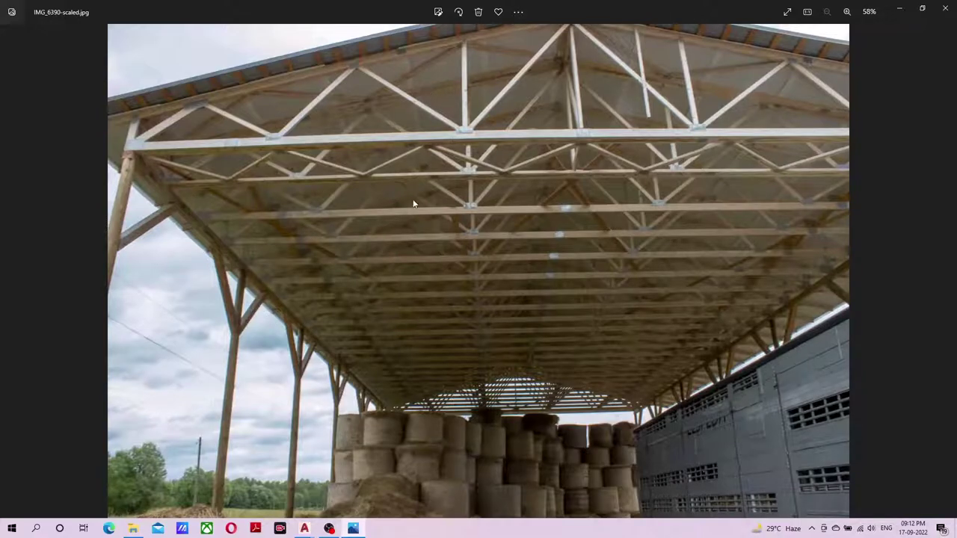
# - Zoom over the WARE HOUSE.dwg plan full-screen, then go back to the barn truss photo
pyautogui.scroll(3, 416, 126)
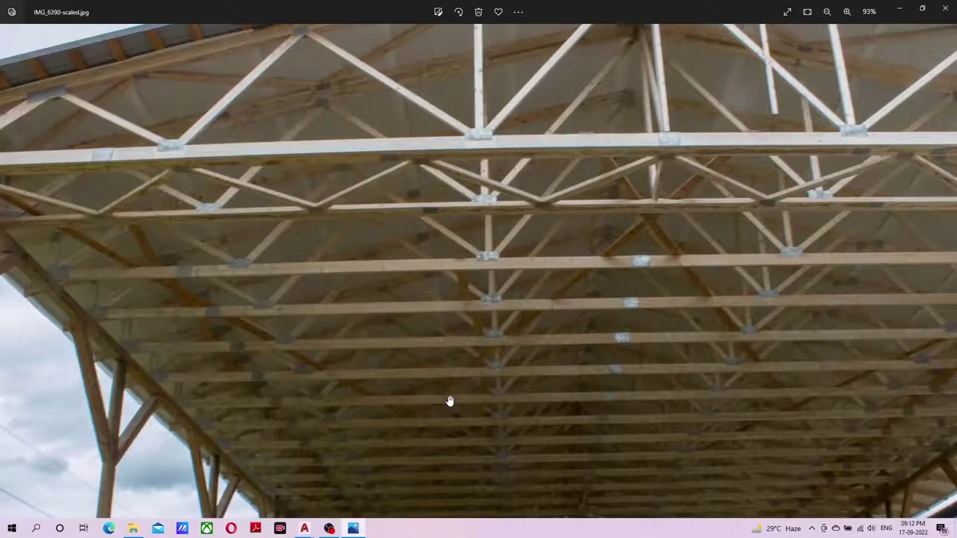
pyautogui.scroll(-3, 439, 402)
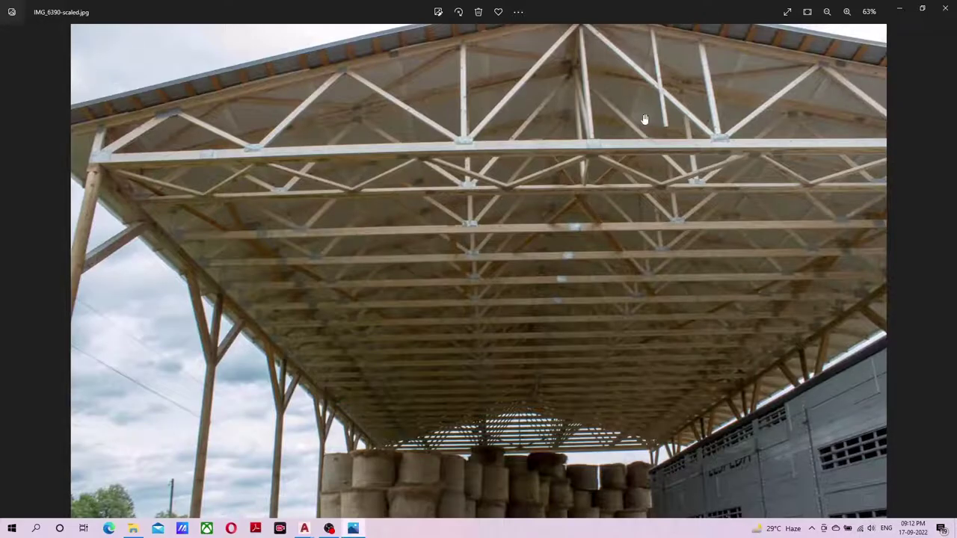
pyautogui.keyDown('ctrl'); pyautogui.scroll(1, 644, 120); pyautogui.keyUp('ctrl')
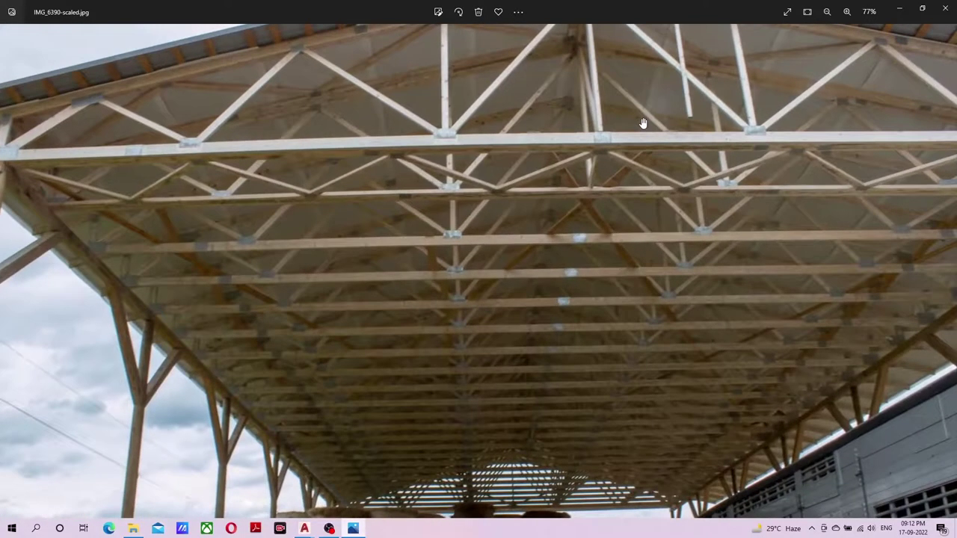
pyautogui.moveTo(305, 529)
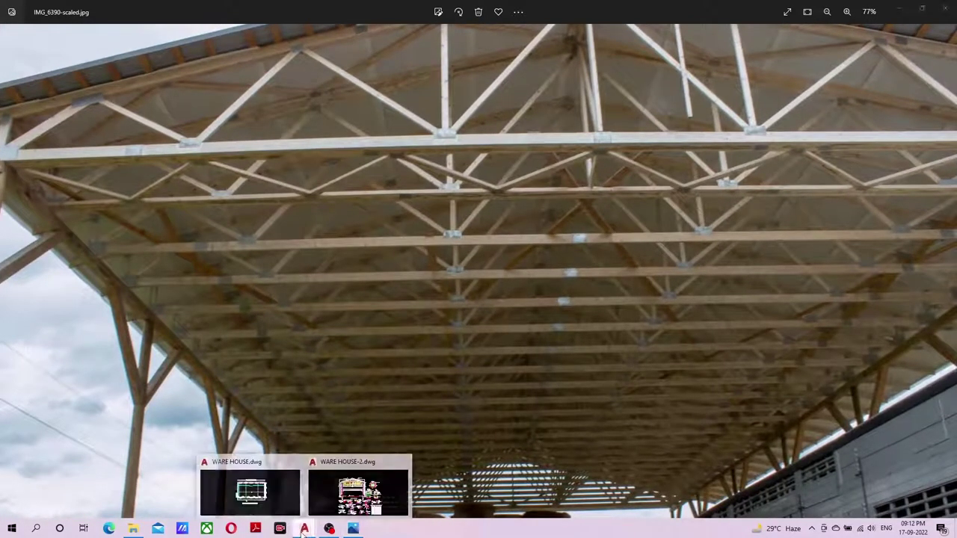
pyautogui.click(251, 490)
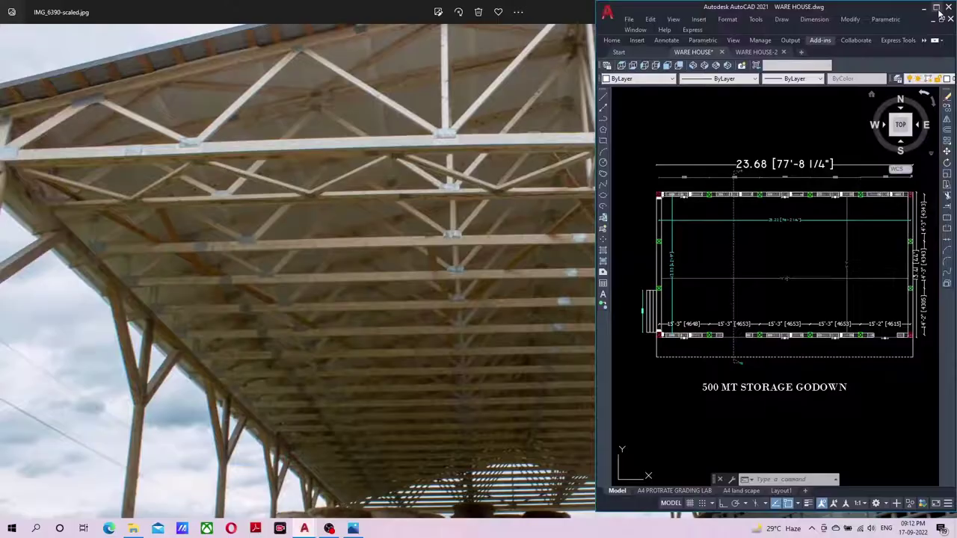
pyautogui.click(937, 7)
pyautogui.scroll(3, 527, 284)
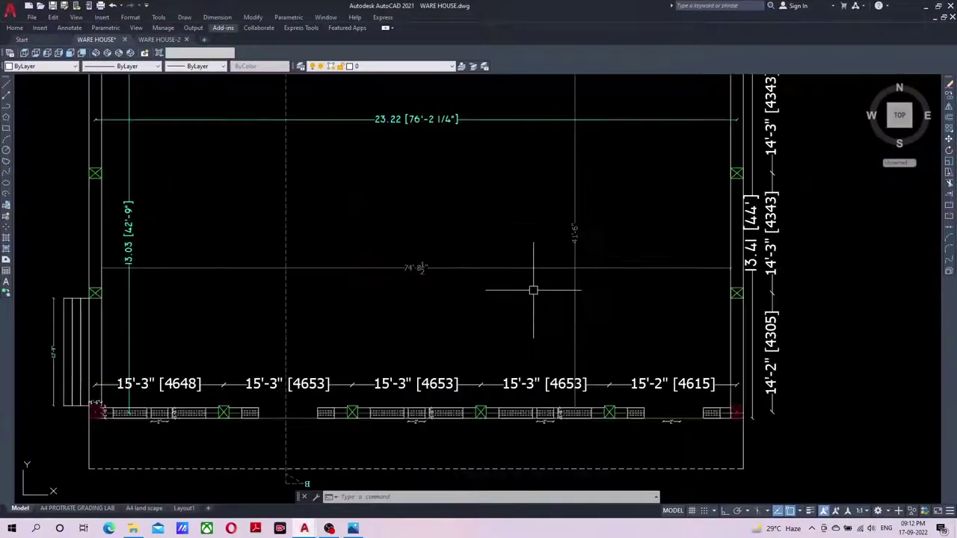
pyautogui.scroll(-2, 530, 287)
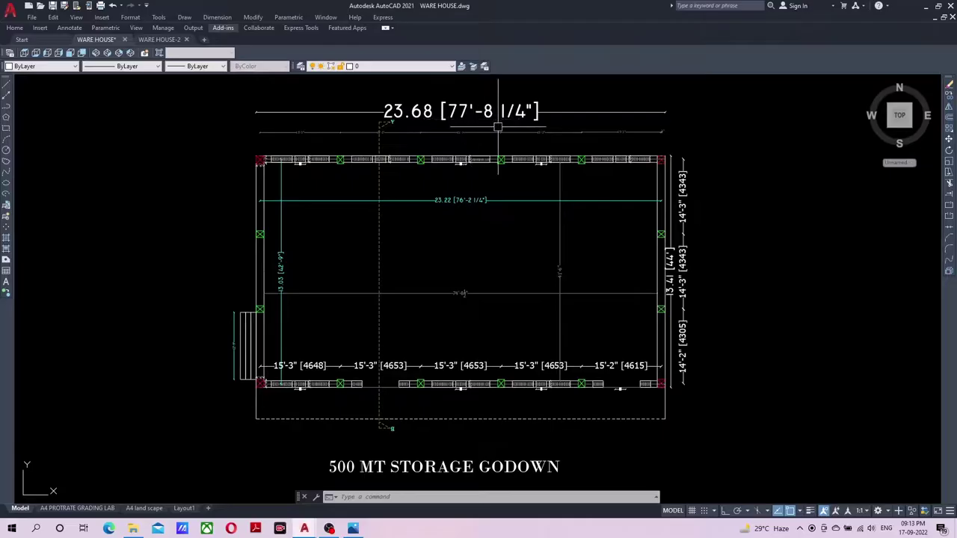
pyautogui.scroll(2, 691, 284)
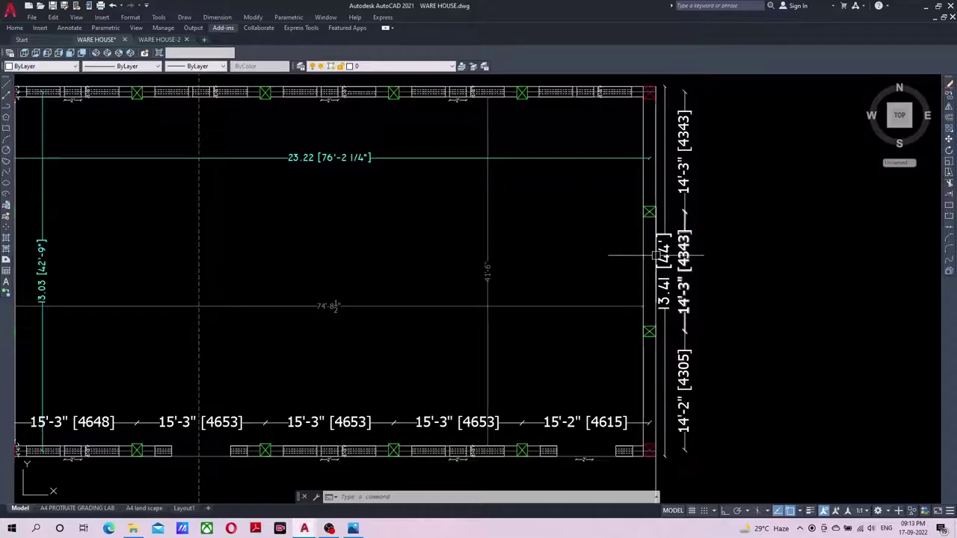
pyautogui.scroll(-2, 657, 256)
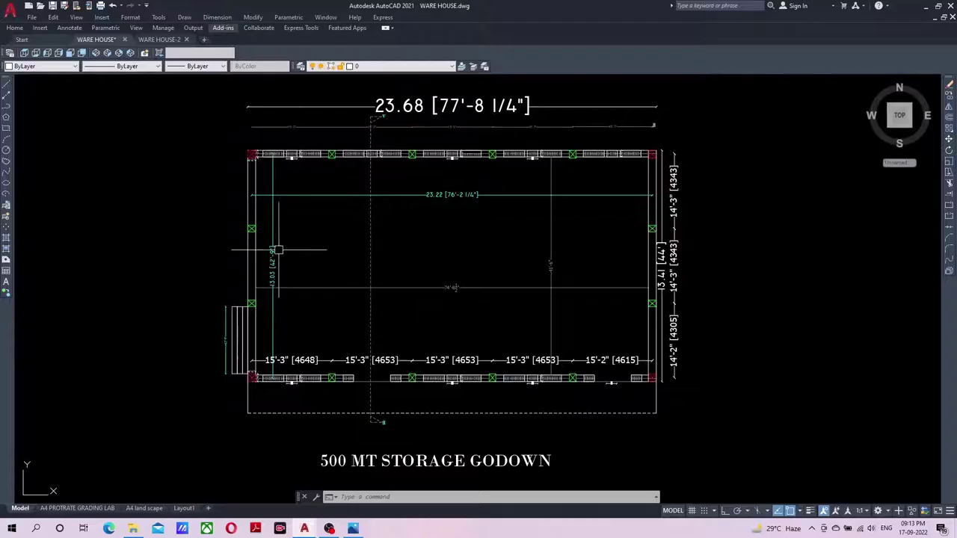
pyautogui.click(353, 529)
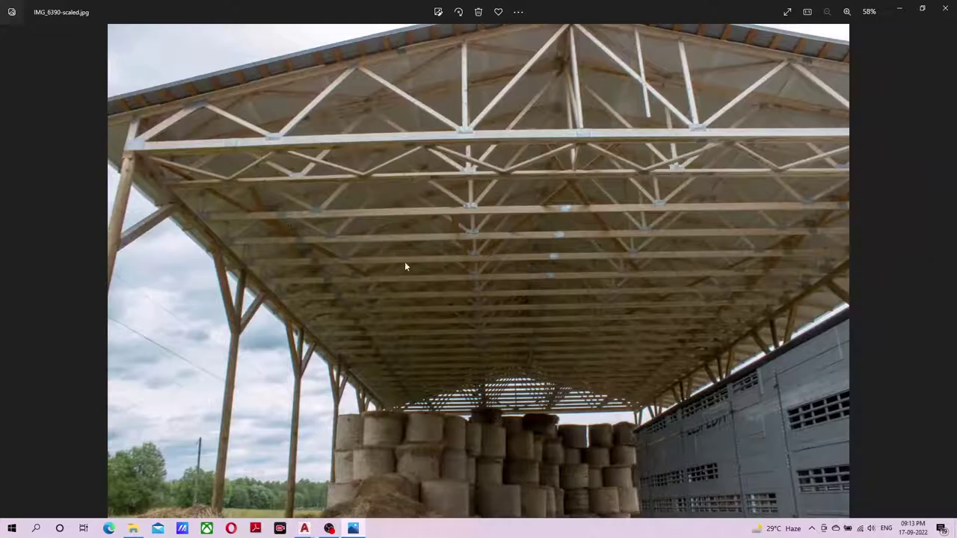
# - Close the barn truss photo, then view the IMG_6802.jpg truss photo zoomed in and close it
pyautogui.click(945, 8)
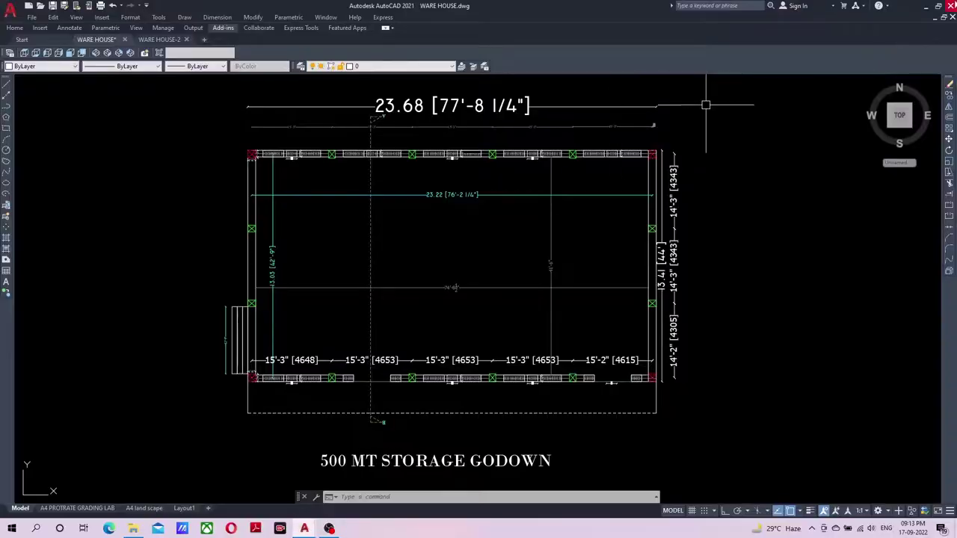
pyautogui.click(929, 8)
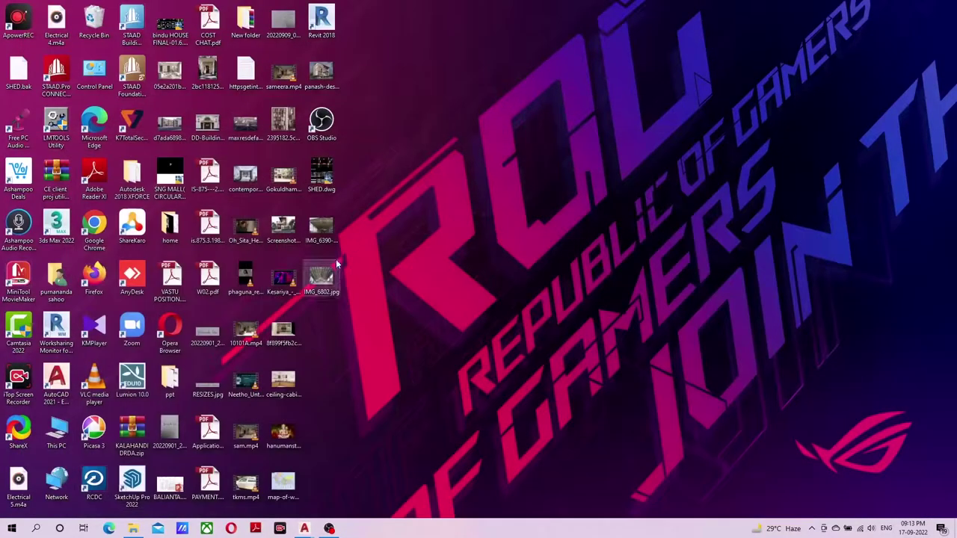
pyautogui.doubleClick(323, 278)
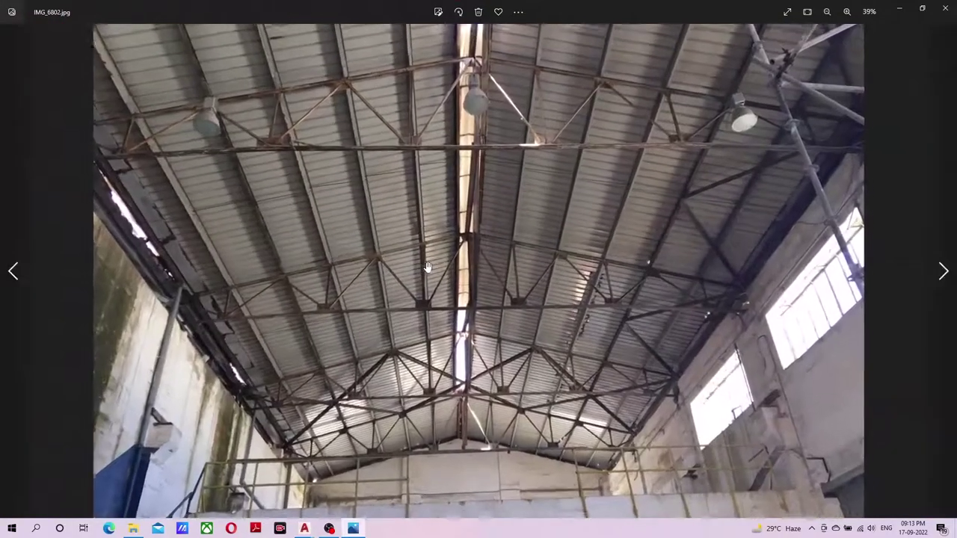
pyautogui.scroll(1, 234, 140)
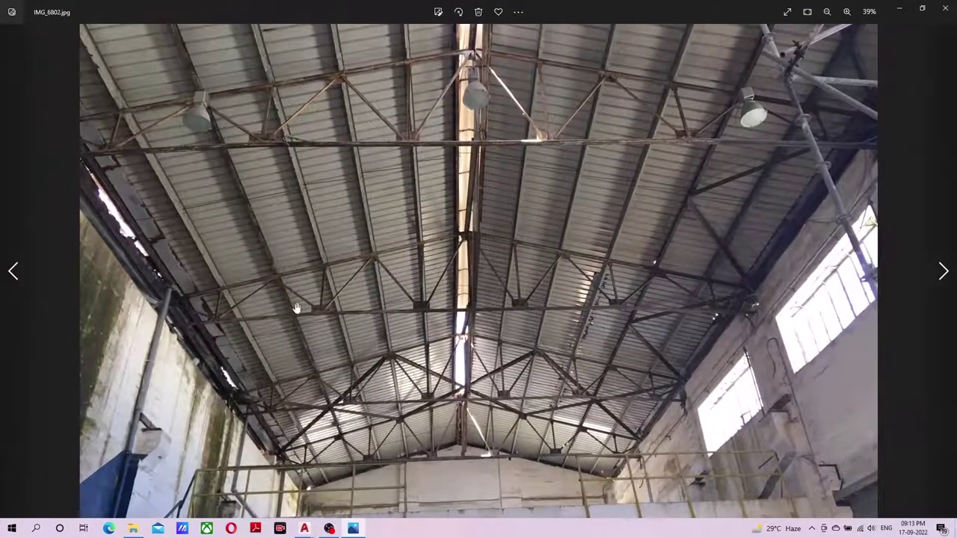
pyautogui.click(943, 9)
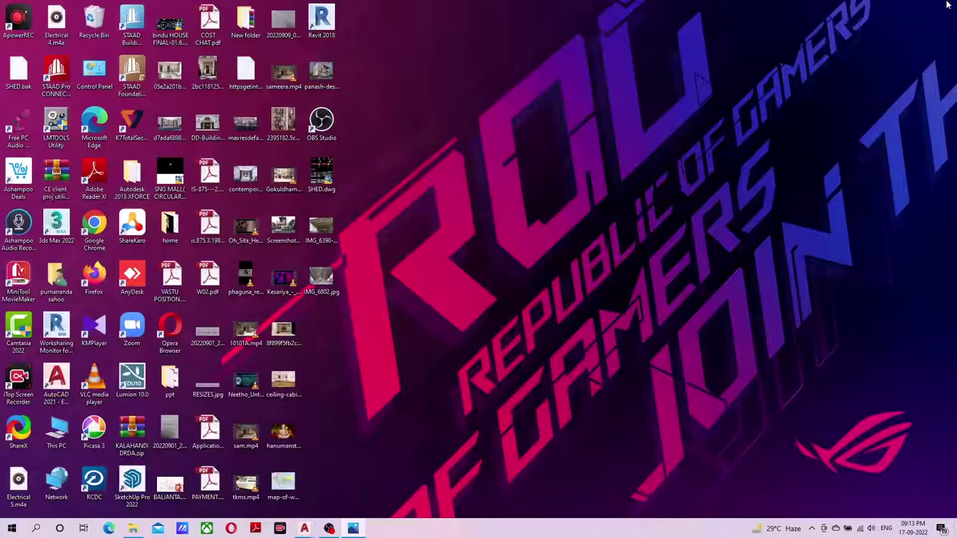
pyautogui.click(304, 529)
# - Bring the WARE HOUSE.dwg plan back, zooming and panning to recentre the warehouse
pyautogui.click(265, 493)
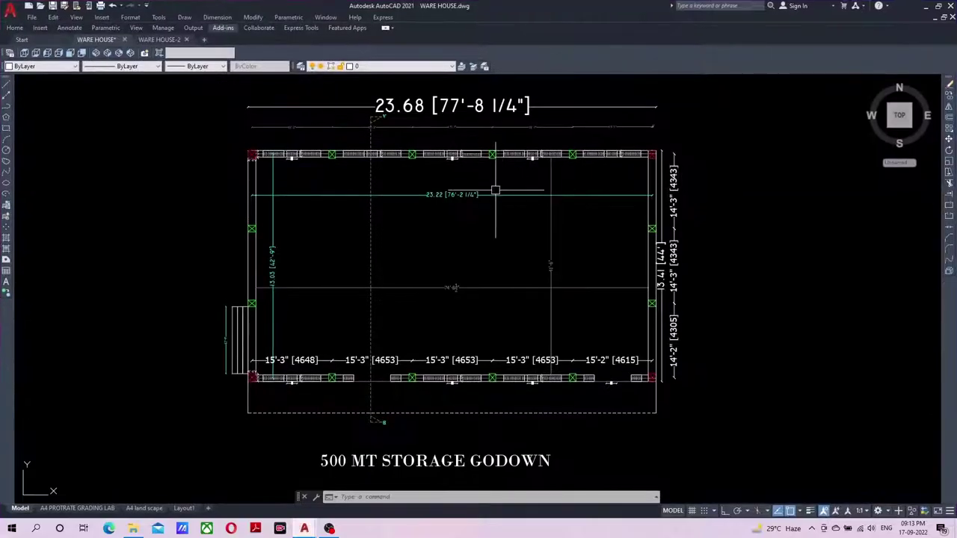
pyautogui.scroll(2, 457, 182)
pyautogui.scroll(-2, 425, 240)
pyautogui.scroll(1, 440, 233)
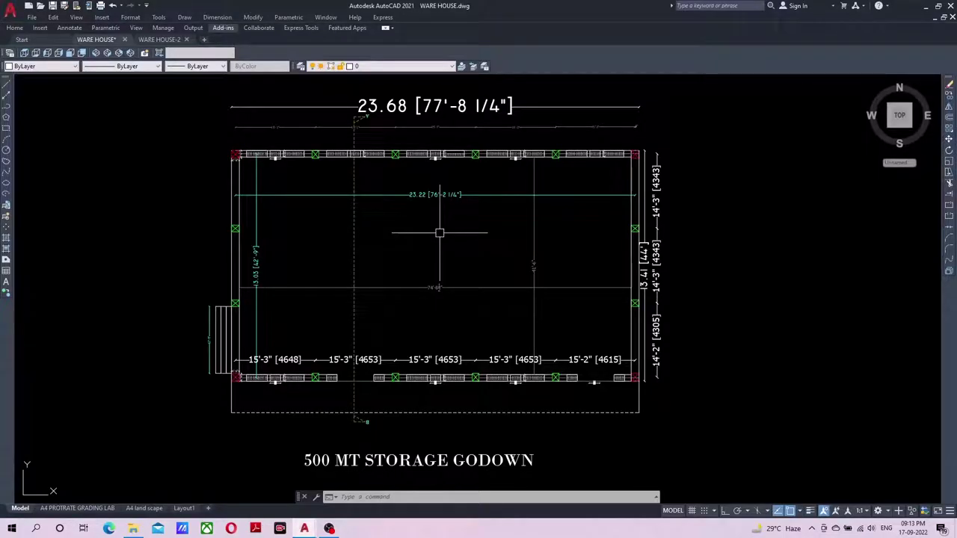
pyautogui.scroll(2, 439, 233)
pyautogui.moveTo(438, 230); pyautogui.dragTo(478, 235, button='middle')
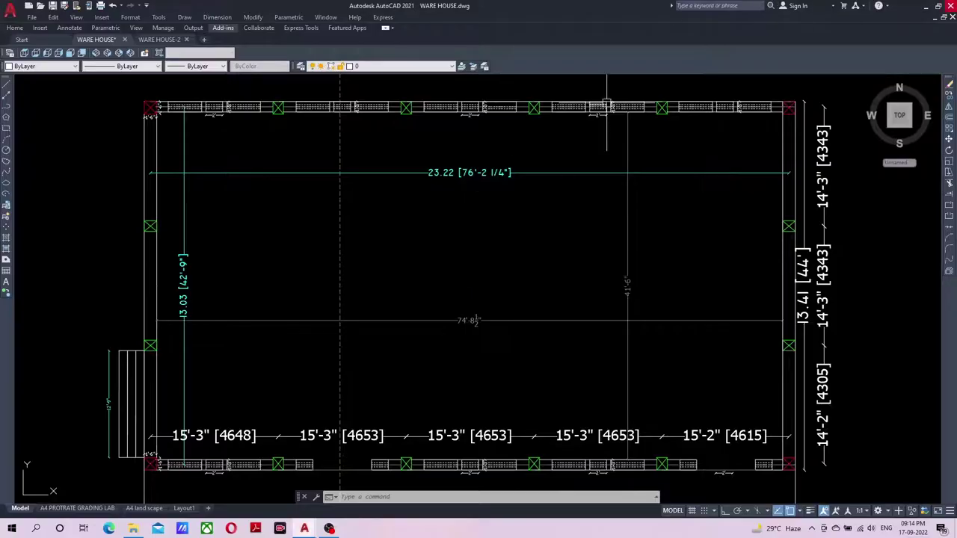
# - Refresh the desktop and launch STAAD.Pro past the licence notice
pyautogui.press('super+d')
pyautogui.rightClick(553, 45)
pyautogui.click(583, 75)
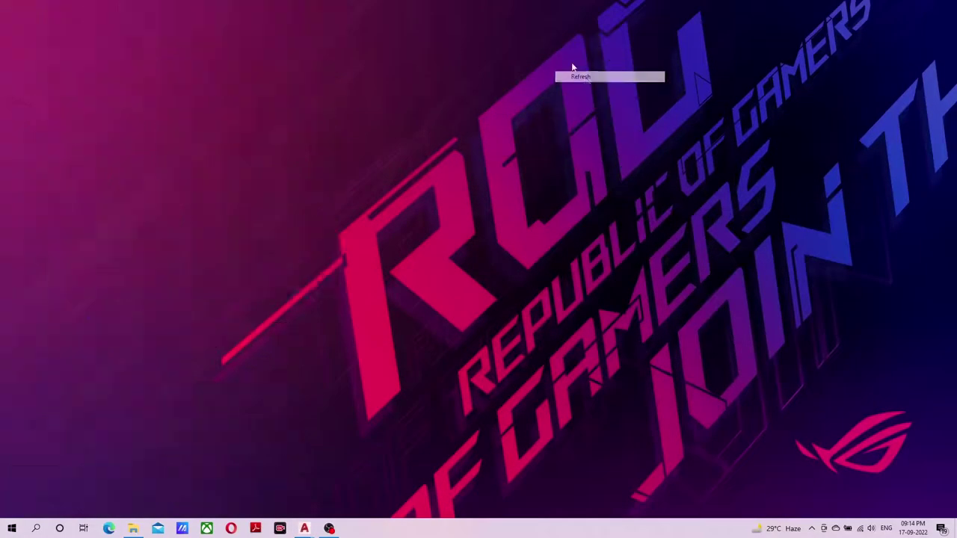
pyautogui.rightClick(553, 45)
pyautogui.click(583, 75)
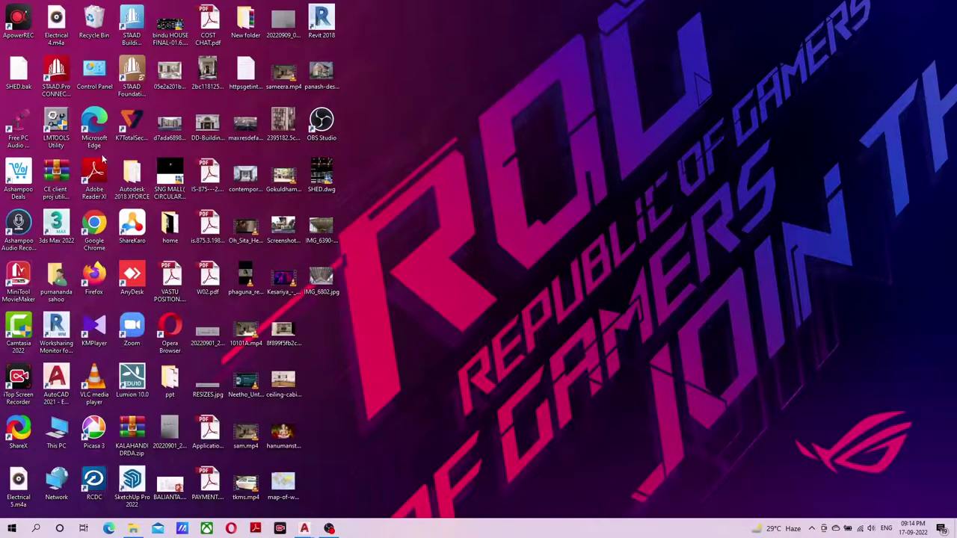
pyautogui.doubleClick(57, 90)
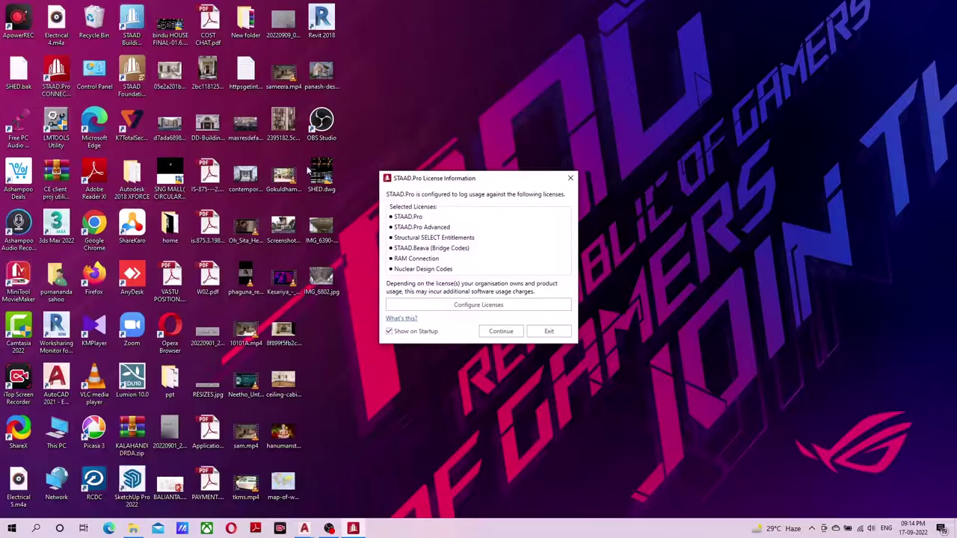
pyautogui.click(507, 336)
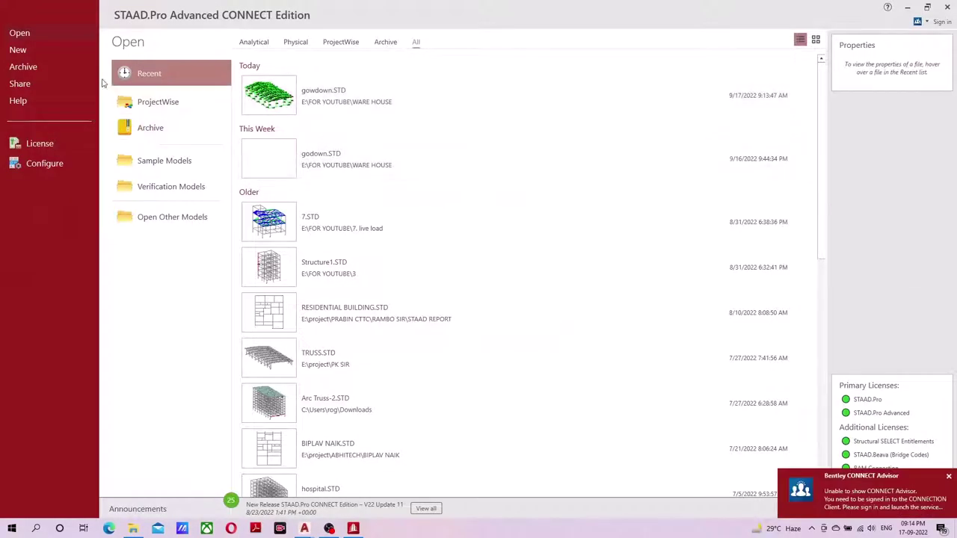
# - Start a new model named steel st, saved in a new folder '1' under WARE HOUSE
pyautogui.click(33, 54)
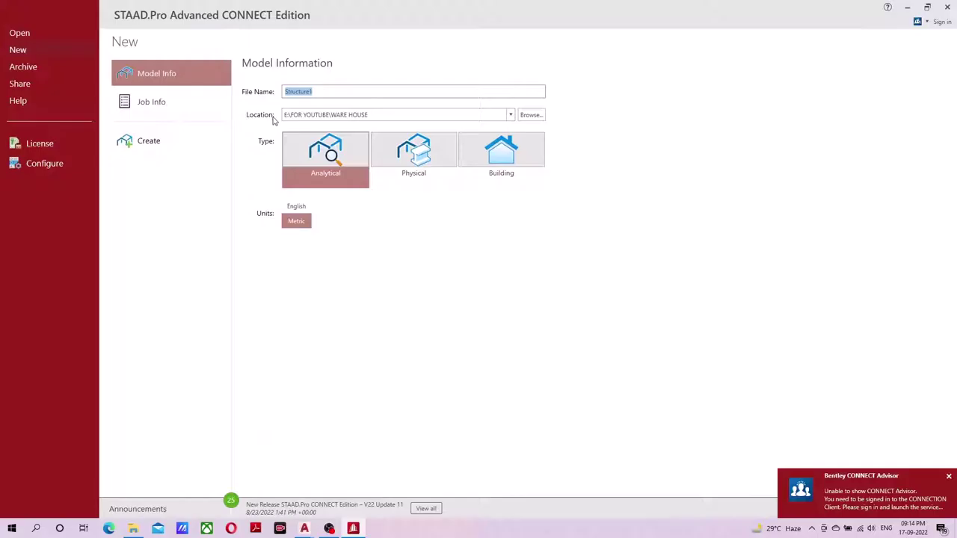
pyautogui.write('steel st')
pyautogui.click(531, 115)
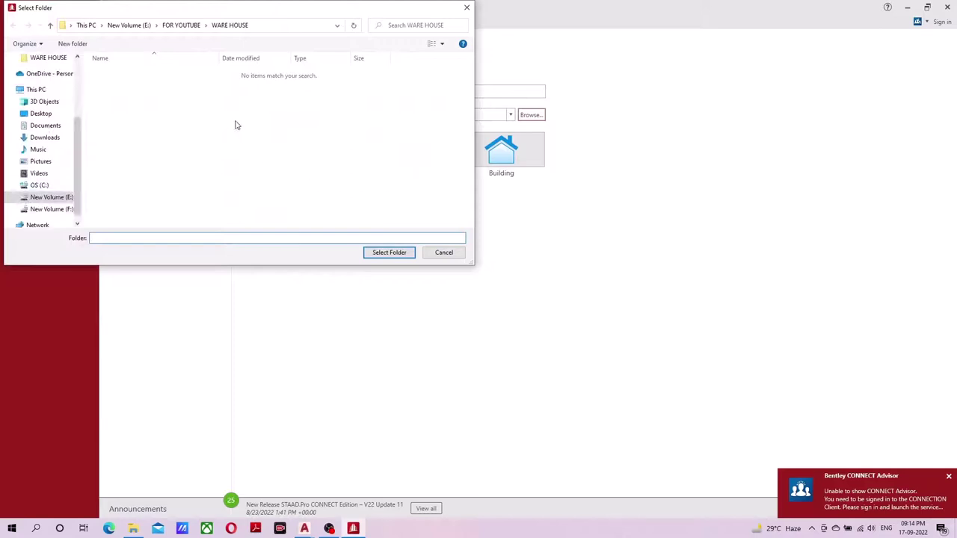
pyautogui.rightClick(229, 130)
pyautogui.moveTo(251, 222)
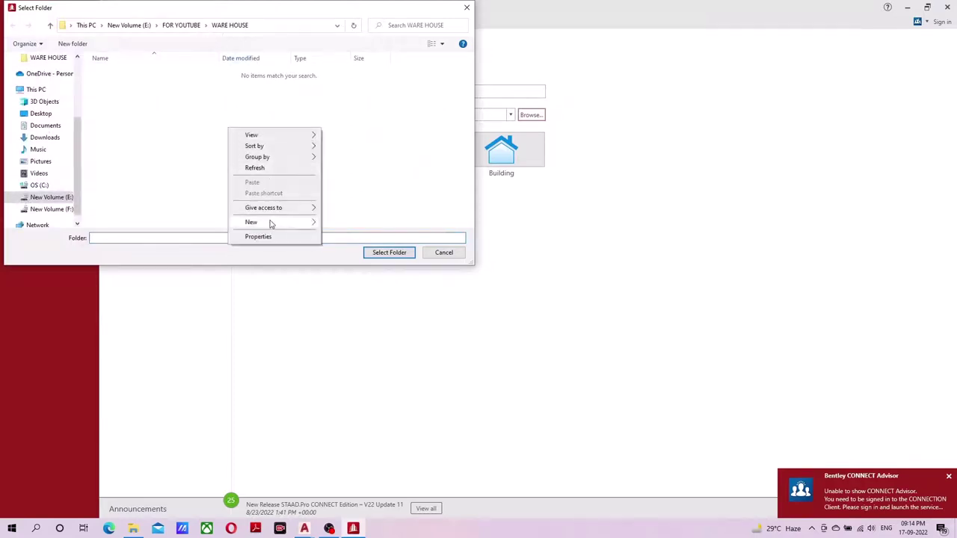
pyautogui.click(332, 222)
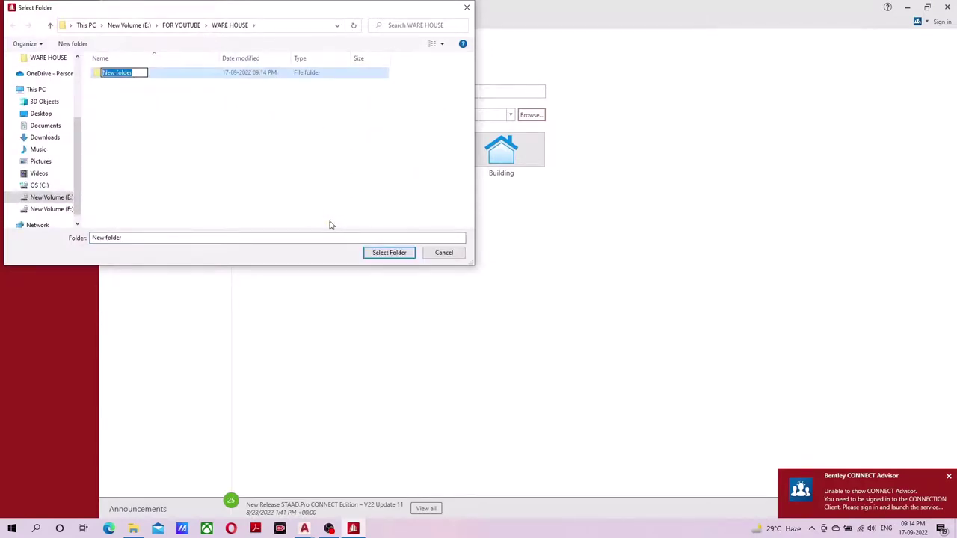
pyautogui.write('1')
pyautogui.click(212, 171)
pyautogui.click(391, 253)
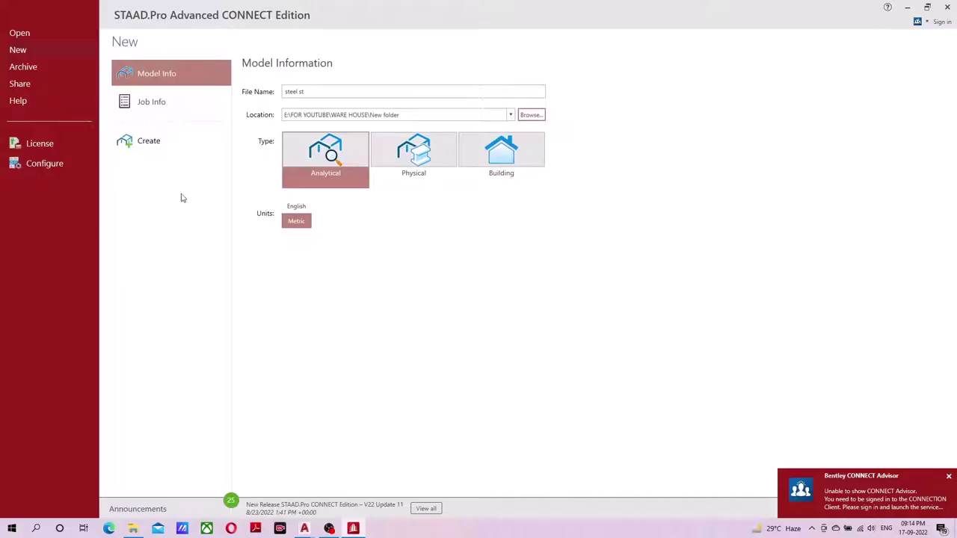
# - Keep the default configuration and create the metric model, allowing the folder to be created
pyautogui.click(44, 164)
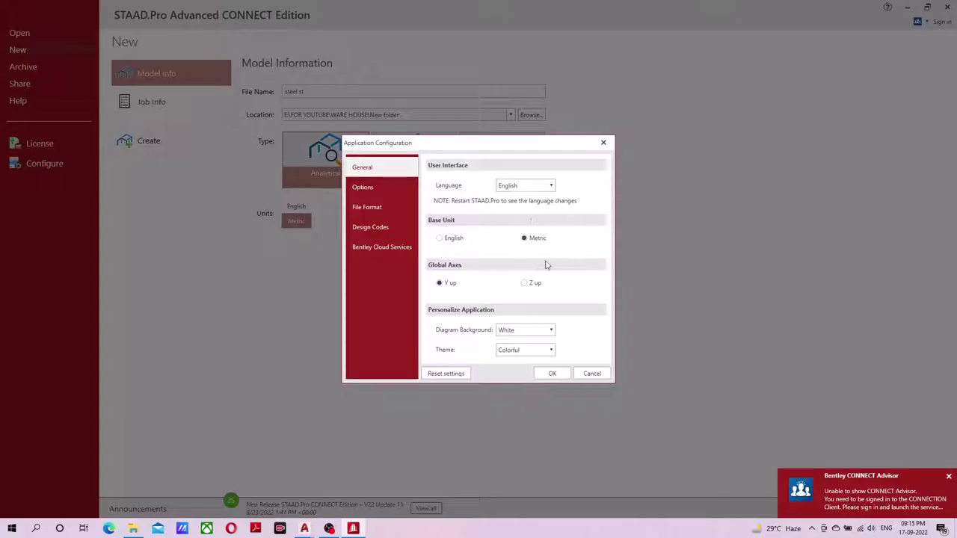
pyautogui.click(551, 377)
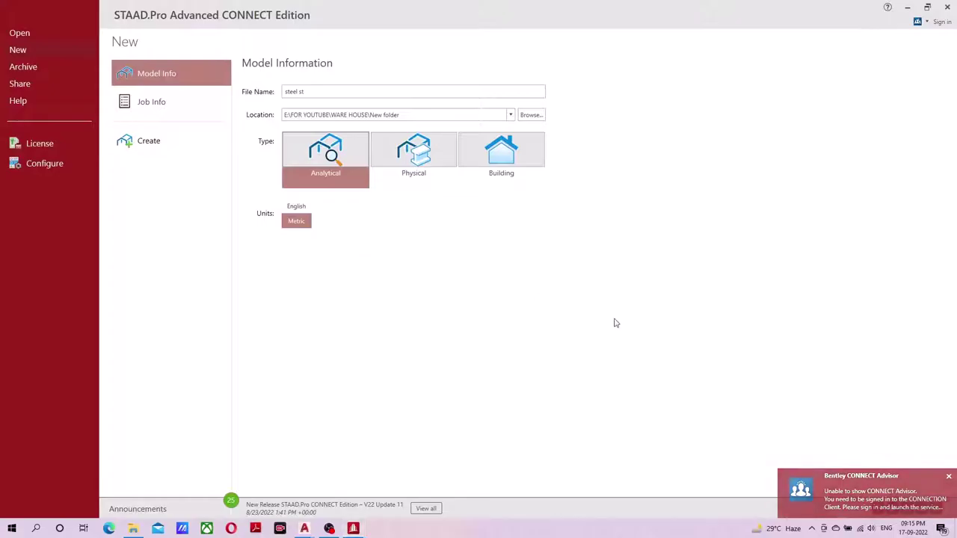
pyautogui.click(169, 151)
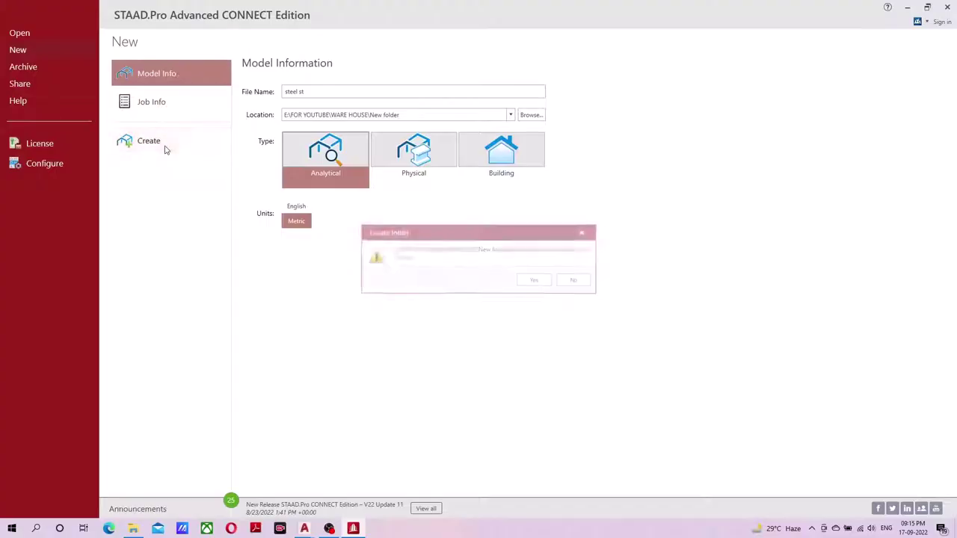
pyautogui.click(543, 286)
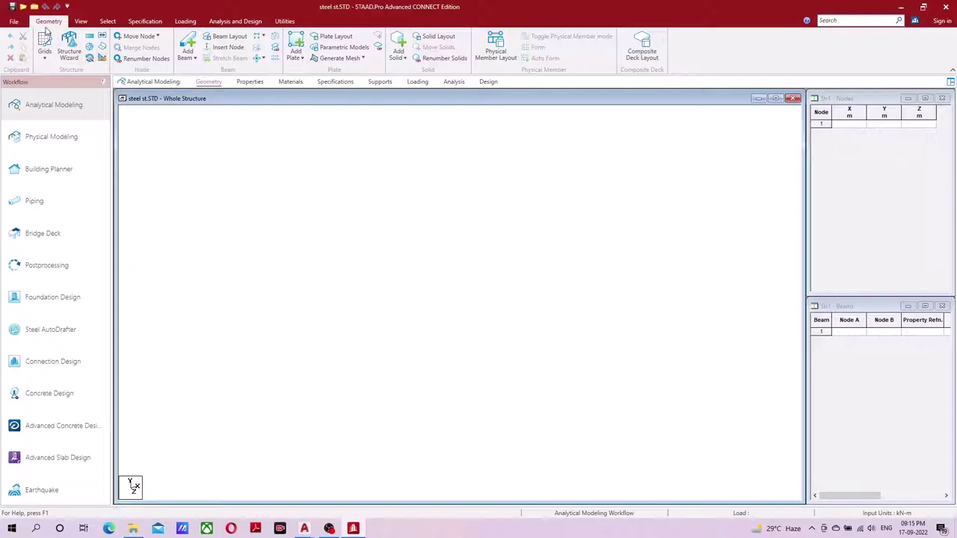
# - Set input units to millimetre and newton, then collapse the Workflow panel
pyautogui.click(102, 58)
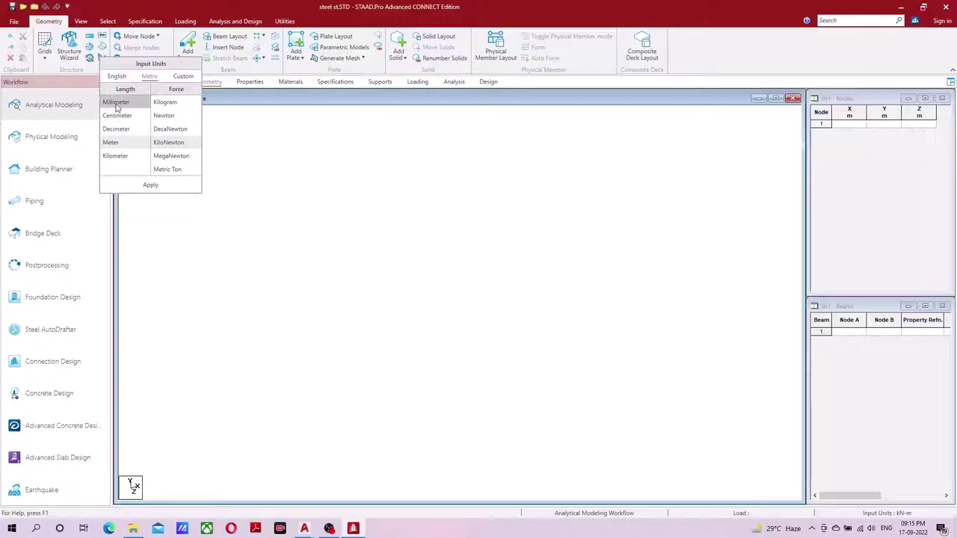
pyautogui.click(116, 101)
pyautogui.click(165, 116)
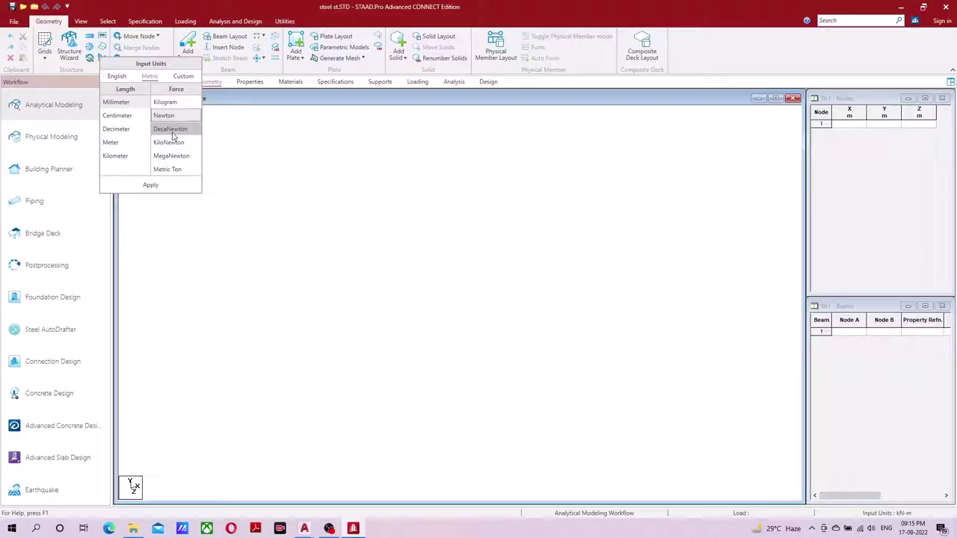
pyautogui.click(150, 184)
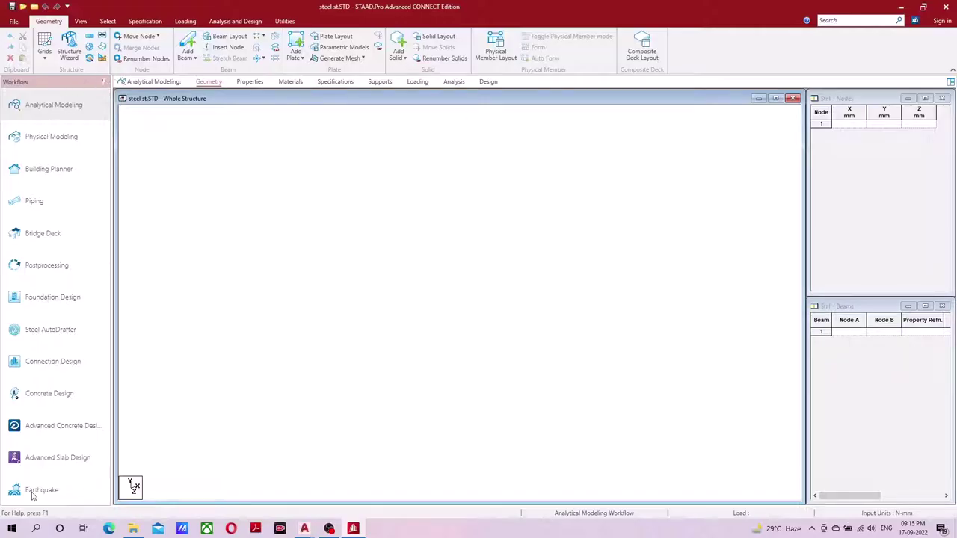
pyautogui.click(102, 82)
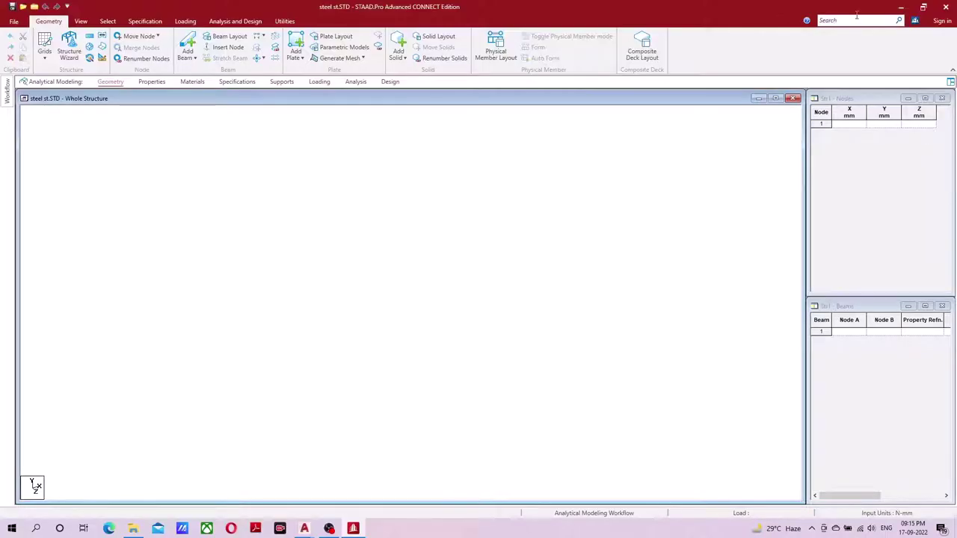
# - Resize the STAAD.Pro window to full height on the left half of the screen
pyautogui.click(924, 9)
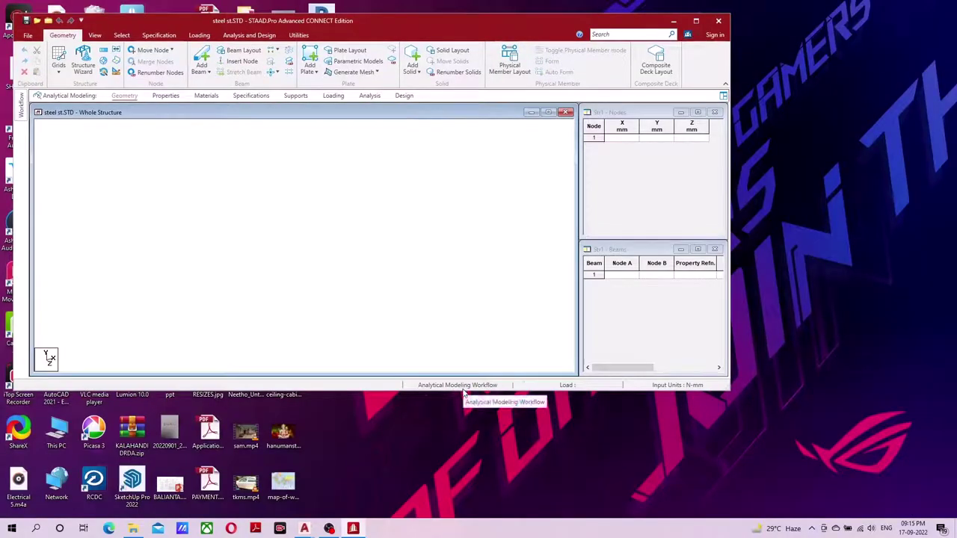
pyautogui.moveTo(462, 394); pyautogui.dragTo(459, 522)
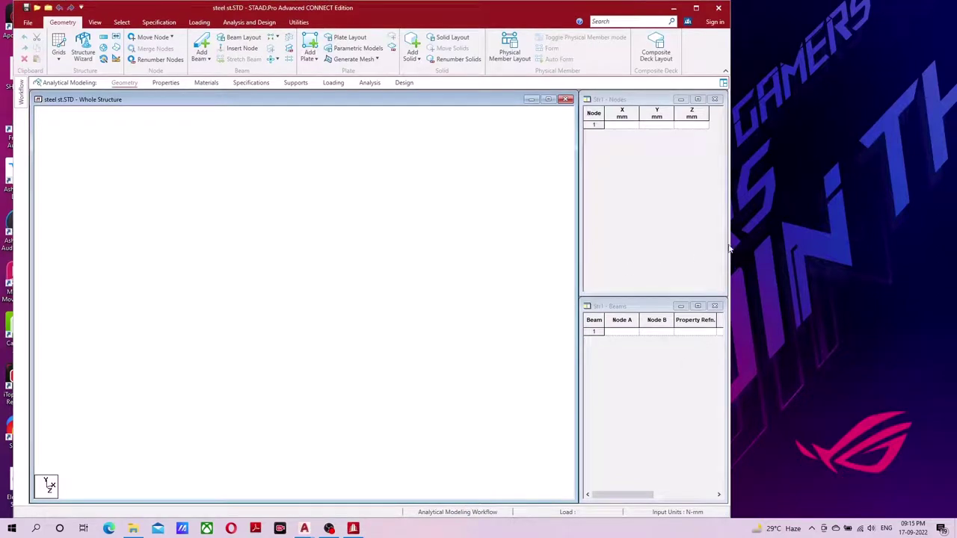
pyautogui.moveTo(729, 249); pyautogui.dragTo(605, 254)
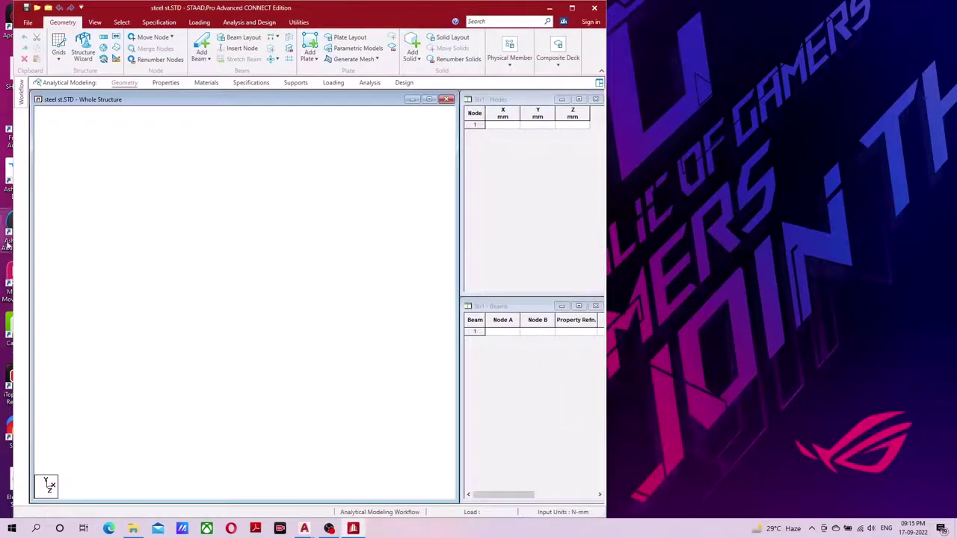
pyautogui.moveTo(7, 245); pyautogui.dragTo(0, 244)
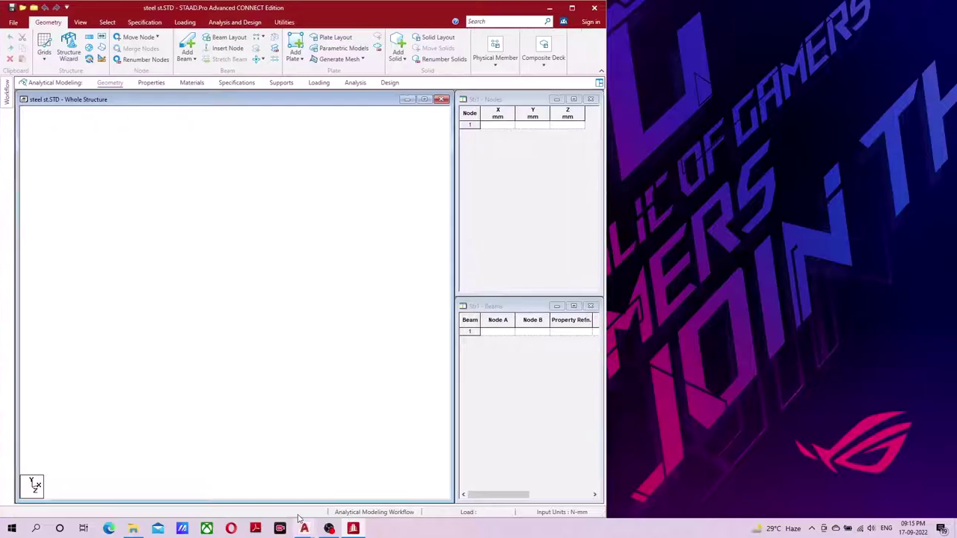
# - Place the WARE HOUSE.dwg plan alongside, panned to its 4343/4305 mm side bay dimensions
pyautogui.moveTo(304, 528)
pyautogui.click(249, 484)
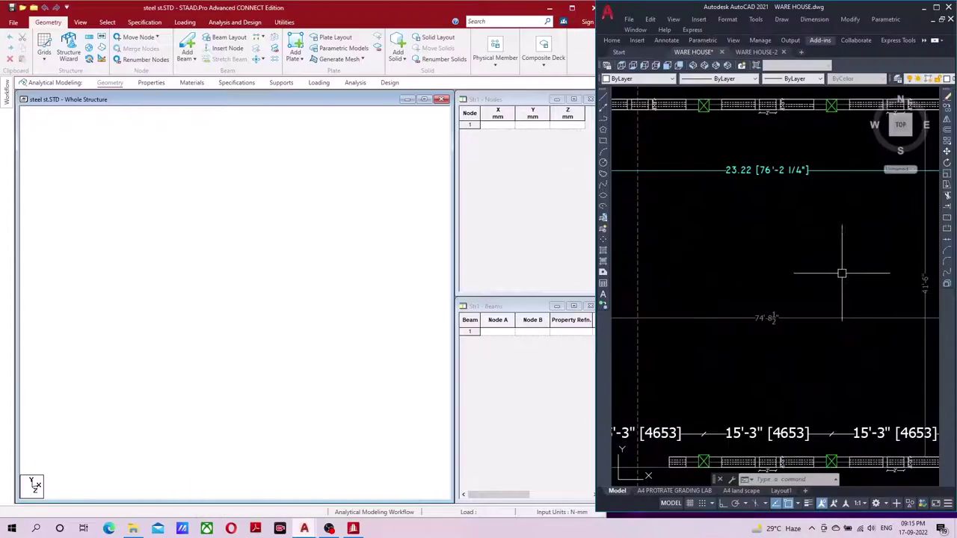
pyautogui.scroll(-4, 842, 273)
pyautogui.scroll(2, 866, 379)
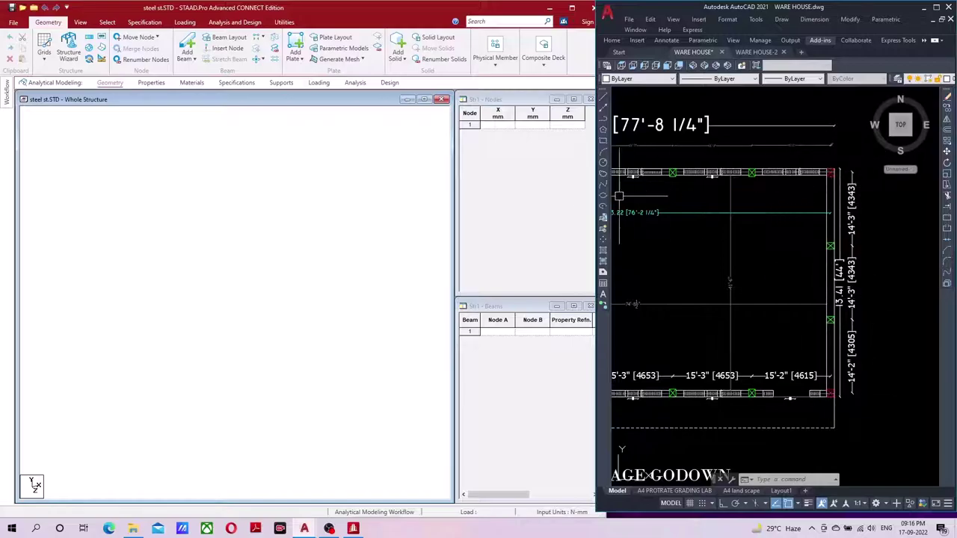
pyautogui.scroll(2, 811, 262)
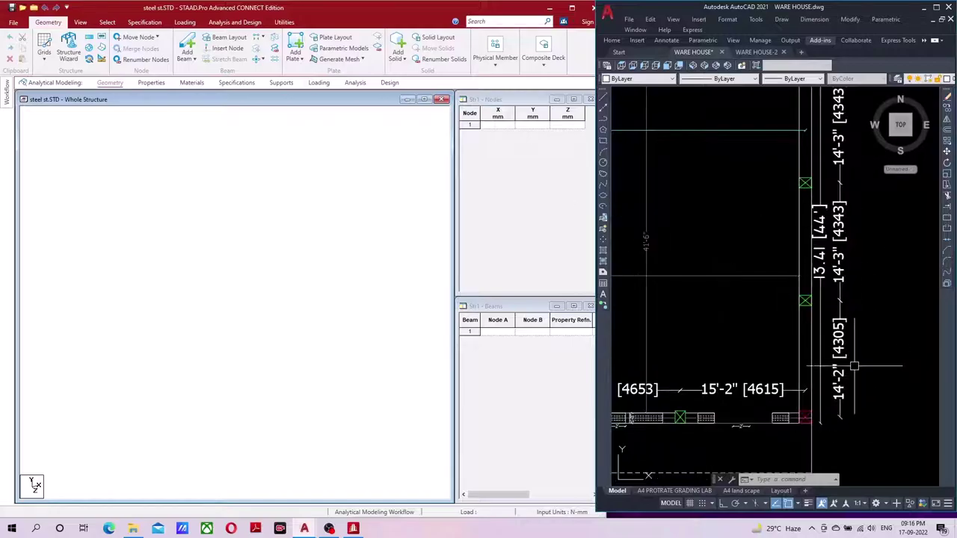
pyautogui.moveTo(846, 110); pyautogui.dragTo(846, 151, button='middle')
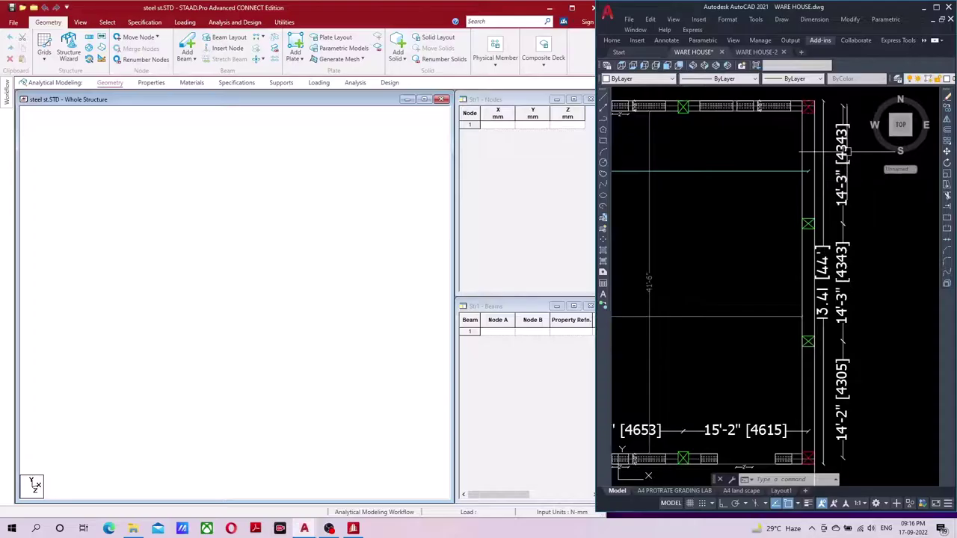
pyautogui.moveTo(852, 380)
pyautogui.mouseDown(button='middle')
pyautogui.moveTo(853, 292)
pyautogui.moveTo(843, 395)
pyautogui.mouseUp(button='middle')
pyautogui.scroll(-2, 845, 320)
pyautogui.scroll(2, 848, 346)
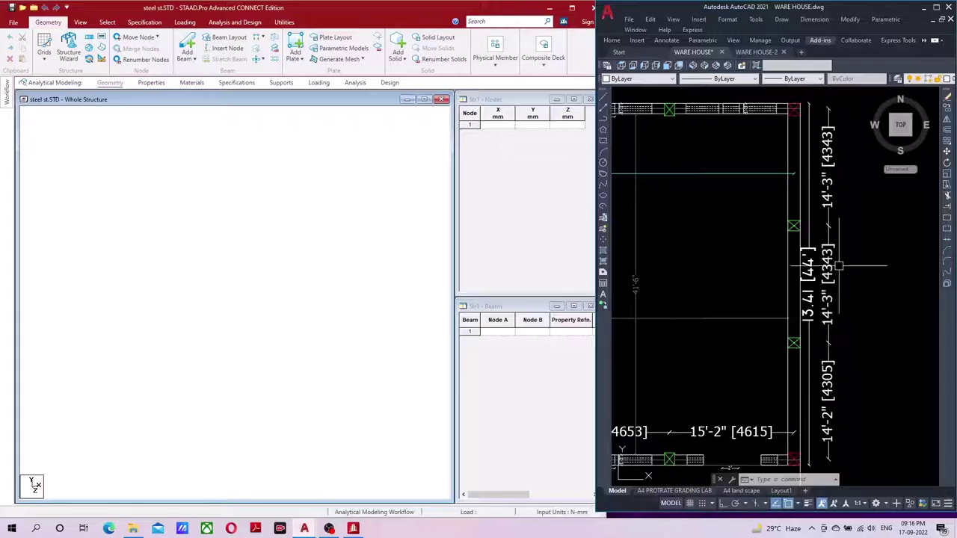
# - Create node 1 at 0, 0, 0 in the Nodes table and shift the view left
pyautogui.click(499, 126)
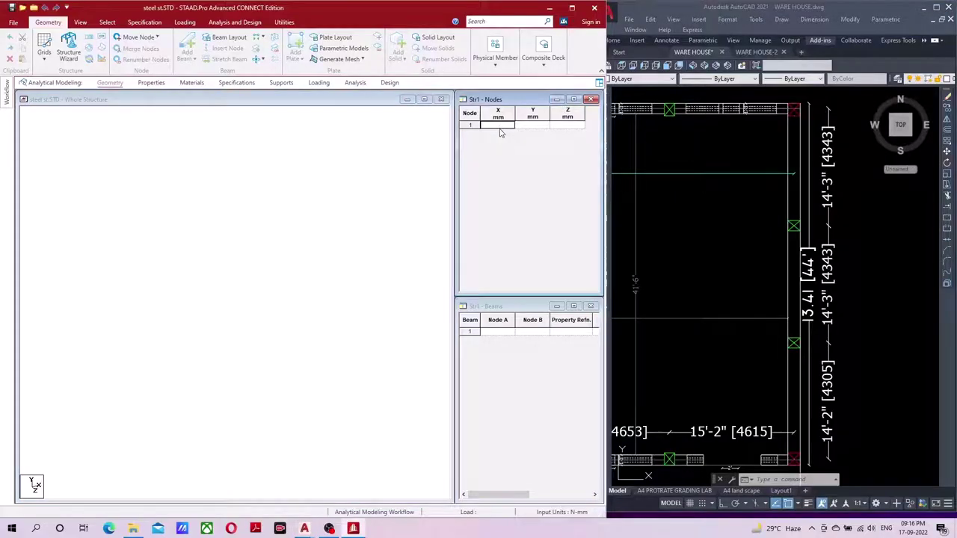
pyautogui.write('0')
pyautogui.press('Tab')
pyautogui.press('Tab')
pyautogui.press('Tab')
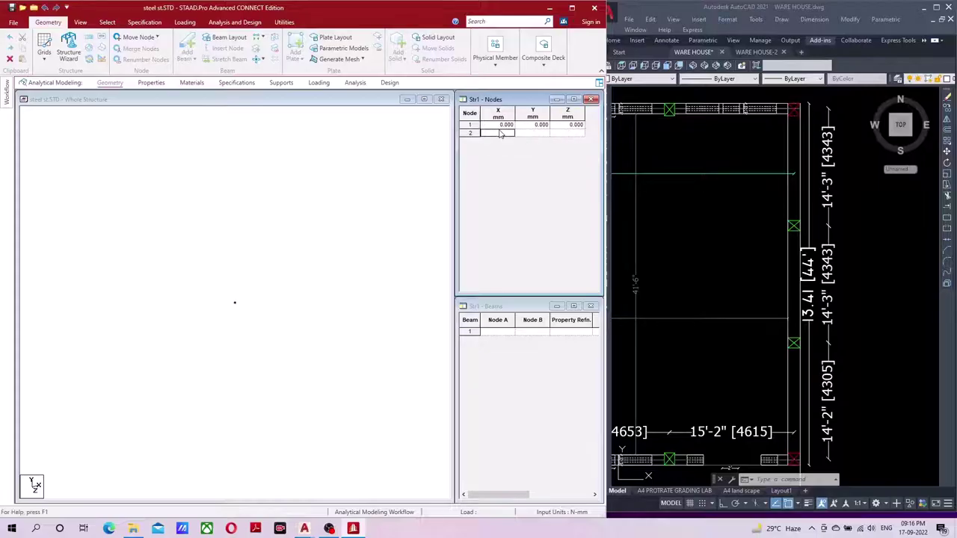
pyautogui.click(259, 317)
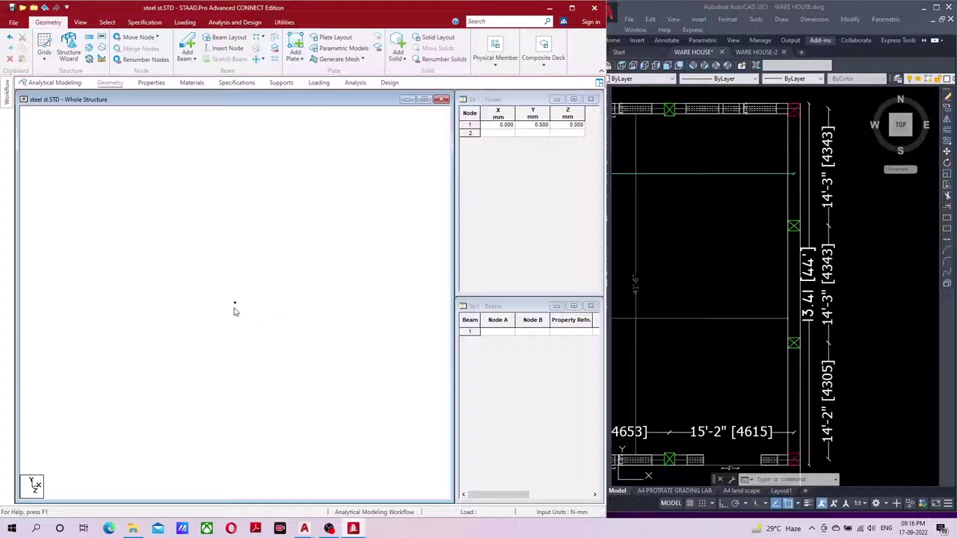
pyautogui.moveTo(235, 312); pyautogui.dragTo(108, 313, button='middle')
pyautogui.scroll(-2, 841, 423)
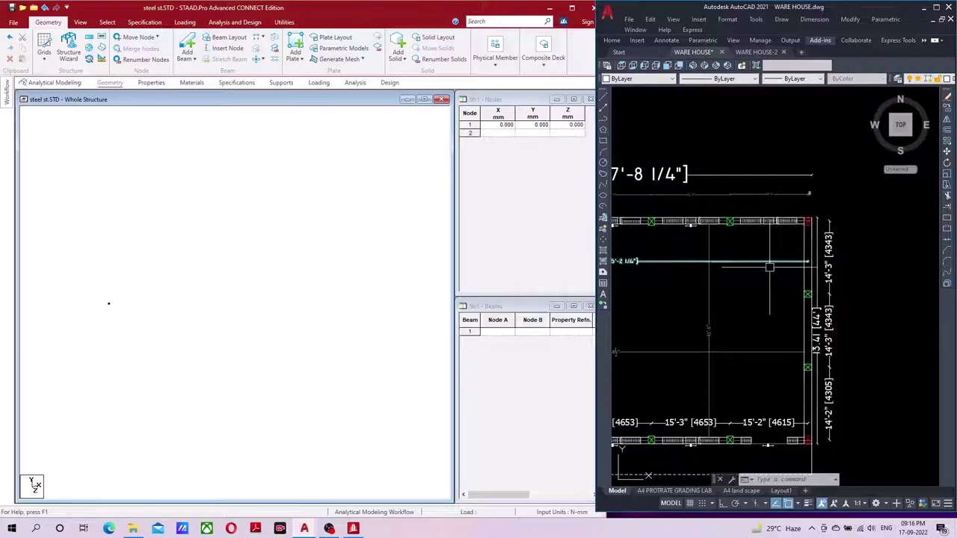
# - Switch to the Nodes Cursor and select node 1
pyautogui.moveTo(122, 293); pyautogui.dragTo(100, 327, button='middle')
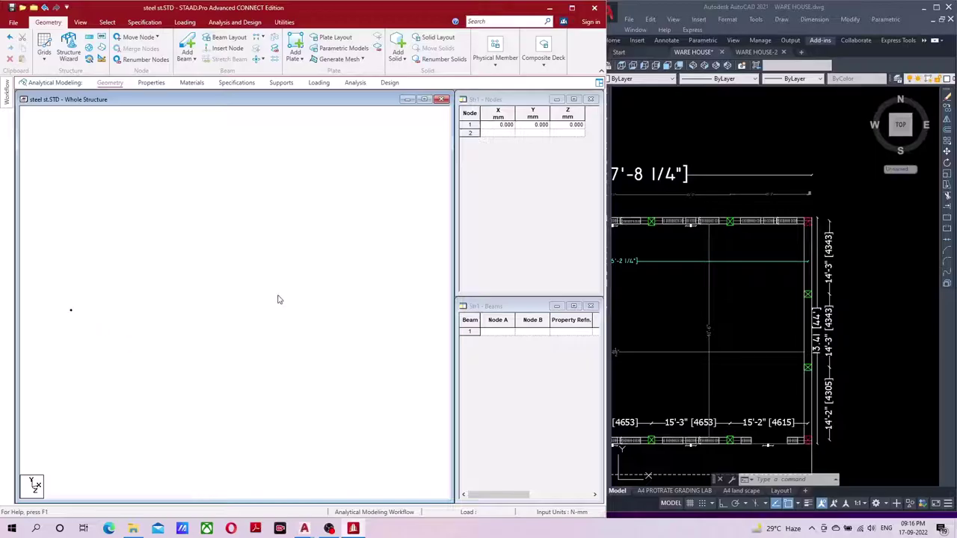
pyautogui.rightClick(153, 241)
pyautogui.moveTo(184, 306)
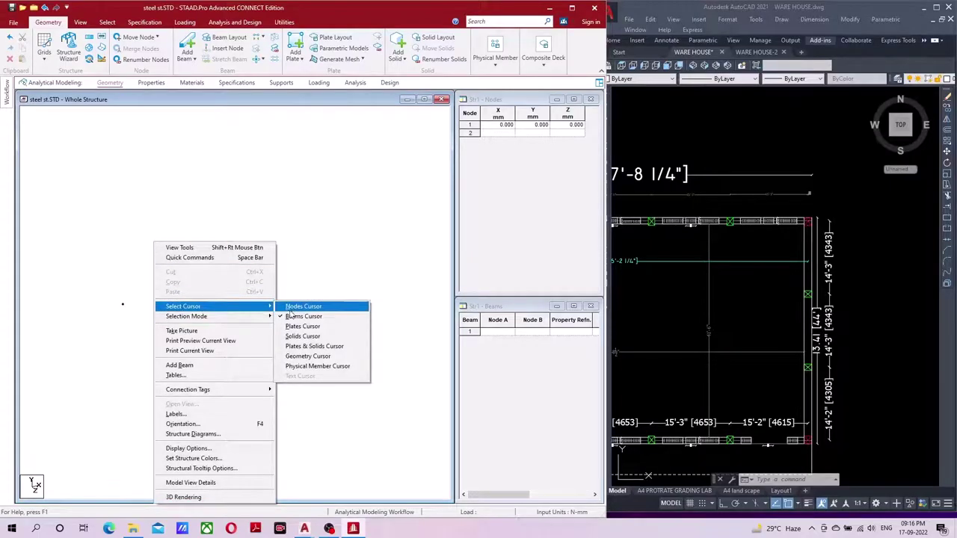
pyautogui.click(297, 307)
pyautogui.click(123, 304)
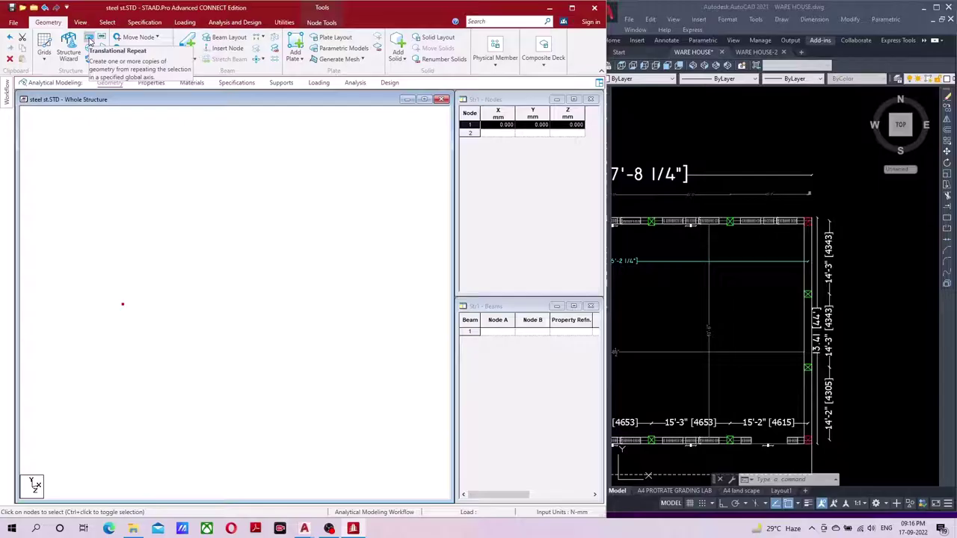
# - Repeat node 1 three times along X at 4343 mm spacing with linked beams
pyautogui.click(89, 39)
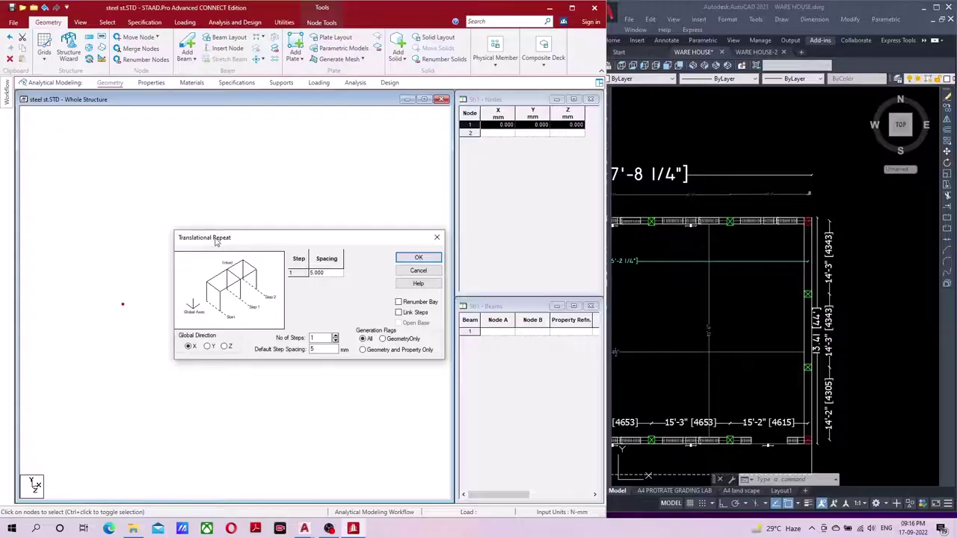
pyautogui.moveTo(216, 238); pyautogui.dragTo(178, 77)
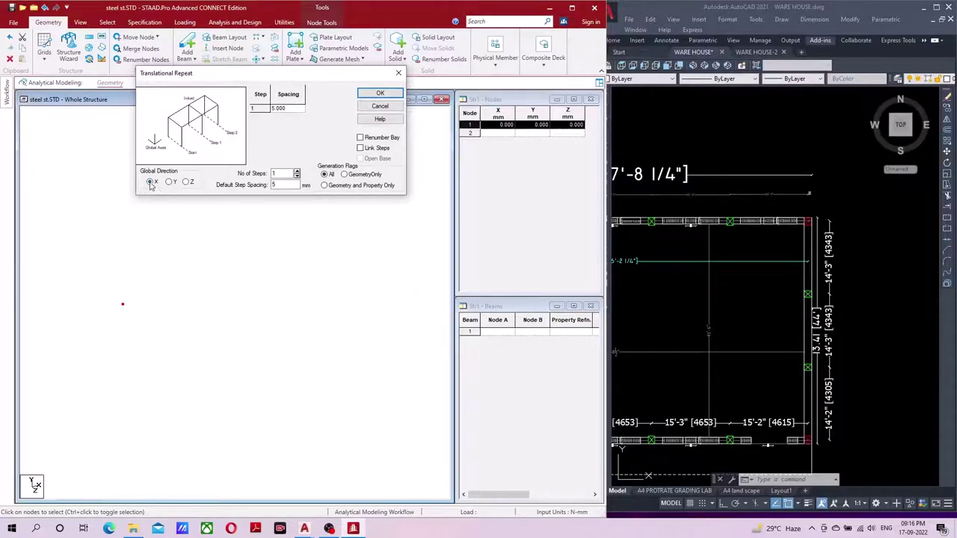
pyautogui.doubleClick(276, 173)
pyautogui.write('3')
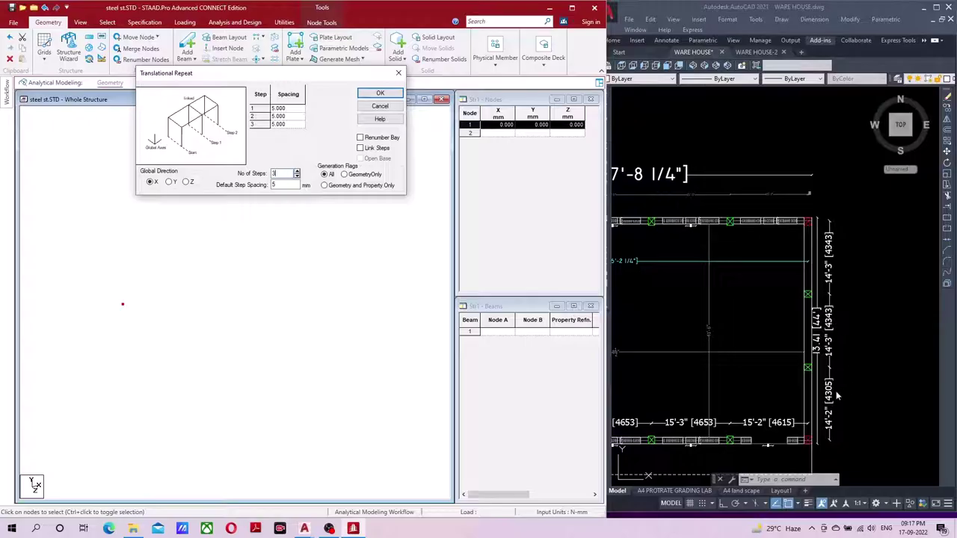
pyautogui.doubleClick(284, 185)
pyautogui.write('4343')
pyautogui.click(287, 128)
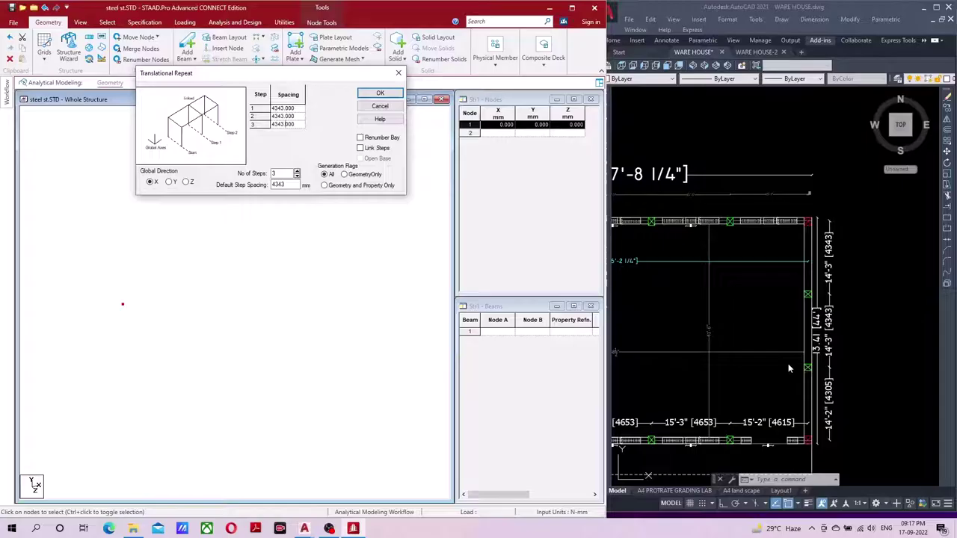
pyautogui.click(367, 149)
pyautogui.click(380, 94)
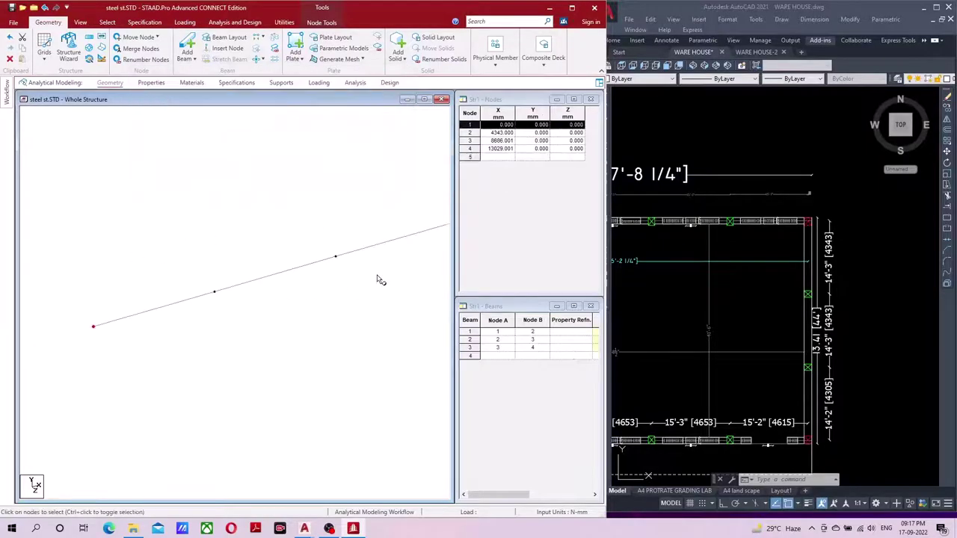
# - Deselect node 1, switch to the front view, and check the stair detail in the AutoCAD plan
pyautogui.click(296, 277)
pyautogui.scroll(-1, 402, 242)
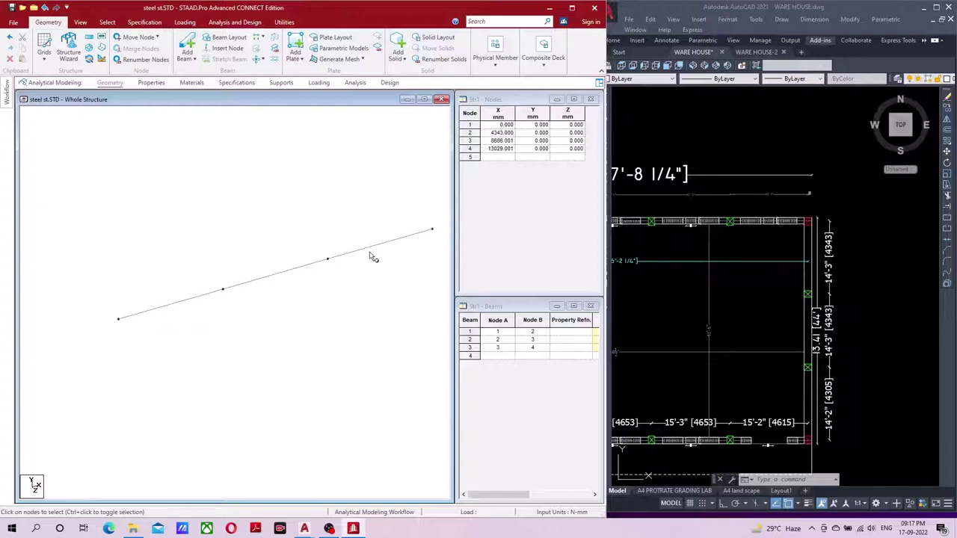
pyautogui.moveTo(374, 258); pyautogui.dragTo(364, 291, button='middle')
pyautogui.click(80, 21)
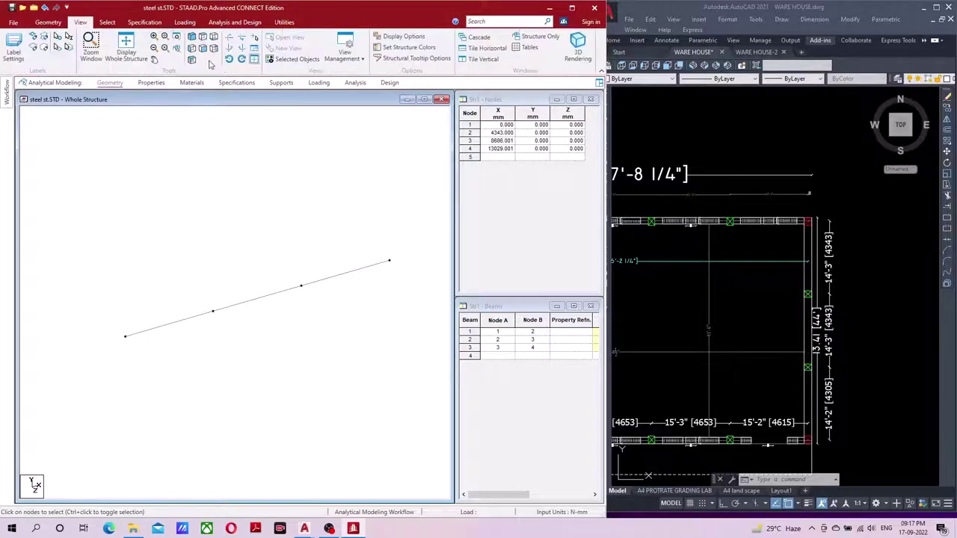
pyautogui.click(201, 49)
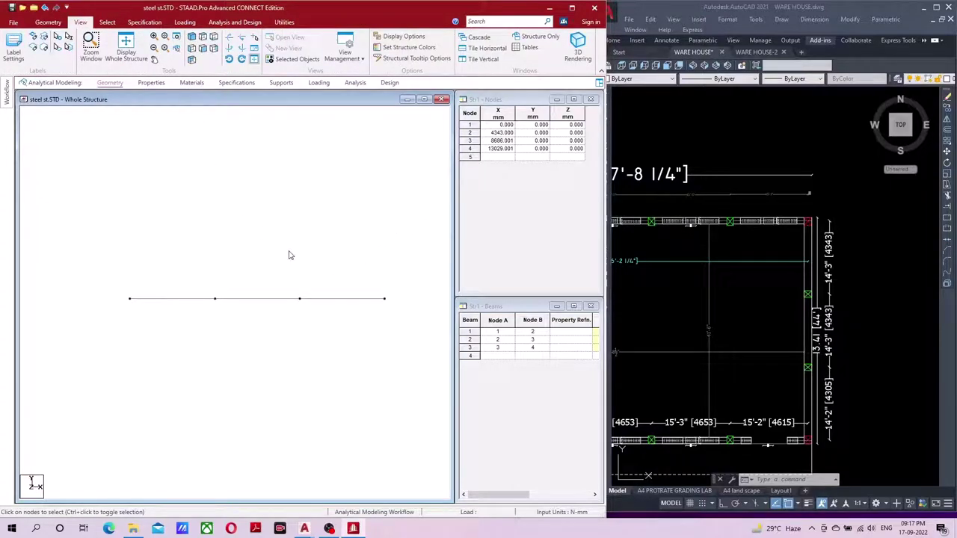
pyautogui.scroll(-1, 290, 256)
pyautogui.click(840, 277)
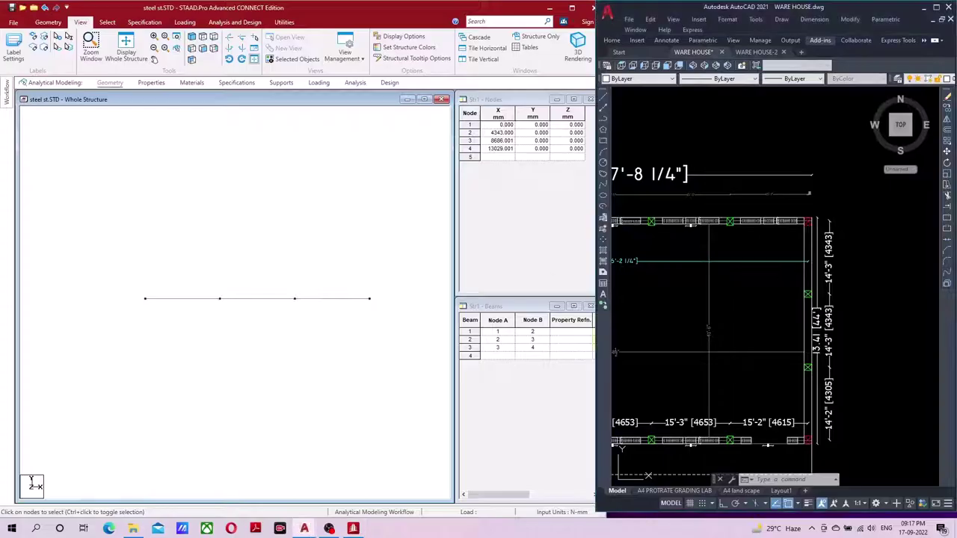
pyautogui.scroll(-5, 792, 277)
pyautogui.scroll(2, 758, 281)
pyautogui.scroll(2, 758, 281)
pyautogui.moveTo(758, 281); pyautogui.dragTo(797, 282, button='middle')
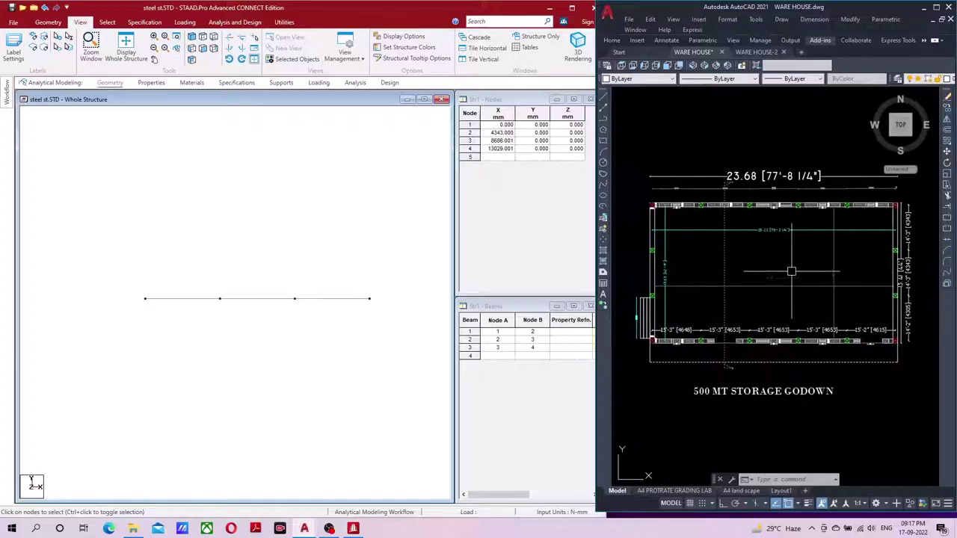
# - Repeat the three base beams one step 6000 mm up in Y, then clear the selection
pyautogui.click(414, 255)
pyautogui.moveTo(406, 241); pyautogui.dragTo(105, 346)
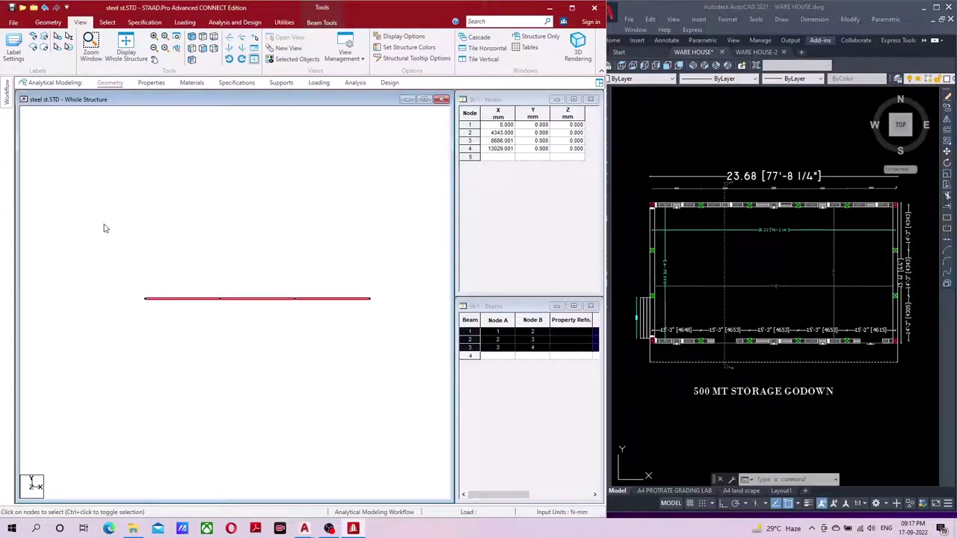
pyautogui.click(48, 22)
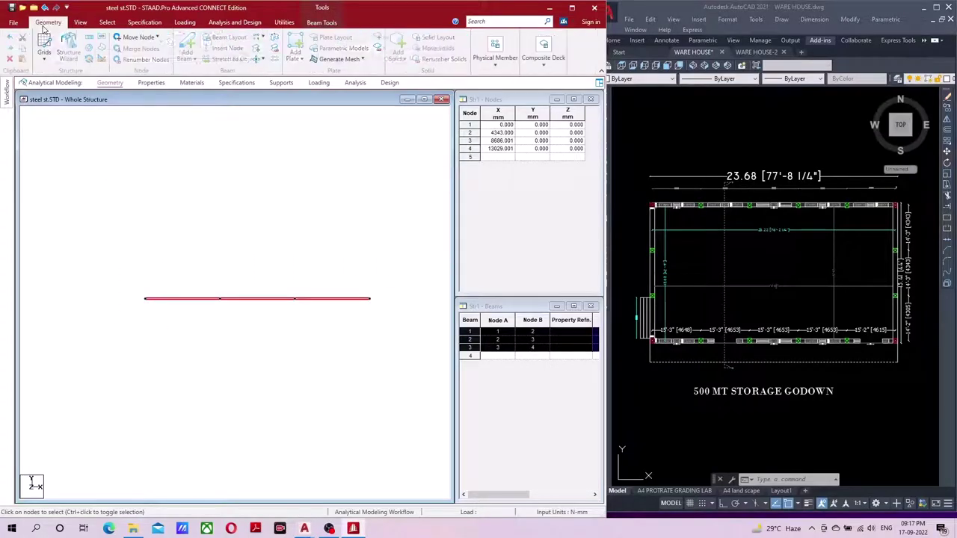
pyautogui.click(89, 39)
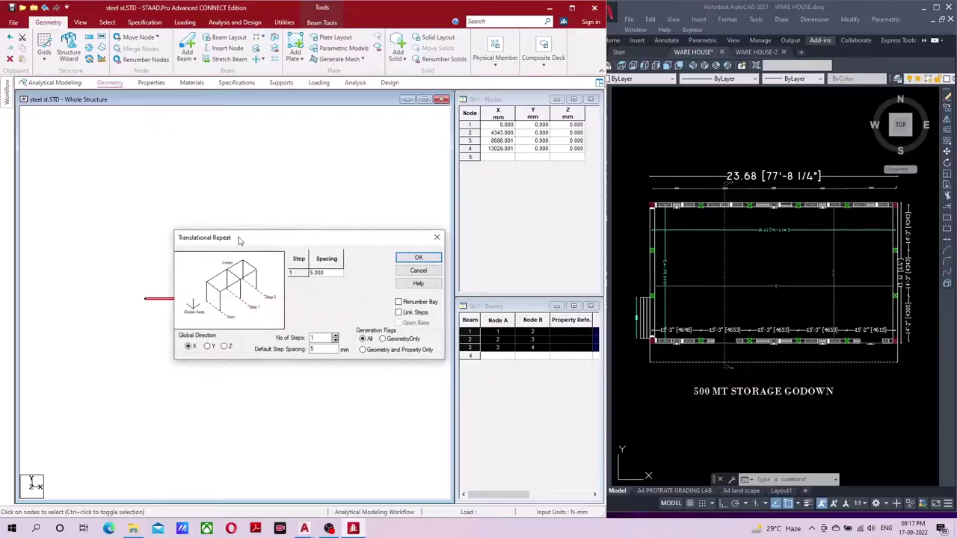
pyautogui.moveTo(242, 241); pyautogui.dragTo(120, 29)
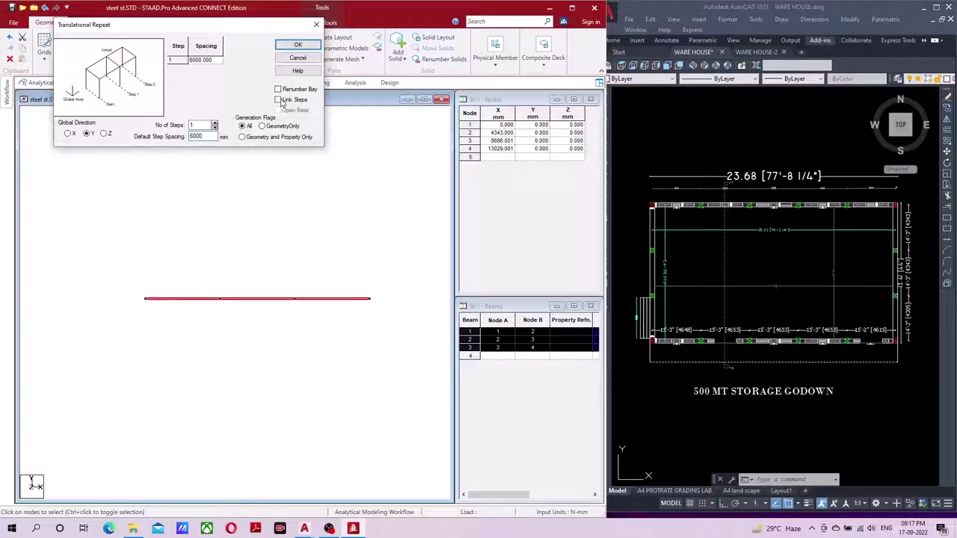
pyautogui.click(297, 47)
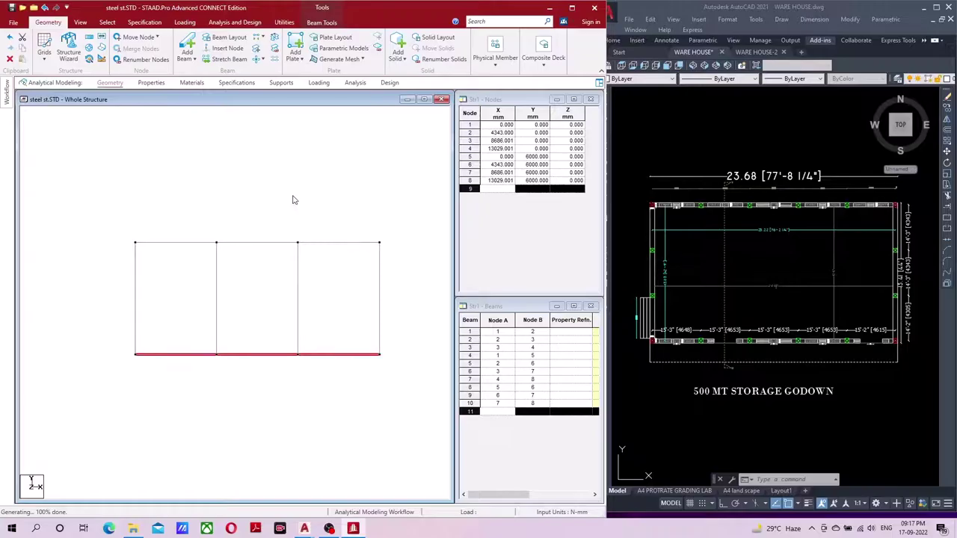
pyautogui.click(292, 204)
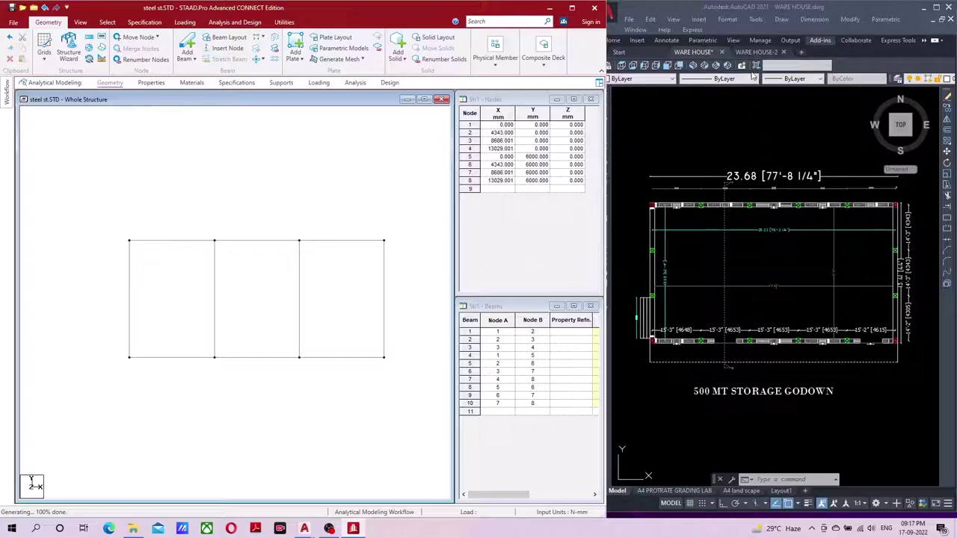
# - Open the WARE HOUSE-2 truss details drawing full-screen and zoom into the truss
pyautogui.click(758, 54)
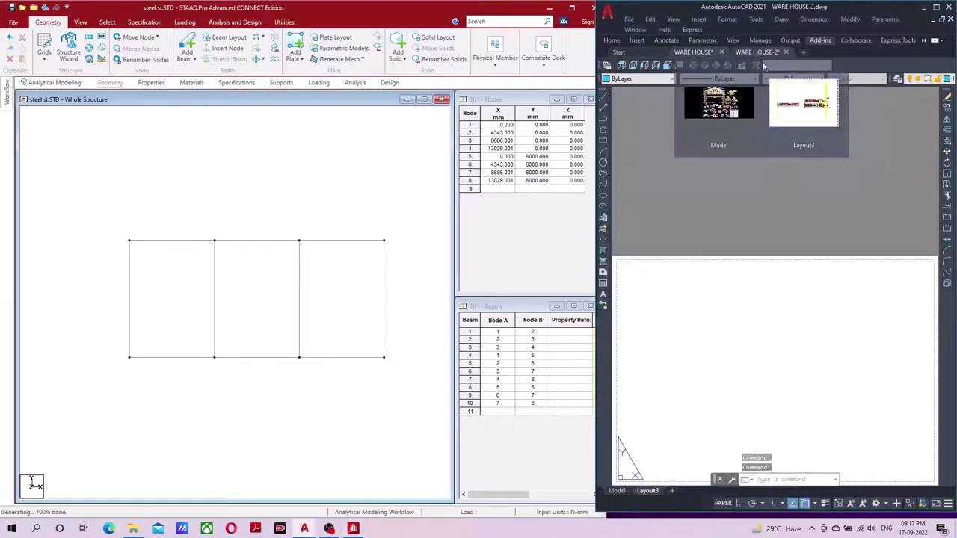
pyautogui.click(757, 140)
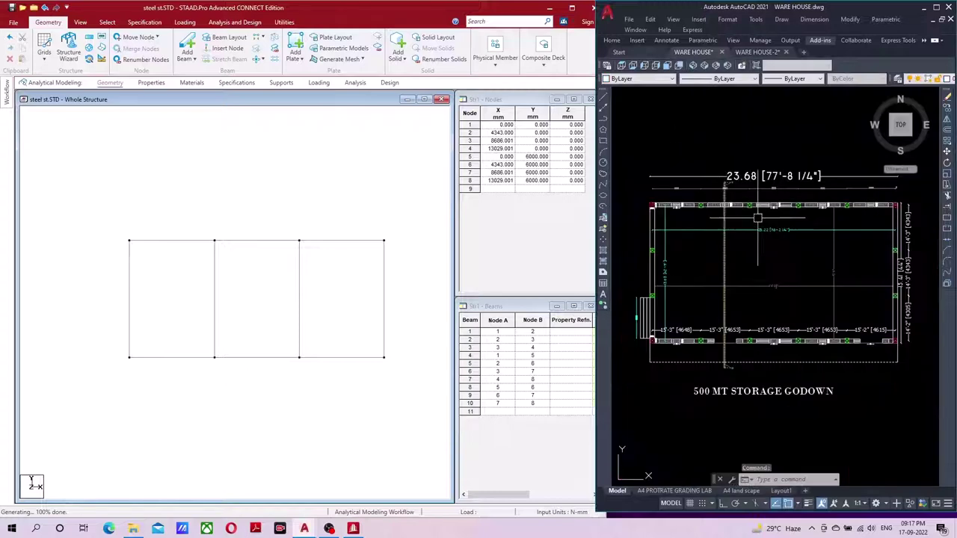
pyautogui.click(758, 51)
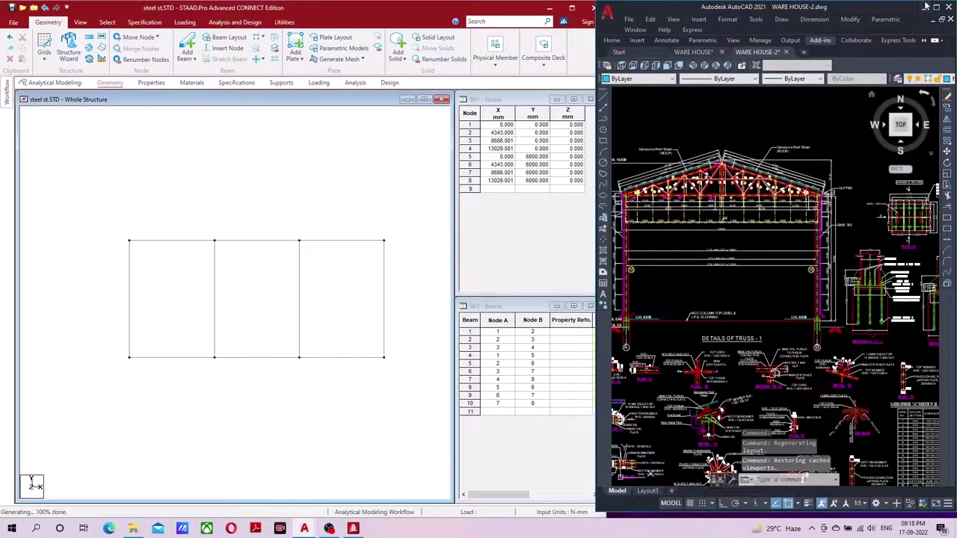
pyautogui.click(936, 7)
pyautogui.scroll(3, 468, 187)
pyautogui.scroll(-2, 467, 187)
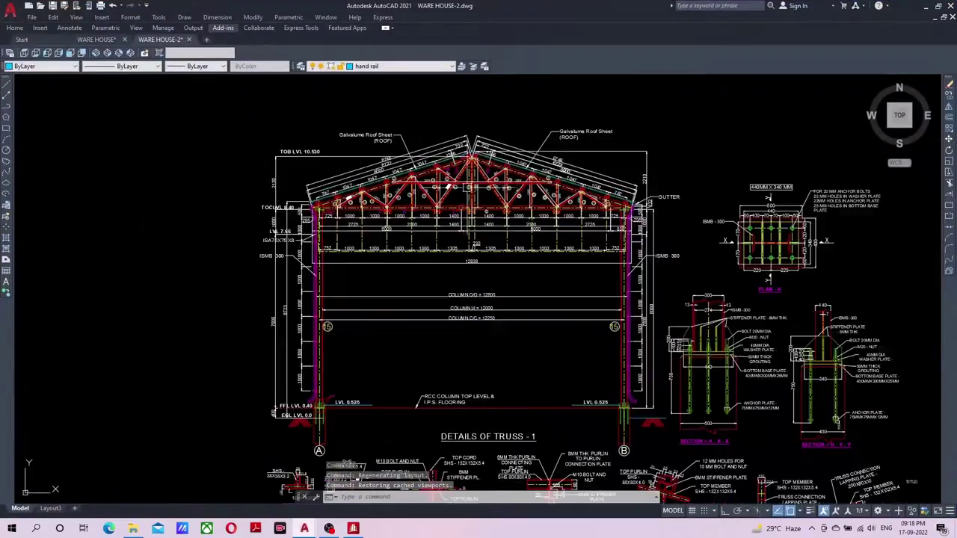
pyautogui.scroll(2, 471, 188)
pyautogui.scroll(1, 471, 188)
pyautogui.scroll(2, 470, 189)
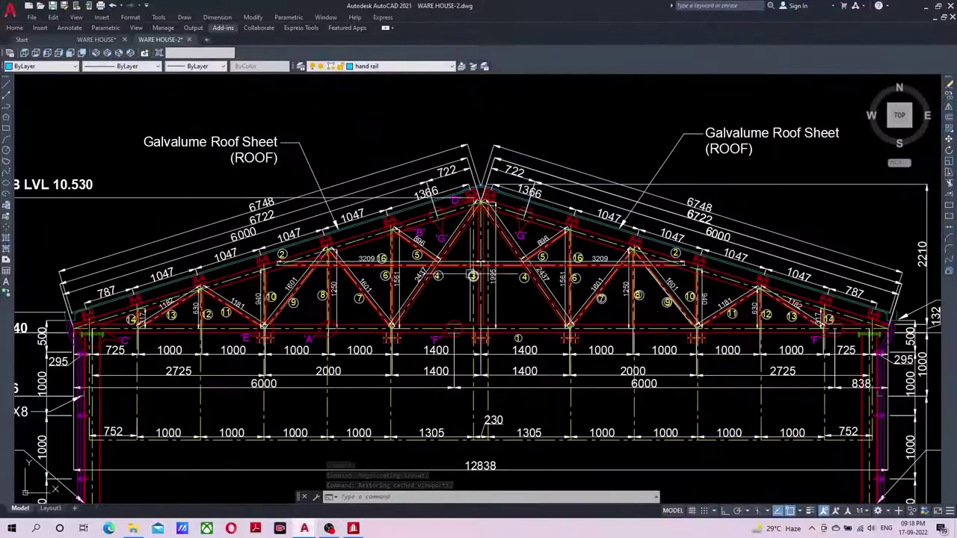
pyautogui.moveTo(543, 297); pyautogui.dragTo(578, 270, button='middle')
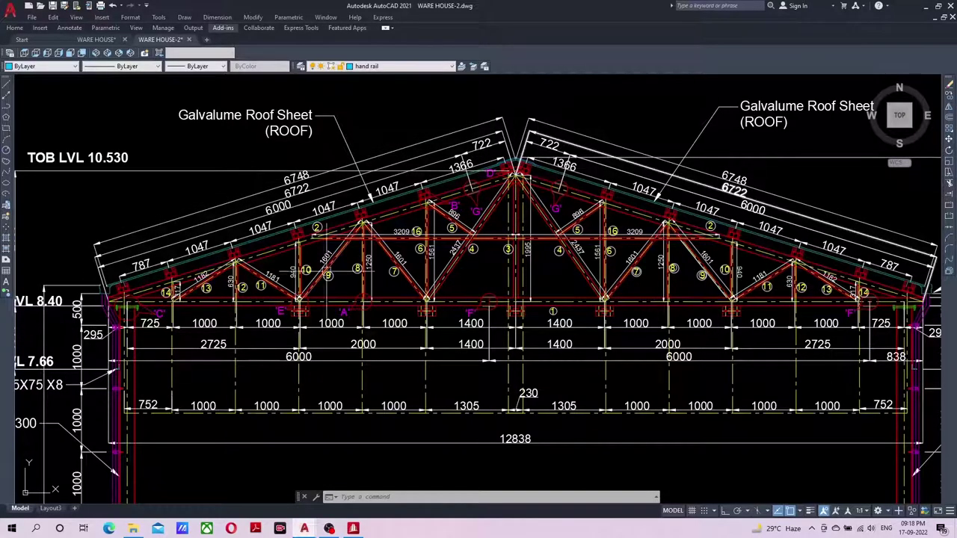
# - Zoom around the roof truss elevation, then bring STAAD.Pro back maximized
pyautogui.scroll(-3, 374, 359)
pyautogui.scroll(2, 431, 301)
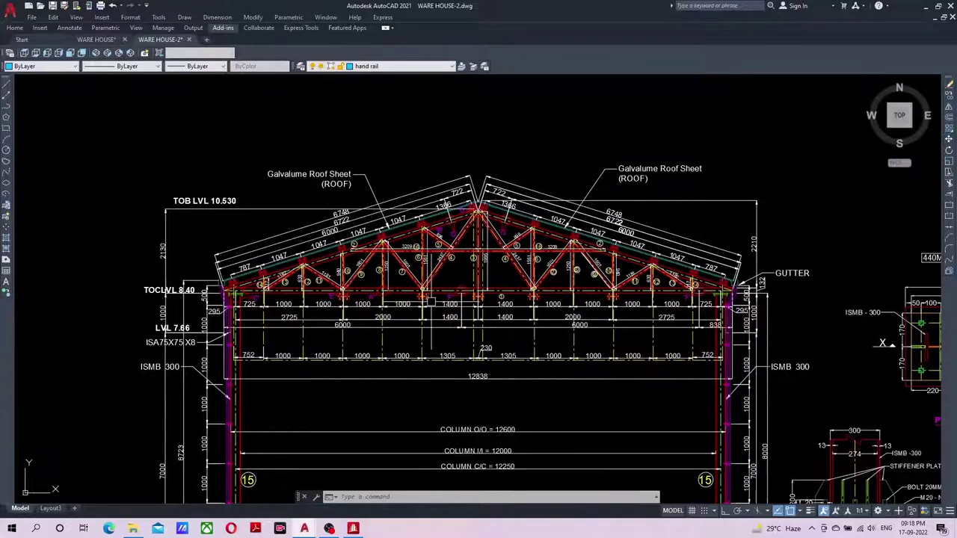
pyautogui.scroll(2, 430, 301)
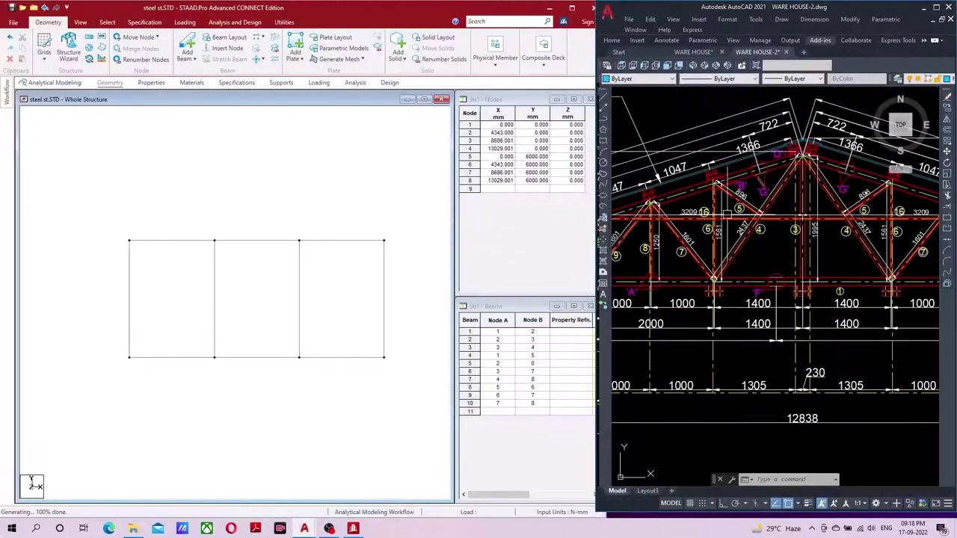
pyautogui.scroll(-2, 726, 213)
pyautogui.scroll(-3, 747, 217)
pyautogui.scroll(1, 778, 224)
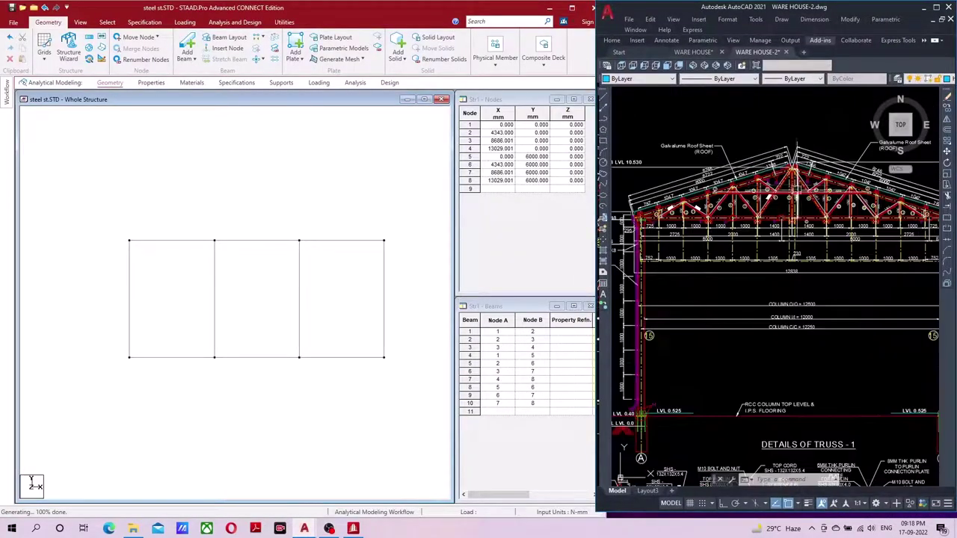
pyautogui.scroll(3, 795, 190)
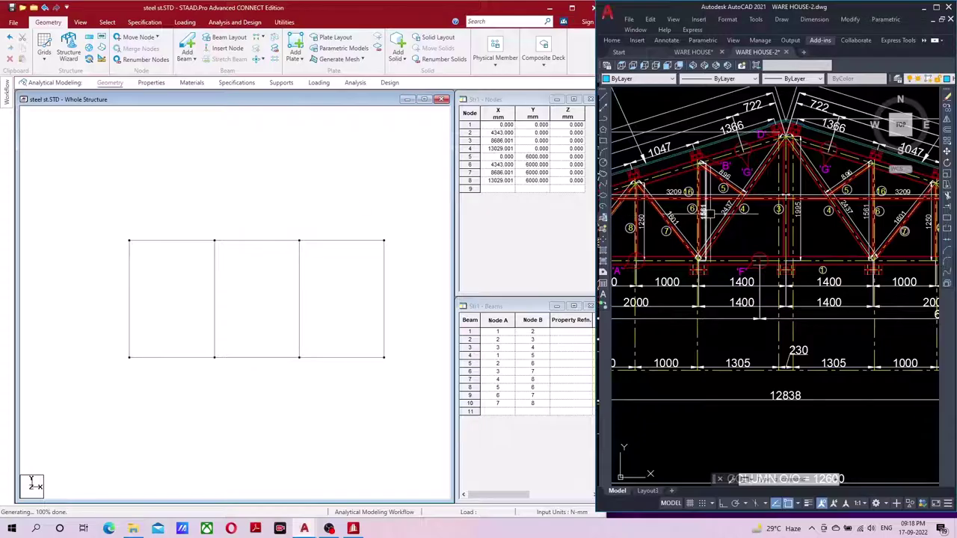
pyautogui.click(713, 201)
pyautogui.click(572, 8)
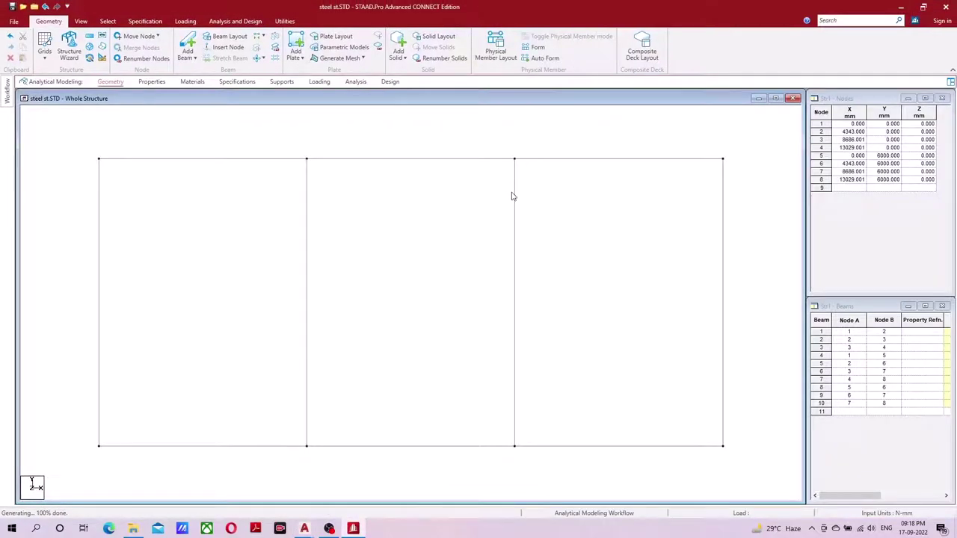
# - Lower, shrink and recentre the frame in the STAAD.Pro view
pyautogui.moveTo(512, 196); pyautogui.dragTo(491, 316, button='middle')
pyautogui.scroll(-2, 464, 281)
pyautogui.moveTo(464, 282); pyautogui.dragTo(473, 205, button='middle')
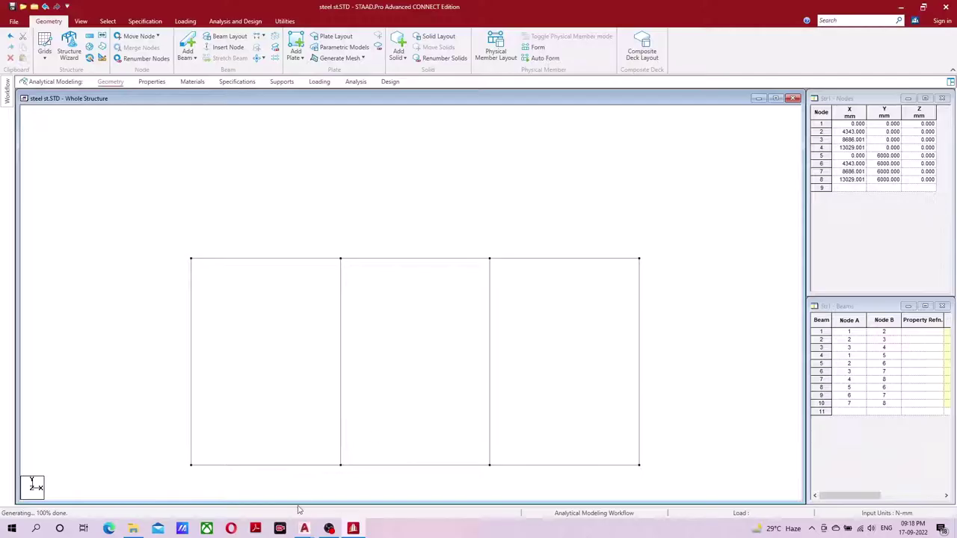
# - Bring the WARE HOUSE plan alongside and zoom to the right-side 14'-3" [4343] and 14'-2" [4305] dimensions
pyautogui.moveTo(304, 529)
pyautogui.click(333, 484)
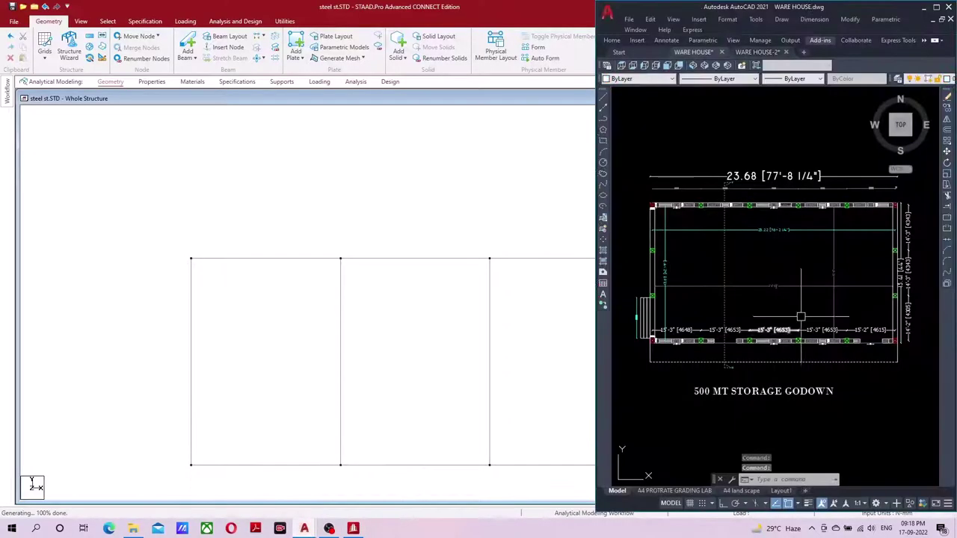
pyautogui.scroll(2, 822, 307)
pyautogui.scroll(2, 833, 303)
pyautogui.scroll(2, 841, 299)
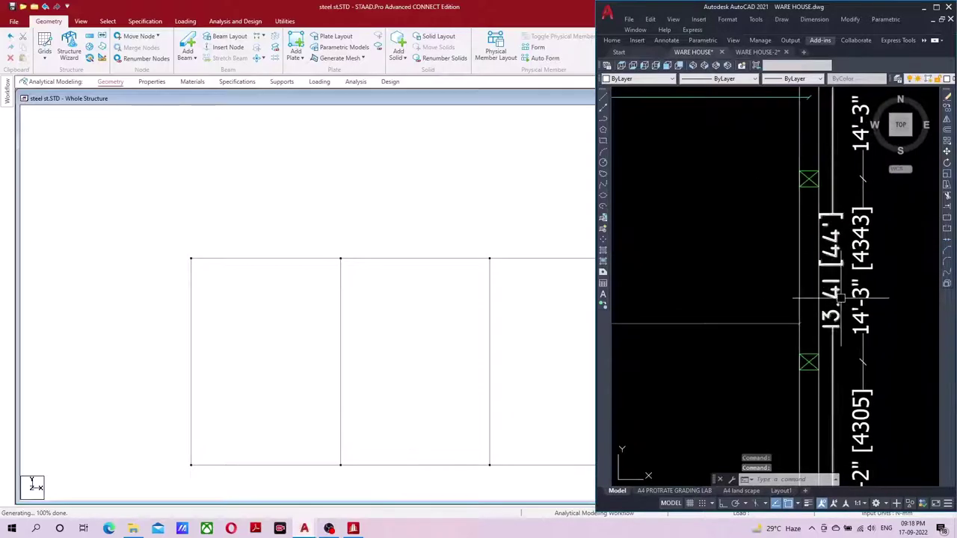
pyautogui.scroll(-5, 822, 302)
pyautogui.scroll(5, 830, 314)
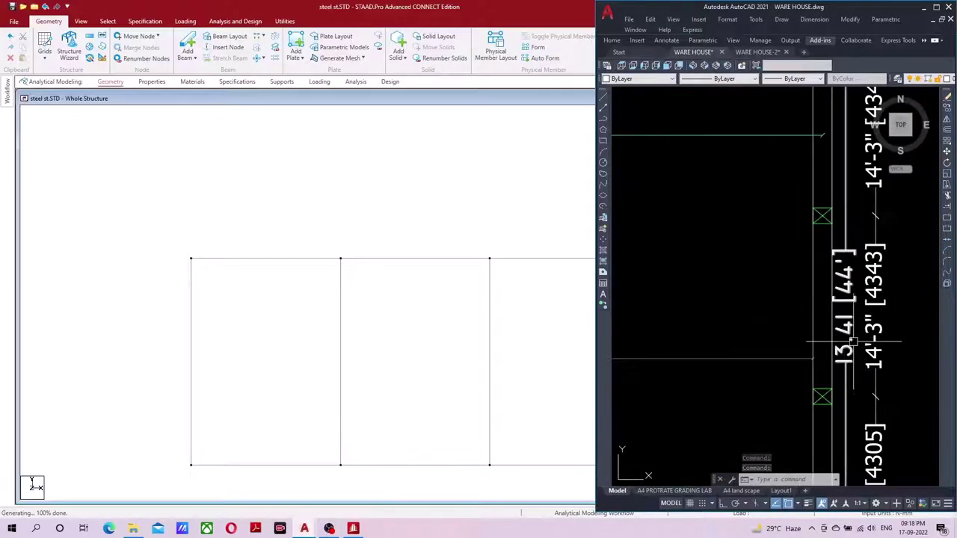
pyautogui.scroll(-1, 852, 350)
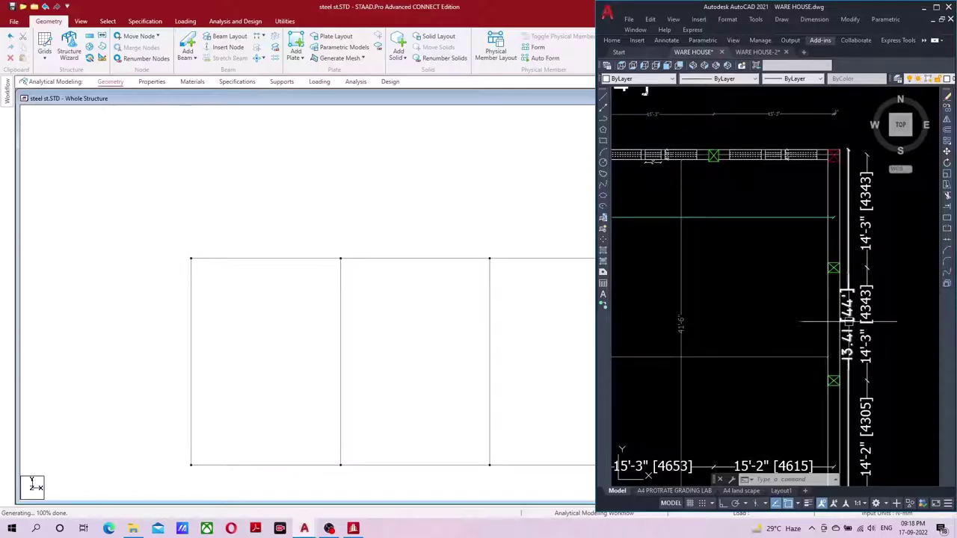
# - Launch Windows Calculator from the search panel
pyautogui.click(39, 528)
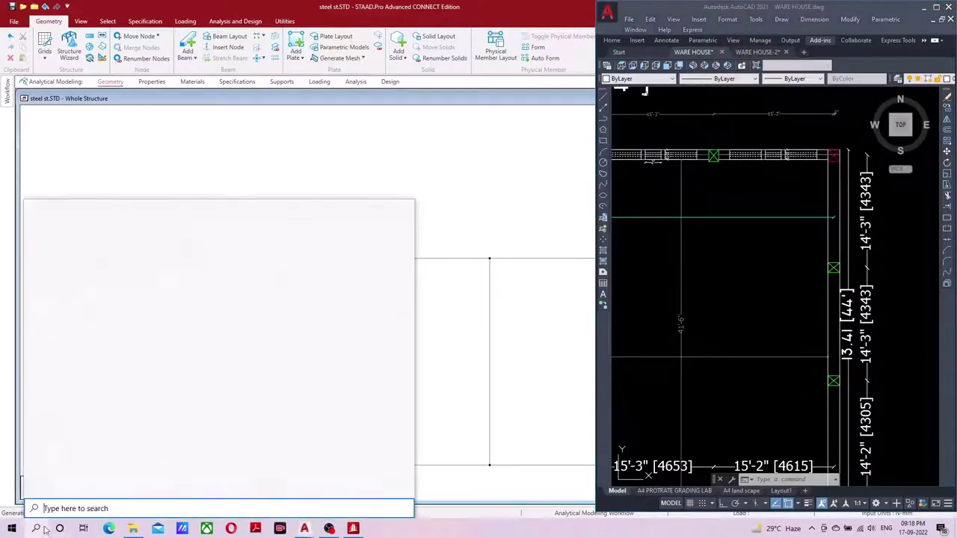
pyautogui.moveTo(88, 458)
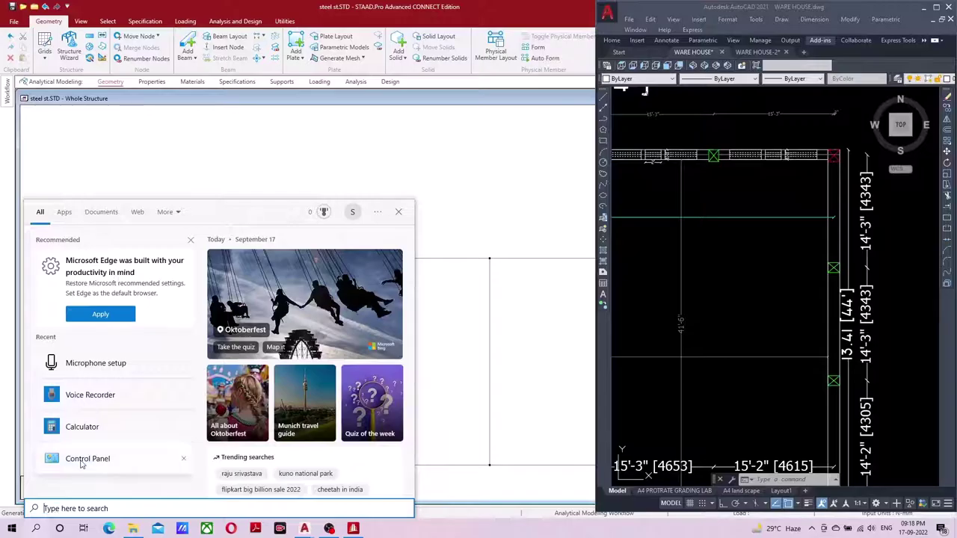
pyautogui.write('cal')
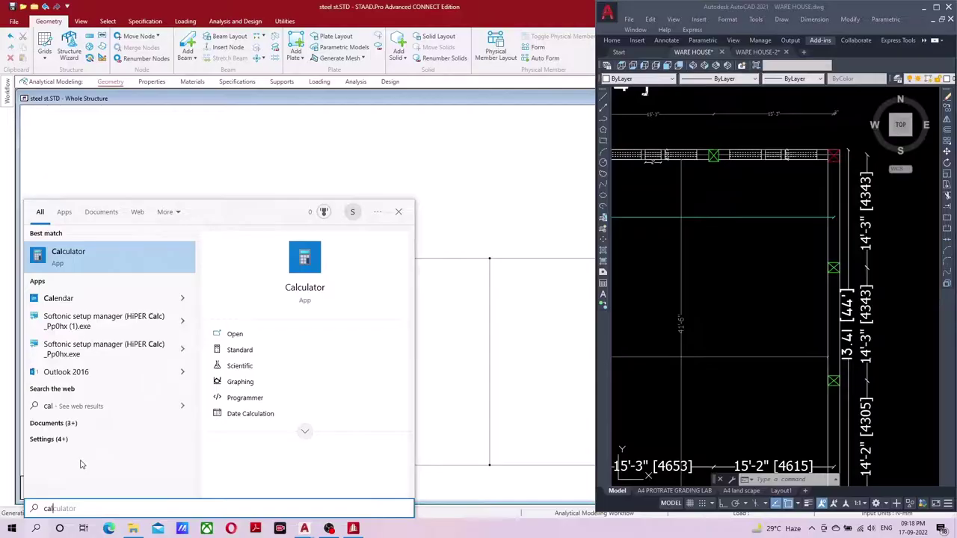
pyautogui.click(116, 267)
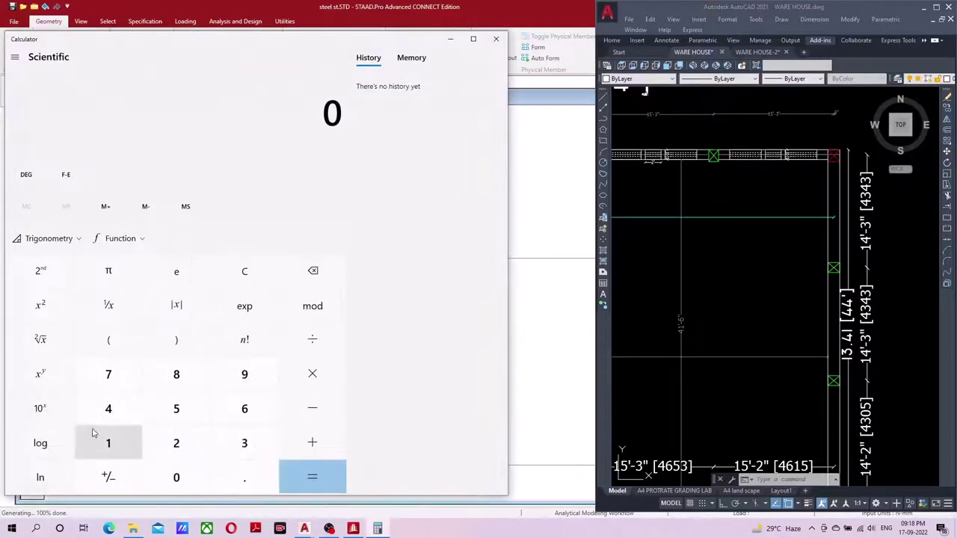
# - Compute 13 ÷ 6 = 2.1667 and select the leading 2.1 of the result
pyautogui.click(119, 441)
pyautogui.click(241, 443)
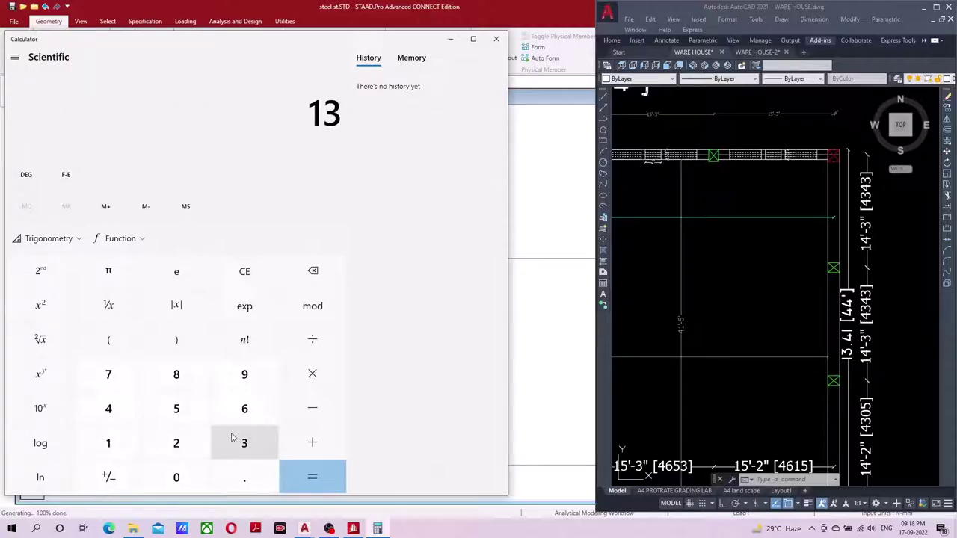
pyautogui.click(308, 376)
pyautogui.click(244, 408)
pyautogui.click(311, 477)
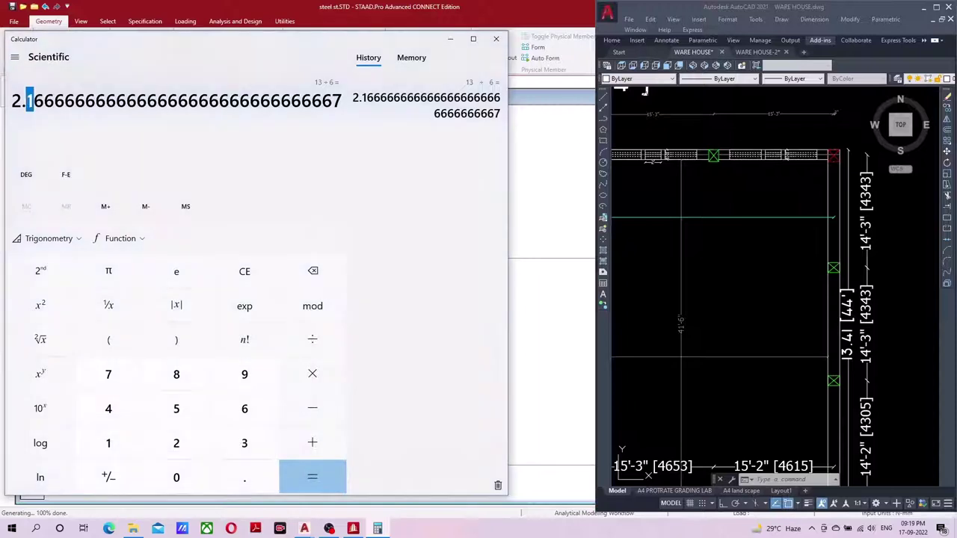
pyautogui.moveTo(34, 101); pyautogui.dragTo(11, 101)
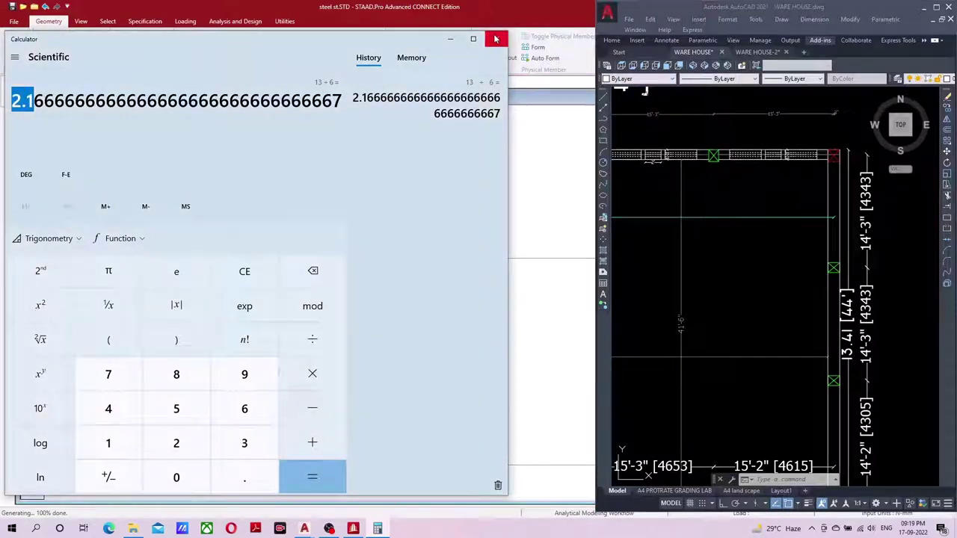
# - Close Calculator and zoom out on the WARE HOUSE-2 truss drawing in AutoCAD
pyautogui.click(496, 38)
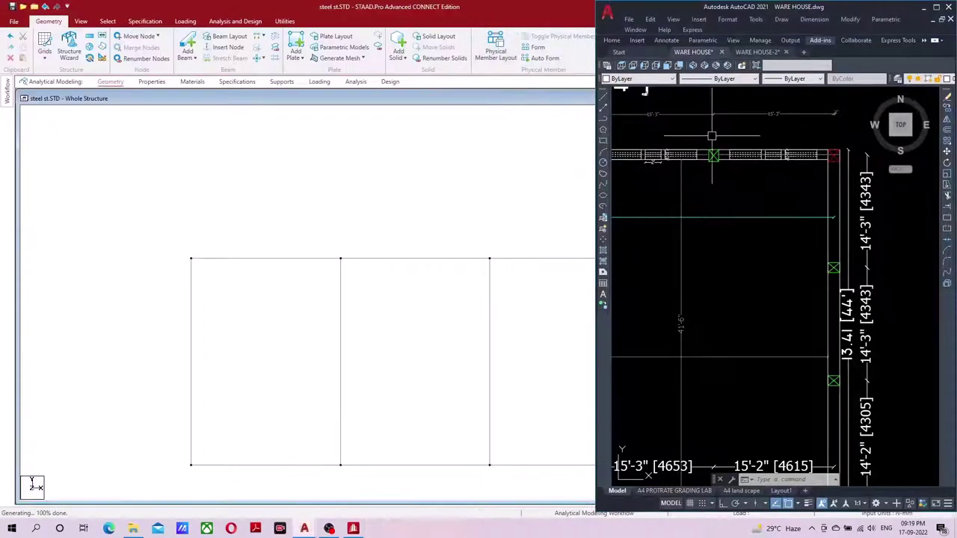
pyautogui.click(757, 51)
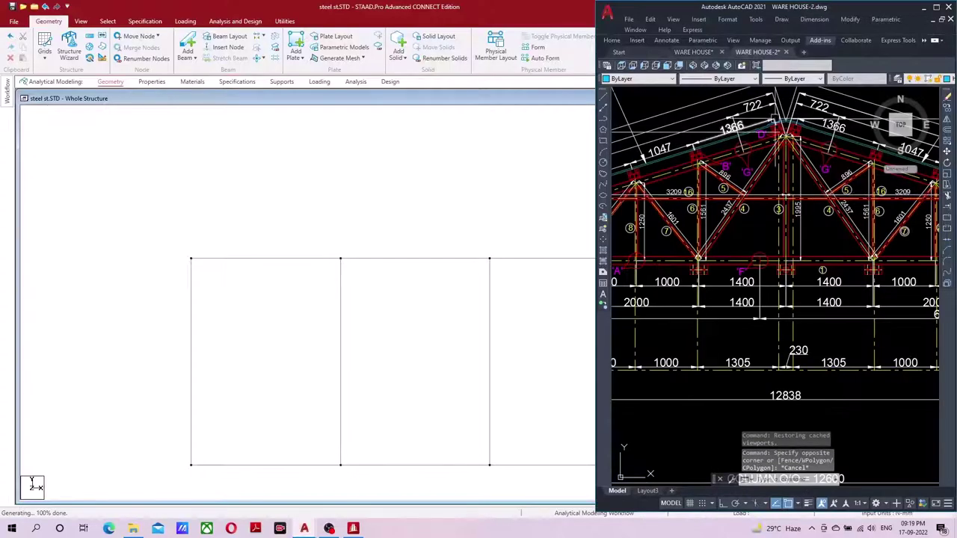
pyautogui.scroll(-3, 795, 247)
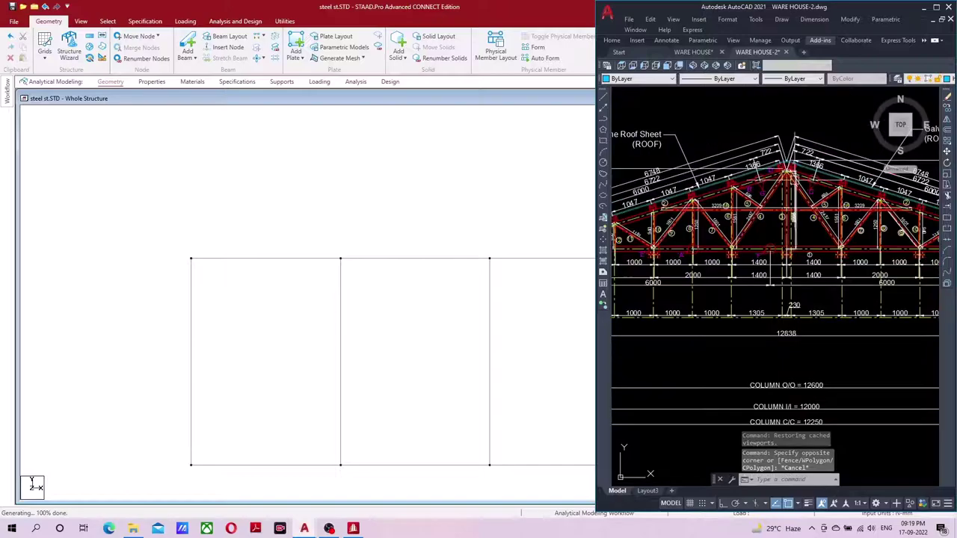
pyautogui.scroll(-2, 796, 246)
# - Back in STAAD.Pro, select top middle beam 9 and open its context menu
pyautogui.click(464, 267)
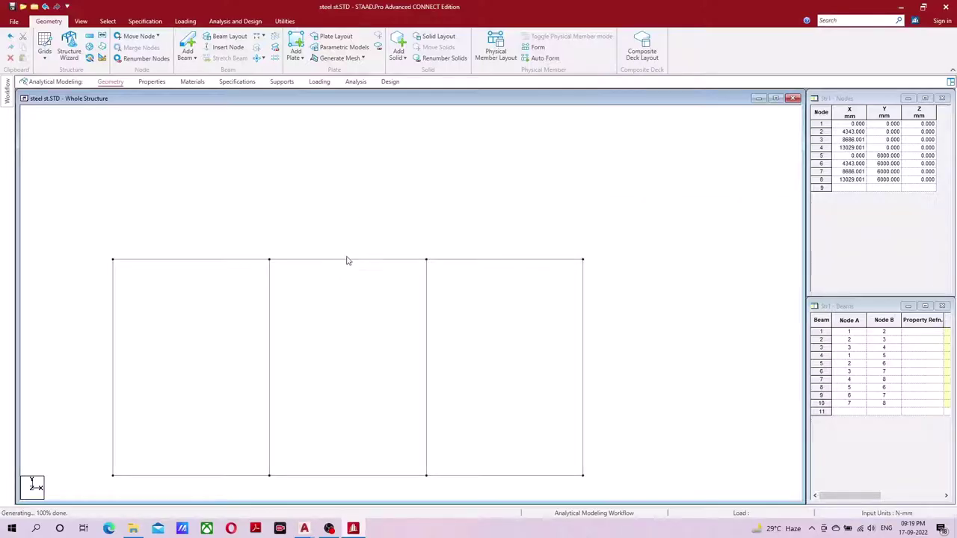
pyautogui.click(345, 260)
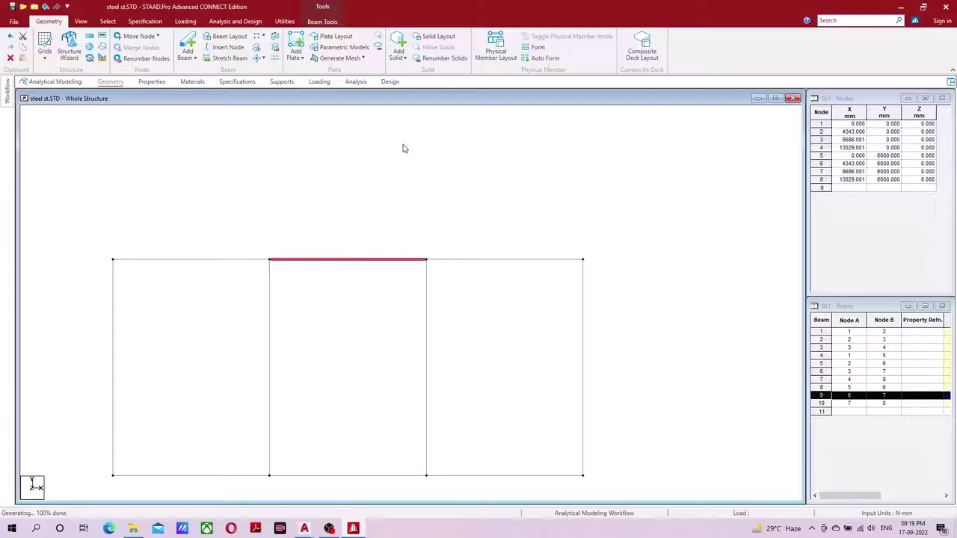
pyautogui.rightClick(397, 175)
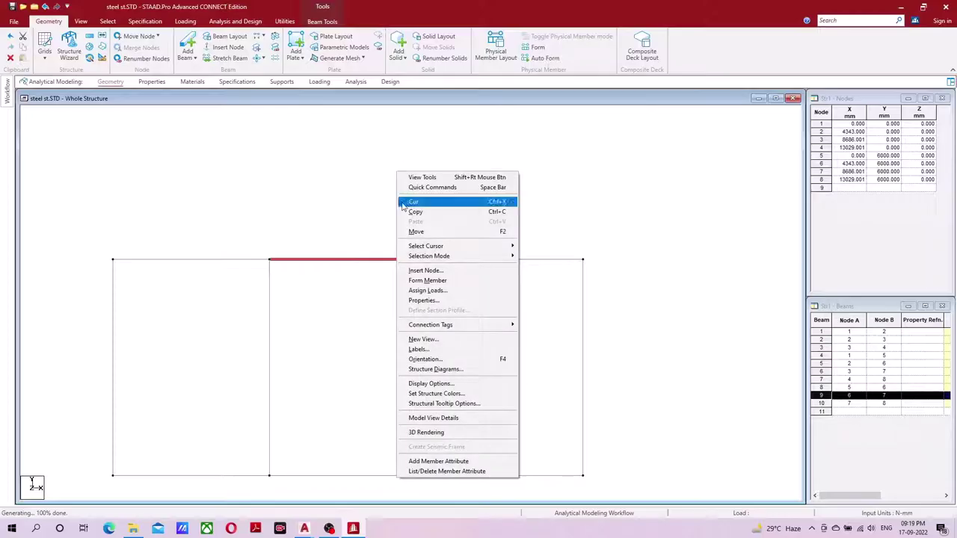
# - Insert node 9 at the midpoint of top beam 9
pyautogui.click(444, 272)
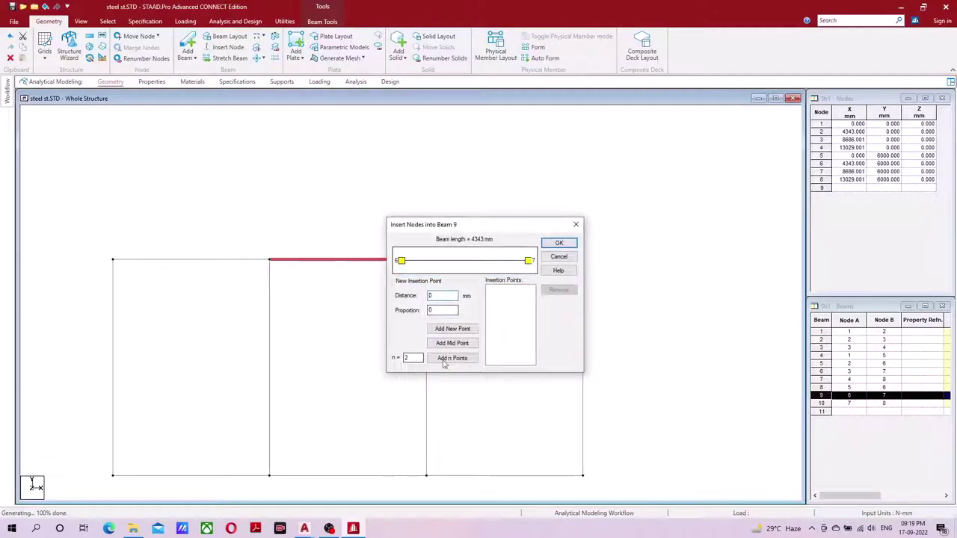
pyautogui.click(453, 343)
pyautogui.click(558, 244)
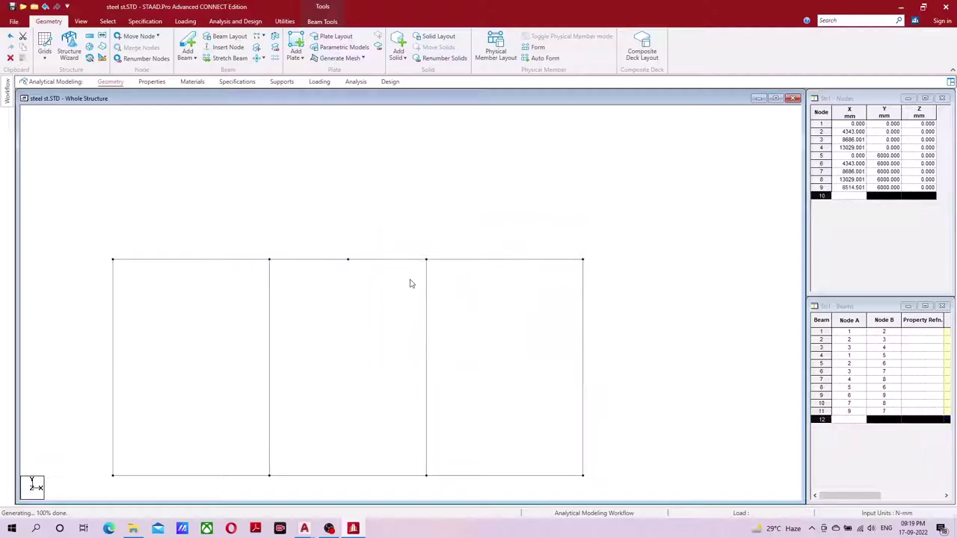
# - Paste a copy of node 9 2100 mm higher as node 10 at Y 8100
pyautogui.click(374, 230)
pyautogui.rightClick(365, 199)
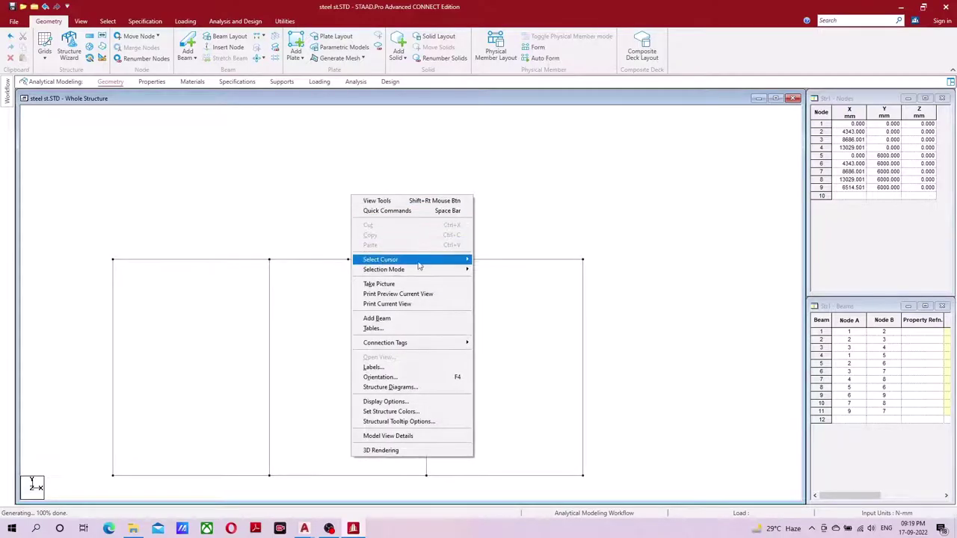
pyautogui.moveTo(381, 259)
pyautogui.click(493, 264)
pyautogui.click(347, 259)
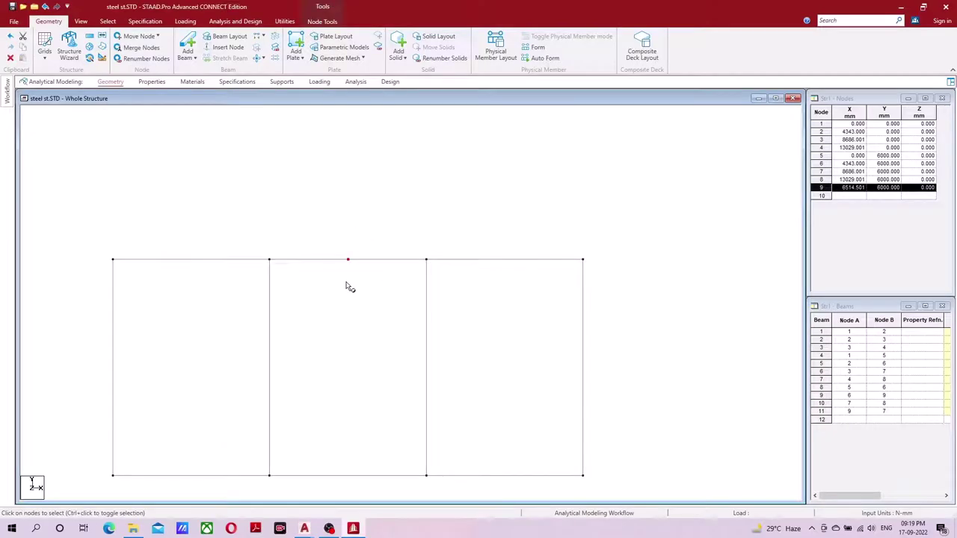
pyautogui.hotkey('ctrl', 'v')
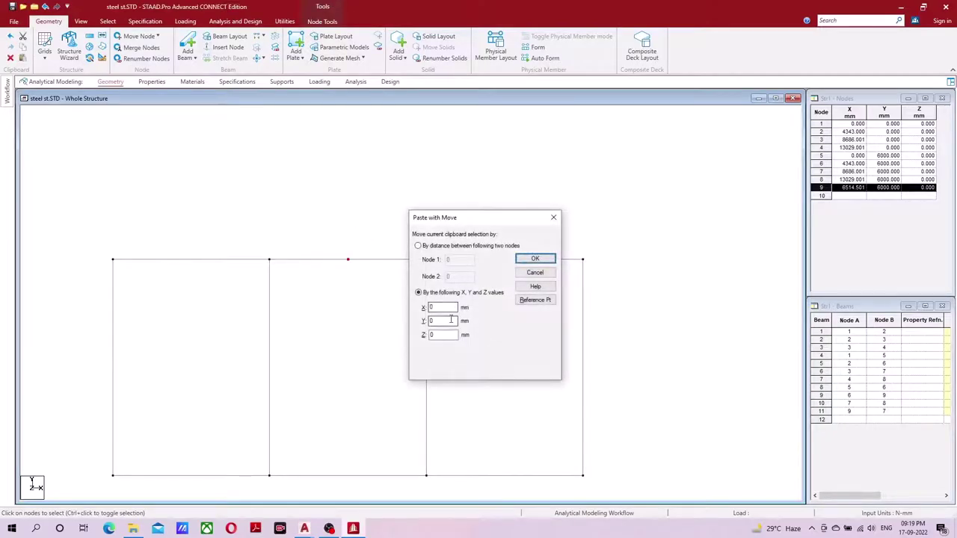
pyautogui.moveTo(451, 320); pyautogui.dragTo(419, 334)
pyautogui.write('2100')
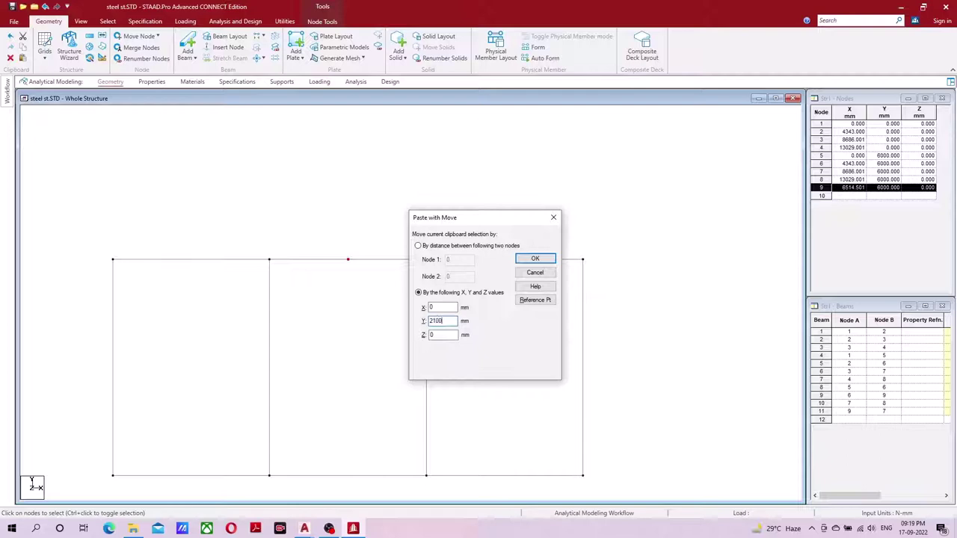
pyautogui.click(535, 258)
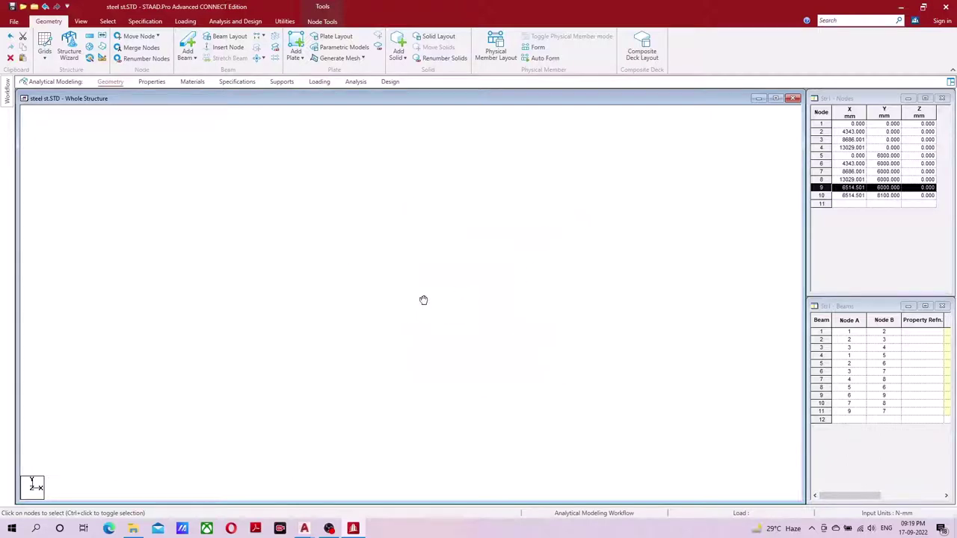
pyautogui.click(187, 48)
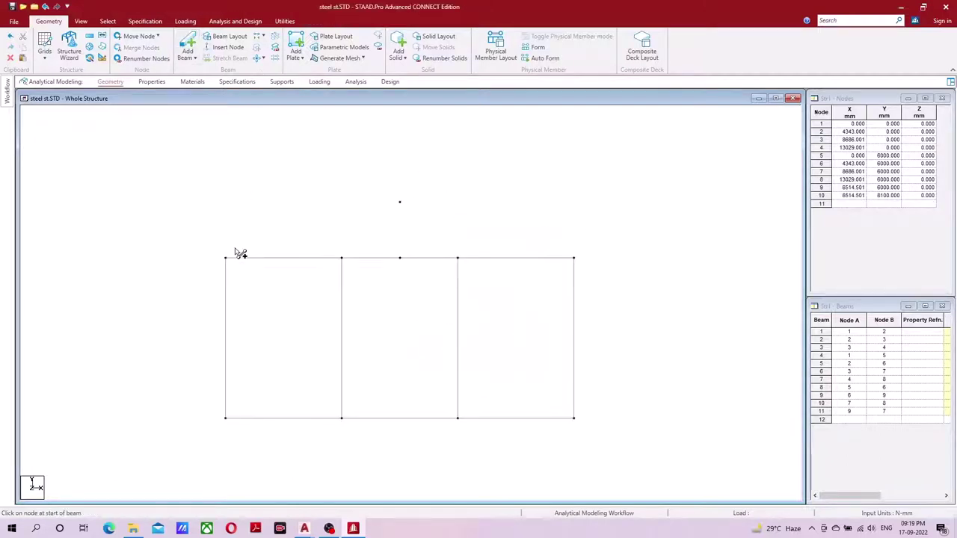
# - Add beams from node 5 to 10 and 10 to 9, then delete the middle and right bays
pyautogui.moveTo(243, 250)
pyautogui.mouseDown()
pyautogui.moveTo(400, 202)
pyautogui.moveTo(399, 258)
pyautogui.mouseUp()
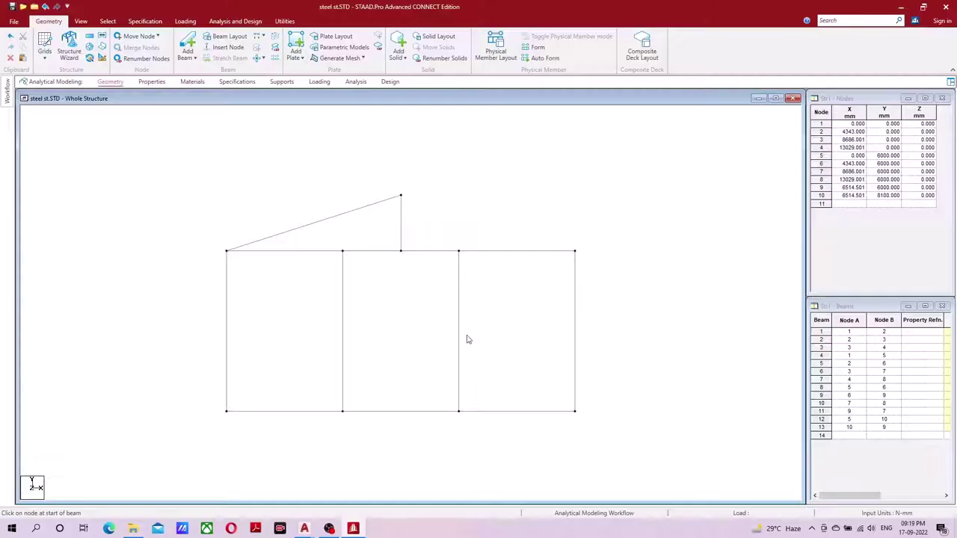
pyautogui.moveTo(615, 210); pyautogui.dragTo(436, 447)
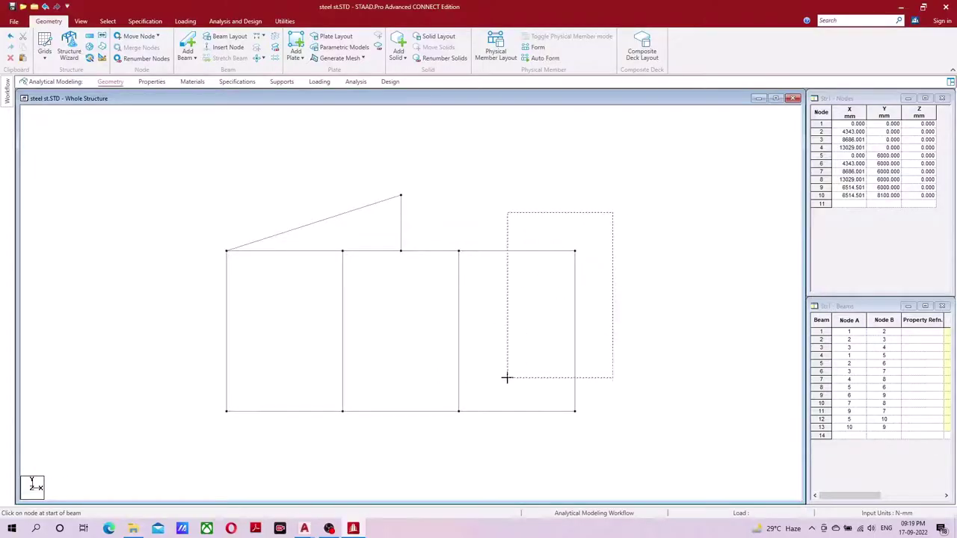
pyautogui.keyDown('ctrl'); pyautogui.click(418, 416); pyautogui.keyUp('ctrl')
pyautogui.keyDown('ctrl'); pyautogui.click(429, 257); pyautogui.keyUp('ctrl')
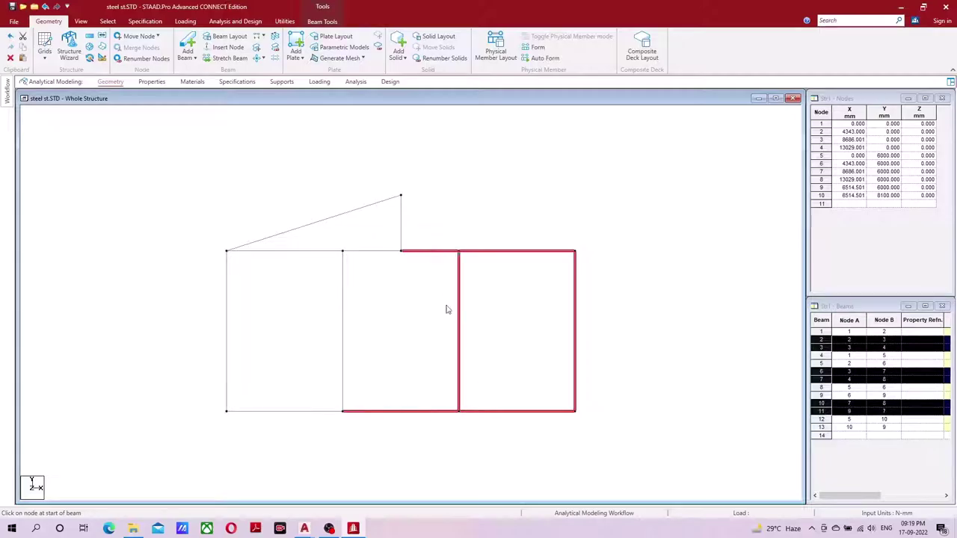
pyautogui.press('Delete')
pyautogui.press('Return')
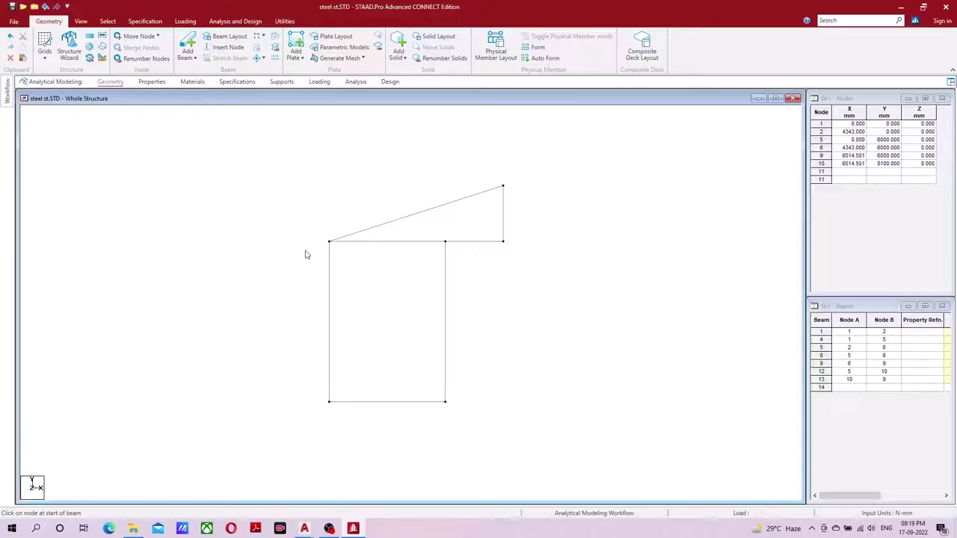
pyautogui.click(362, 233)
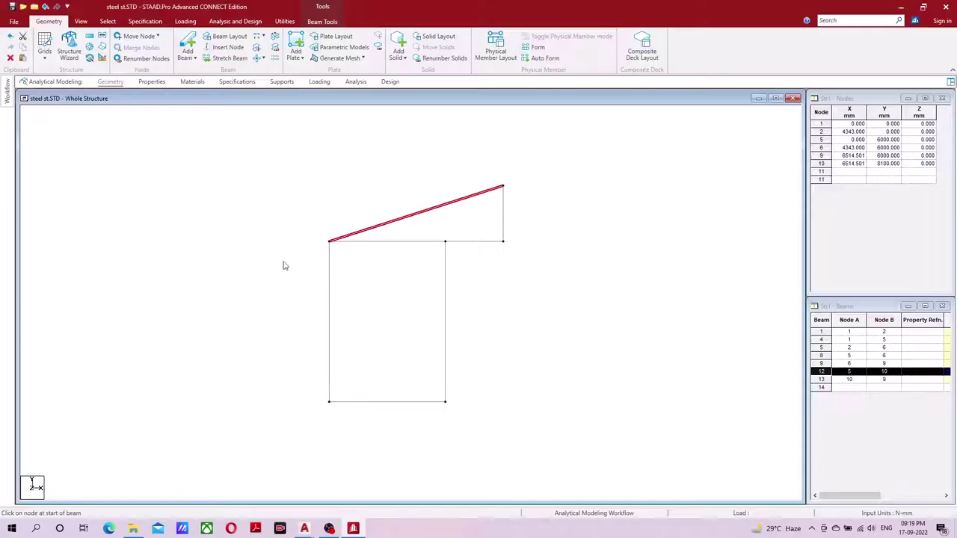
pyautogui.moveTo(305, 528)
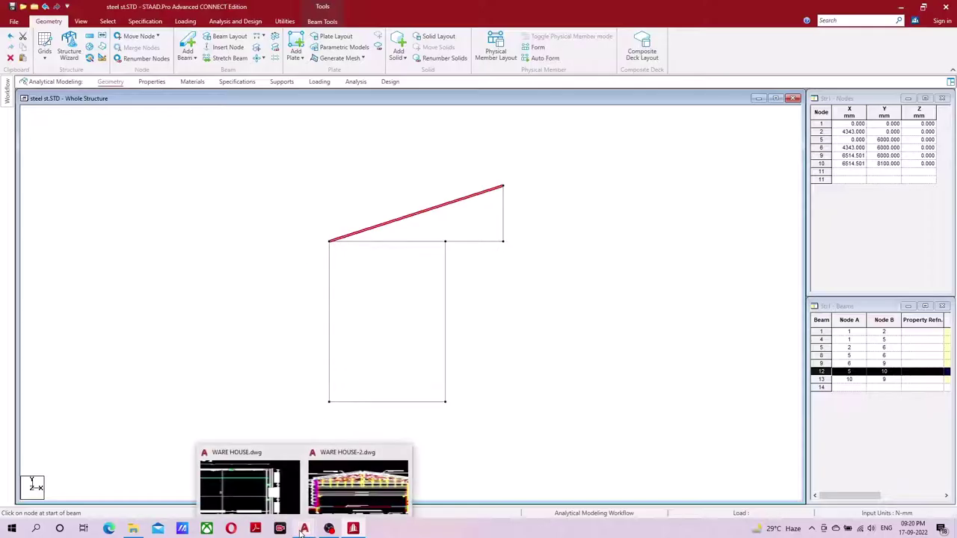
pyautogui.click(343, 488)
pyautogui.scroll(3, 785, 216)
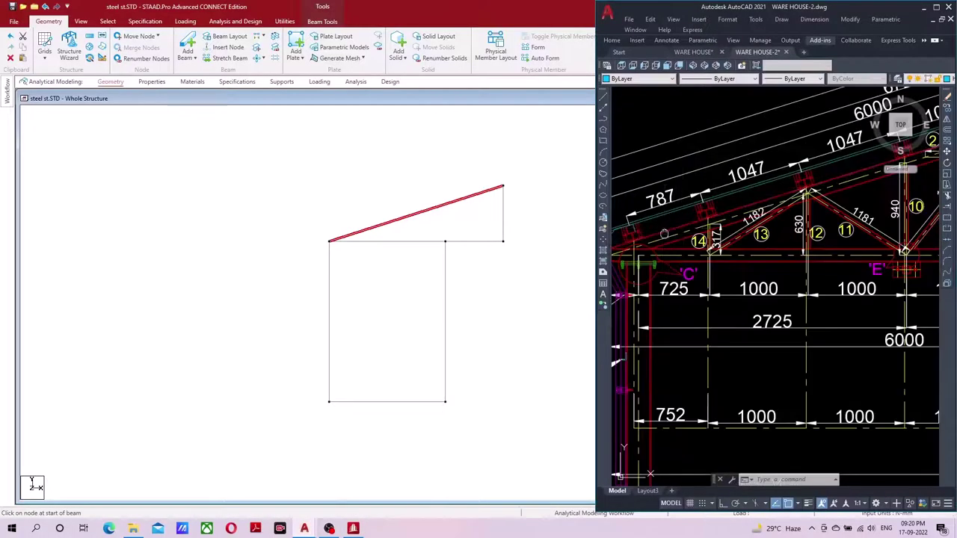
pyautogui.scroll(3, 783, 215)
pyautogui.scroll(2, 784, 215)
pyautogui.moveTo(658, 224); pyautogui.dragTo(720, 194, button='middle')
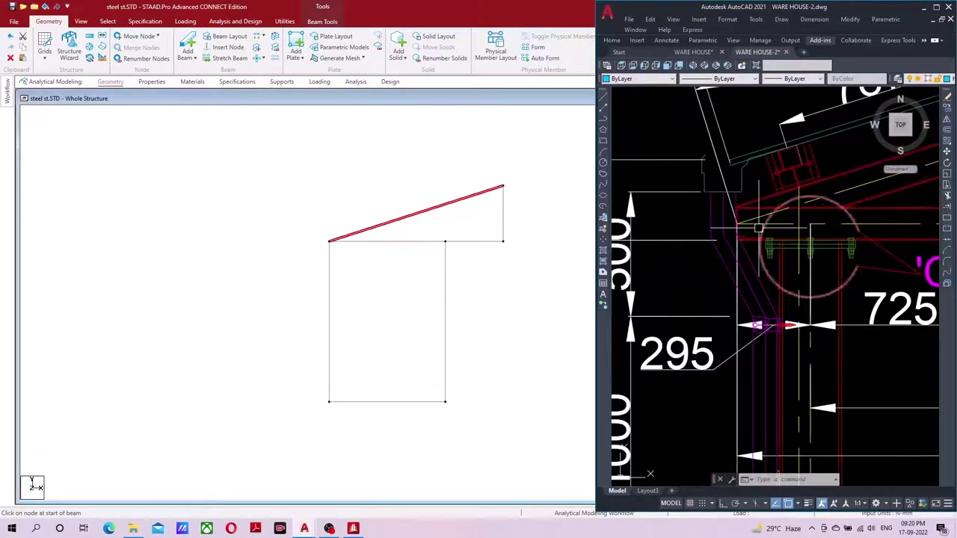
pyautogui.scroll(-3, 774, 212)
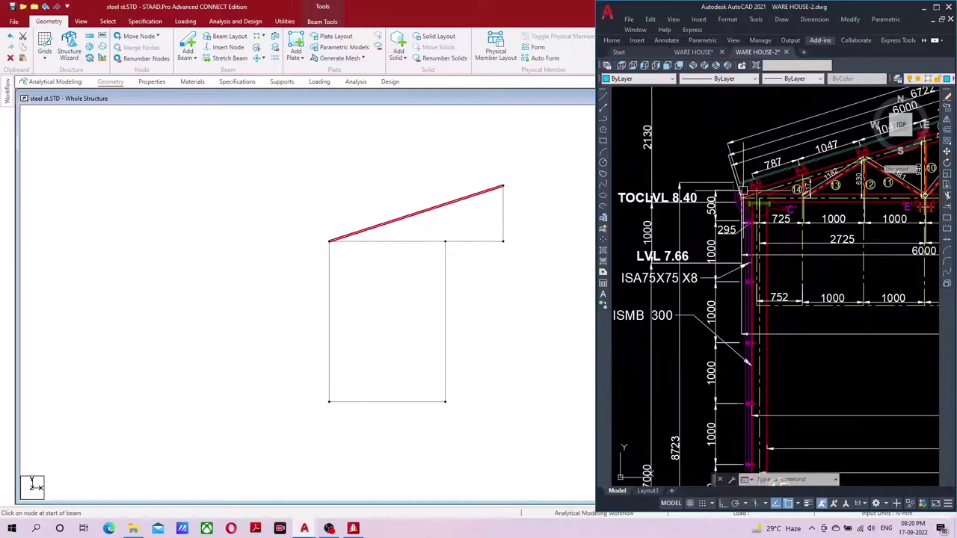
pyautogui.scroll(-3, 775, 212)
pyautogui.scroll(-2, 774, 212)
pyautogui.scroll(4, 775, 213)
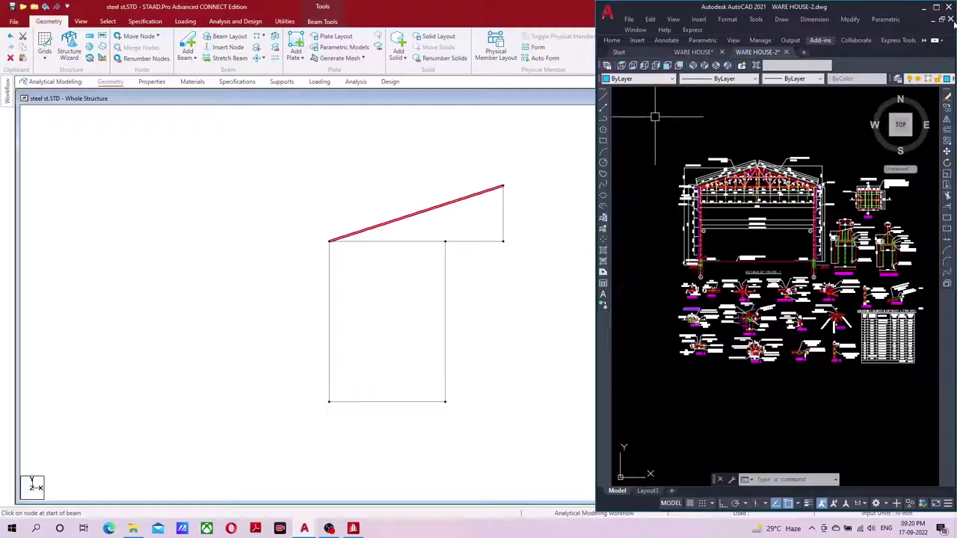
pyautogui.scroll(5, 695, 256)
pyautogui.scroll(3, 695, 255)
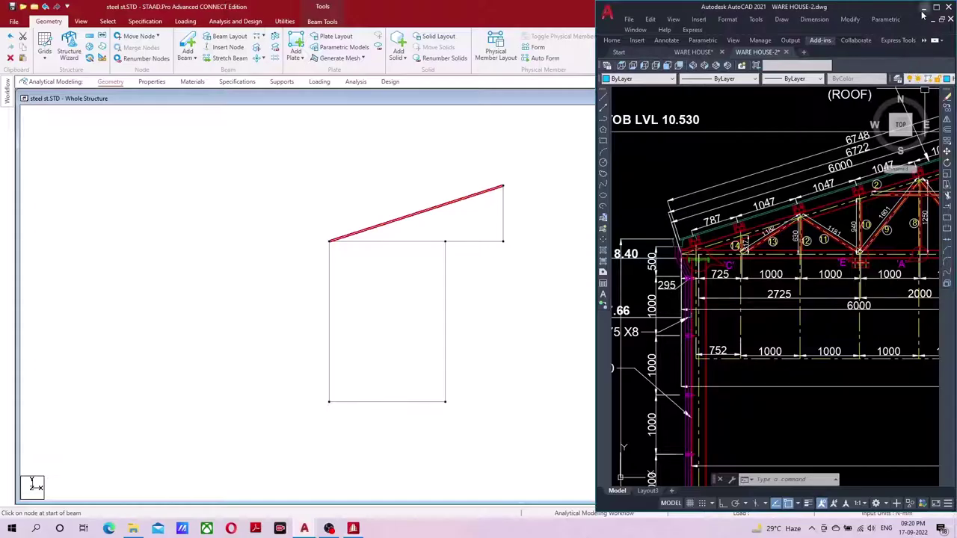
pyautogui.click(921, 7)
pyautogui.scroll(1, 448, 209)
pyautogui.moveTo(342, 225); pyautogui.dragTo(378, 210, button='middle')
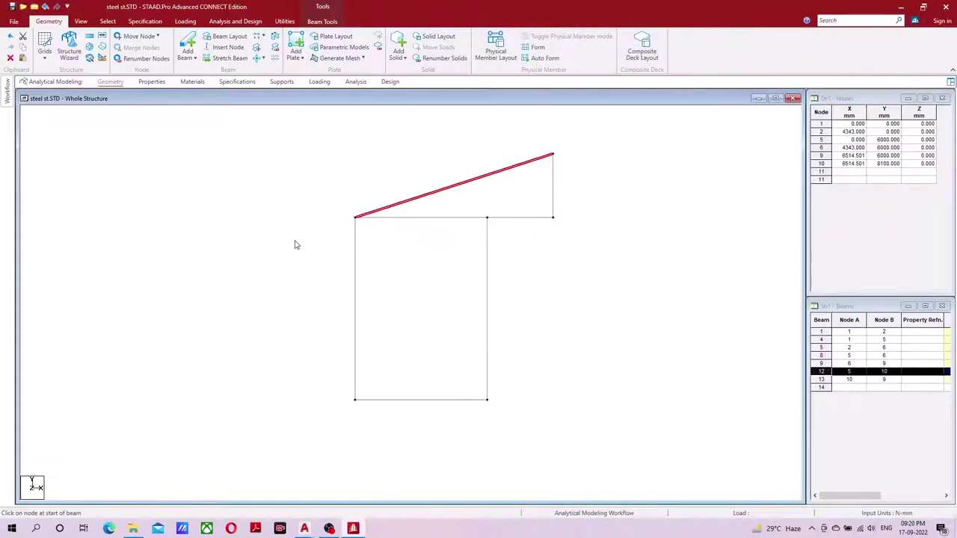
# - Deselect the rafter and open the Labels tab of the Orientation/Diagrams settings
pyautogui.moveTo(295, 245); pyautogui.dragTo(308, 275, button='middle')
pyautogui.click(332, 207)
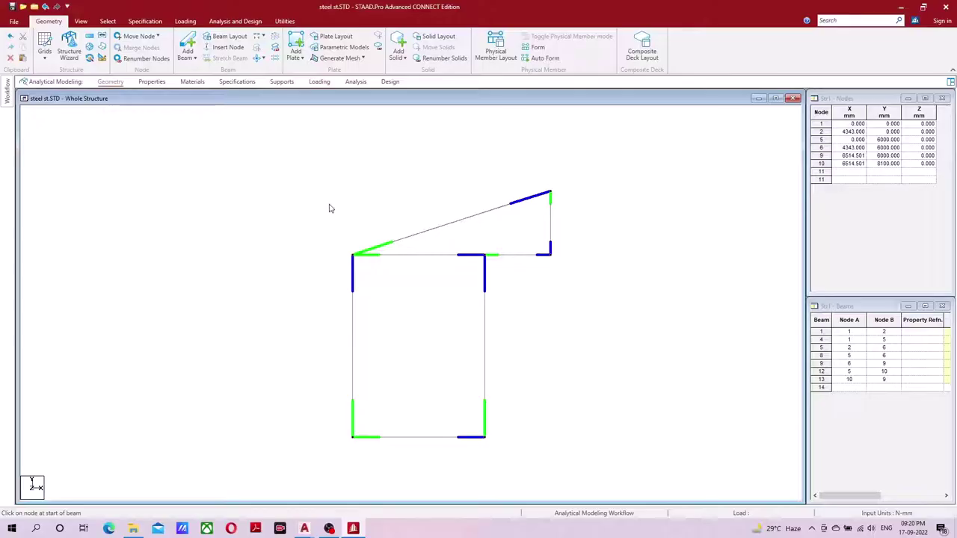
pyautogui.scroll(2, 478, 305)
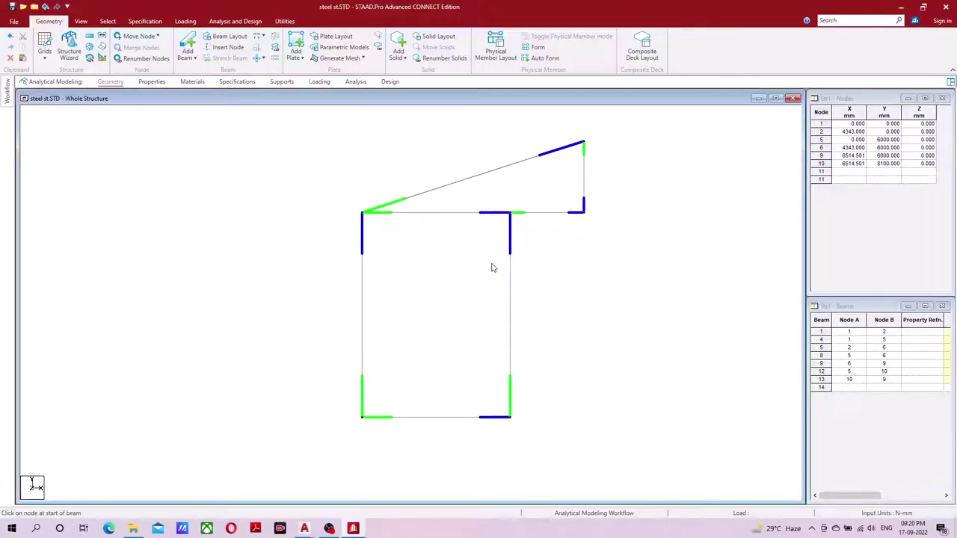
pyautogui.scroll(1, 469, 278)
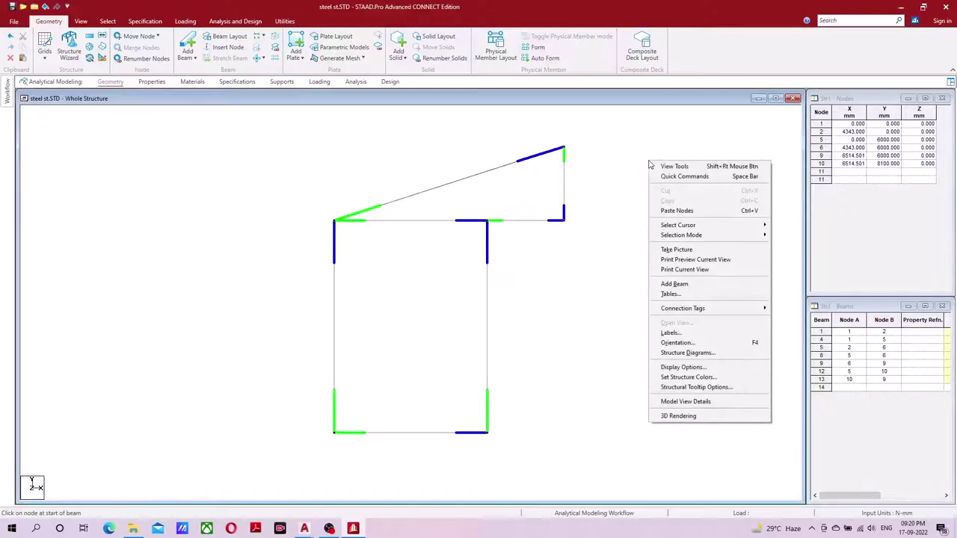
pyautogui.rightClick(649, 161)
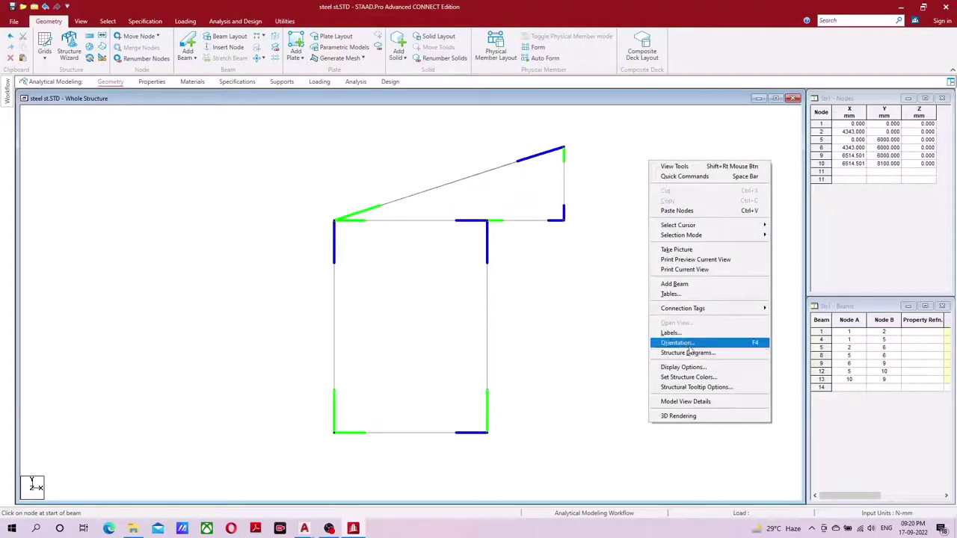
pyautogui.click(682, 335)
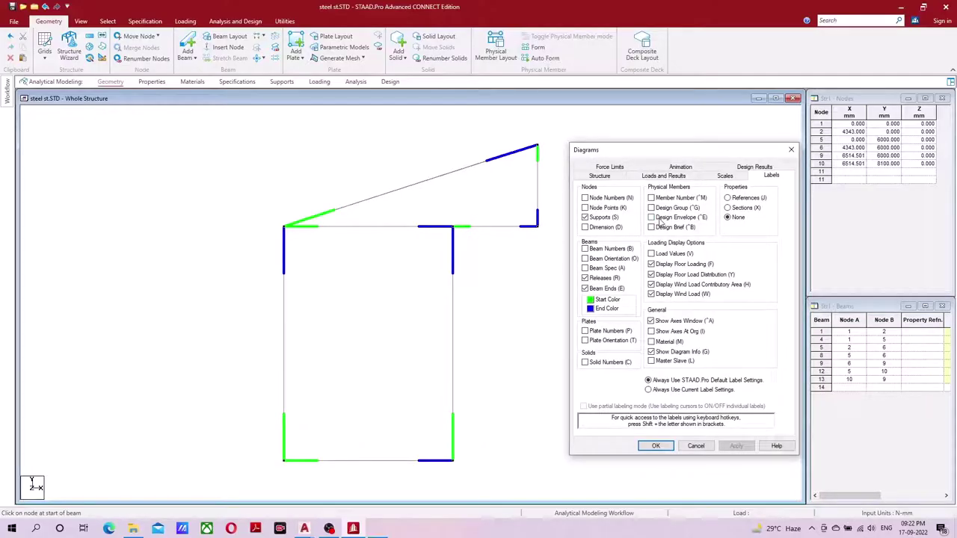
# - Inspect the label settings at 200% screen magnification, then close the magnifier and cancel the dialog
pyautogui.press('super+plus')
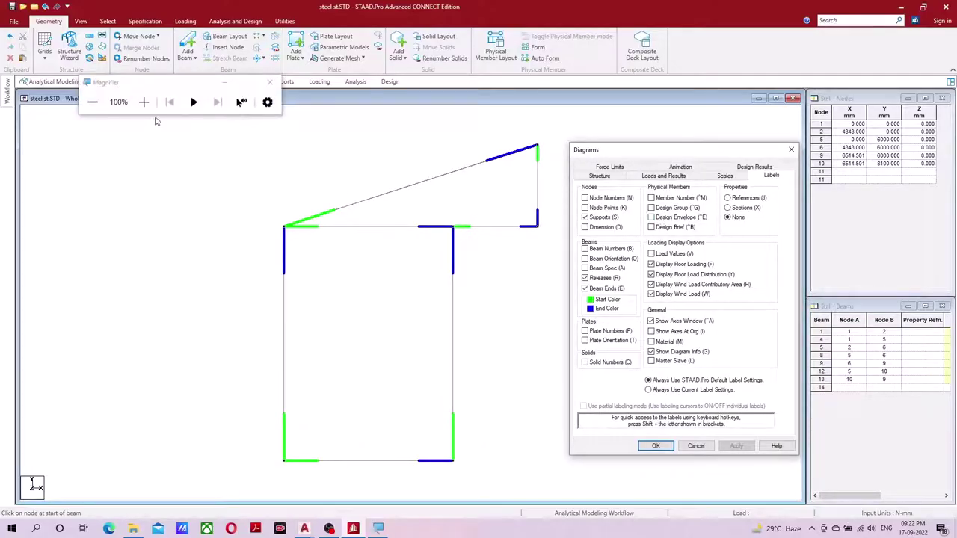
pyautogui.click(144, 102)
pyautogui.click(224, 84)
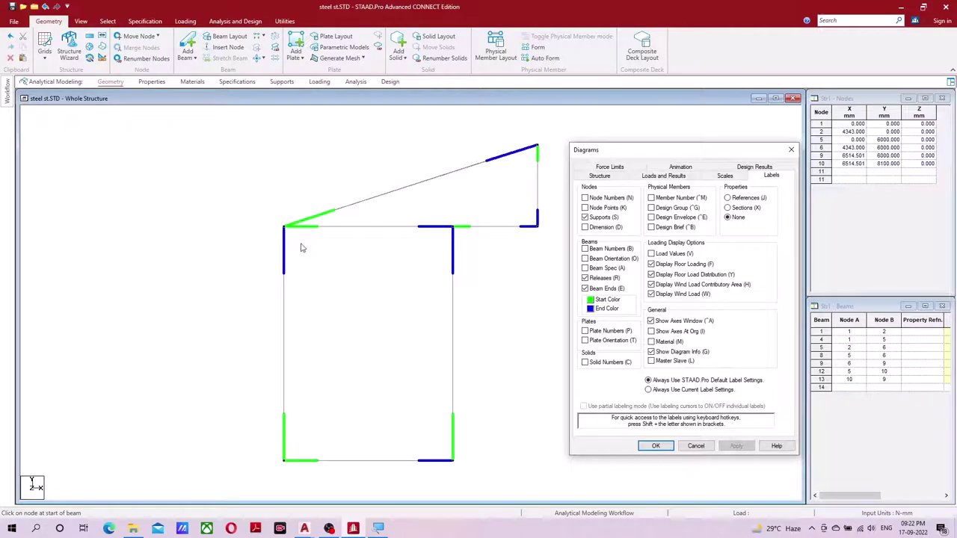
pyautogui.press('Tab')
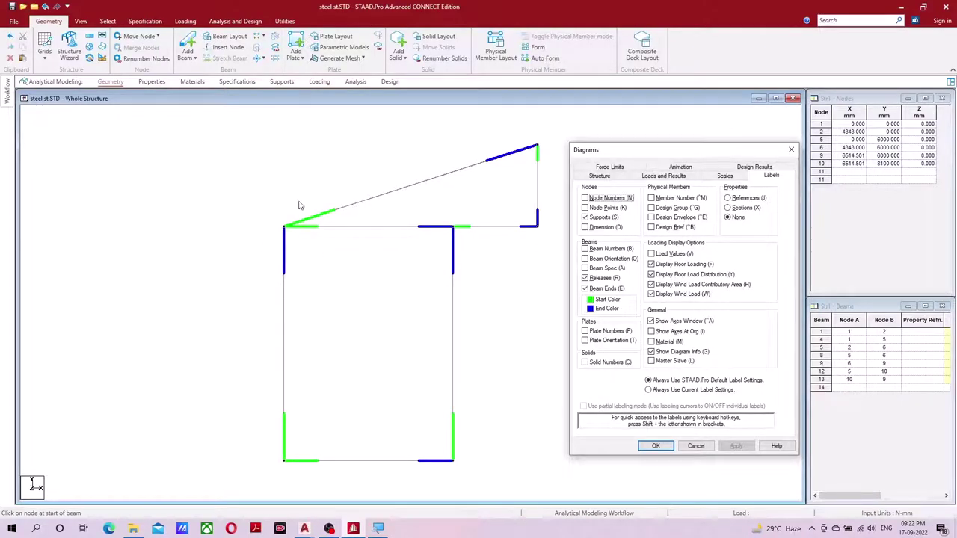
pyautogui.click(379, 528)
pyautogui.click(379, 529)
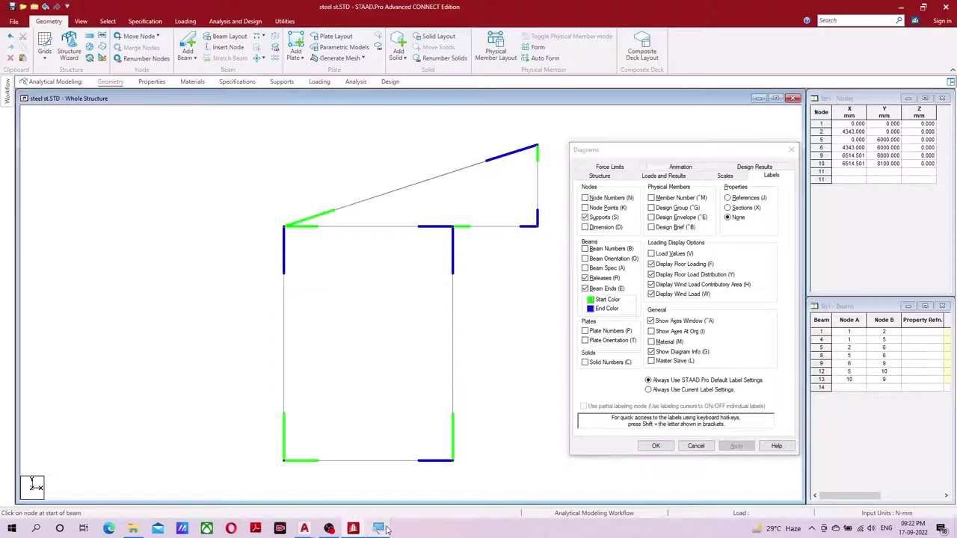
pyautogui.click(379, 529)
pyautogui.rightClick(379, 529)
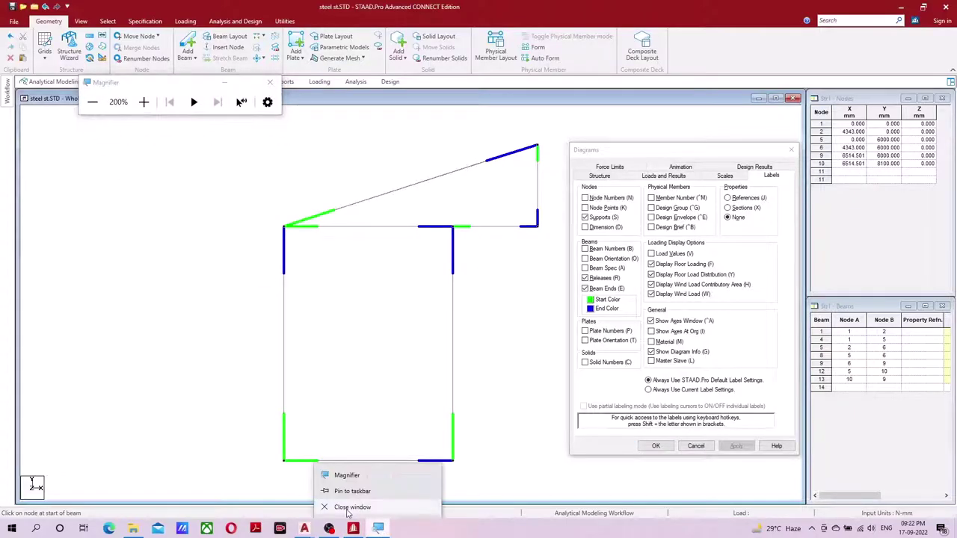
pyautogui.click(393, 504)
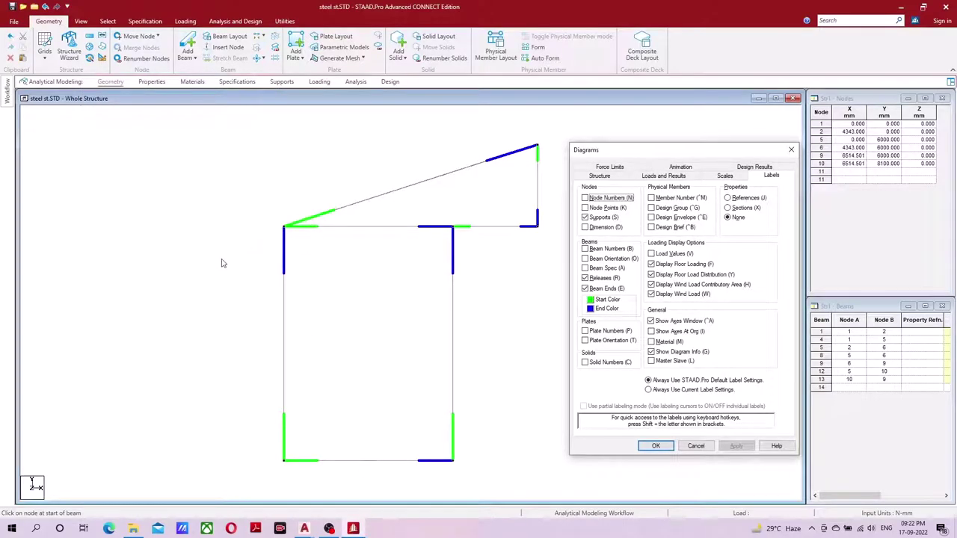
pyautogui.click(694, 446)
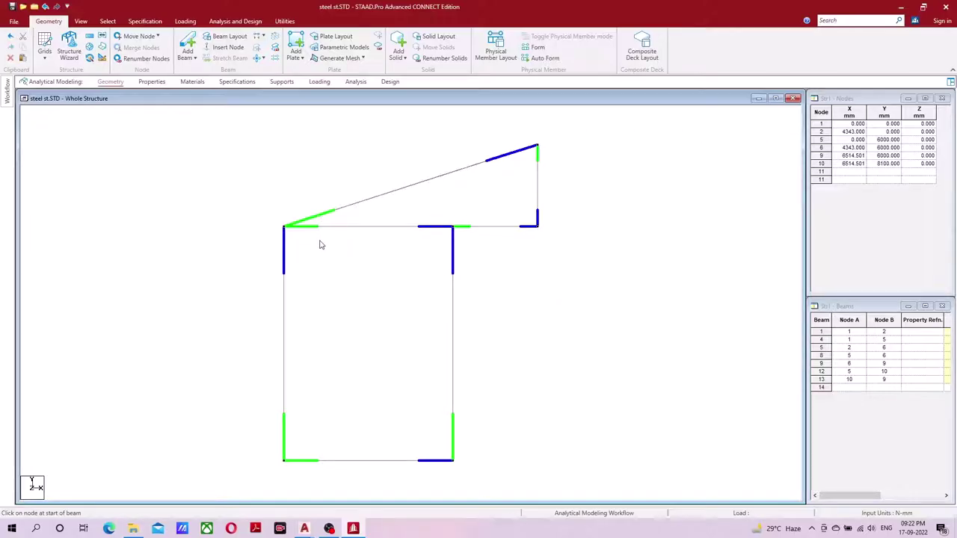
pyautogui.click(356, 212)
# - Stretch member 12 by 500 mm through its start node, creating overhang node 11
pyautogui.rightClick(314, 177)
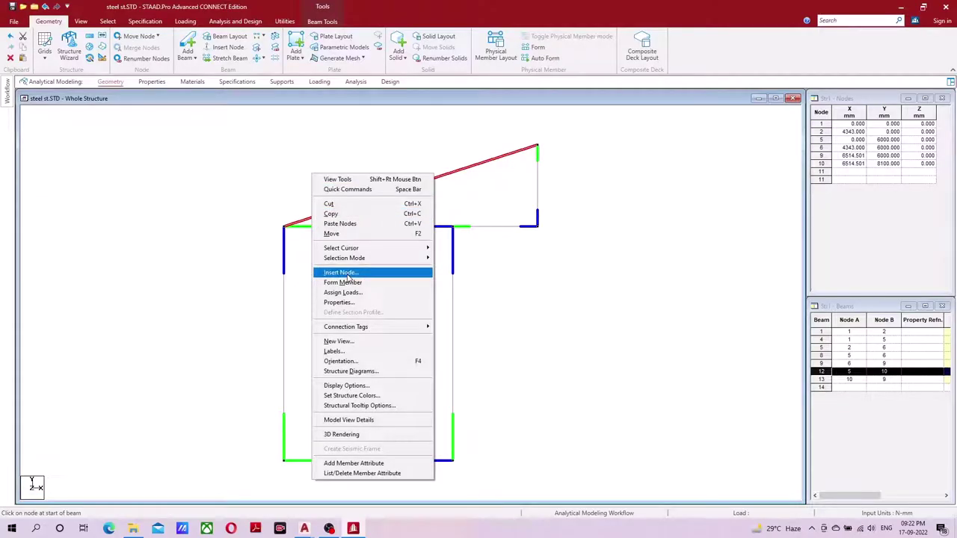
pyautogui.click(277, 213)
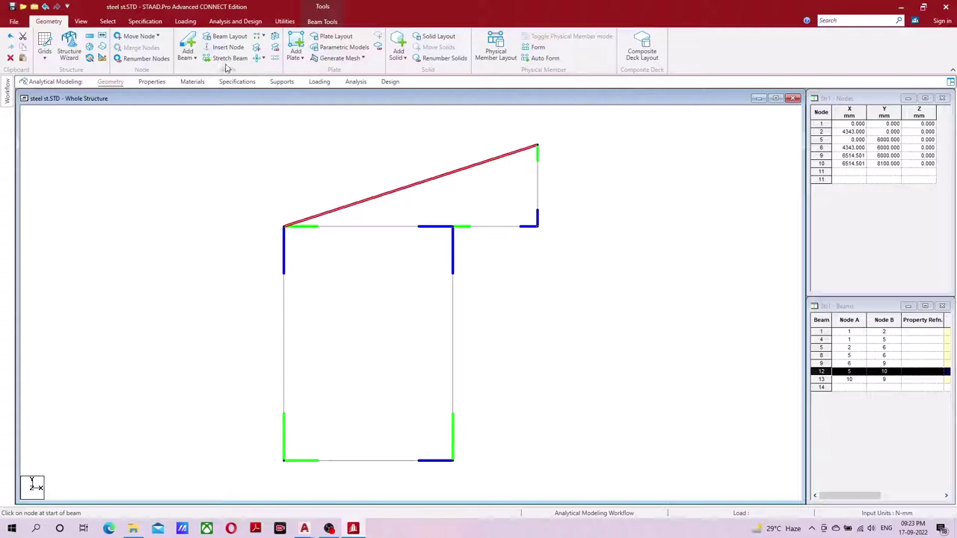
pyautogui.click(229, 58)
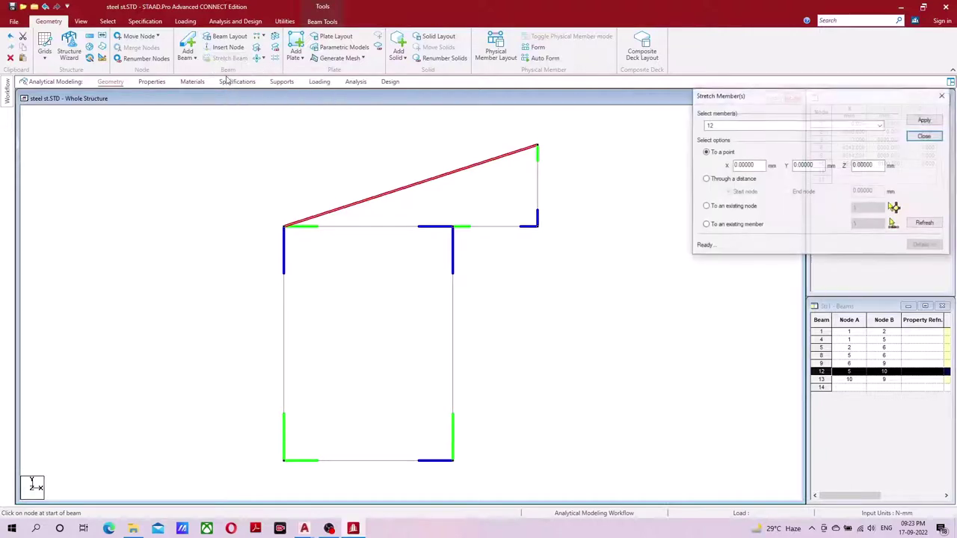
pyautogui.click(715, 183)
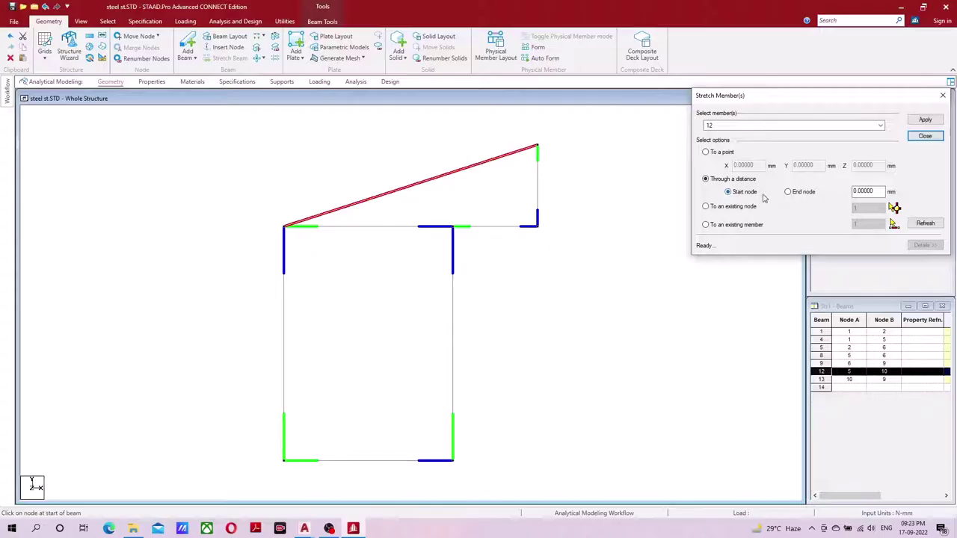
pyautogui.click(871, 191)
pyautogui.doubleClick(874, 191)
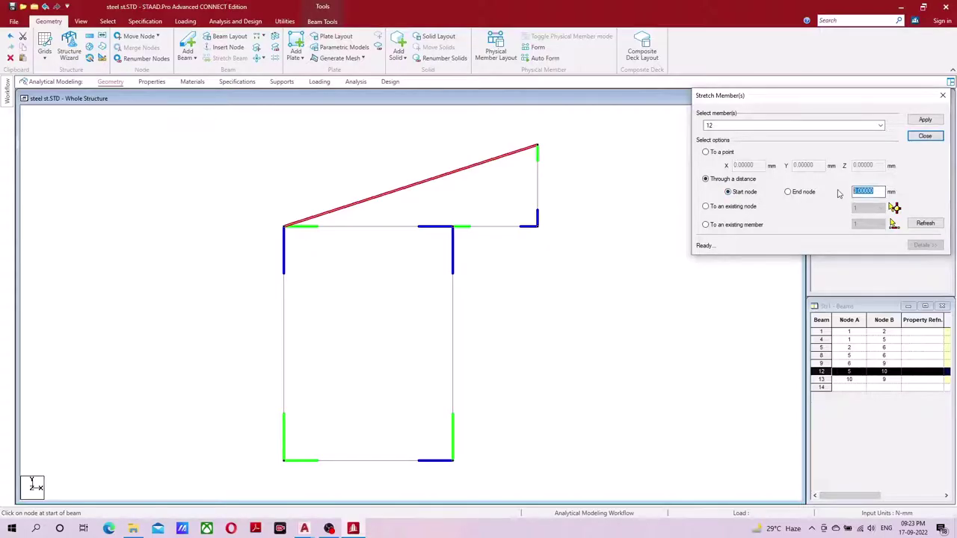
pyautogui.write('500')
pyautogui.click(924, 118)
pyautogui.click(924, 136)
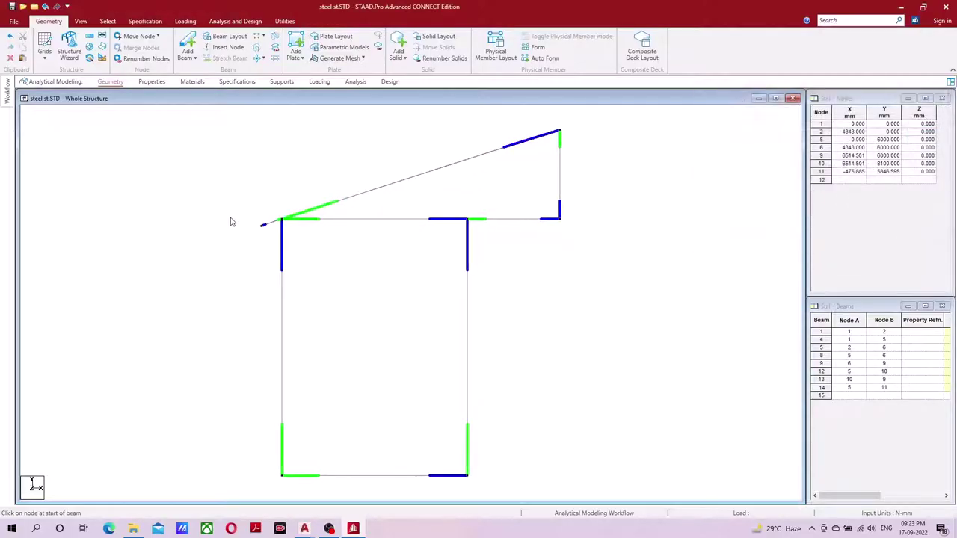
pyautogui.scroll(-1, 372, 269)
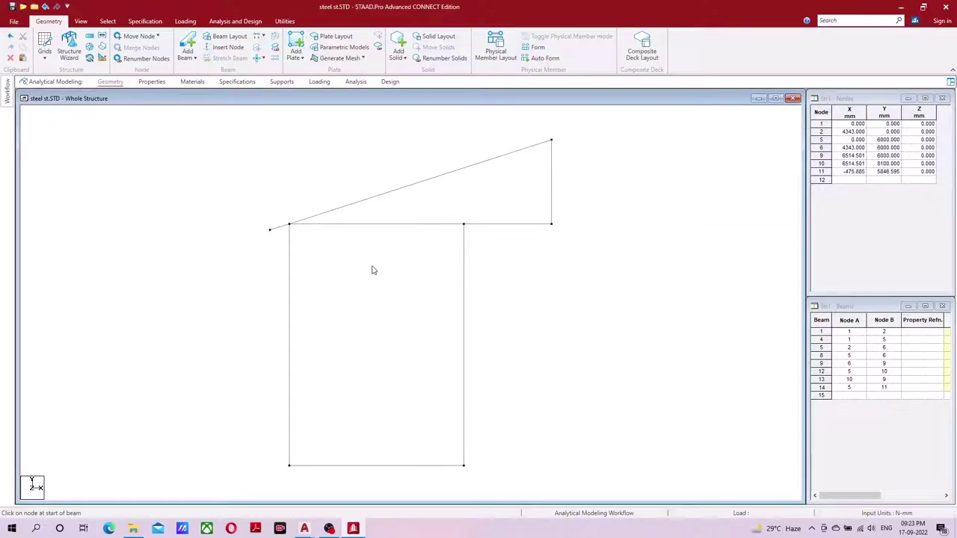
pyautogui.click(329, 528)
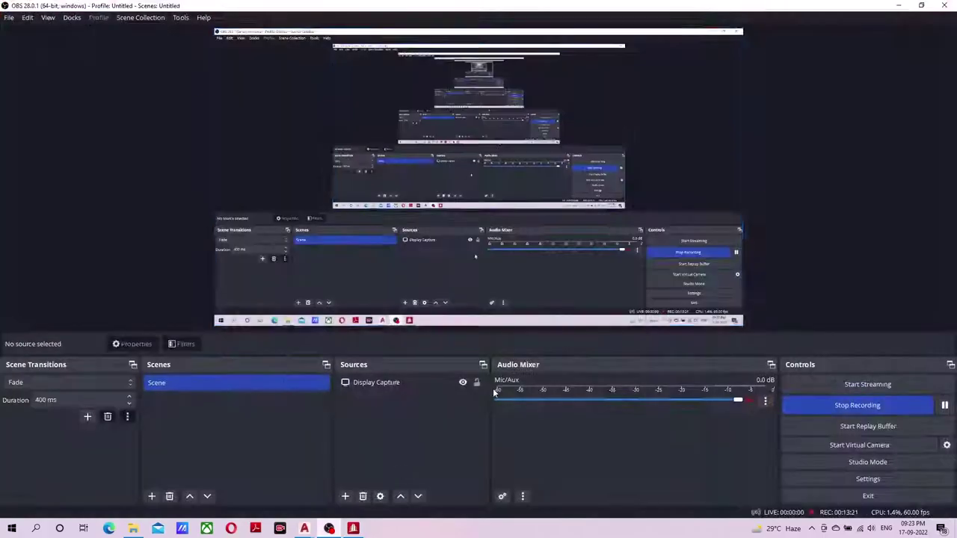
pyautogui.moveTo(304, 529)
pyautogui.click(352, 471)
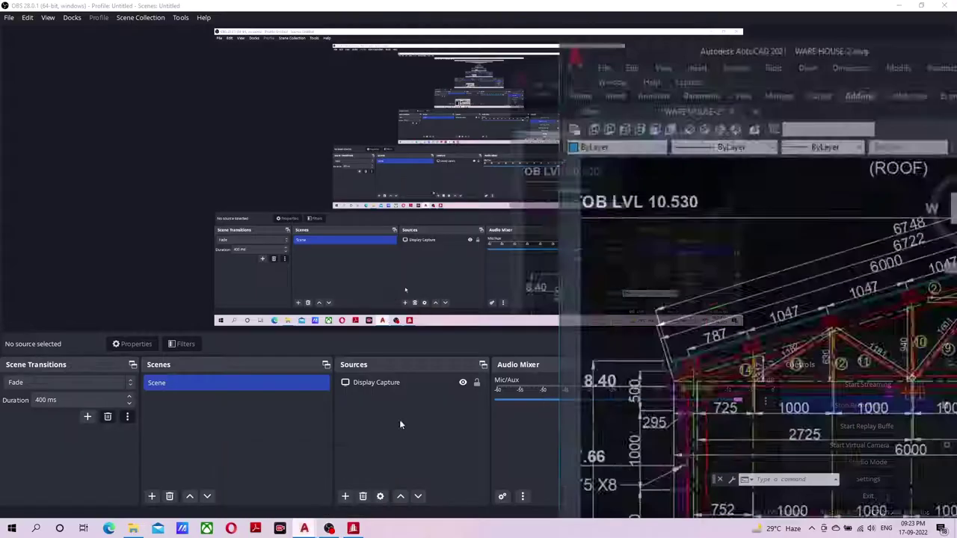
pyautogui.click(932, 5)
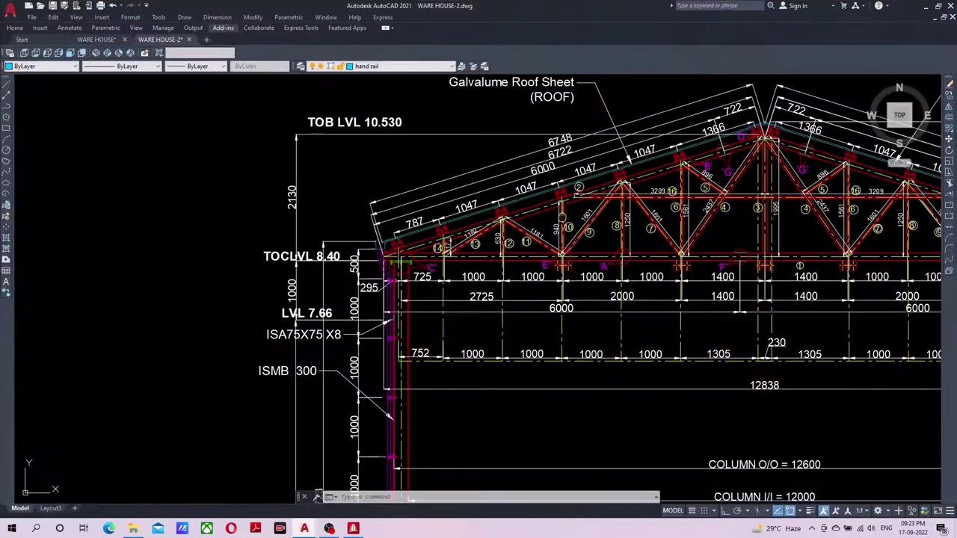
pyautogui.scroll(1, 563, 218)
pyautogui.scroll(1, 448, 239)
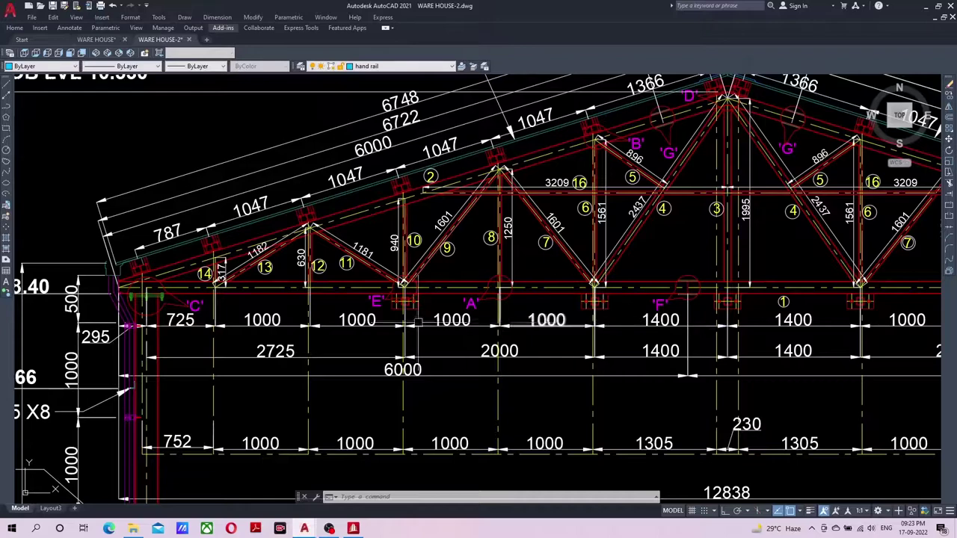
pyautogui.moveTo(770, 322); pyautogui.dragTo(598, 322, button='middle')
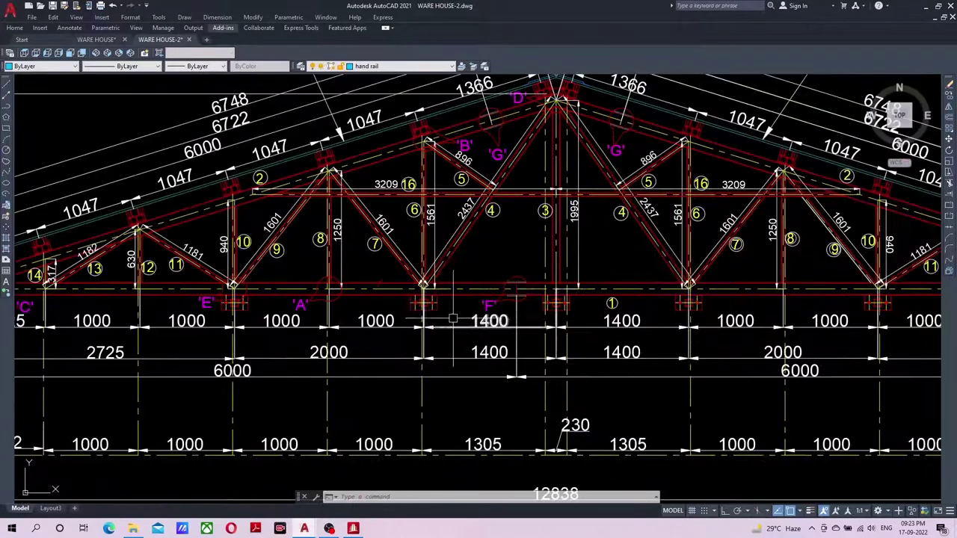
pyautogui.scroll(-2, 469, 327)
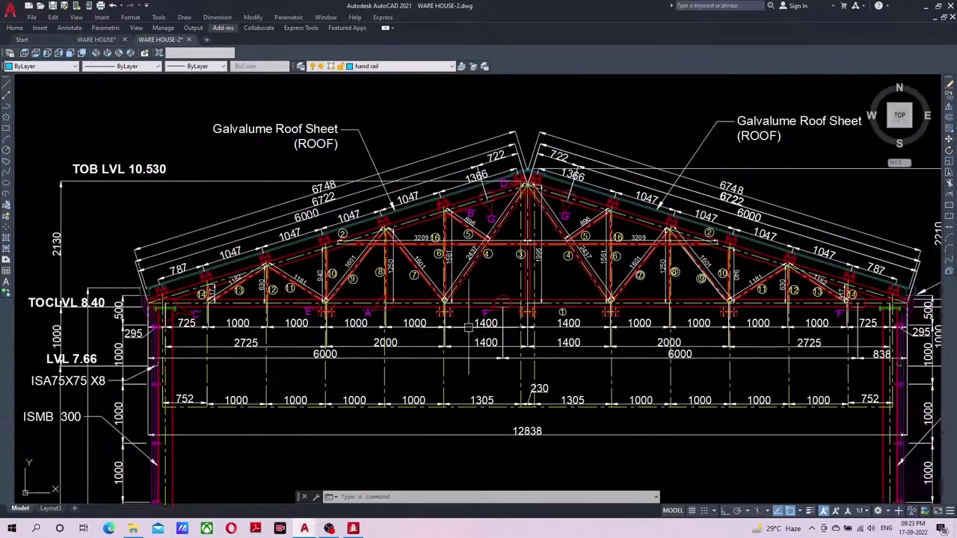
pyautogui.moveTo(468, 327); pyautogui.dragTo(516, 321, button='middle')
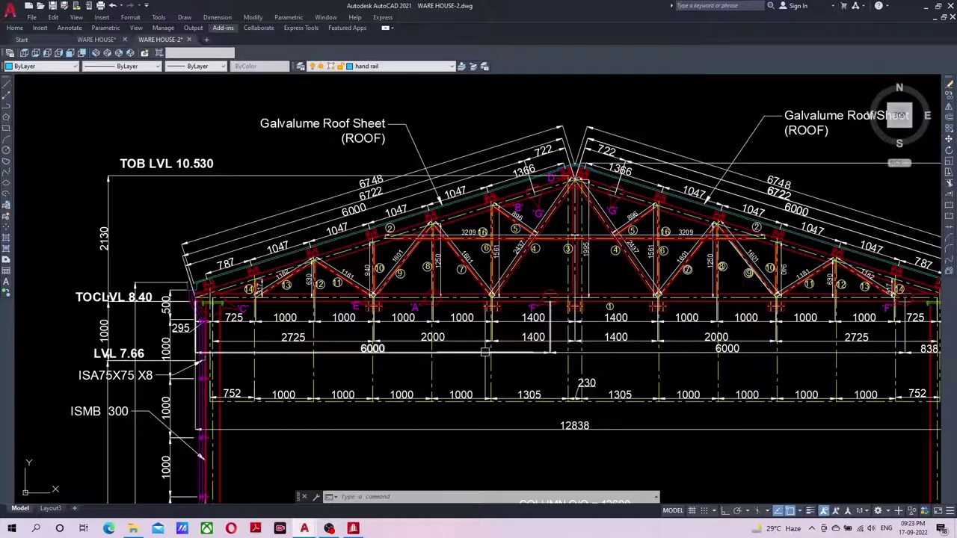
pyautogui.scroll(1, 484, 352)
pyautogui.scroll(-1, 621, 291)
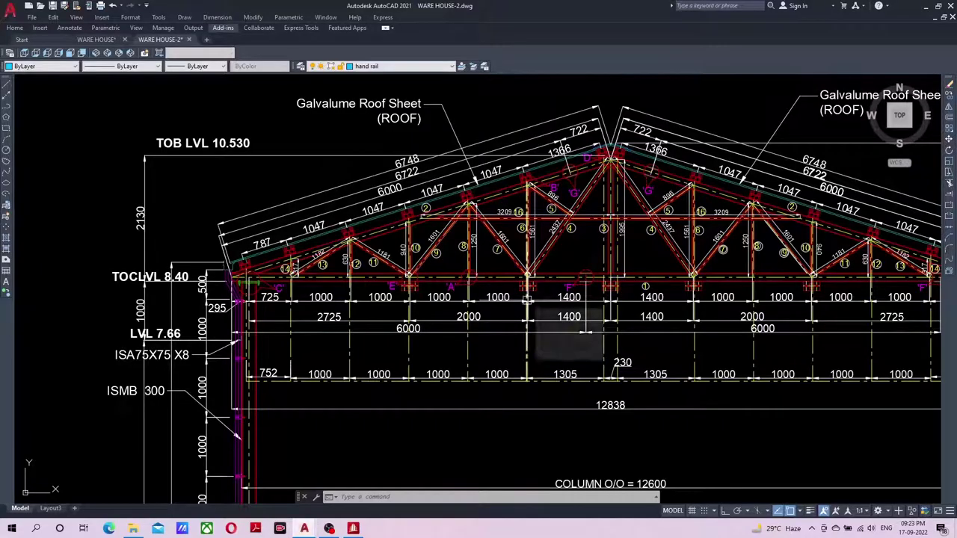
pyautogui.scroll(1, 527, 299)
pyautogui.scroll(1, 502, 297)
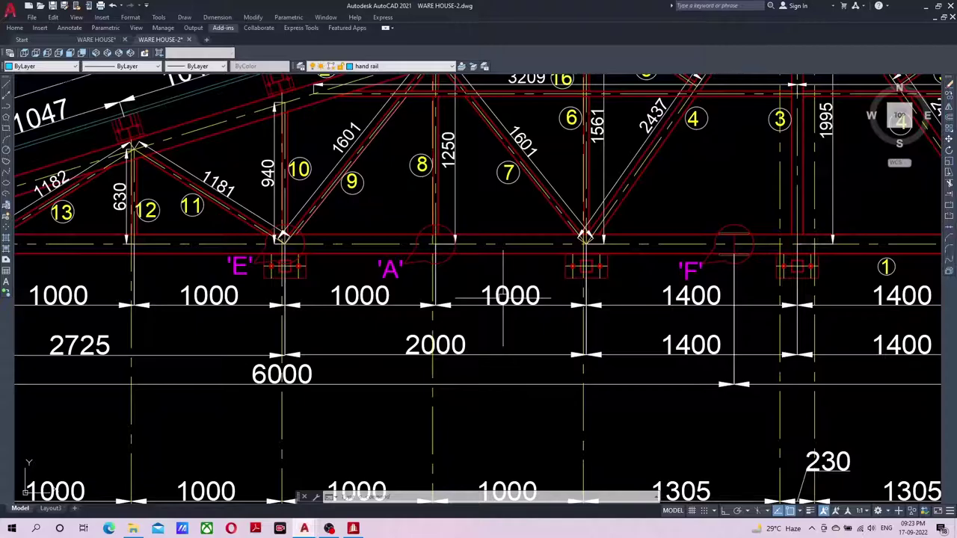
pyautogui.scroll(-2, 538, 308)
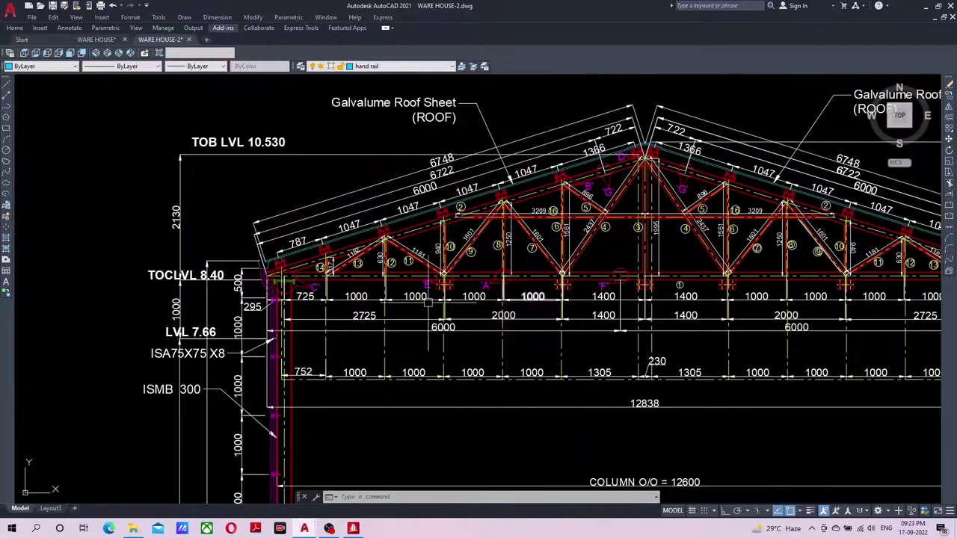
pyautogui.scroll(-2, 428, 301)
pyautogui.scroll(1, 348, 299)
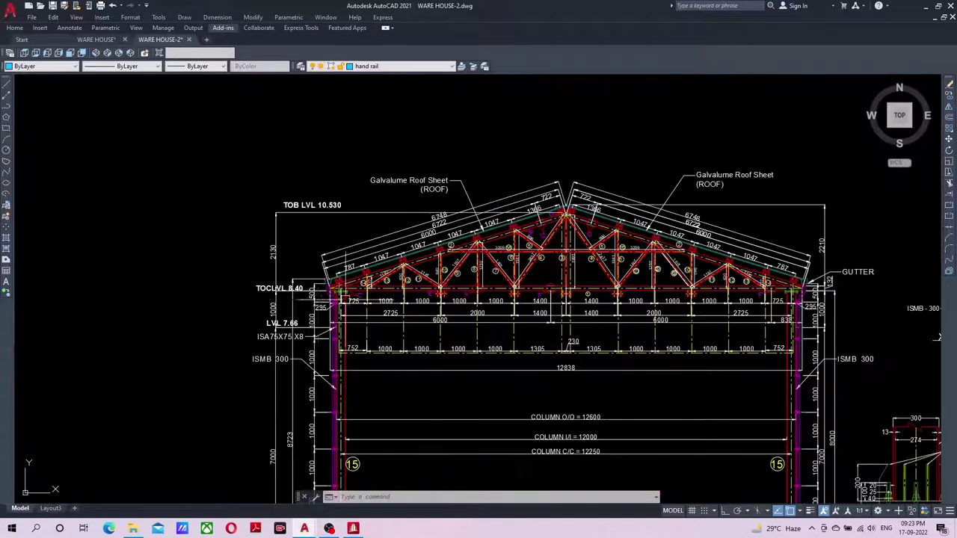
pyautogui.scroll(2, 441, 311)
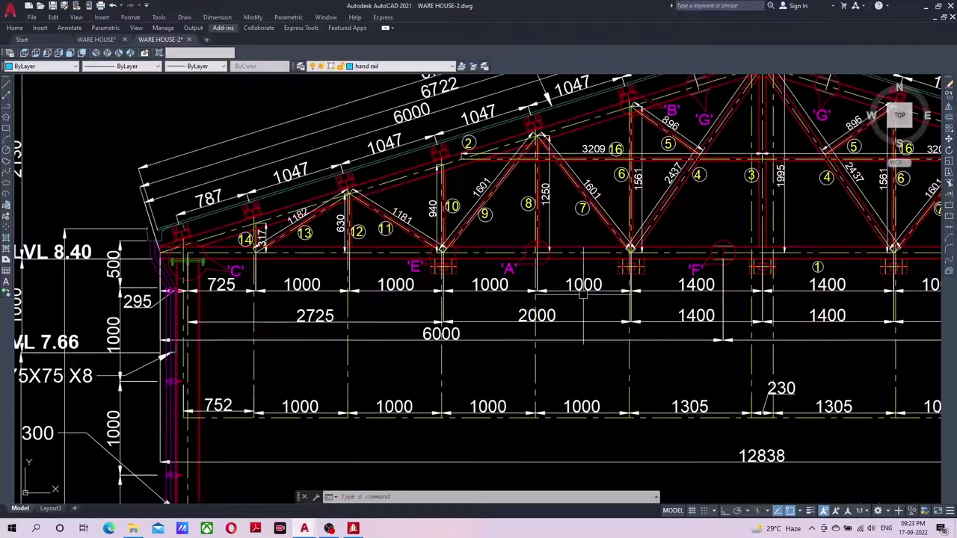
pyautogui.scroll(-1, 585, 245)
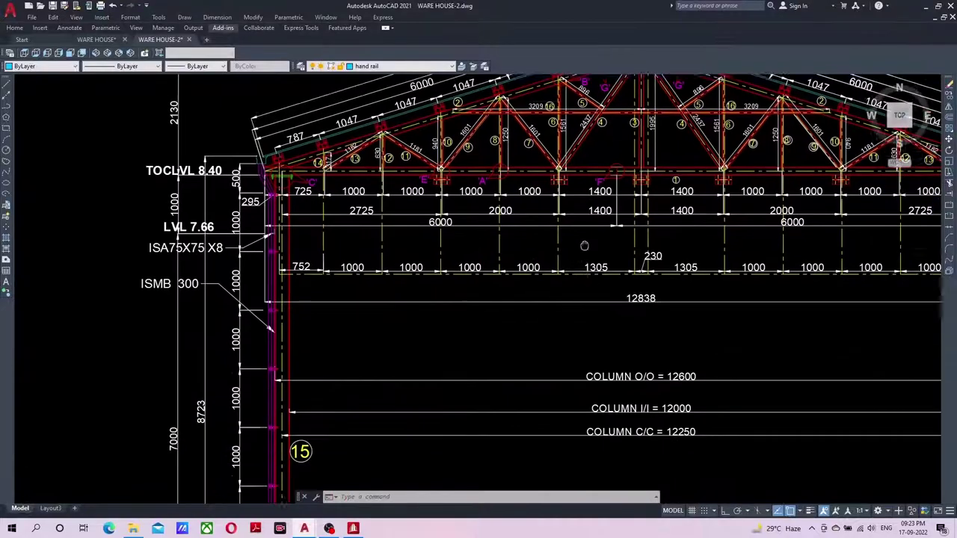
pyautogui.scroll(-1, 585, 246)
pyautogui.scroll(-1, 634, 365)
pyautogui.moveTo(635, 365); pyautogui.dragTo(603, 336, button='middle')
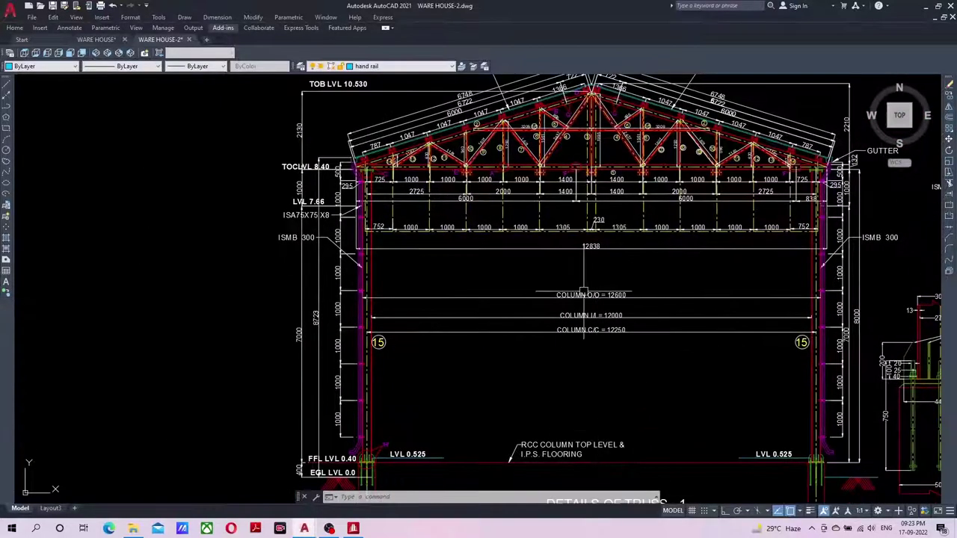
pyautogui.moveTo(584, 293); pyautogui.dragTo(576, 432, button='middle')
pyautogui.scroll(1, 558, 330)
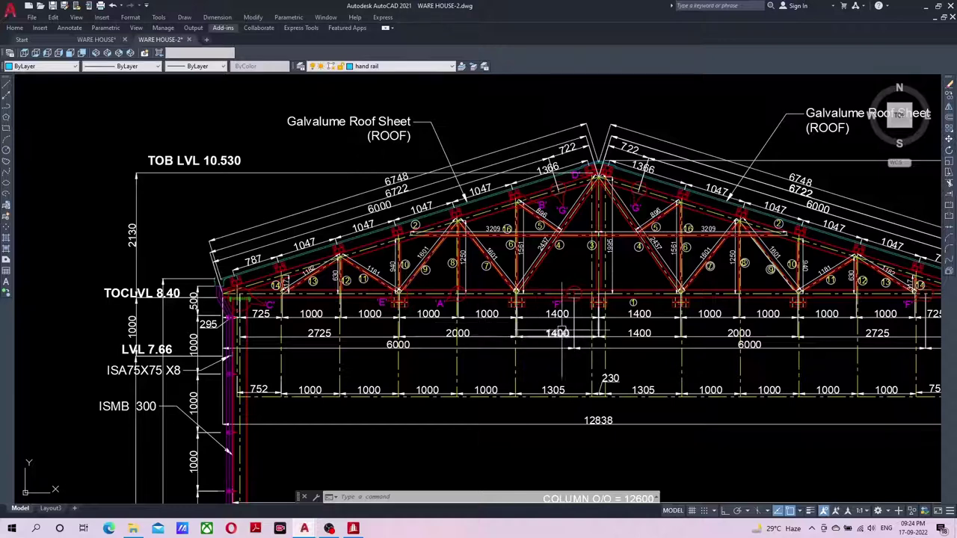
pyautogui.moveTo(557, 332); pyautogui.dragTo(487, 332, button='middle')
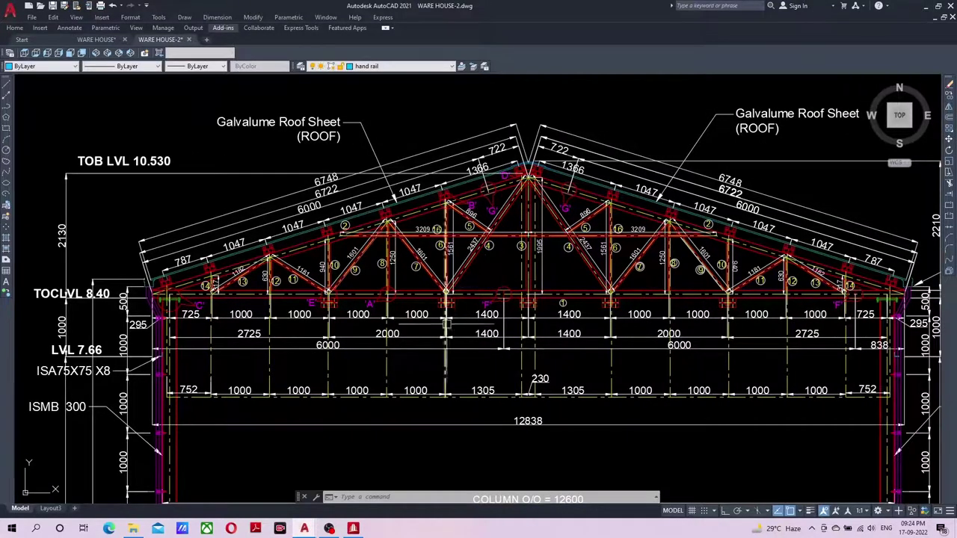
pyautogui.click(924, 10)
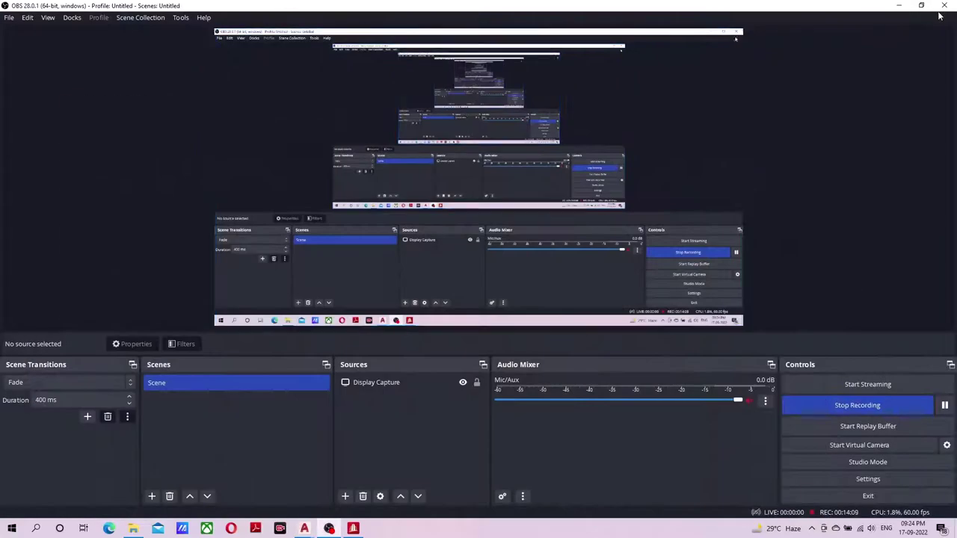
# - Copy node 9 1400 mm left along the top beam to create node 12
pyautogui.click(912, 6)
pyautogui.rightClick(527, 179)
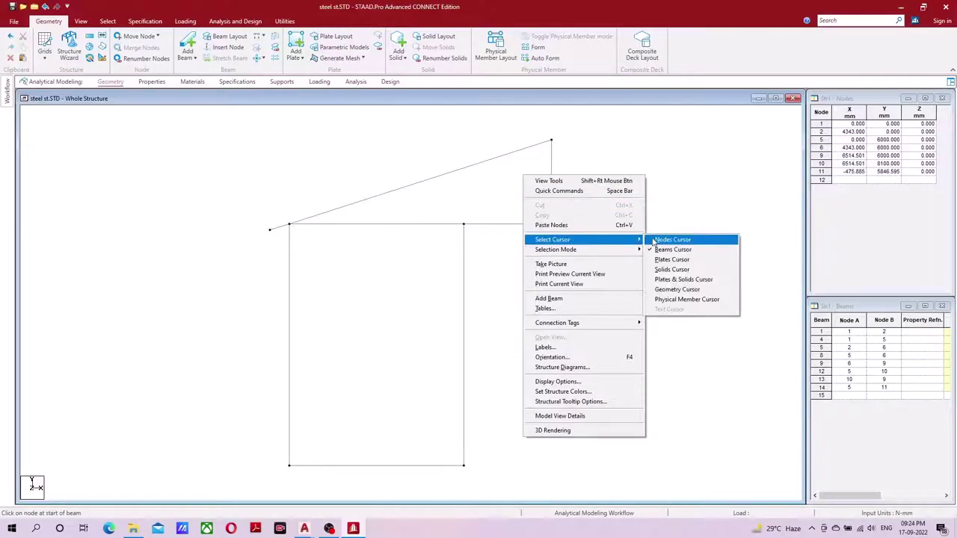
pyautogui.click(658, 240)
pyautogui.click(551, 223)
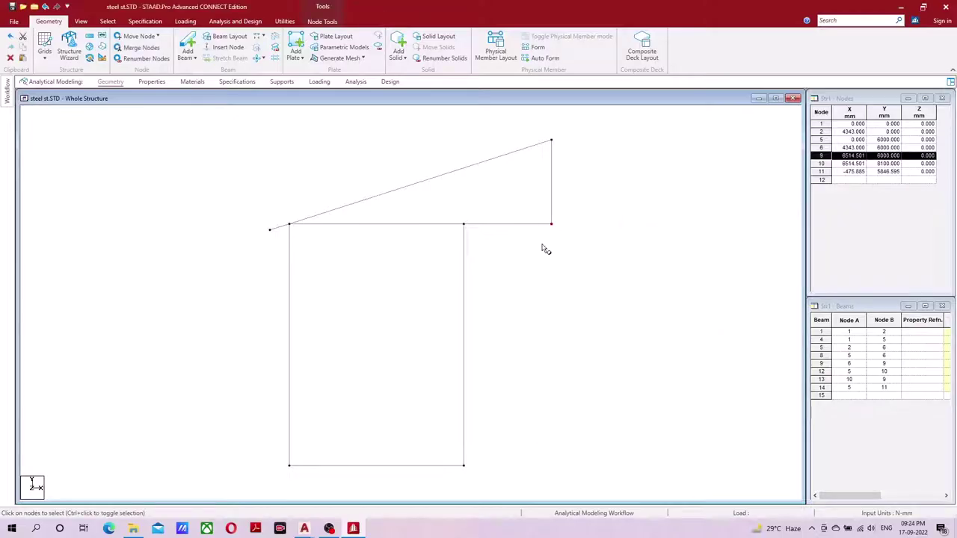
pyautogui.hotkey('ctrl', 'c')
pyautogui.hotkey('ctrl', 'v')
pyautogui.moveTo(491, 216); pyautogui.dragTo(648, 212)
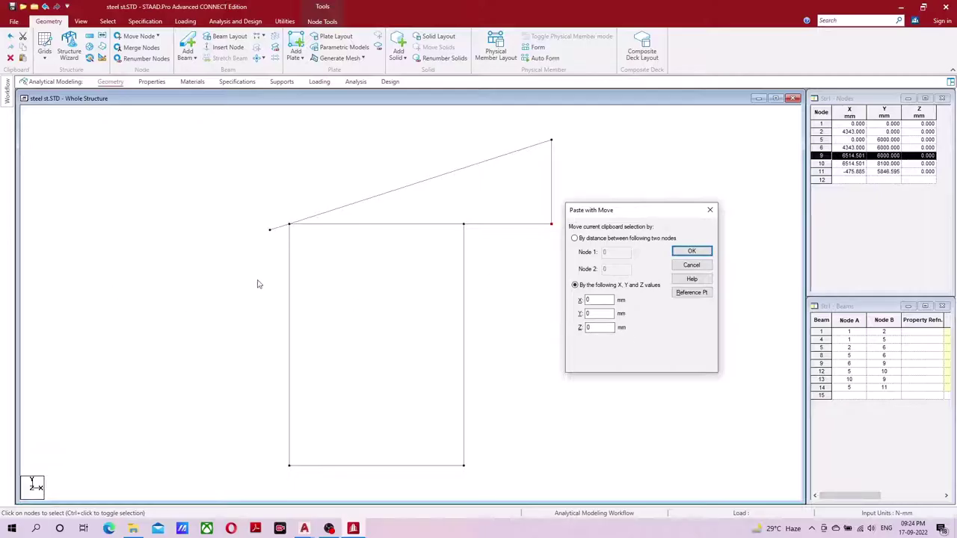
pyautogui.write('-1')
pyautogui.write('400')
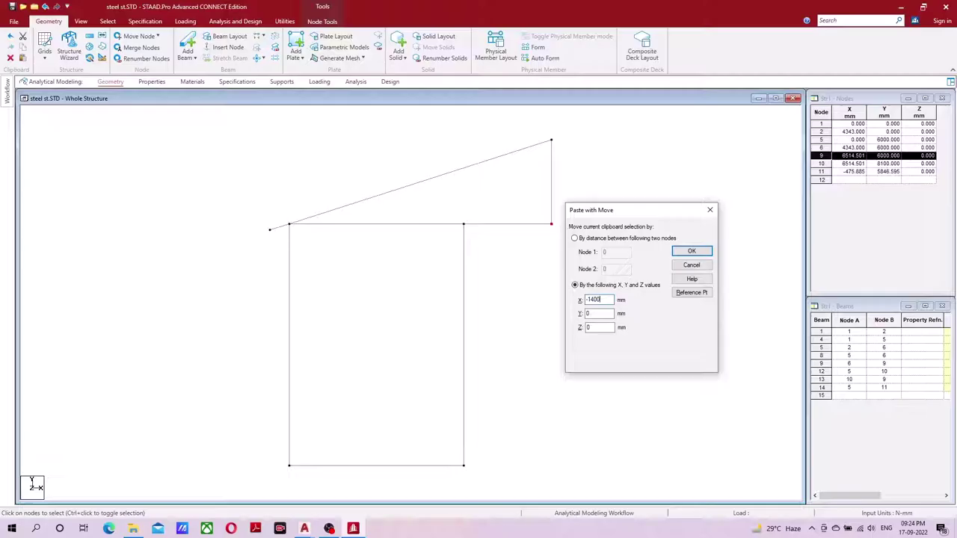
pyautogui.press('Return')
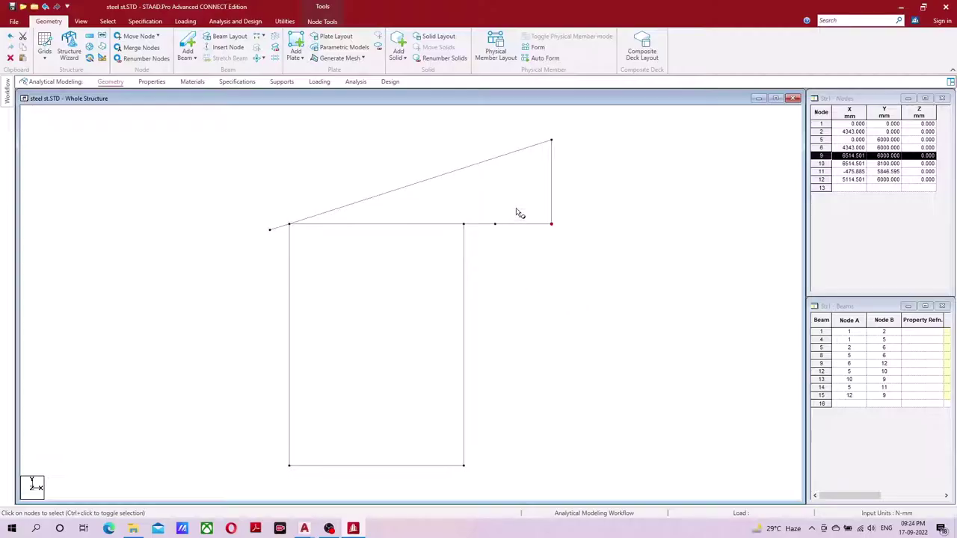
# - Paste nodes 13 and 14 at successive 1000 mm steps further left
pyautogui.hotkey('ctrl', 'v')
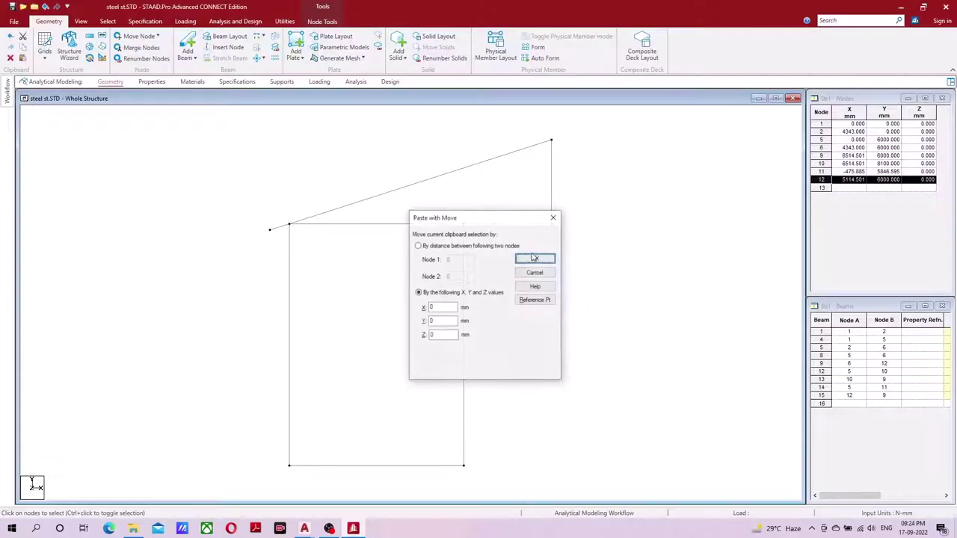
pyautogui.write('-1000')
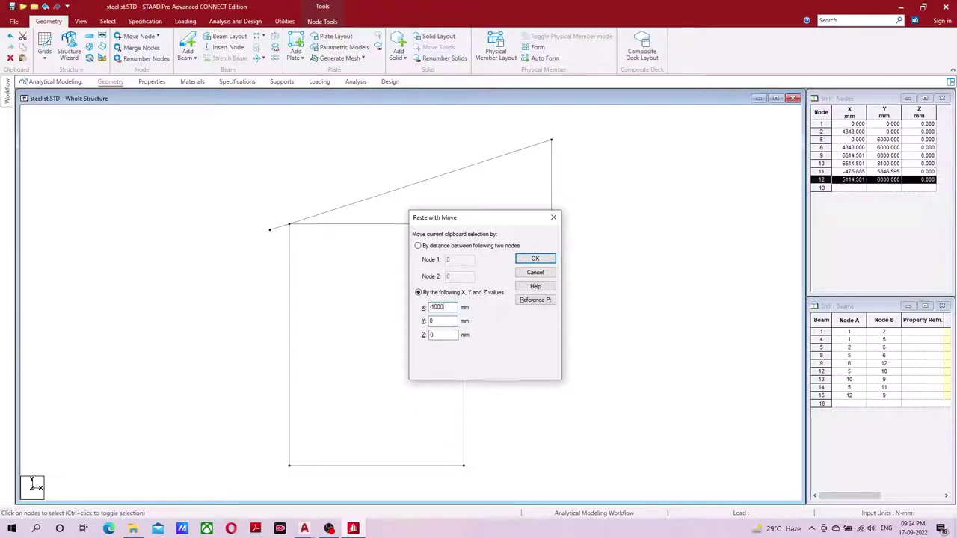
pyautogui.press('Return')
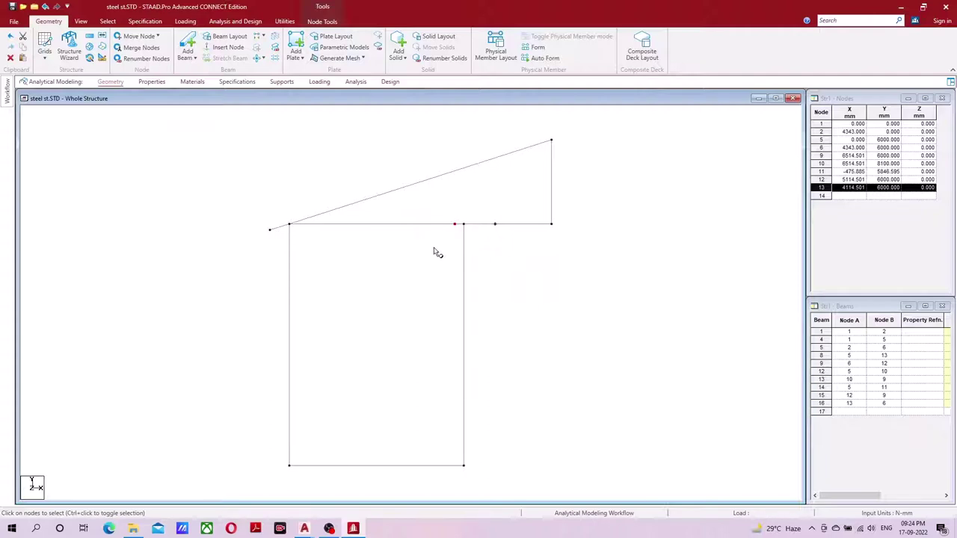
pyautogui.hotkey('ctrl', 'v')
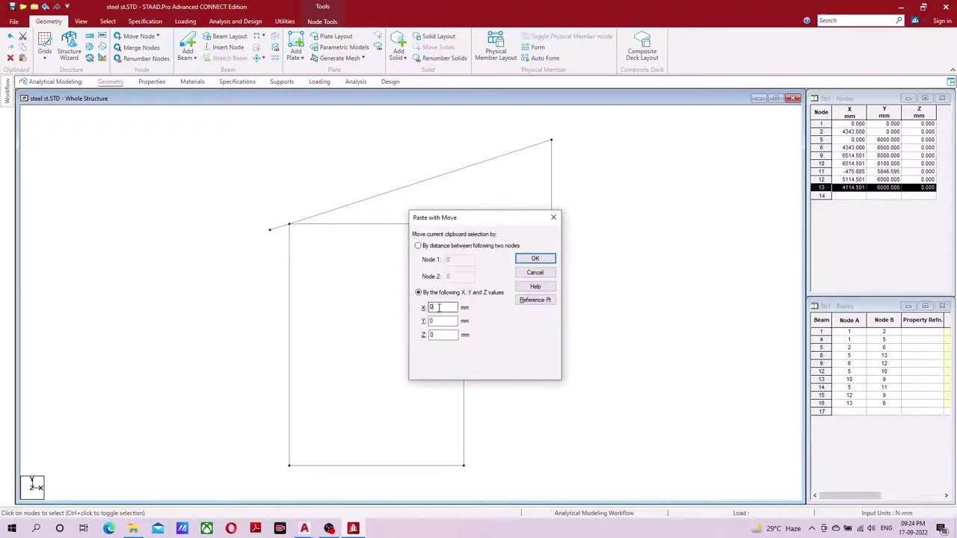
pyautogui.write('-1000')
pyautogui.press('Return')
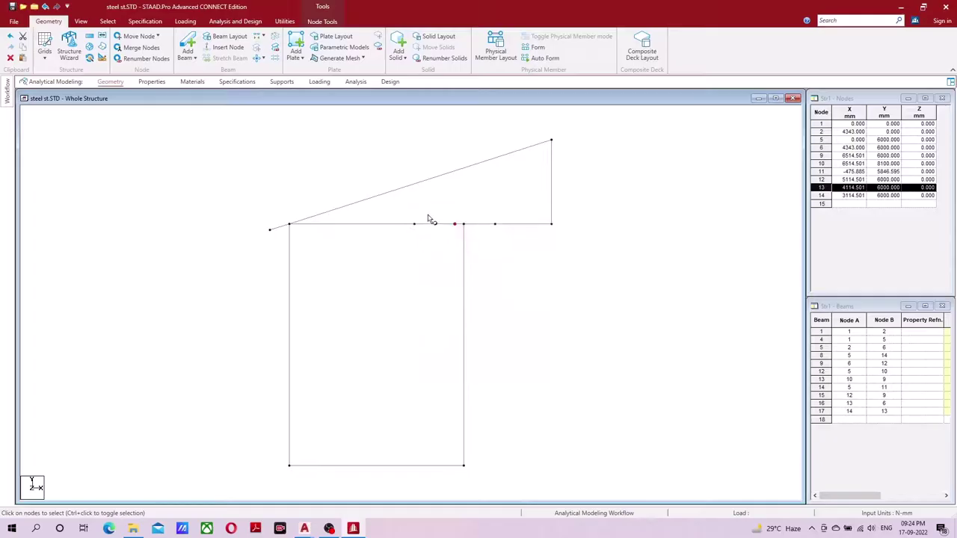
# - Add nodes 15 and 16 another 1000 mm apart, ending at X 1114.501
pyautogui.click(414, 223)
pyautogui.hotkey('ctrl', 'v')
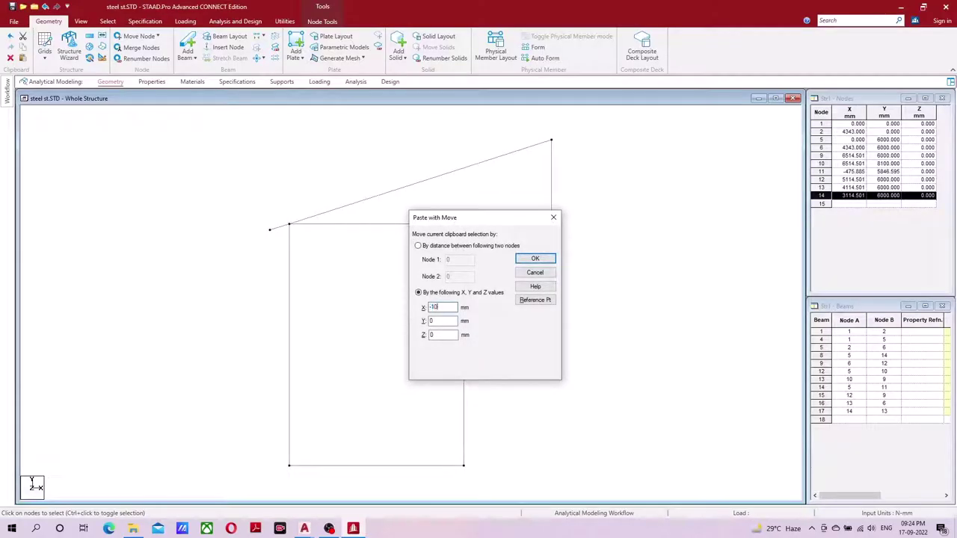
pyautogui.press('Return')
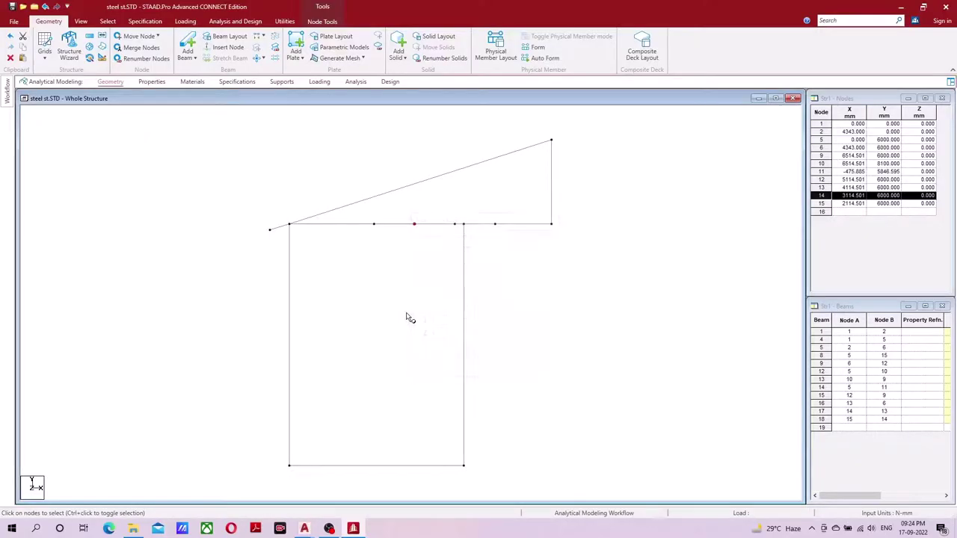
pyautogui.moveTo(359, 245); pyautogui.dragTo(363, 251)
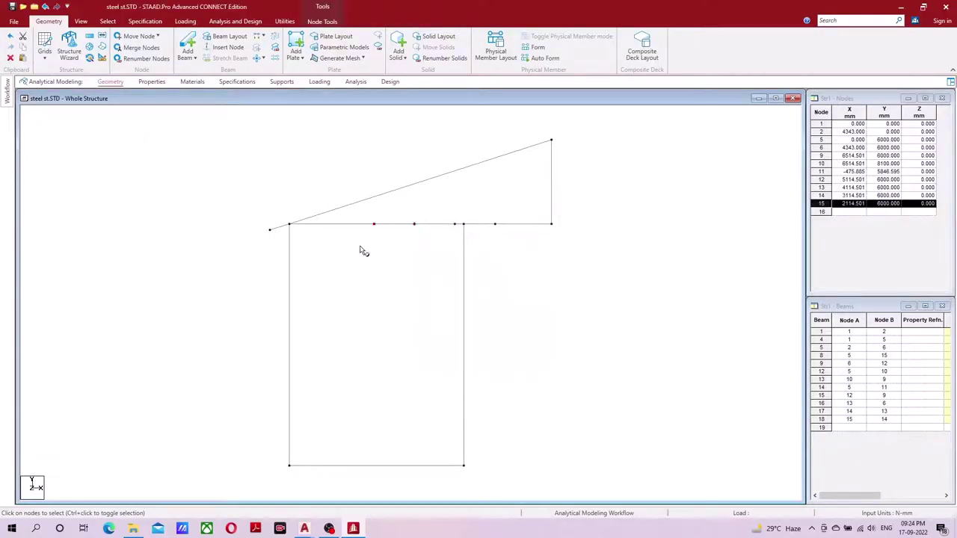
pyautogui.hotkey('ctrl', 'c')
pyautogui.hotkey('ctrl', 'v')
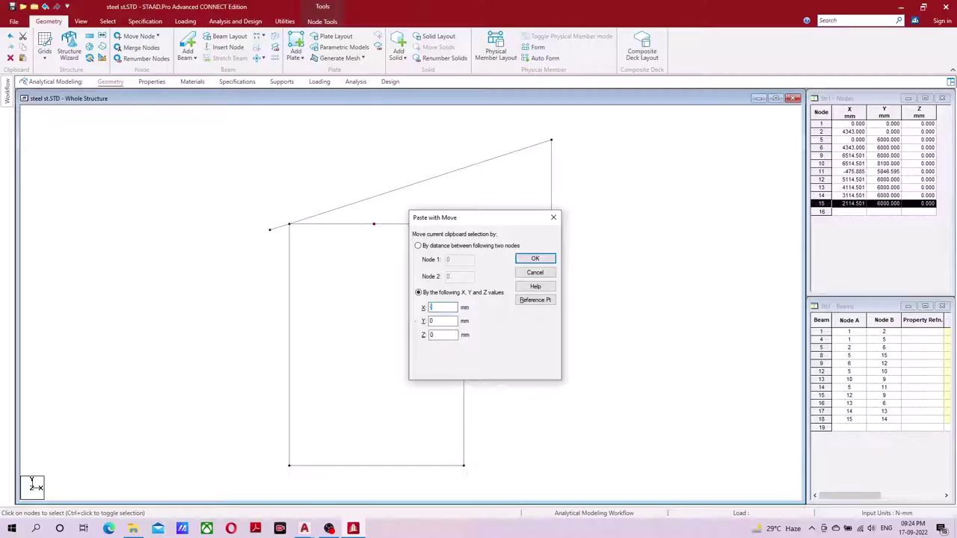
pyautogui.write('000')
pyautogui.press('Return')
pyautogui.click(414, 321)
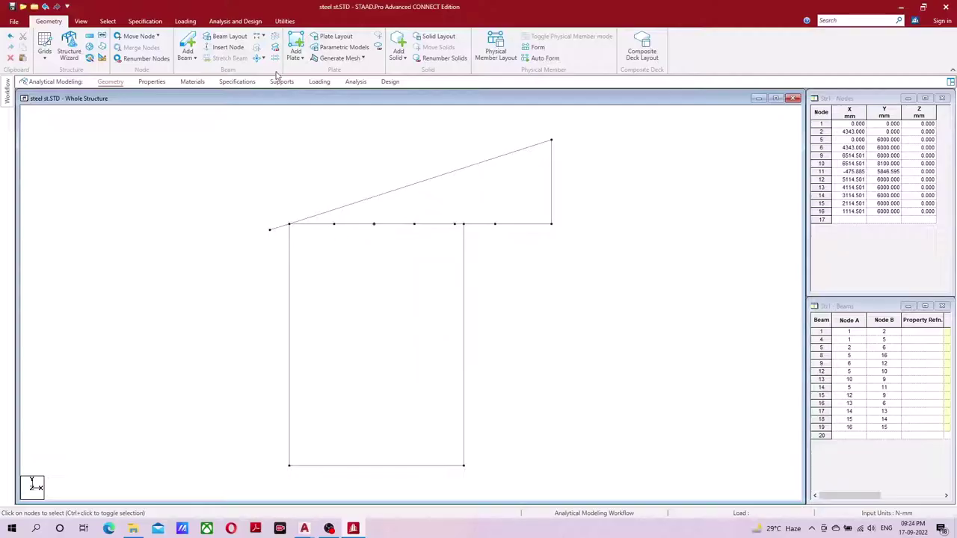
pyautogui.click(284, 21)
pyautogui.click(44, 47)
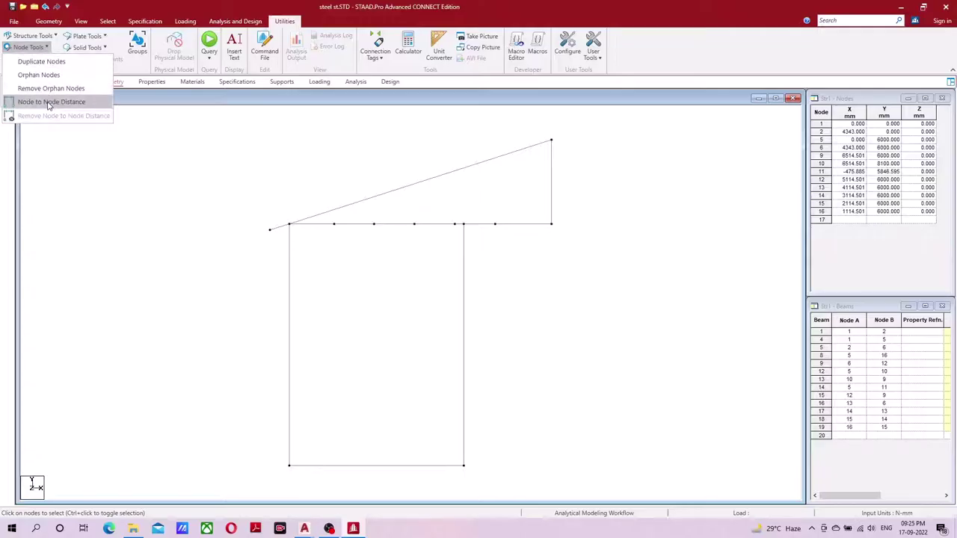
pyautogui.click(45, 100)
pyautogui.click(289, 224)
pyautogui.click(334, 225)
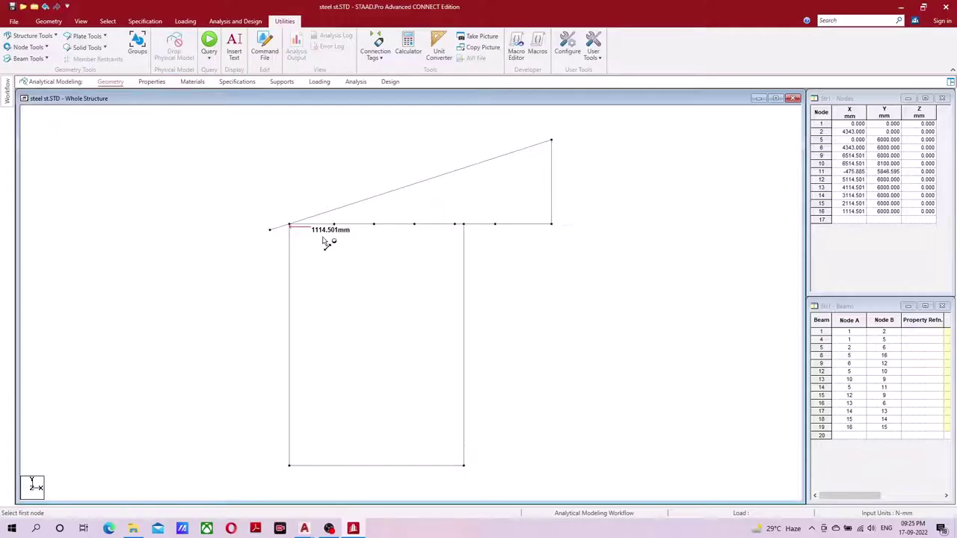
pyautogui.click(28, 47)
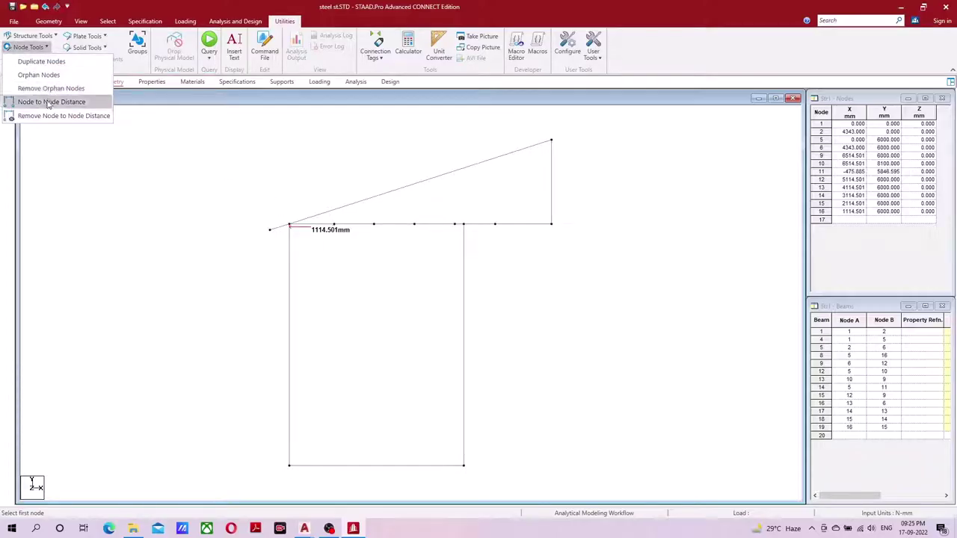
pyautogui.click(84, 118)
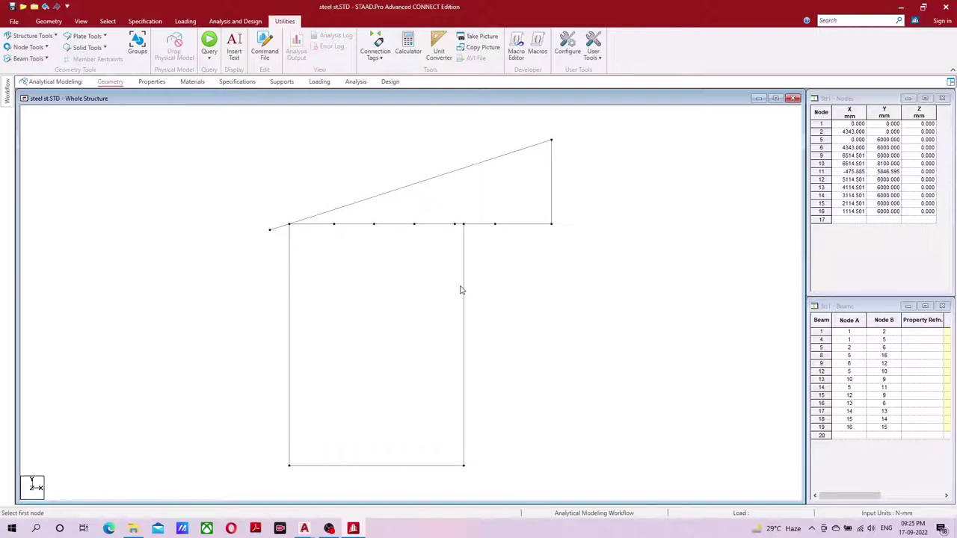
pyautogui.moveTo(305, 528)
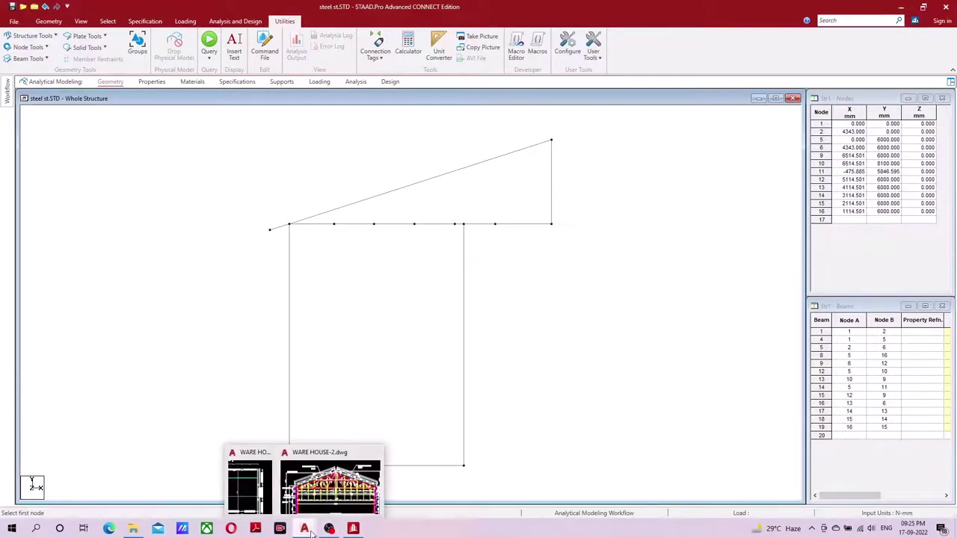
pyautogui.click(330, 489)
pyautogui.scroll(-2, 815, 224)
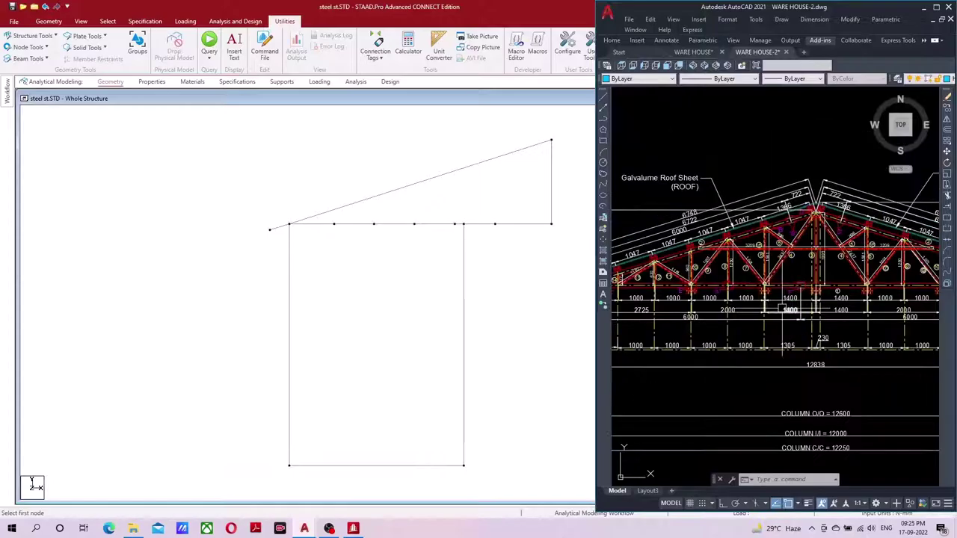
pyautogui.scroll(5, 722, 270)
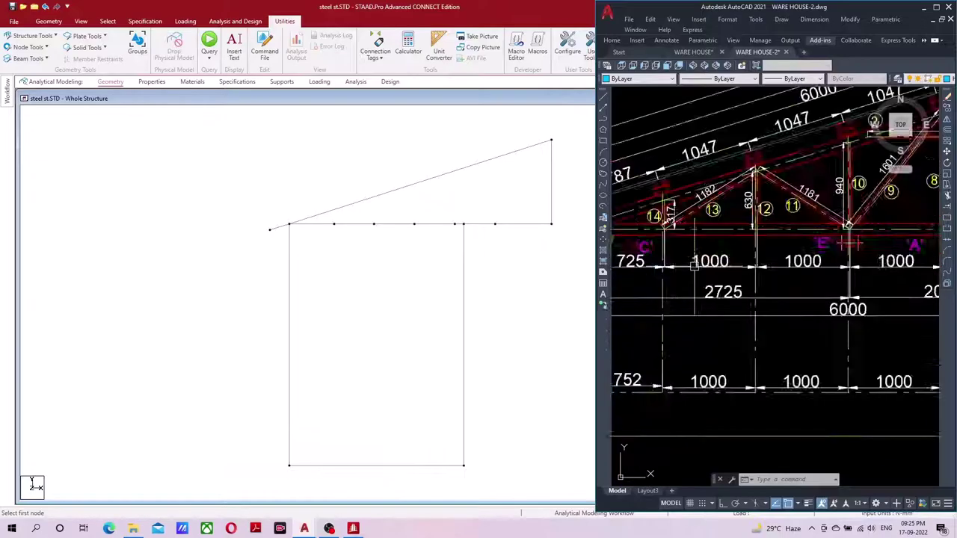
pyautogui.scroll(-2, 721, 270)
pyautogui.scroll(-3, 748, 261)
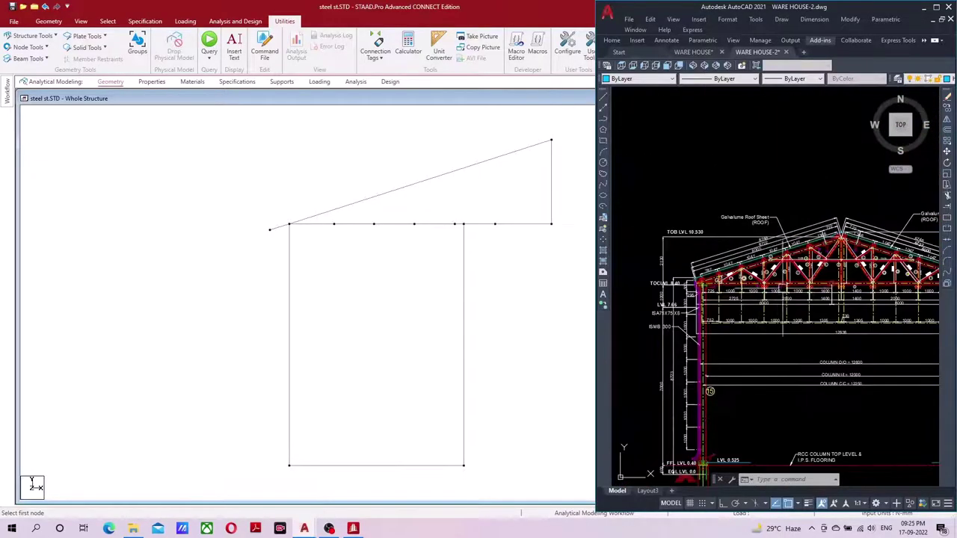
pyautogui.scroll(2, 794, 247)
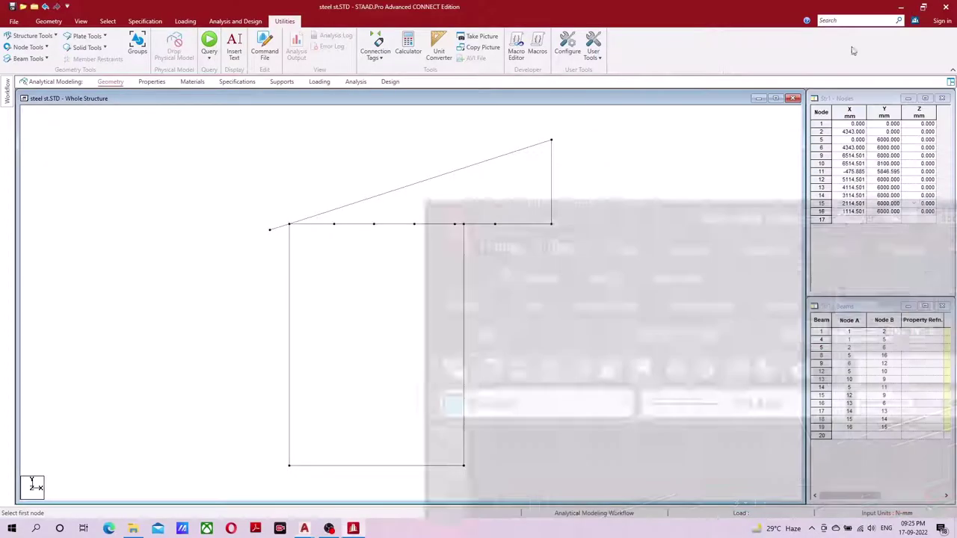
pyautogui.click(922, 7)
pyautogui.moveTo(493, 222); pyautogui.dragTo(508, 310, button='middle')
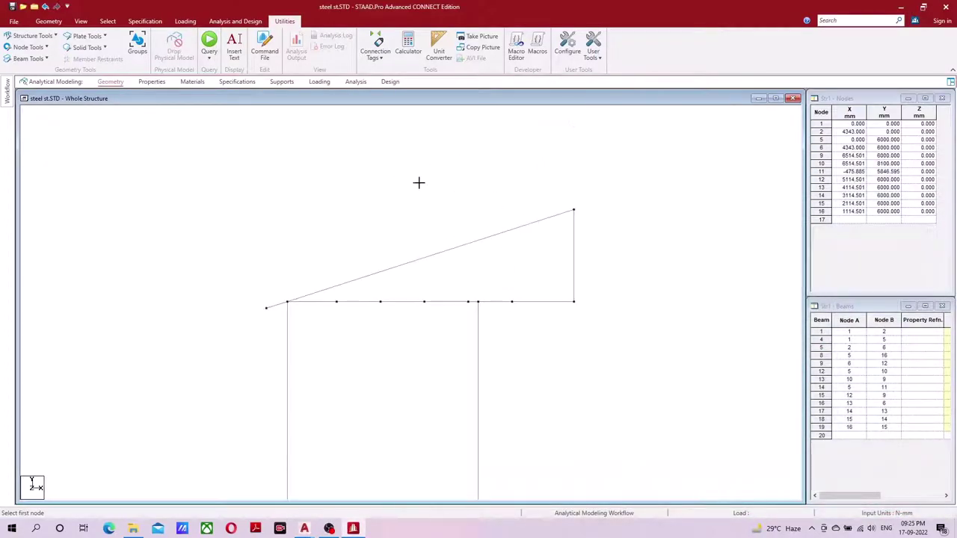
# - Select chord nodes 12 through 16
pyautogui.rightClick(357, 166)
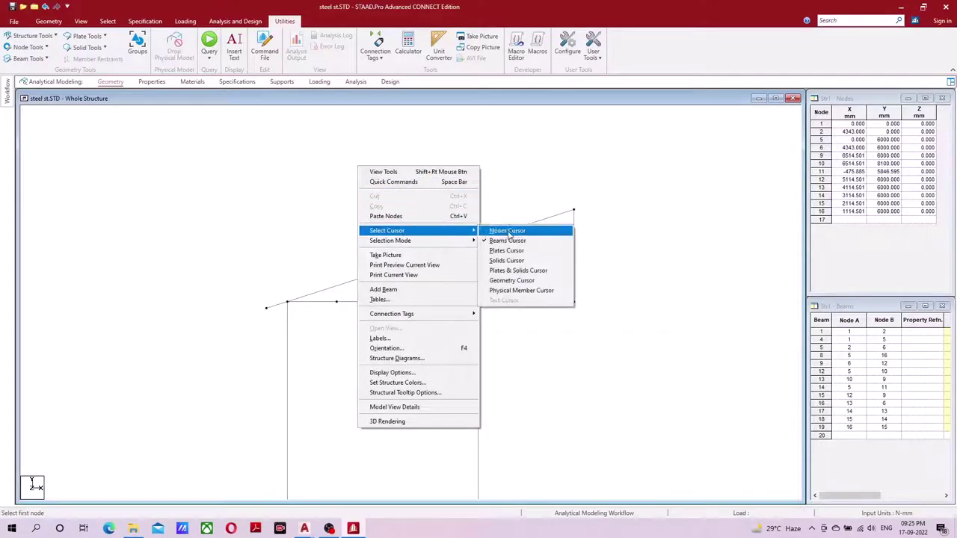
pyautogui.click(507, 231)
pyautogui.click(512, 301)
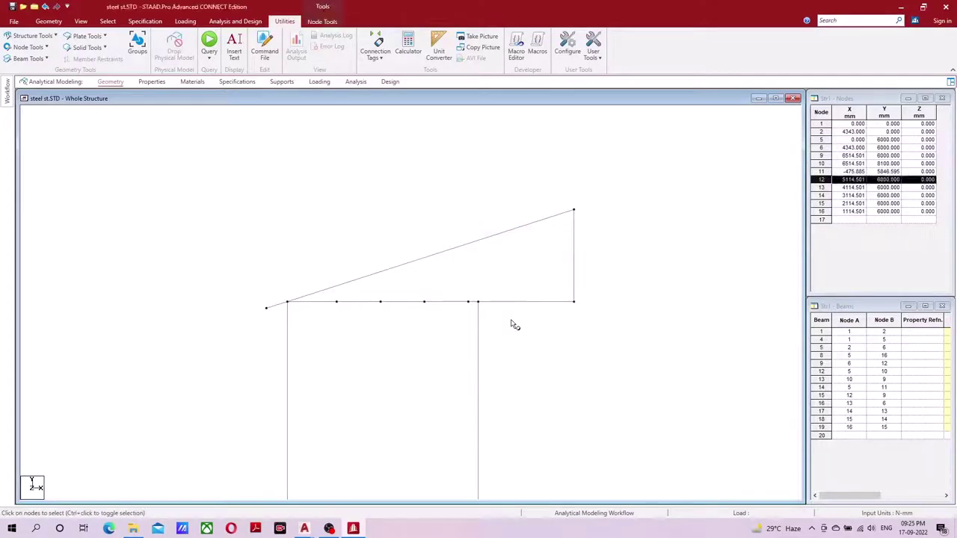
pyautogui.keyDown('ctrl'); pyautogui.click(468, 301); pyautogui.keyUp('ctrl')
pyautogui.keyDown('ctrl'); pyautogui.click(424, 302); pyautogui.keyUp('ctrl')
pyautogui.keyDown('ctrl'); pyautogui.click(380, 301); pyautogui.keyUp('ctrl')
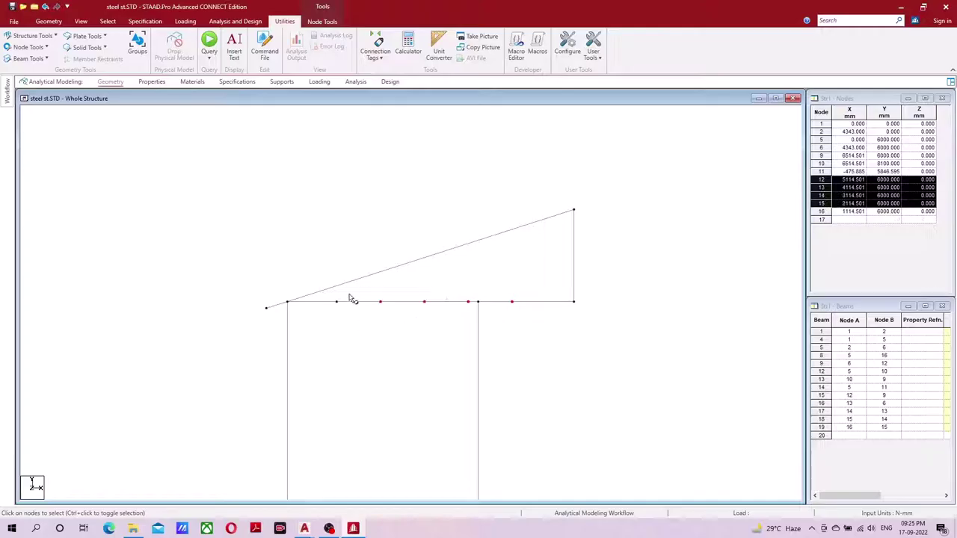
pyautogui.keyDown('ctrl'); pyautogui.click(336, 302); pyautogui.keyUp('ctrl')
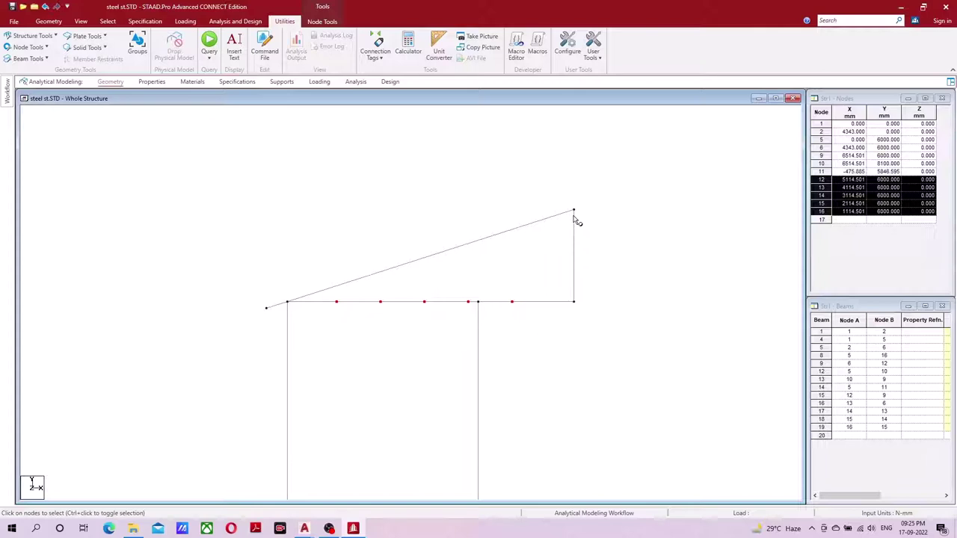
# - Translationally repeat them 2500 mm in global Y, creating nodes 17–21 and verticals 20–24
pyautogui.click(49, 21)
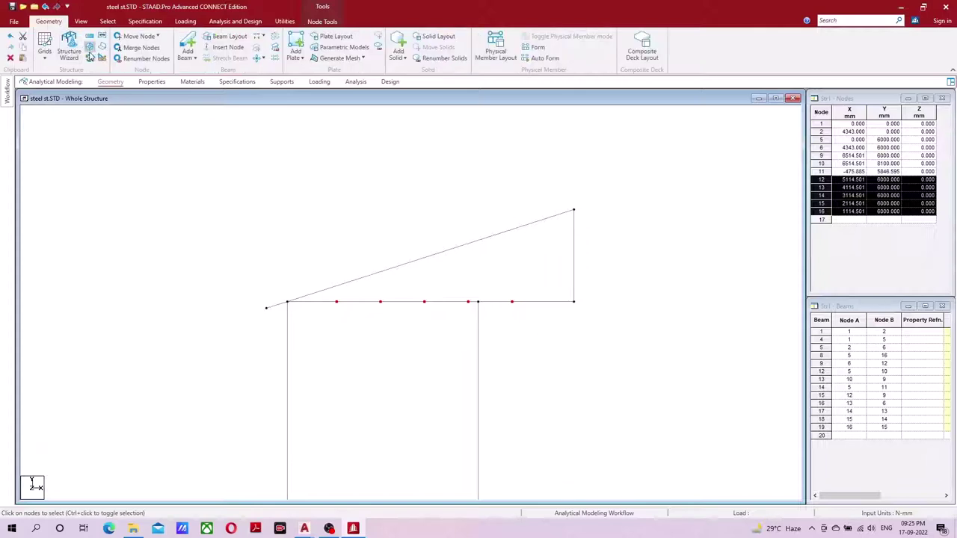
pyautogui.click(89, 46)
pyautogui.moveTo(452, 241); pyautogui.dragTo(652, 142)
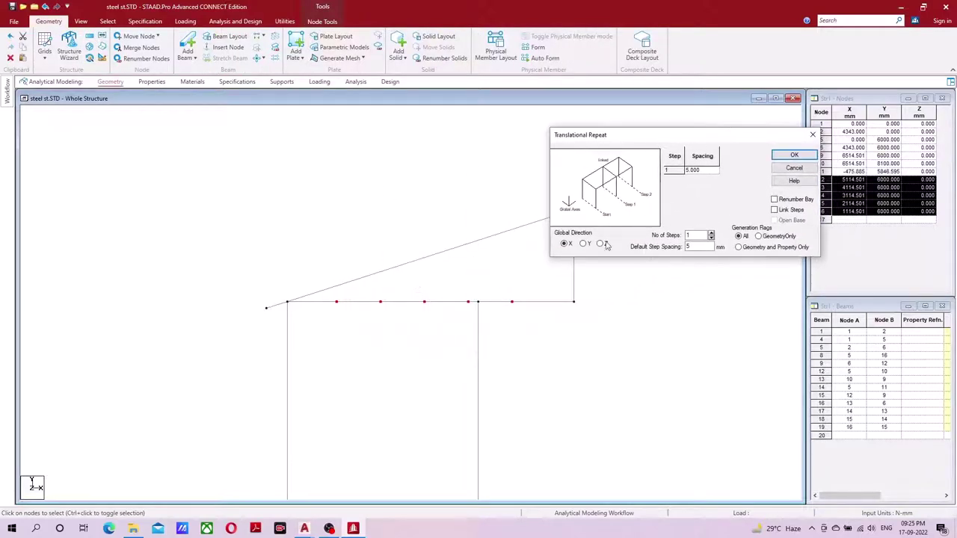
pyautogui.doubleClick(693, 245)
pyautogui.write('2500')
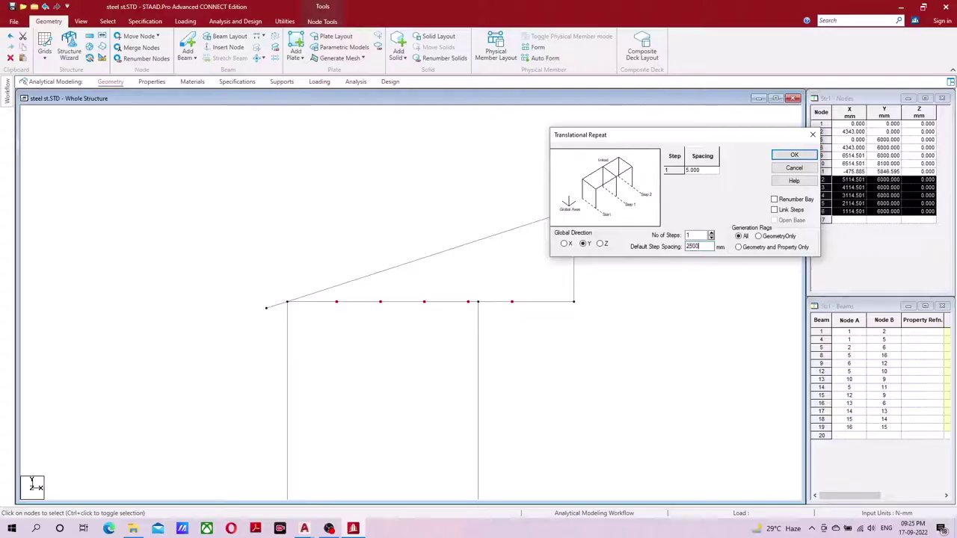
pyautogui.press('Tab')
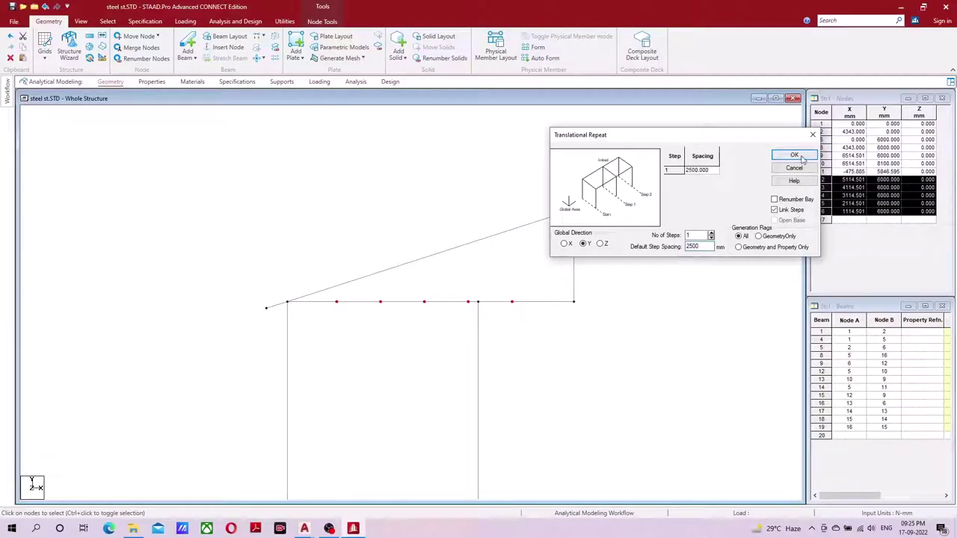
pyautogui.click(794, 154)
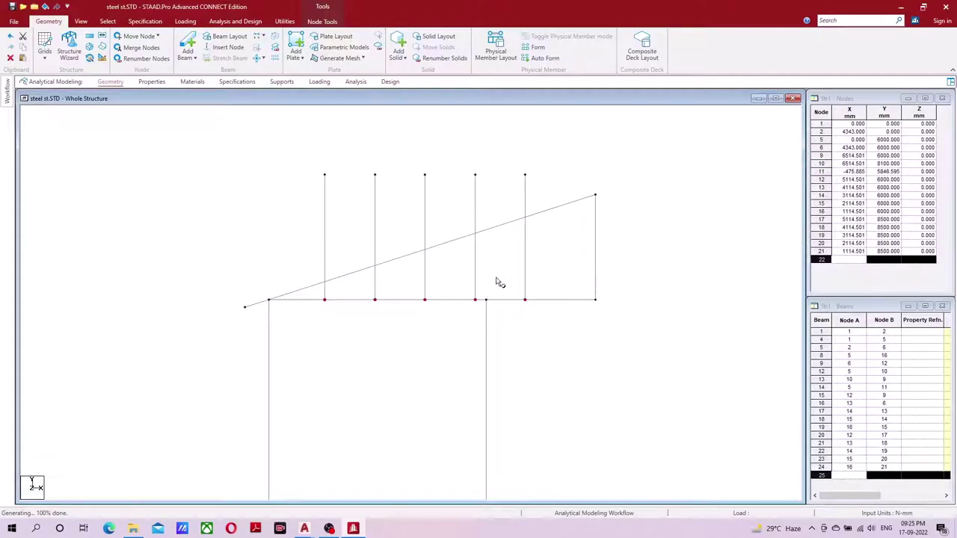
# - Select the rafter and vertical beams 20–24 together, leaving end vertical beam 13 out
pyautogui.click(524, 206)
pyautogui.click(541, 213)
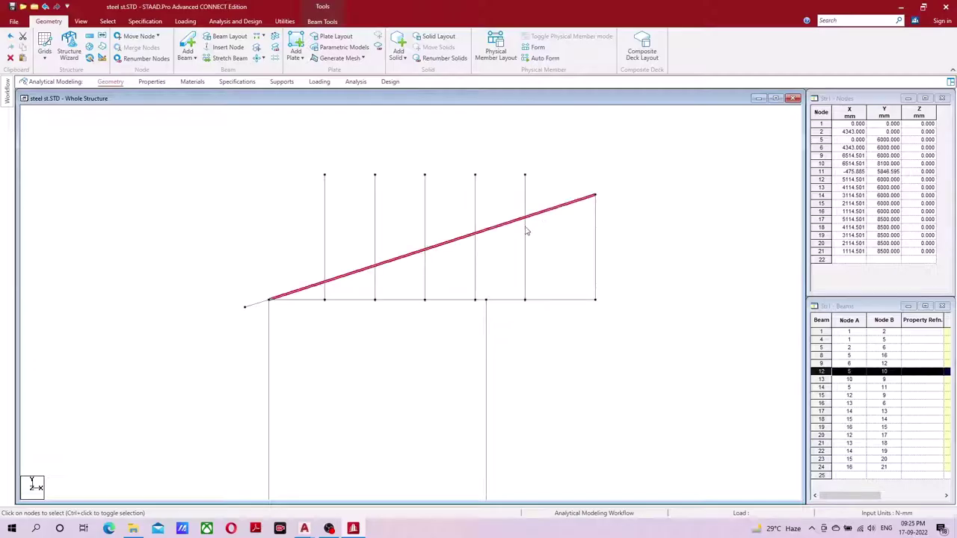
pyautogui.click(534, 219)
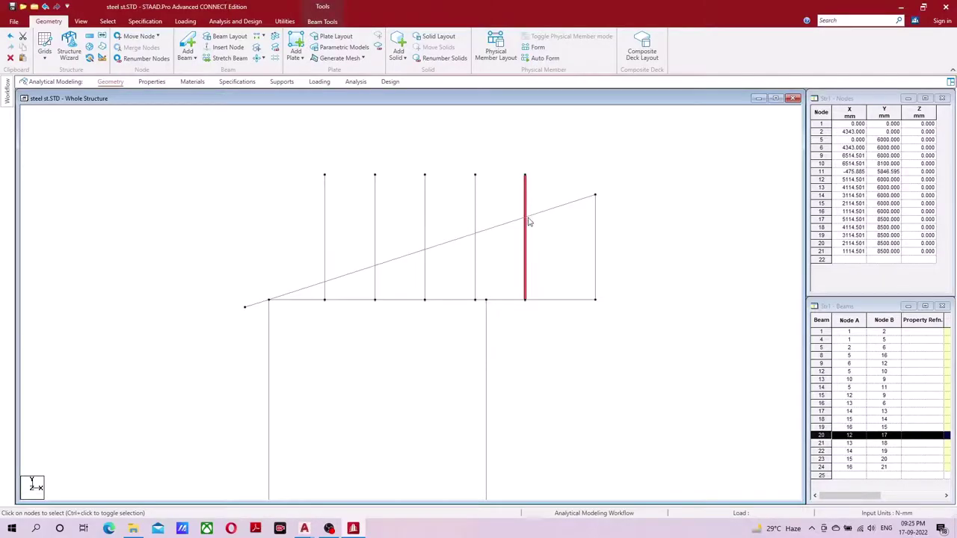
pyautogui.click(533, 229)
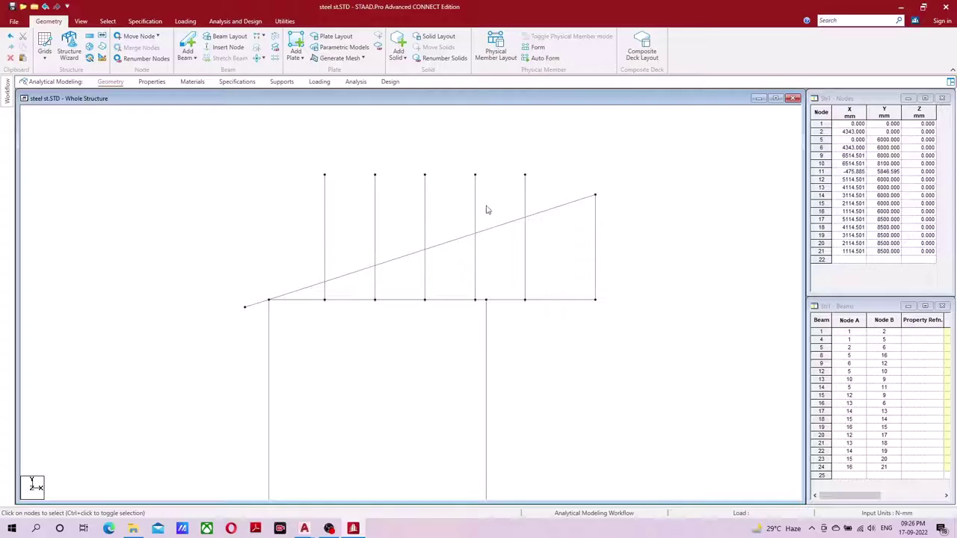
pyautogui.moveTo(645, 158); pyautogui.dragTo(280, 292)
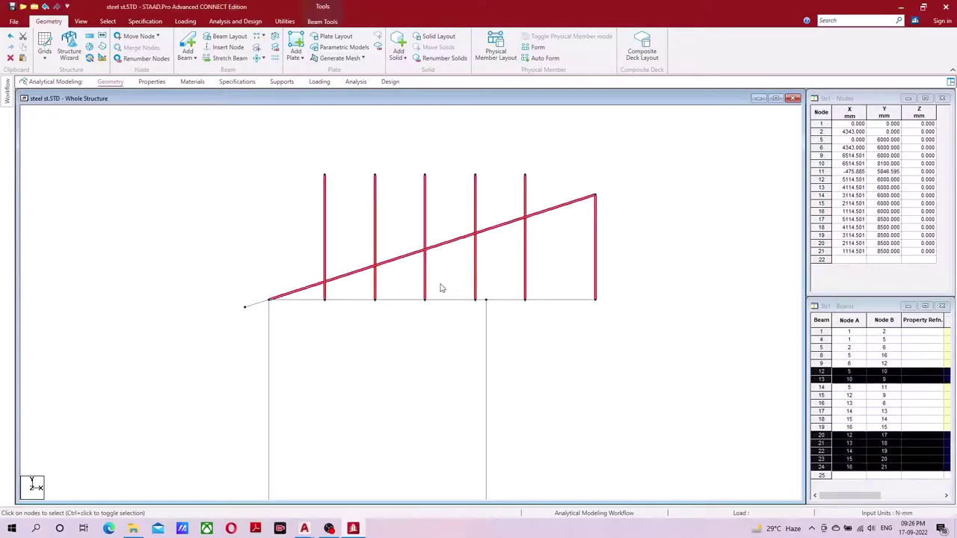
pyautogui.keyDown('ctrl'); pyautogui.click(595, 249); pyautogui.keyUp('ctrl')
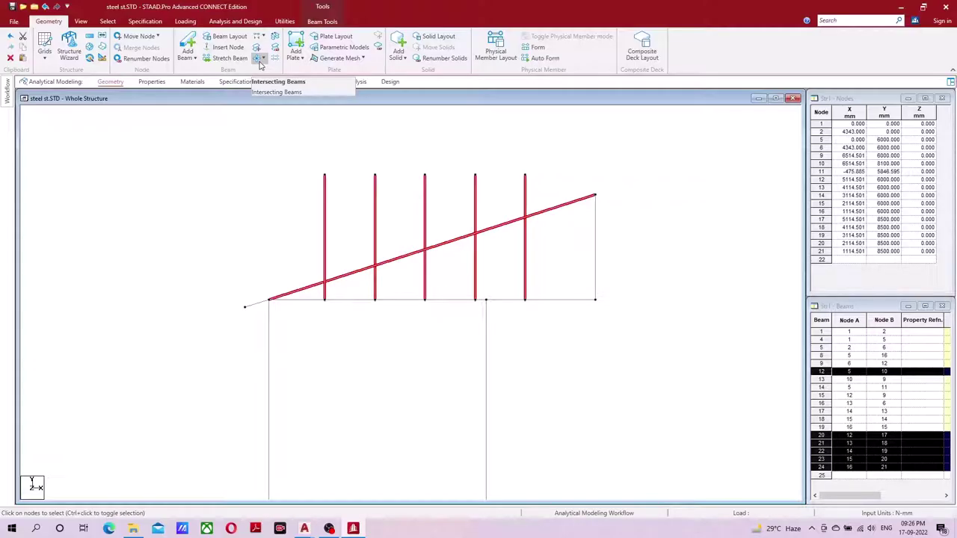
pyautogui.press('super+plus')
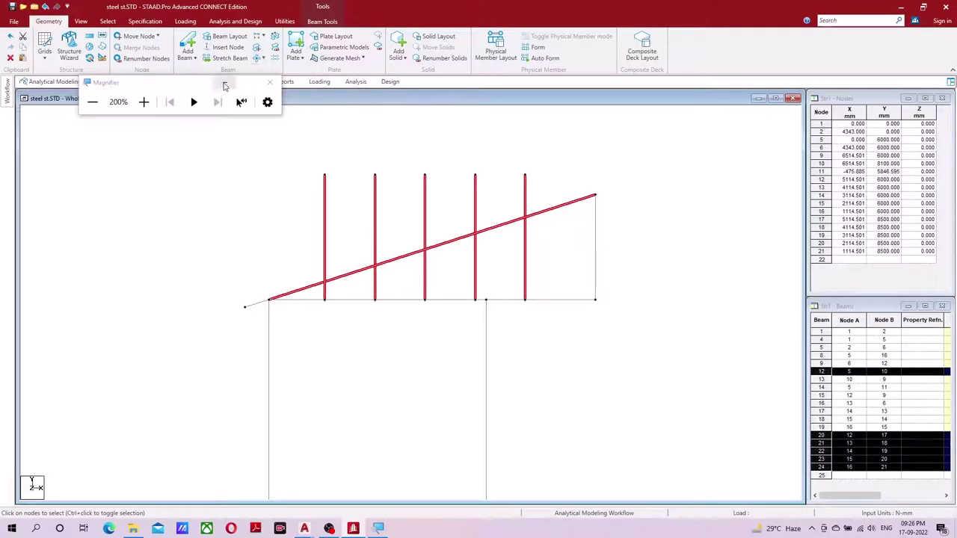
# - Split the selected rafter and verticals at their crossings into ten new beams, then clear the selection
pyautogui.click(225, 82)
pyautogui.click(257, 59)
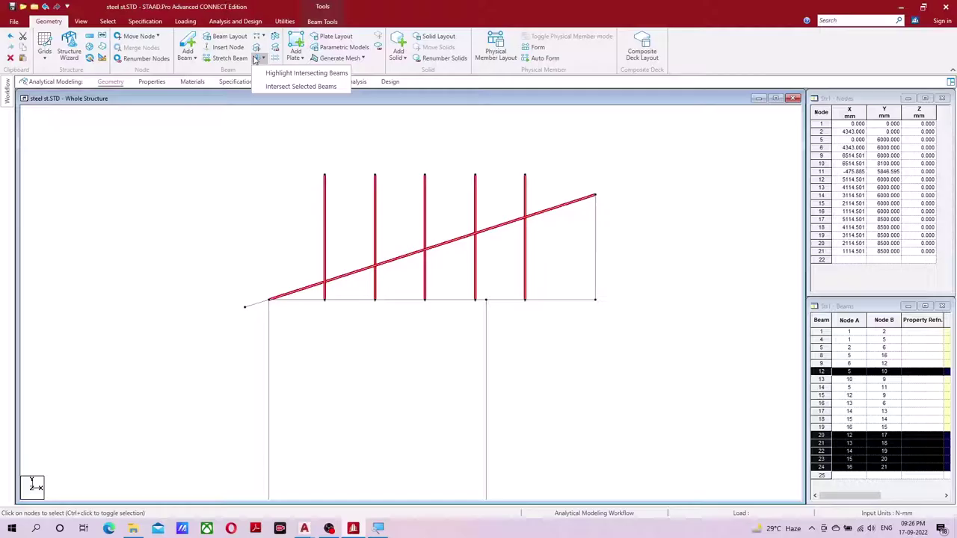
pyautogui.click(275, 87)
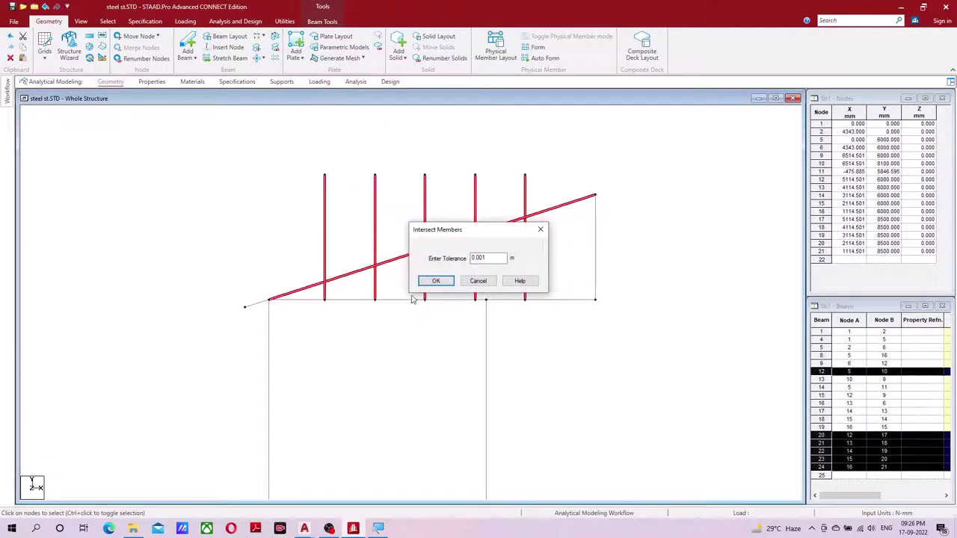
pyautogui.click(436, 281)
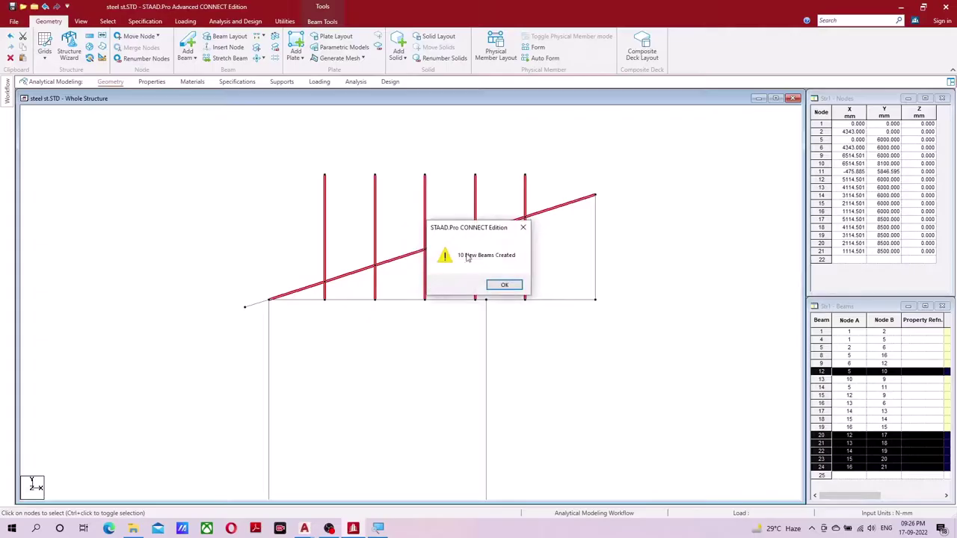
pyautogui.click(508, 286)
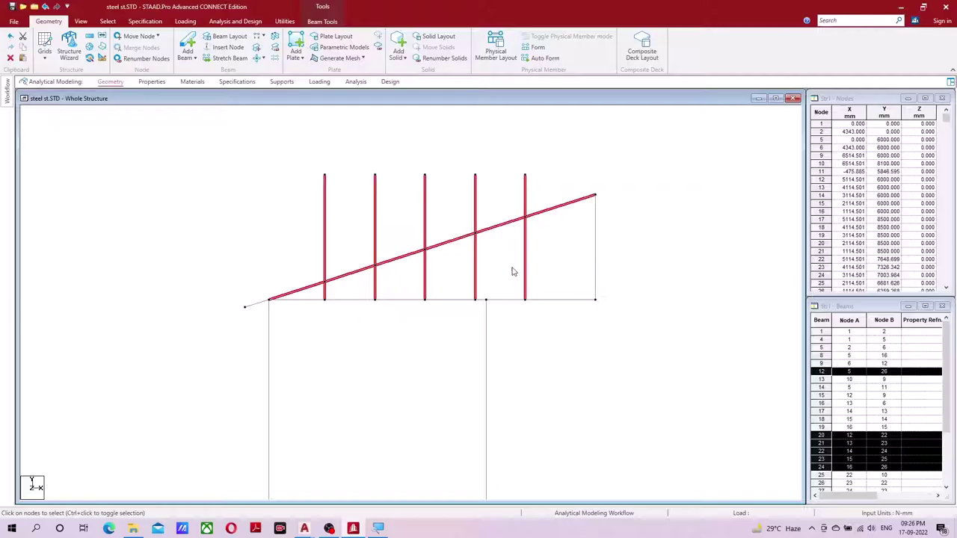
pyautogui.click(516, 184)
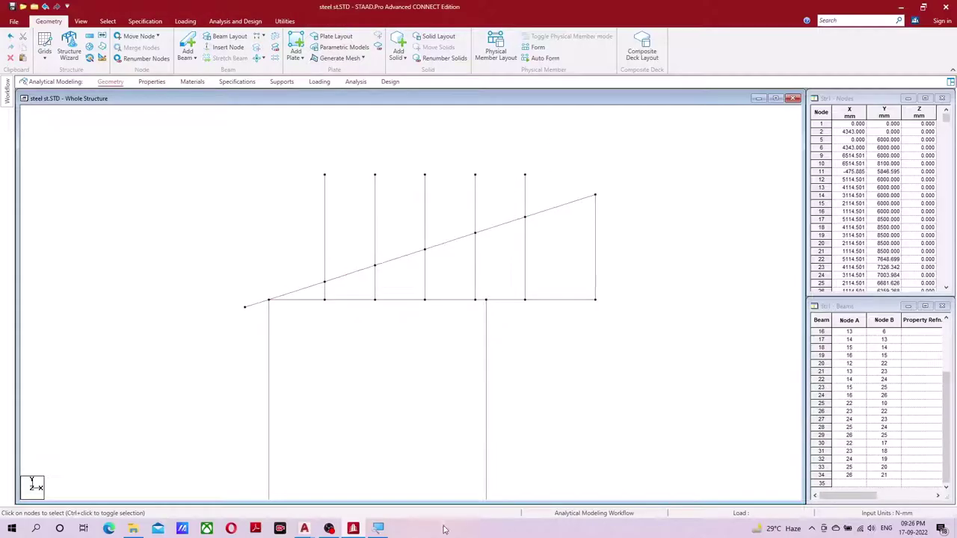
# - Close the screen Magnifier window from its taskbar icon
pyautogui.click(379, 529)
pyautogui.click(378, 528)
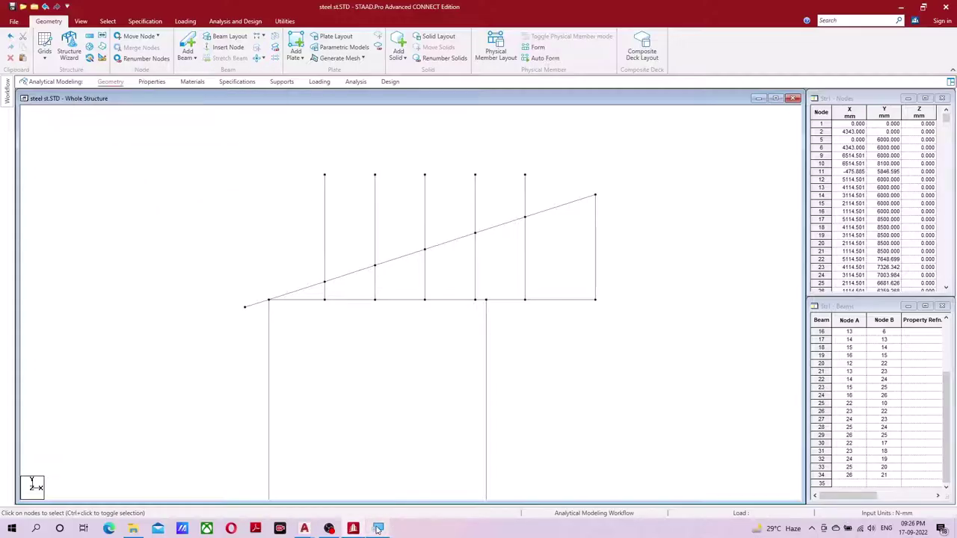
pyautogui.click(379, 529)
pyautogui.click(378, 529)
pyautogui.click(382, 530)
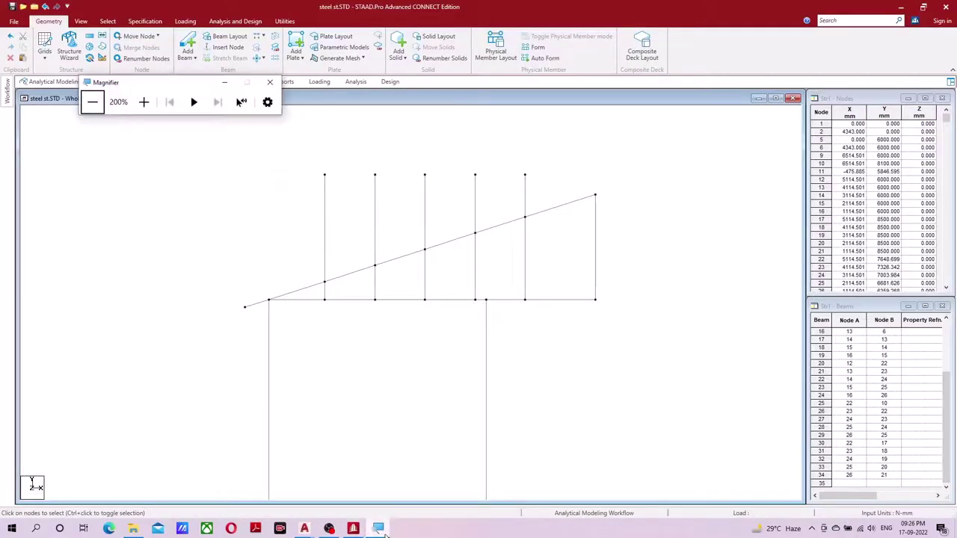
pyautogui.rightClick(380, 528)
pyautogui.click(359, 506)
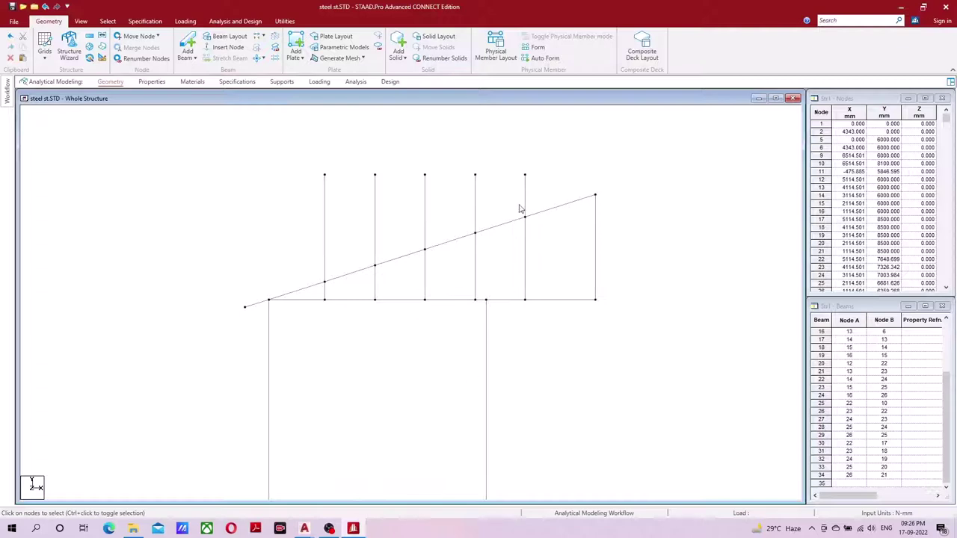
# - Delete the five vertical stubs (beams 30–34) projecting above the rafter
pyautogui.moveTo(542, 153); pyautogui.dragTo(286, 209)
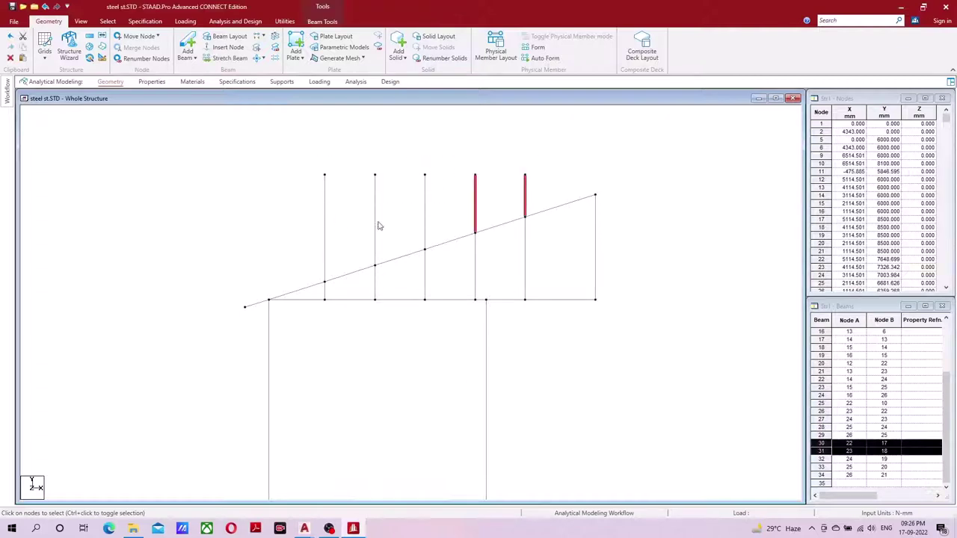
pyautogui.keyDown('ctrl'); pyautogui.moveTo(440, 180); pyautogui.dragTo(291, 242); pyautogui.keyUp('ctrl')
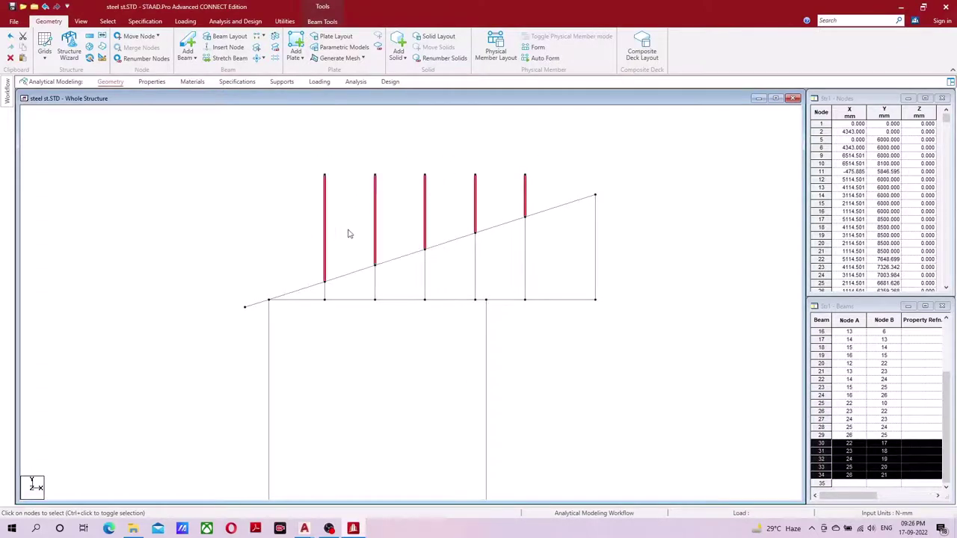
pyautogui.press('Delete')
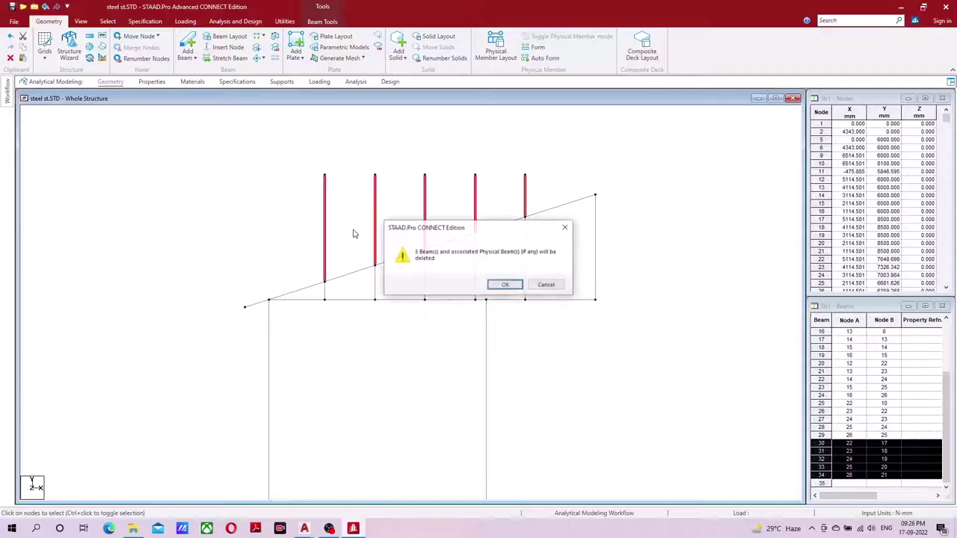
pyautogui.press('Return')
pyautogui.press('Return')
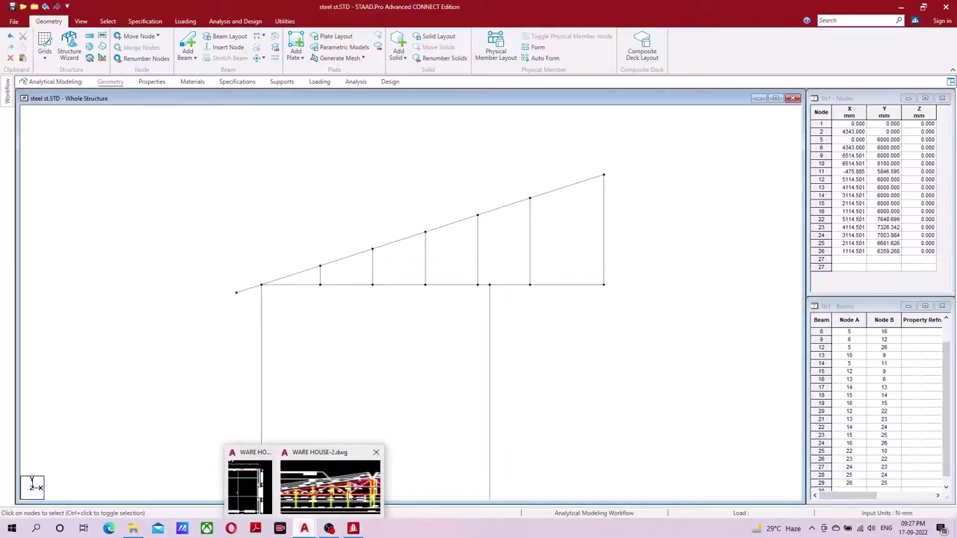
pyautogui.click(350, 497)
pyautogui.scroll(-3, 715, 332)
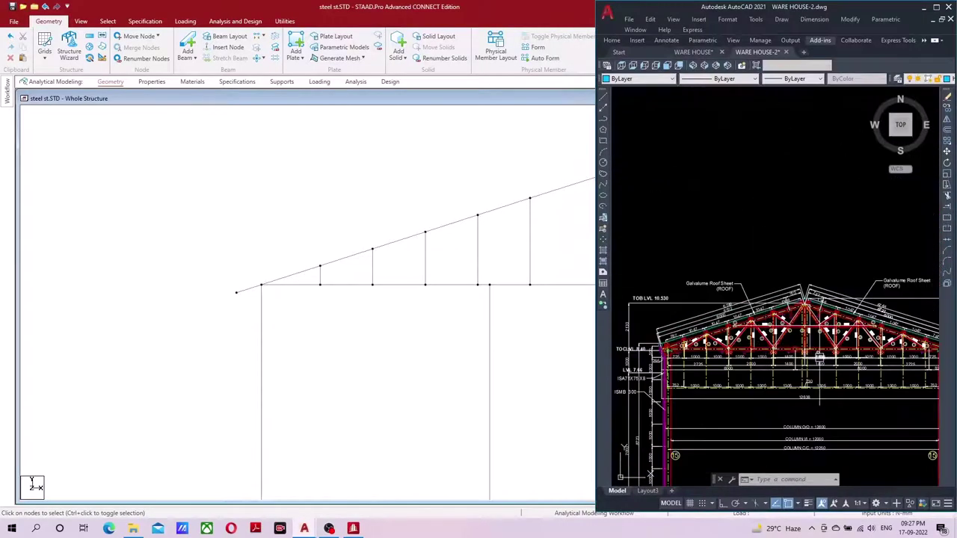
pyautogui.scroll(3, 712, 337)
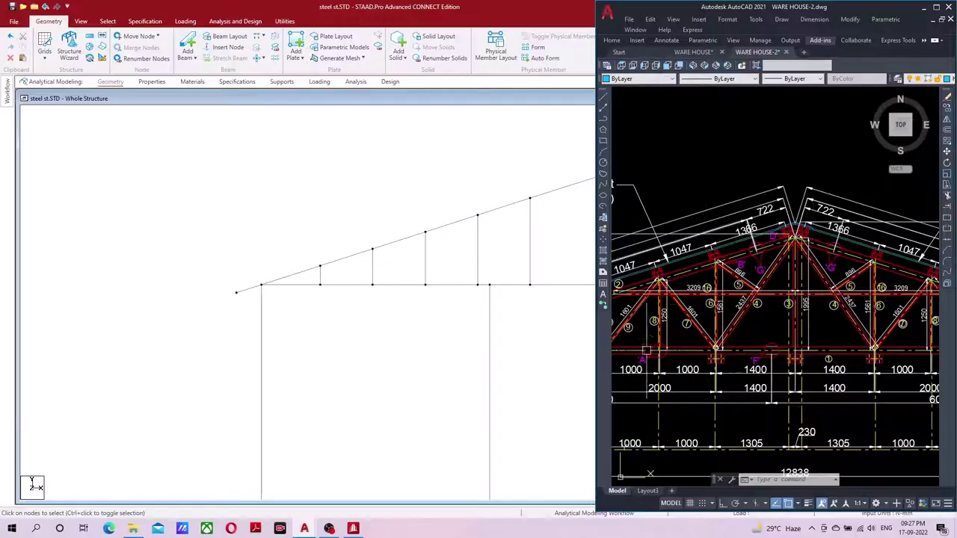
pyautogui.click(398, 171)
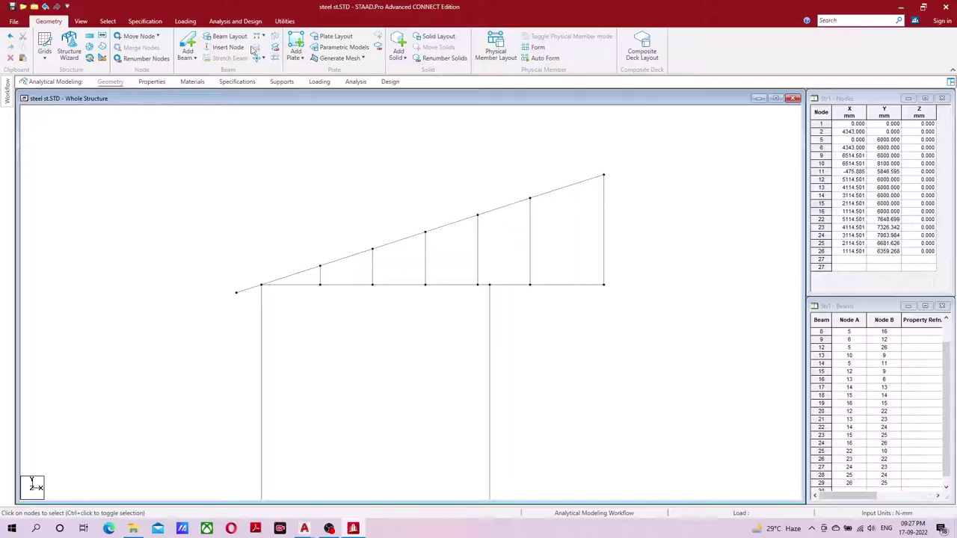
# - Draw zigzag diagonal web members between rafter and bottom-chord nodes, working leftward from the right end
pyautogui.click(187, 45)
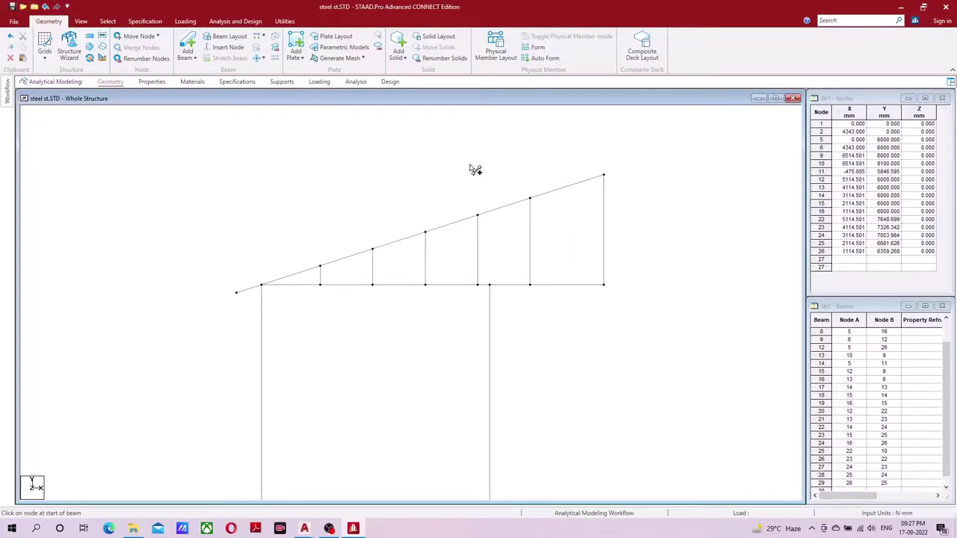
pyautogui.click(604, 176)
pyautogui.click(530, 285)
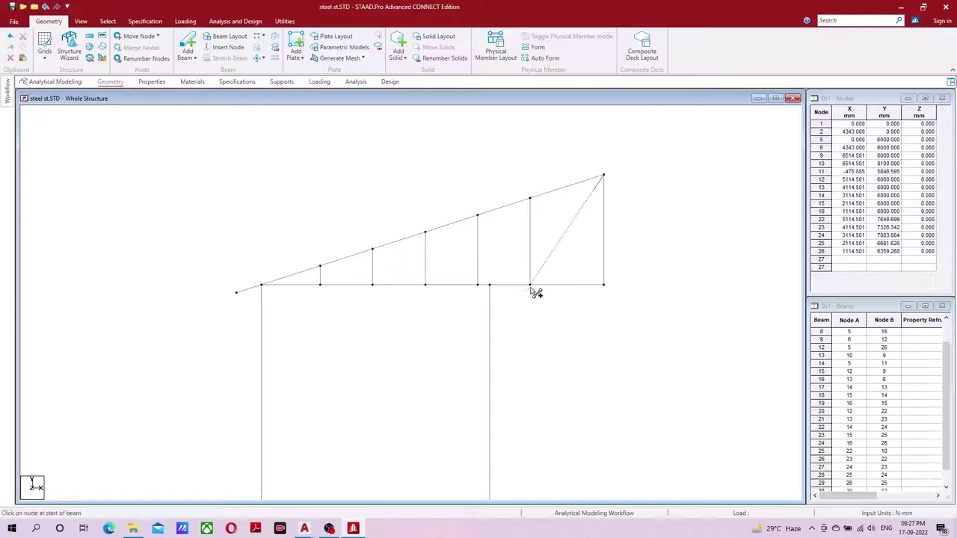
pyautogui.click(477, 216)
pyautogui.click(530, 285)
pyautogui.click(478, 216)
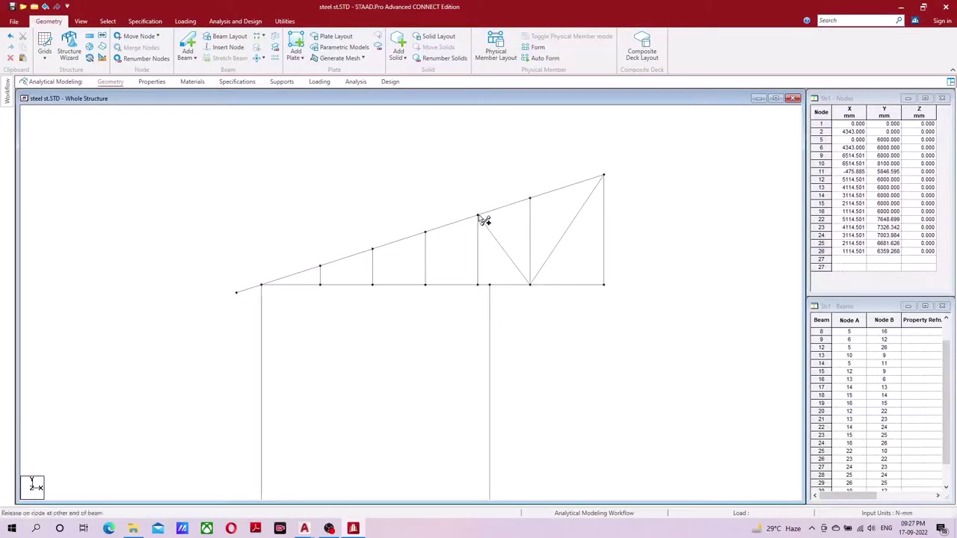
pyautogui.click(425, 285)
pyautogui.click(426, 285)
pyautogui.click(373, 249)
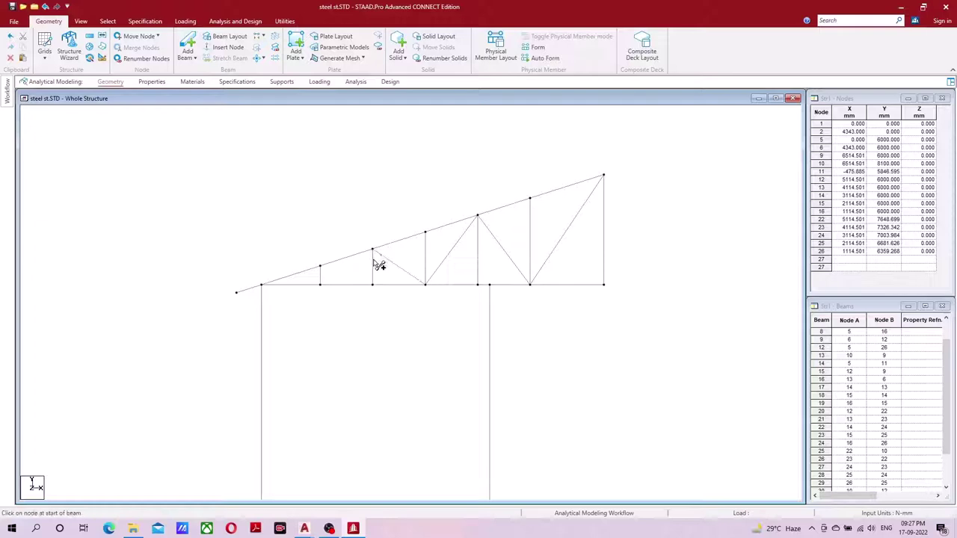
pyautogui.click(320, 285)
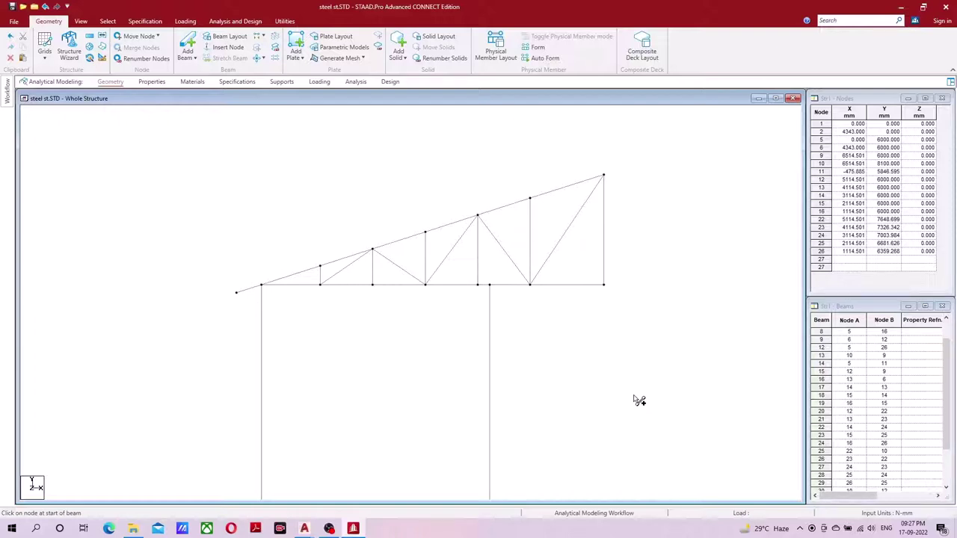
pyautogui.scroll(-1, 639, 401)
pyautogui.moveTo(560, 277)
pyautogui.mouseDown(button='middle')
pyautogui.moveTo(504, 293)
pyautogui.moveTo(502, 310)
pyautogui.mouseUp(button='middle')
pyautogui.scroll(-1, 504, 293)
pyautogui.scroll(-1, 501, 310)
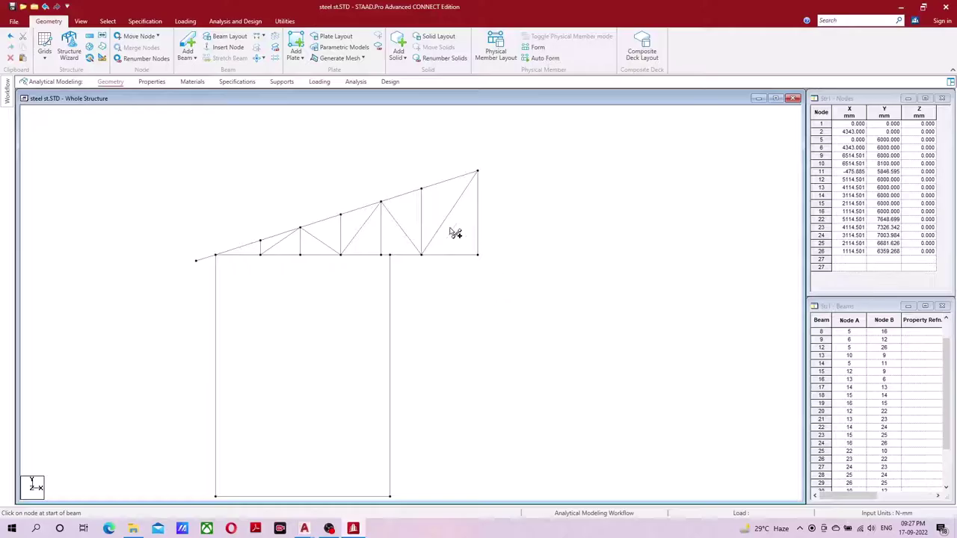
pyautogui.moveTo(329, 529)
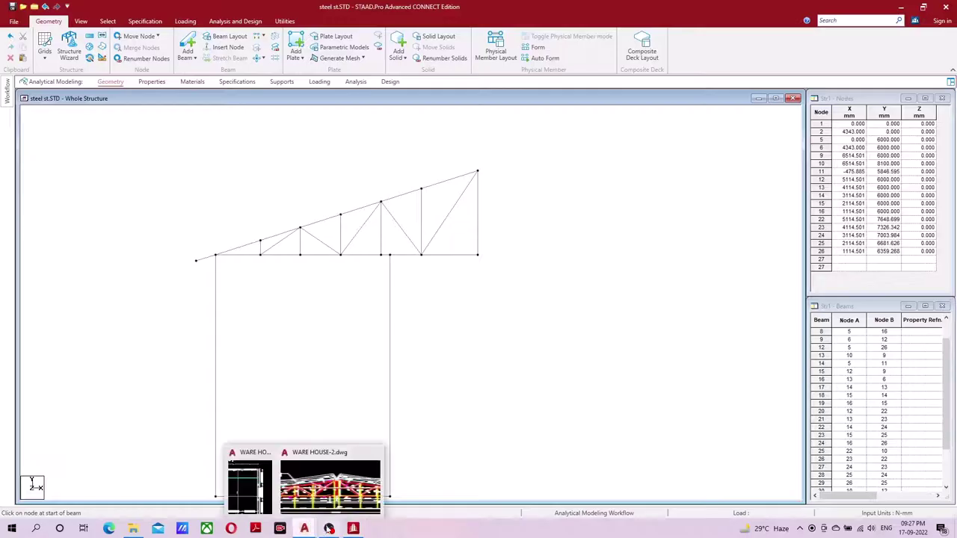
pyautogui.click(351, 493)
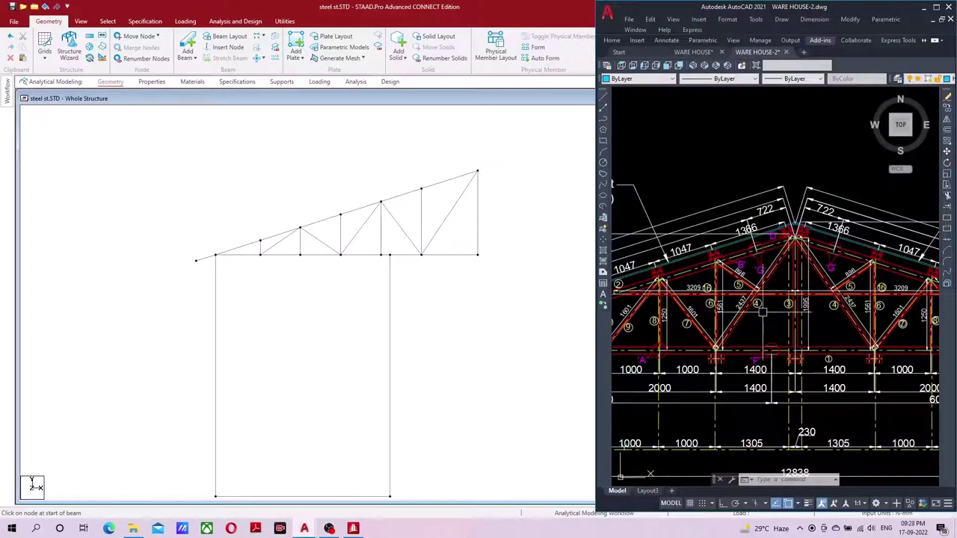
pyautogui.click(921, 7)
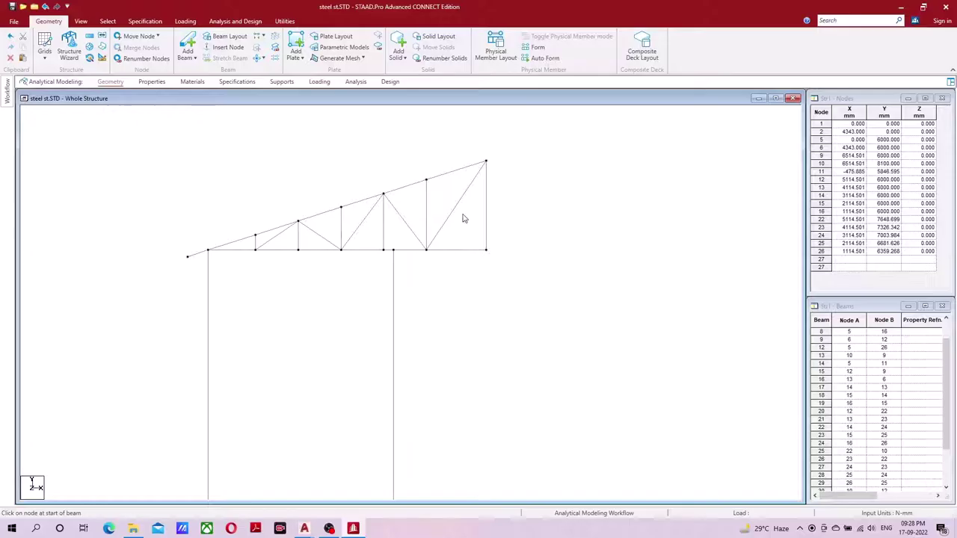
# - Insert a midpoint node (node 27) into the truss's rightmost diagonal
pyautogui.click(456, 211)
pyautogui.rightClick(457, 211)
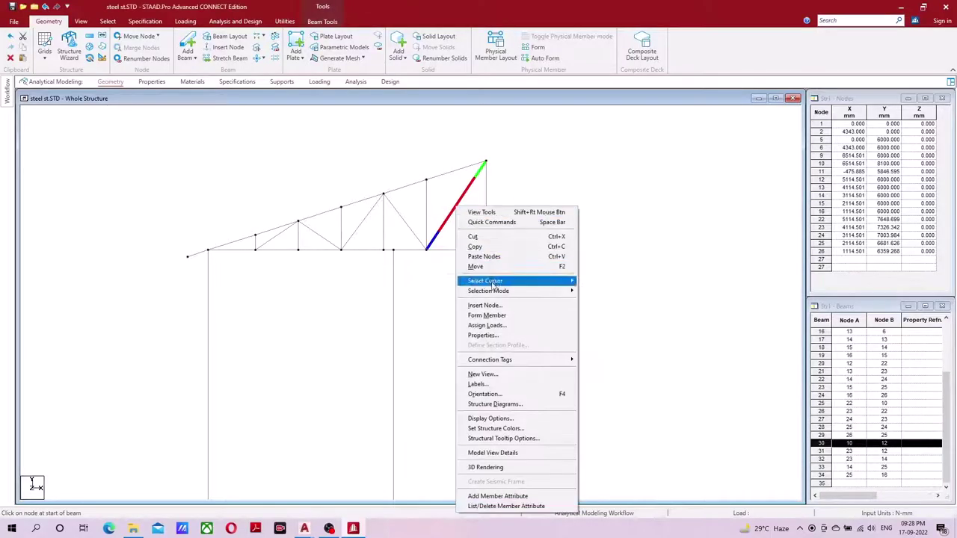
pyautogui.click(534, 315)
pyautogui.rightClick(509, 213)
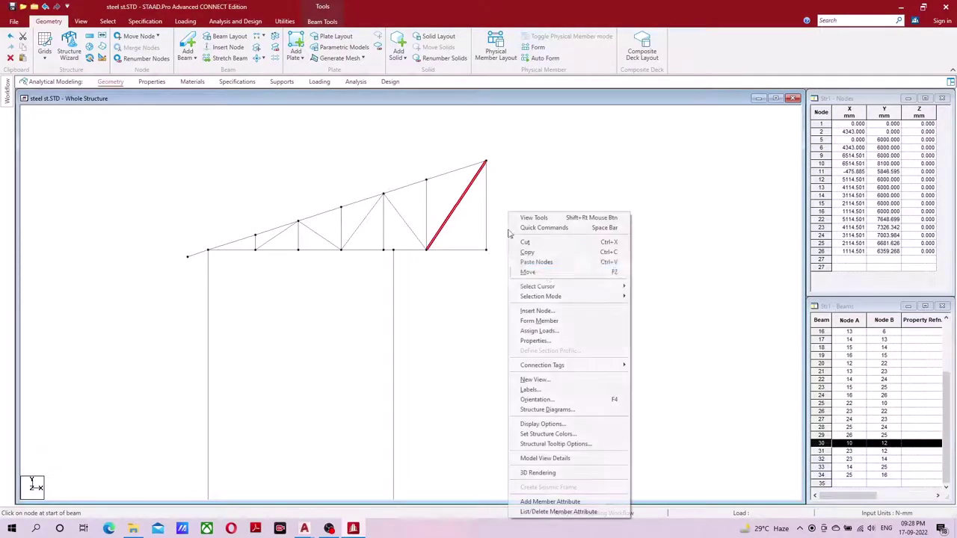
pyautogui.click(550, 311)
pyautogui.click(452, 343)
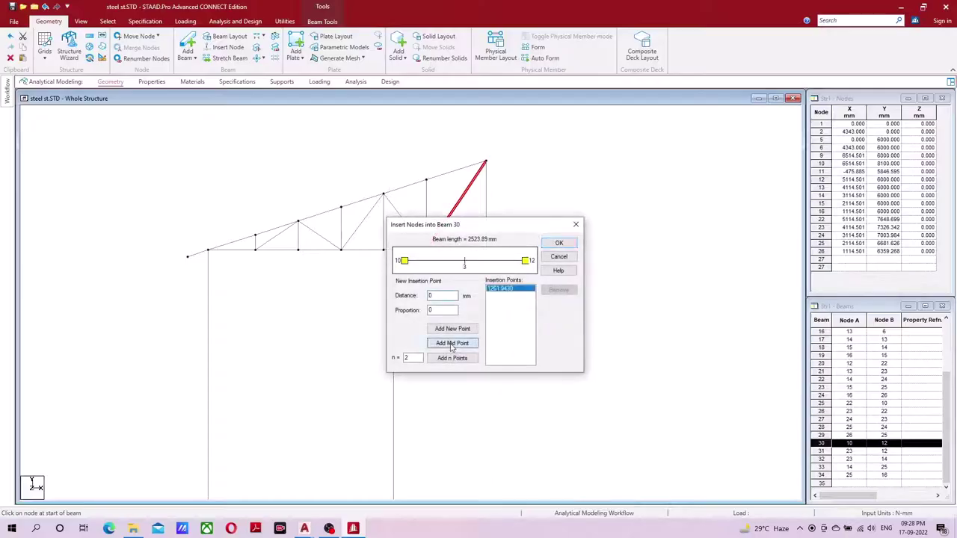
pyautogui.click(566, 245)
# - Add a beam from rafter node 22 to midpoint node 27, then window-select the whole frame
pyautogui.click(187, 46)
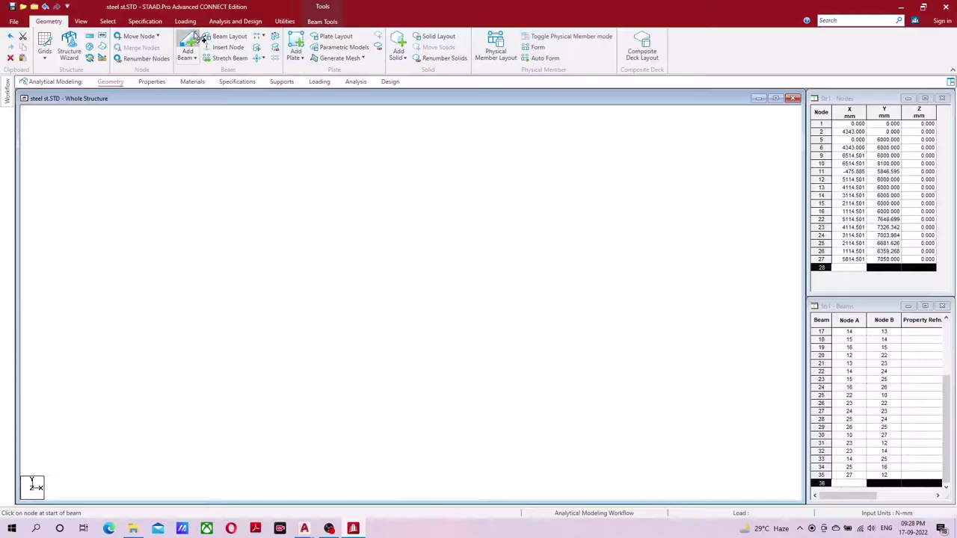
pyautogui.moveTo(426, 180); pyautogui.dragTo(456, 204)
pyautogui.scroll(-1, 484, 250)
pyautogui.scroll(-1, 501, 256)
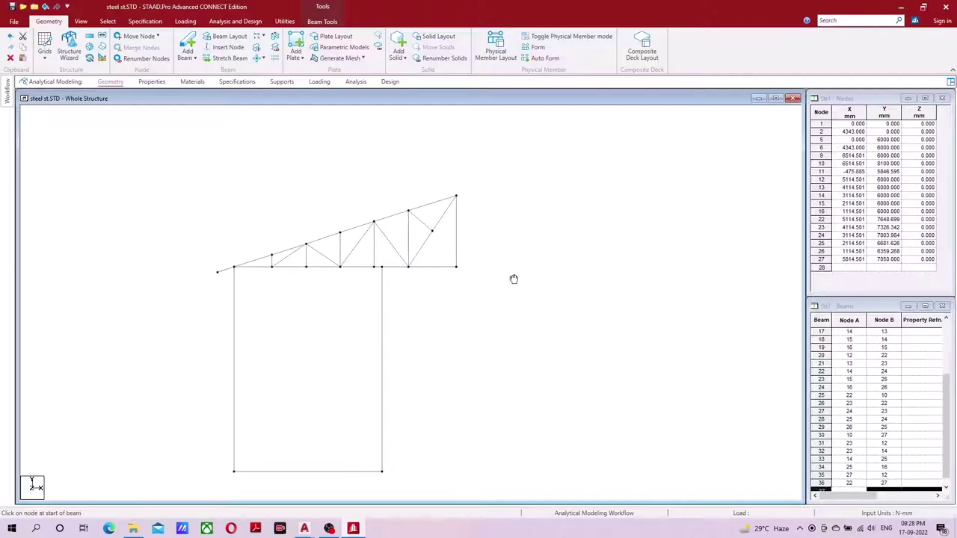
pyautogui.scroll(-2, 512, 278)
pyautogui.scroll(-1, 485, 304)
pyautogui.scroll(-1, 448, 270)
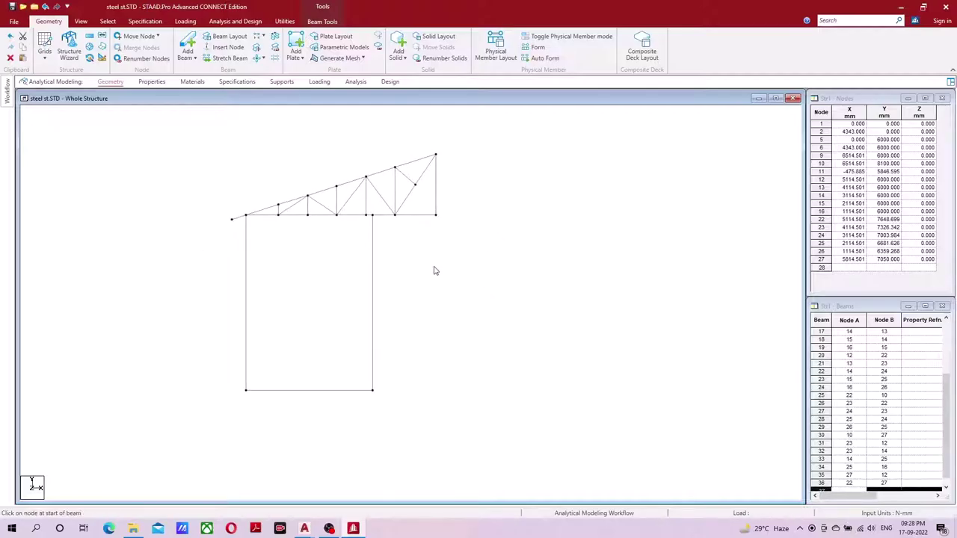
pyautogui.scroll(-1, 389, 216)
pyautogui.moveTo(193, 133); pyautogui.dragTo(465, 434)
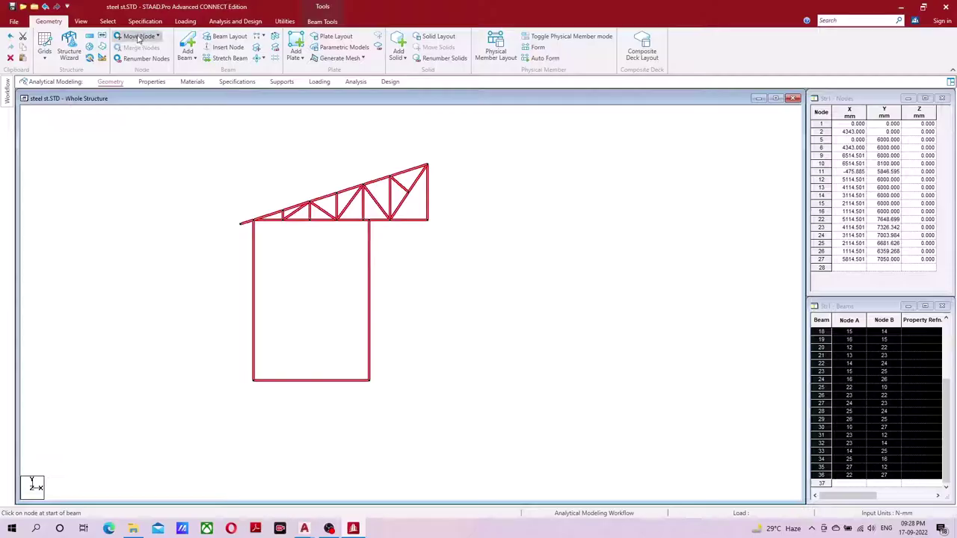
# - Mirror-copy the frame about the Y-Z plane through node 9 (X = 6514.5), adding a middle-bay base beam
pyautogui.click(102, 36)
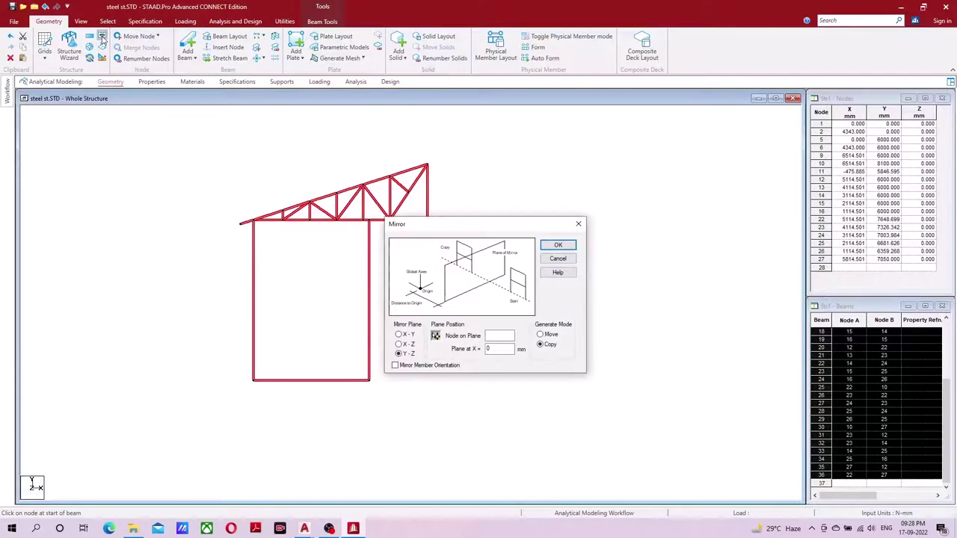
pyautogui.moveTo(449, 223); pyautogui.dragTo(578, 92)
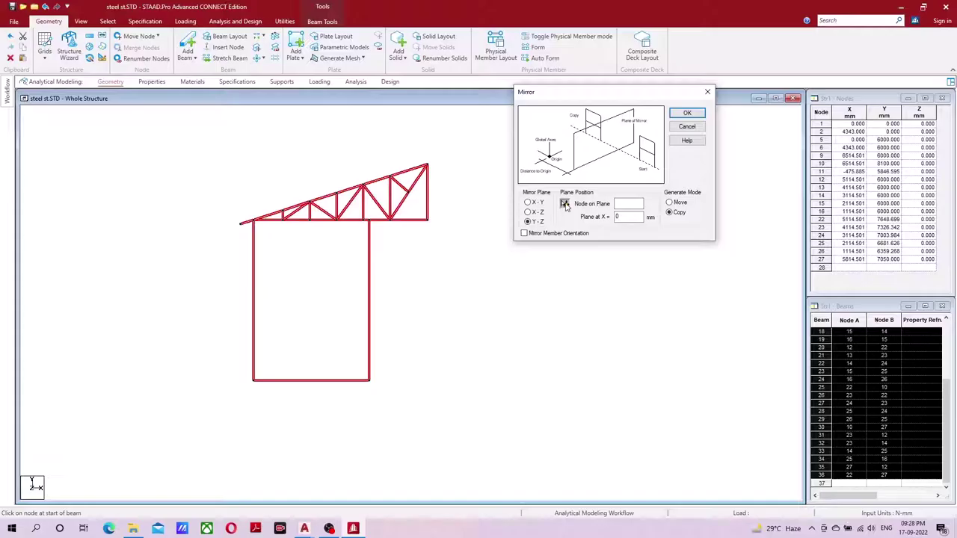
pyautogui.click(564, 204)
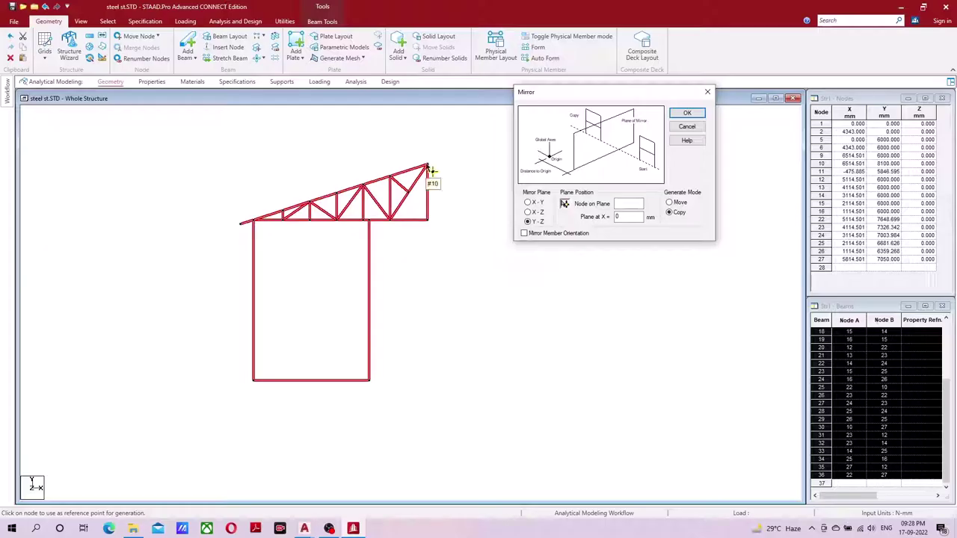
pyautogui.click(427, 220)
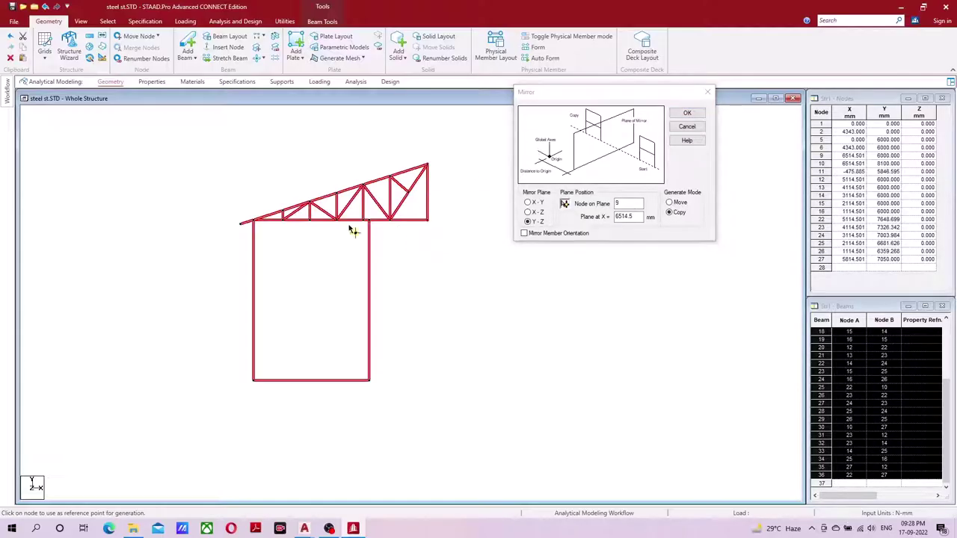
pyautogui.click(686, 113)
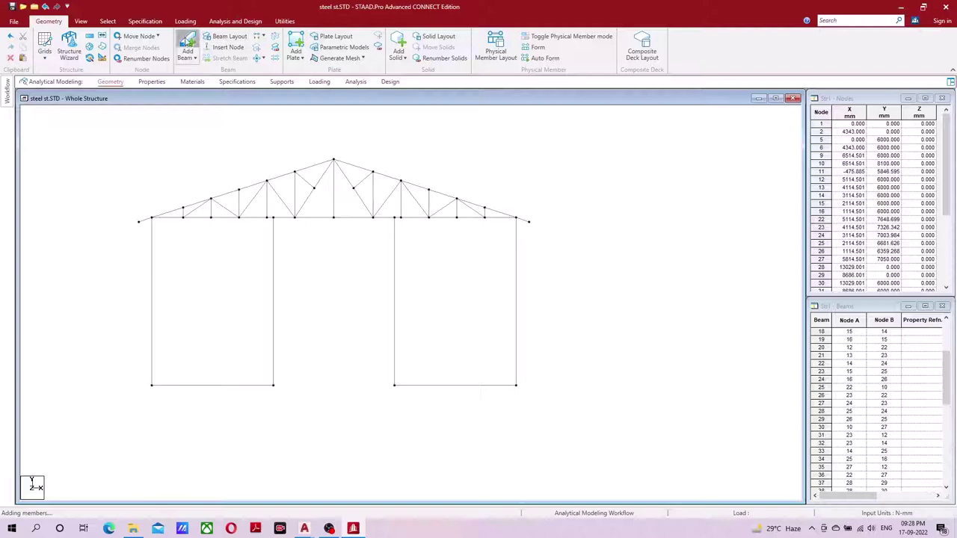
pyautogui.moveTo(274, 385); pyautogui.dragTo(394, 384)
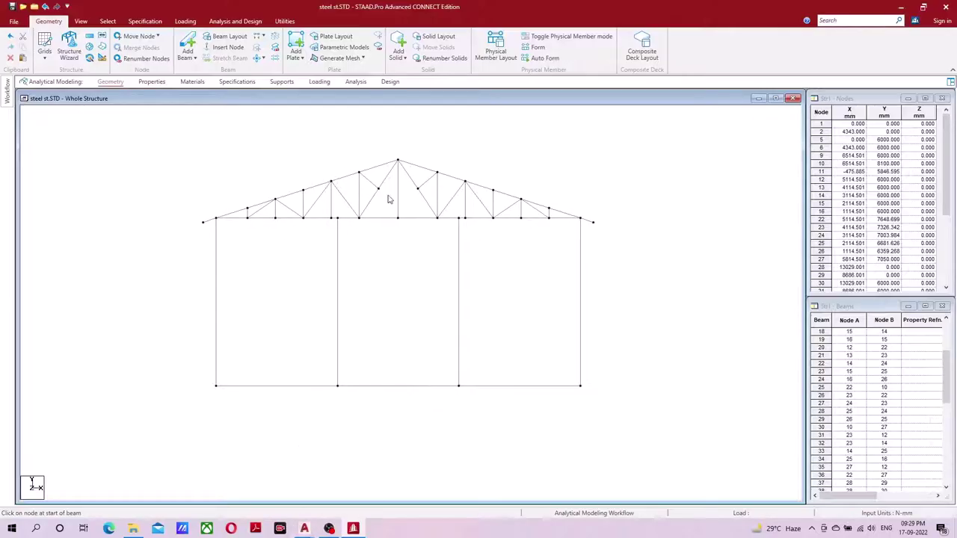
pyautogui.moveTo(353, 528)
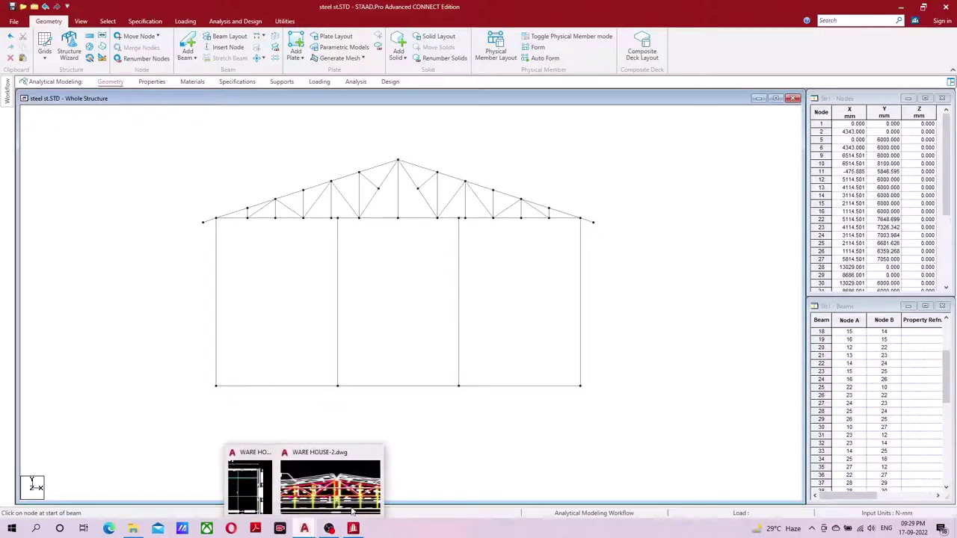
# - Check the 15'-3" [4653] bay dimensions on the AutoCAD WARE HOUSE.dwg plan
pyautogui.click(249, 486)
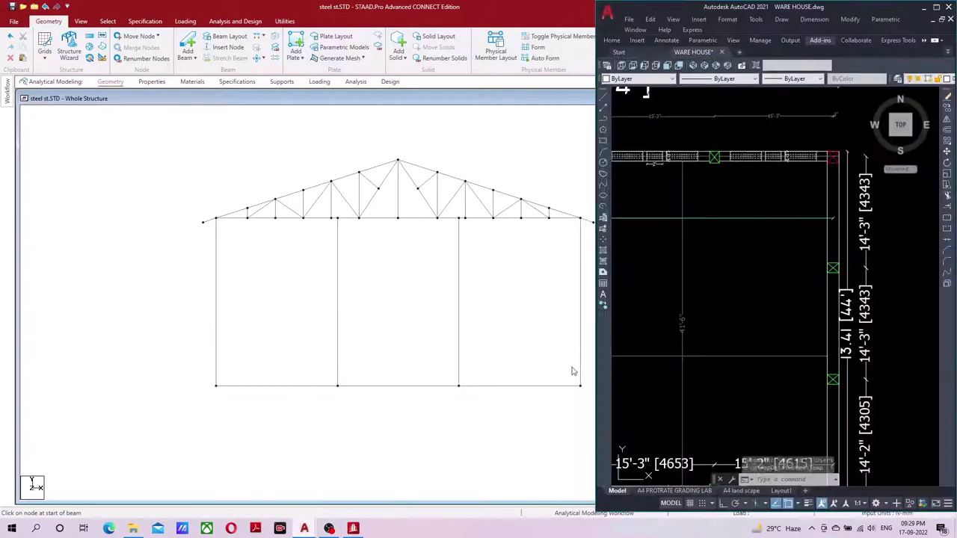
pyautogui.scroll(-3, 707, 295)
pyautogui.scroll(-2, 707, 296)
pyautogui.scroll(-2, 788, 316)
pyautogui.scroll(-1, 822, 310)
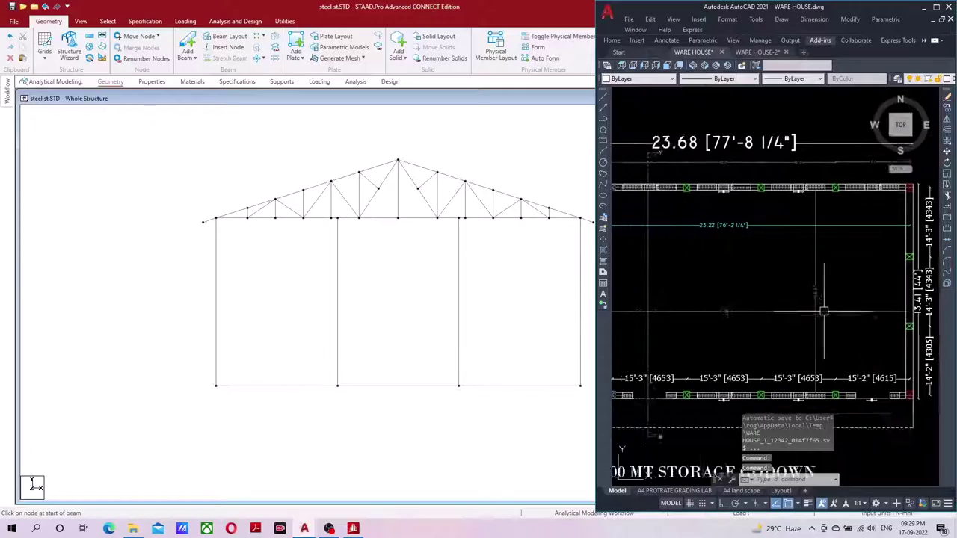
pyautogui.scroll(-2, 822, 309)
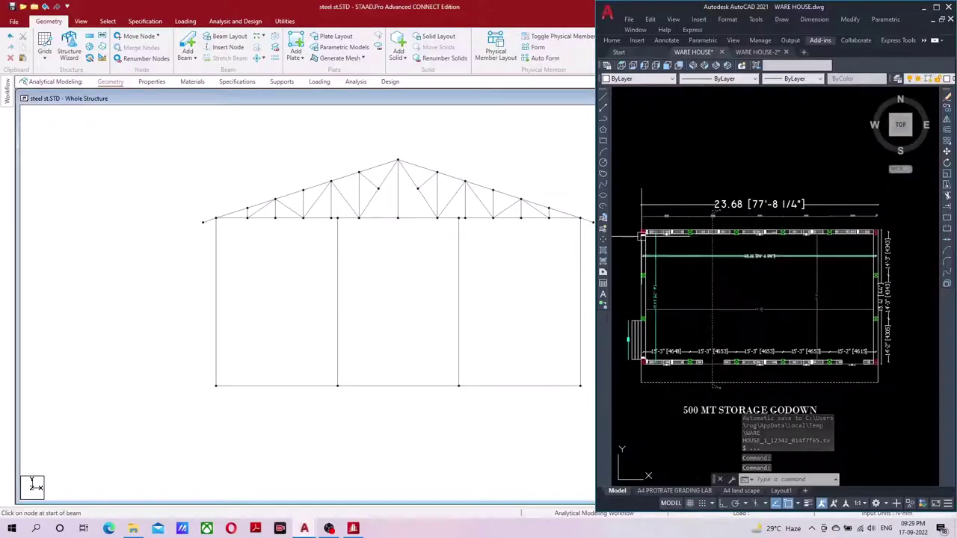
pyautogui.scroll(2, 695, 235)
pyautogui.scroll(1, 728, 143)
pyautogui.scroll(2, 770, 284)
pyautogui.scroll(2, 774, 292)
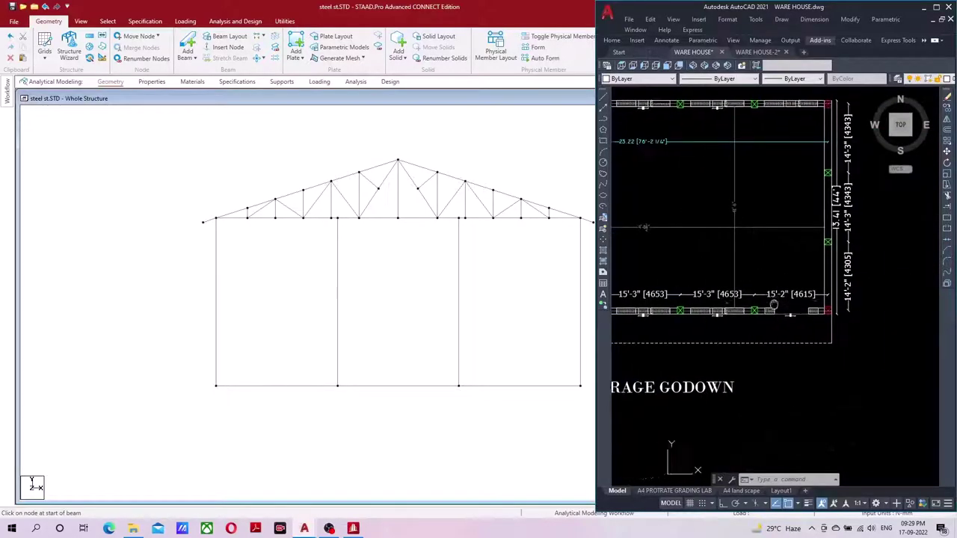
pyautogui.scroll(3, 773, 295)
pyautogui.scroll(-2, 774, 297)
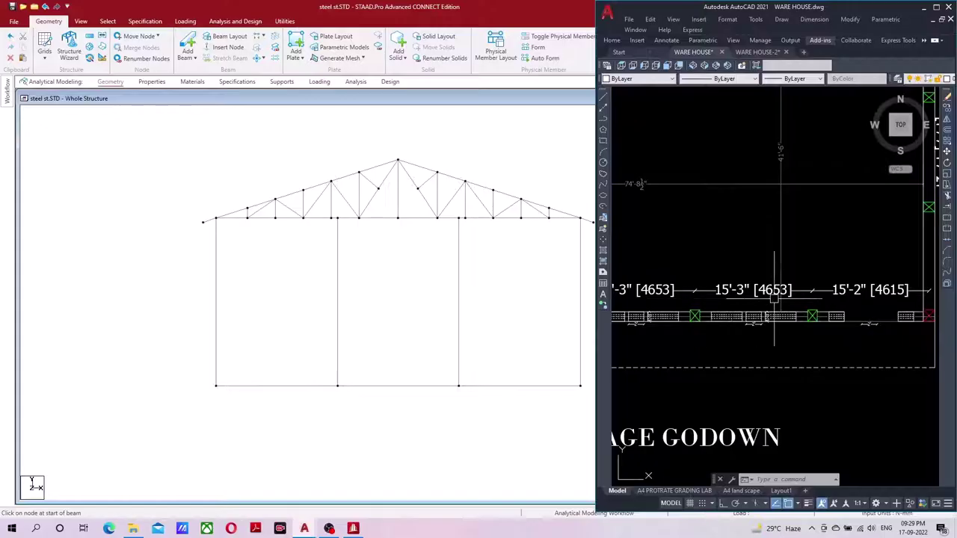
pyautogui.scroll(-1, 800, 301)
pyautogui.scroll(1, 841, 307)
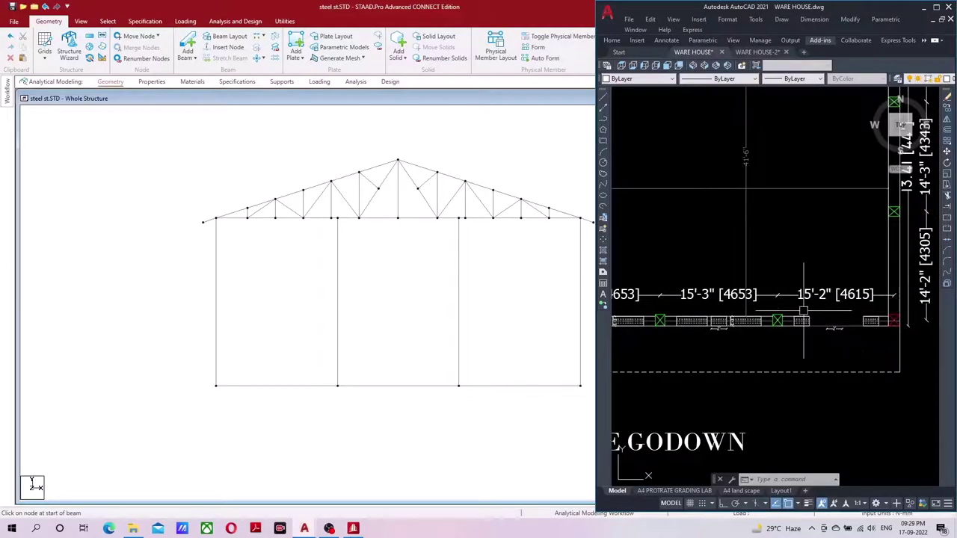
pyautogui.moveTo(686, 314); pyautogui.dragTo(842, 314, button='middle')
# - Window-select the whole portal truss frame and display it in isometric 3D view
pyautogui.click(545, 310)
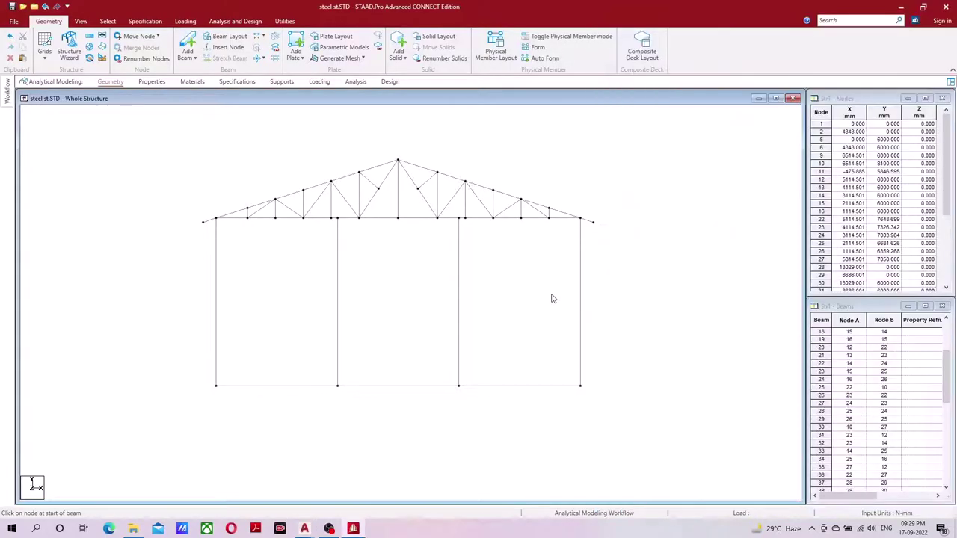
pyautogui.moveTo(640, 123); pyautogui.dragTo(156, 449)
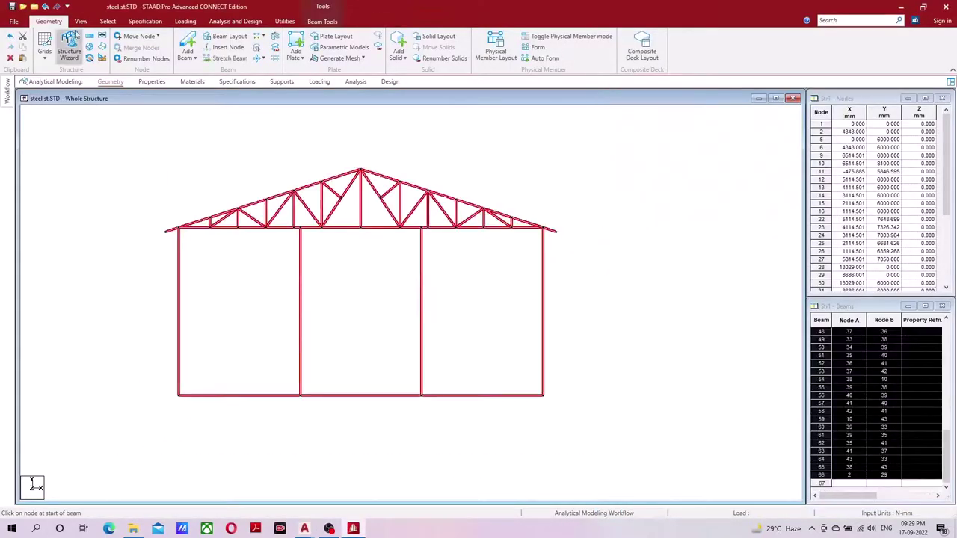
pyautogui.click(82, 21)
pyautogui.click(192, 58)
pyautogui.moveTo(304, 528)
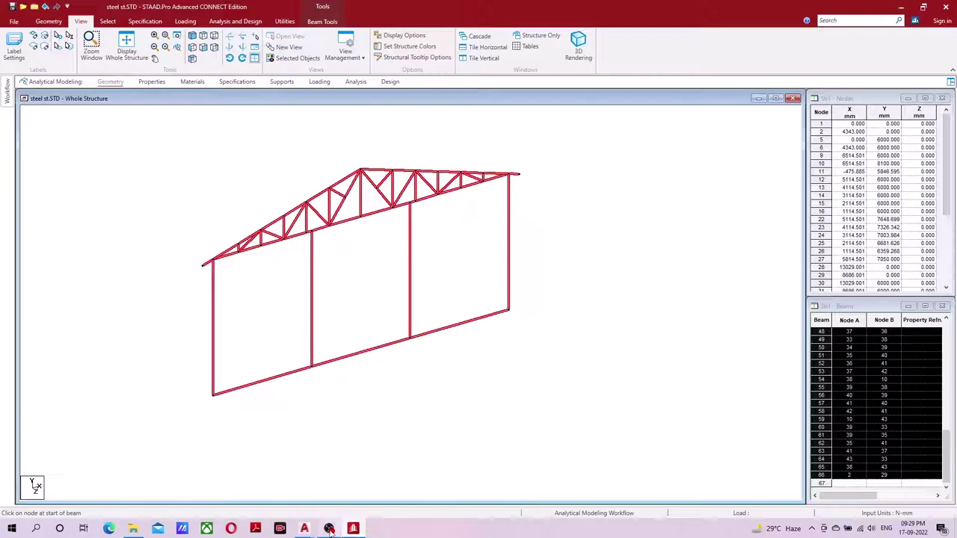
pyautogui.click(254, 486)
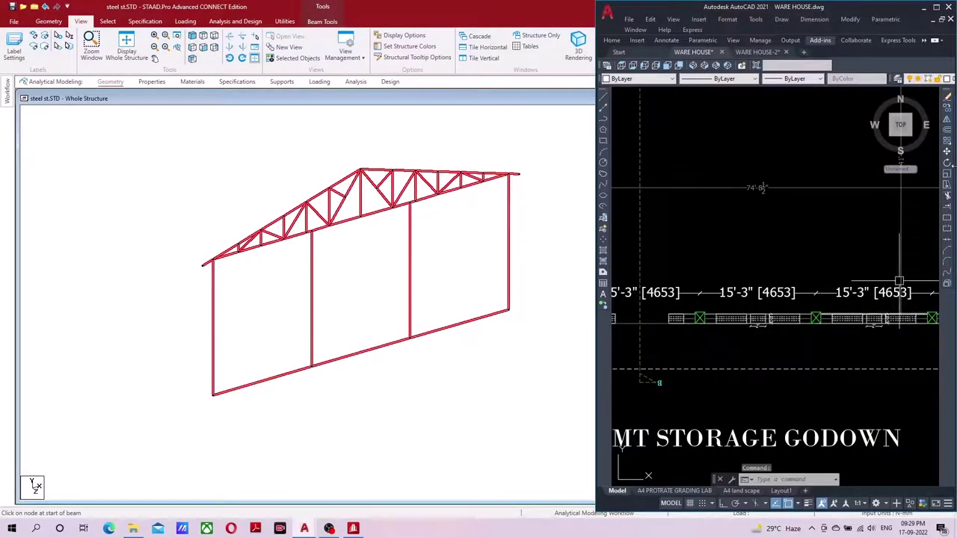
pyautogui.click(926, 8)
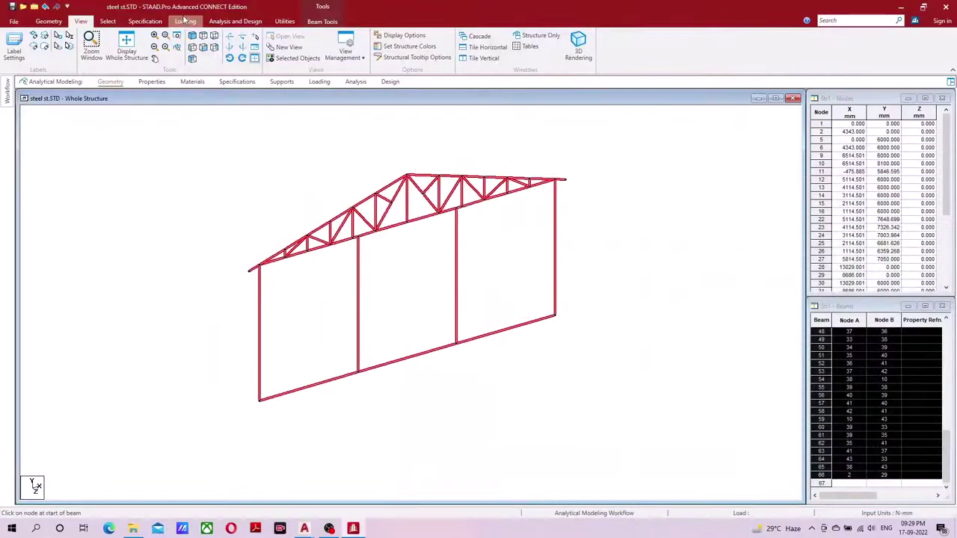
# - Start a Translational Repeat along global Z with the No of Steps value ready to edit
pyautogui.click(48, 21)
pyautogui.click(102, 59)
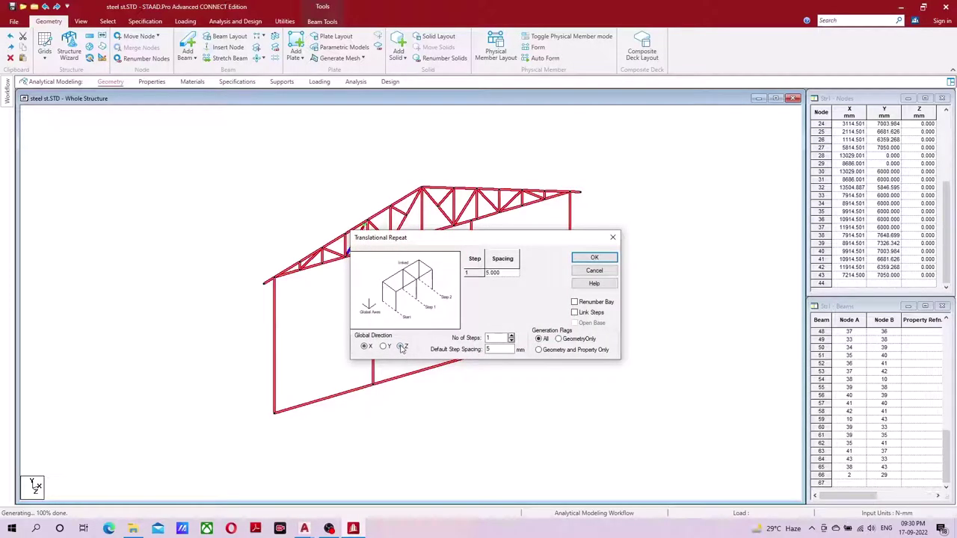
pyautogui.click(402, 347)
pyautogui.doubleClick(494, 338)
pyautogui.click(299, 486)
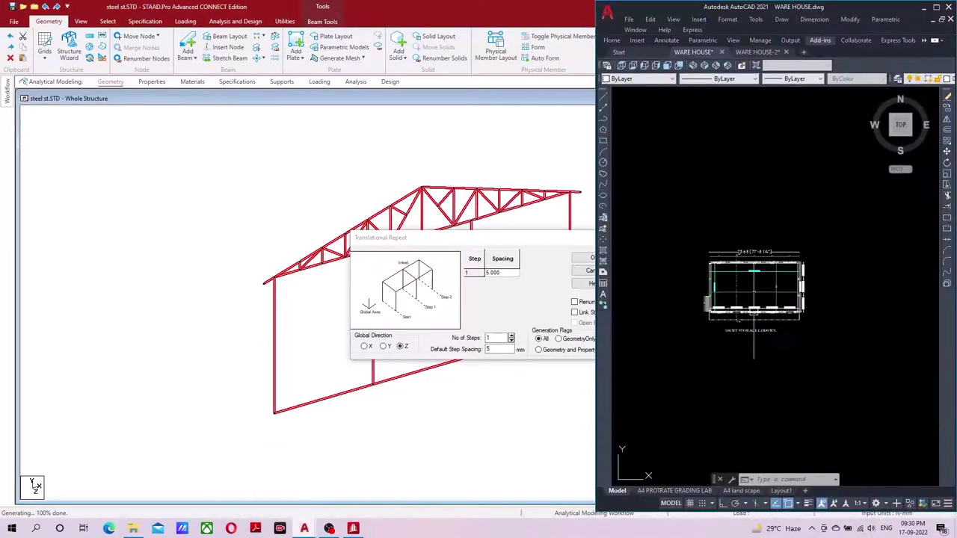
# - Zoom the maximized AutoCAD plan to confirm the 4653 mm bay spacing, then minimize it
pyautogui.scroll(5, 754, 314)
pyautogui.scroll(3, 822, 318)
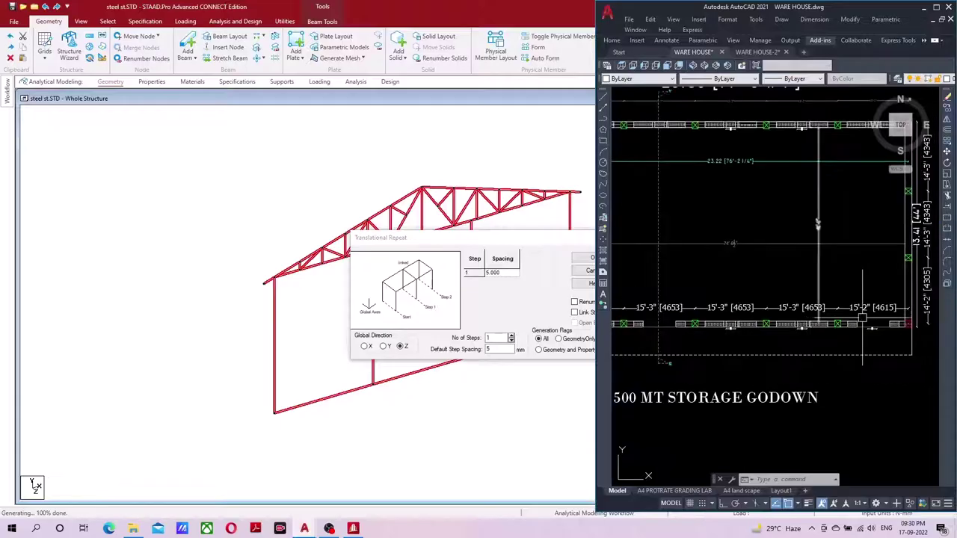
pyautogui.click(935, 7)
pyautogui.scroll(3, 547, 336)
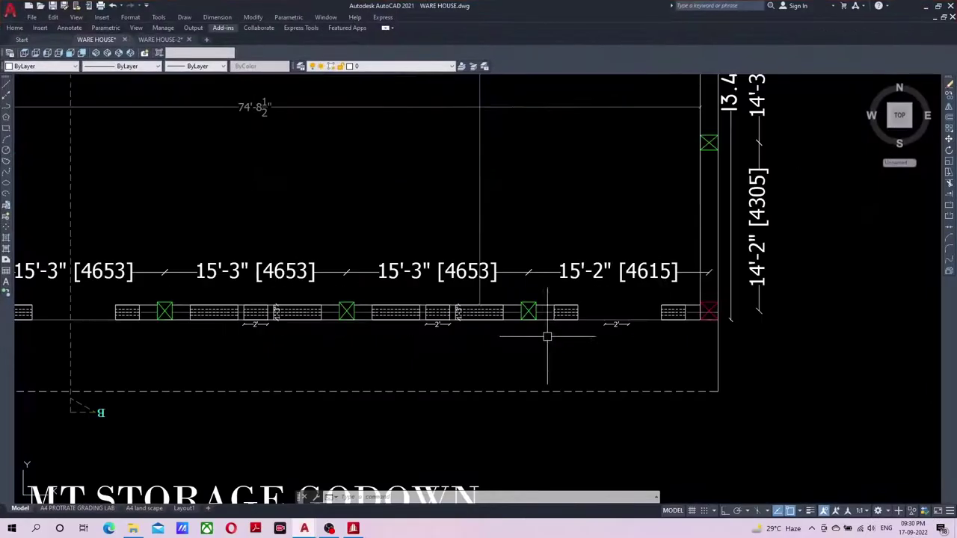
pyautogui.scroll(-1, 673, 325)
pyautogui.scroll(-2, 721, 314)
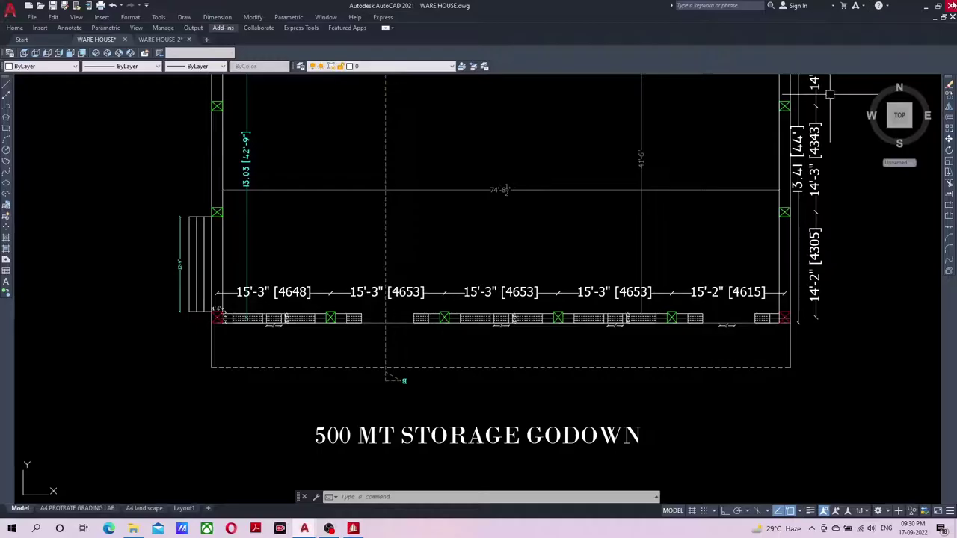
pyautogui.click(926, 6)
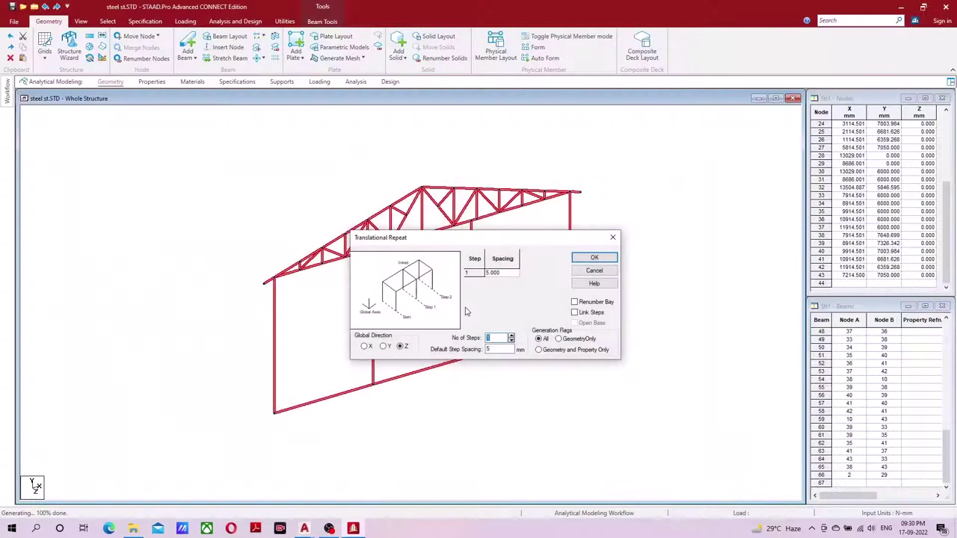
# - Repeat the frame 5 steps along Z at 4653 mm spacing with Link Steps ticked
pyautogui.write('5')
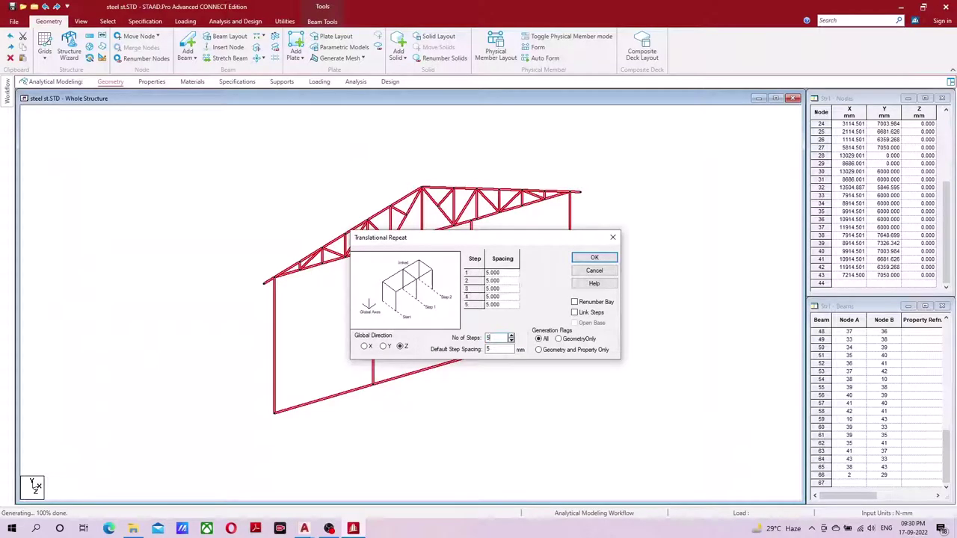
pyautogui.press('Tab')
pyautogui.write('4653')
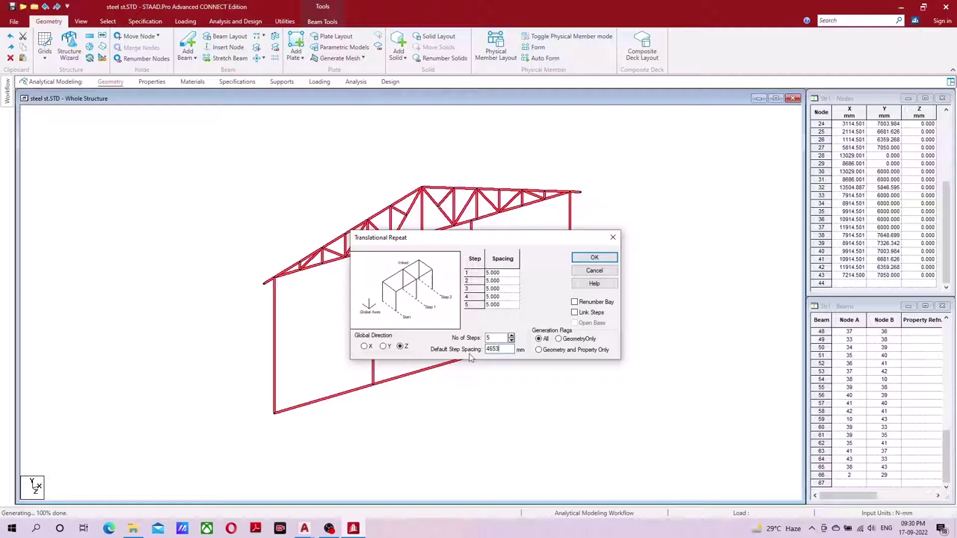
pyautogui.click(499, 289)
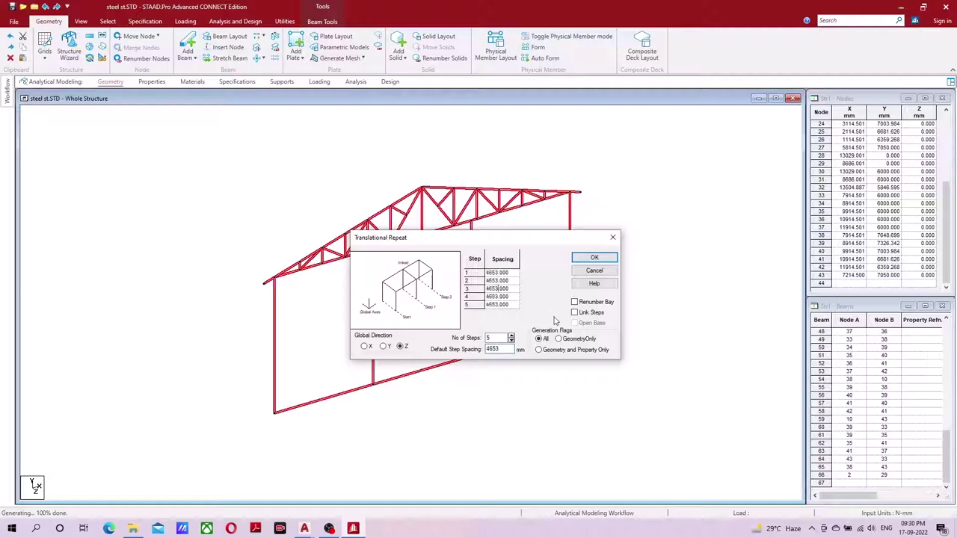
pyautogui.click(589, 313)
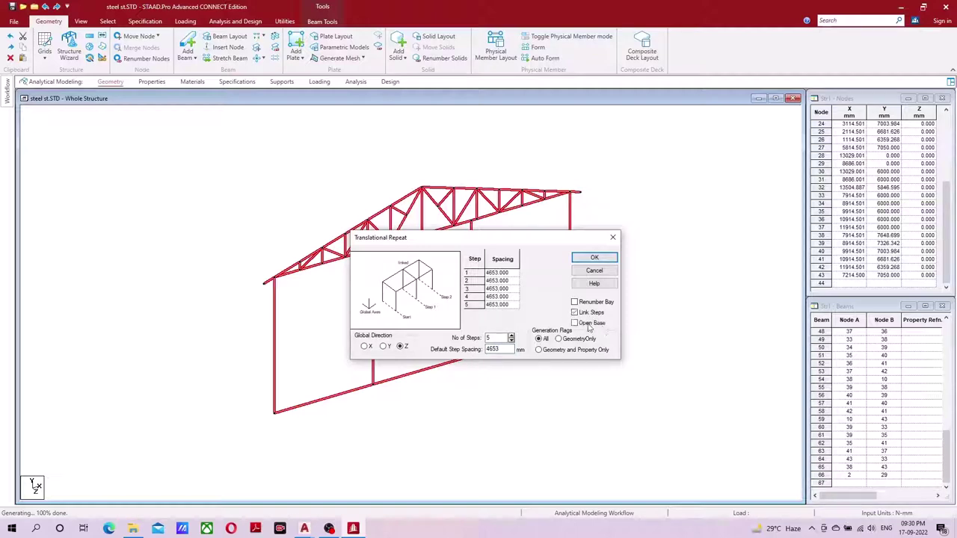
pyautogui.click(594, 258)
pyautogui.scroll(3, 590, 295)
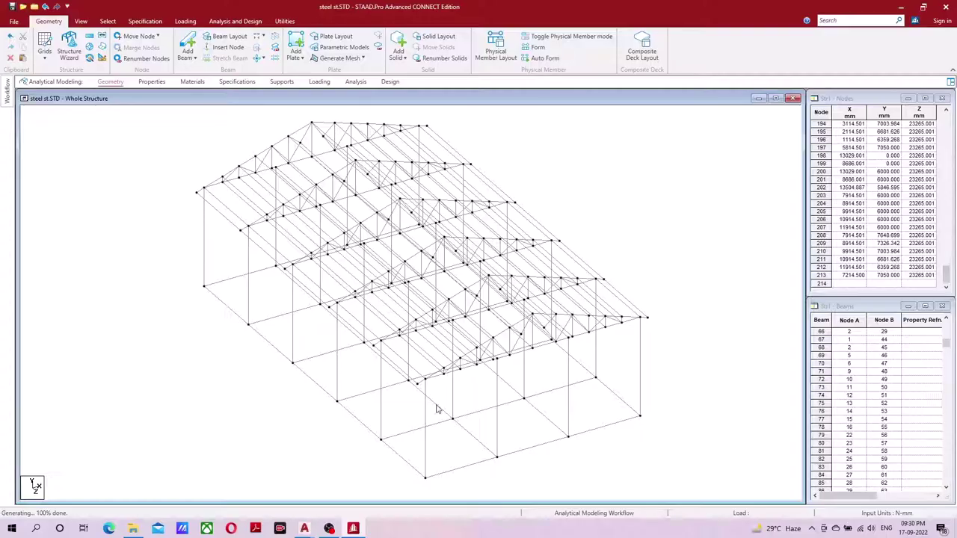
# - Check the AutoCAD warehouse plan's 23.68 [77'-8 1/4"] overall length, then minimize AutoCAD
pyautogui.moveTo(304, 529)
pyautogui.click(276, 479)
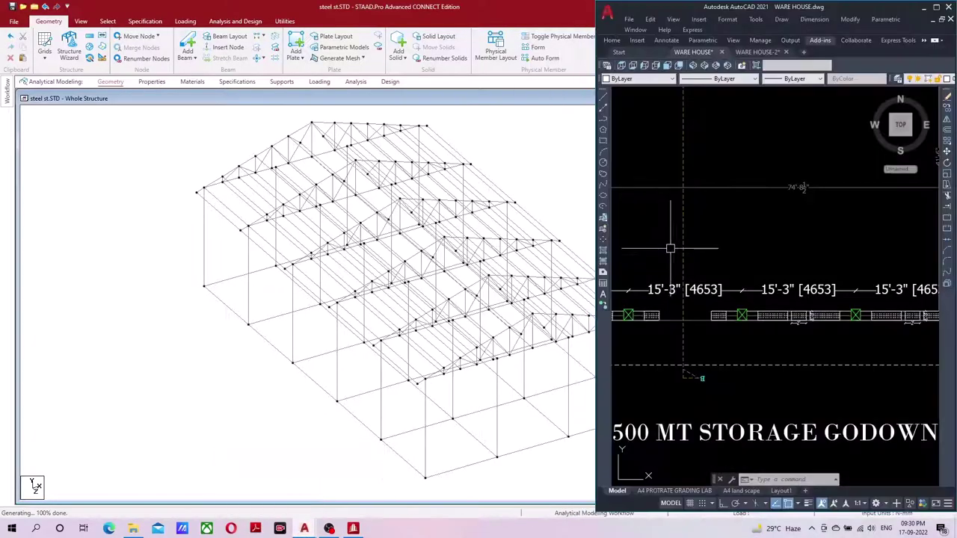
pyautogui.scroll(-4, 670, 249)
pyautogui.scroll(3, 792, 202)
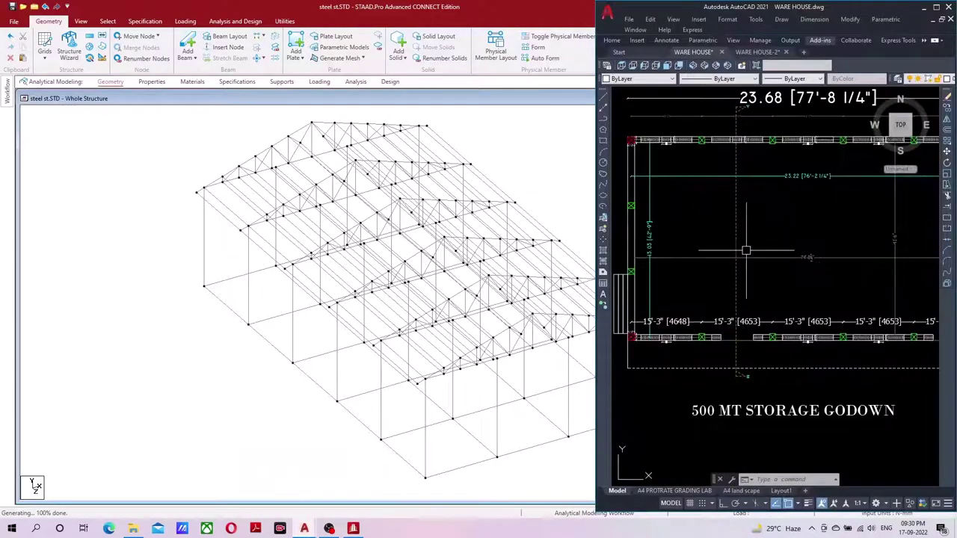
pyautogui.moveTo(859, 220)
pyautogui.mouseDown(button='middle')
pyautogui.moveTo(721, 264)
pyautogui.moveTo(827, 272)
pyautogui.mouseUp(button='middle')
pyautogui.scroll(-3, 710, 263)
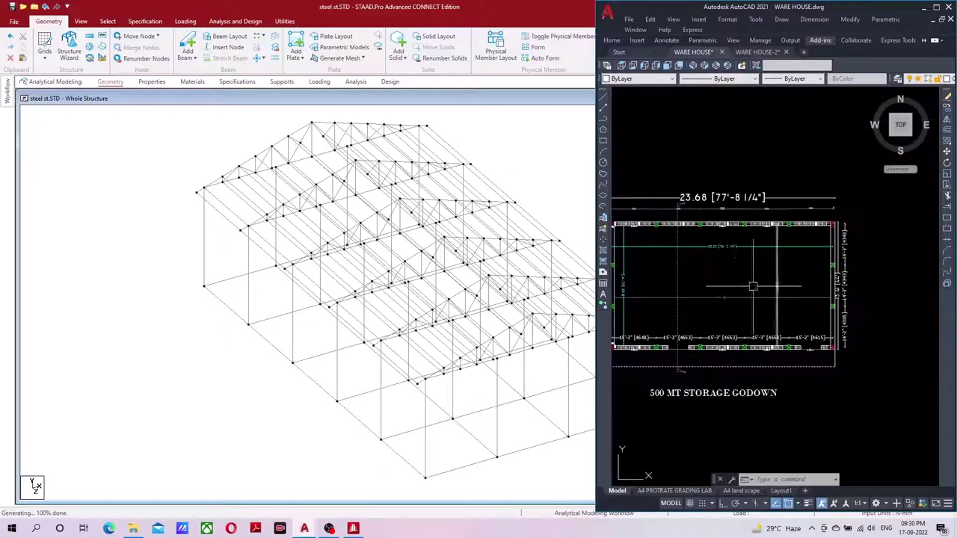
pyautogui.click(924, 7)
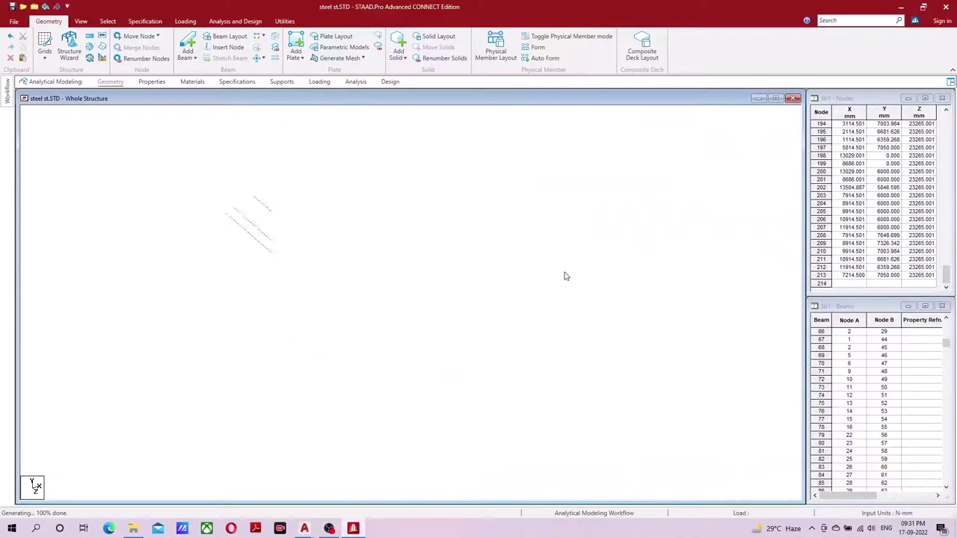
# - In front elevation, select all the frame columns and ground beams, including the right ground beam
pyautogui.click(80, 21)
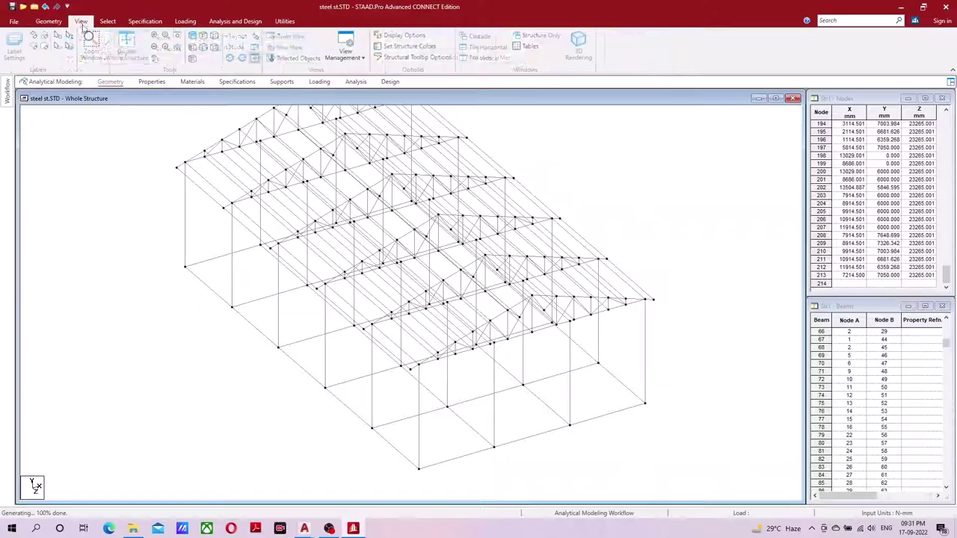
pyautogui.click(204, 46)
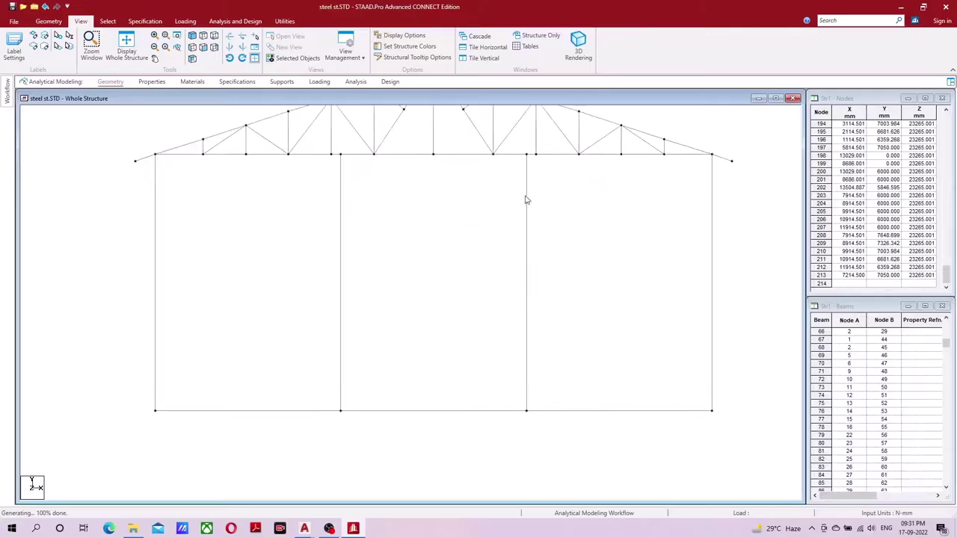
pyautogui.moveTo(592, 164); pyautogui.dragTo(183, 453)
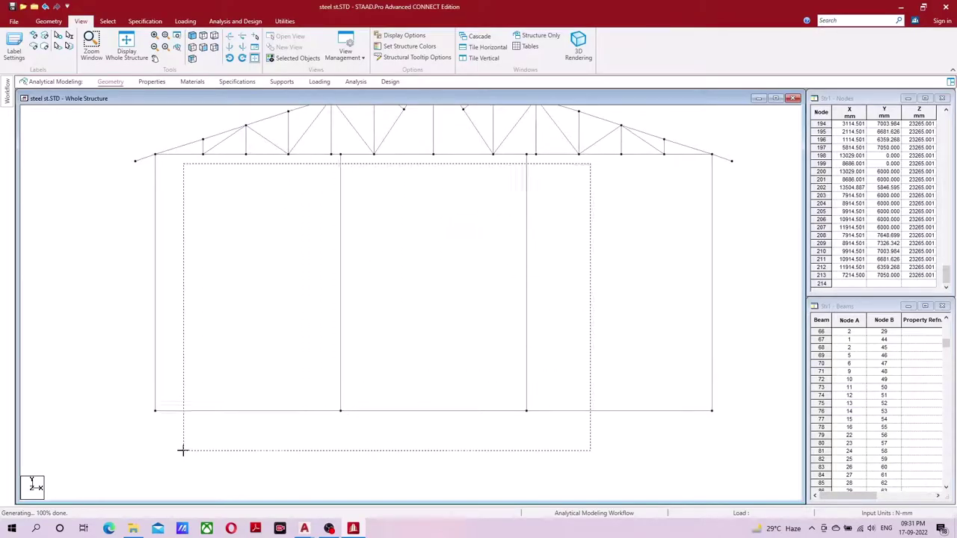
pyautogui.keyDown('ctrl'); pyautogui.moveTo(632, 357); pyautogui.dragTo(514, 453); pyautogui.keyUp('ctrl')
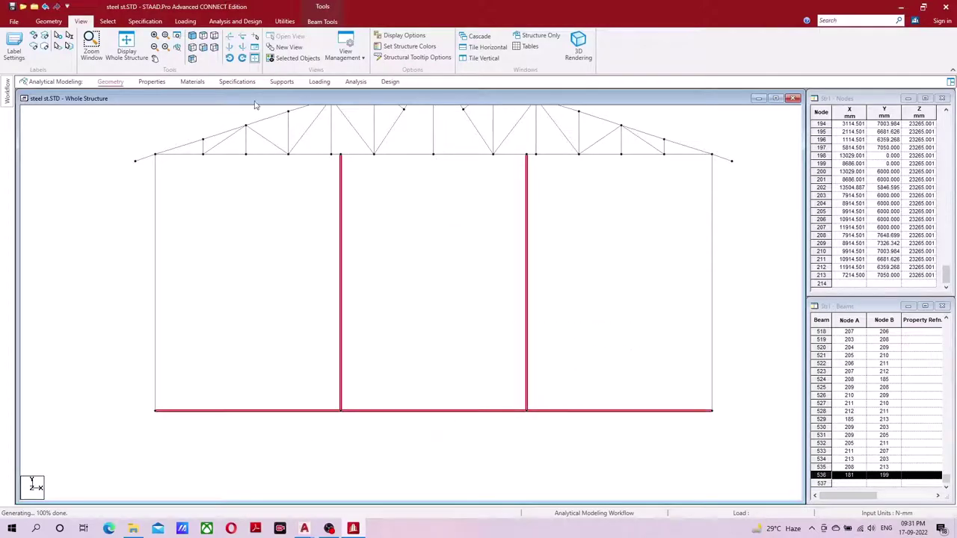
# - In isometric view, deselect the front ground beam, front base beam, corner column and two columns to keep them
pyautogui.click(192, 36)
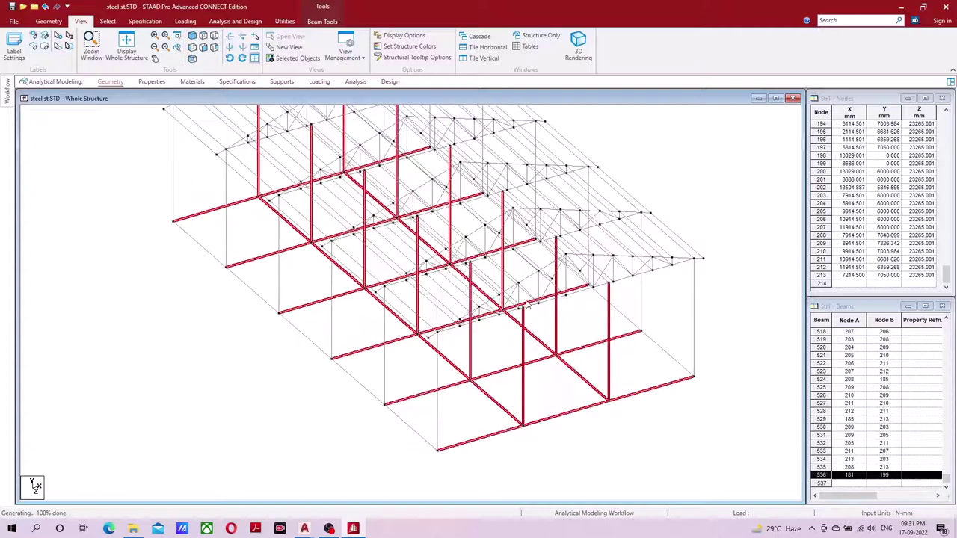
pyautogui.keyDown('ctrl'); pyautogui.click(499, 446); pyautogui.keyUp('ctrl')
pyautogui.keyDown('ctrl'); pyautogui.click(528, 410); pyautogui.keyUp('ctrl')
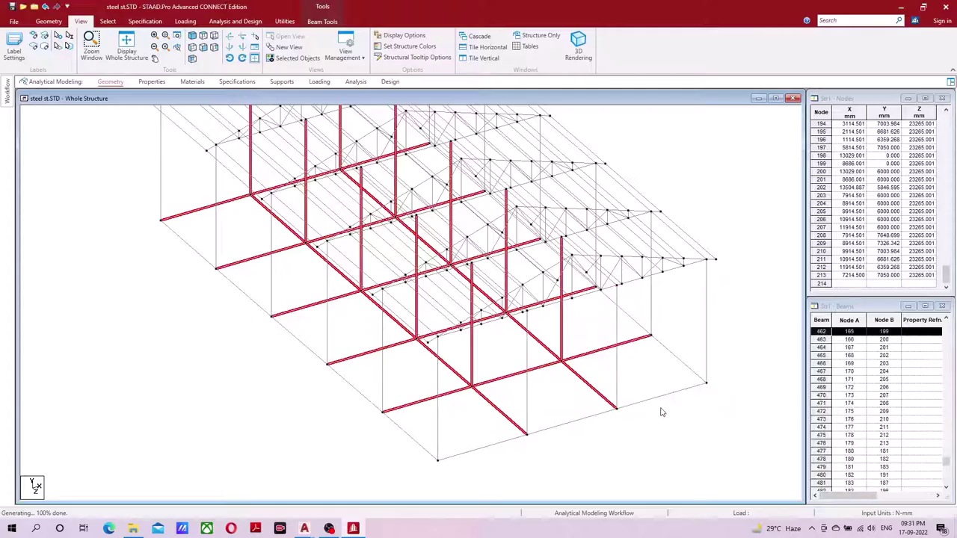
pyautogui.keyDown('shift'); pyautogui.moveTo(663, 413); pyautogui.dragTo(573, 460, button='middle'); pyautogui.keyUp('shift')
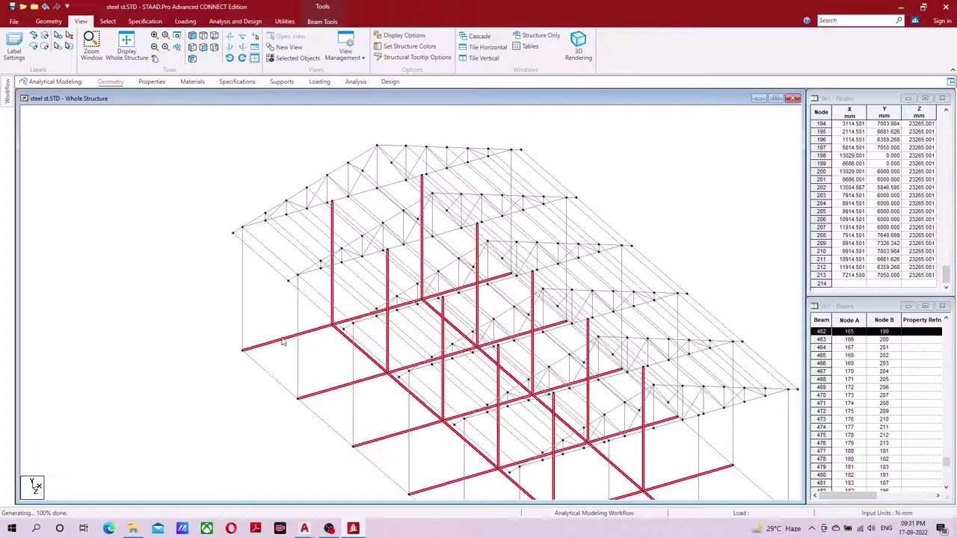
pyautogui.keyDown('ctrl'); pyautogui.click(283, 341); pyautogui.keyUp('ctrl')
pyautogui.keyDown('ctrl'); pyautogui.click(333, 293); pyautogui.keyUp('ctrl')
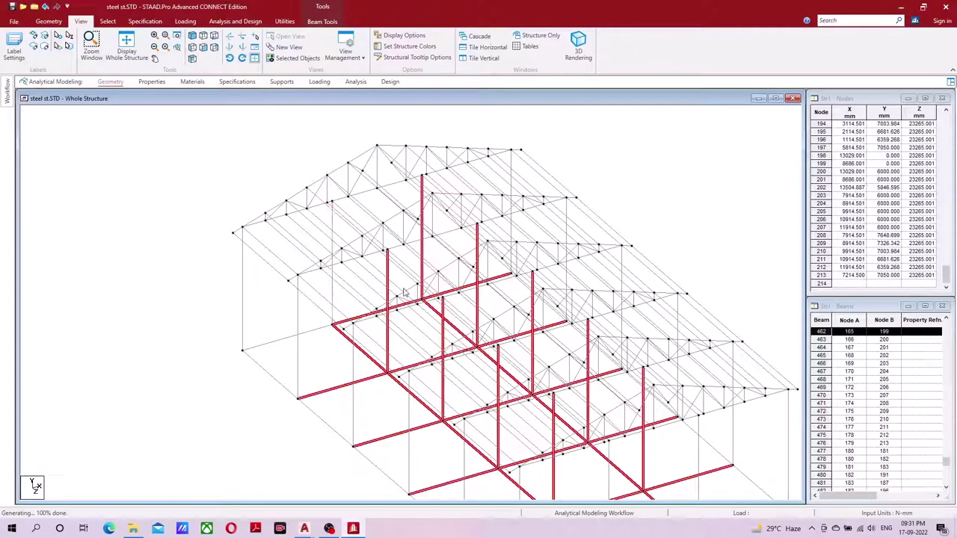
pyautogui.keyDown('ctrl'); pyautogui.click(423, 253); pyautogui.keyUp('ctrl')
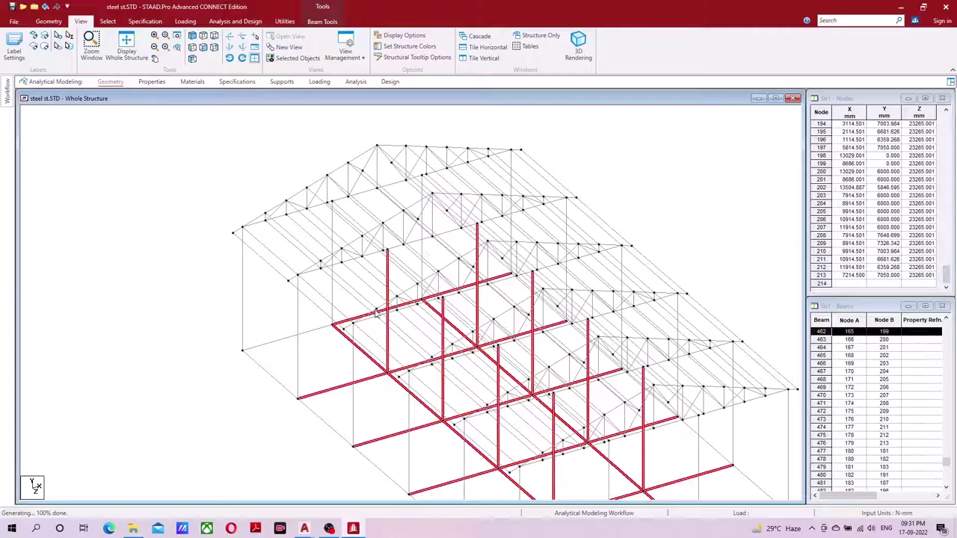
# - Deselect two more edge base beams so they are kept
pyautogui.press('Up')
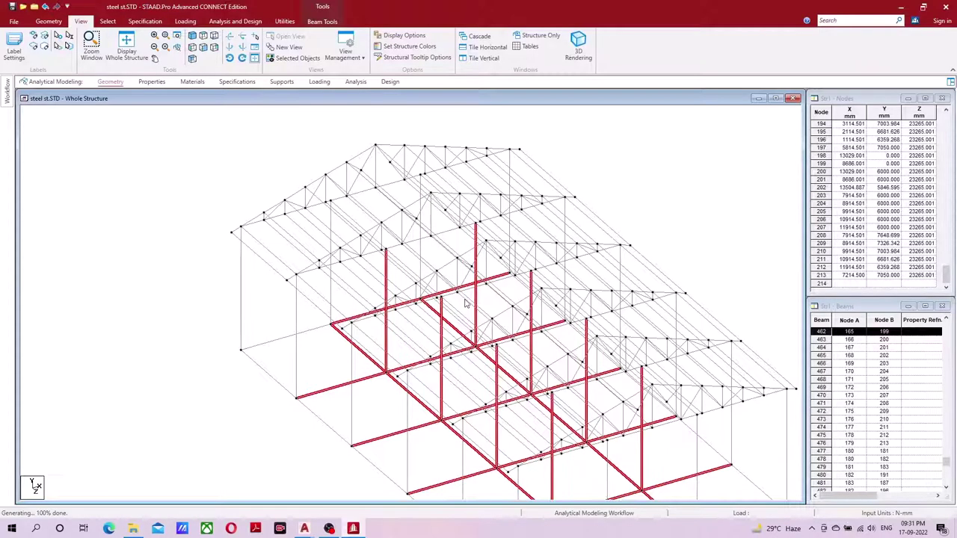
pyautogui.press('Up')
pyautogui.press('Up')
pyautogui.press('Down')
pyautogui.press('Down')
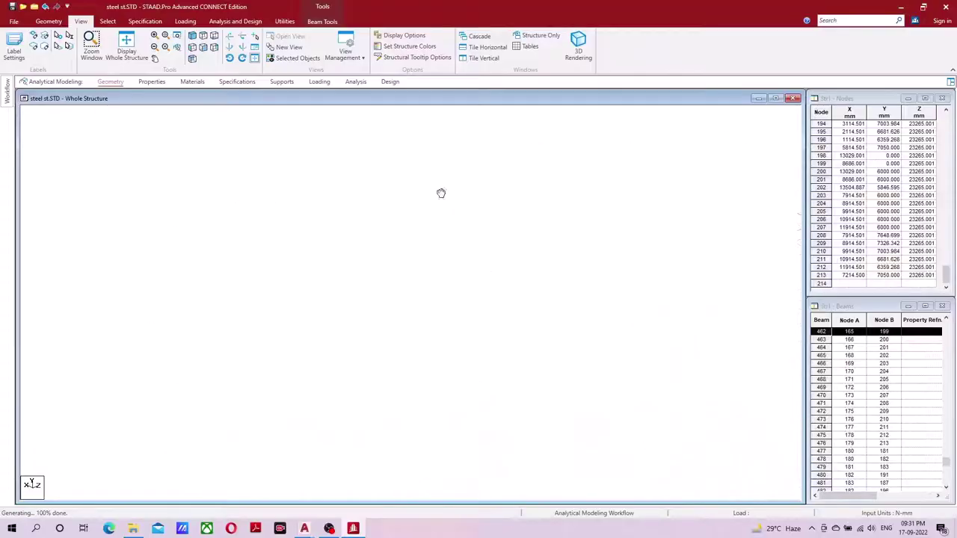
pyautogui.keyDown('ctrl'); pyautogui.click(266, 357); pyautogui.keyUp('ctrl')
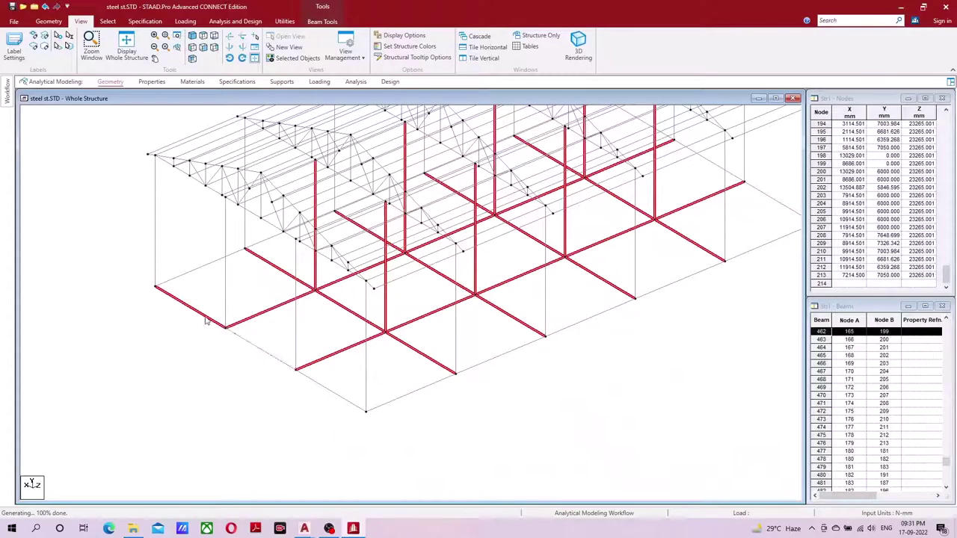
pyautogui.keyDown('ctrl'); pyautogui.click(207, 320); pyautogui.keyUp('ctrl')
pyautogui.scroll(-3, 425, 337)
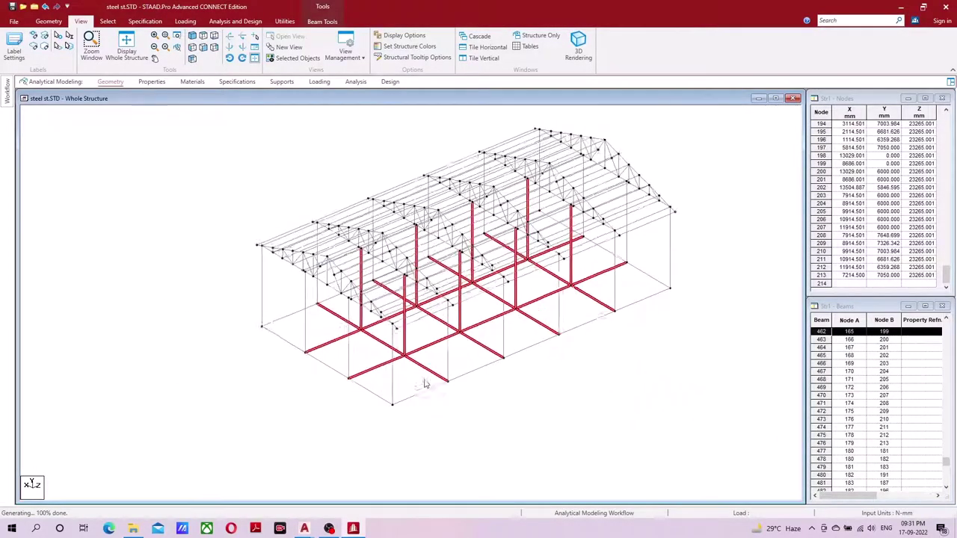
pyautogui.scroll(1, 425, 384)
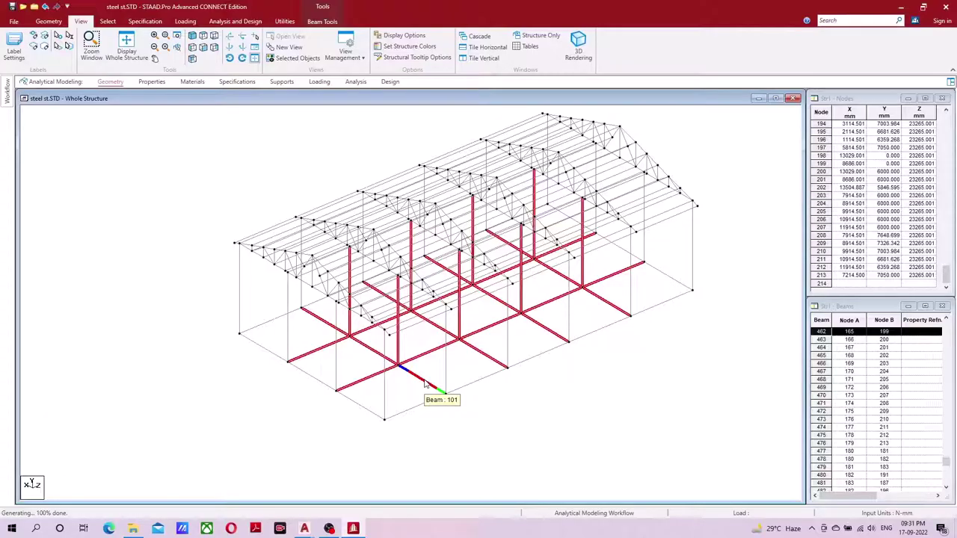
# - Delete the 30 selected stray beams and their orphan nodes, then rotate the model
pyautogui.press('Delete')
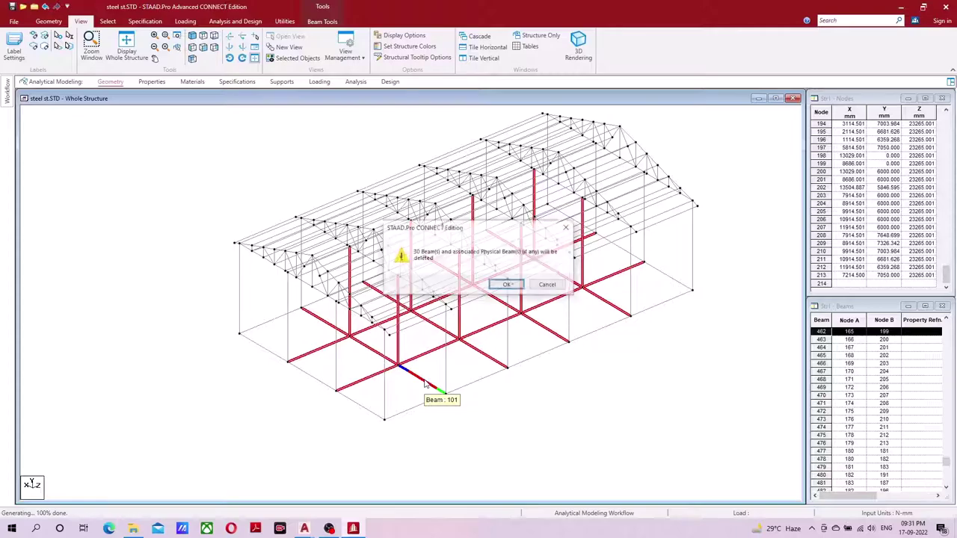
pyautogui.press('Return')
pyautogui.press('Return')
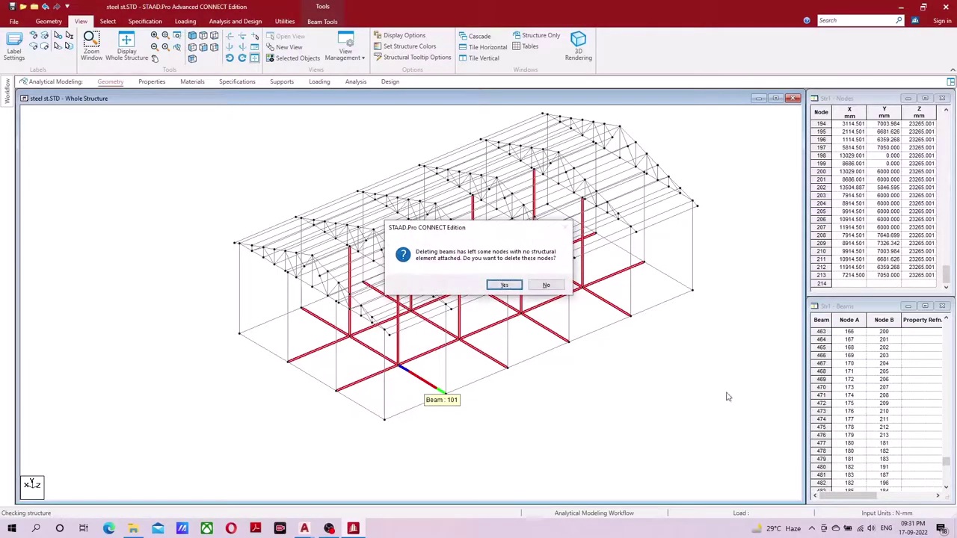
pyautogui.click(506, 287)
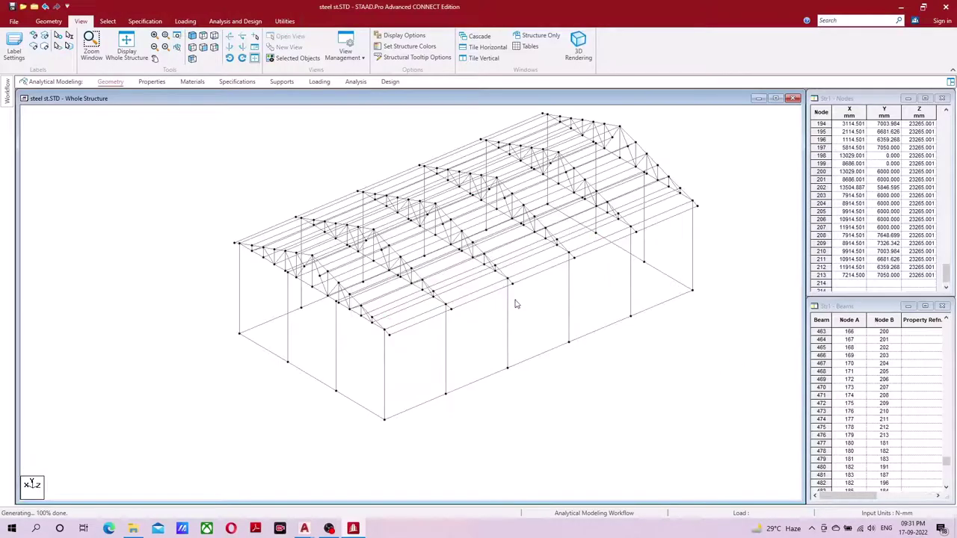
pyautogui.scroll(-2, 513, 302)
pyautogui.scroll(-1, 523, 336)
pyautogui.press('Right')
pyautogui.press('Right')
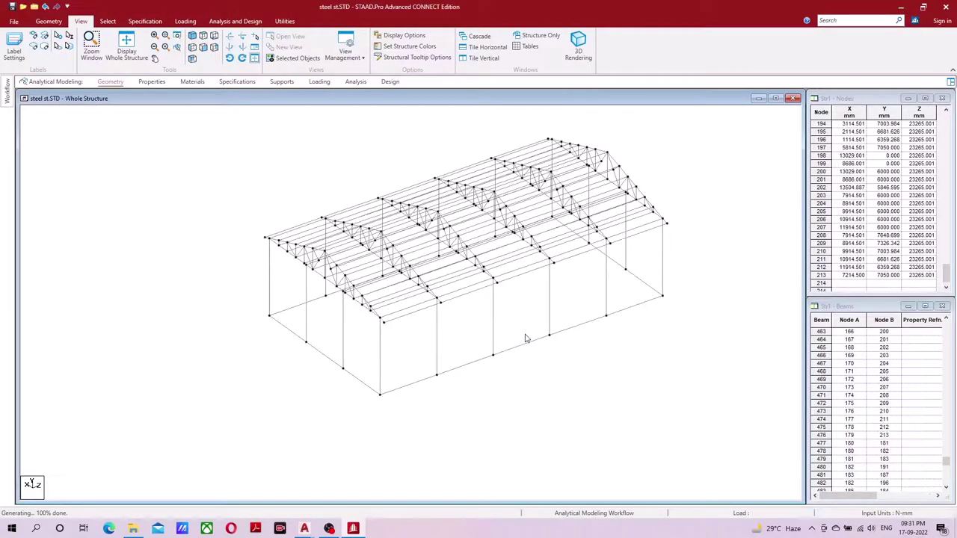
pyautogui.press('Right')
pyautogui.press('Right')
pyautogui.press('Right')
pyautogui.press('Right')
pyautogui.press('Right')
pyautogui.press('Right')
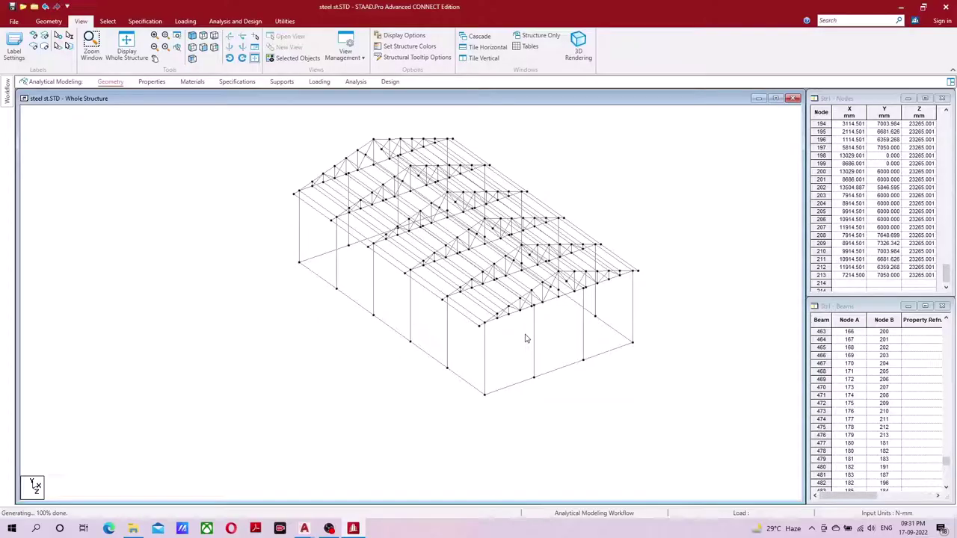
# - Create a fixed support definition, Support 2, and select it for assignment
pyautogui.click(282, 81)
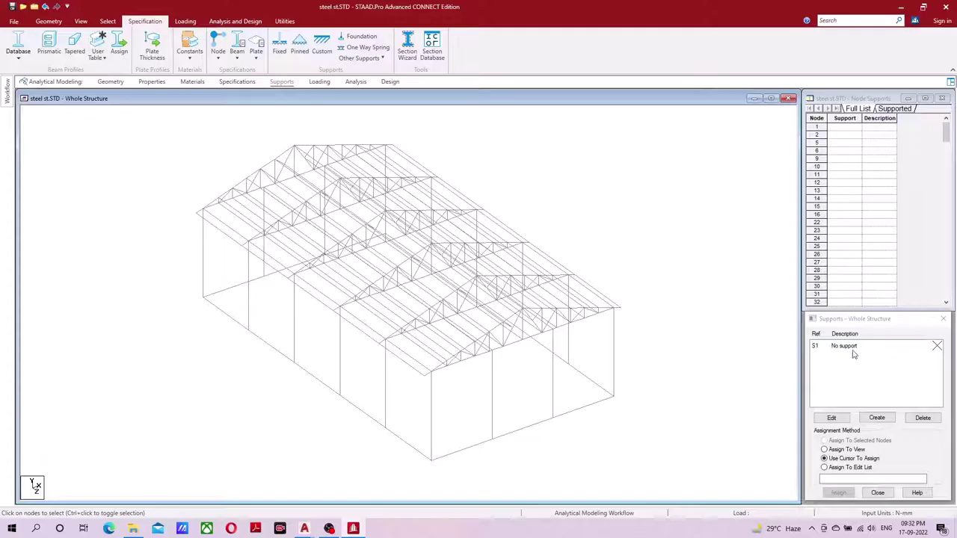
pyautogui.click(882, 416)
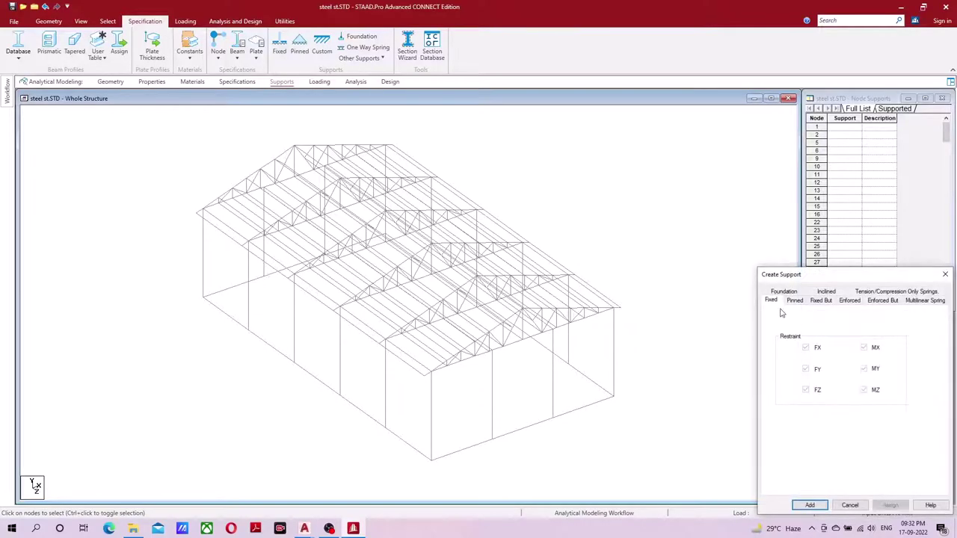
pyautogui.click(810, 506)
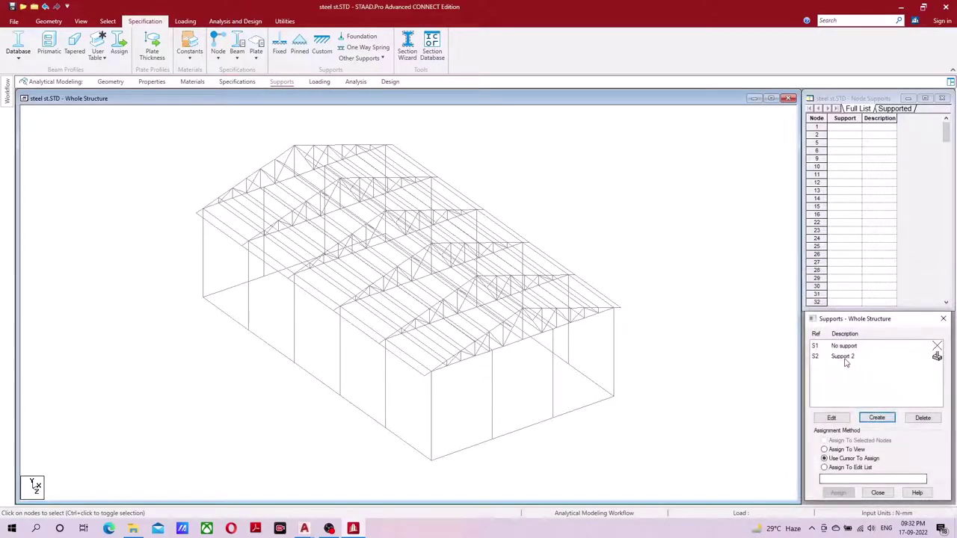
pyautogui.click(845, 357)
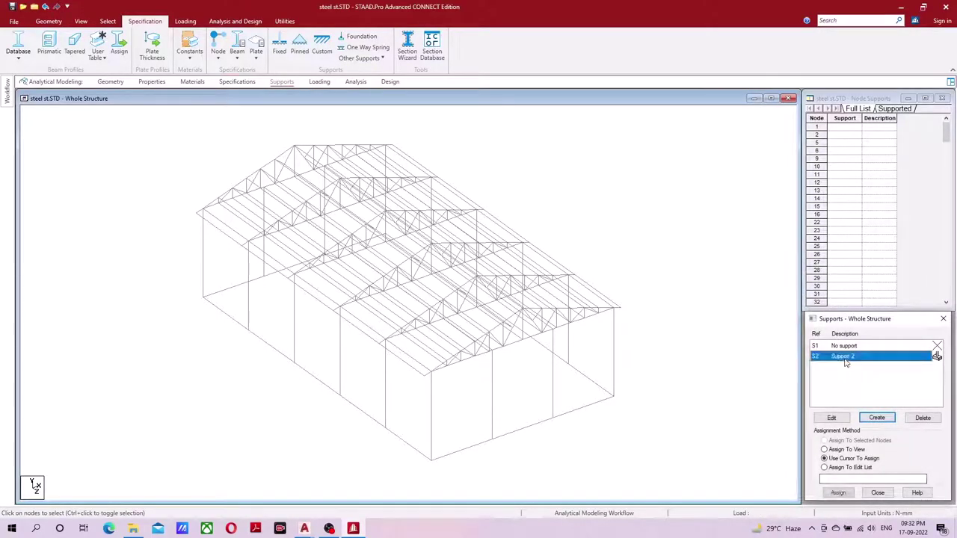
# - Assign Support 2 to all column base nodes selected in front elevation
pyautogui.click(84, 24)
pyautogui.click(199, 46)
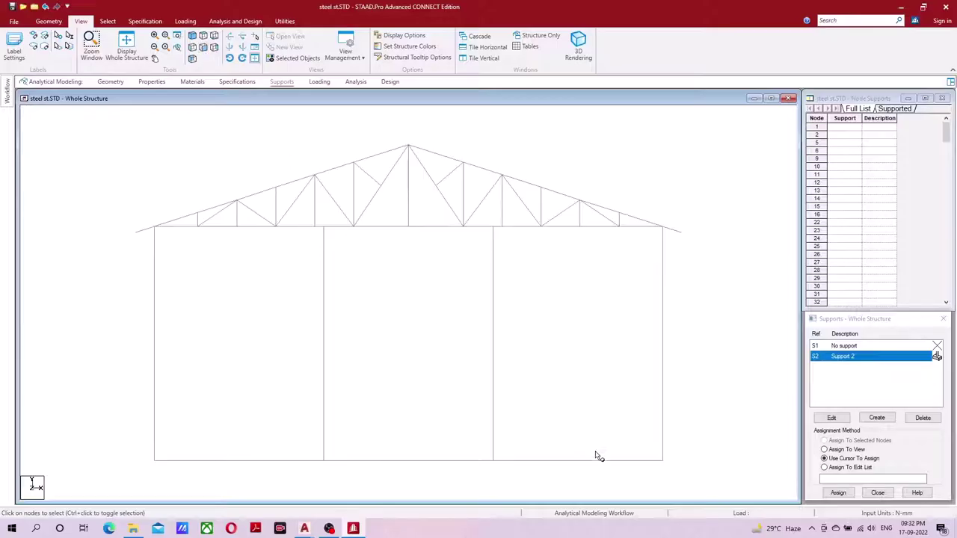
pyautogui.moveTo(685, 430); pyautogui.dragTo(147, 480)
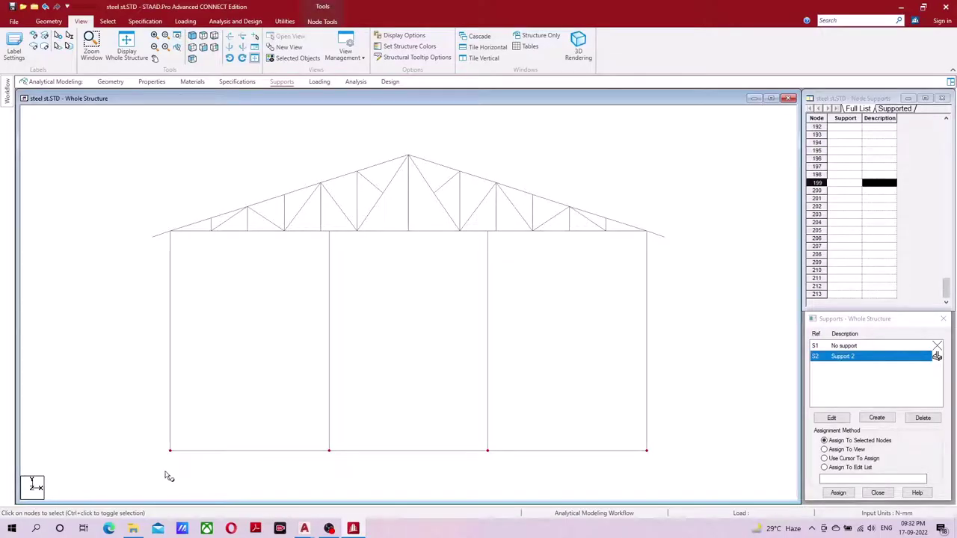
pyautogui.click(193, 36)
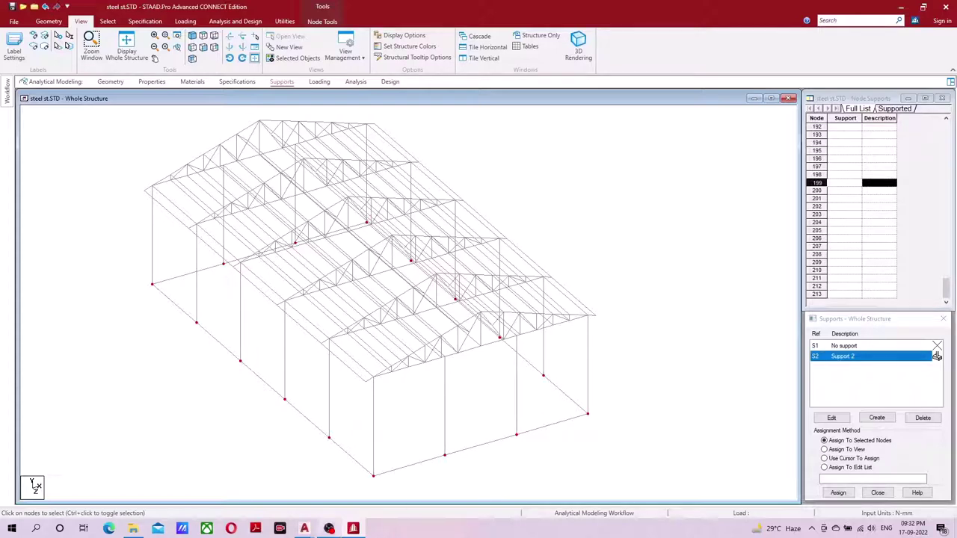
pyautogui.click(837, 494)
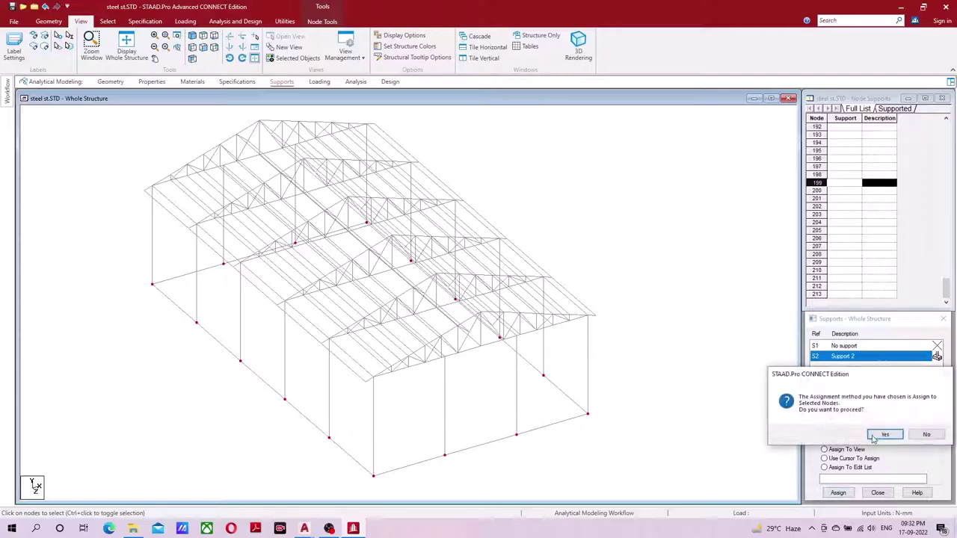
pyautogui.click(885, 436)
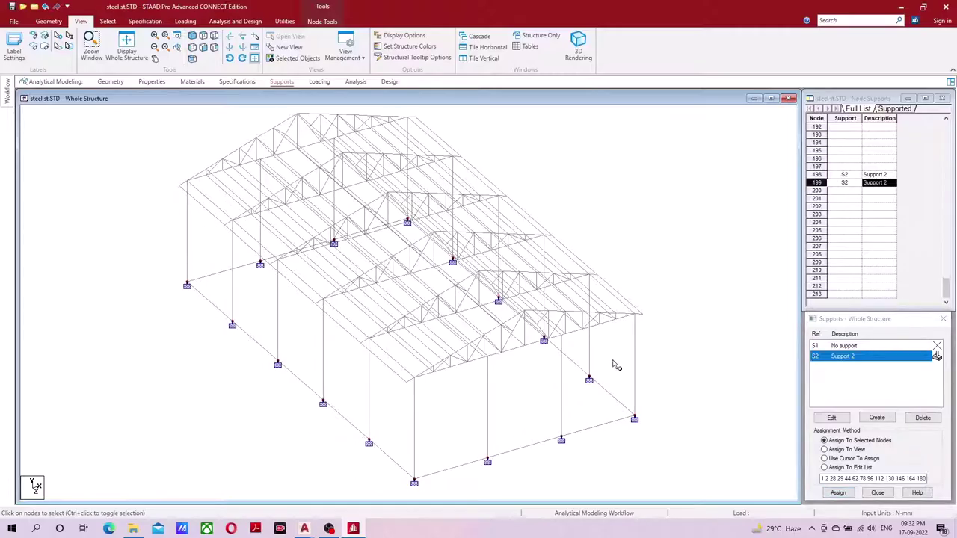
pyautogui.click(668, 295)
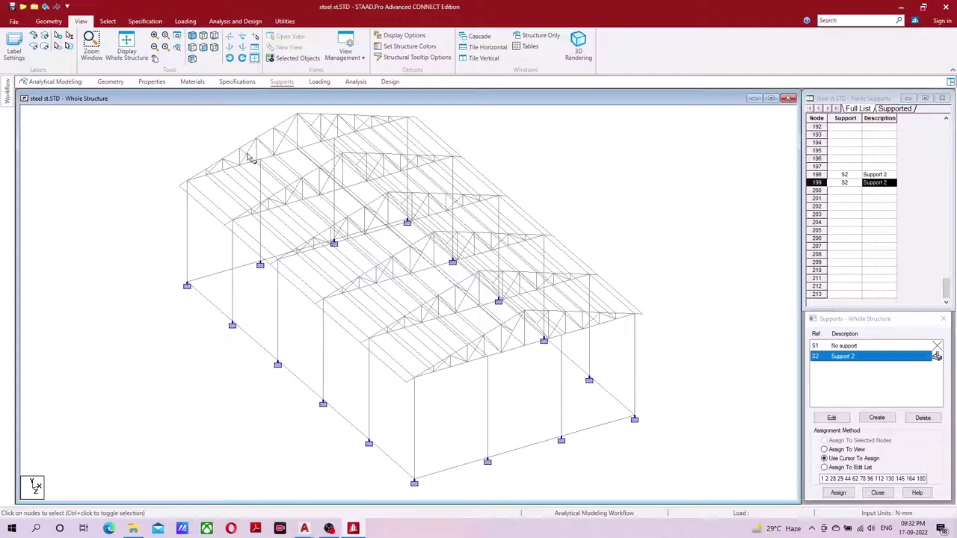
# - Define a 300 × 300 mm rectangular concrete section (Rect 0.30x0.30)
pyautogui.click(152, 82)
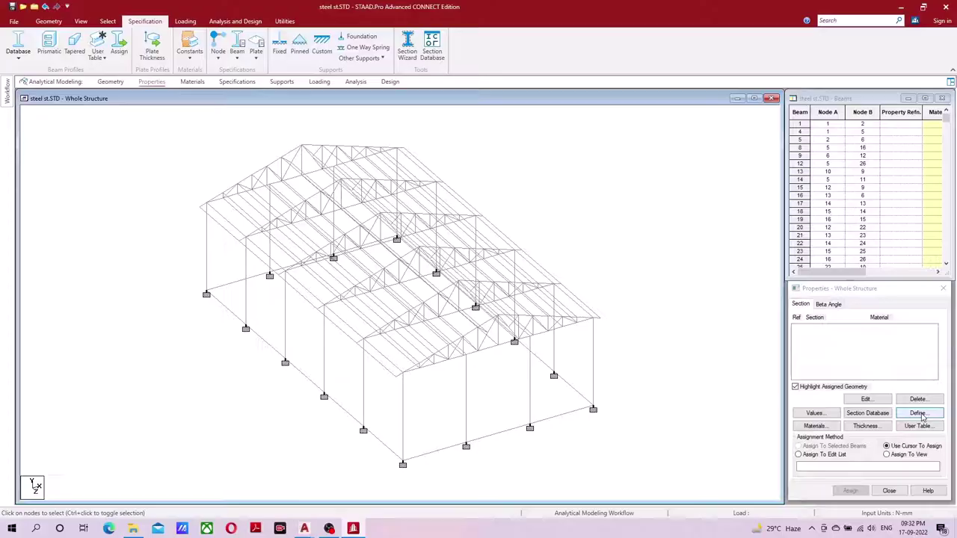
pyautogui.click(918, 413)
pyautogui.moveTo(487, 198); pyautogui.dragTo(684, 138)
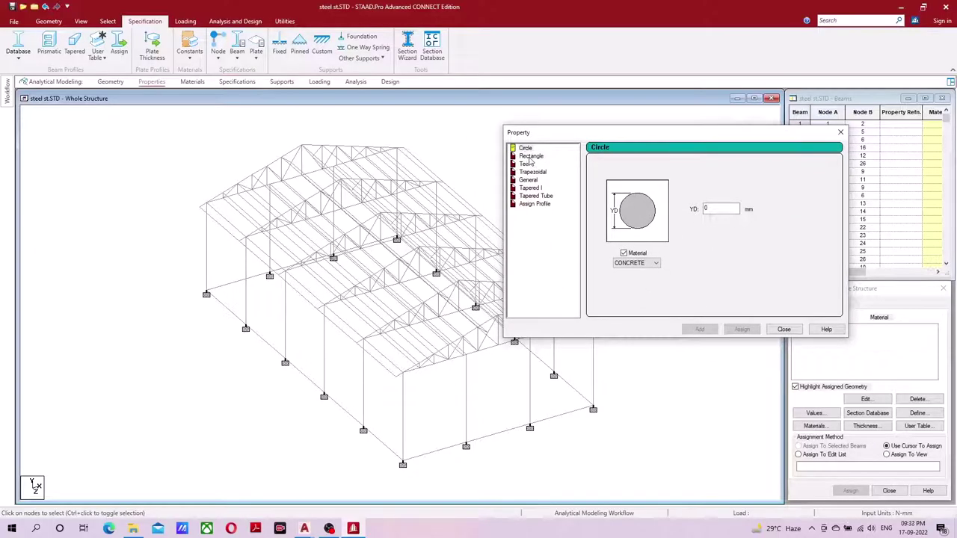
pyautogui.click(530, 156)
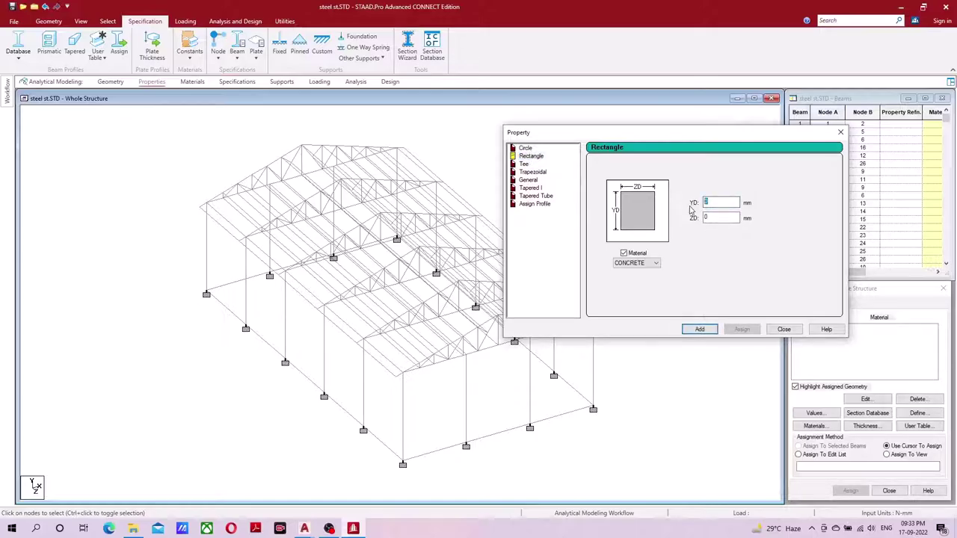
pyautogui.write('300')
pyautogui.click(717, 218)
pyautogui.write('3')
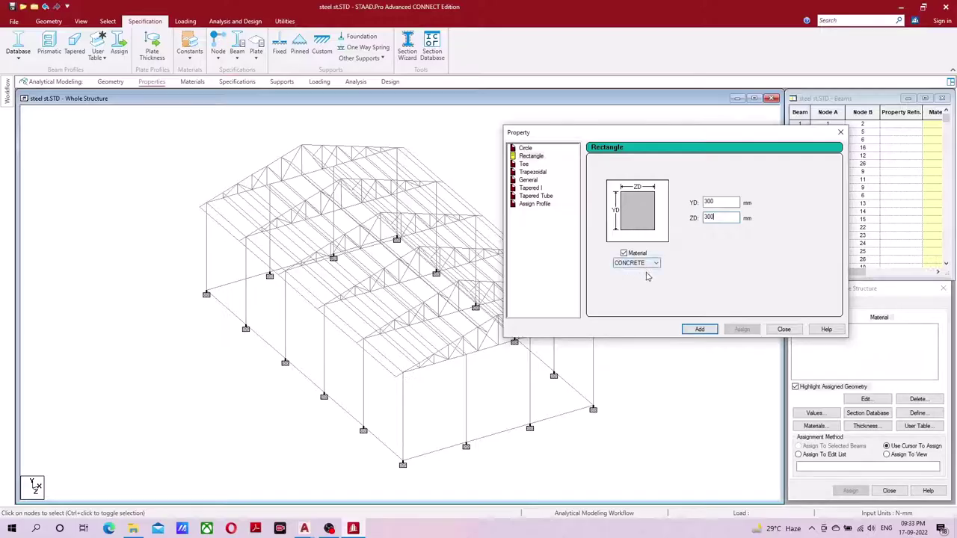
pyautogui.click(699, 330)
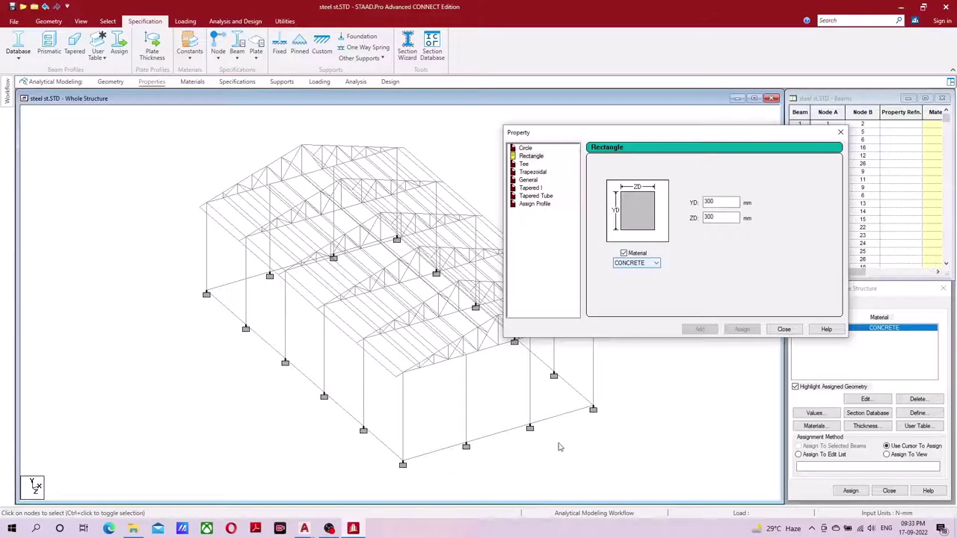
# - Add a second rectangular section with YD 350 and ZD 250, then close the dialog
pyautogui.doubleClick(719, 201)
pyautogui.write('350')
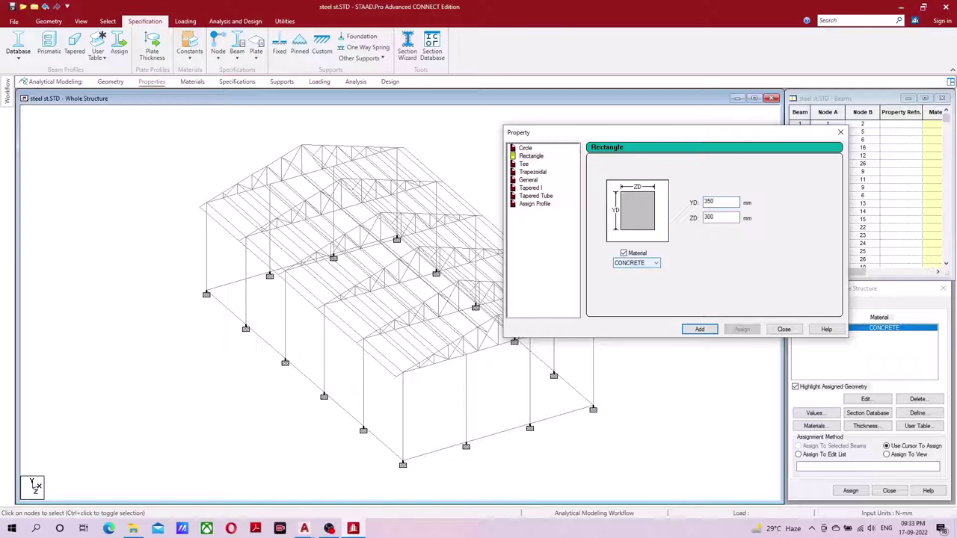
pyautogui.doubleClick(710, 218)
pyautogui.write('250')
pyautogui.click(700, 331)
pyautogui.click(784, 330)
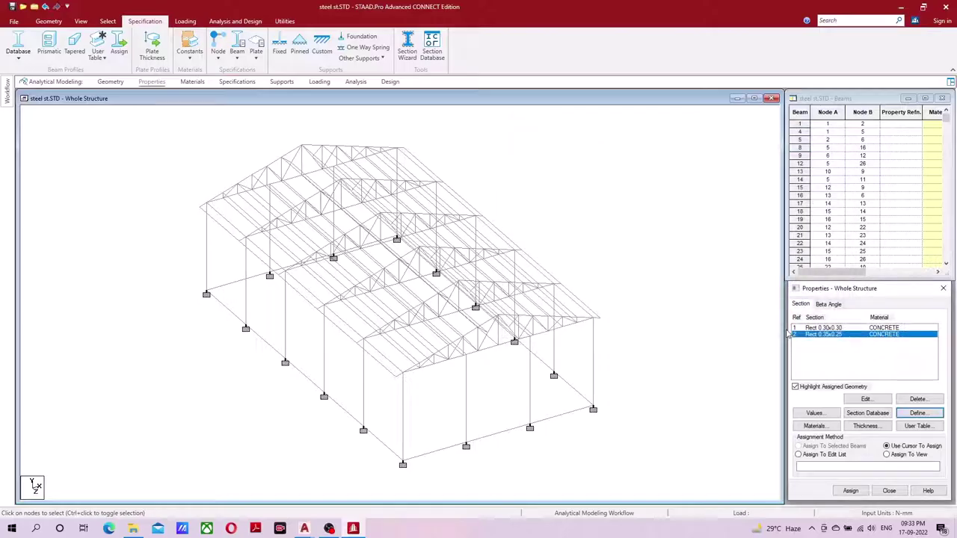
# - Assign Rect 0.30x0.30 (R1) to all columns, window-selected in front view
pyautogui.click(830, 327)
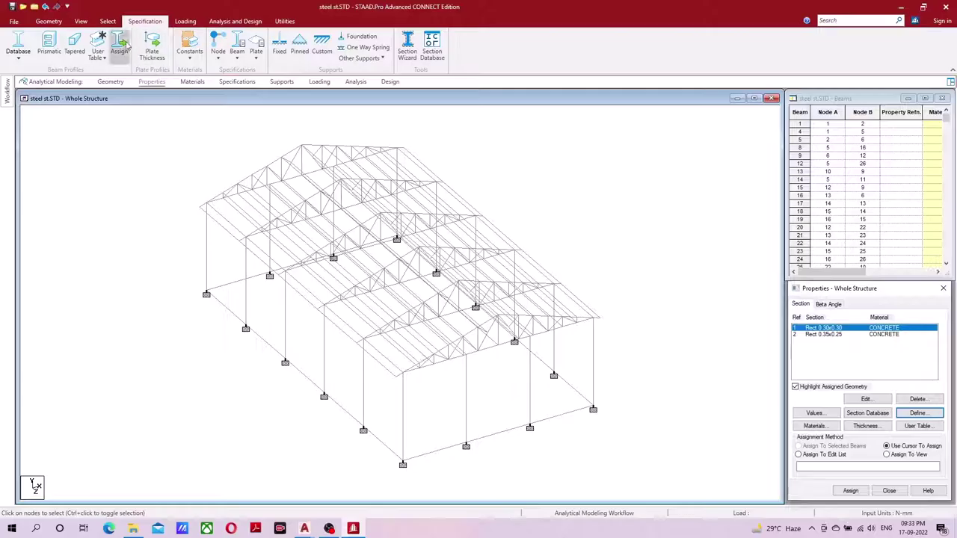
pyautogui.click(82, 23)
pyautogui.click(203, 46)
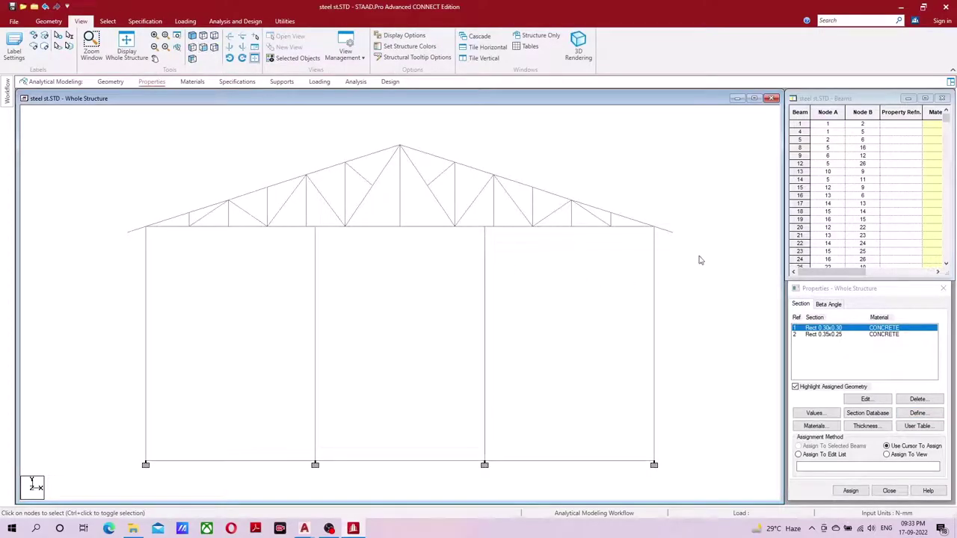
pyautogui.moveTo(700, 258); pyautogui.dragTo(112, 405)
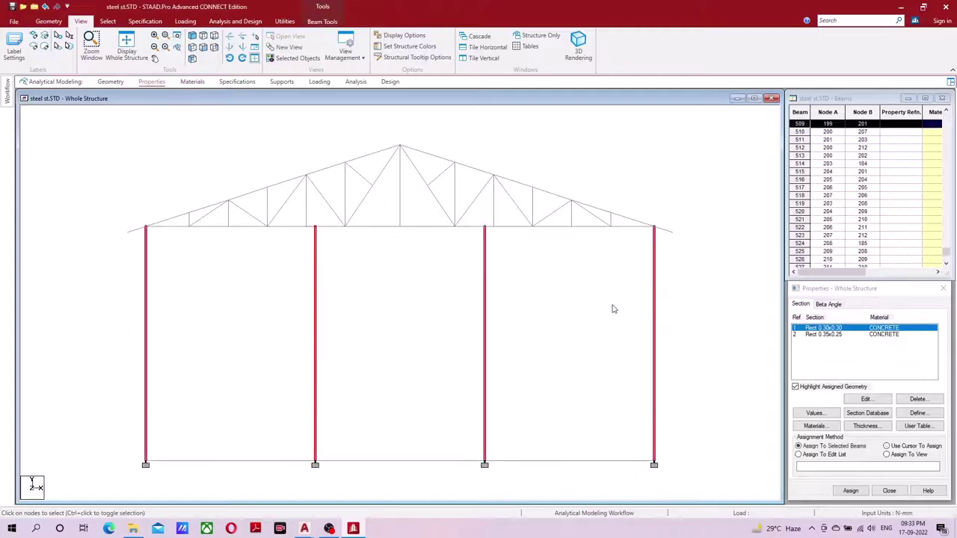
pyautogui.click(192, 36)
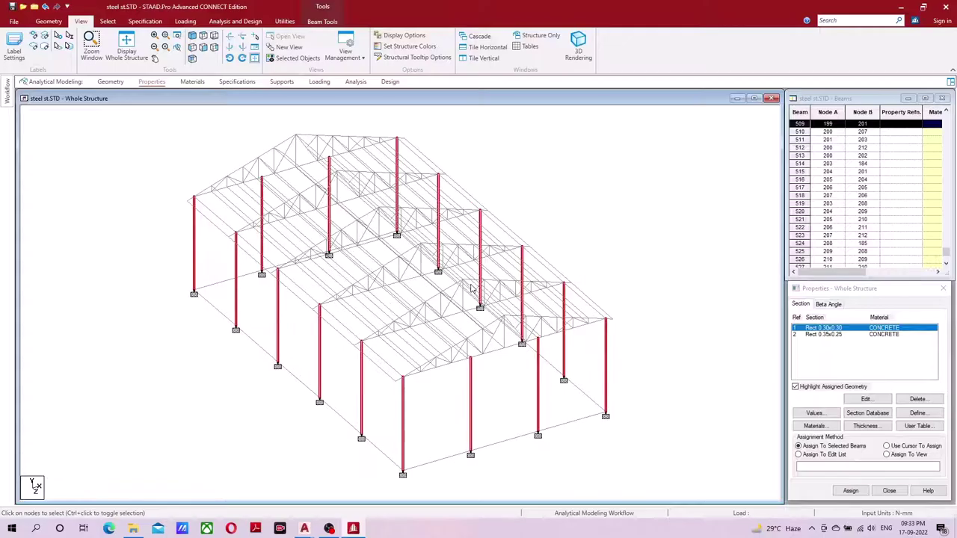
pyautogui.scroll(1, 471, 290)
pyautogui.scroll(1, 472, 291)
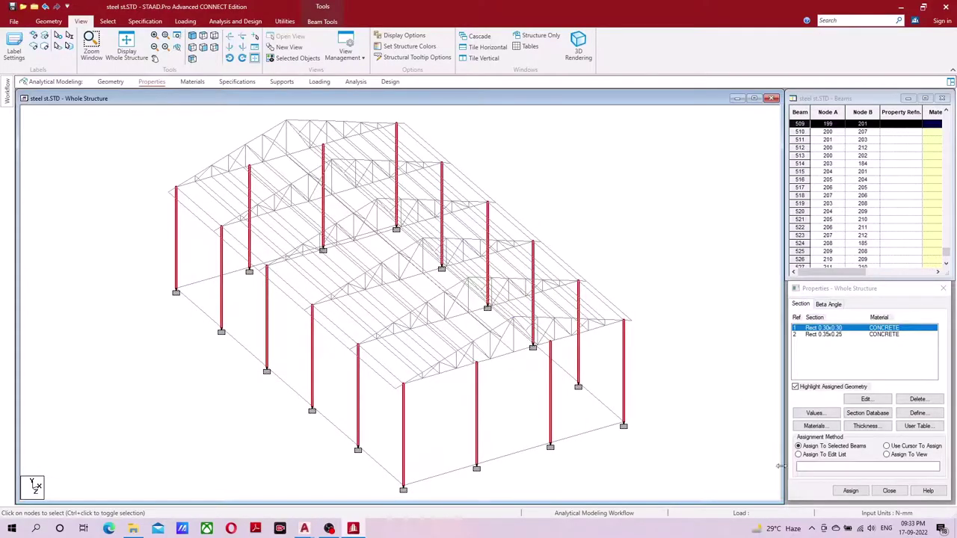
pyautogui.click(850, 492)
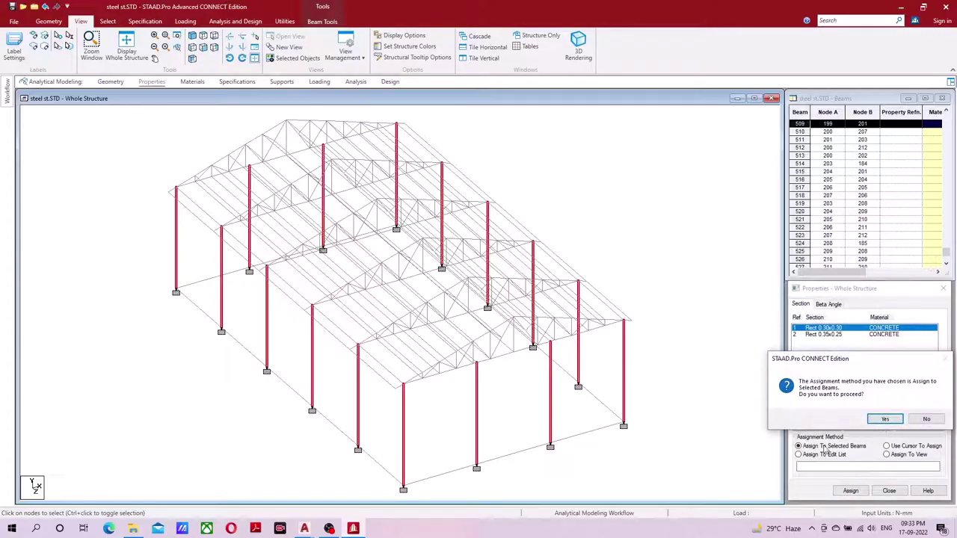
pyautogui.click(884, 418)
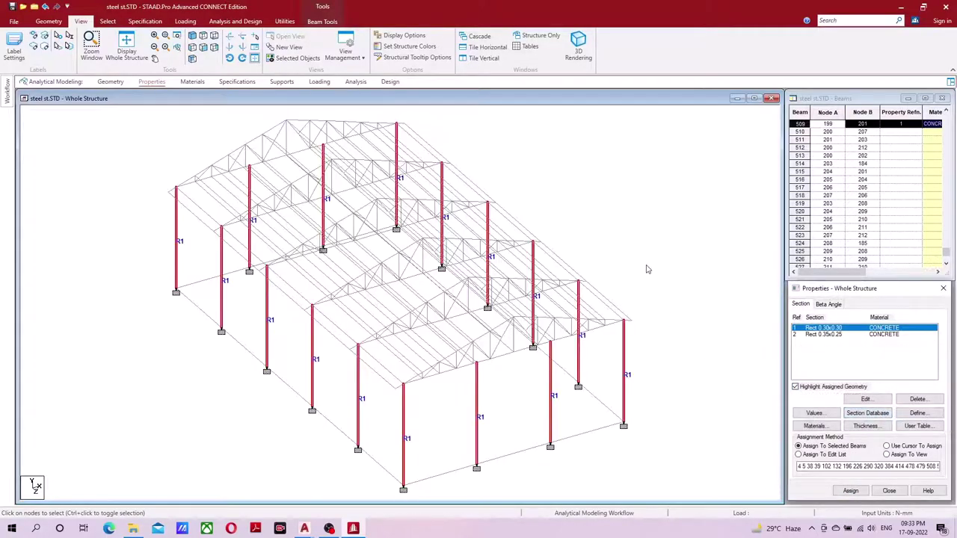
pyautogui.click(648, 270)
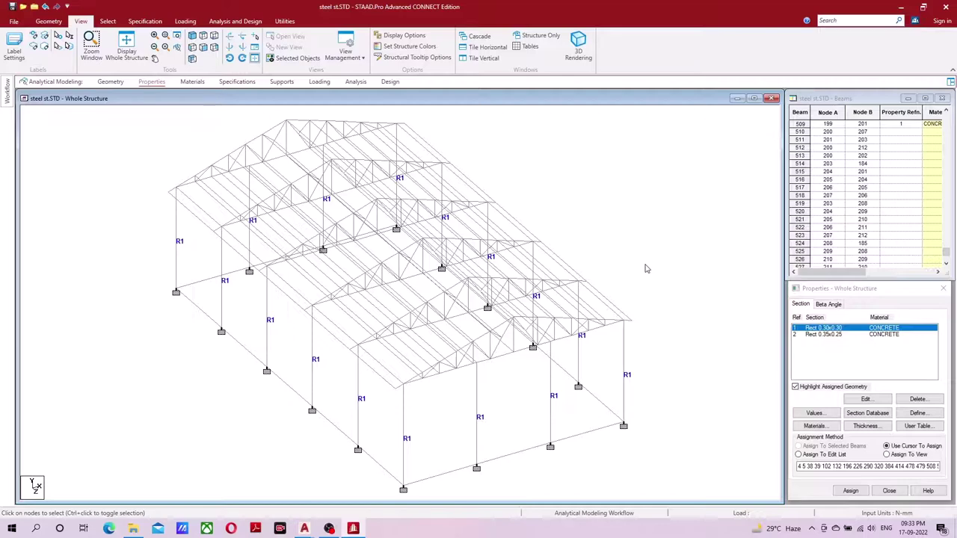
pyautogui.click(869, 331)
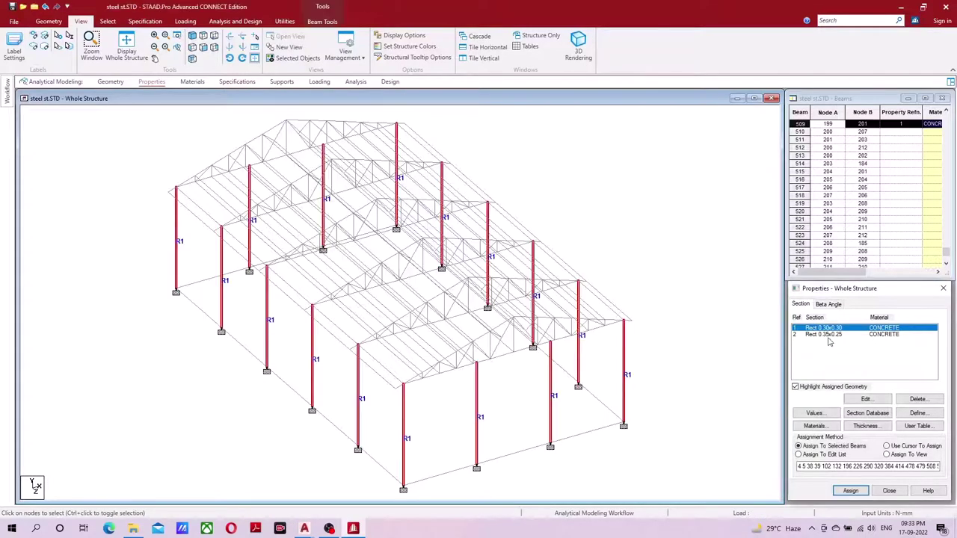
pyautogui.click(826, 334)
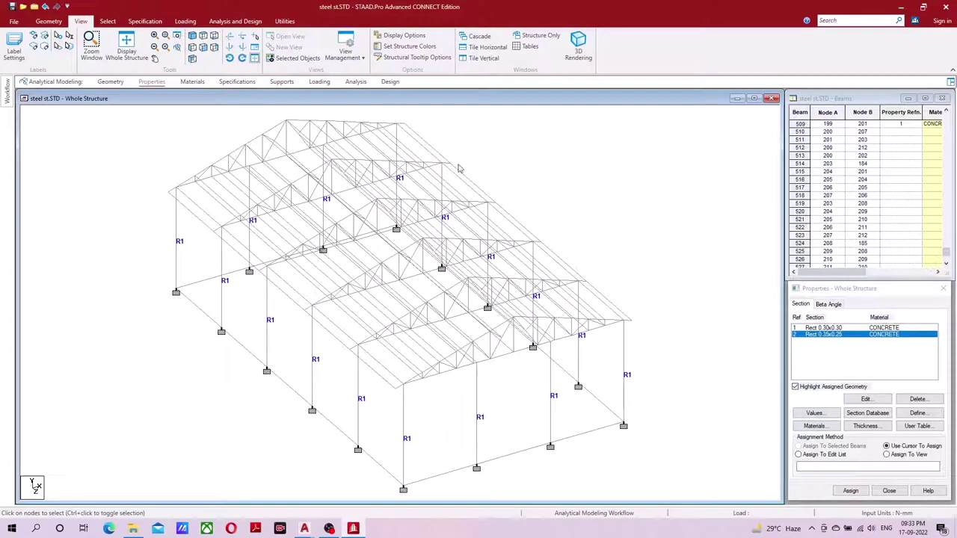
# - Assign Rect 0.35x0.25 (R2) to the base beams, window-selected in front elevation
pyautogui.click(204, 48)
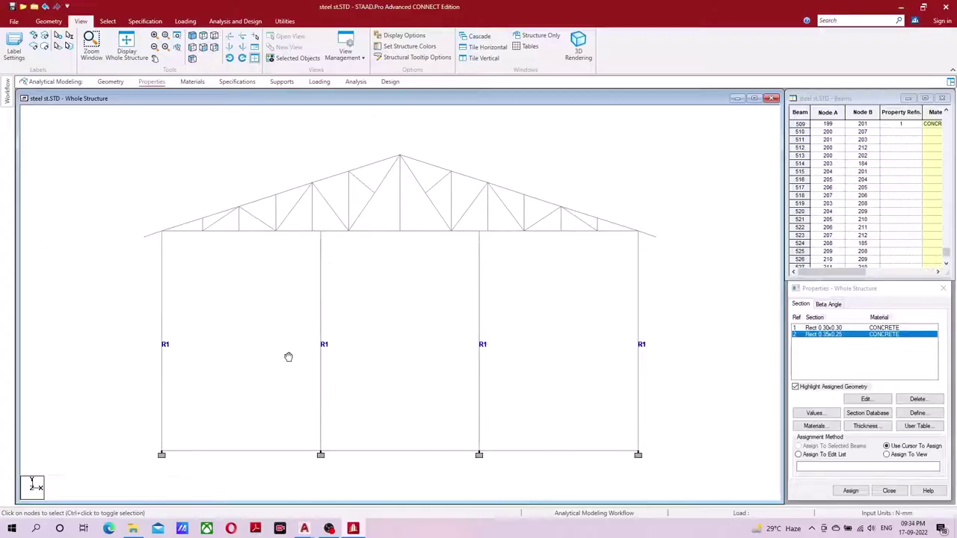
pyautogui.moveTo(130, 357); pyautogui.dragTo(701, 422)
pyautogui.click(193, 36)
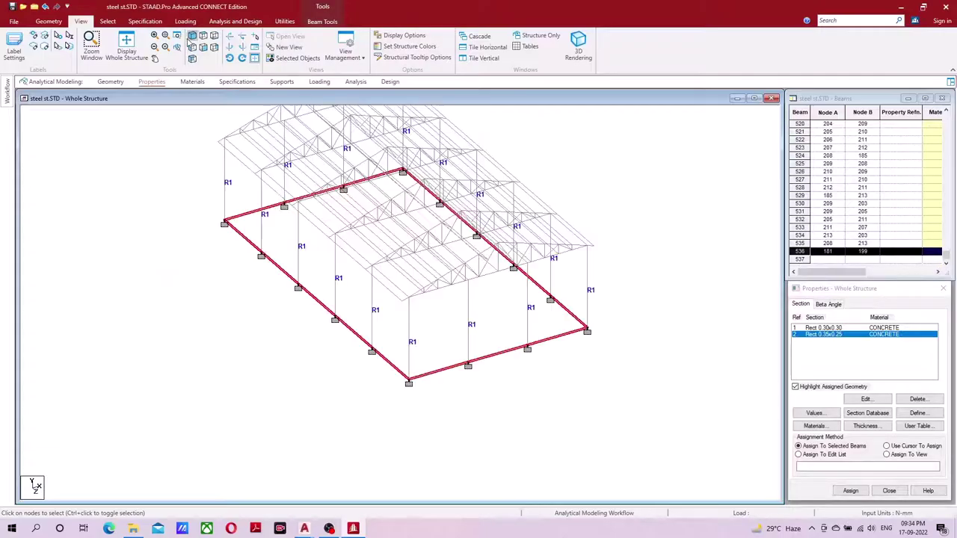
pyautogui.click(850, 491)
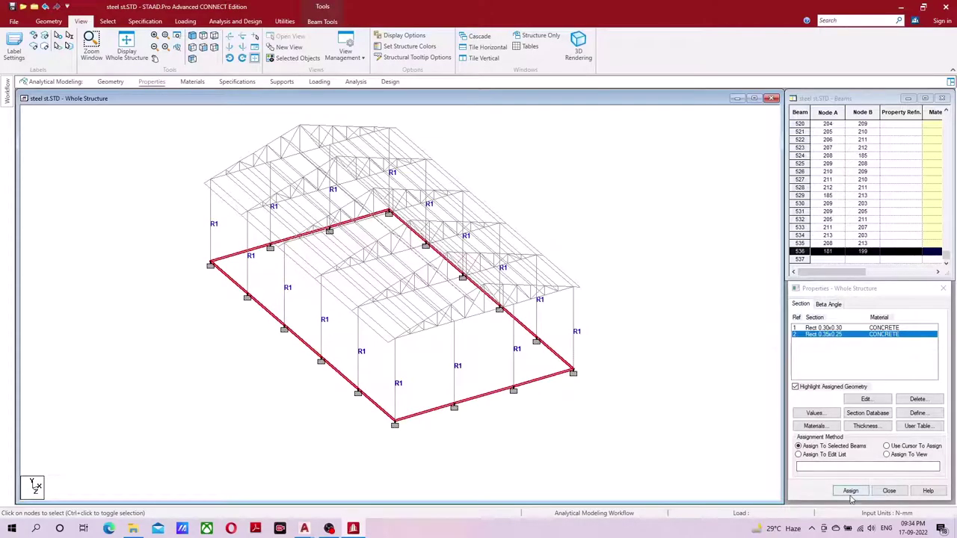
pyautogui.click(885, 420)
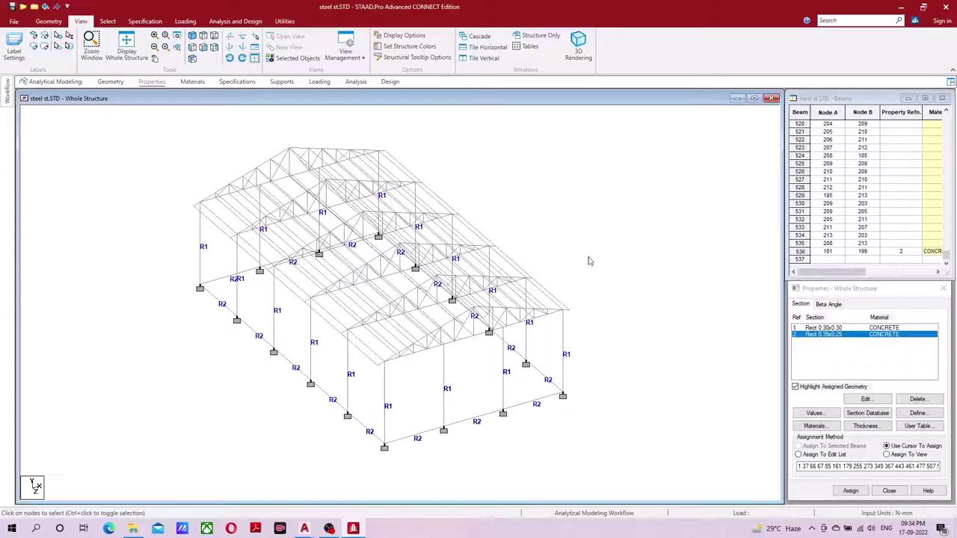
pyautogui.rightClick(589, 202)
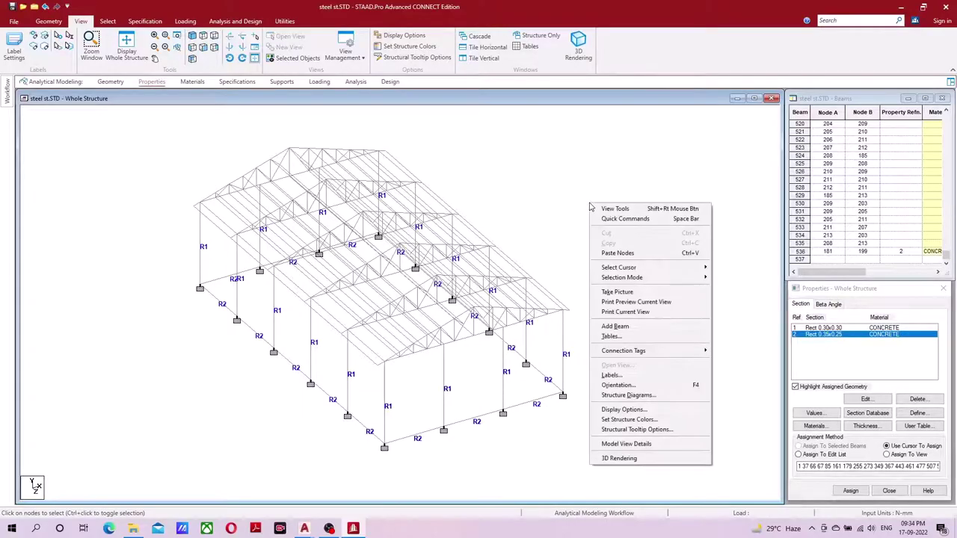
pyautogui.click(633, 459)
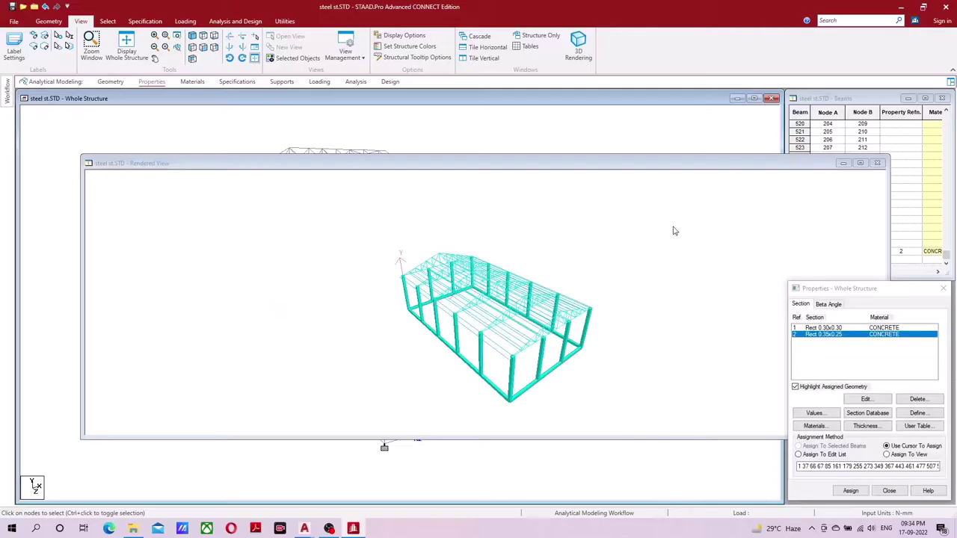
pyautogui.click(853, 162)
pyautogui.scroll(1, 607, 329)
pyautogui.scroll(1, 606, 329)
pyautogui.scroll(1, 602, 330)
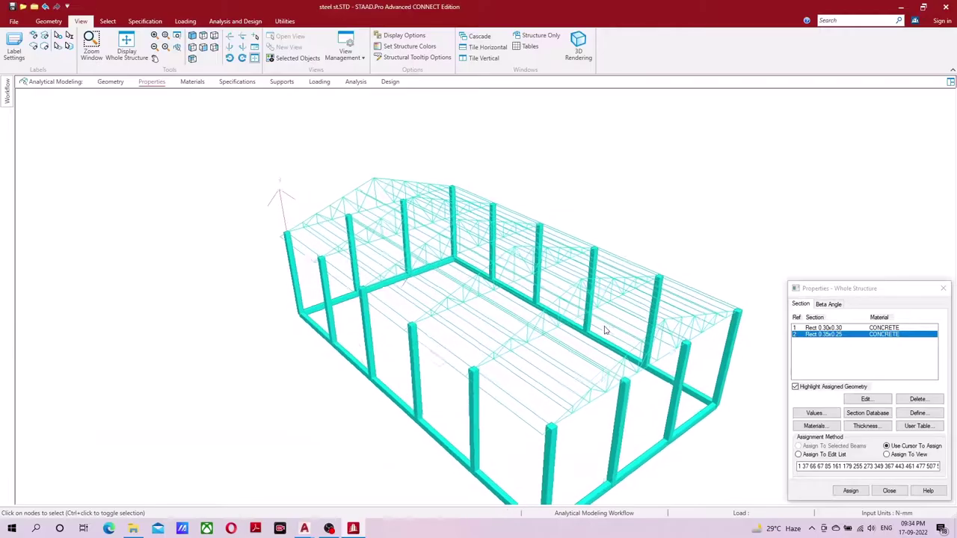
pyautogui.scroll(1, 600, 330)
pyautogui.moveTo(600, 329)
pyautogui.mouseDown()
pyautogui.moveTo(595, 292)
pyautogui.moveTo(556, 297)
pyautogui.mouseUp()
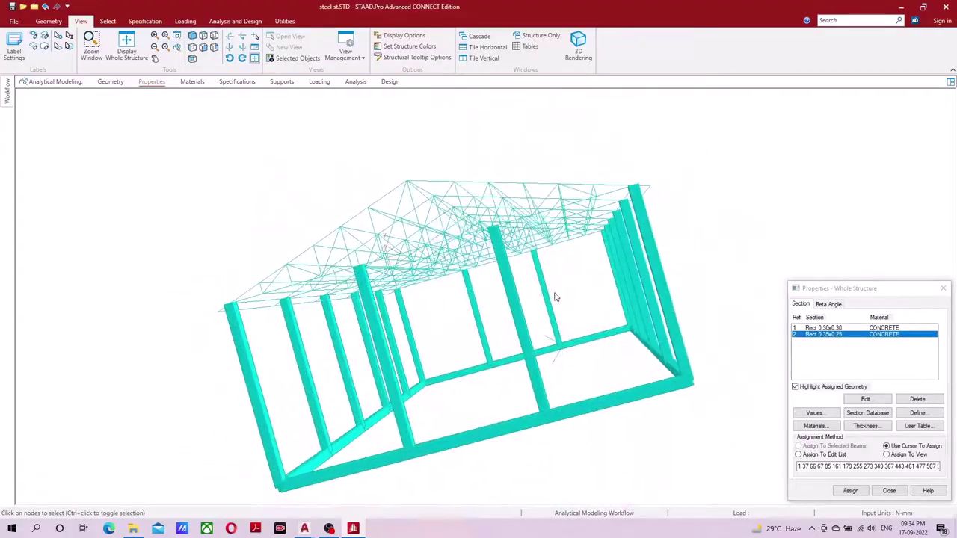
pyautogui.moveTo(470, 167); pyautogui.dragTo(613, 175)
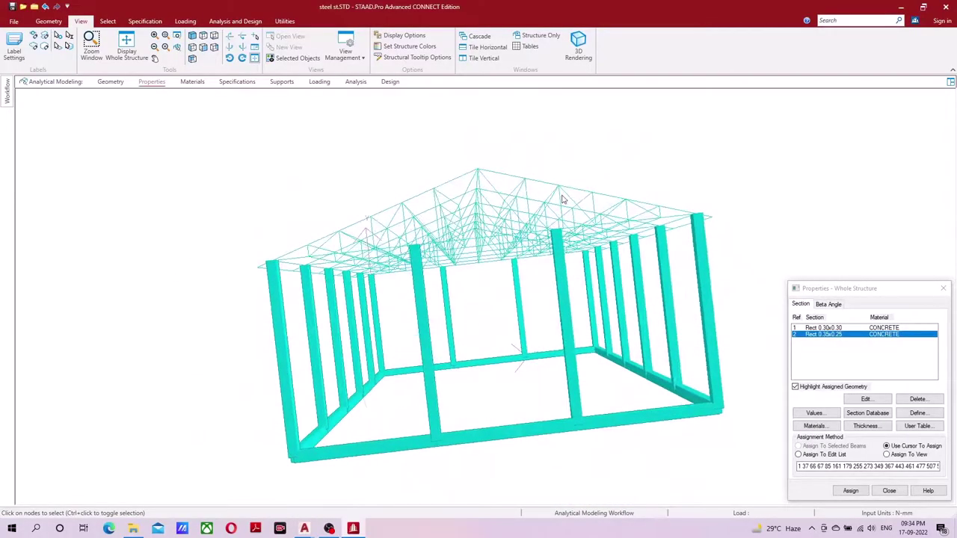
pyautogui.click(353, 528)
pyautogui.click(354, 529)
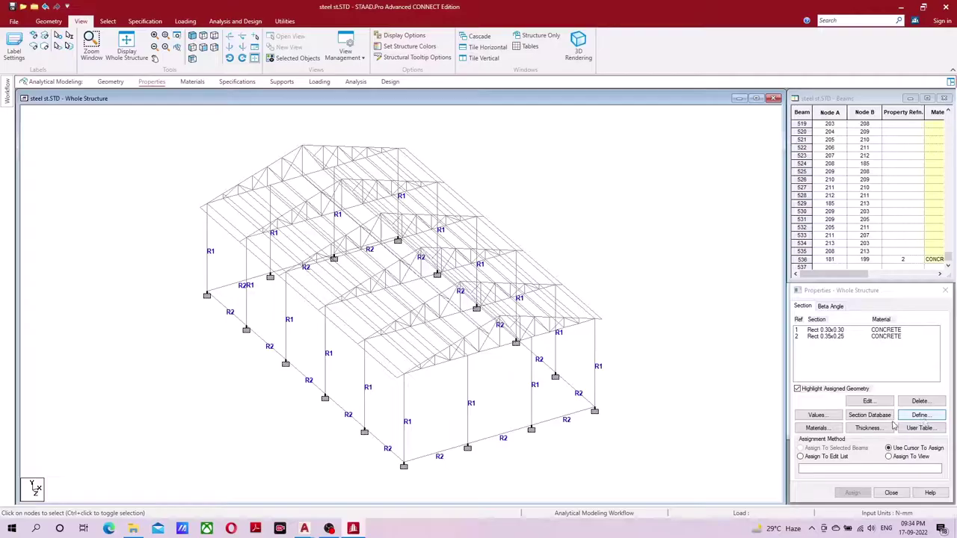
# - Open the steel section tables and browse Indian S Shape beams such as ISMB150
pyautogui.click(871, 423)
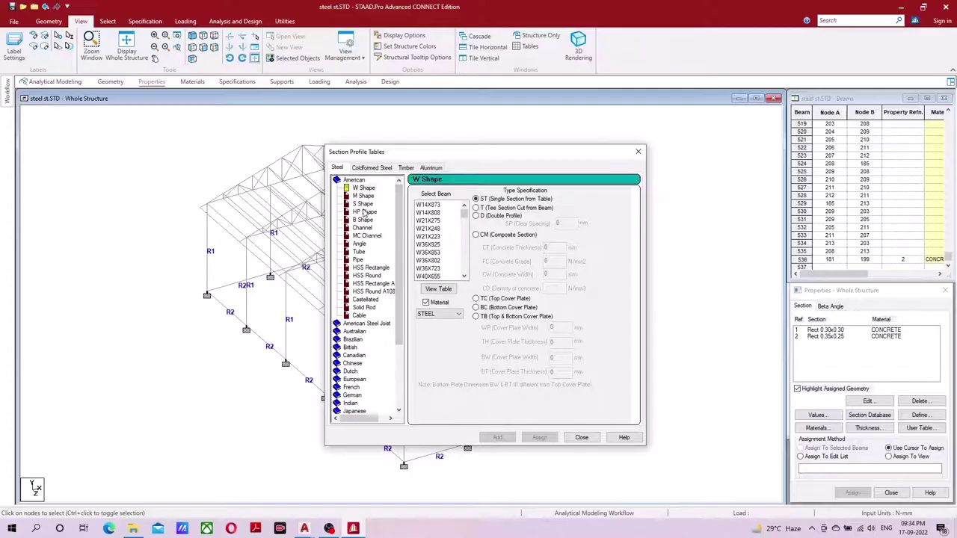
pyautogui.doubleClick(340, 180)
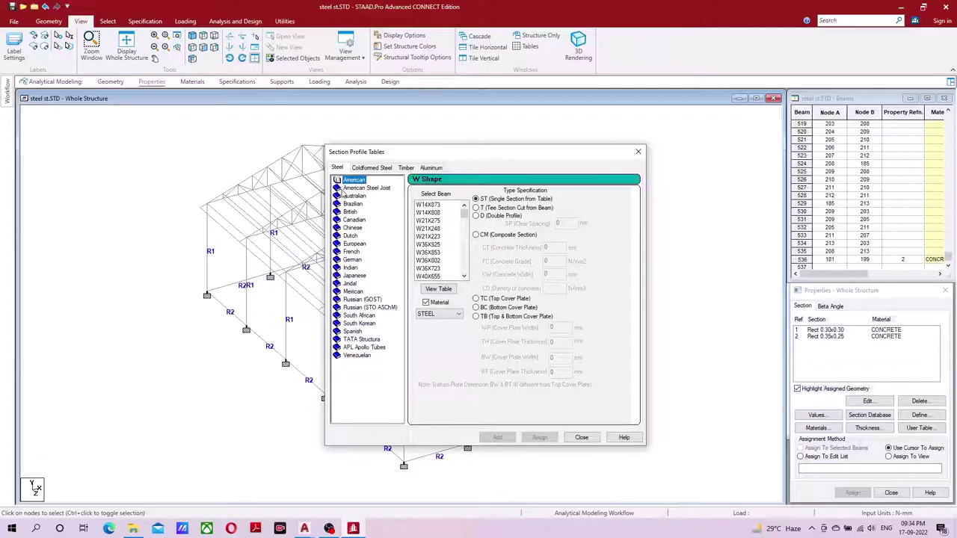
pyautogui.click(352, 269)
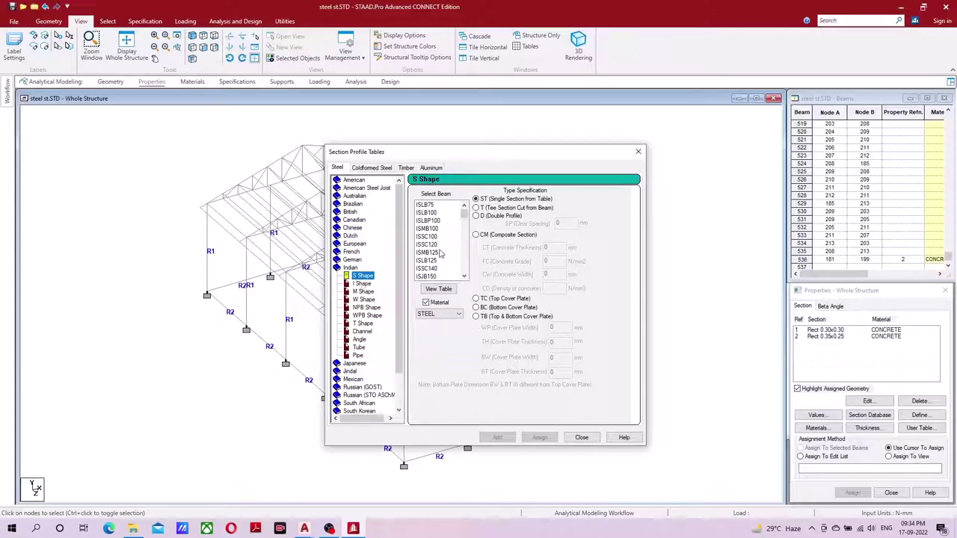
pyautogui.scroll(-1, 438, 254)
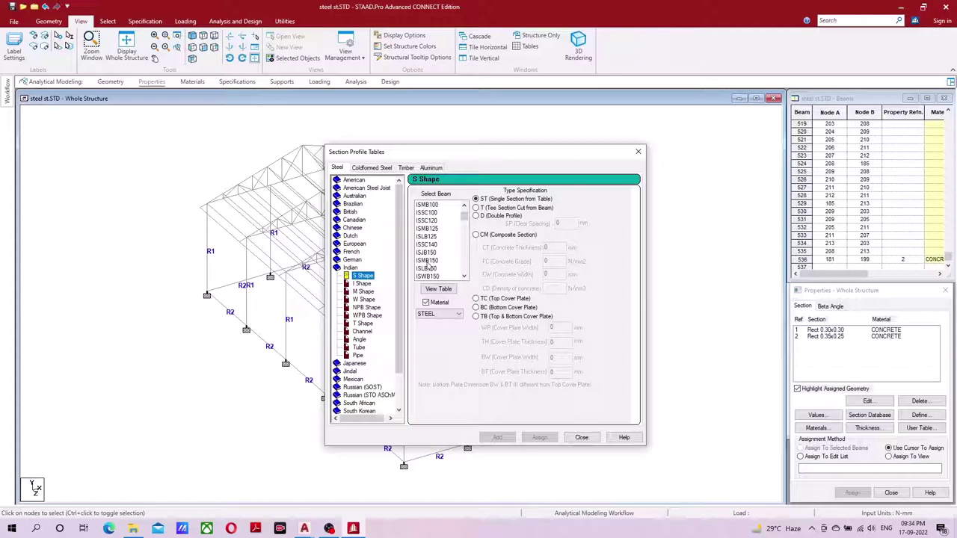
pyautogui.click(428, 261)
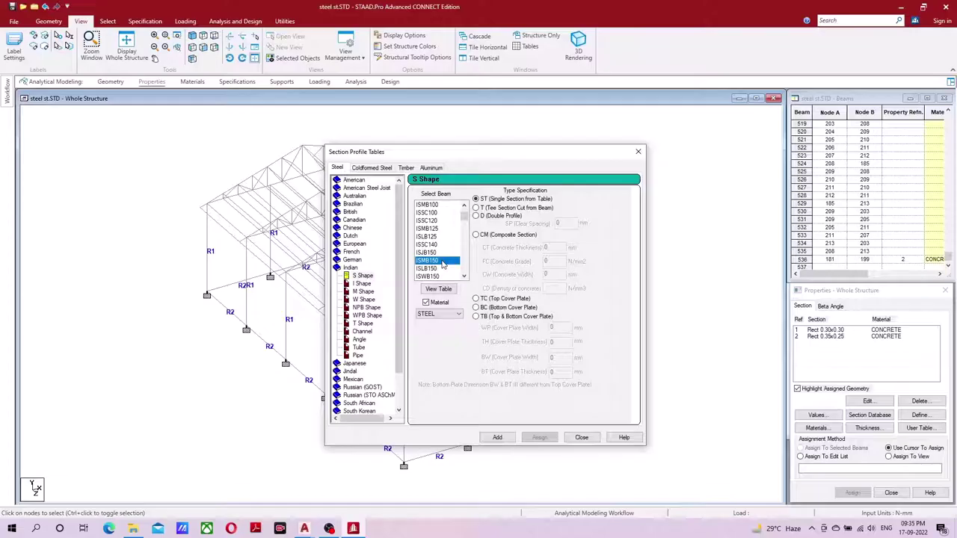
pyautogui.scroll(-1, 435, 266)
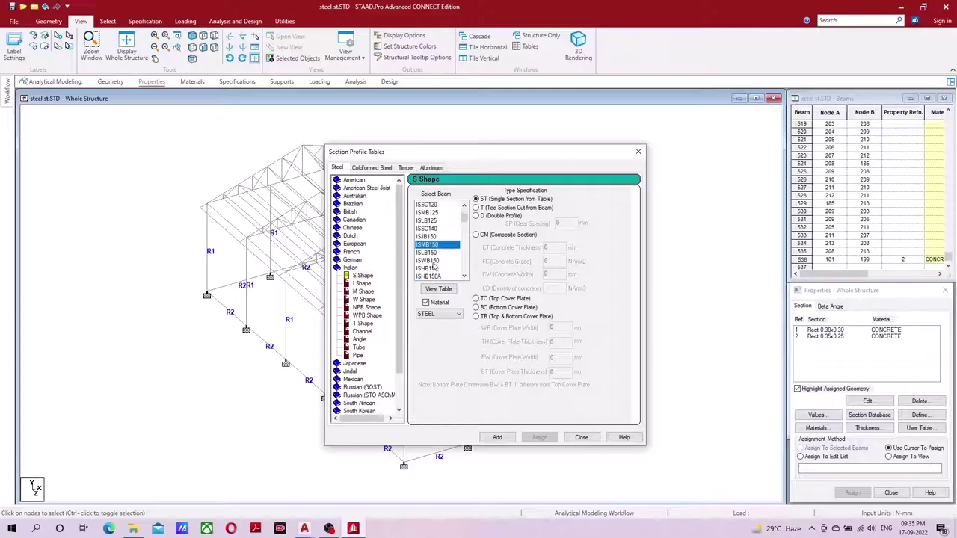
pyautogui.scroll(-1, 435, 266)
pyautogui.scroll(-1, 435, 266)
pyautogui.scroll(-2, 434, 266)
pyautogui.scroll(-1, 434, 267)
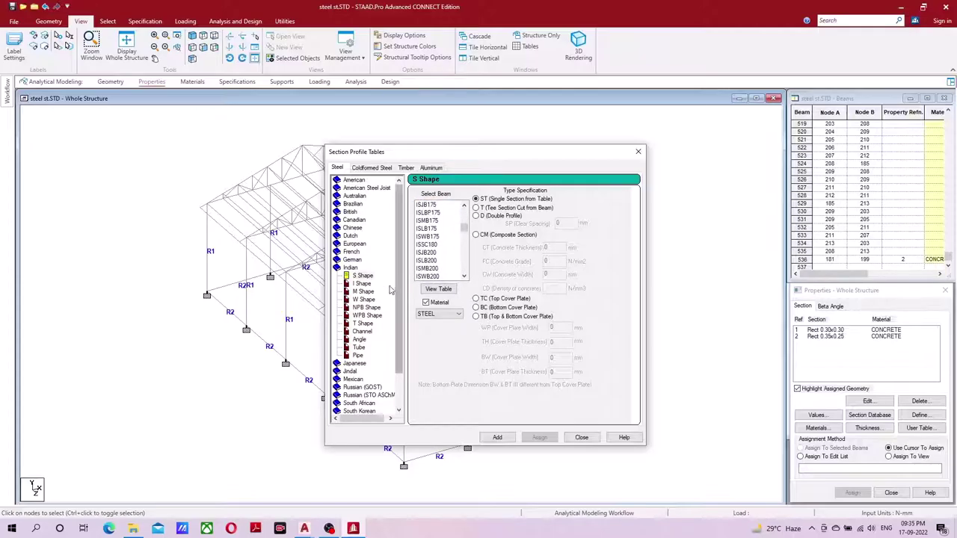
# - Browse the Indian Channel section list
pyautogui.click(361, 332)
pyautogui.scroll(-1, 430, 269)
pyautogui.scroll(-1, 430, 262)
pyautogui.click(428, 249)
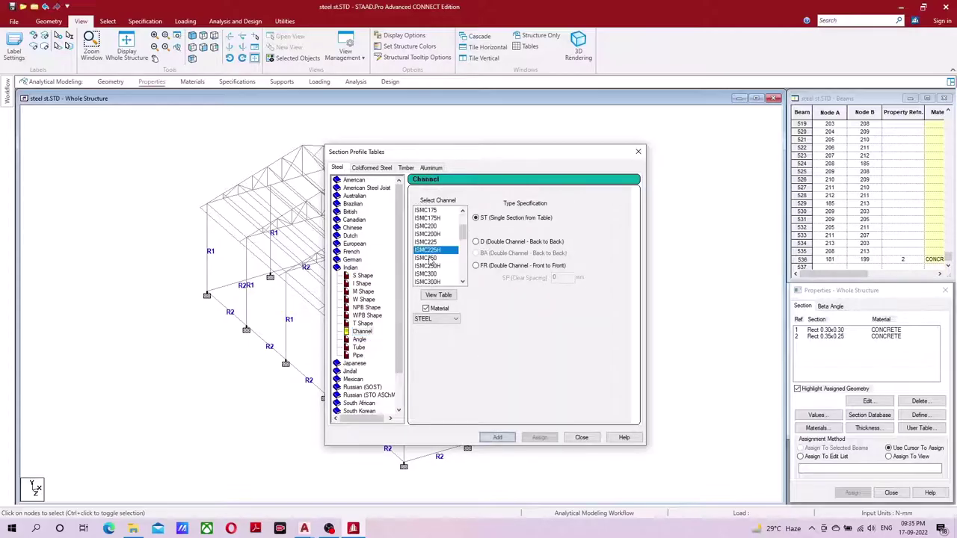
pyautogui.click(430, 260)
pyautogui.scroll(-2, 434, 262)
pyautogui.scroll(-1, 435, 263)
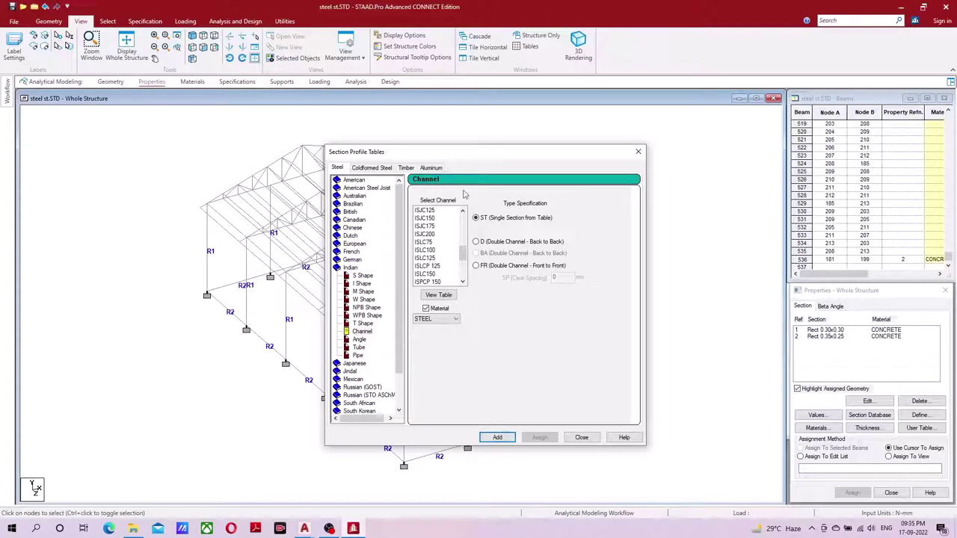
pyautogui.moveTo(471, 155); pyautogui.dragTo(710, 115)
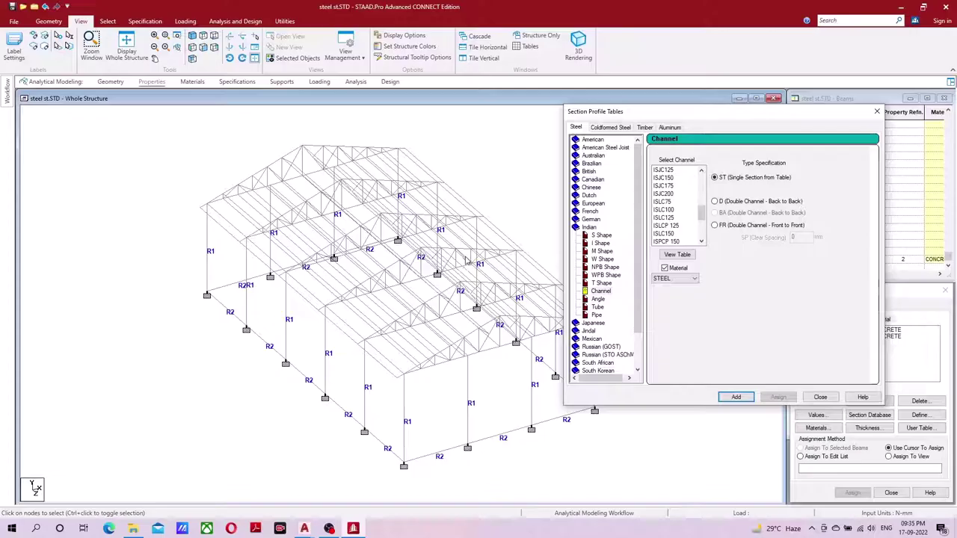
pyautogui.click(600, 291)
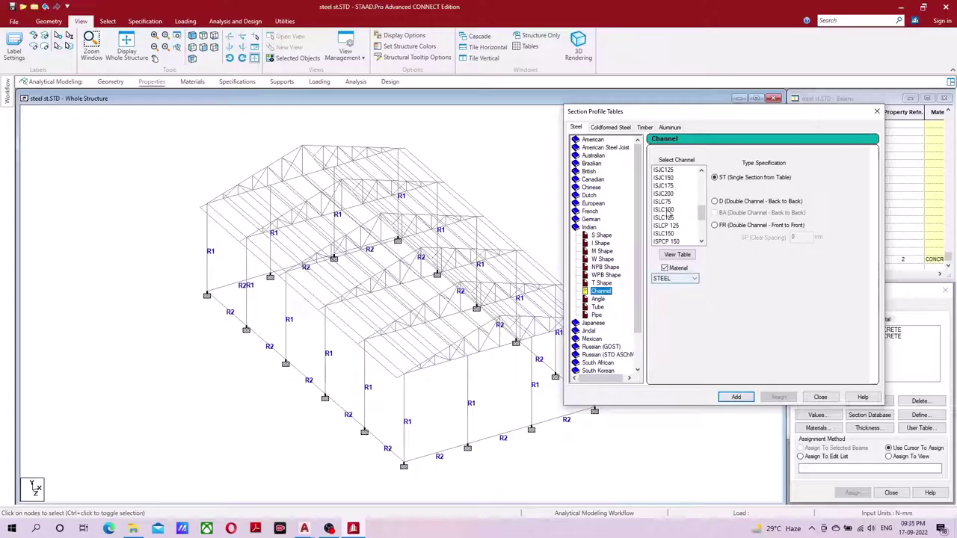
pyautogui.scroll(-2, 668, 224)
pyautogui.scroll(-2, 668, 241)
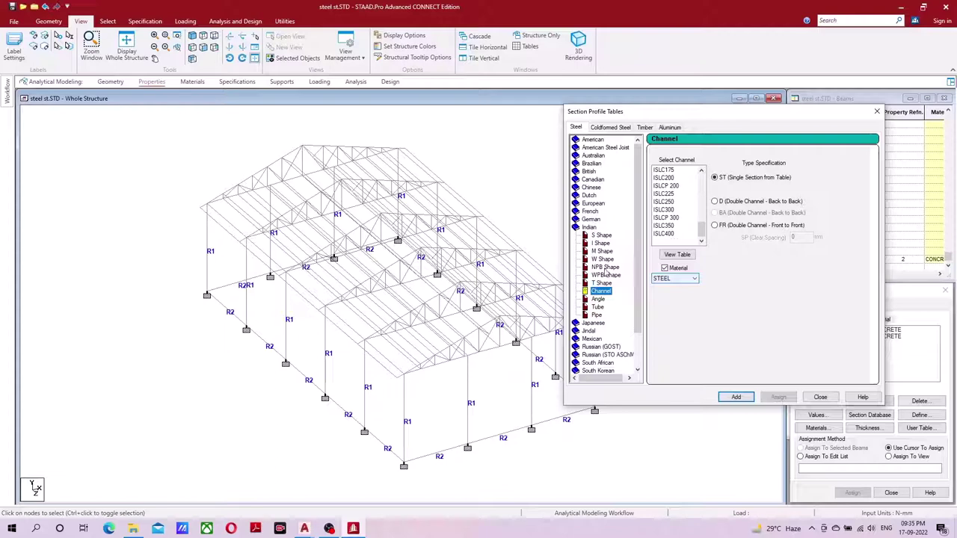
# - Step through the Indian section shapes to the NPB Shape list
pyautogui.press('Up')
pyautogui.press('Up')
pyautogui.press('Up')
pyautogui.press('Up')
pyautogui.press('Up')
pyautogui.press('Up')
pyautogui.press('Up')
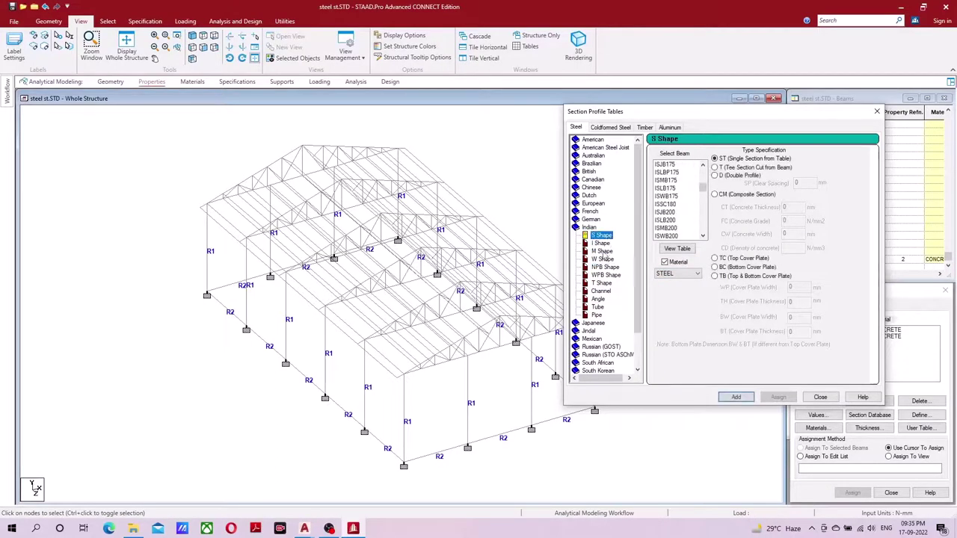
pyautogui.press('Down')
pyautogui.press('Down')
pyautogui.press('Down')
pyautogui.press('Down')
pyautogui.press('Down')
pyautogui.press('Down')
pyautogui.press('Down')
pyautogui.press('Left')
pyautogui.press('Left')
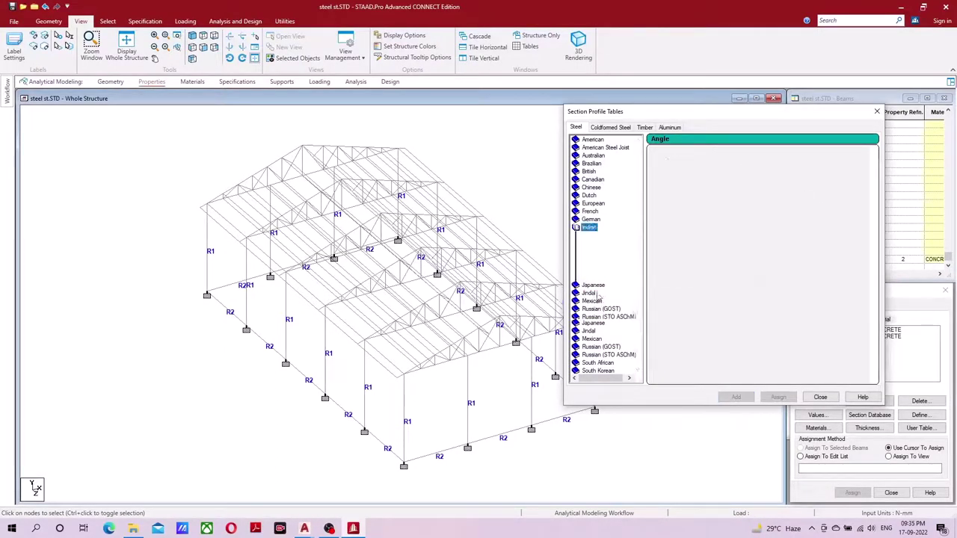
pyautogui.press('Right')
pyautogui.press('Down')
pyautogui.press('Left')
pyautogui.press('Left')
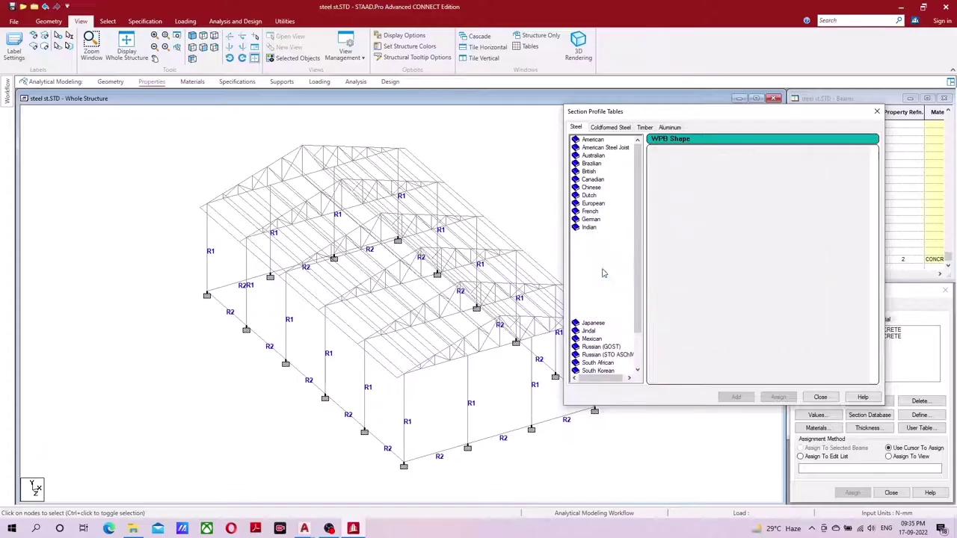
pyautogui.press('Right')
pyautogui.click(605, 267)
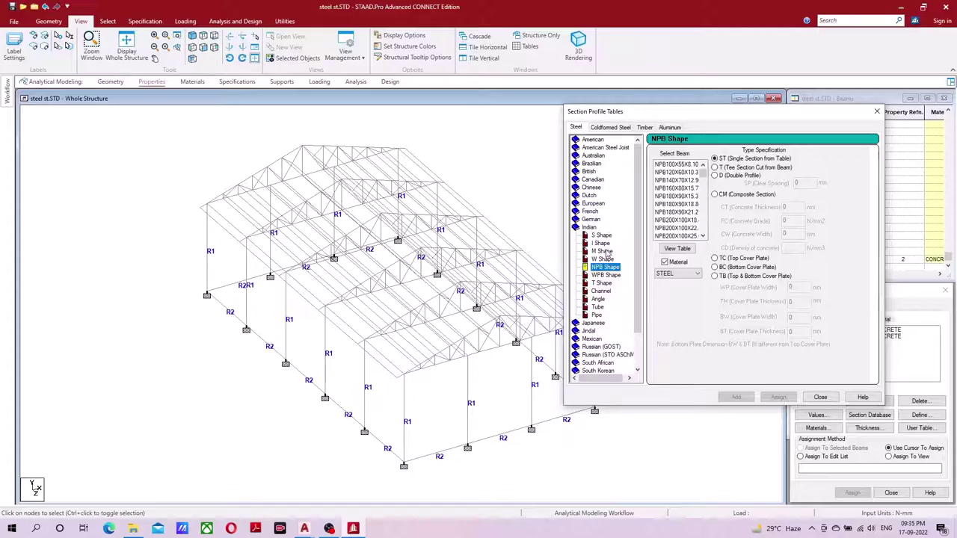
# - Look at Indian S Shape beams like ISMB225, then close the tables without adding and show the desktop
pyautogui.click(600, 236)
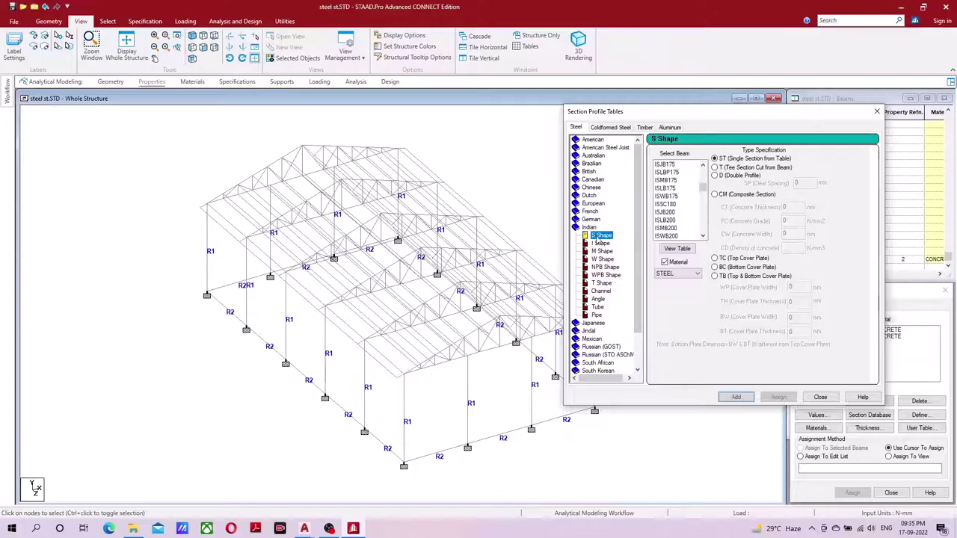
pyautogui.scroll(-3, 668, 228)
pyautogui.scroll(-2, 671, 228)
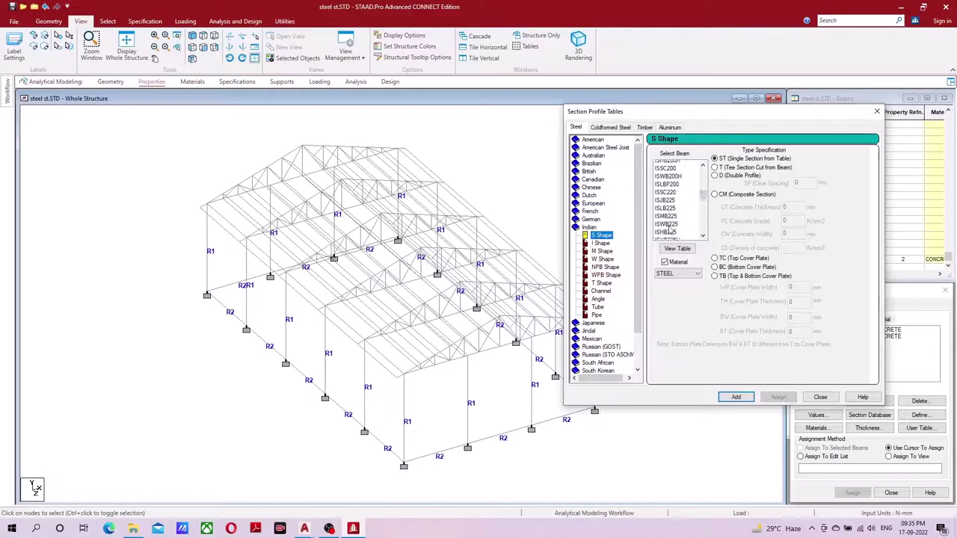
pyautogui.scroll(-1, 671, 224)
pyautogui.click(671, 214)
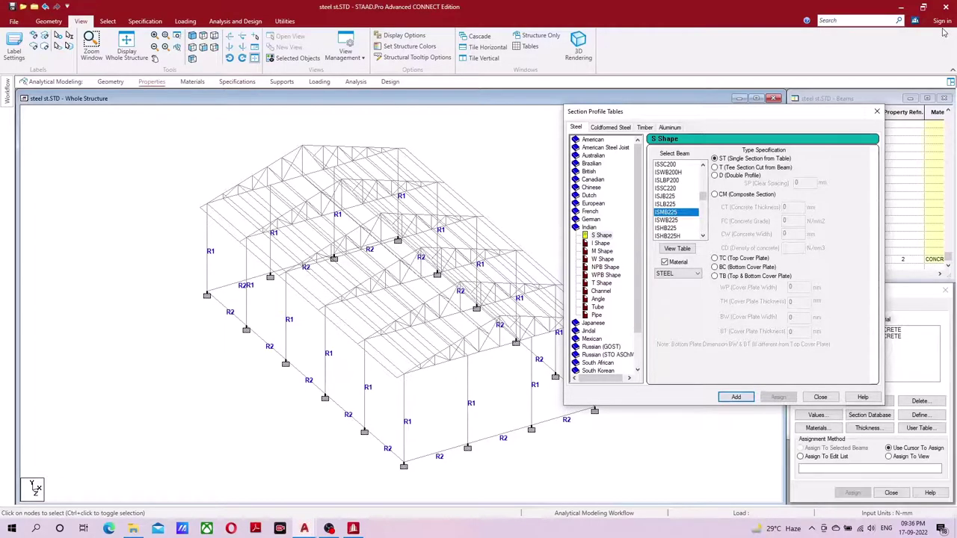
pyautogui.click(820, 397)
pyautogui.press('super+d')
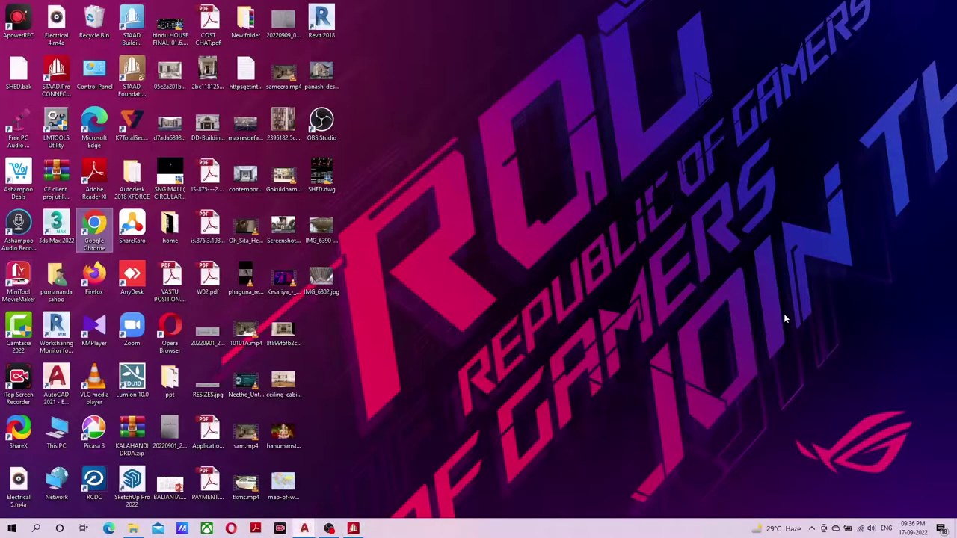
# - Search Google in Chrome for 'steel tube' India and view the image results
pyautogui.doubleClick(93, 228)
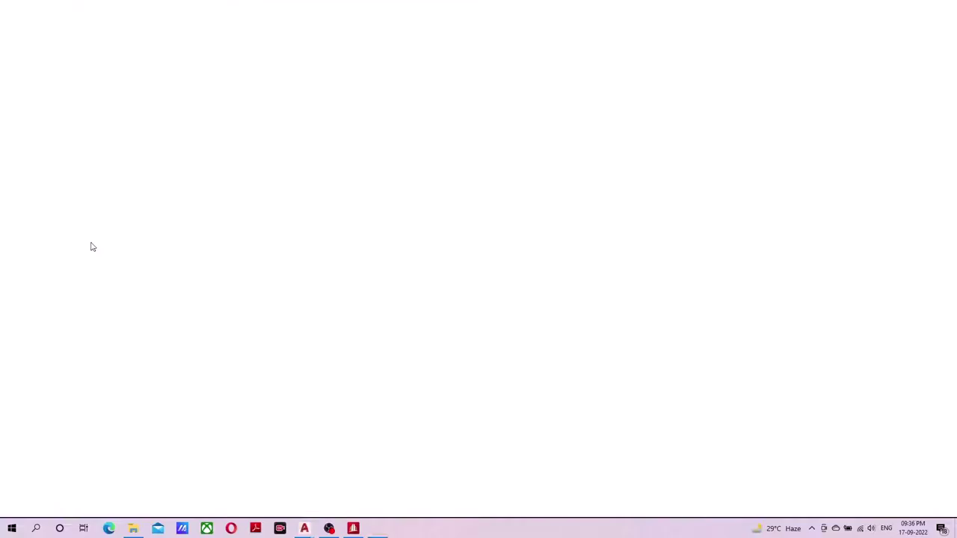
pyautogui.write('g')
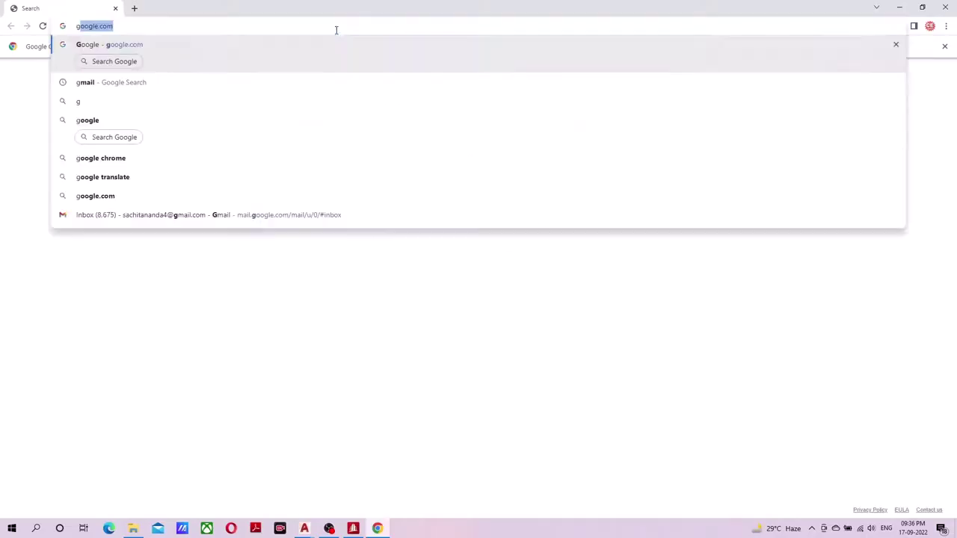
pyautogui.press('Return')
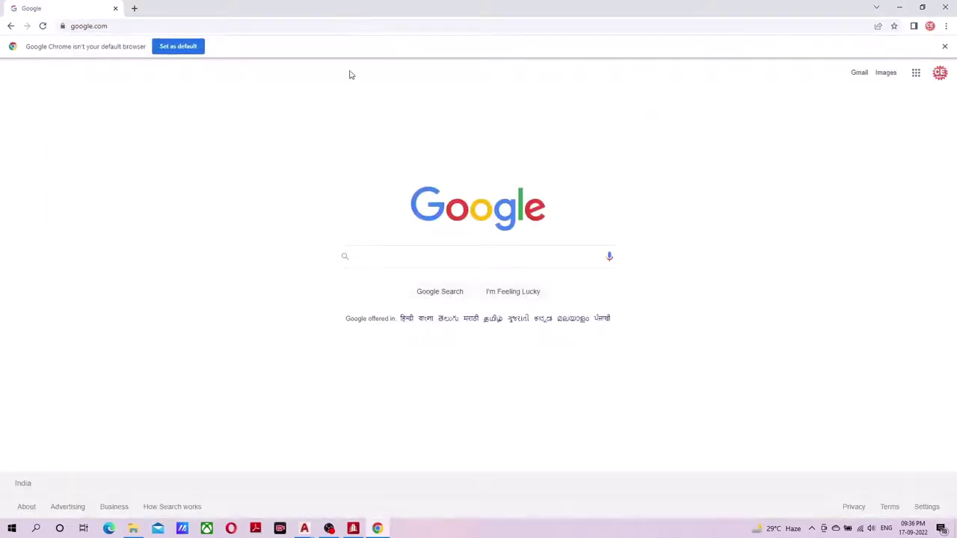
pyautogui.write('steel')
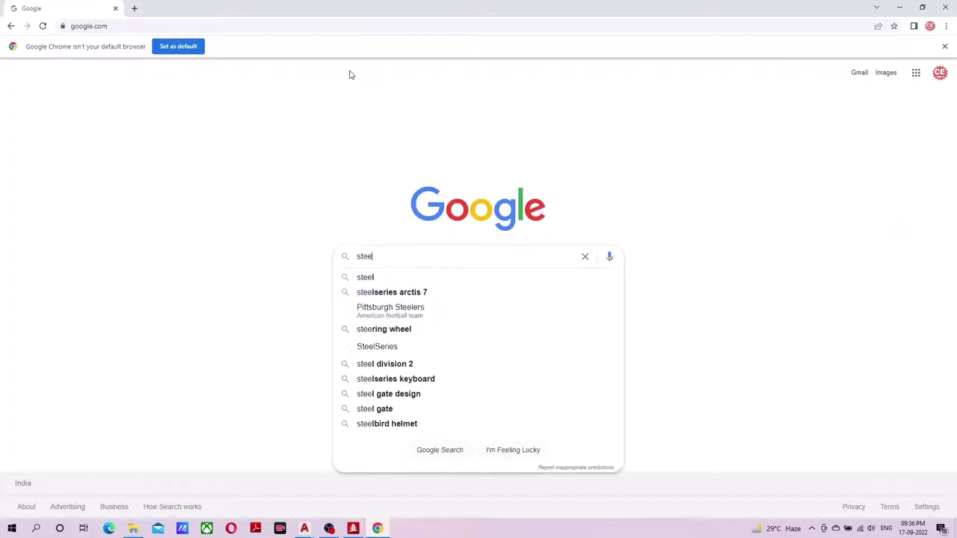
pyautogui.write(' tu')
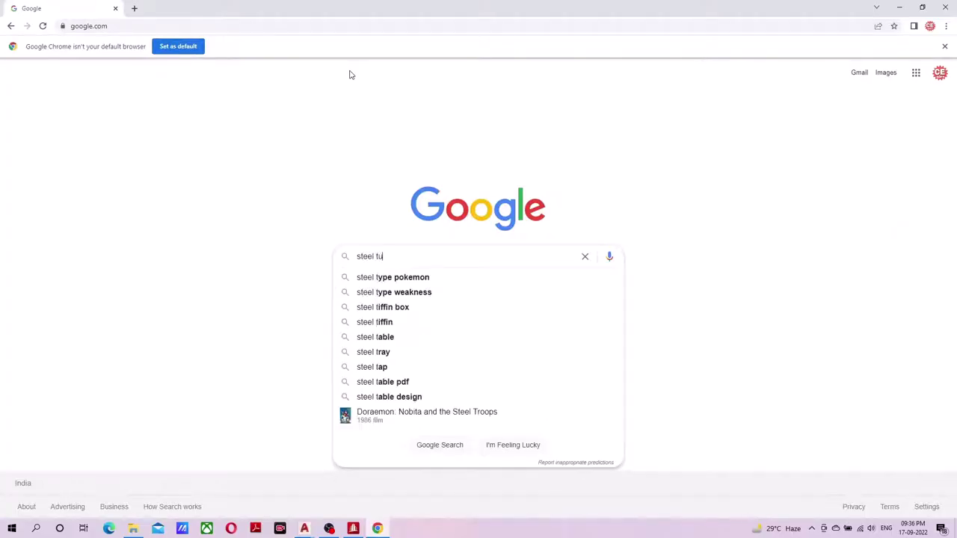
pyautogui.write('be')
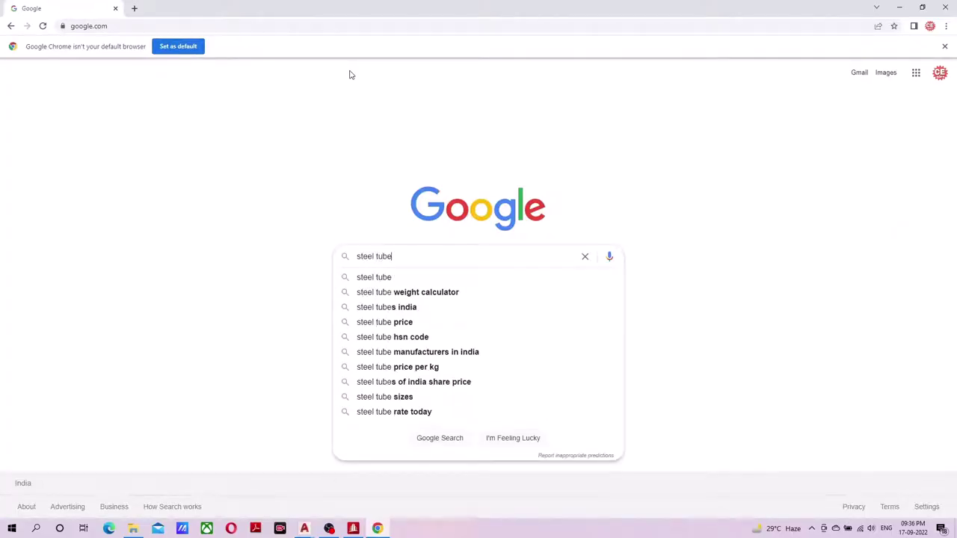
pyautogui.click(404, 307)
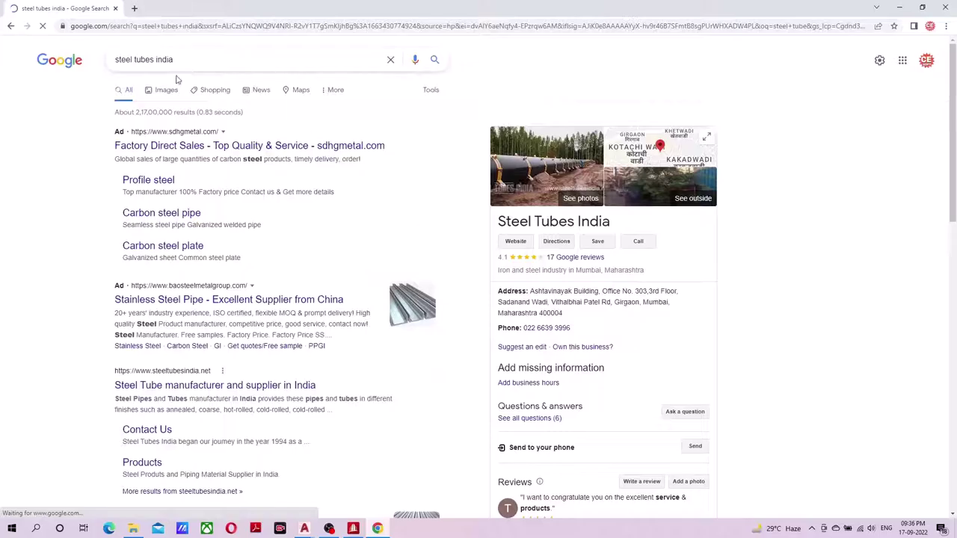
pyautogui.click(159, 95)
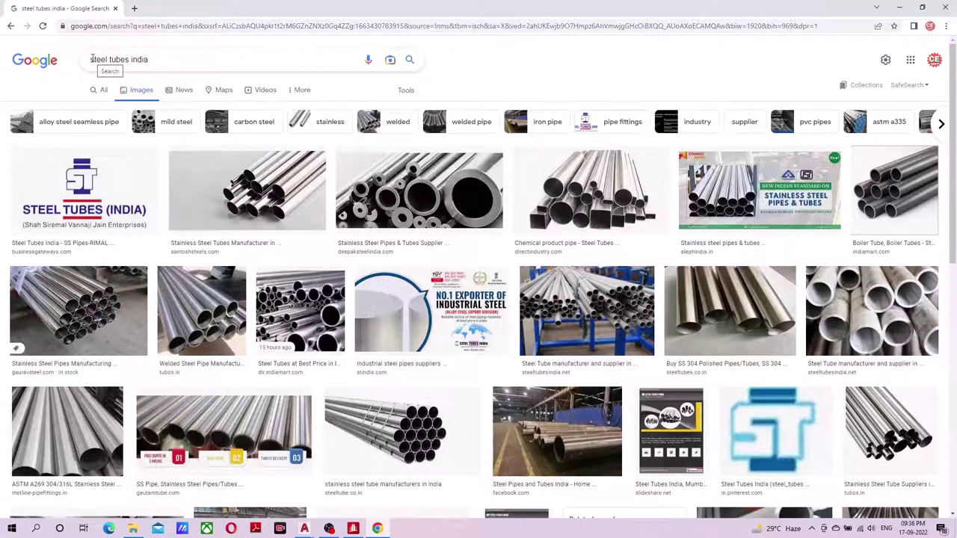
# - Refine the search to steel square tubes and preview a stainless steel square pipe image
pyautogui.click(109, 59)
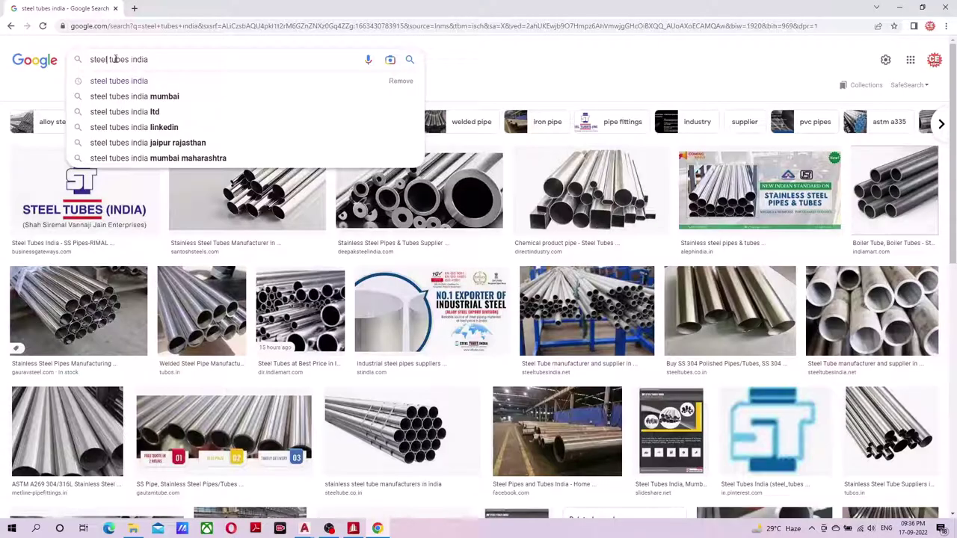
pyautogui.write('ss ')
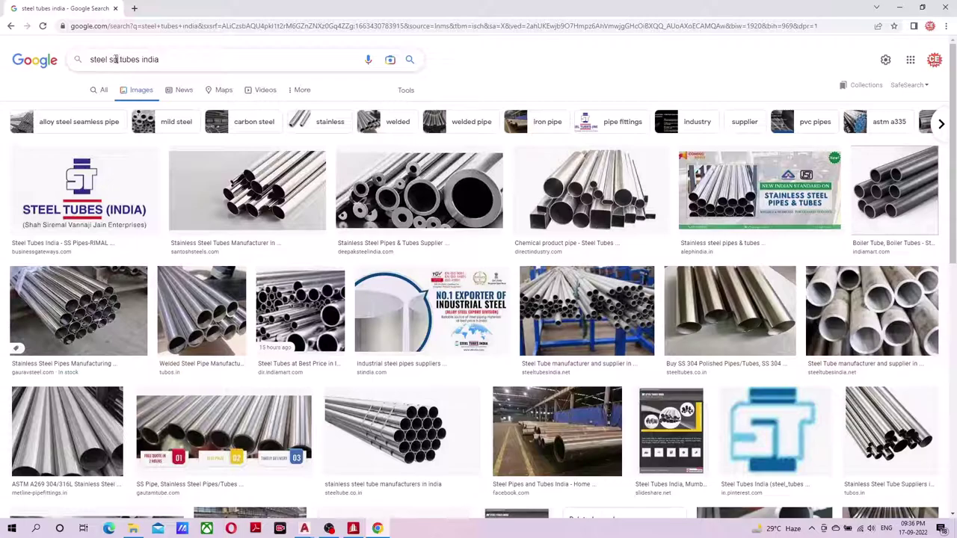
pyautogui.write('quare')
pyautogui.press('Return')
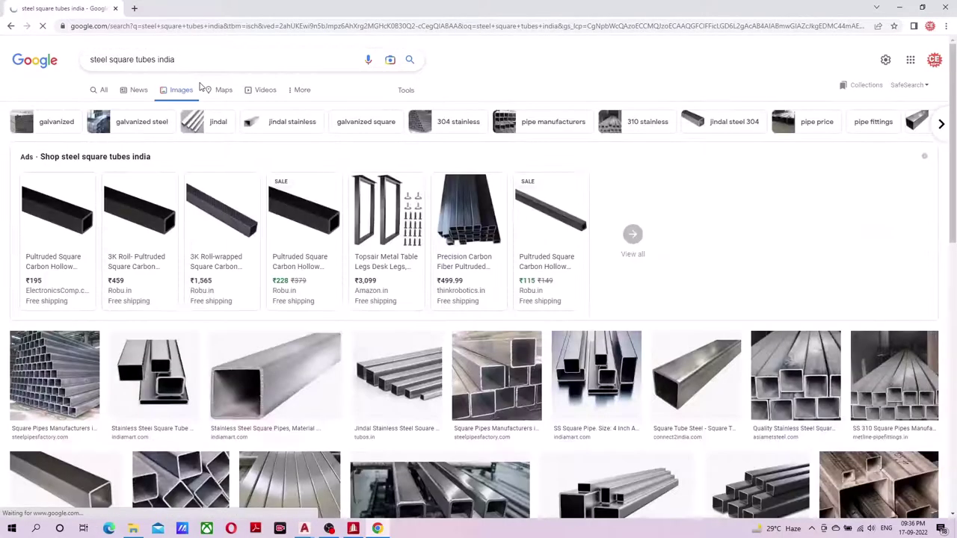
pyautogui.click(275, 374)
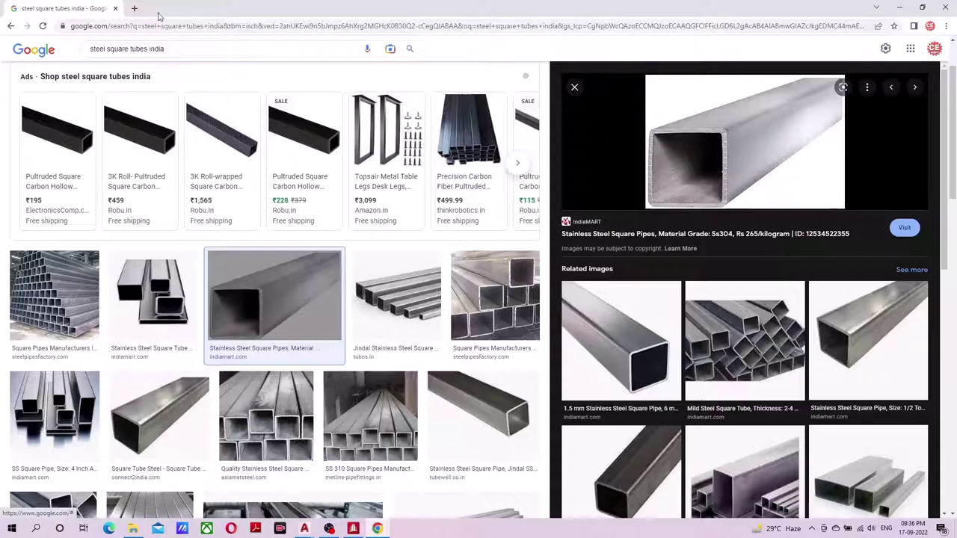
# - Go back and forward through the image results, close Chrome and return to STAAD.Pro
pyautogui.click(10, 26)
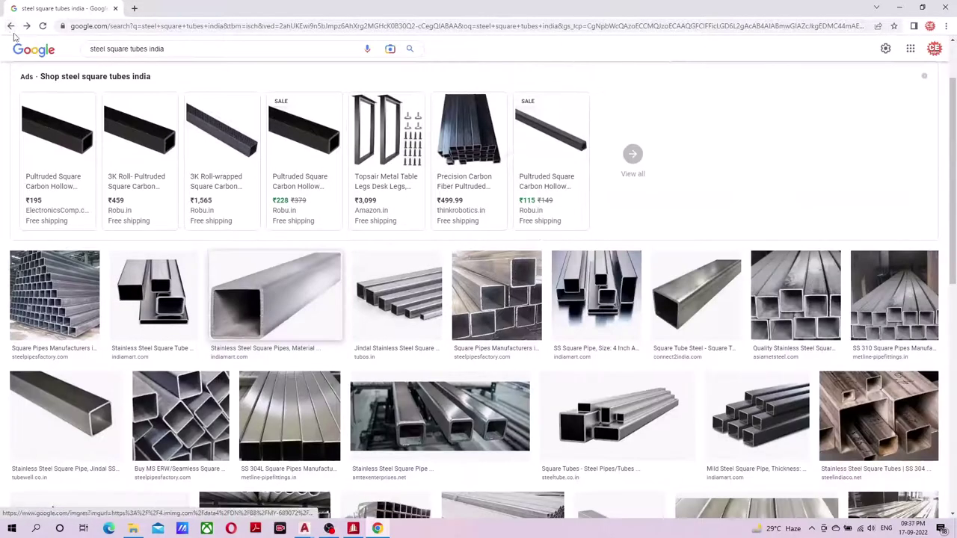
pyautogui.click(11, 26)
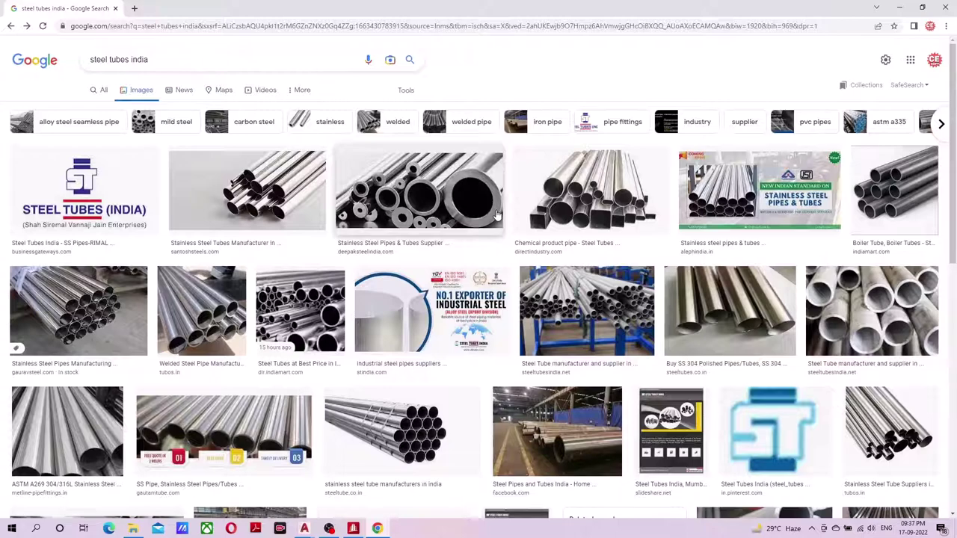
pyautogui.click(27, 28)
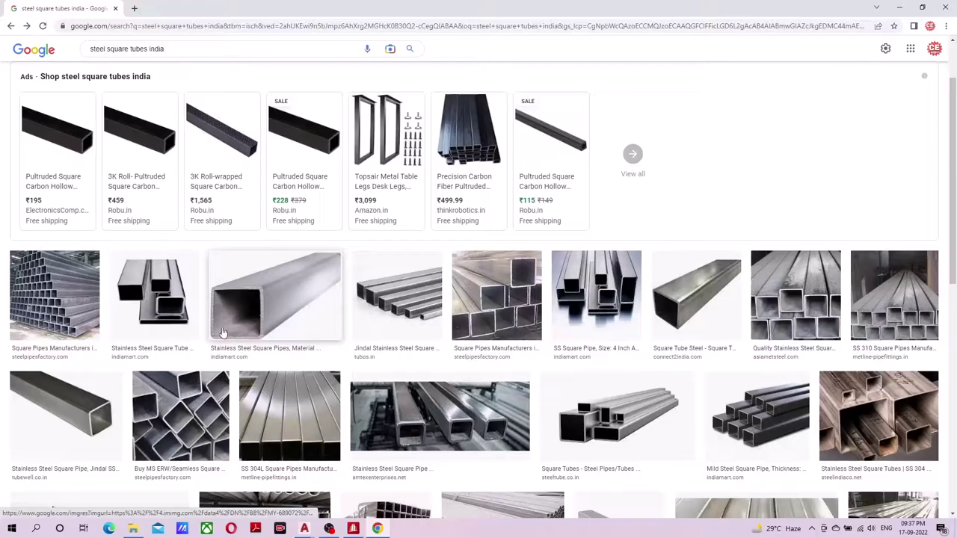
pyautogui.click(944, 8)
pyautogui.click(353, 528)
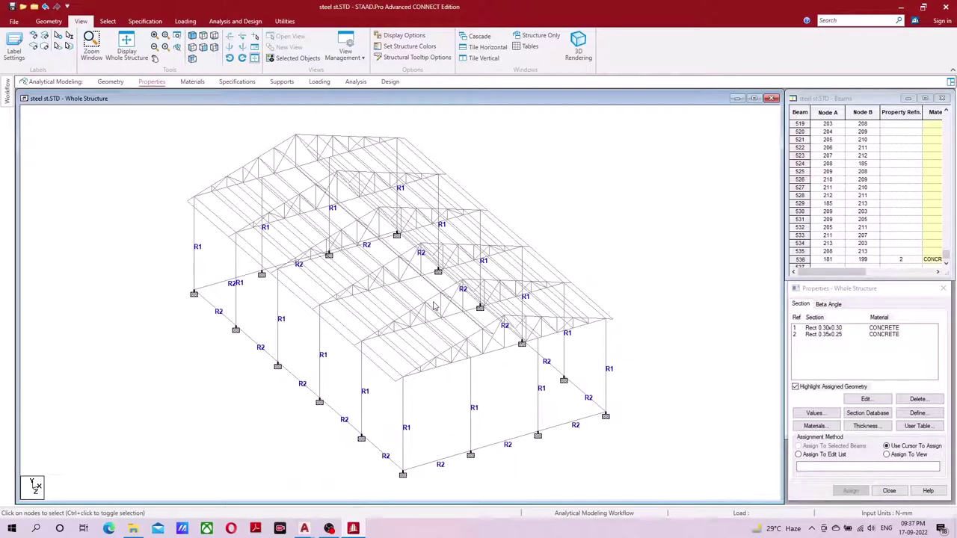
# - Show the shed in front elevation and open the Section Profile Tables database
pyautogui.click(203, 47)
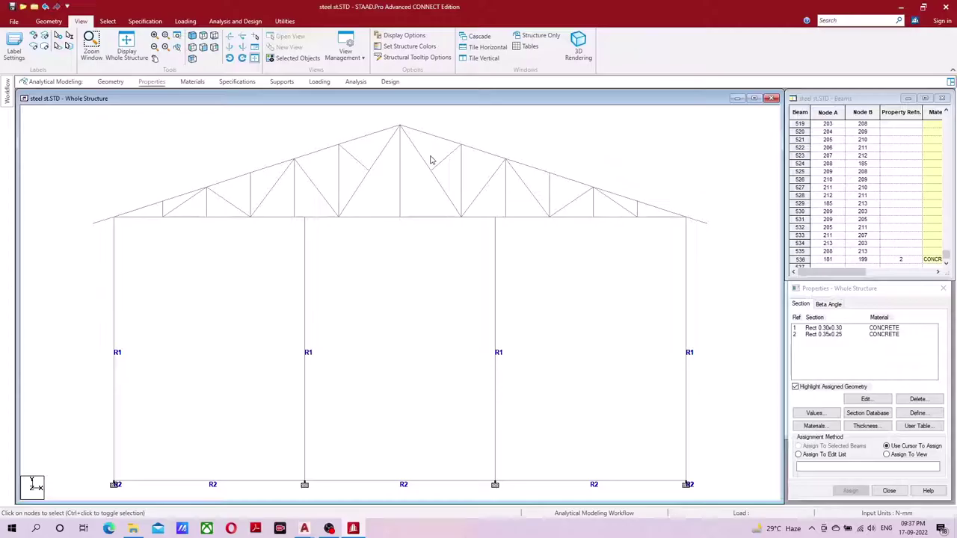
pyautogui.click(870, 420)
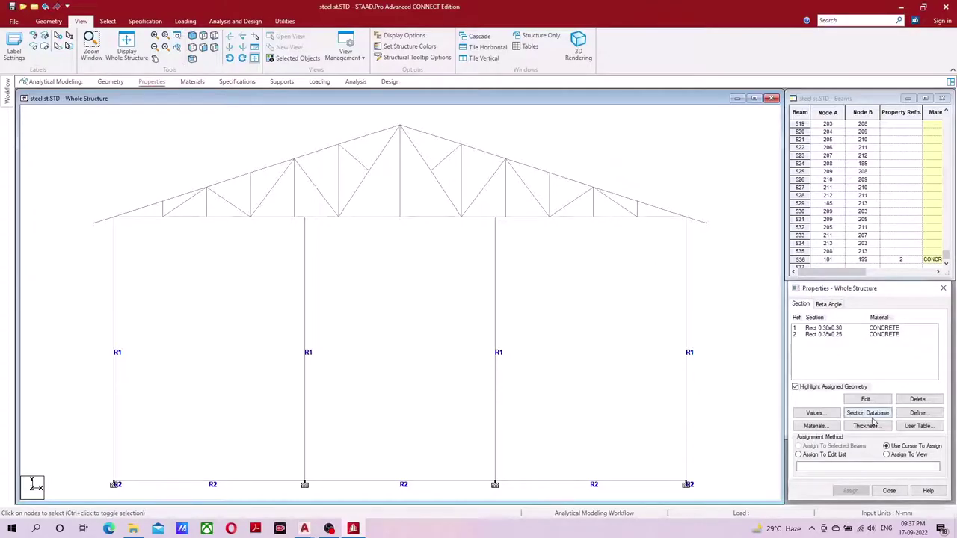
pyautogui.click(870, 421)
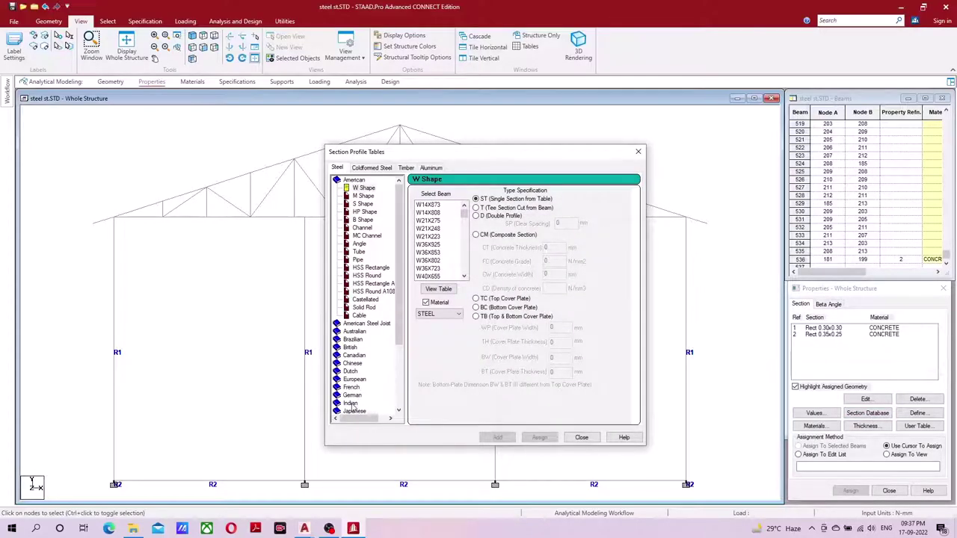
# - Add the TATA Structura Square Hollow 100X100X4.0SHS profile to the section list
pyautogui.scroll(-2, 352, 405)
pyautogui.scroll(-2, 363, 396)
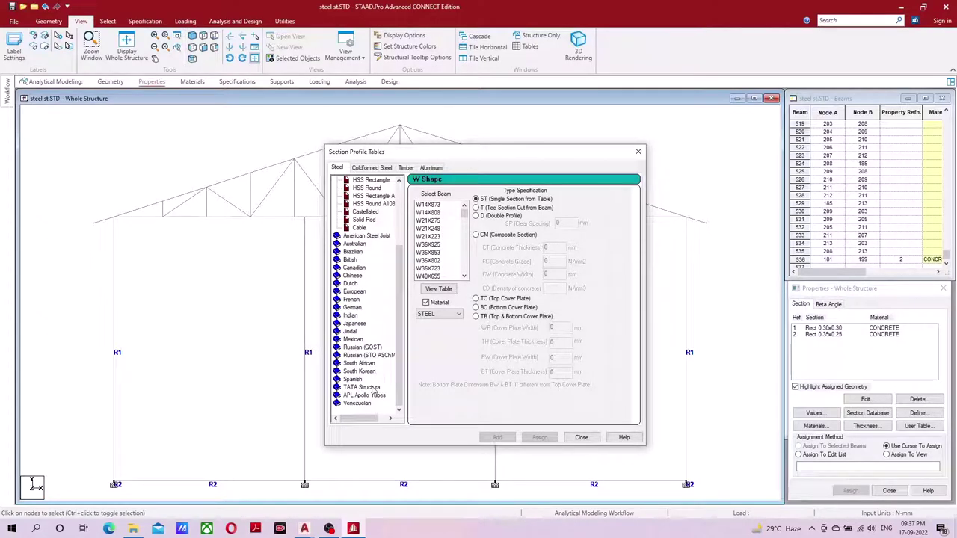
pyautogui.doubleClick(367, 389)
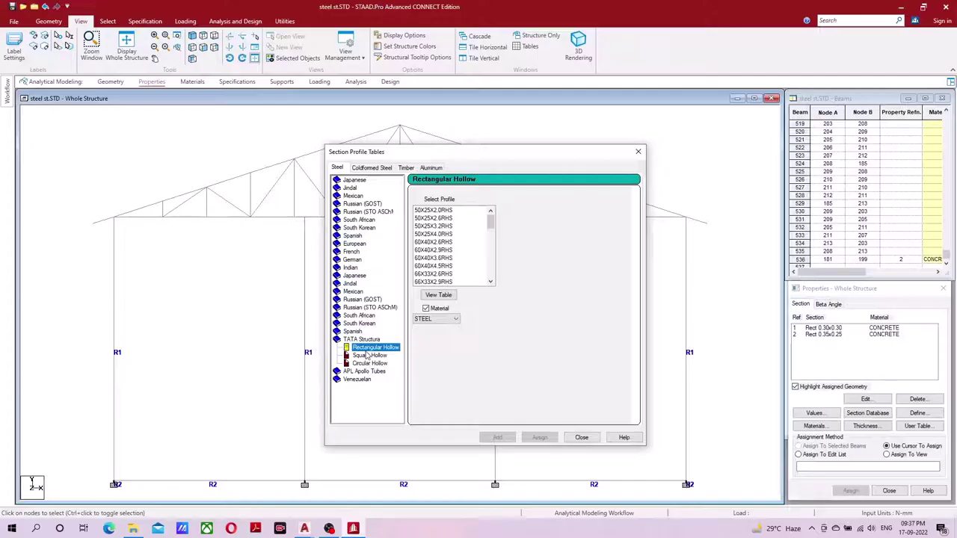
pyautogui.click(366, 356)
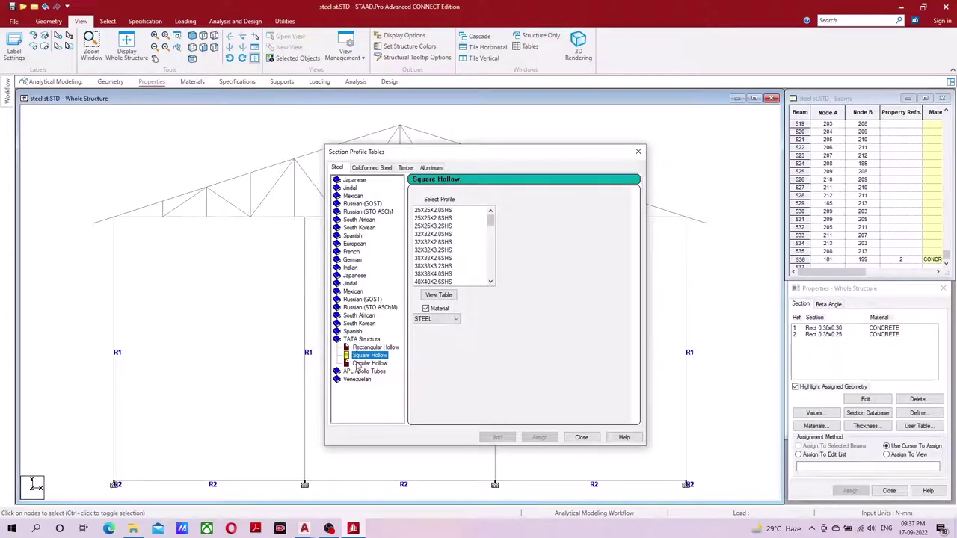
pyautogui.scroll(-1, 427, 272)
pyautogui.scroll(-1, 427, 272)
pyautogui.scroll(-2, 427, 272)
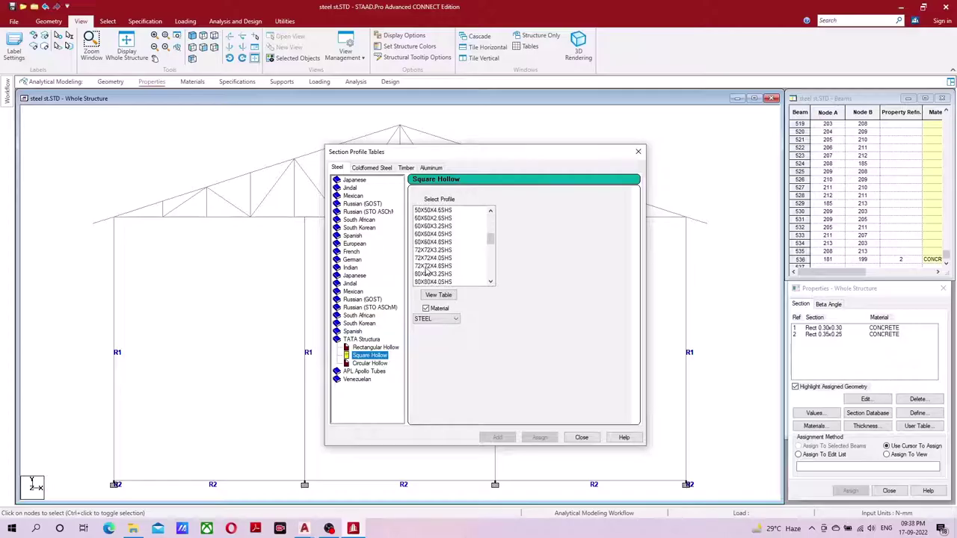
pyautogui.scroll(-1, 437, 269)
pyautogui.scroll(-1, 439, 258)
pyautogui.scroll(-1, 439, 255)
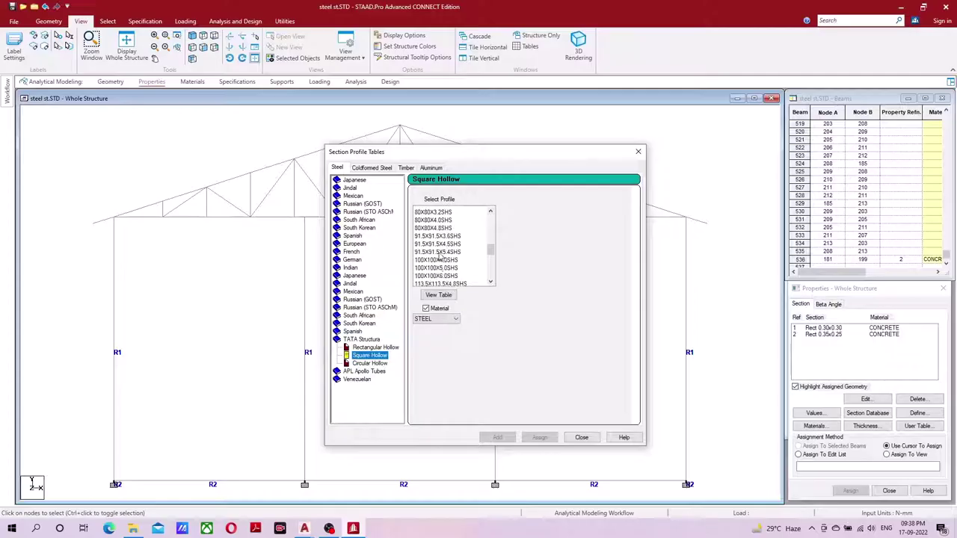
pyautogui.scroll(-1, 439, 256)
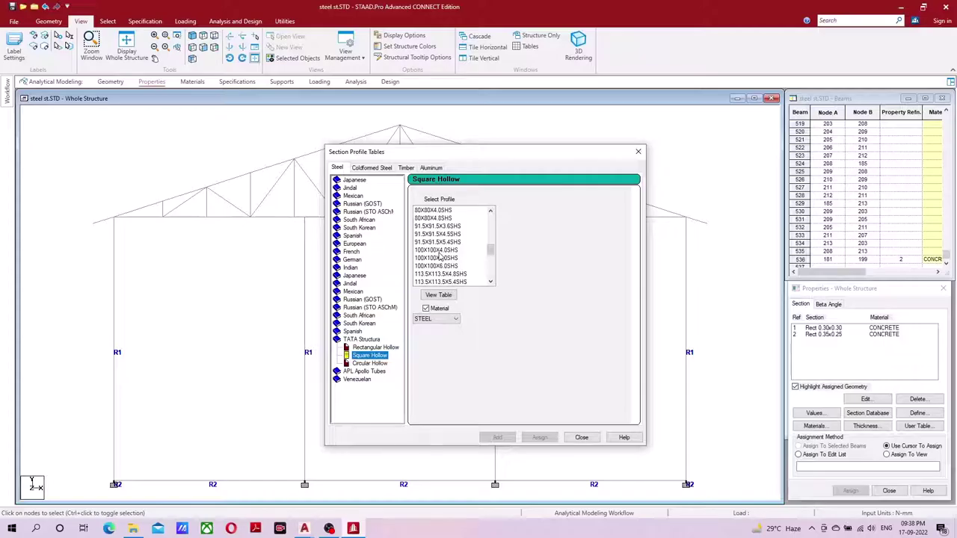
pyautogui.click(439, 251)
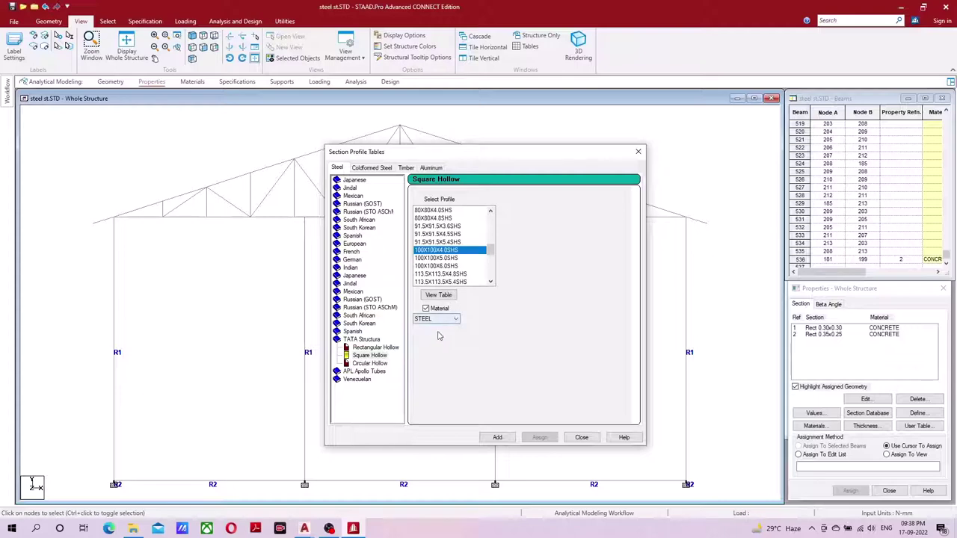
pyautogui.click(497, 438)
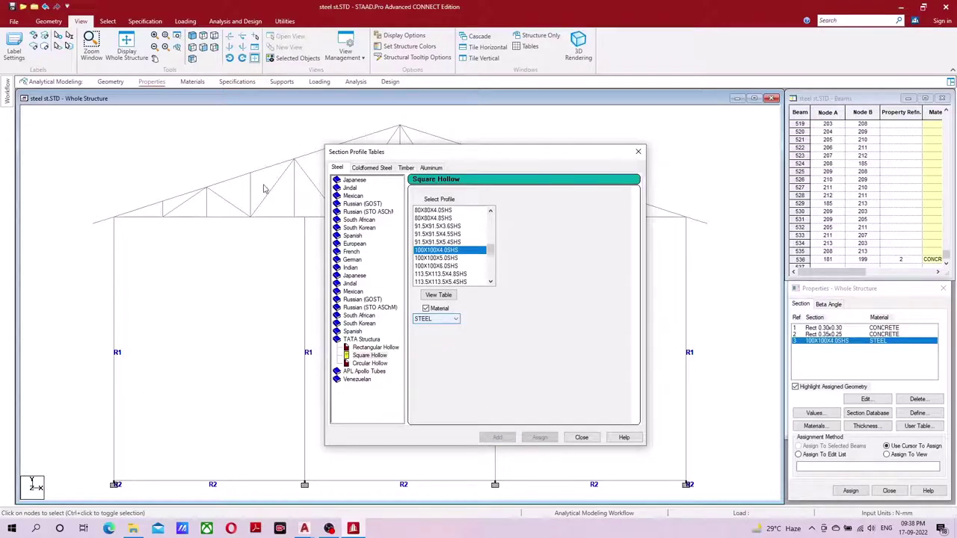
pyautogui.moveTo(444, 153)
pyautogui.mouseDown()
pyautogui.moveTo(545, 267)
pyautogui.moveTo(502, 86)
pyautogui.mouseUp()
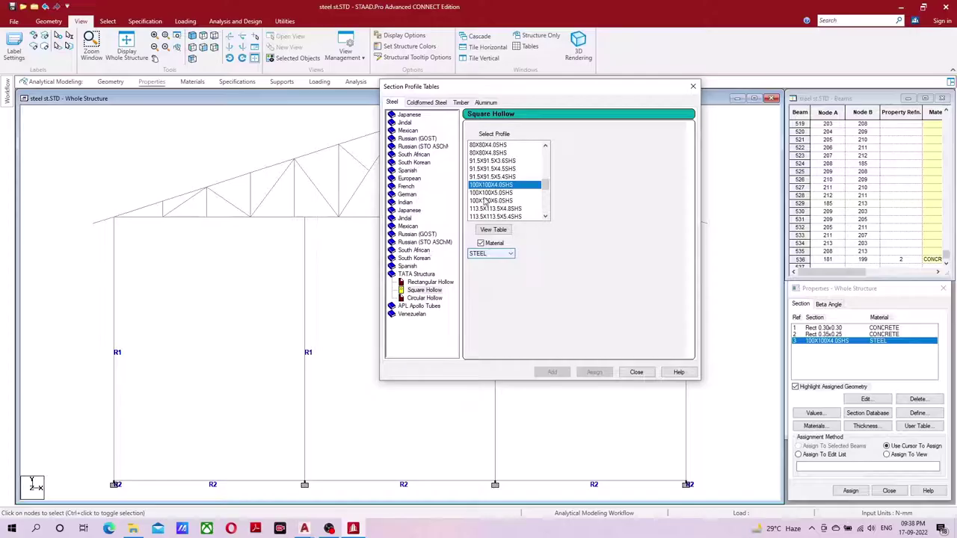
# - Add the 38X38X2.6SHS square hollow section to the property list
pyautogui.scroll(3, 486, 191)
pyautogui.scroll(3, 486, 192)
pyautogui.scroll(3, 486, 191)
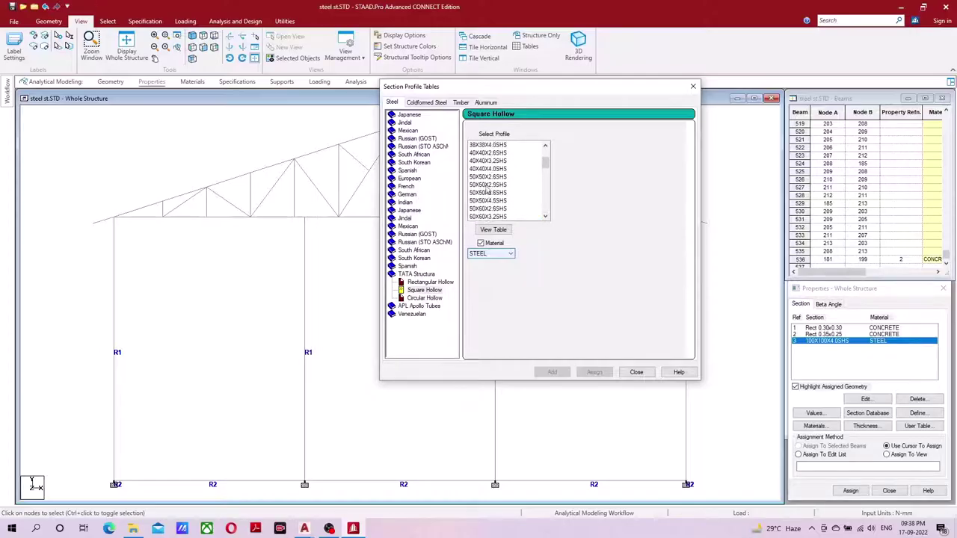
pyautogui.scroll(2, 485, 192)
pyautogui.scroll(4, 486, 192)
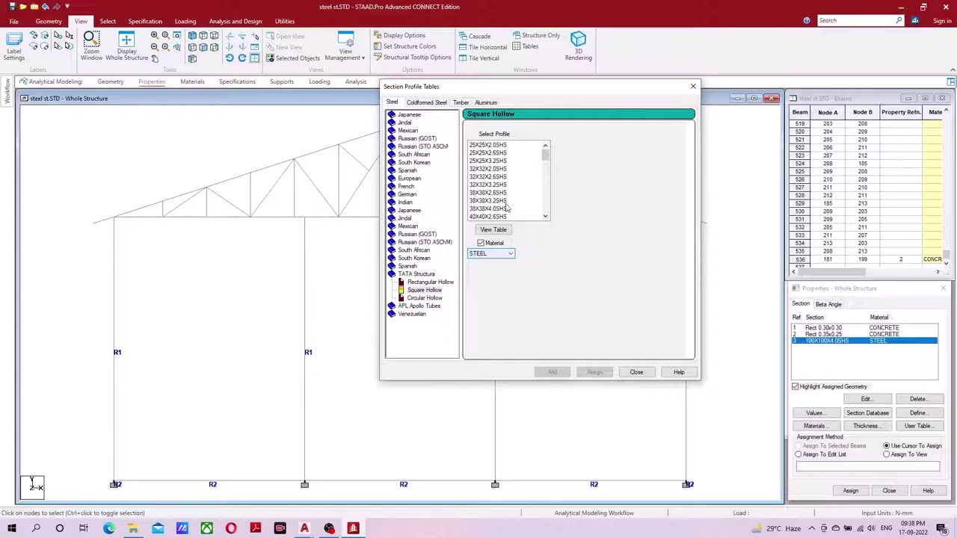
pyautogui.click(490, 192)
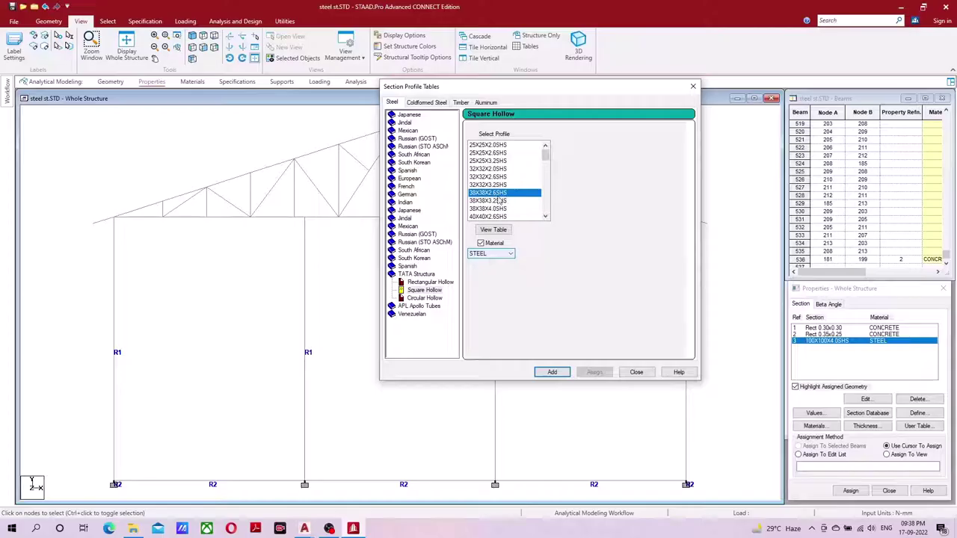
pyautogui.click(551, 370)
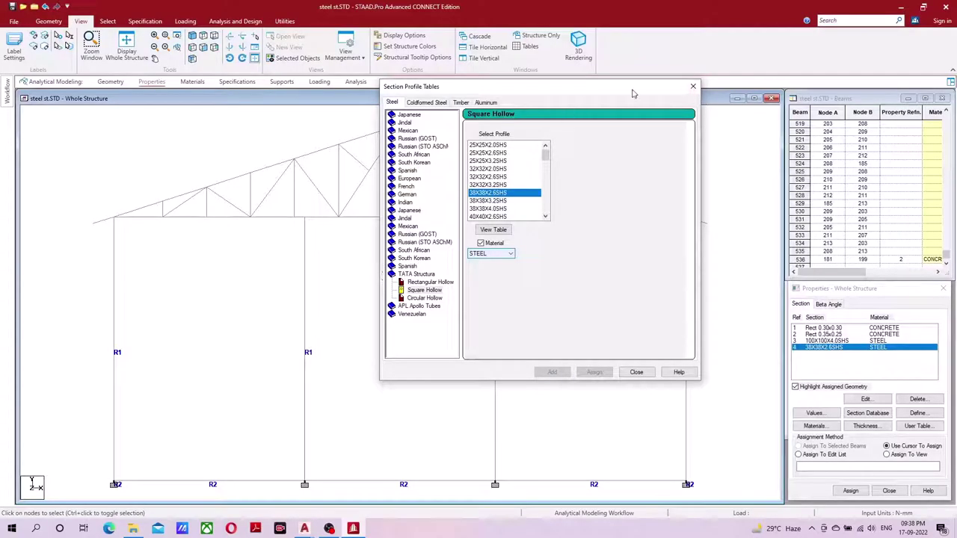
pyautogui.moveTo(633, 88); pyautogui.dragTo(742, 91)
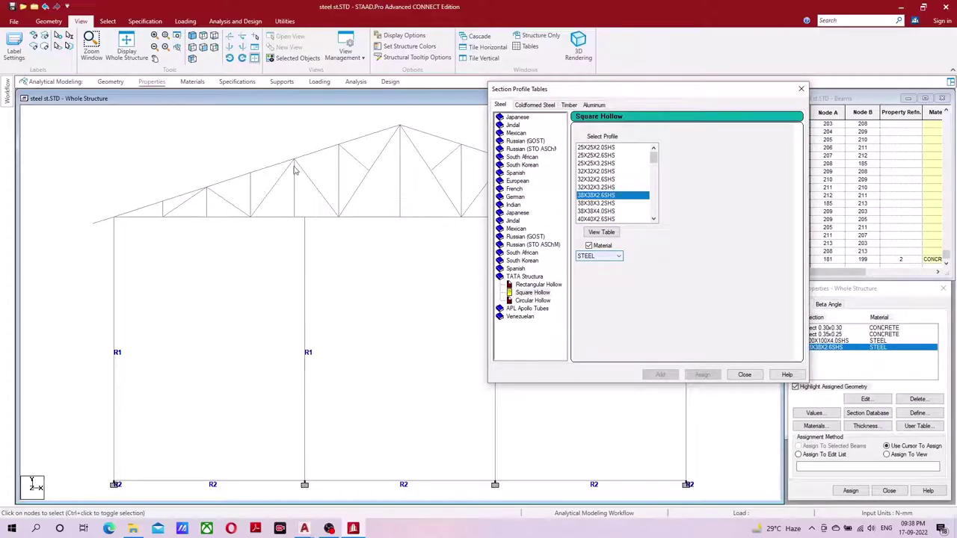
# - Add the 60X60X3.2SHS square hollow section and close the profile tables
pyautogui.scroll(-1, 607, 218)
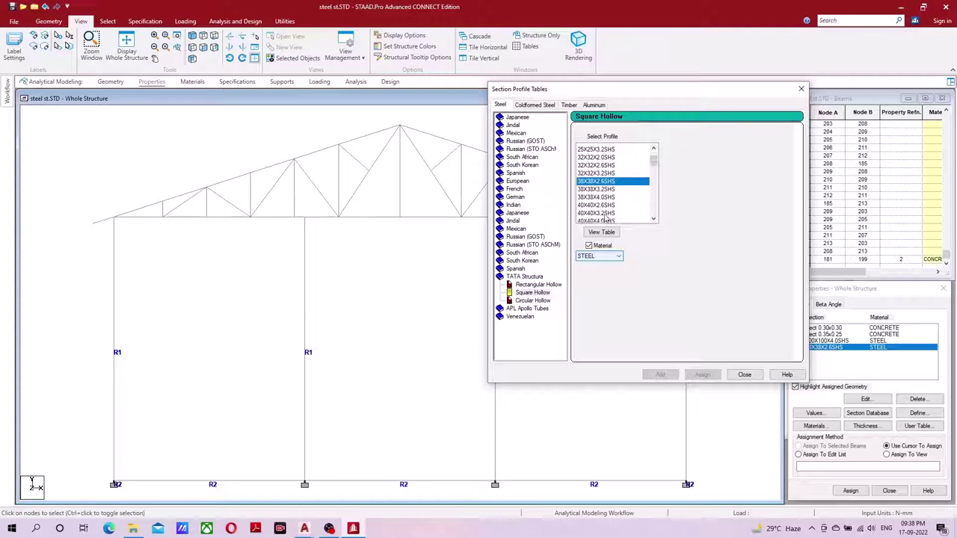
pyautogui.scroll(-2, 605, 217)
pyautogui.scroll(-1, 605, 218)
pyautogui.scroll(-2, 606, 217)
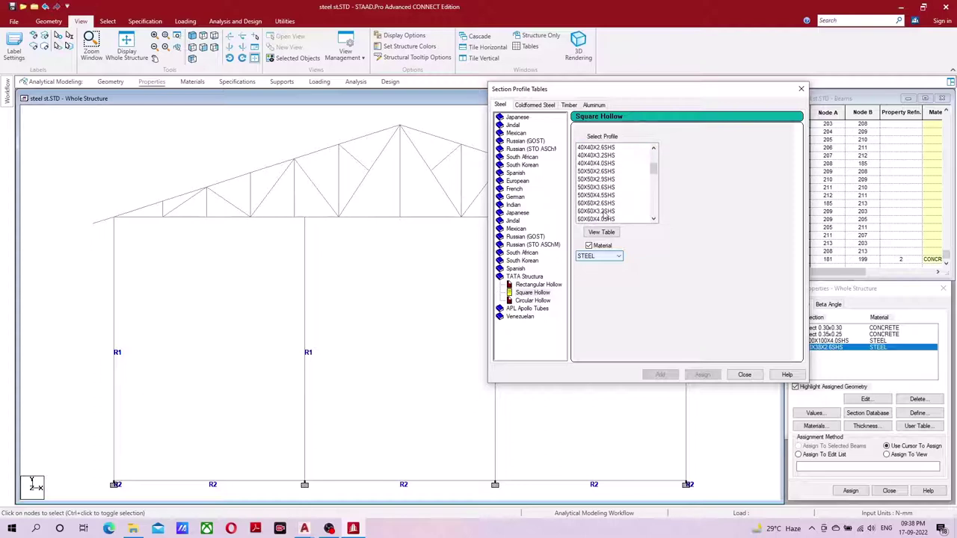
pyautogui.scroll(-1, 604, 215)
pyautogui.scroll(-1, 604, 213)
pyautogui.click(602, 195)
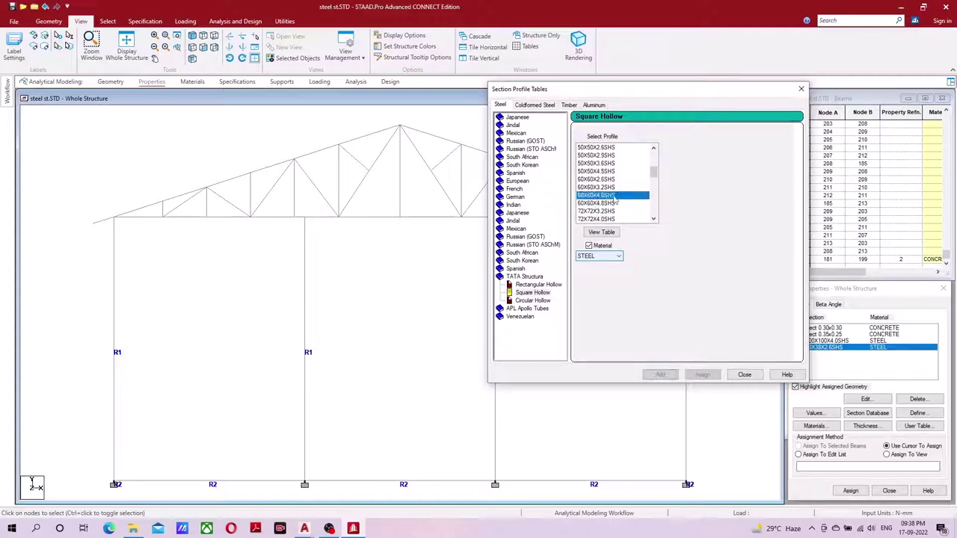
pyautogui.click(591, 187)
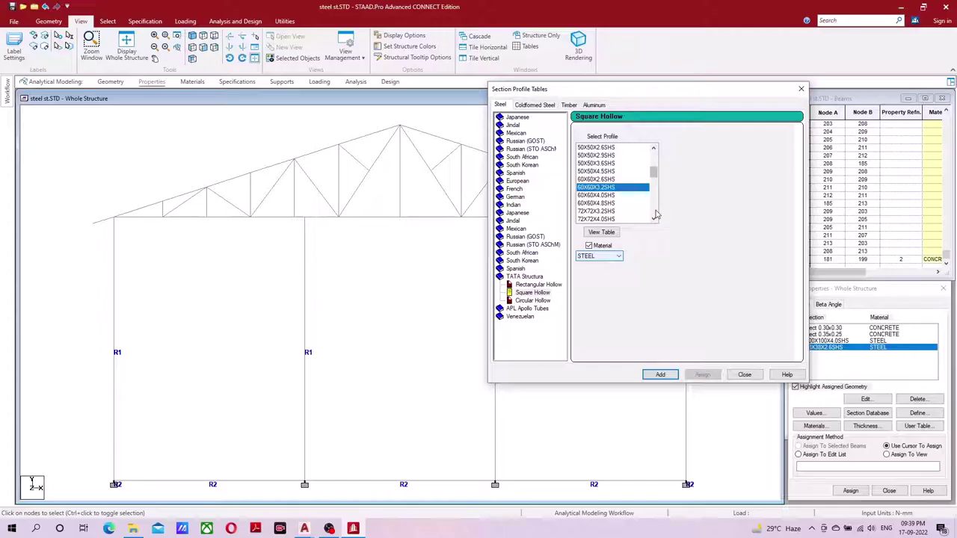
pyautogui.click(660, 373)
pyautogui.click(744, 374)
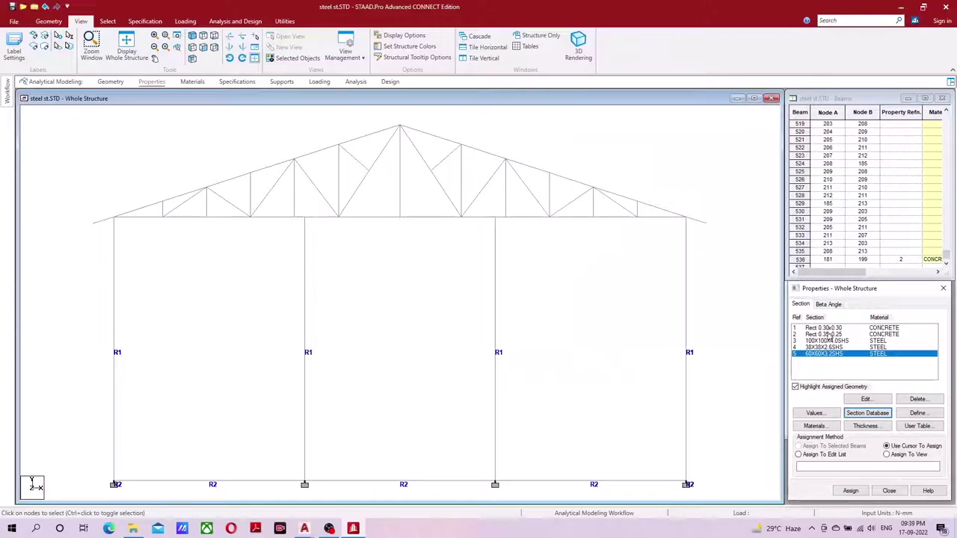
# - Pick the 100X100X4.0SHS section and select every top-chord beam from the left eave to the right overhang
pyautogui.click(829, 341)
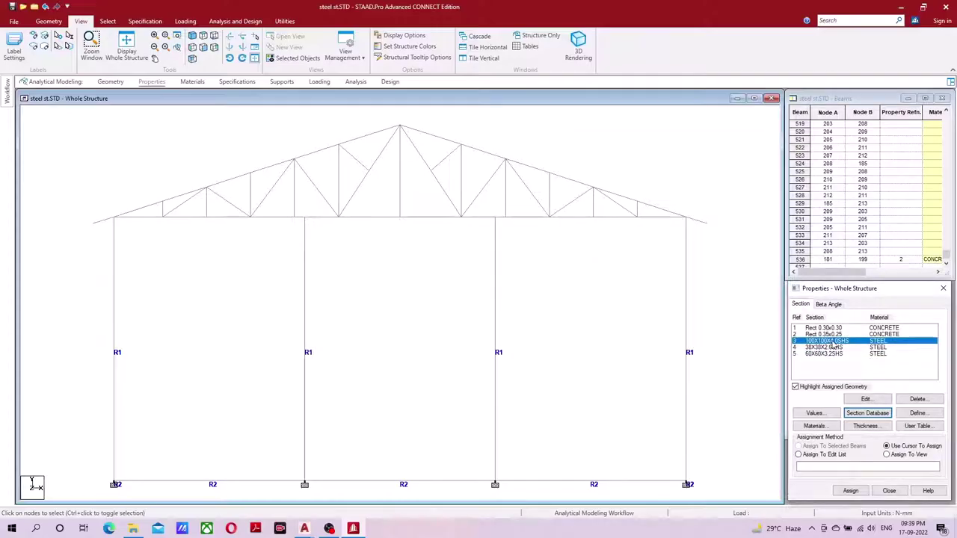
pyautogui.click(103, 219)
pyautogui.keyDown('ctrl'); pyautogui.click(177, 198); pyautogui.keyUp('ctrl')
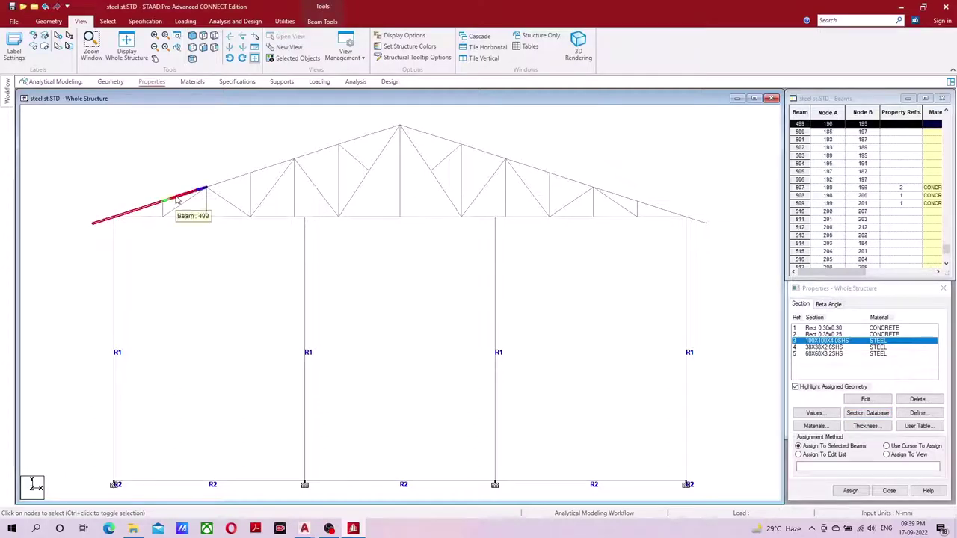
pyautogui.keyDown('ctrl'); pyautogui.click(224, 183); pyautogui.keyUp('ctrl')
pyautogui.keyDown('ctrl'); pyautogui.click(271, 167); pyautogui.keyUp('ctrl')
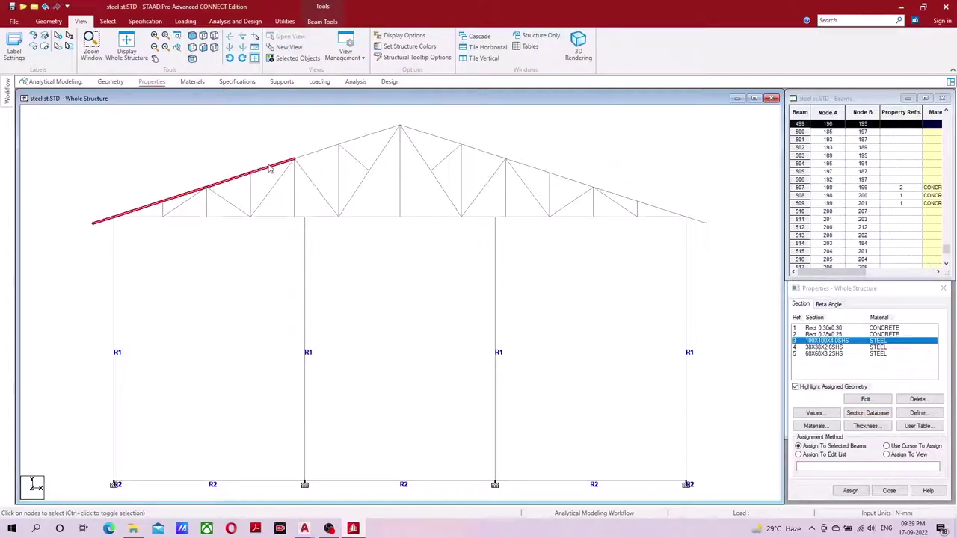
pyautogui.keyDown('ctrl'); pyautogui.click(317, 154); pyautogui.keyUp('ctrl')
pyautogui.keyDown('ctrl'); pyautogui.click(370, 138); pyautogui.keyUp('ctrl')
pyautogui.keyDown('ctrl'); pyautogui.click(426, 139); pyautogui.keyUp('ctrl')
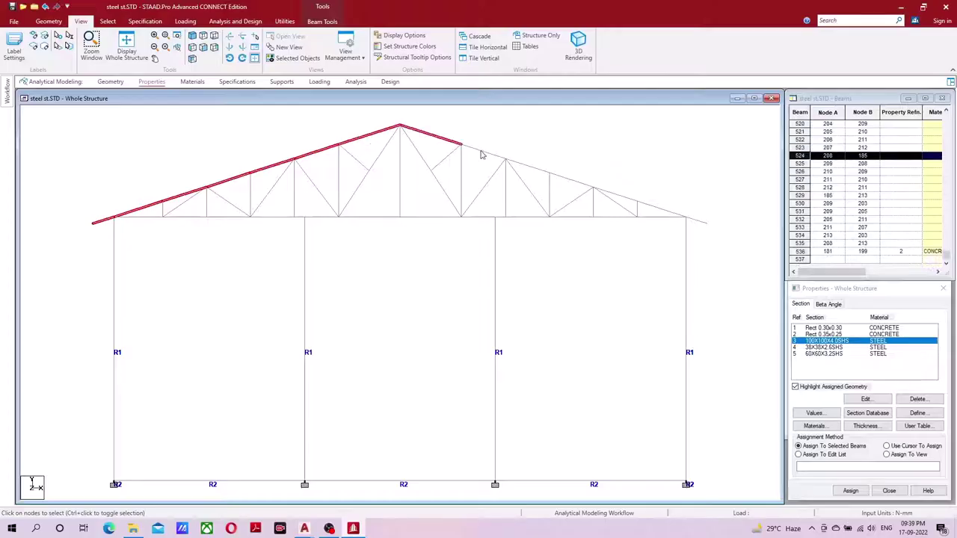
pyautogui.keyDown('ctrl'); pyautogui.click(484, 154); pyautogui.keyUp('ctrl')
pyautogui.keyDown('ctrl'); pyautogui.click(542, 178); pyautogui.keyUp('ctrl')
pyautogui.keyDown('ctrl'); pyautogui.click(575, 184); pyautogui.keyUp('ctrl')
pyautogui.keyDown('ctrl'); pyautogui.click(615, 197); pyautogui.keyUp('ctrl')
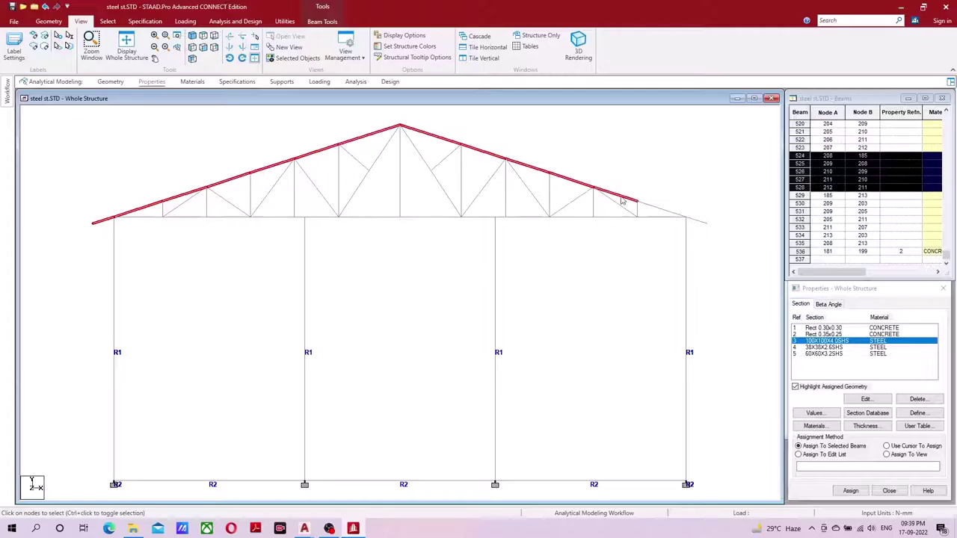
pyautogui.keyDown('ctrl'); pyautogui.click(652, 210); pyautogui.keyUp('ctrl')
pyautogui.keyDown('ctrl'); pyautogui.click(692, 226); pyautogui.keyUp('ctrl')
# - Add all bottom-chord beams of the truss to the selection, right to left
pyautogui.keyDown('ctrl'); pyautogui.click(644, 217); pyautogui.keyUp('ctrl')
pyautogui.keyDown('ctrl'); pyautogui.click(609, 218); pyautogui.keyUp('ctrl')
pyautogui.keyDown('ctrl'); pyautogui.click(569, 218); pyautogui.keyUp('ctrl')
pyautogui.keyDown('ctrl'); pyautogui.click(526, 217); pyautogui.keyUp('ctrl')
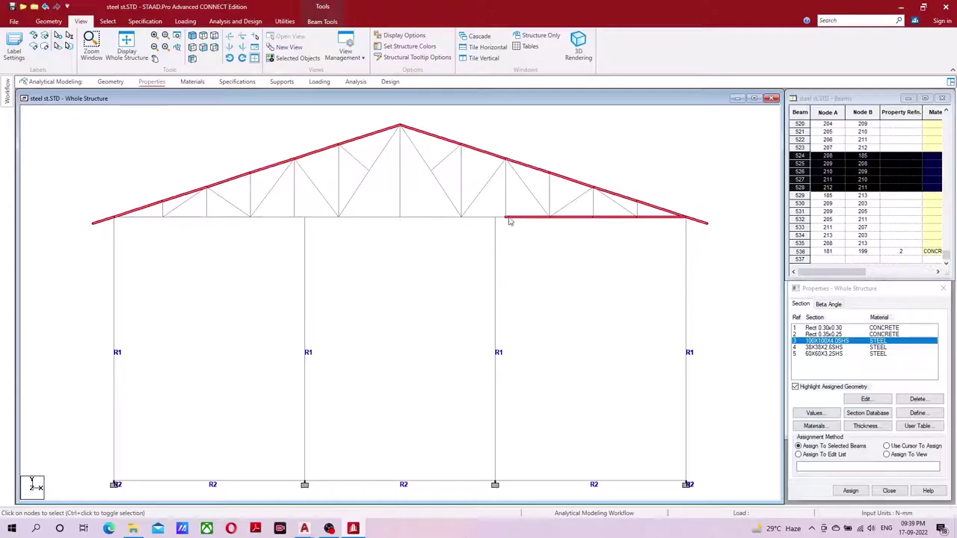
pyautogui.keyDown('ctrl'); pyautogui.click(486, 219); pyautogui.keyUp('ctrl')
pyautogui.scroll(2, 503, 215)
pyautogui.scroll(2, 504, 214)
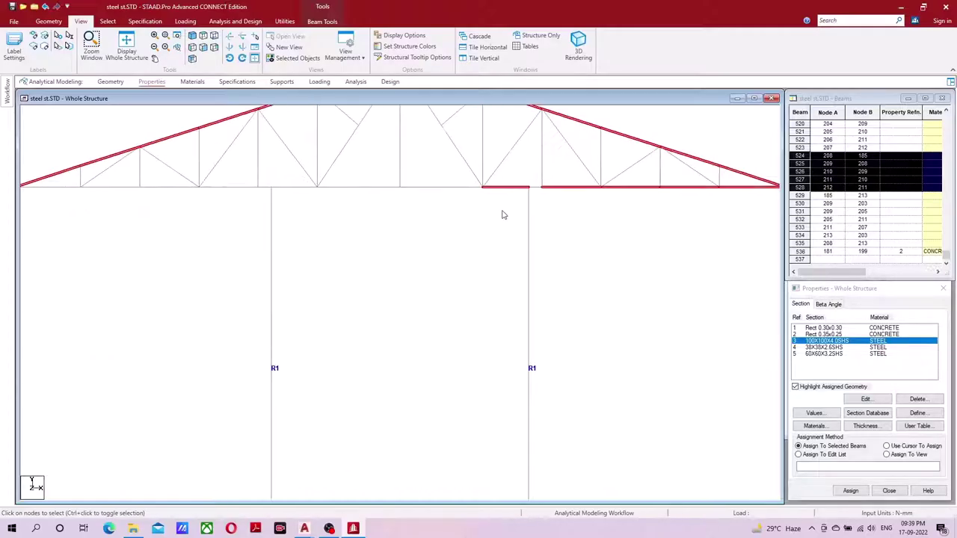
pyautogui.scroll(2, 464, 284)
pyautogui.scroll(2, 430, 340)
pyautogui.scroll(2, 432, 334)
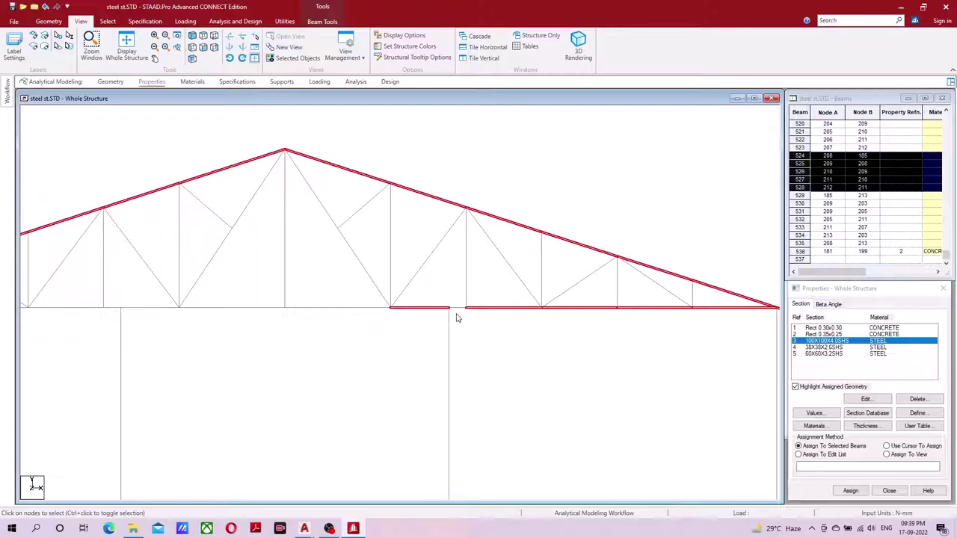
pyautogui.moveTo(334, 358); pyautogui.dragTo(534, 303, button='middle')
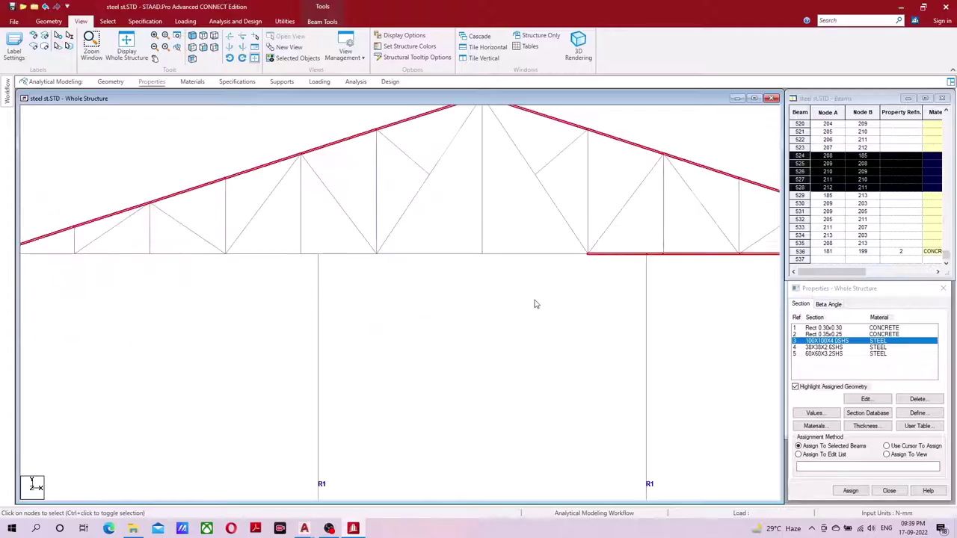
pyautogui.keyDown('ctrl'); pyautogui.click(526, 254); pyautogui.keyUp('ctrl')
pyautogui.keyDown('ctrl'); pyautogui.click(469, 254); pyautogui.keyUp('ctrl')
pyautogui.moveTo(349, 289); pyautogui.dragTo(471, 291, button='middle')
pyautogui.keyDown('ctrl'); pyautogui.click(464, 256); pyautogui.keyUp('ctrl')
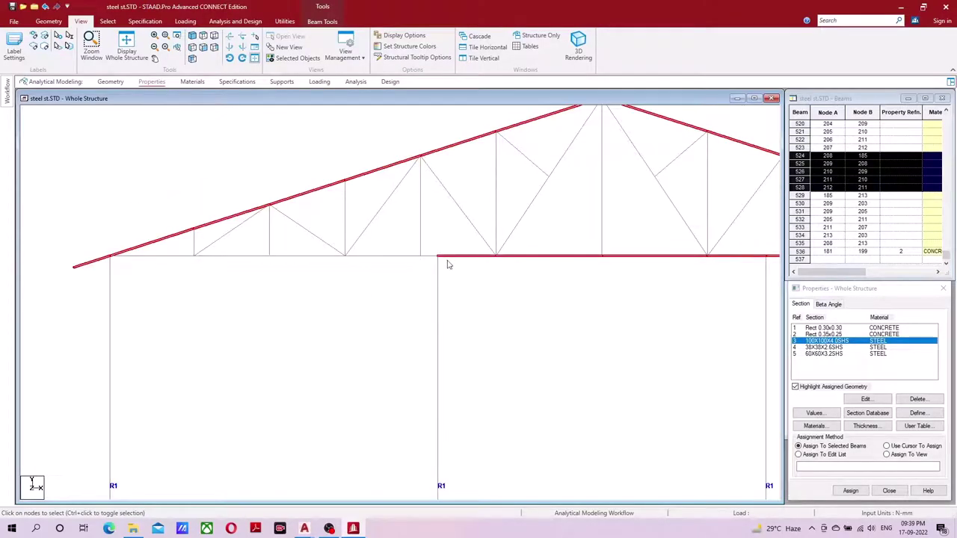
pyautogui.keyDown('ctrl'); pyautogui.click(429, 258); pyautogui.keyUp('ctrl')
pyautogui.keyDown('ctrl'); pyautogui.click(400, 258); pyautogui.keyUp('ctrl')
pyautogui.keyDown('ctrl'); pyautogui.click(320, 258); pyautogui.keyUp('ctrl')
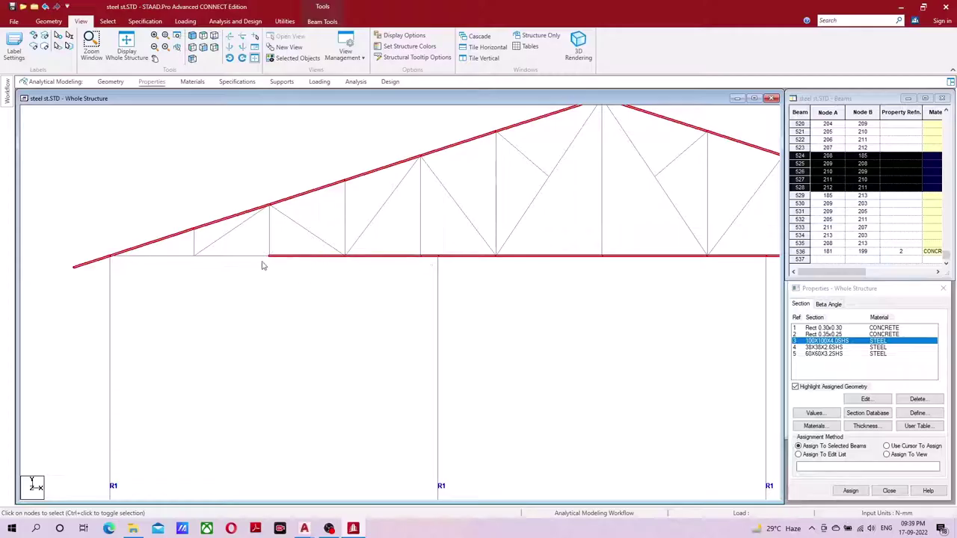
pyautogui.keyDown('ctrl'); pyautogui.click(209, 258); pyautogui.keyUp('ctrl')
pyautogui.keyDown('ctrl'); pyautogui.click(164, 265); pyautogui.keyUp('ctrl')
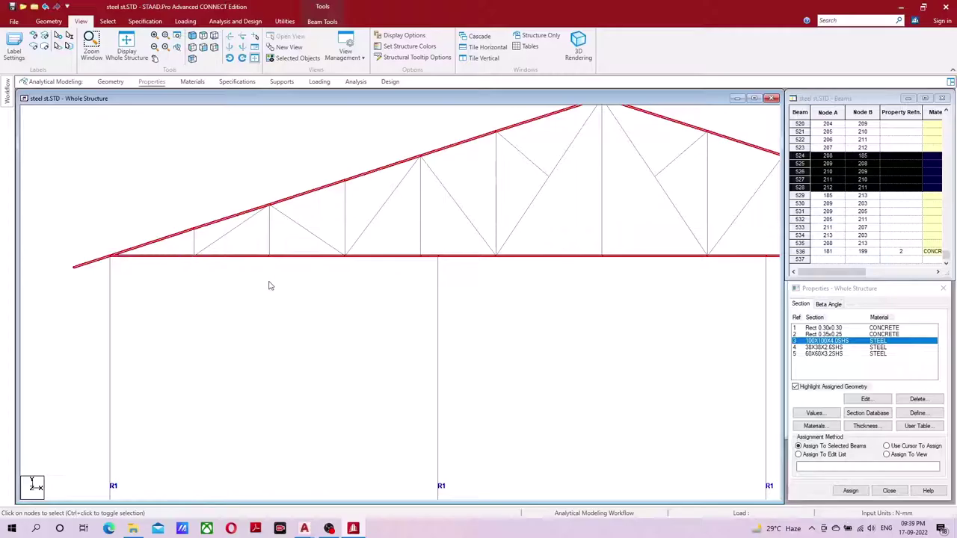
pyautogui.scroll(-3, 269, 284)
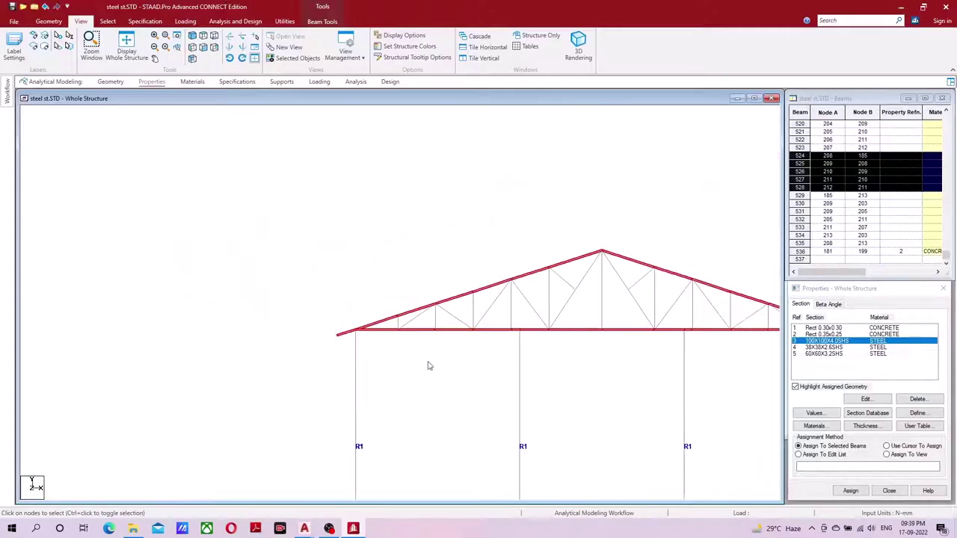
# - In isometric view, assign section 3 to the selected chords and confirm Yes
pyautogui.click(191, 37)
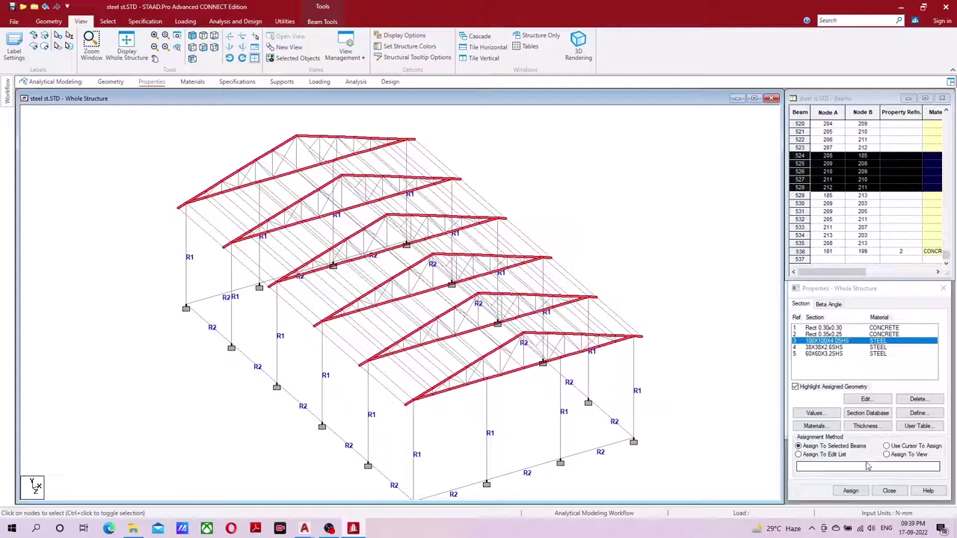
pyautogui.click(851, 491)
pyautogui.click(884, 419)
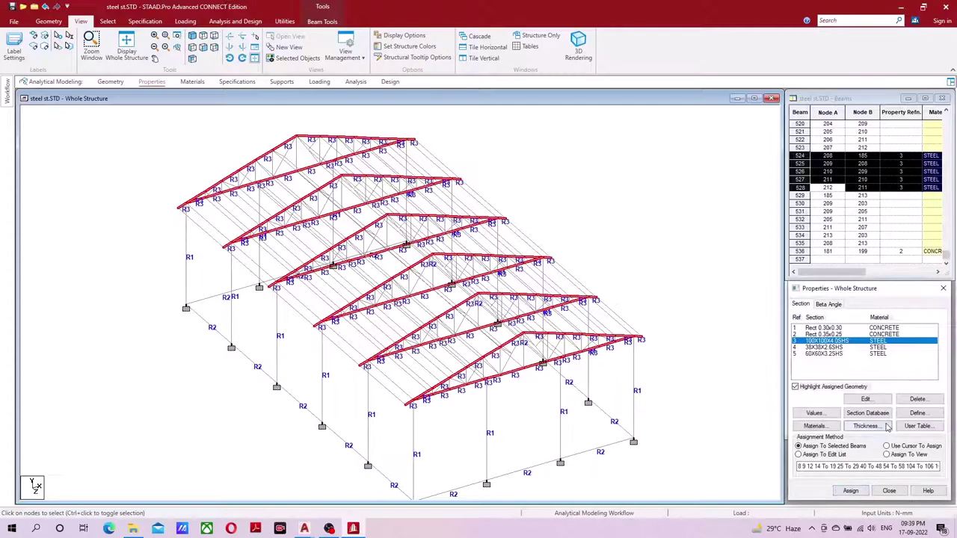
# - Choose the 38X38X2.6SHS section and, in front elevation, select the first left web members
pyautogui.click(829, 348)
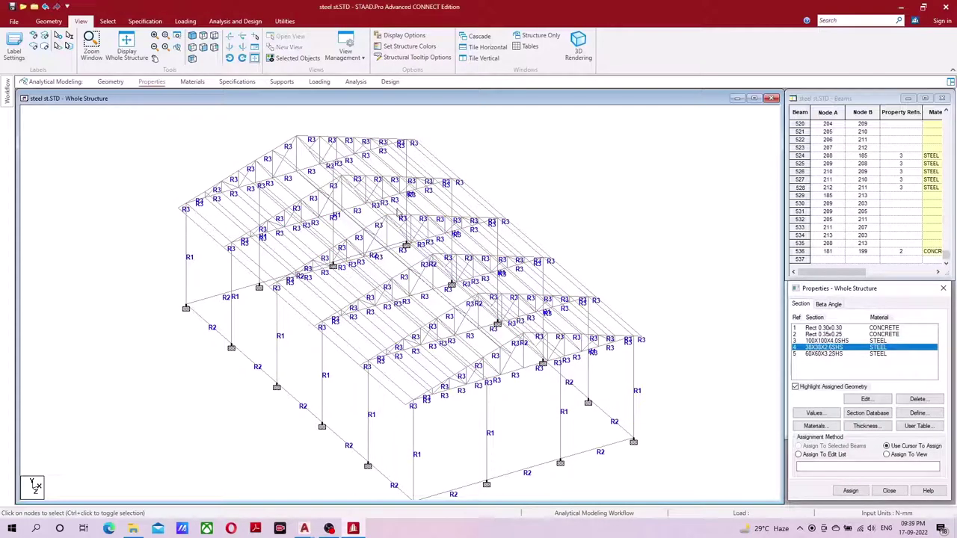
pyautogui.click(203, 46)
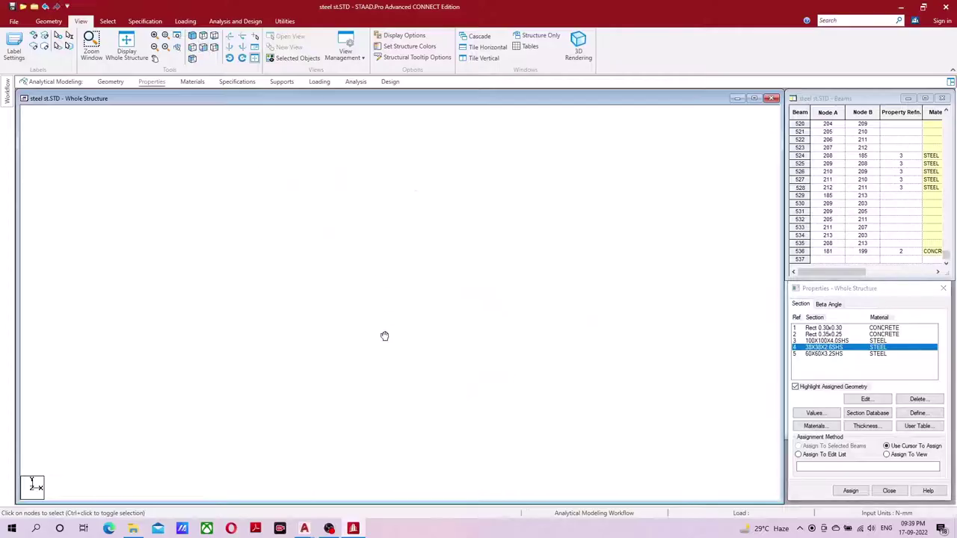
pyautogui.click(159, 289)
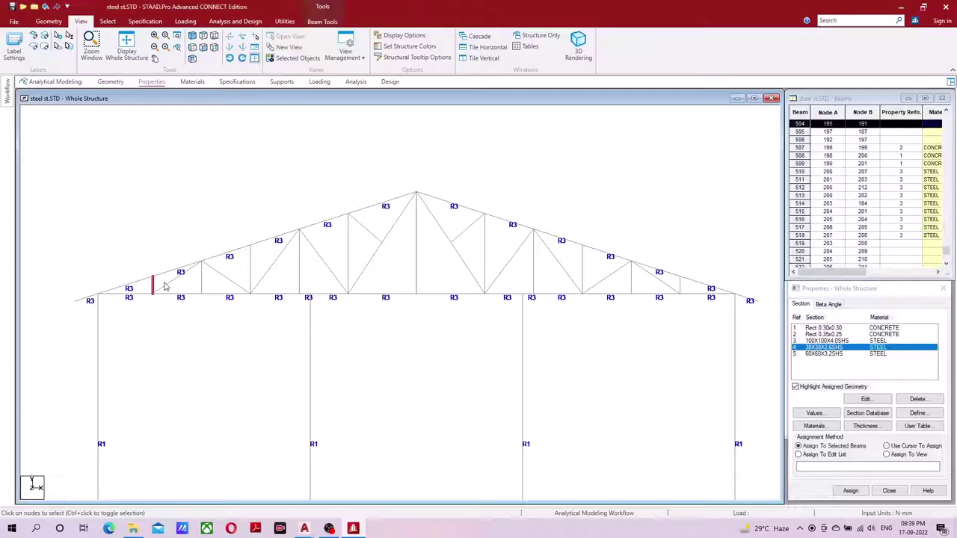
pyautogui.keyDown('ctrl'); pyautogui.click(202, 283); pyautogui.keyUp('ctrl')
pyautogui.keyDown('ctrl'); pyautogui.click(228, 279); pyautogui.keyUp('ctrl')
pyautogui.keyDown('ctrl'); pyautogui.click(250, 274); pyautogui.keyUp('ctrl')
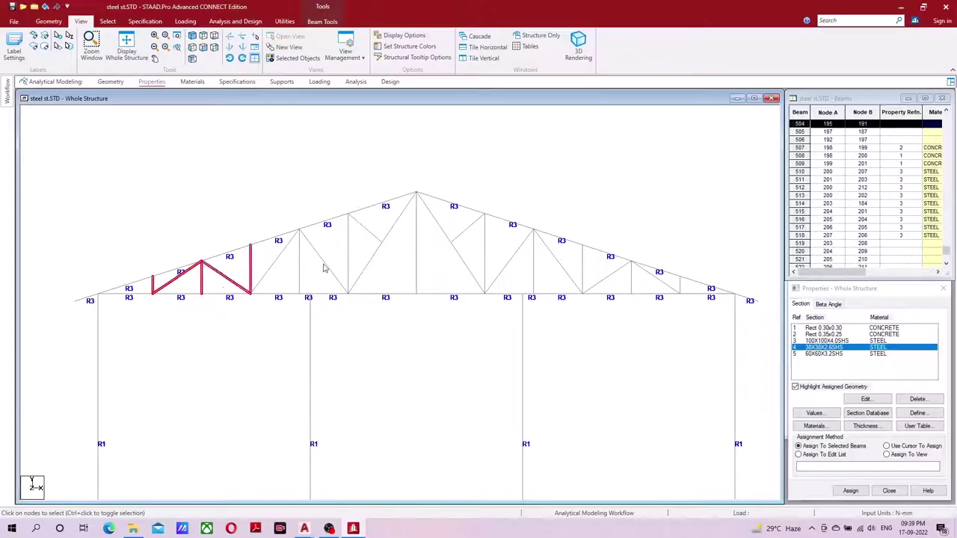
# - Add the remaining left-side web members, the apex diagonals and central vertical
pyautogui.keyDown('ctrl'); pyautogui.moveTo(406, 248); pyautogui.dragTo(266, 282); pyautogui.keyUp('ctrl')
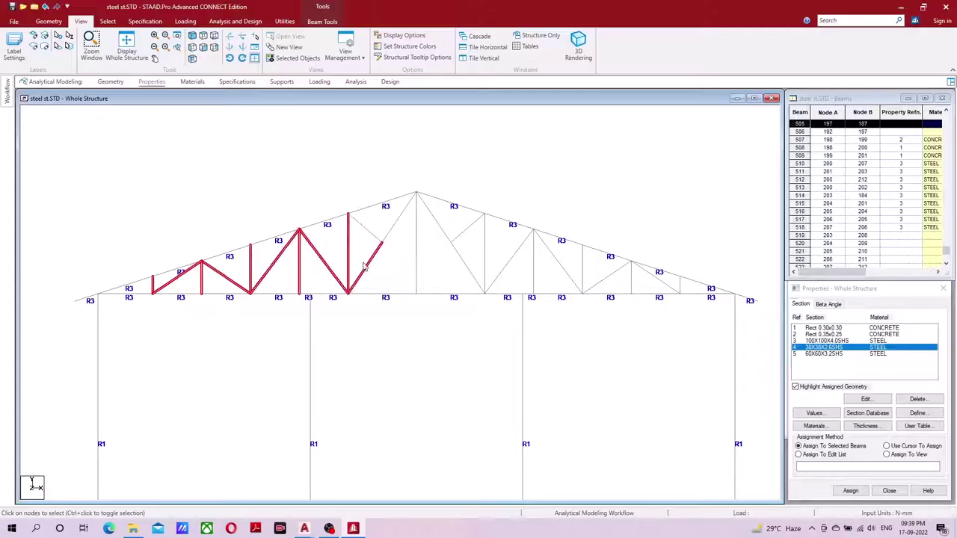
pyautogui.keyDown('ctrl'); pyautogui.click(376, 237); pyautogui.keyUp('ctrl')
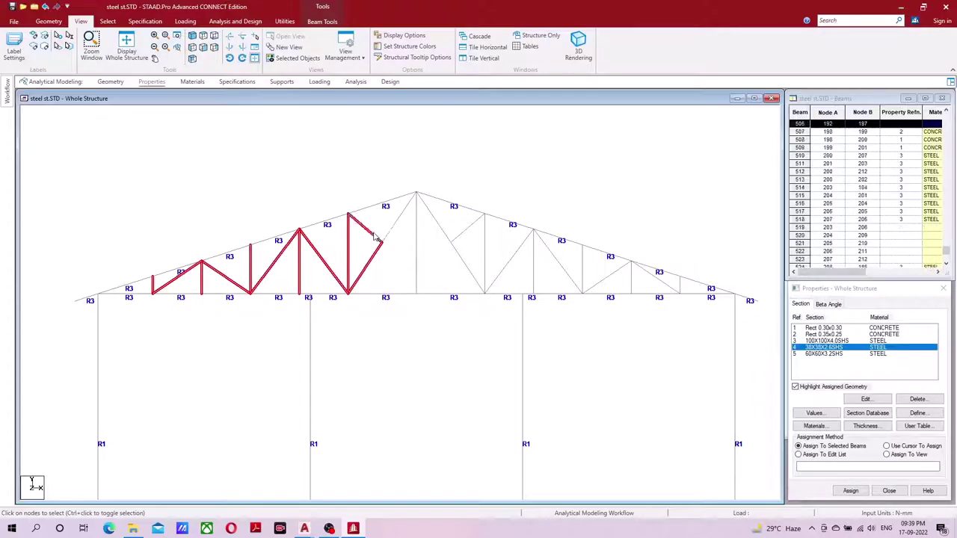
pyautogui.keyDown('ctrl'); pyautogui.click(397, 228); pyautogui.keyUp('ctrl')
pyautogui.keyDown('ctrl'); pyautogui.click(417, 252); pyautogui.keyUp('ctrl')
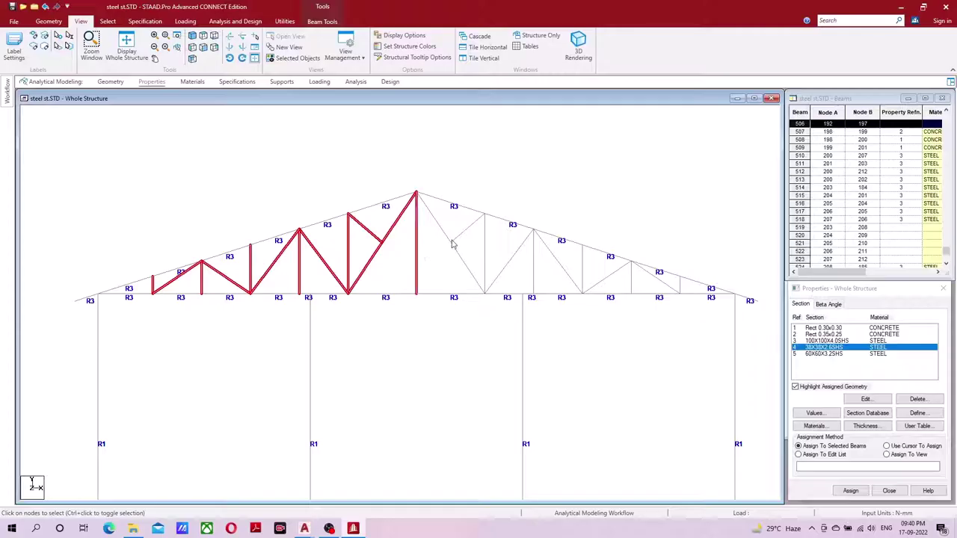
pyautogui.keyDown('ctrl'); pyautogui.click(459, 253); pyautogui.keyUp('ctrl')
pyautogui.keyDown('ctrl'); pyautogui.click(444, 233); pyautogui.keyUp('ctrl')
pyautogui.keyDown('ctrl'); pyautogui.click(463, 236); pyautogui.keyUp('ctrl')
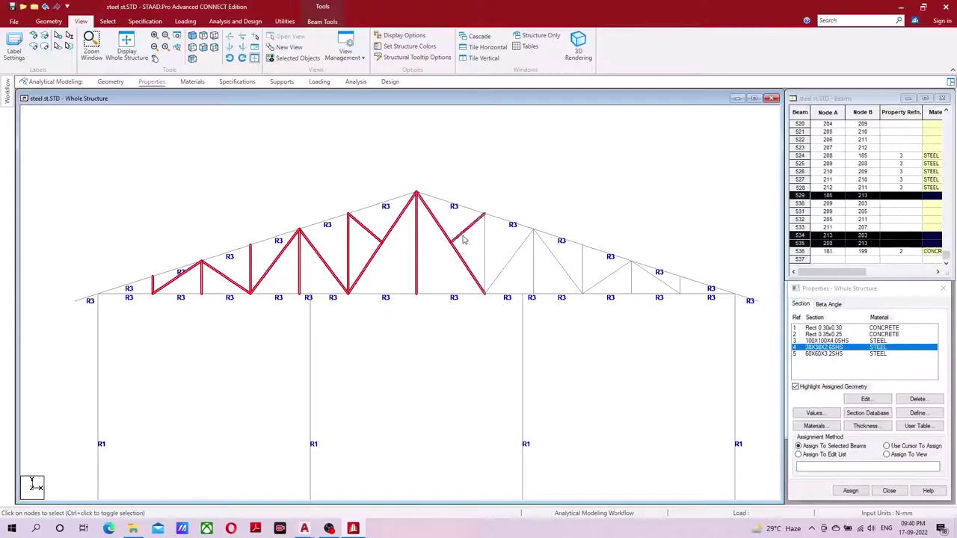
# - Add the right-side verticals and diagonals up to the right eave
pyautogui.keyDown('ctrl'); pyautogui.click(485, 266); pyautogui.keyUp('ctrl')
pyautogui.keyDown('ctrl'); pyautogui.click(503, 270); pyautogui.keyUp('ctrl')
pyautogui.keyDown('ctrl'); pyautogui.click(533, 272); pyautogui.keyUp('ctrl')
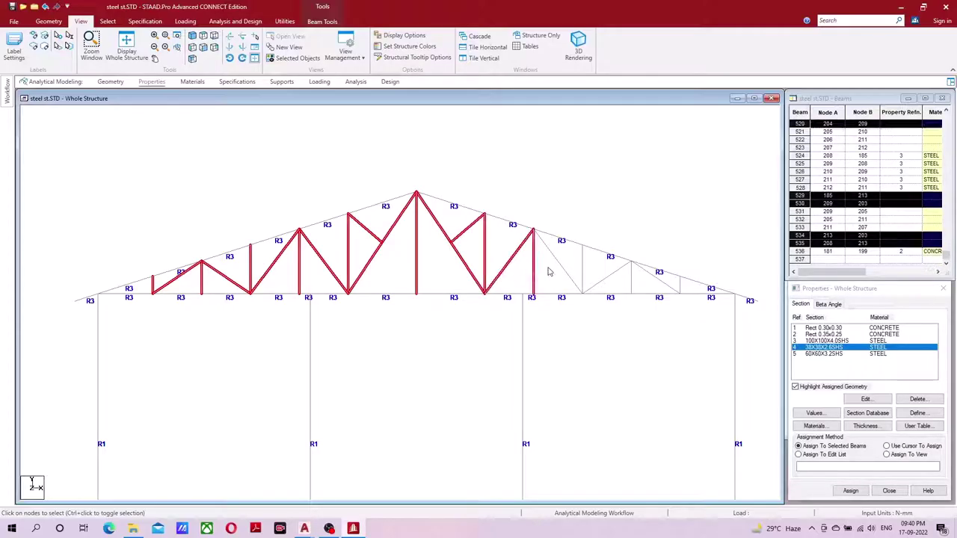
pyautogui.keyDown('ctrl'); pyautogui.click(568, 275); pyautogui.keyUp('ctrl')
pyautogui.keyDown('ctrl'); pyautogui.click(583, 266); pyautogui.keyUp('ctrl')
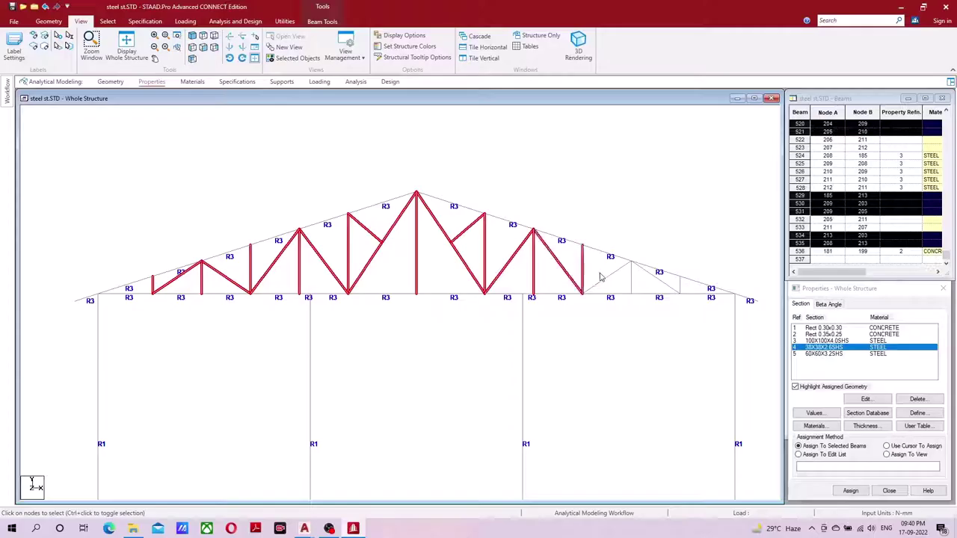
pyautogui.keyDown('ctrl'); pyautogui.click(606, 278); pyautogui.keyUp('ctrl')
pyautogui.keyDown('ctrl'); pyautogui.click(632, 282); pyautogui.keyUp('ctrl')
pyautogui.keyDown('ctrl'); pyautogui.click(655, 278); pyautogui.keyUp('ctrl')
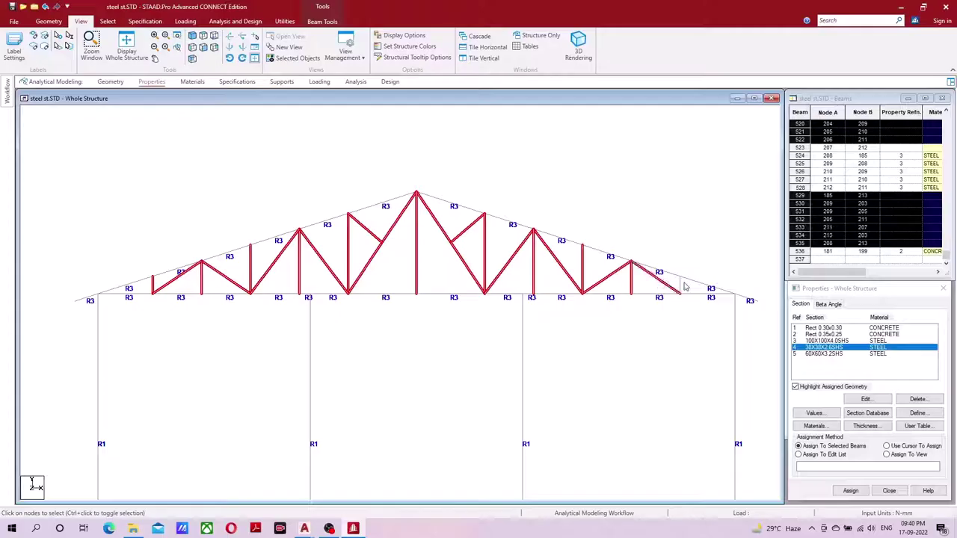
pyautogui.keyDown('ctrl'); pyautogui.click(680, 284); pyautogui.keyUp('ctrl')
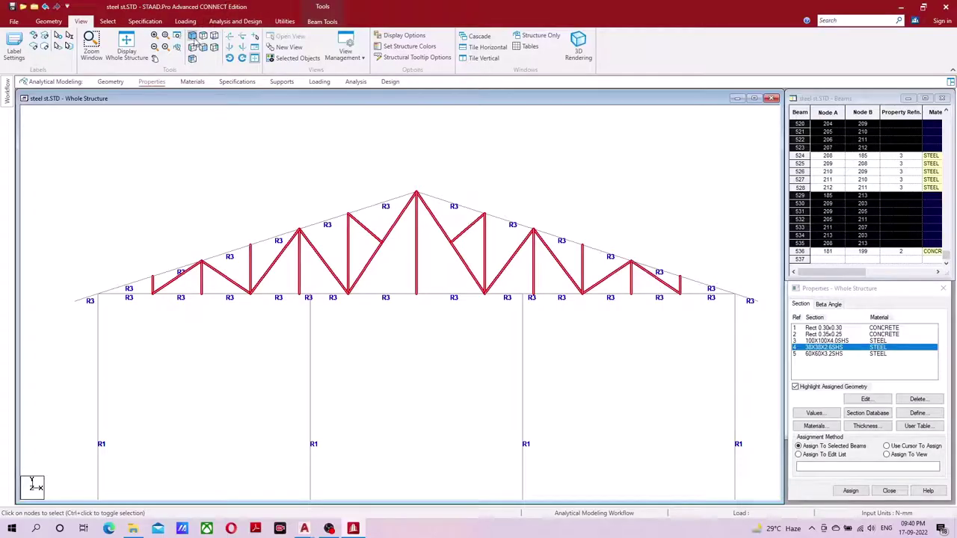
# - Assign 38X38X2.6SHS to the selected web members and confirm, then highlight the 60X60X3.2SHS row
pyautogui.click(254, 57)
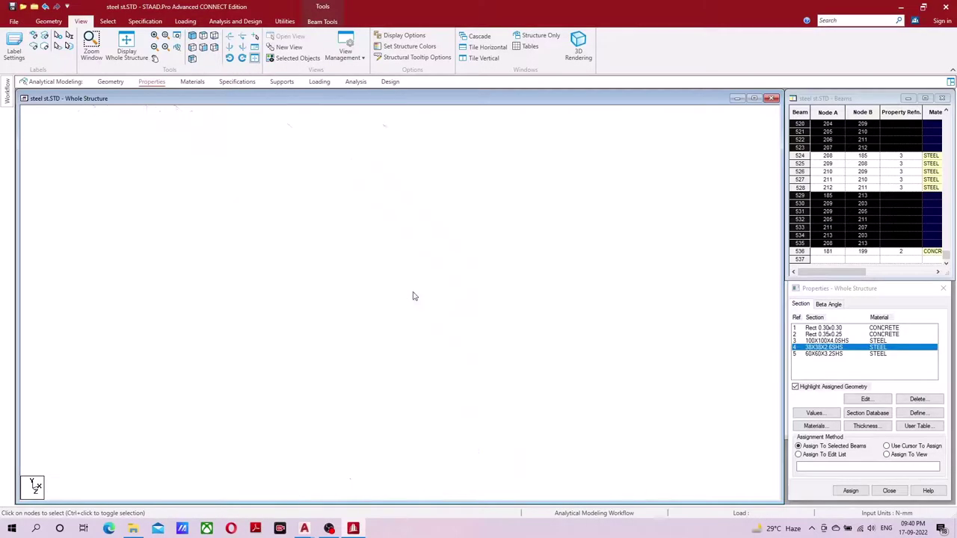
pyautogui.scroll(2, 417, 291)
pyautogui.scroll(2, 416, 292)
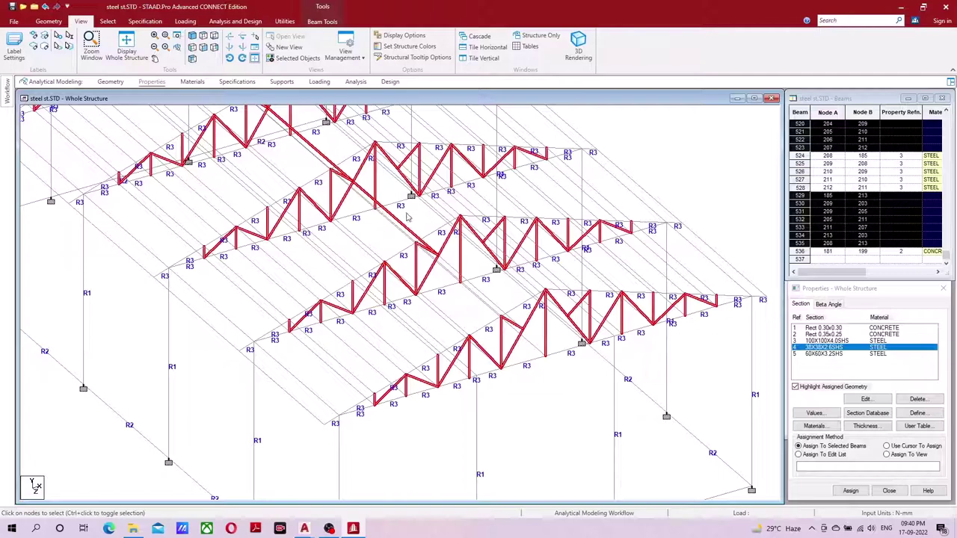
pyautogui.scroll(2, 404, 221)
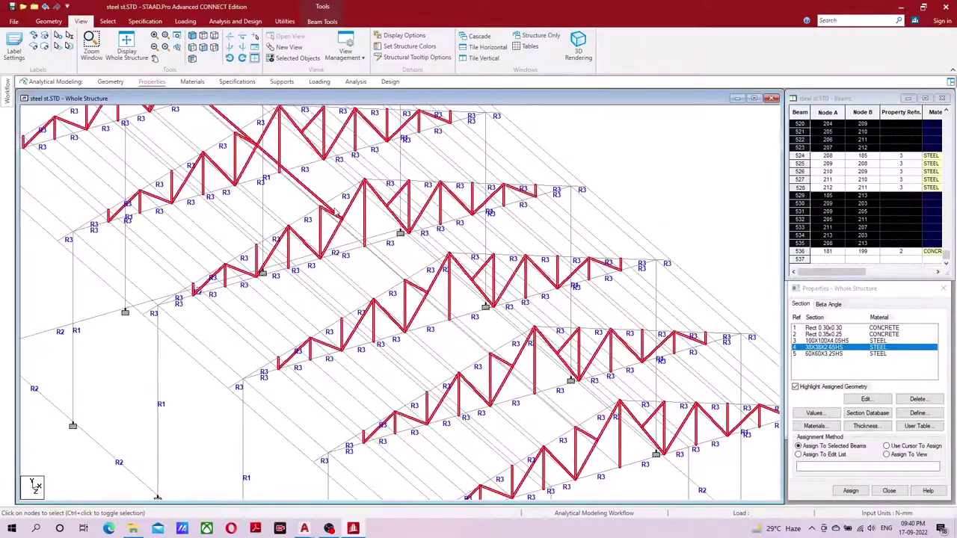
pyautogui.scroll(-2, 314, 198)
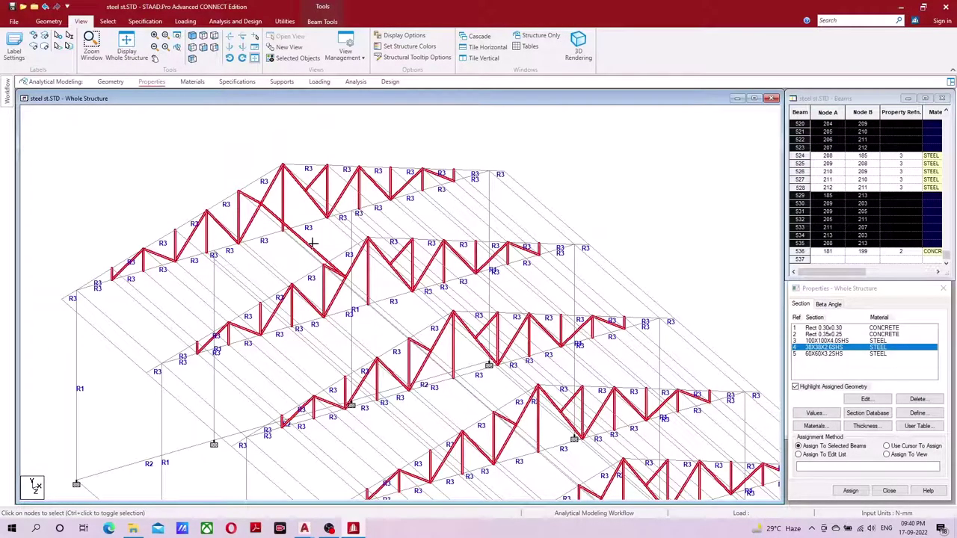
pyautogui.scroll(-1, 313, 253)
pyautogui.scroll(-1, 471, 396)
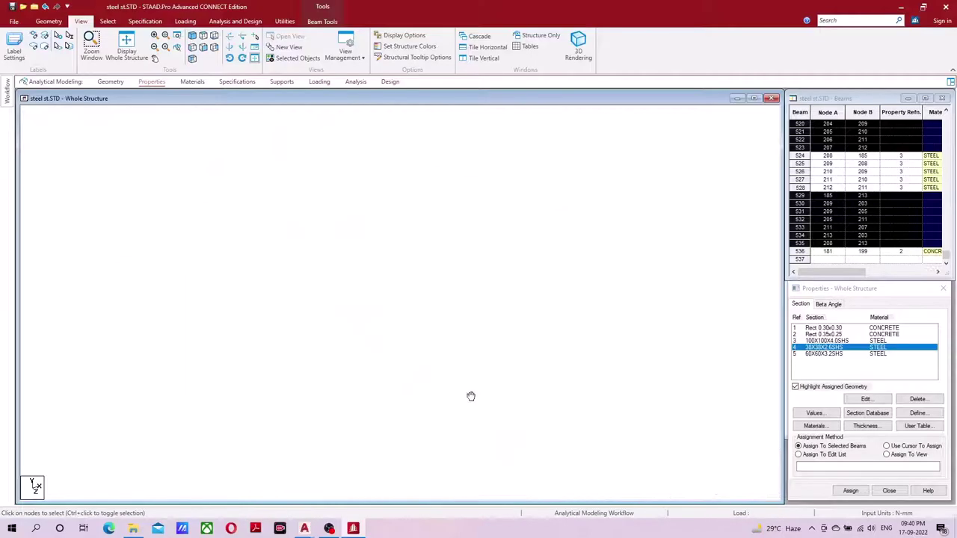
pyautogui.scroll(-1, 372, 278)
pyautogui.scroll(-1, 445, 397)
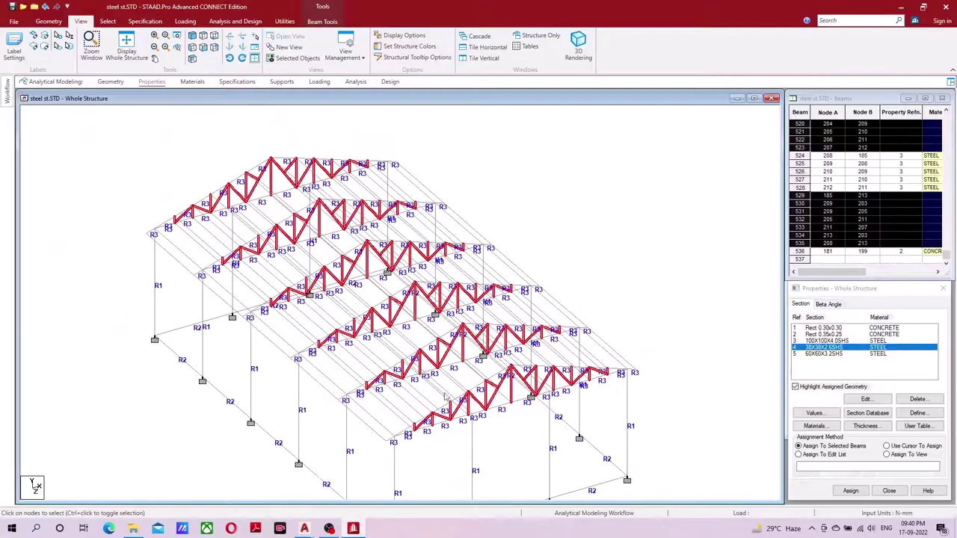
pyautogui.click(851, 490)
pyautogui.click(884, 418)
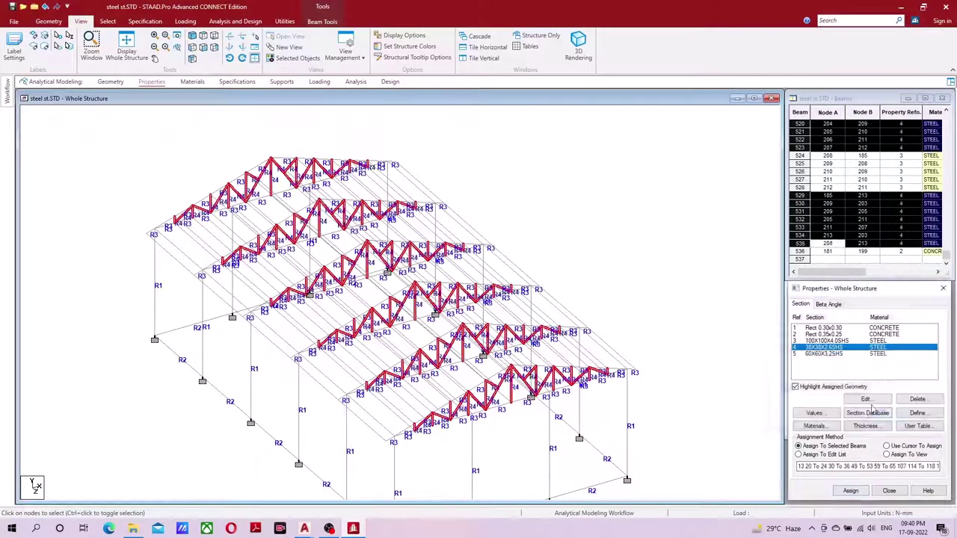
pyautogui.click(825, 354)
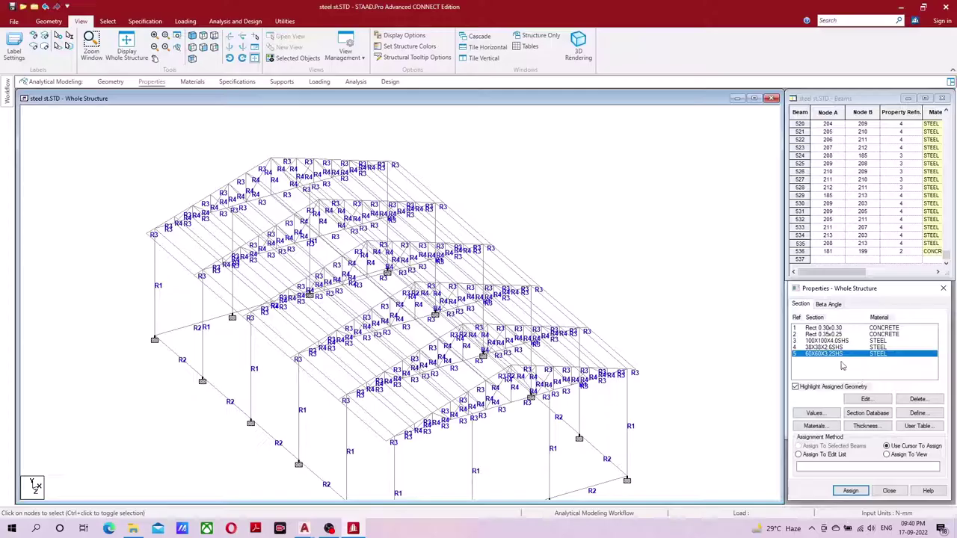
# - Select all beams with missing property and assign them the 60X60X3.2SHS section
pyautogui.click(108, 21)
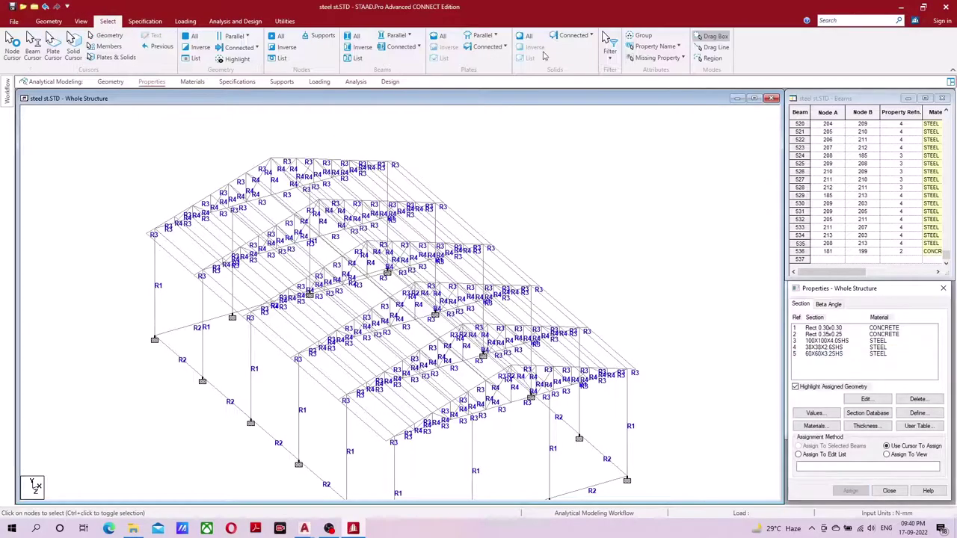
pyautogui.click(661, 60)
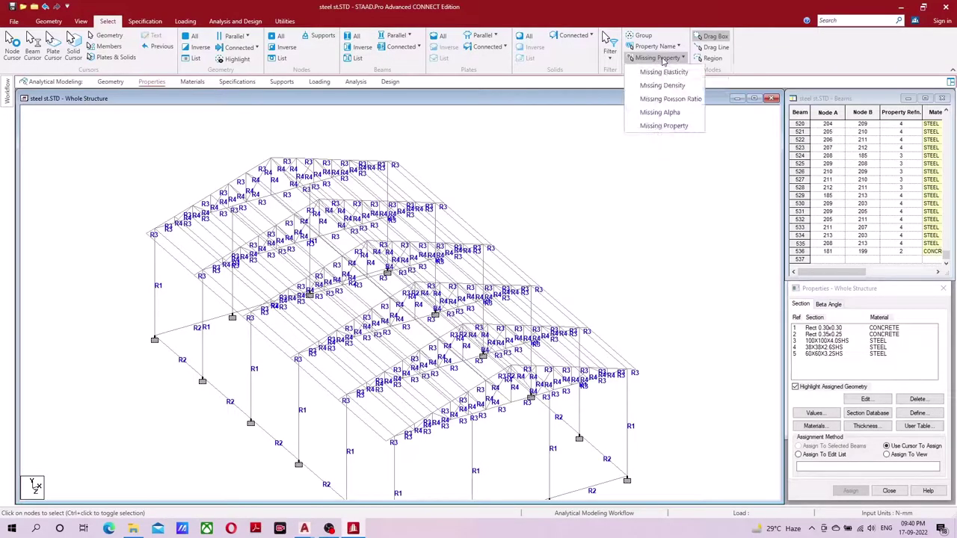
pyautogui.click(667, 127)
pyautogui.moveTo(574, 311); pyautogui.dragTo(579, 283, button='middle')
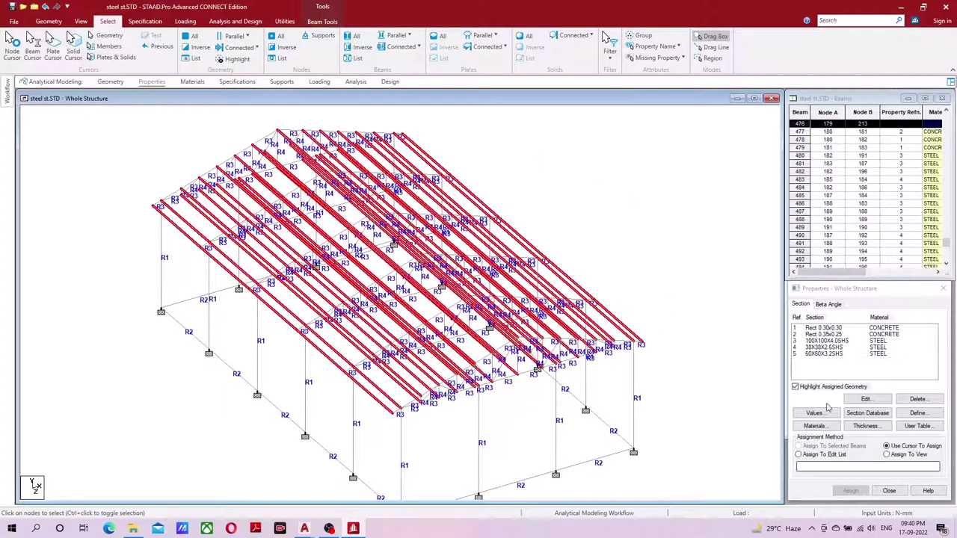
pyautogui.click(820, 354)
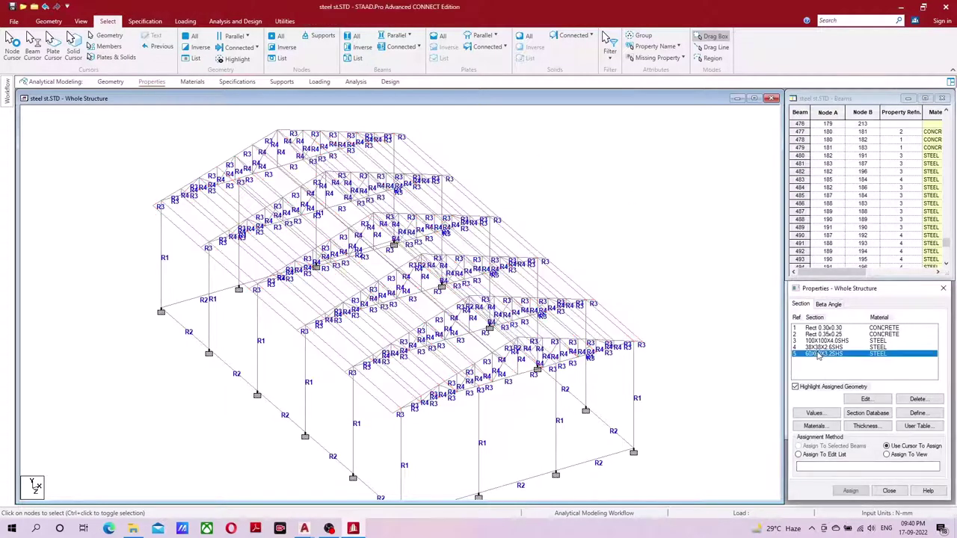
pyautogui.click(662, 58)
pyautogui.click(666, 126)
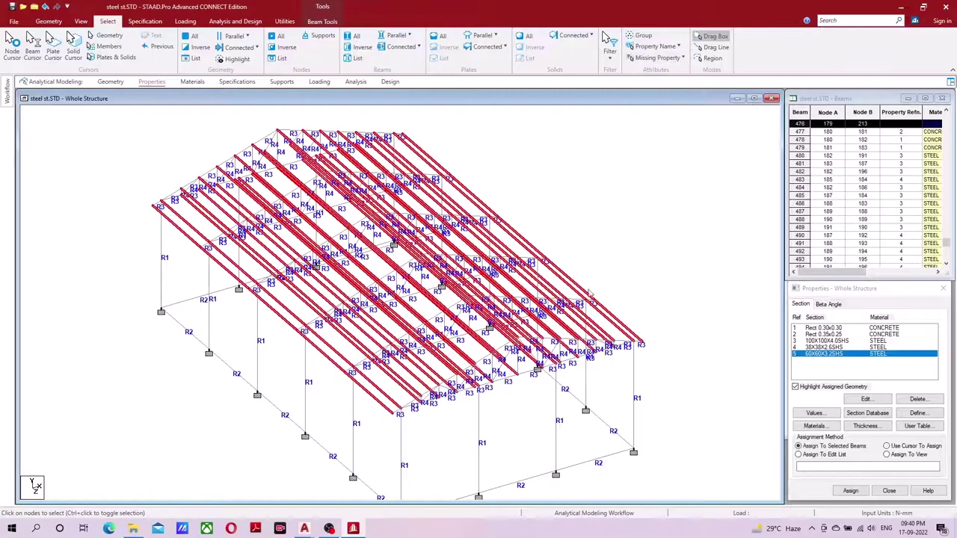
pyautogui.click(850, 491)
pyautogui.click(885, 420)
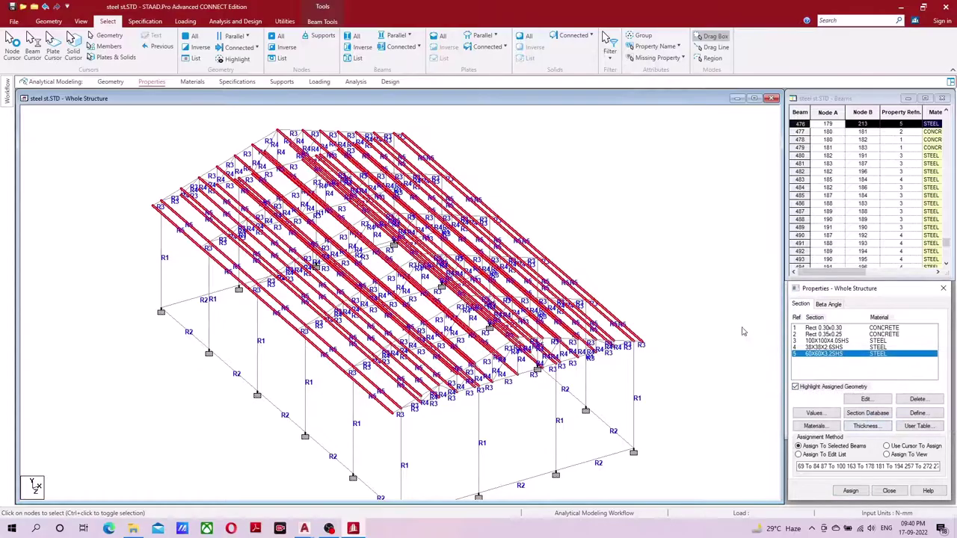
# - Open a maximized 3D rendered view of the shed
pyautogui.rightClick(628, 197)
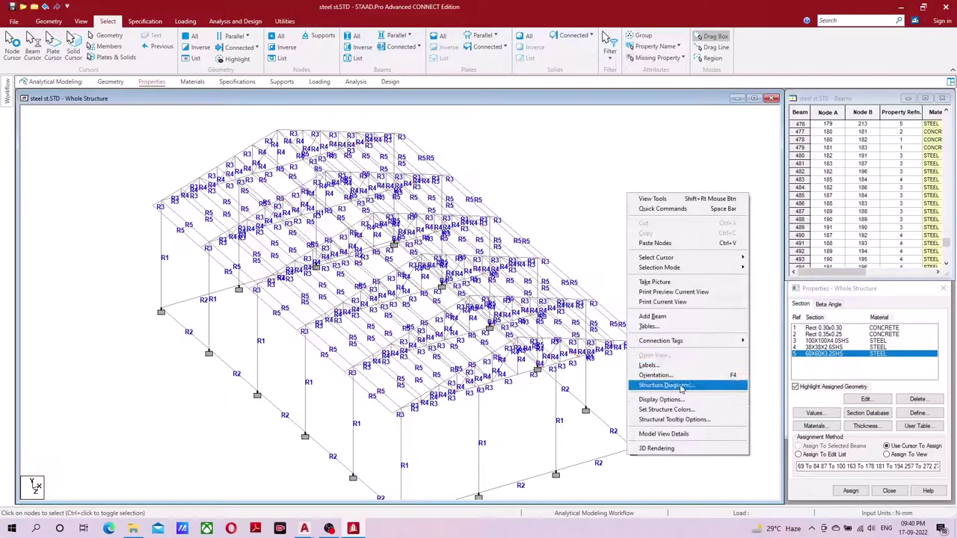
pyautogui.click(664, 450)
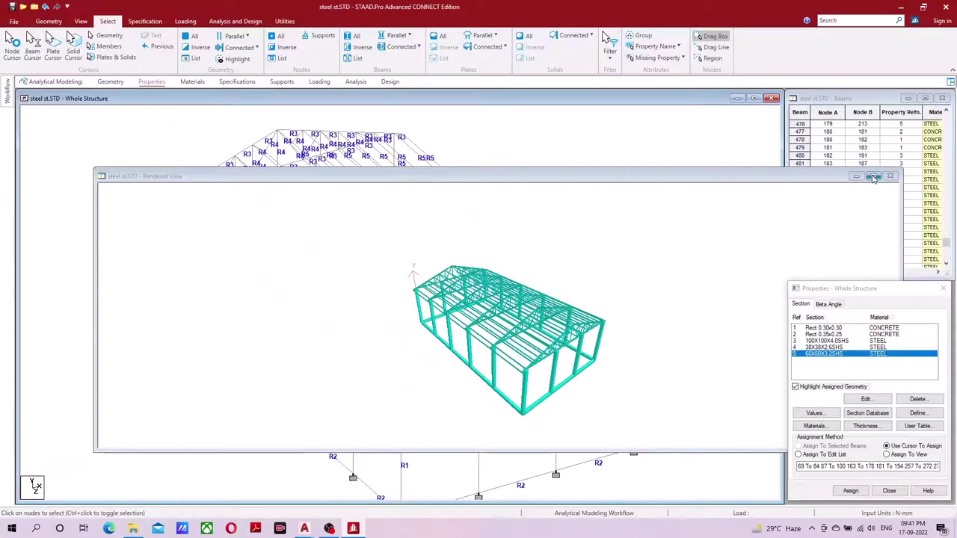
pyautogui.click(872, 176)
pyautogui.scroll(3, 658, 295)
pyautogui.scroll(3, 654, 295)
# - Orbit the render to an elevated frontal view of the trusses, then return to the Geometry workflow
pyautogui.moveTo(654, 295); pyautogui.dragTo(491, 323)
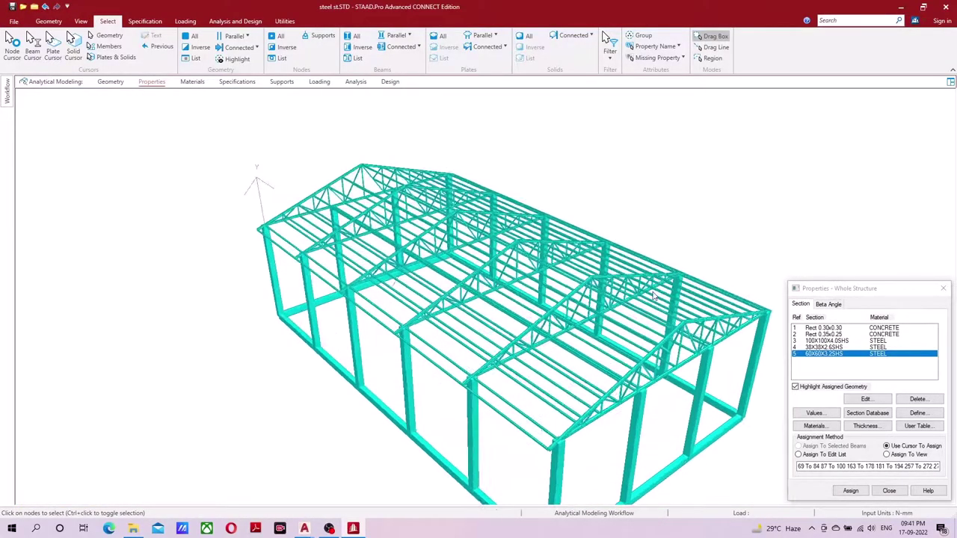
pyautogui.scroll(2, 491, 322)
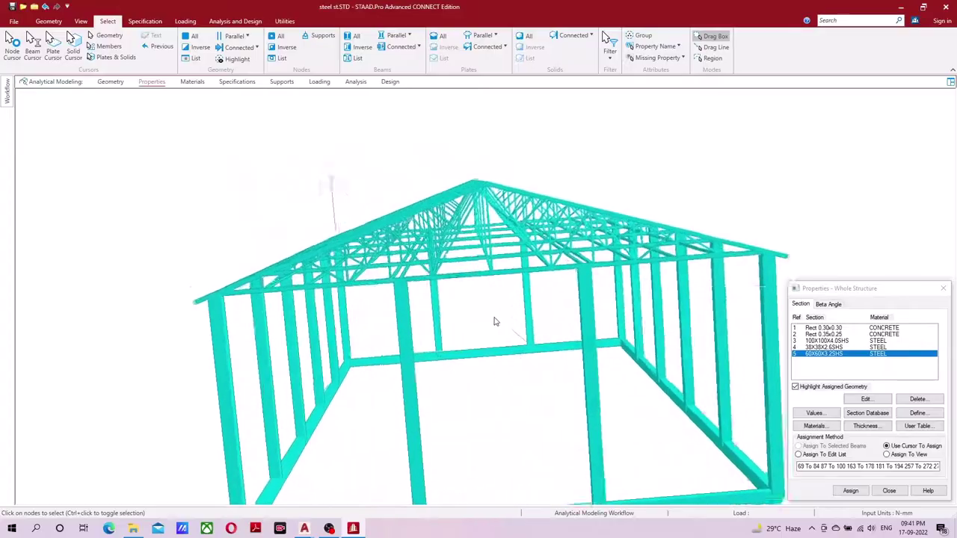
pyautogui.scroll(1, 492, 322)
pyautogui.scroll(2, 444, 280)
pyautogui.scroll(3, 445, 283)
pyautogui.moveTo(444, 283); pyautogui.dragTo(429, 200)
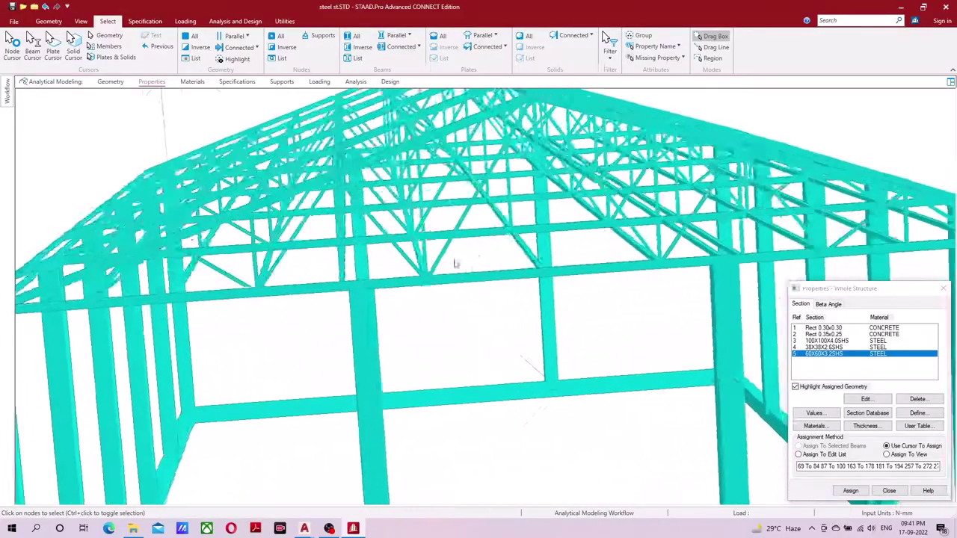
pyautogui.moveTo(430, 200); pyautogui.dragTo(402, 190, button='middle')
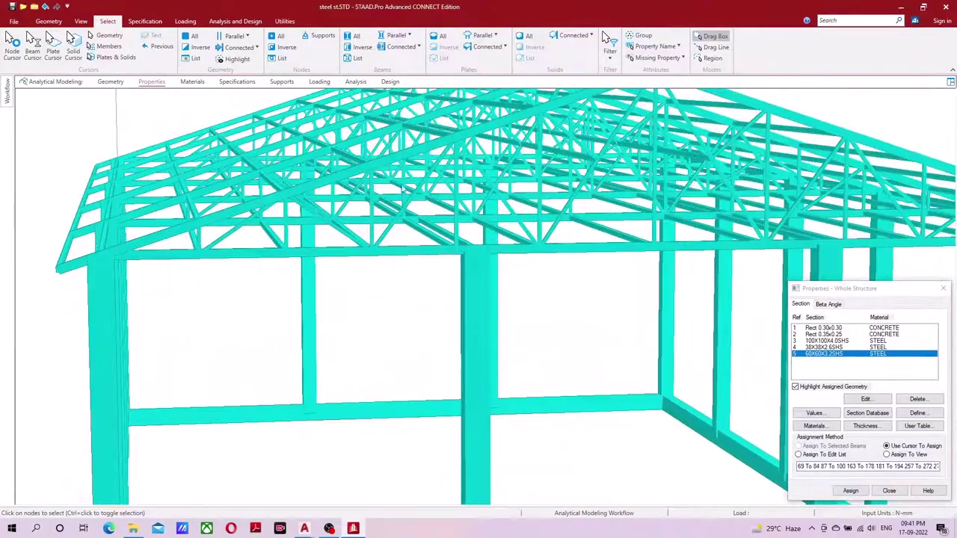
pyautogui.moveTo(412, 239)
pyautogui.mouseDown(button='middle')
pyautogui.moveTo(364, 248)
pyautogui.moveTo(364, 260)
pyautogui.mouseUp(button='middle')
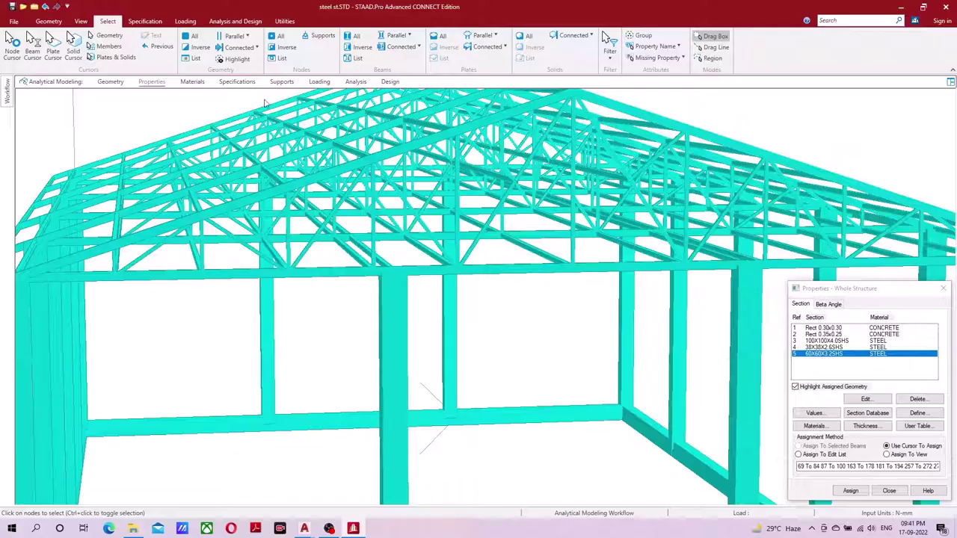
pyautogui.click(109, 81)
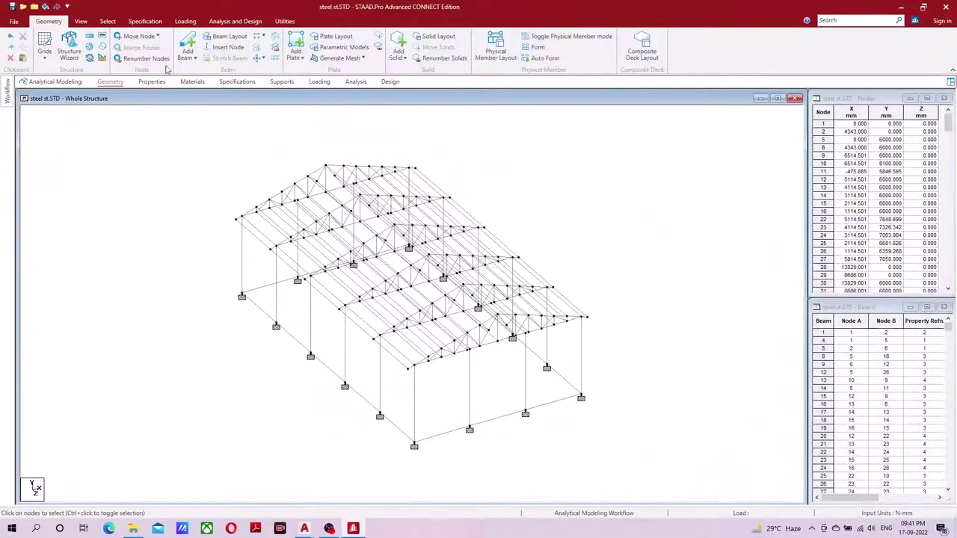
# - In front elevation, select the unwanted beam along the truss bottom chord
pyautogui.click(81, 21)
pyautogui.click(202, 46)
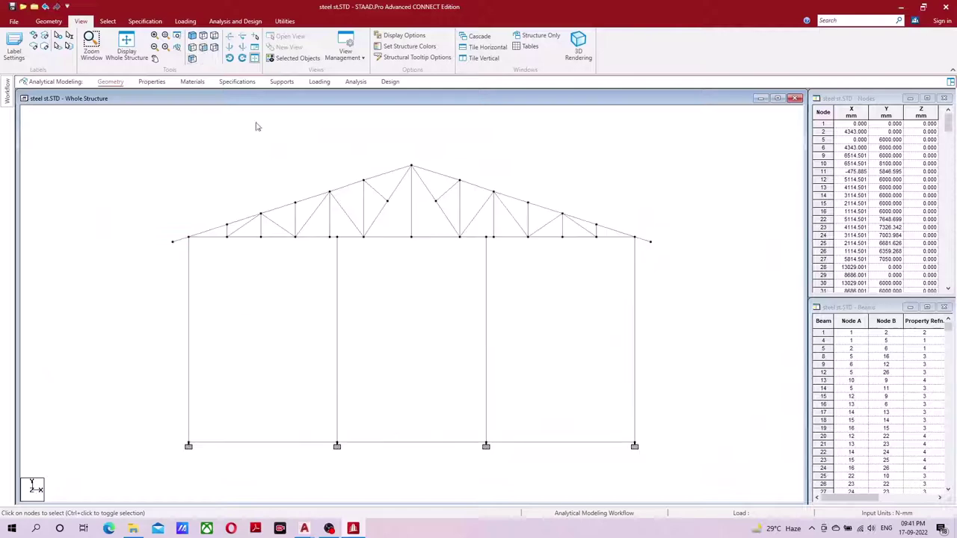
pyautogui.scroll(1, 336, 273)
pyautogui.scroll(2, 408, 369)
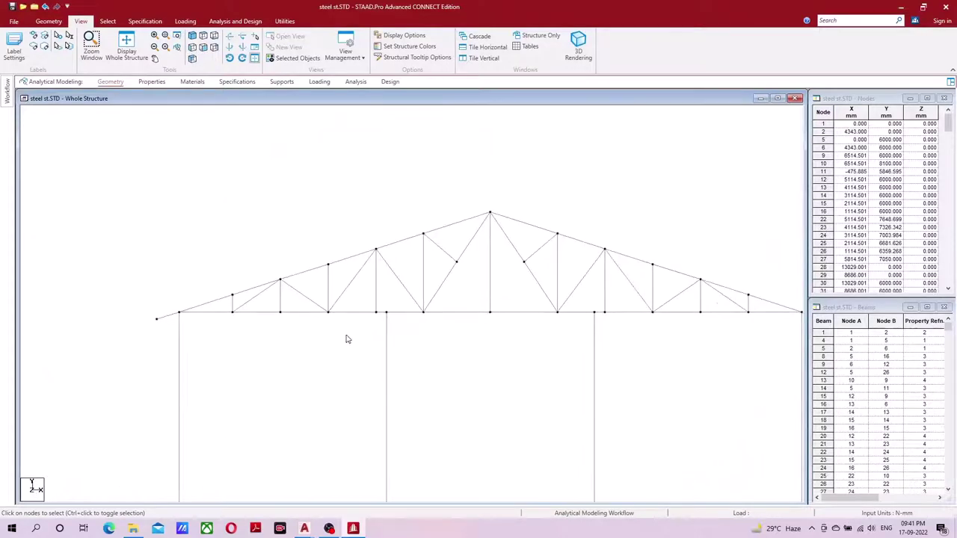
pyautogui.click(224, 309)
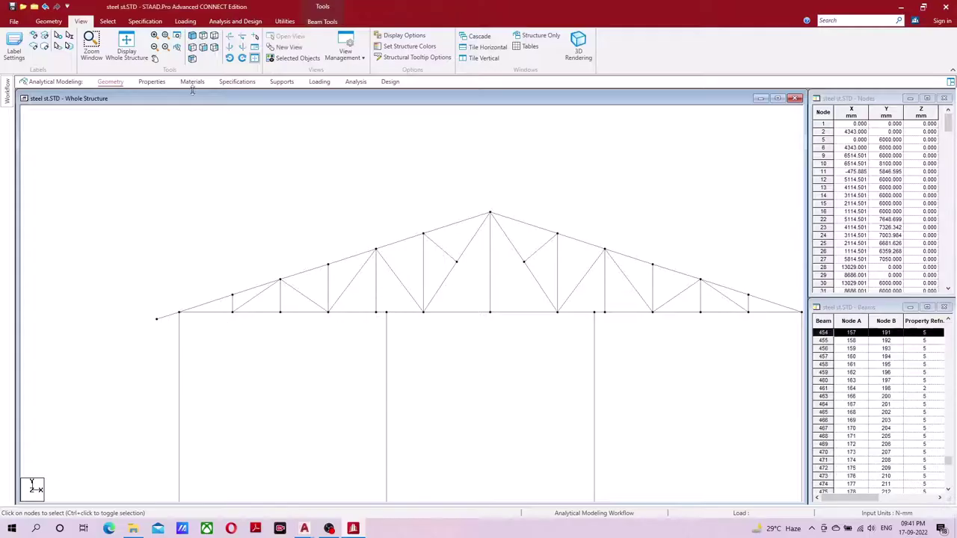
pyautogui.click(192, 46)
pyautogui.moveTo(359, 314); pyautogui.dragTo(291, 259, button='middle')
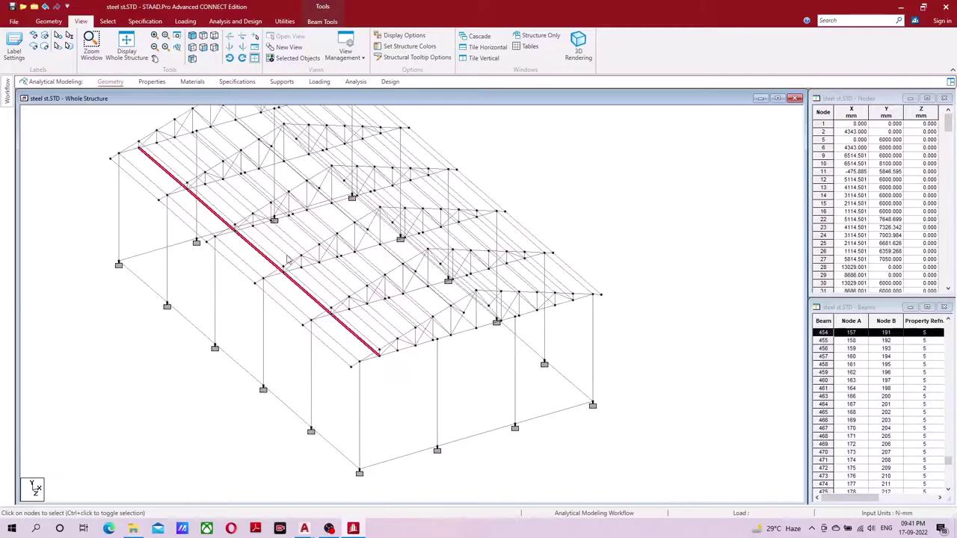
pyautogui.scroll(1, 381, 394)
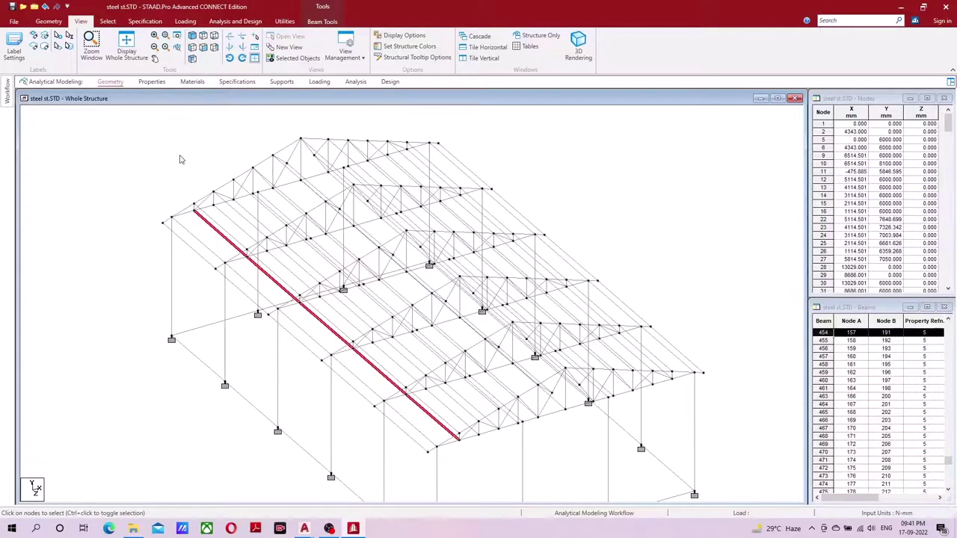
pyautogui.click(182, 158)
pyautogui.click(203, 46)
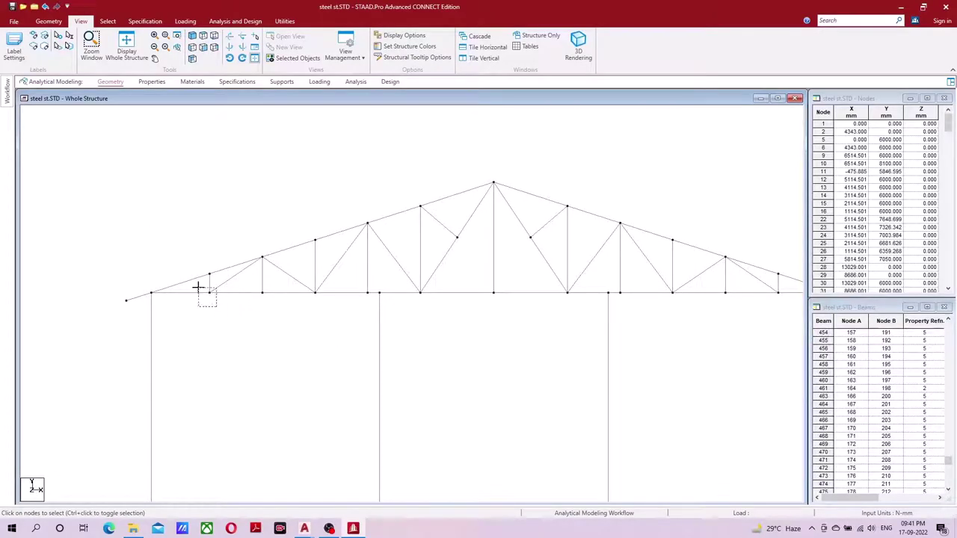
pyautogui.click(199, 292)
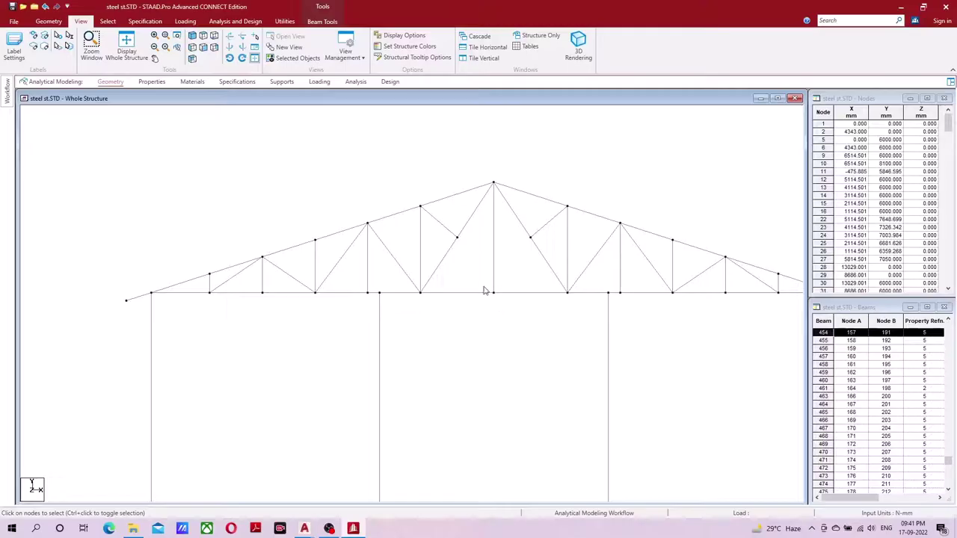
# - Delete the selected beams and inspect the updated structure
pyautogui.press('Down')
pyautogui.press('Down')
pyautogui.press('Down')
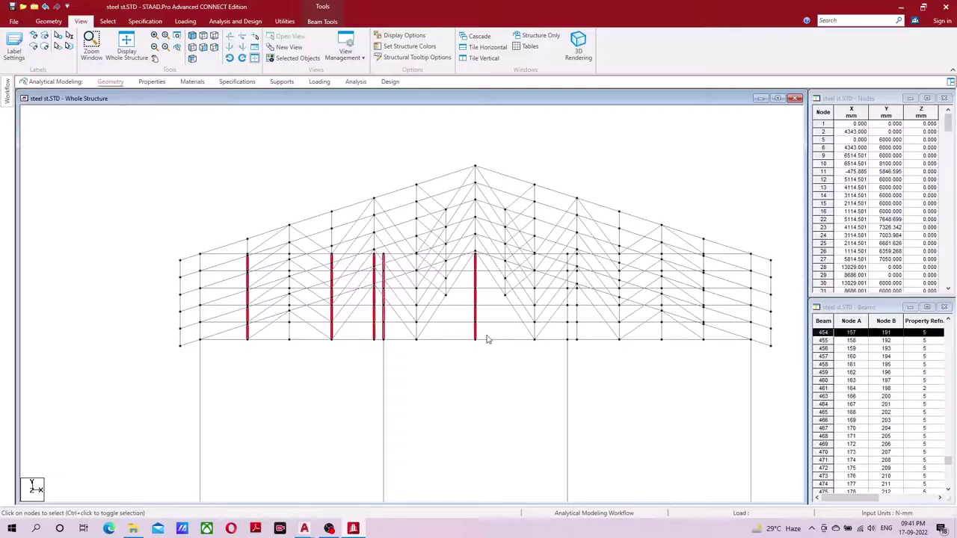
pyautogui.press('Right')
pyautogui.press('Right')
pyautogui.press('Down')
pyautogui.press('Down')
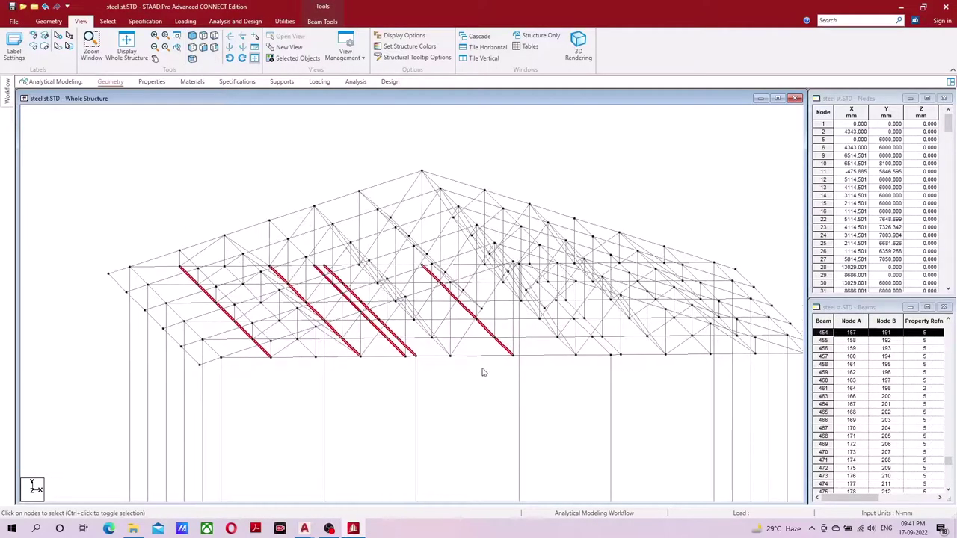
pyautogui.press('Delete')
pyautogui.press('Return')
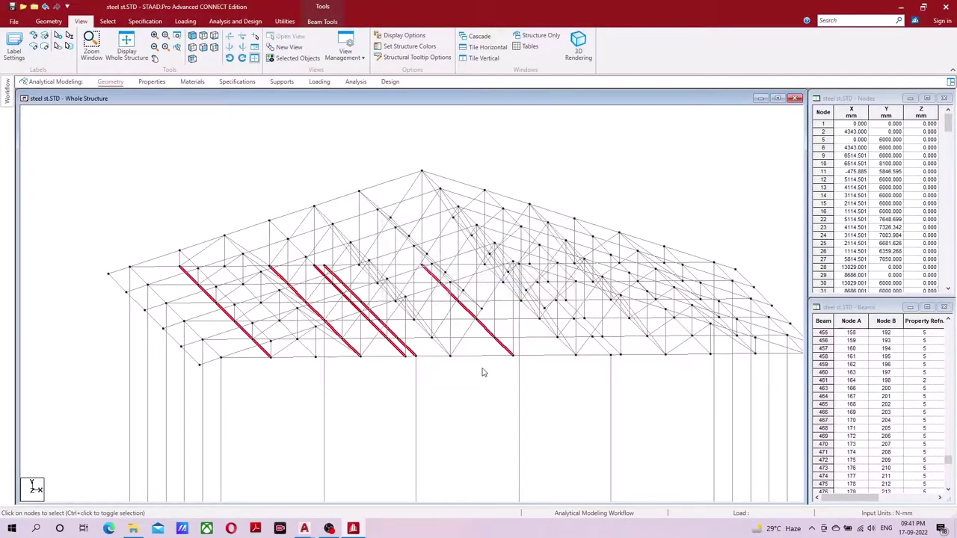
pyautogui.scroll(1, 334, 417)
pyautogui.scroll(1, 306, 397)
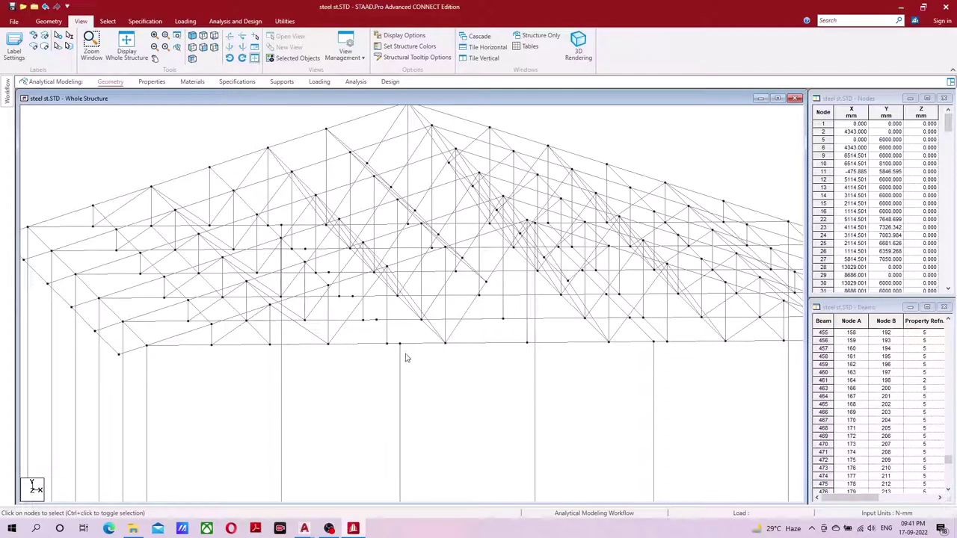
pyautogui.moveTo(457, 352)
pyautogui.mouseDown(button='middle')
pyautogui.moveTo(368, 374)
pyautogui.moveTo(364, 408)
pyautogui.mouseUp(button='middle')
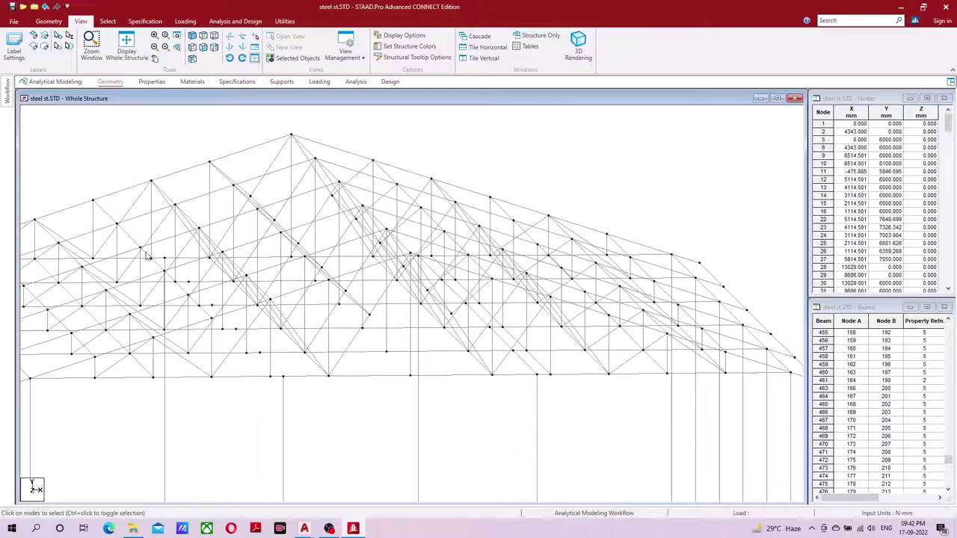
pyautogui.moveTo(327, 361); pyautogui.dragTo(396, 390, button='middle')
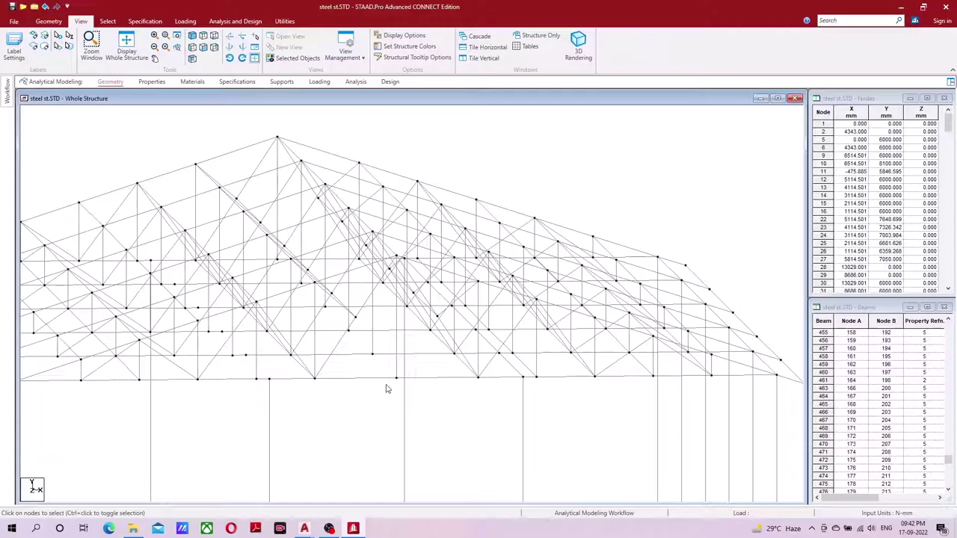
pyautogui.moveTo(386, 388)
pyautogui.mouseDown(button='middle')
pyautogui.moveTo(430, 390)
pyautogui.moveTo(421, 386)
pyautogui.moveTo(479, 407)
pyautogui.moveTo(439, 412)
pyautogui.mouseUp(button='middle')
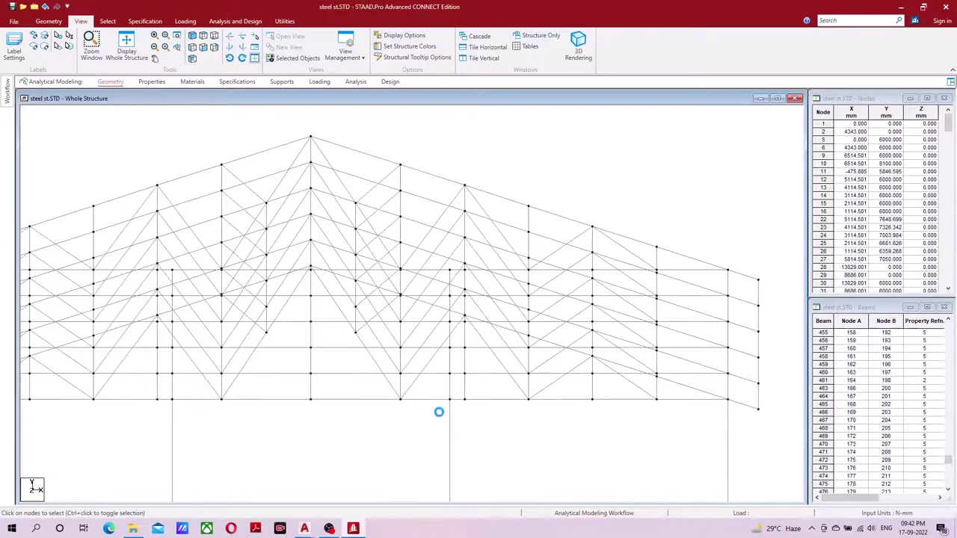
# - Delete diagonal beams 467 and 469, then open a 3D rendered view of the shed
pyautogui.click(206, 49)
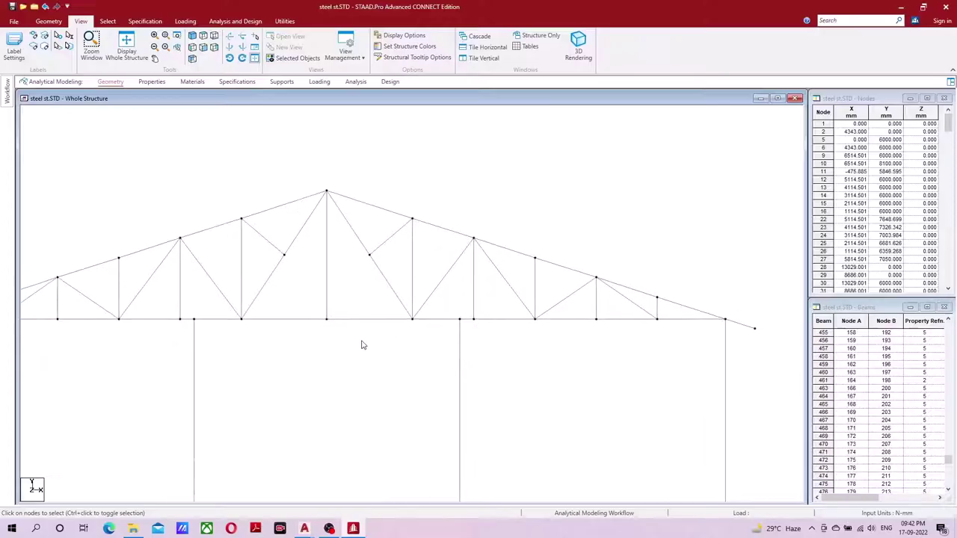
pyautogui.moveTo(361, 344); pyautogui.dragTo(387, 311, button='middle')
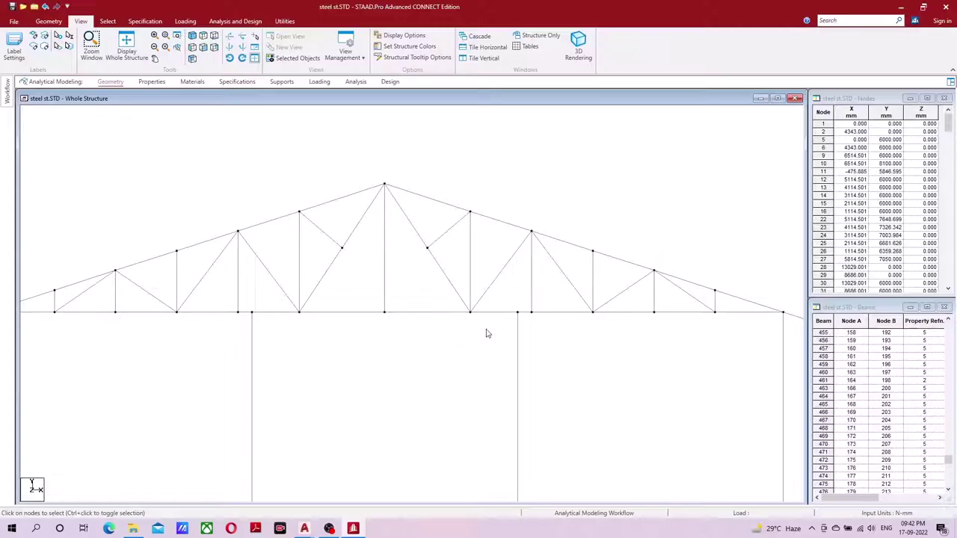
pyautogui.click(518, 315)
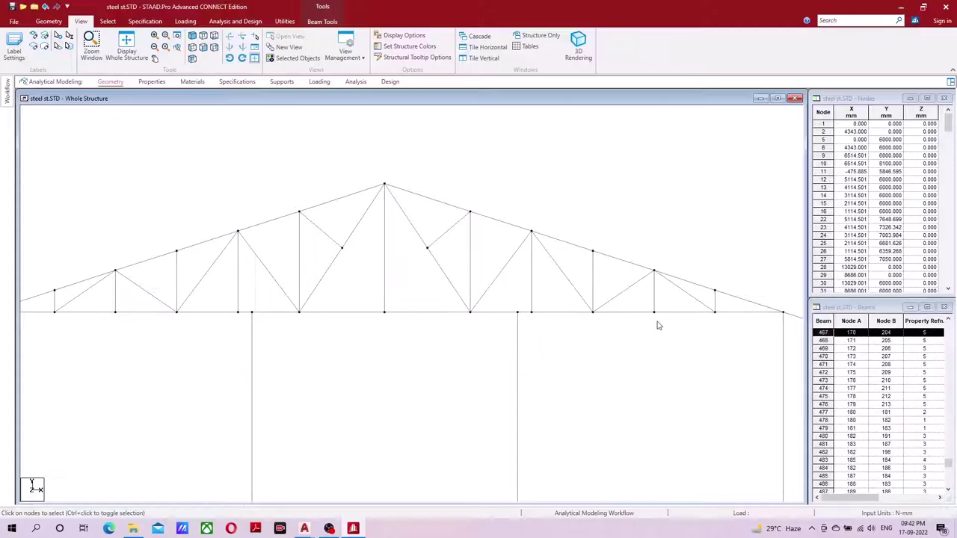
pyautogui.moveTo(623, 357); pyautogui.dragTo(609, 358, button='middle')
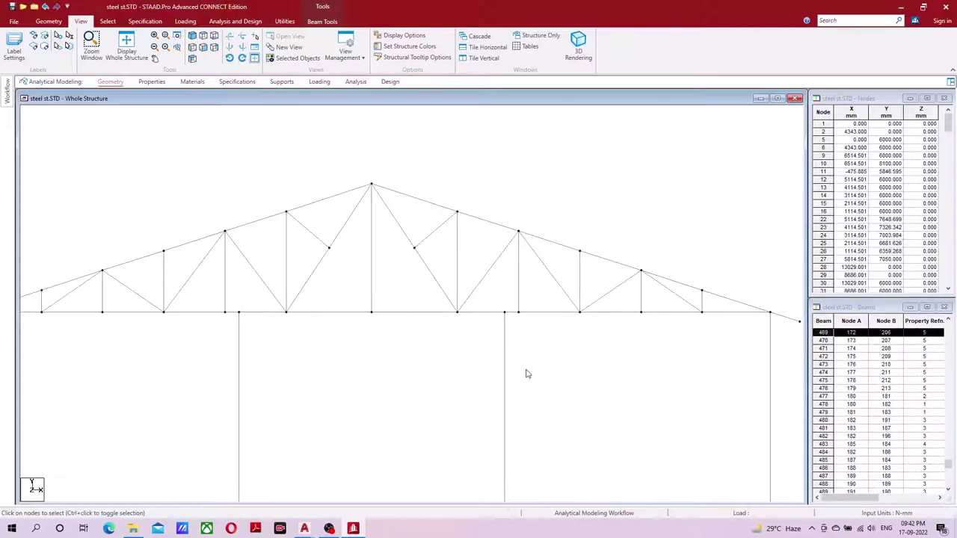
pyautogui.moveTo(525, 373); pyautogui.dragTo(553, 369, button='middle')
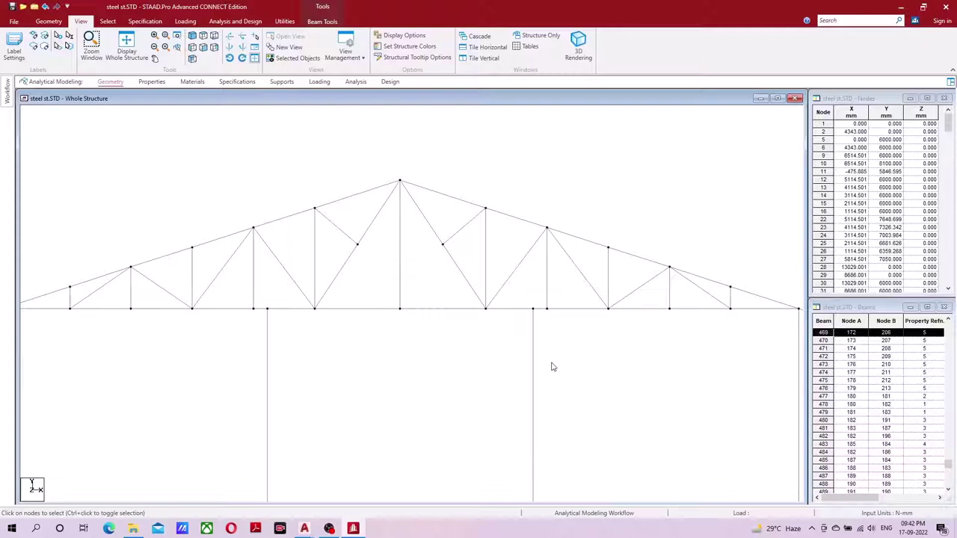
pyautogui.press('Down')
pyautogui.press('Right')
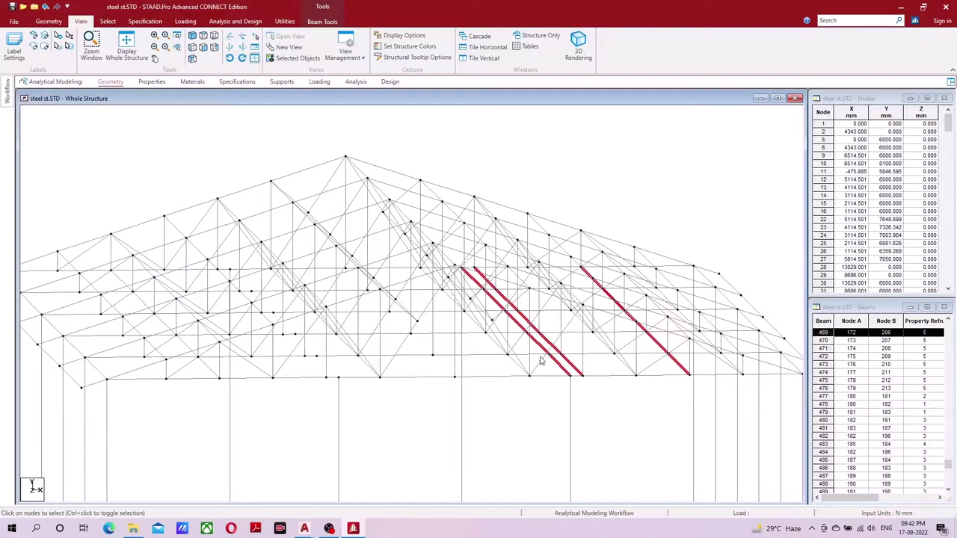
pyautogui.press('Delete')
pyautogui.press('Return')
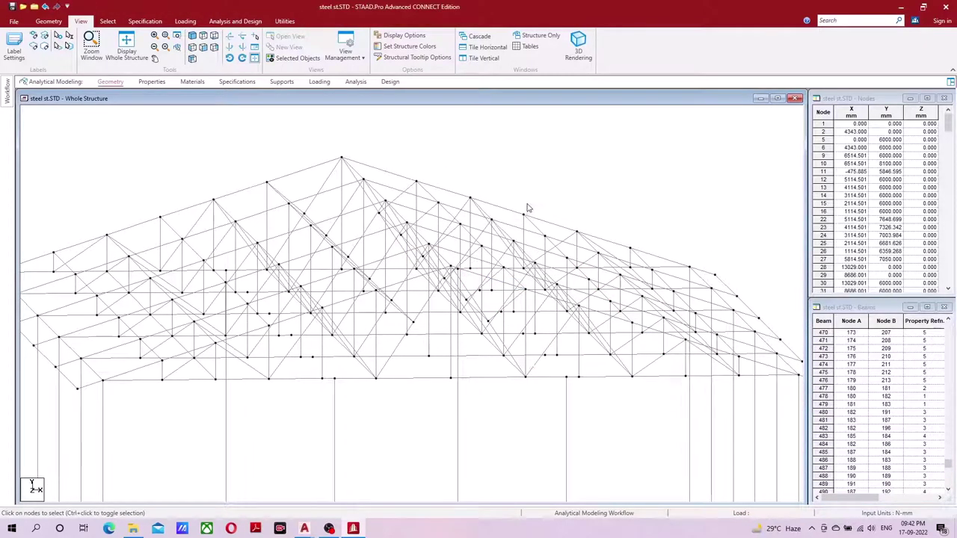
pyautogui.rightClick(527, 208)
pyautogui.click(602, 458)
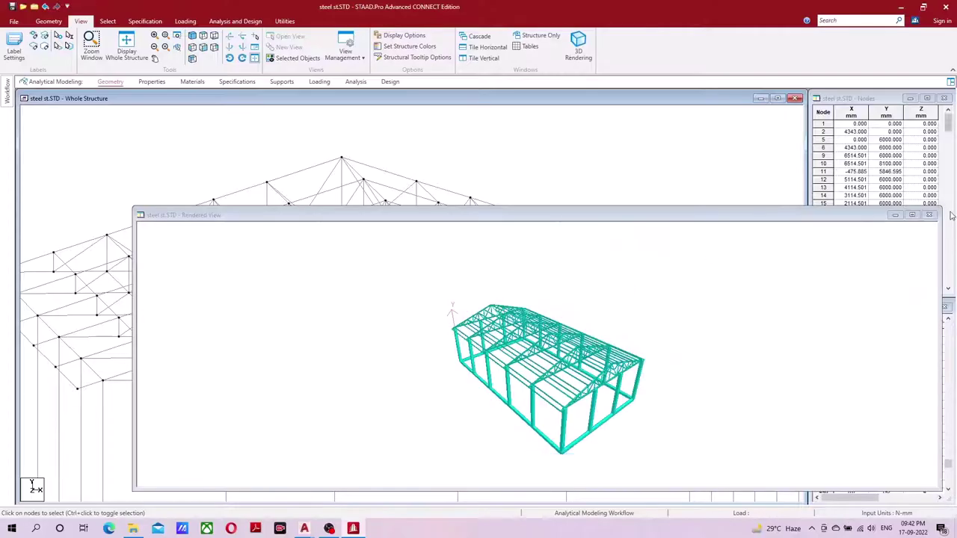
# - Maximize the rendered view and orbit along the shed to see the roof trusses from above
pyautogui.click(911, 215)
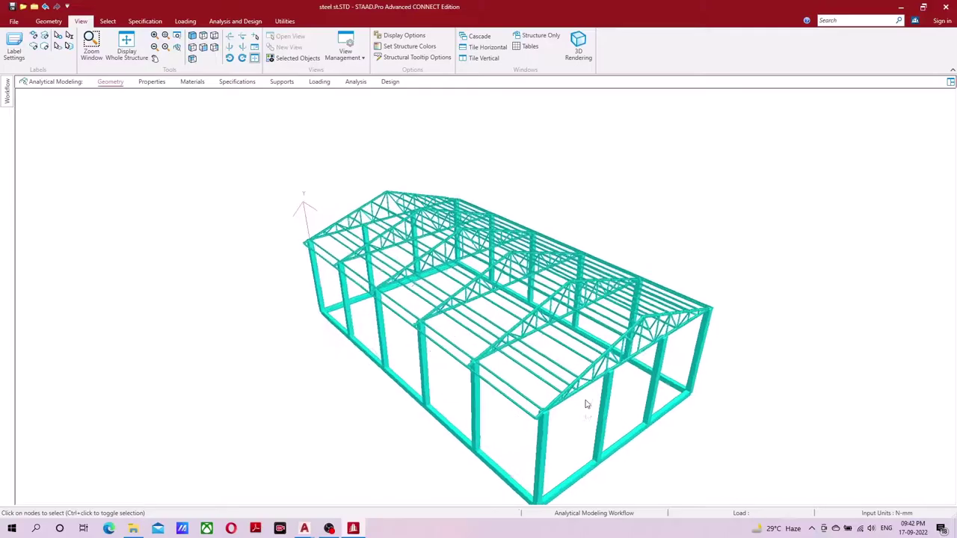
pyautogui.moveTo(587, 403); pyautogui.dragTo(451, 394, button='middle')
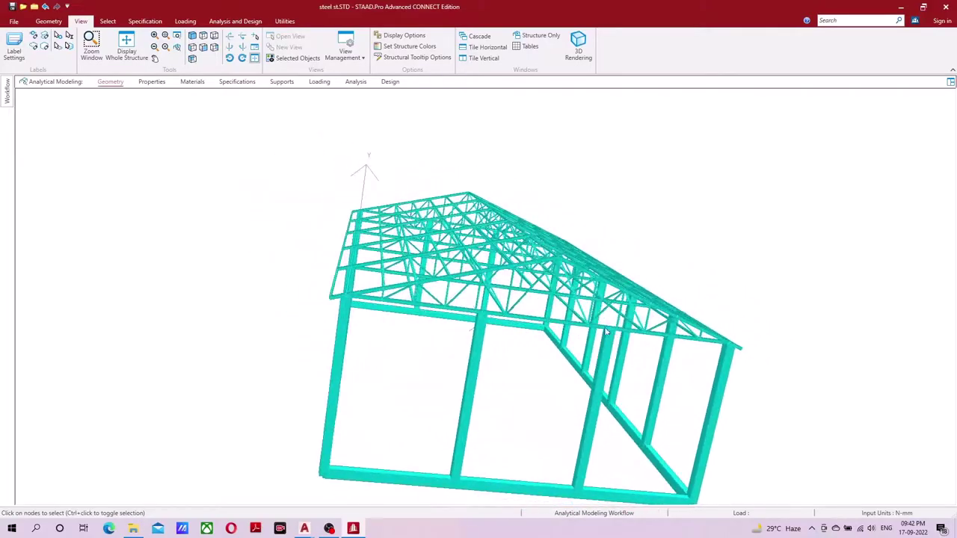
pyautogui.moveTo(451, 394)
pyautogui.mouseDown(button='middle')
pyautogui.moveTo(521, 385)
pyautogui.moveTo(495, 289)
pyautogui.mouseUp(button='middle')
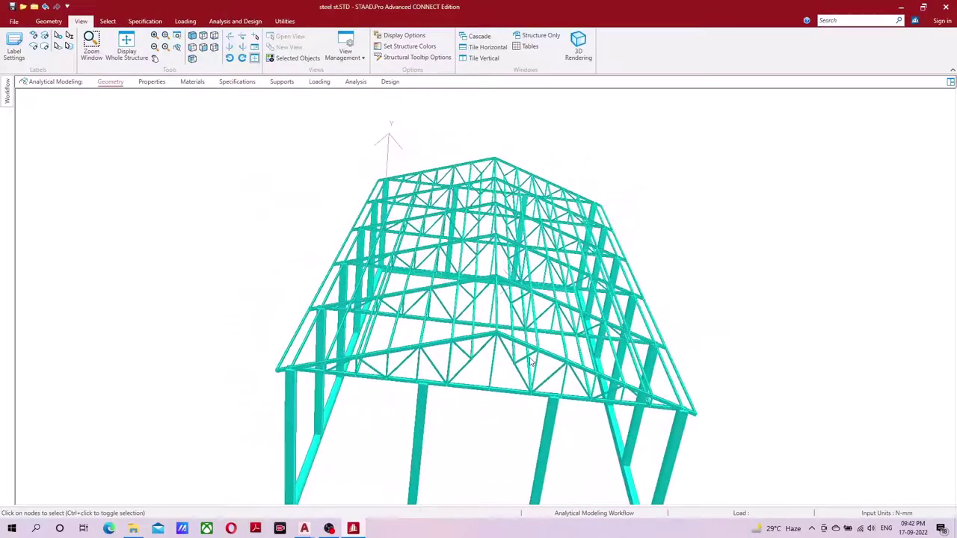
pyautogui.scroll(2, 495, 289)
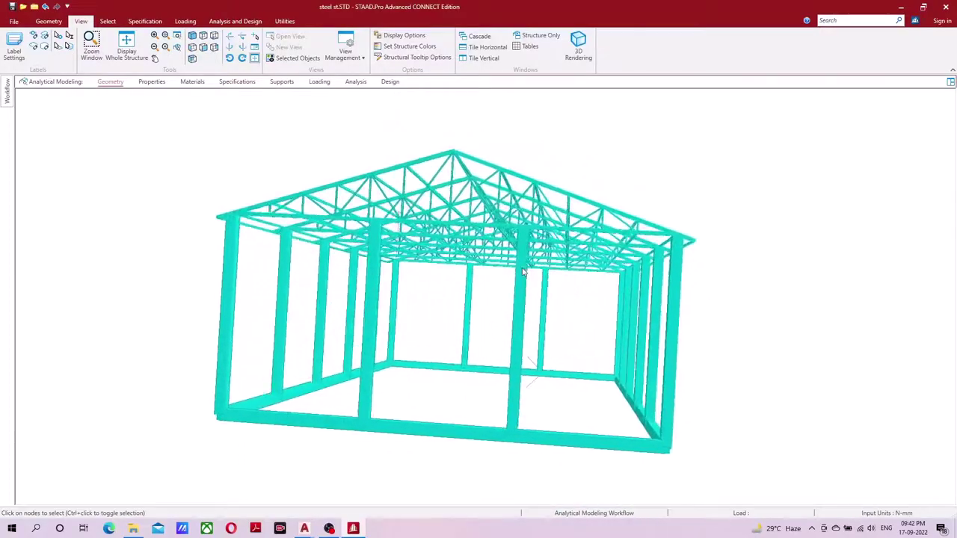
pyautogui.scroll(2, 523, 265)
pyautogui.scroll(2, 519, 272)
pyautogui.scroll(2, 587, 255)
pyautogui.scroll(-2, 575, 257)
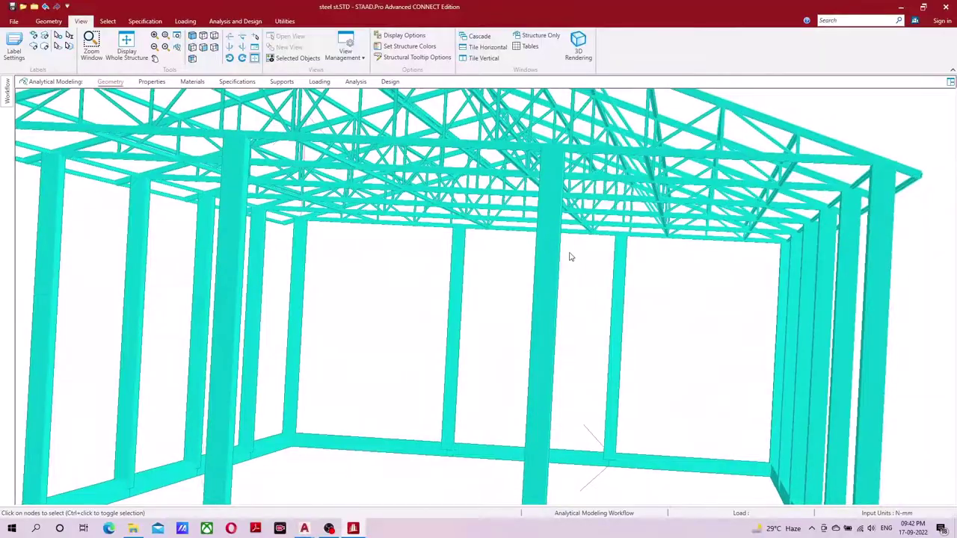
# - Orbit and zoom around the shed to inspect the sloping roof from several angles
pyautogui.moveTo(571, 256); pyautogui.dragTo(560, 262, button='middle')
pyautogui.scroll(2, 598, 254)
pyautogui.scroll(-2, 657, 208)
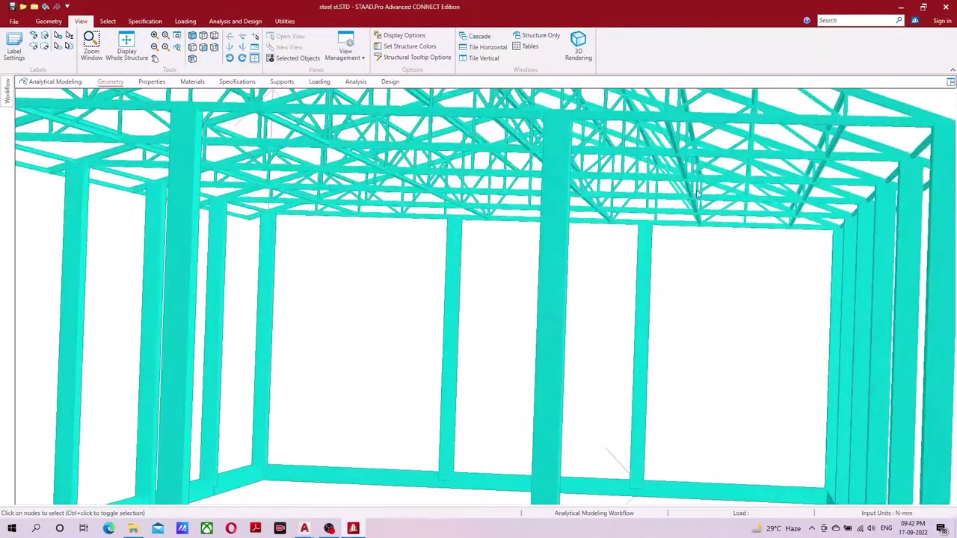
pyautogui.scroll(2, 770, 187)
pyautogui.scroll(-2, 773, 187)
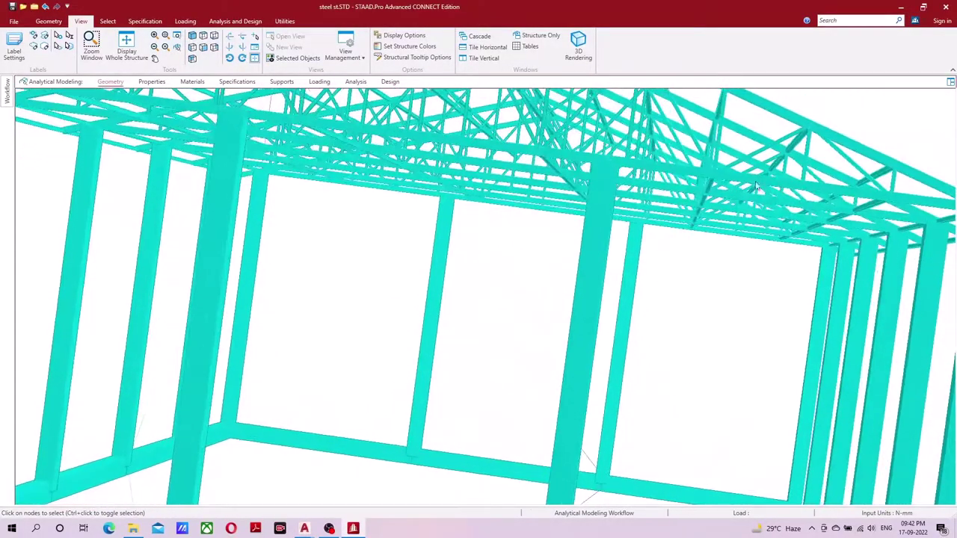
pyautogui.moveTo(722, 187); pyautogui.dragTo(660, 185, button='middle')
pyautogui.scroll(2, 681, 187)
pyautogui.scroll(-2, 680, 187)
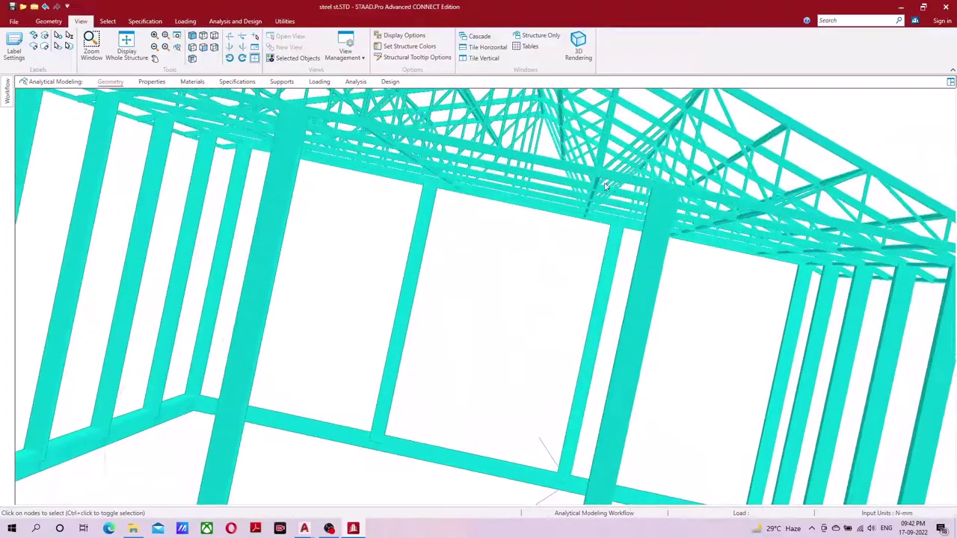
pyautogui.moveTo(586, 187); pyautogui.dragTo(388, 204, button='middle')
pyautogui.scroll(2, 548, 190)
pyautogui.scroll(-2, 548, 189)
pyautogui.scroll(2, 388, 204)
pyautogui.scroll(-2, 388, 204)
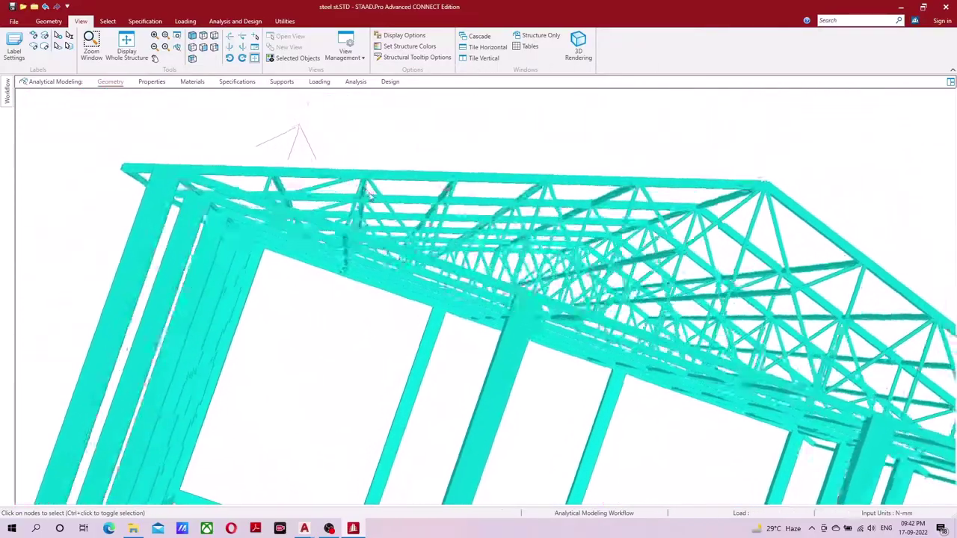
pyautogui.moveTo(608, 263); pyautogui.dragTo(533, 262, button='middle')
pyautogui.scroll(2, 567, 271)
pyautogui.scroll(-2, 566, 271)
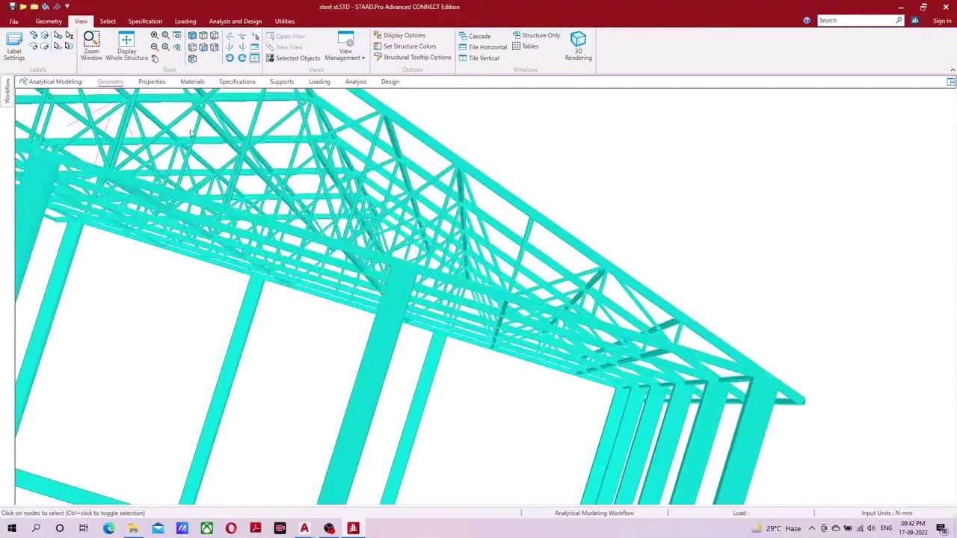
pyautogui.scroll(3, 414, 259)
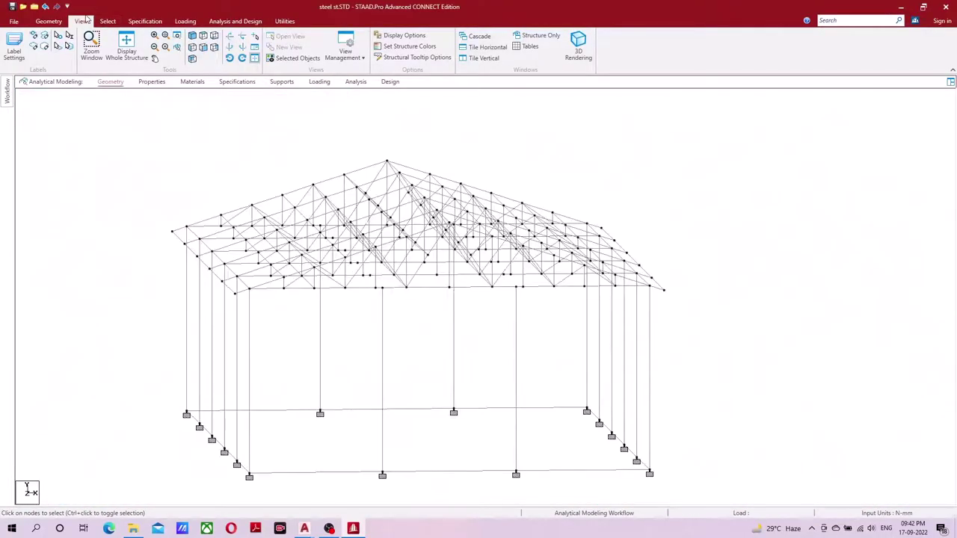
# - Switch the shed to isometric view and go to the Loading page
pyautogui.click(192, 38)
pyautogui.scroll(2, 528, 244)
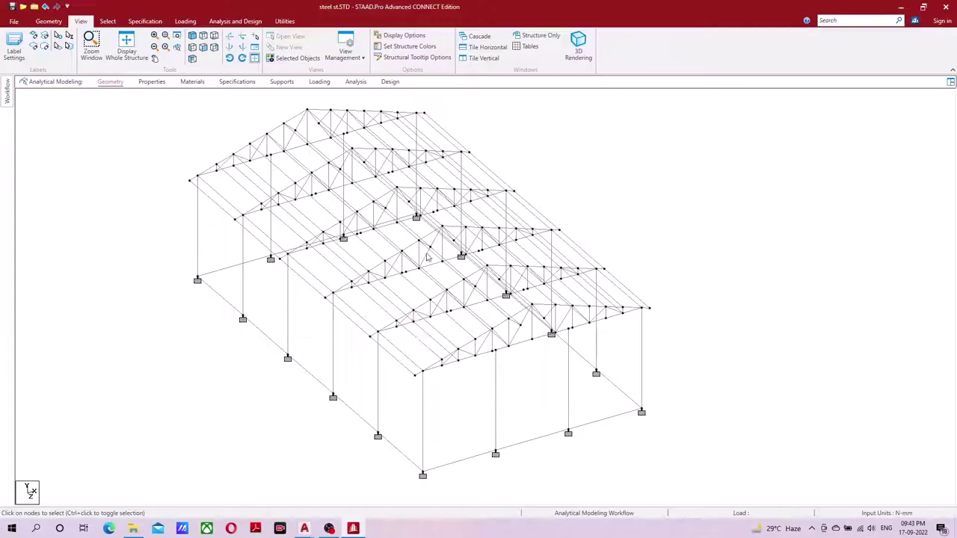
pyautogui.click(321, 83)
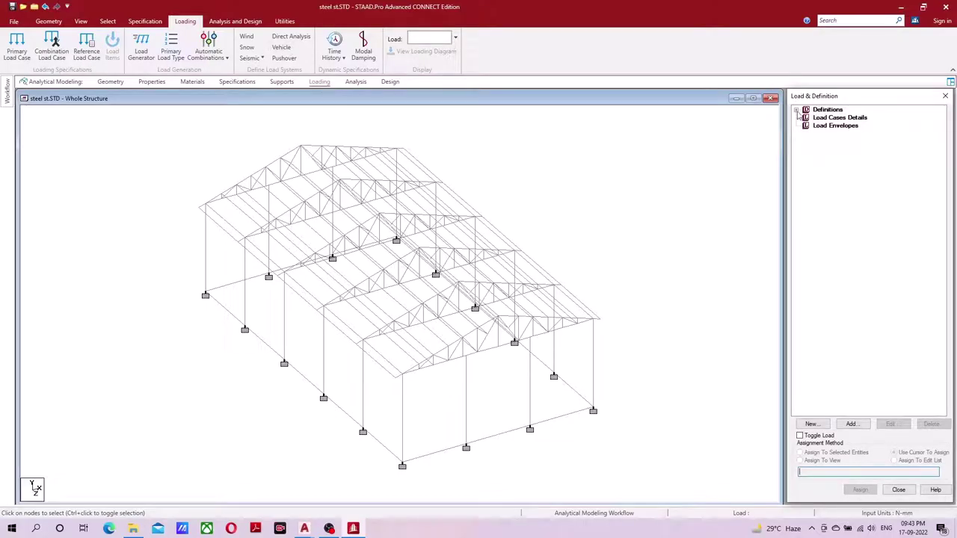
# - Add a new seismic definition under Definitions using the Indian IS 1893-2016 code
pyautogui.click(796, 110)
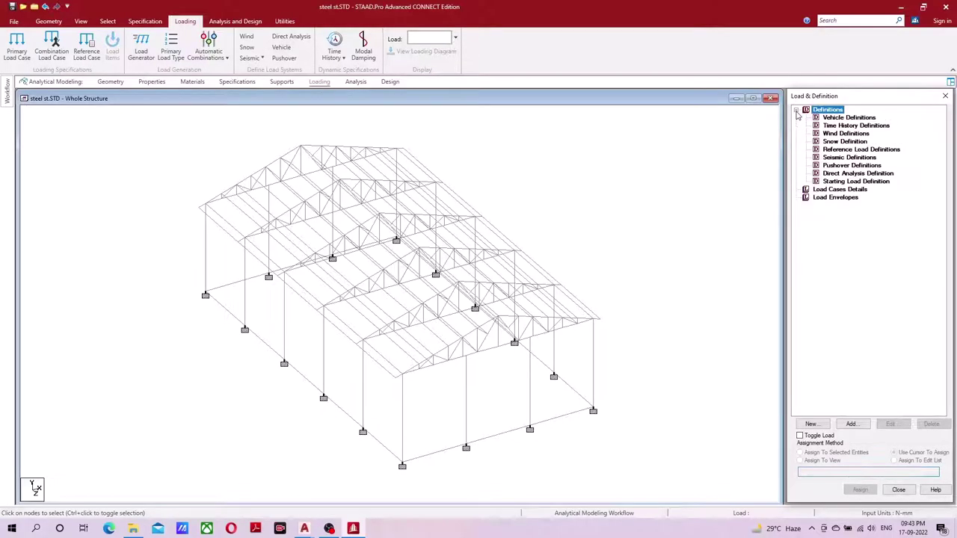
pyautogui.click(846, 158)
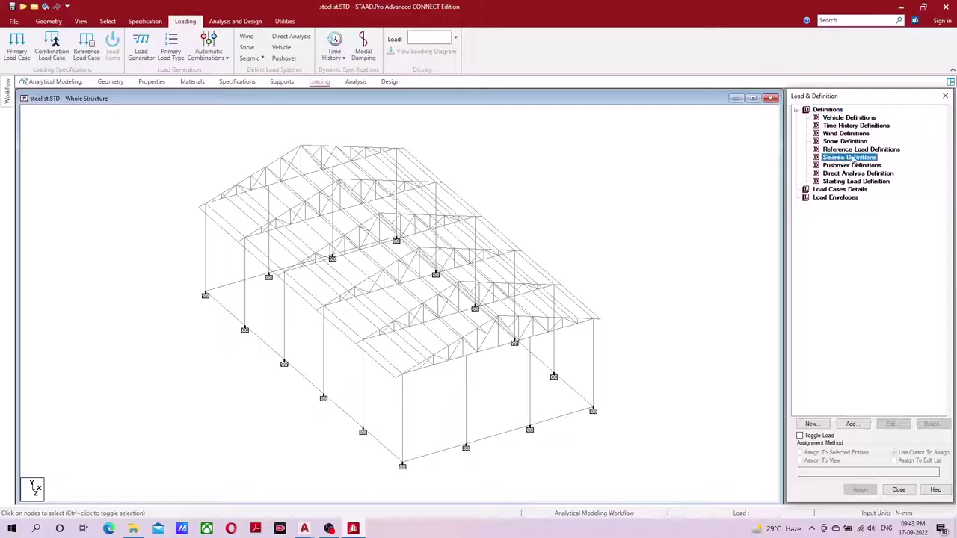
pyautogui.click(856, 427)
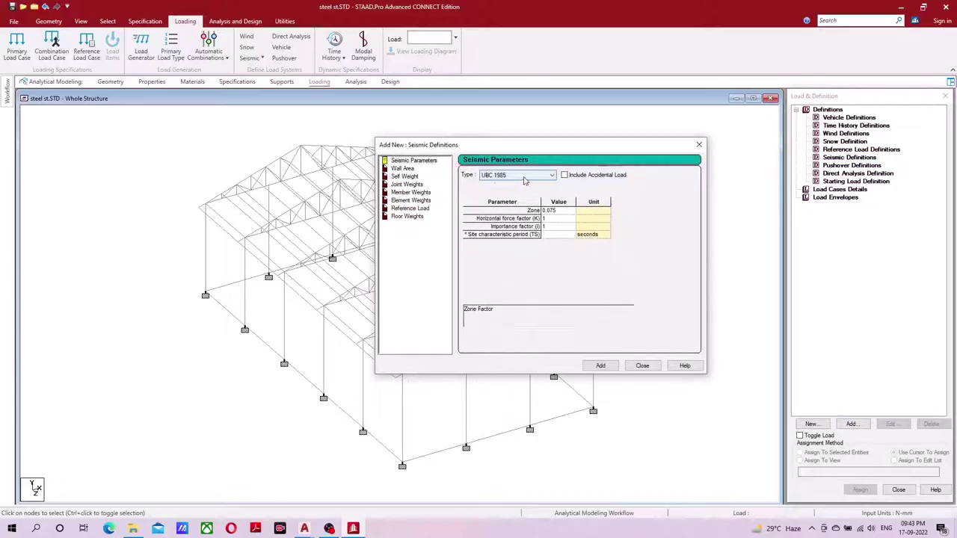
pyautogui.click(525, 178)
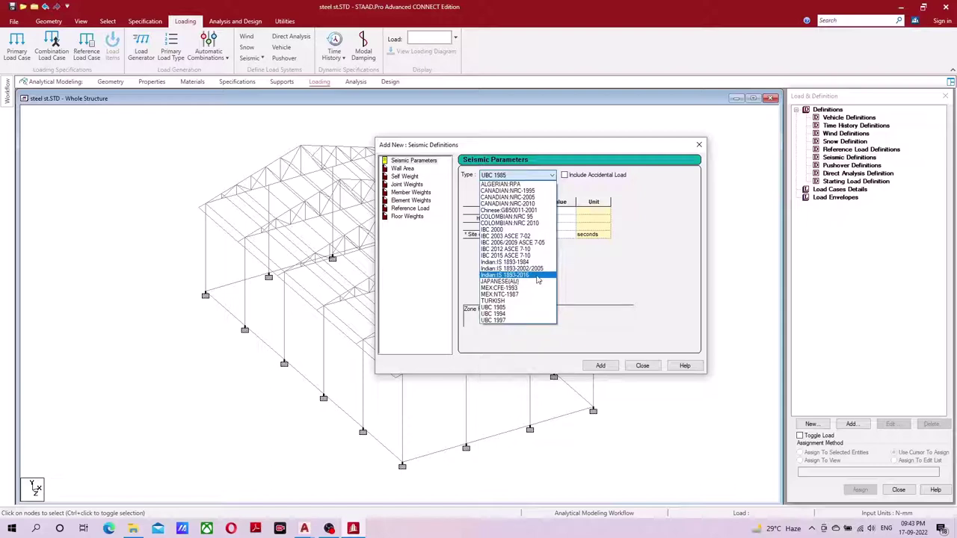
pyautogui.click(537, 277)
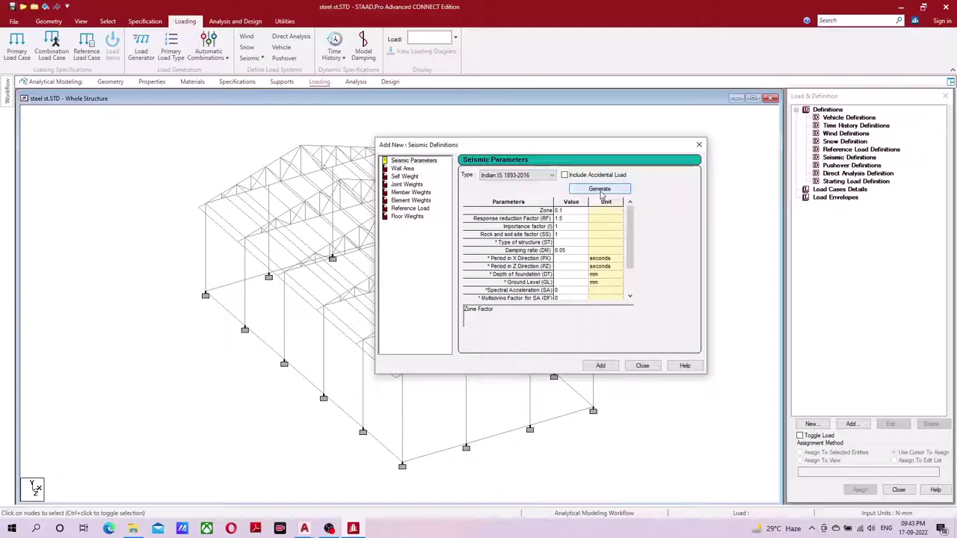
# - In the IS 1893 parameter generator, choose the zone factor by Zone and select zone V (Z = 0.36)
pyautogui.click(600, 190)
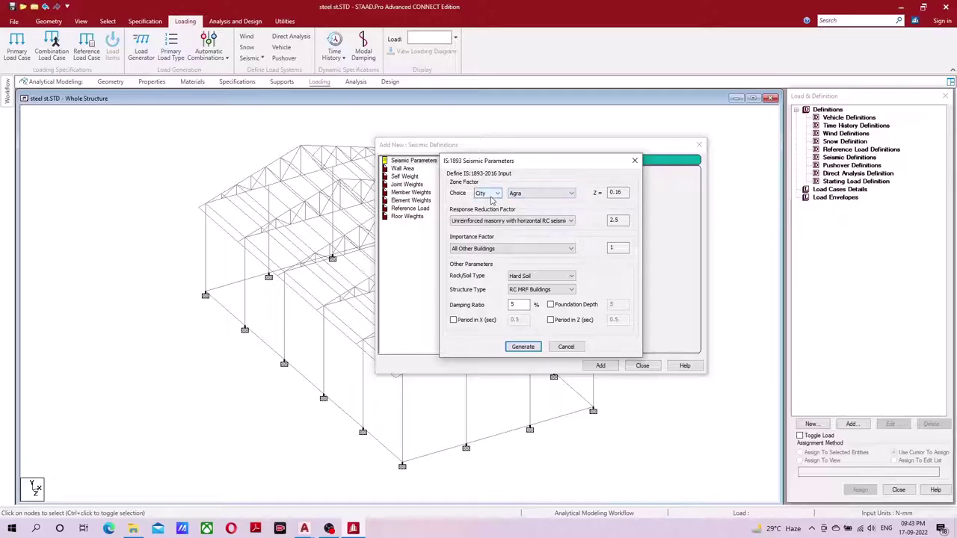
pyautogui.click(495, 194)
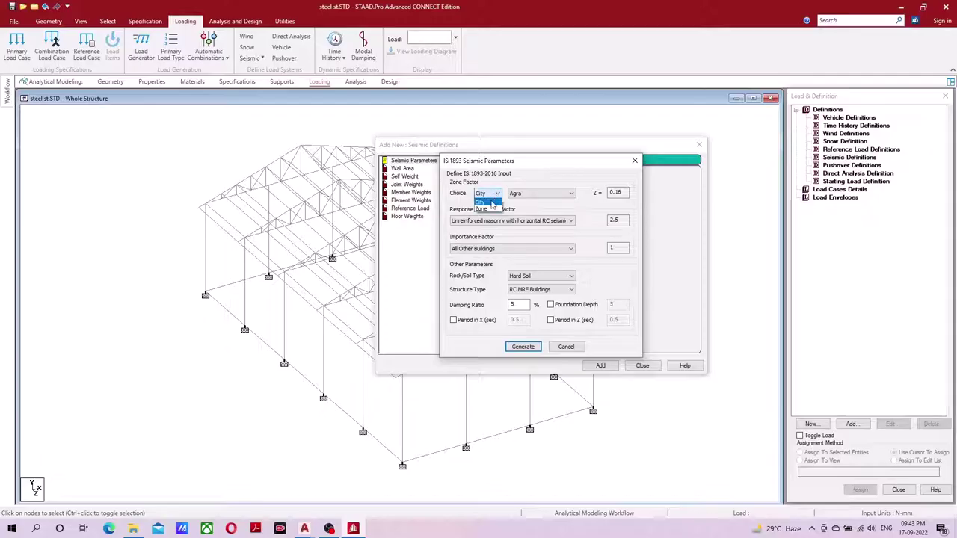
pyautogui.click(490, 210)
pyautogui.click(528, 196)
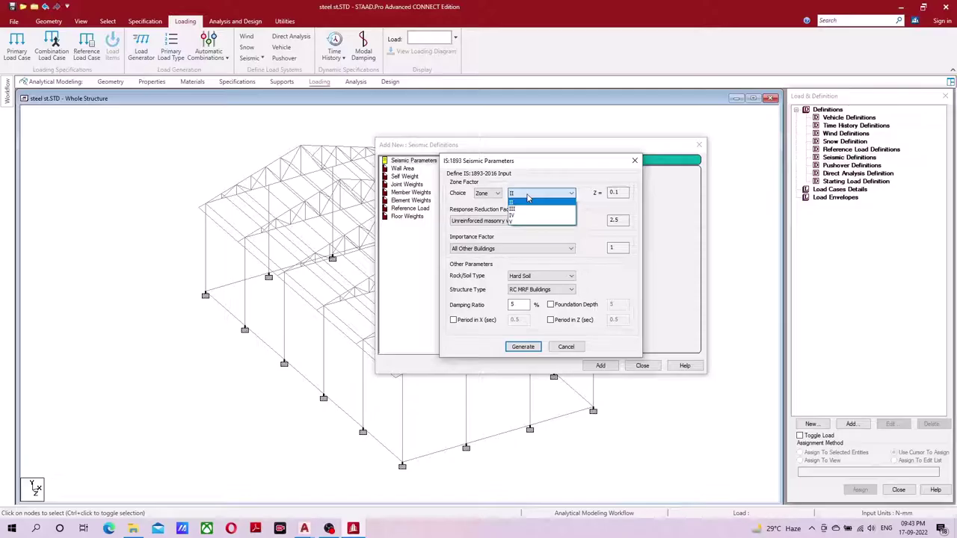
pyautogui.click(527, 197)
pyautogui.click(548, 195)
pyautogui.click(545, 210)
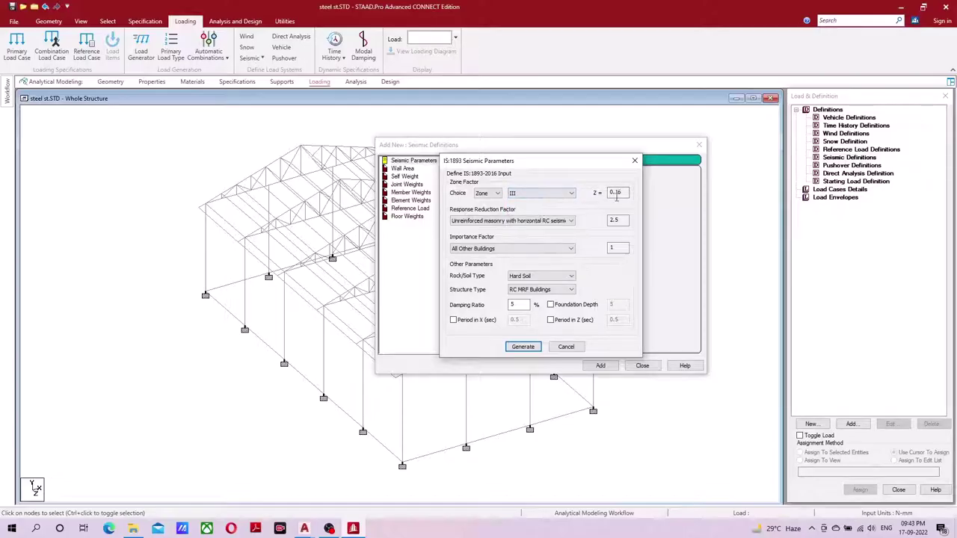
pyautogui.click(546, 198)
pyautogui.click(542, 215)
pyautogui.click(551, 195)
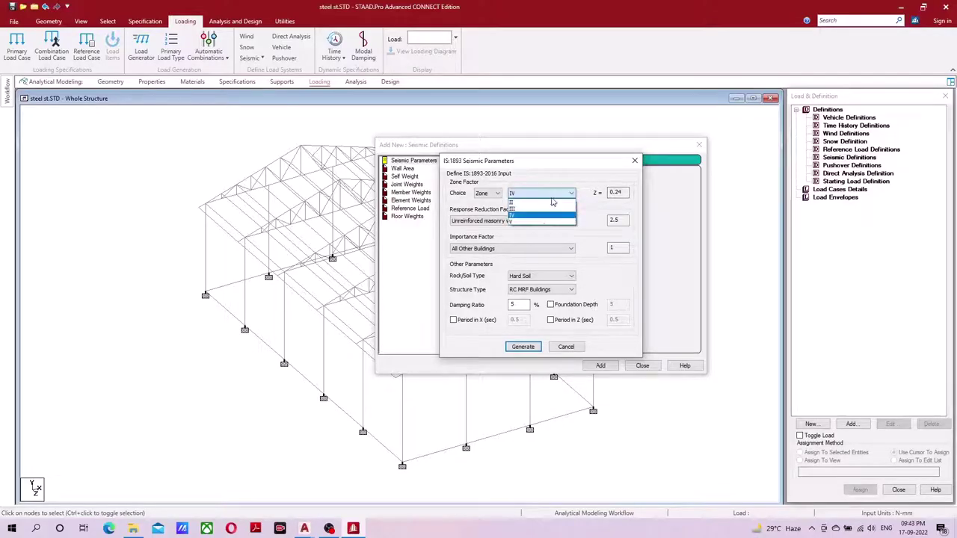
pyautogui.click(542, 221)
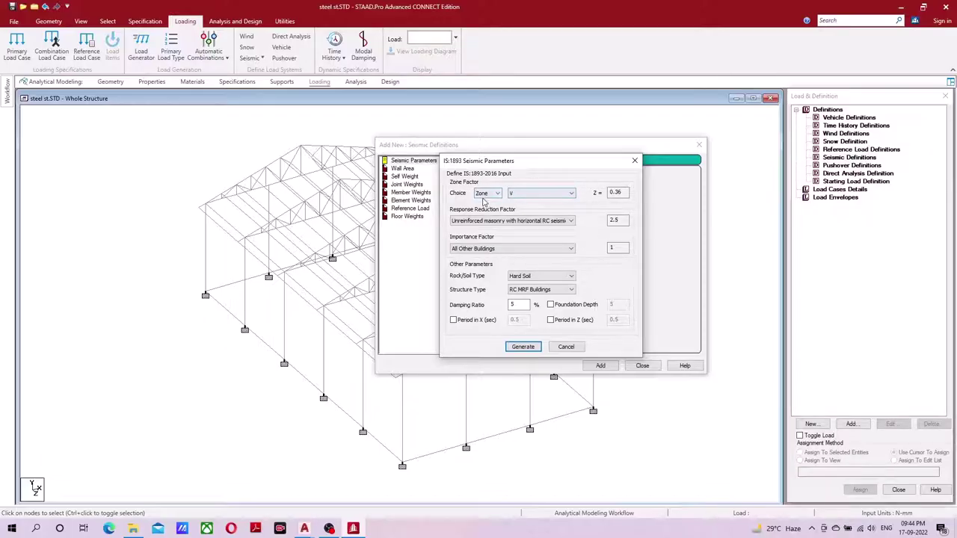
# - Switch the zone choice to City and select Bhubaneswar (Z = 0.16)
pyautogui.click(486, 193)
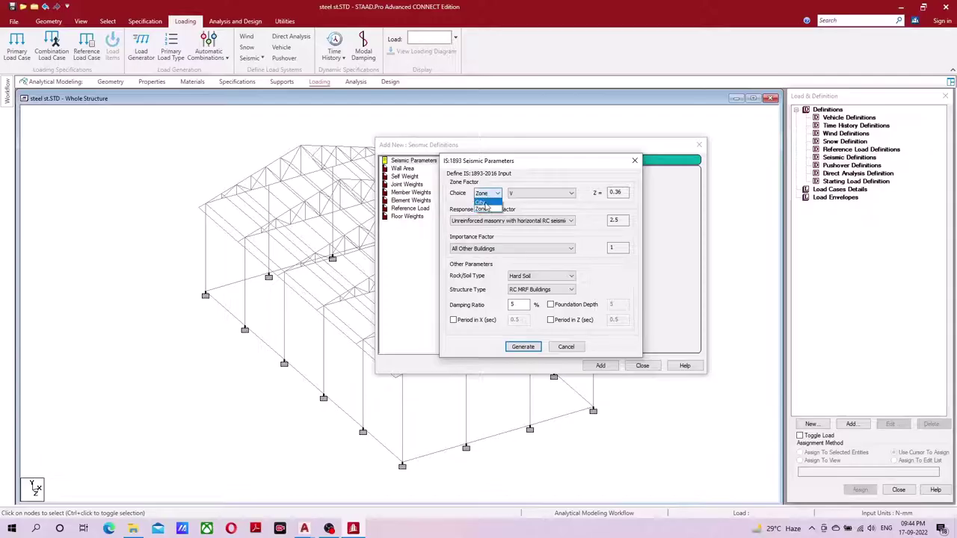
pyautogui.click(483, 202)
pyautogui.click(541, 193)
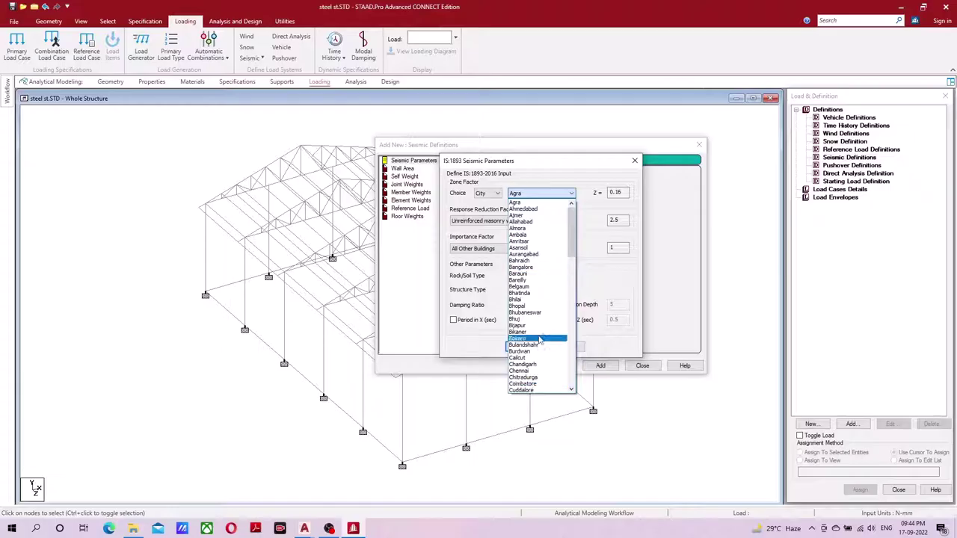
pyautogui.scroll(-4, 529, 366)
pyautogui.scroll(3, 528, 366)
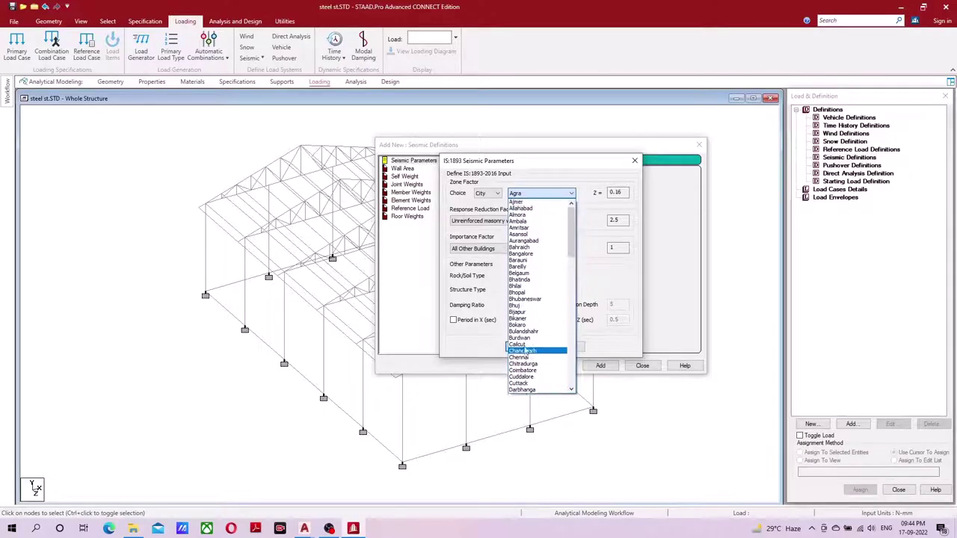
pyautogui.scroll(1, 528, 348)
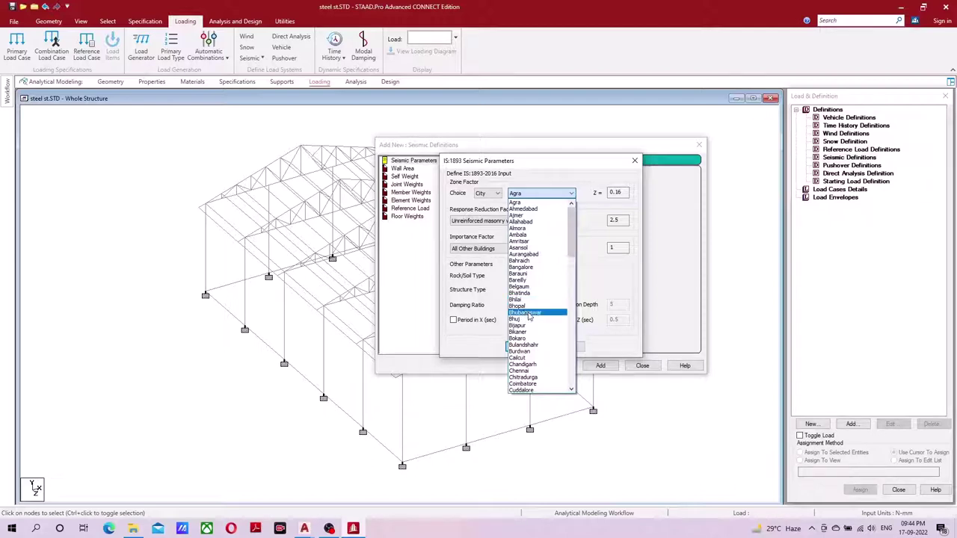
pyautogui.click(535, 314)
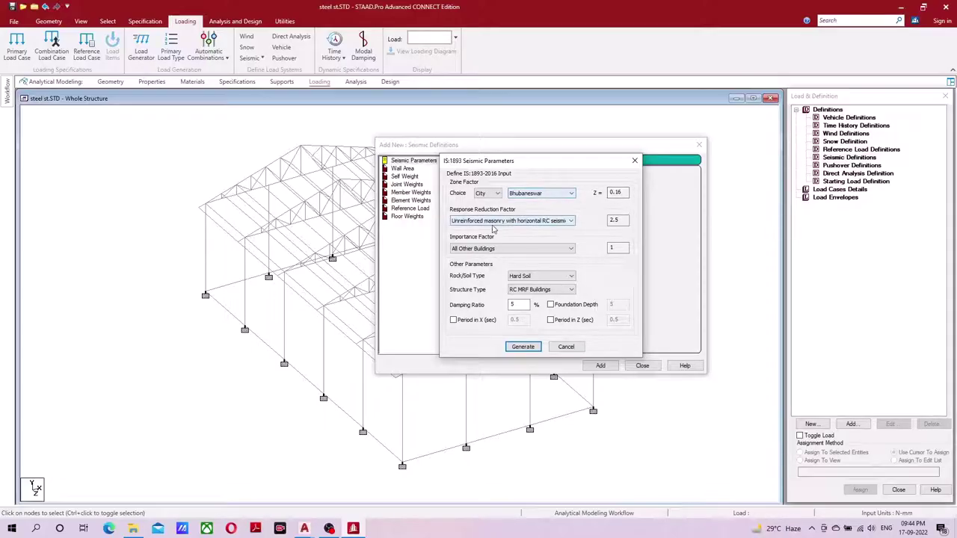
pyautogui.click(517, 224)
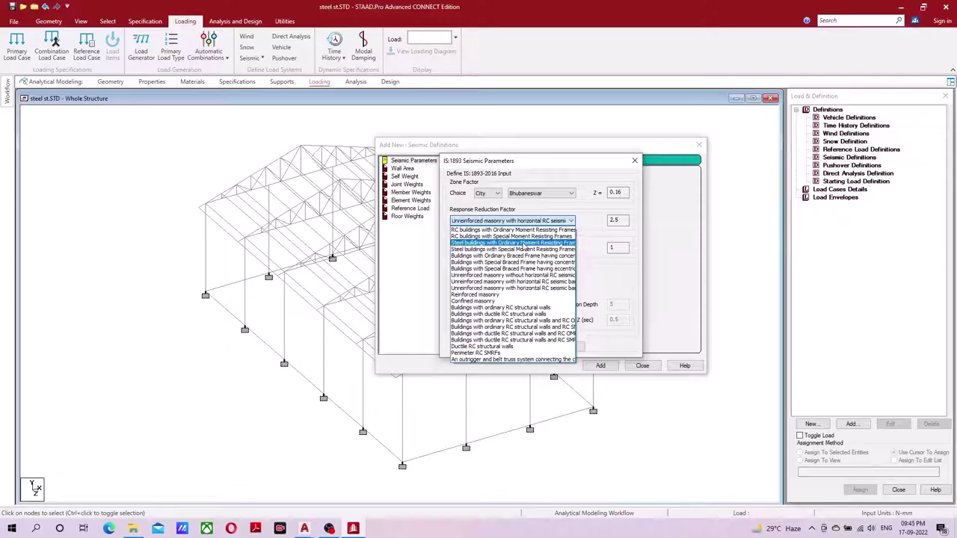
# - Set response reduction to Steel OMRF with RF 3 and importance to Residential (1.2)
pyautogui.click(526, 246)
pyautogui.doubleClick(611, 221)
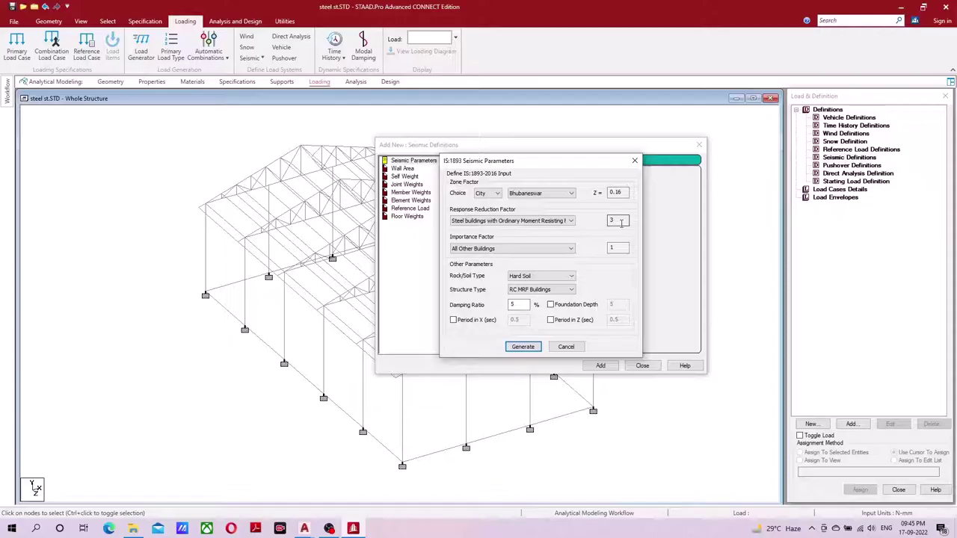
pyautogui.write('3')
pyautogui.click(493, 248)
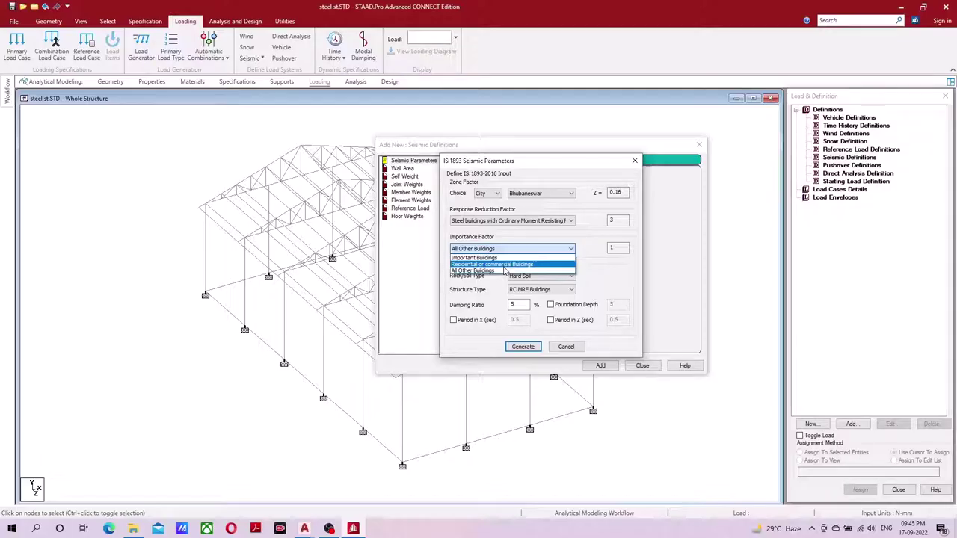
pyautogui.click(505, 265)
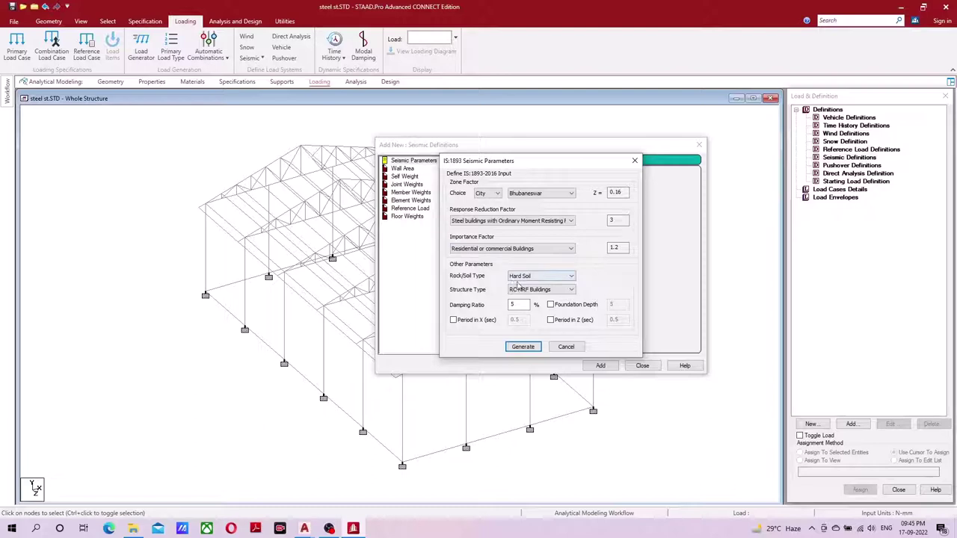
# - Choose Hard Soil and Steel MRF Buildings with 5% damping, then generate and add the definition
pyautogui.click(527, 276)
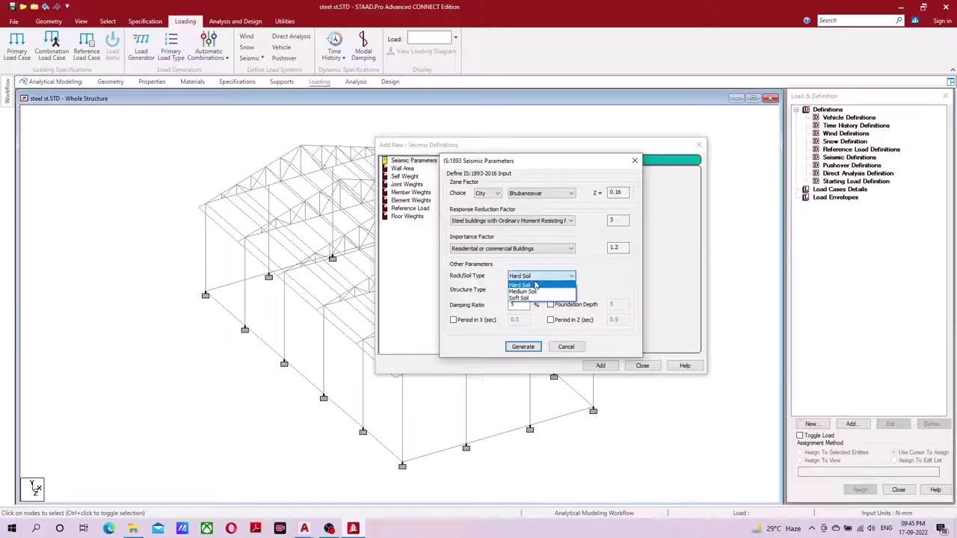
pyautogui.click(532, 286)
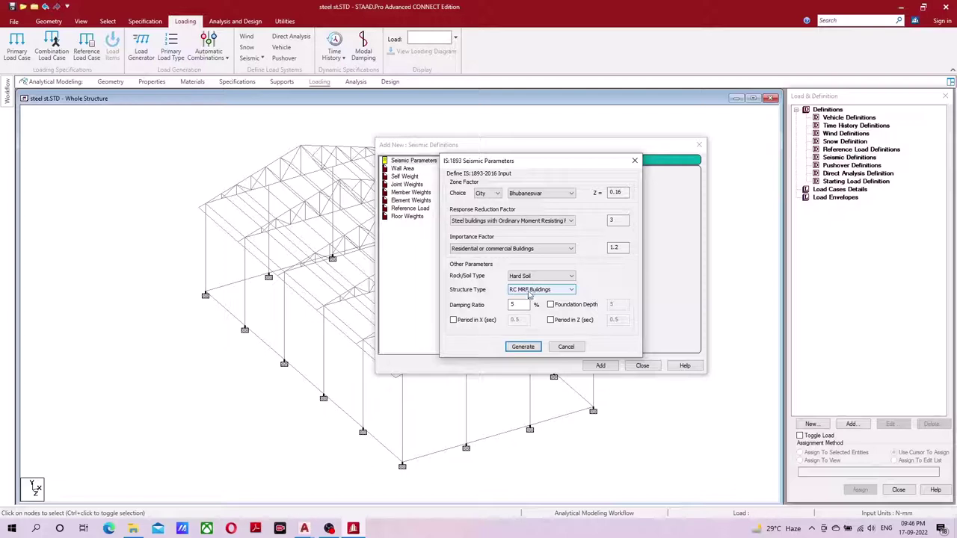
pyautogui.click(515, 291)
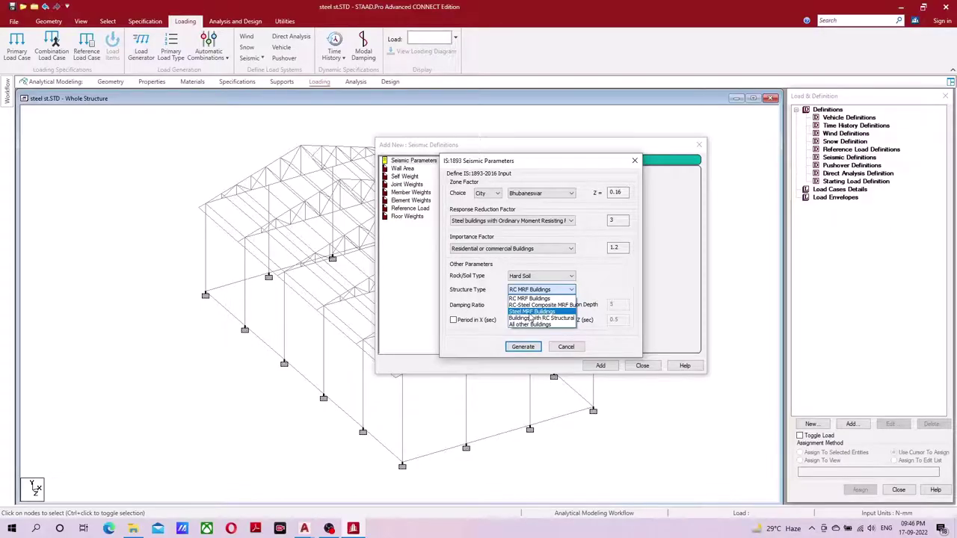
pyautogui.click(535, 312)
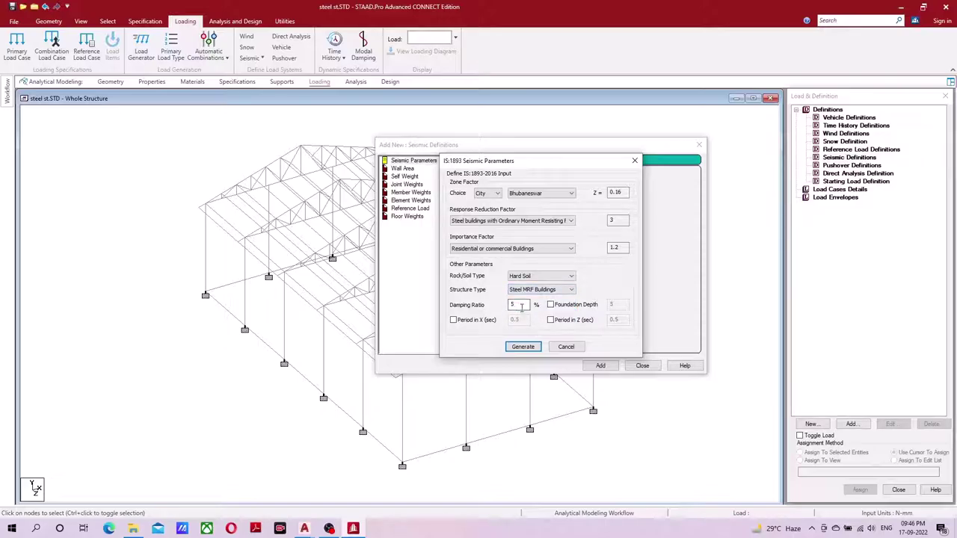
pyautogui.click(521, 306)
pyautogui.click(524, 347)
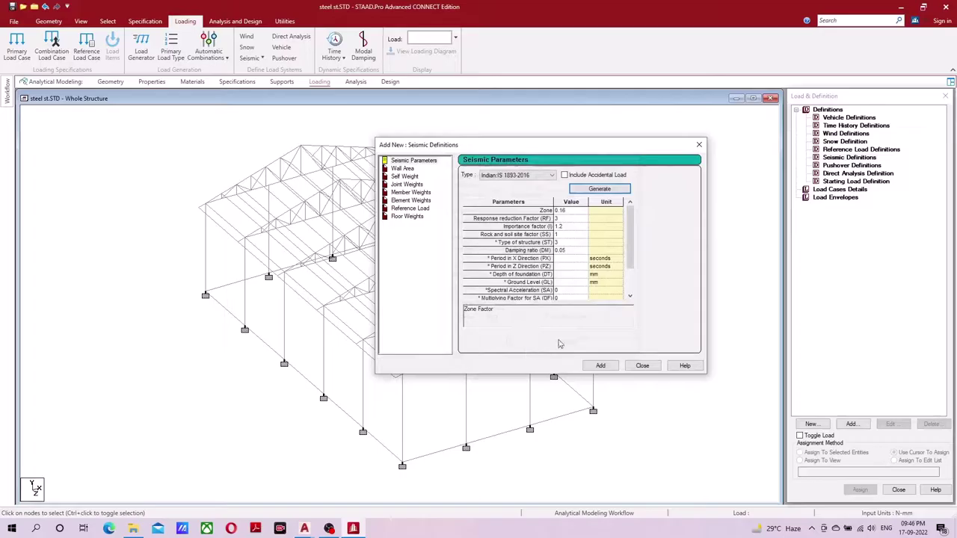
pyautogui.click(603, 365)
# - Close the seismic definitions dialog and select the new IS 1893-2016 entry
pyautogui.click(642, 334)
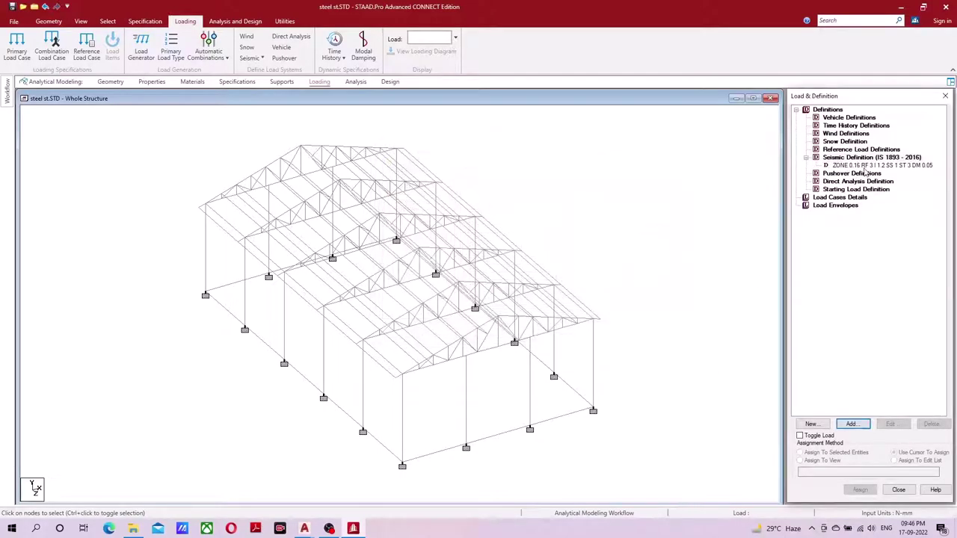
pyautogui.click(865, 165)
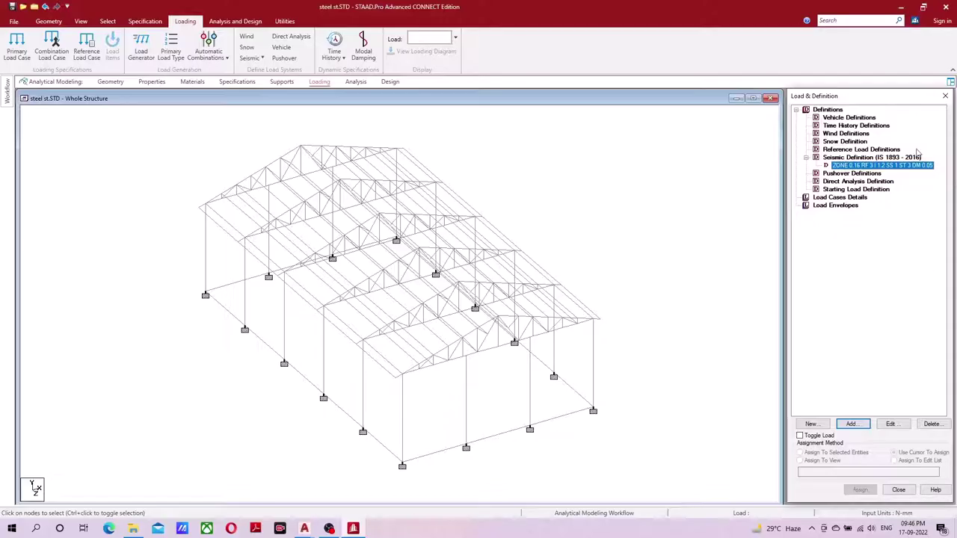
pyautogui.click(549, 139)
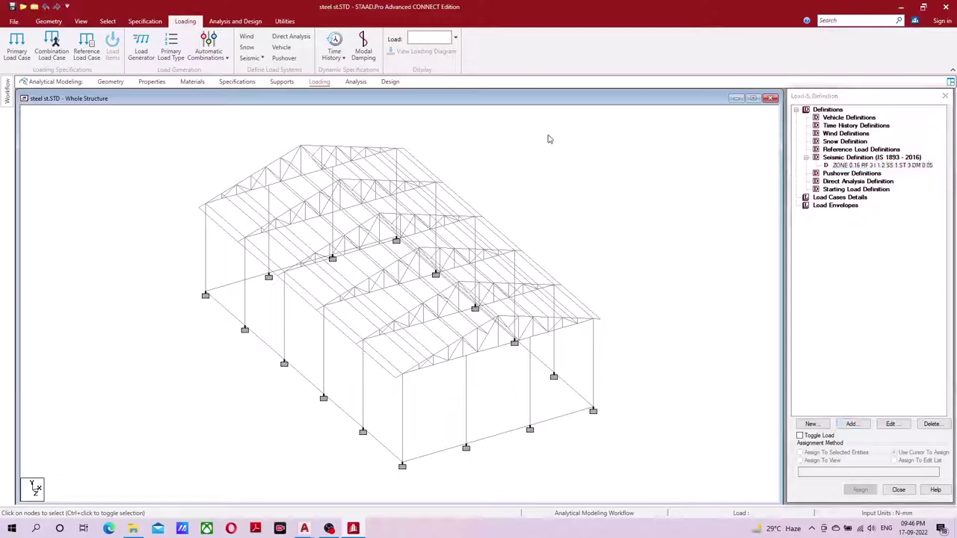
# - Change the input units to metres and kilonewtons (kN-m) on the Geometry page
pyautogui.click(49, 21)
pyautogui.click(102, 59)
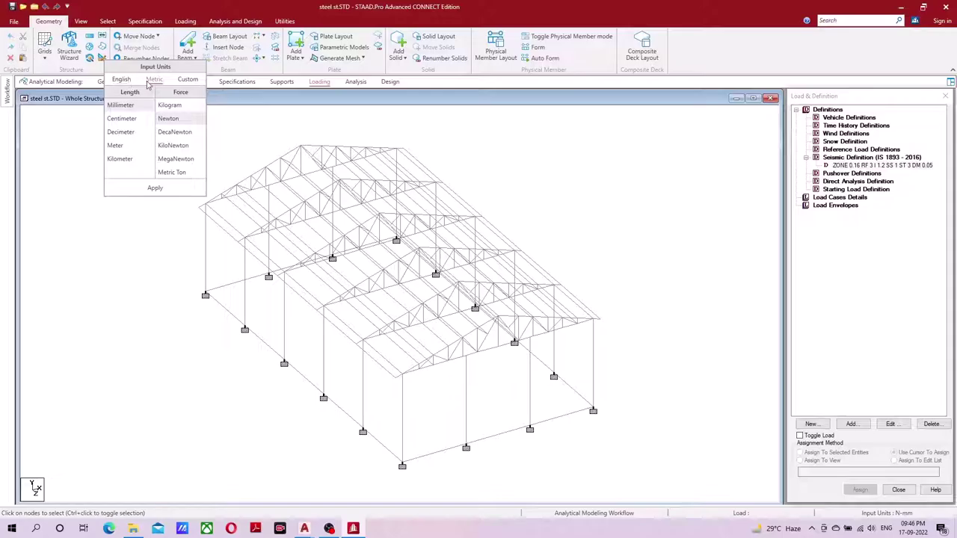
pyautogui.click(116, 145)
pyautogui.click(173, 146)
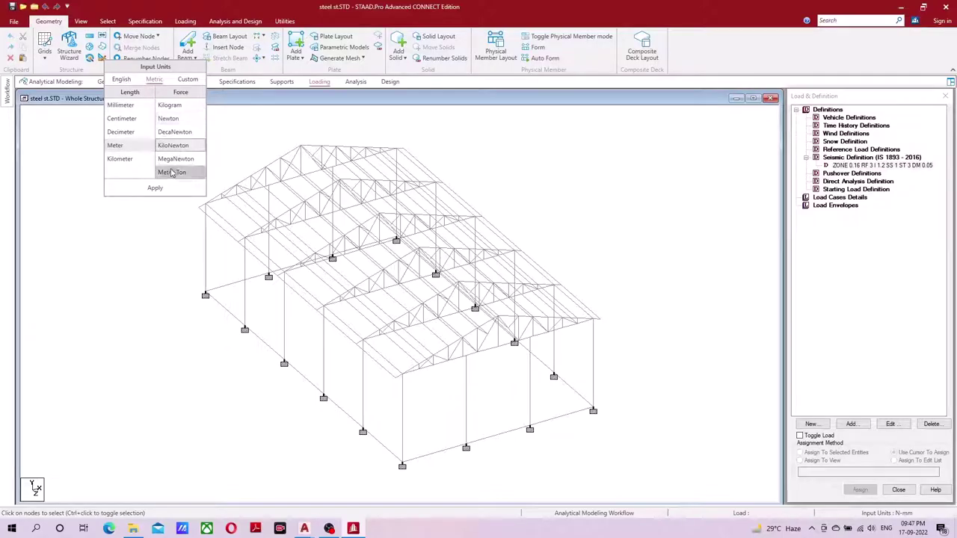
pyautogui.click(155, 187)
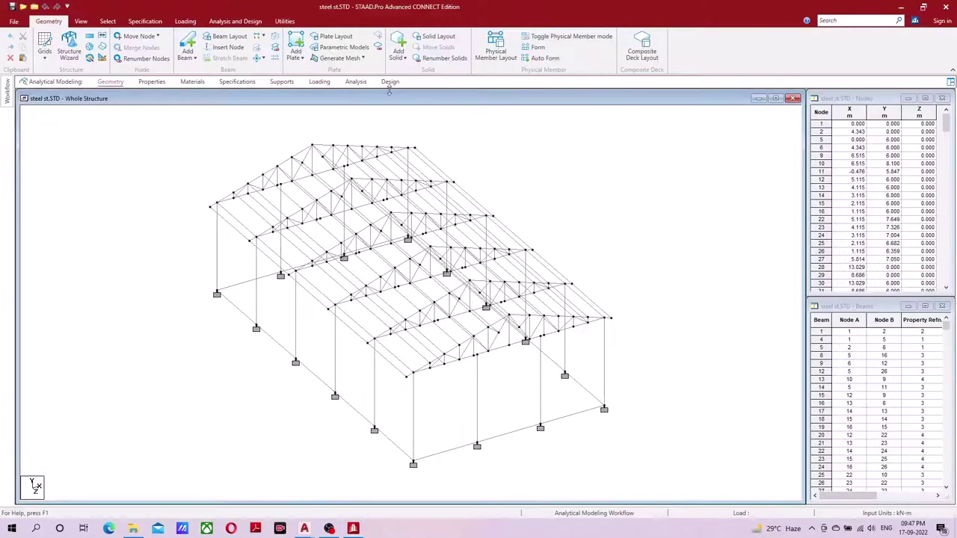
# - Return to Loading and expand Definitions to show the seismic definition's parameters
pyautogui.click(321, 81)
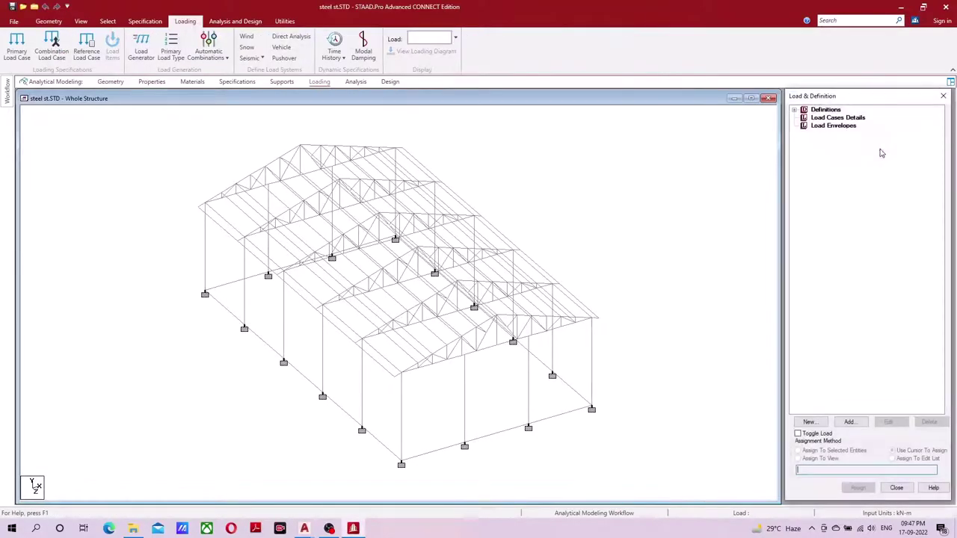
pyautogui.click(794, 110)
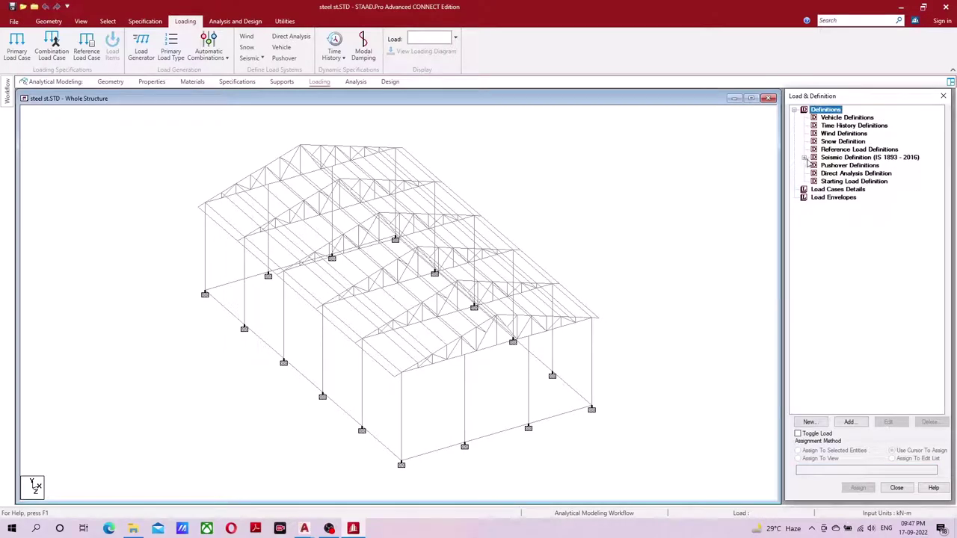
pyautogui.click(804, 158)
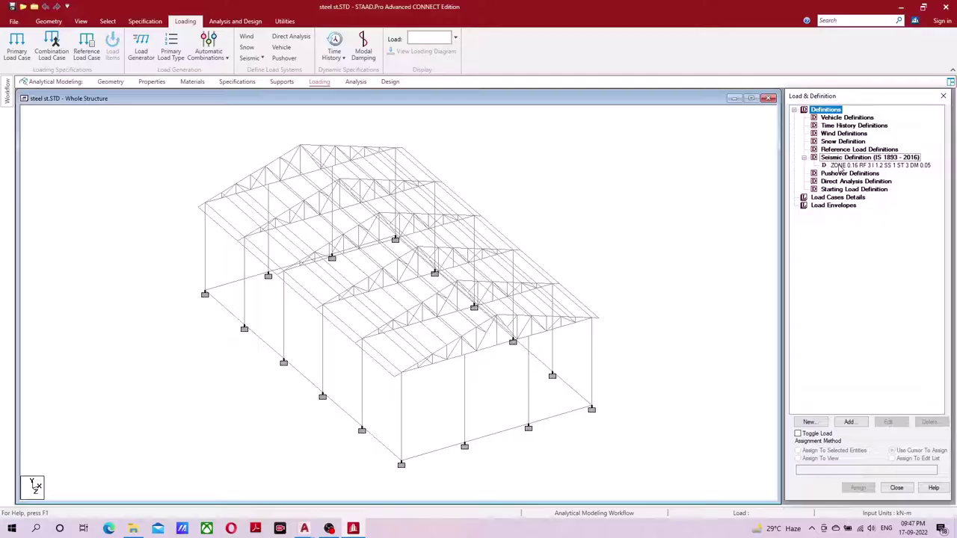
pyautogui.click(841, 198)
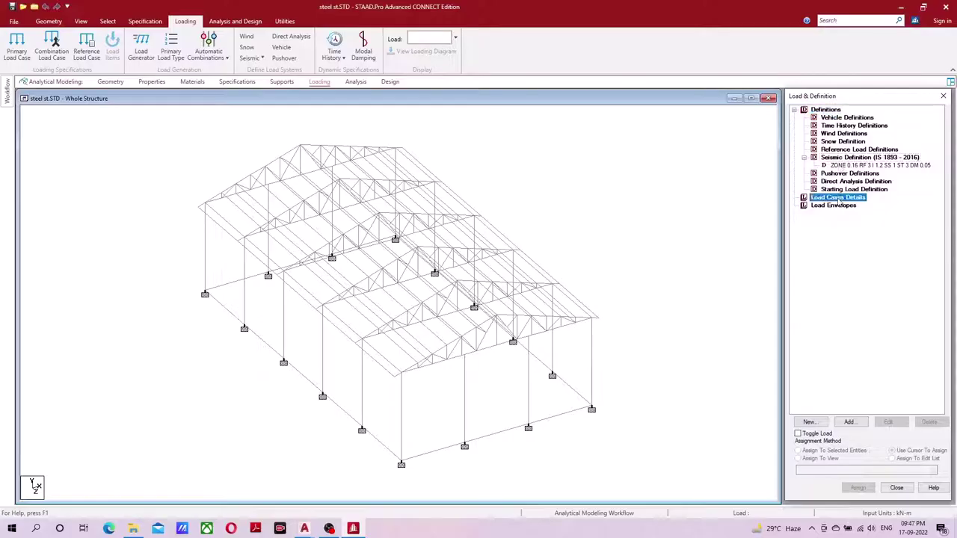
# - Add a seismic primary load case titled EQ X
pyautogui.click(850, 423)
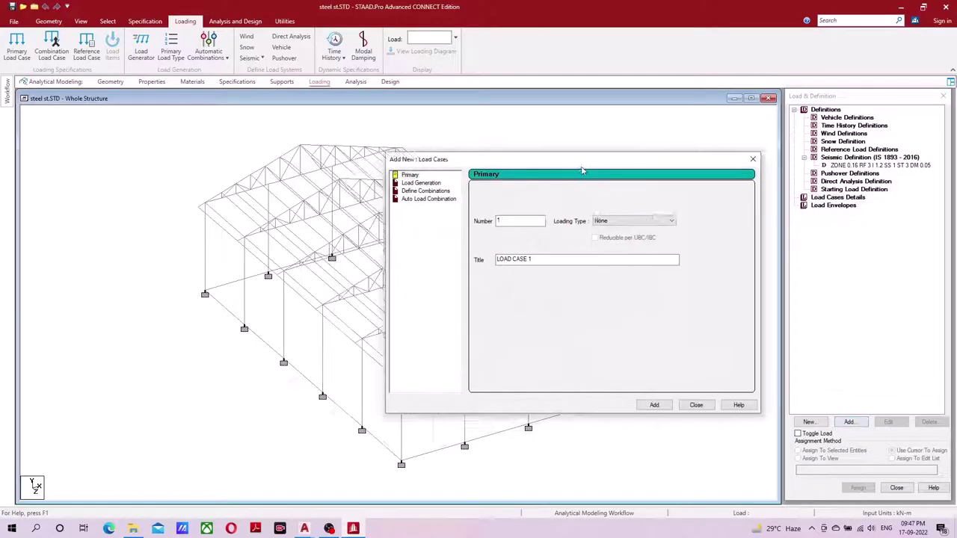
pyautogui.click(748, 202)
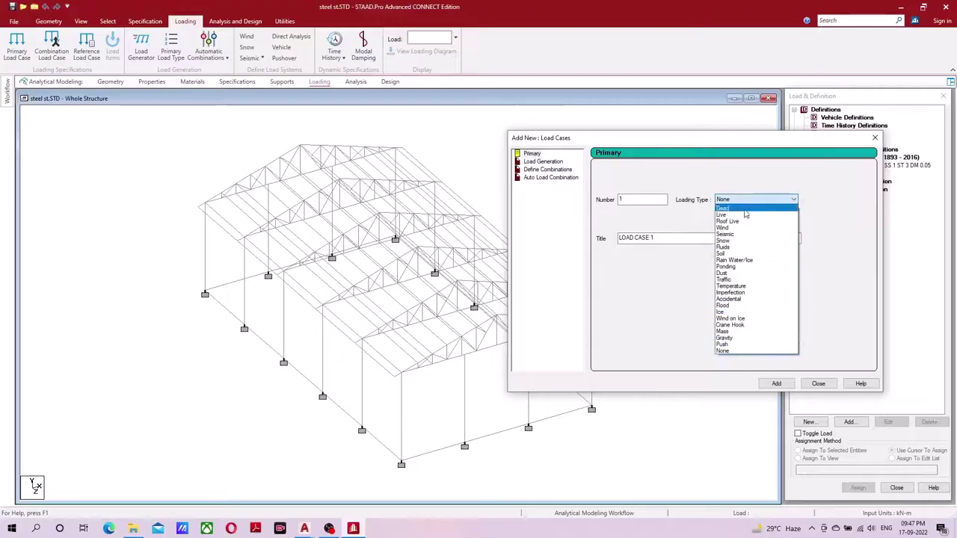
pyautogui.click(738, 237)
pyautogui.moveTo(676, 238); pyautogui.dragTo(602, 238)
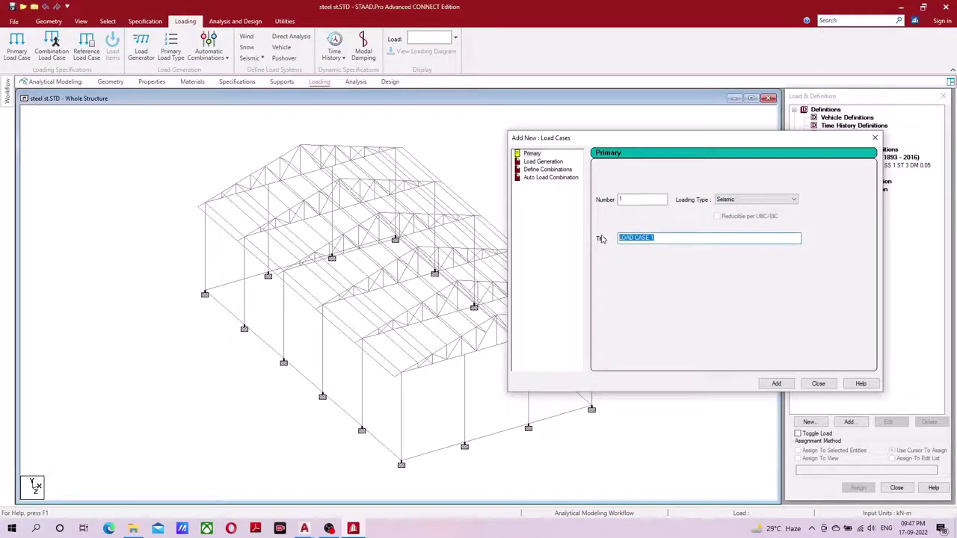
pyautogui.write('EQ X')
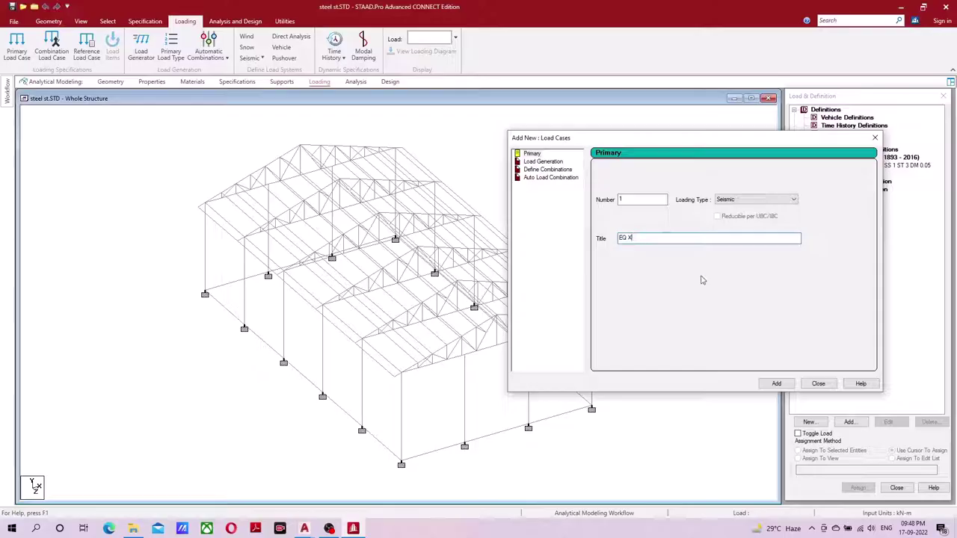
pyautogui.click(776, 384)
# - Add a second seismic load case titled EQ Z, then select EQ X
pyautogui.moveTo(657, 237); pyautogui.dragTo(581, 241)
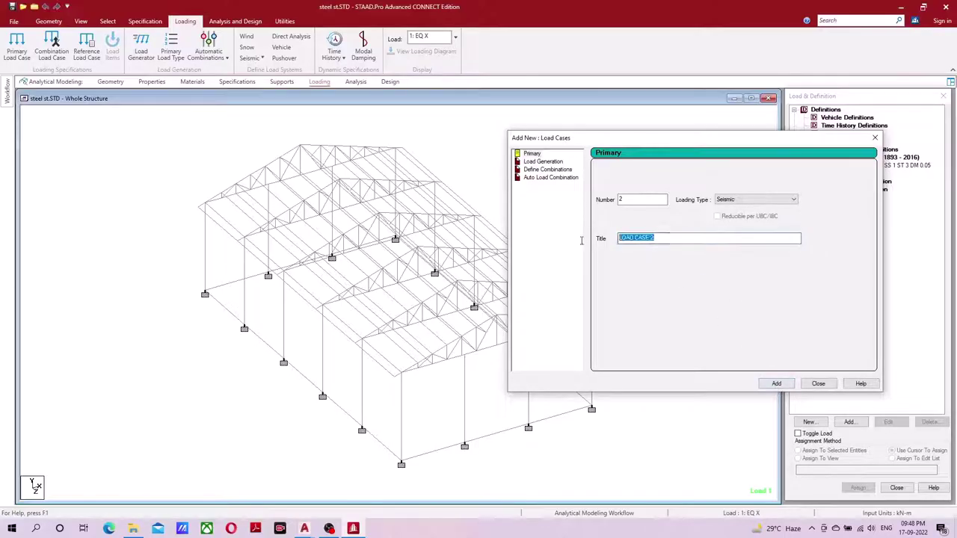
pyautogui.write('EQ Z')
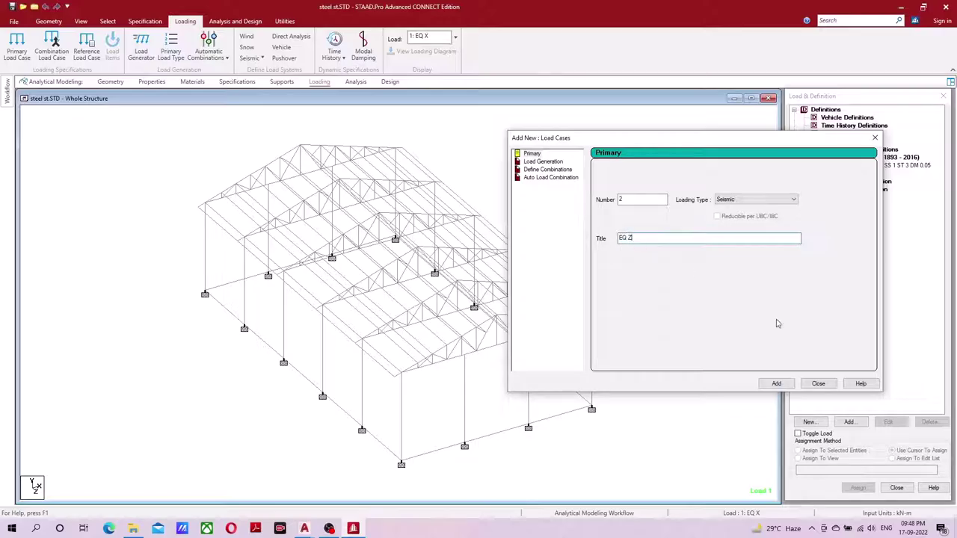
pyautogui.click(784, 387)
pyautogui.click(817, 383)
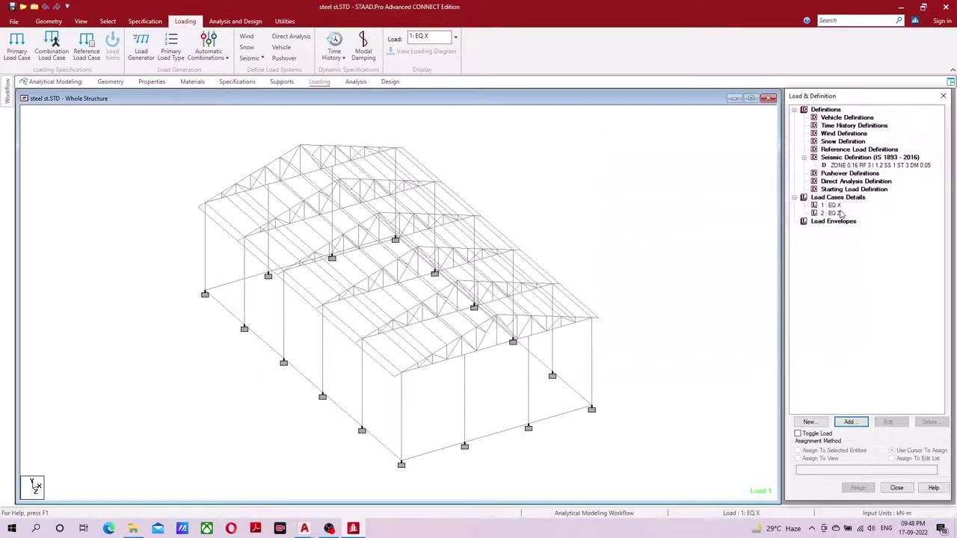
pyautogui.click(831, 205)
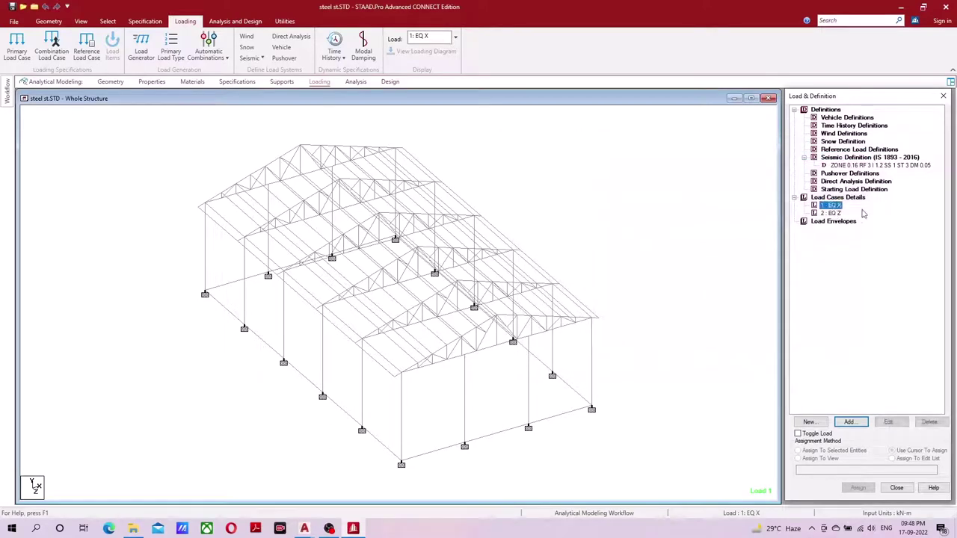
# - Add seismic item 1893 LOAD X 1 (X direction, factor 1) to EQ X
pyautogui.click(850, 423)
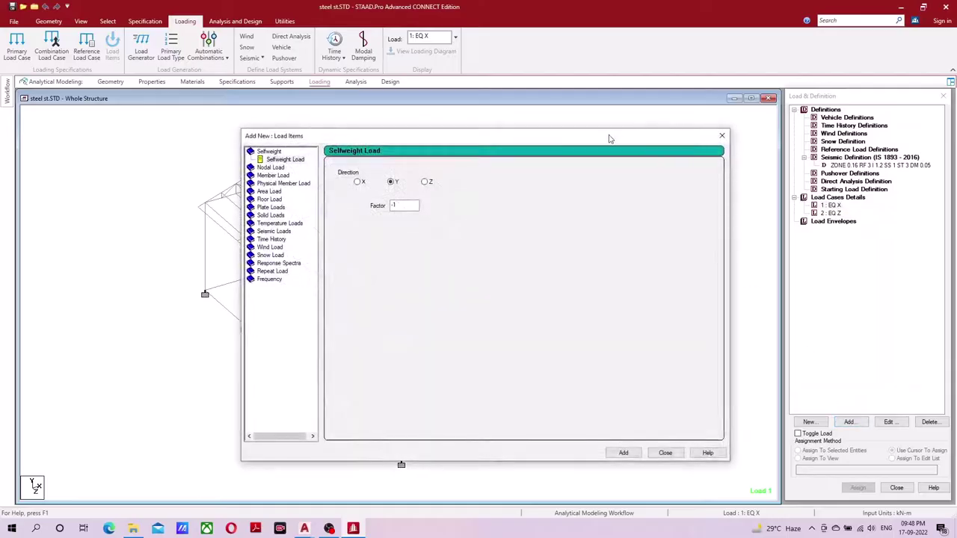
pyautogui.moveTo(609, 134); pyautogui.dragTo(511, 108)
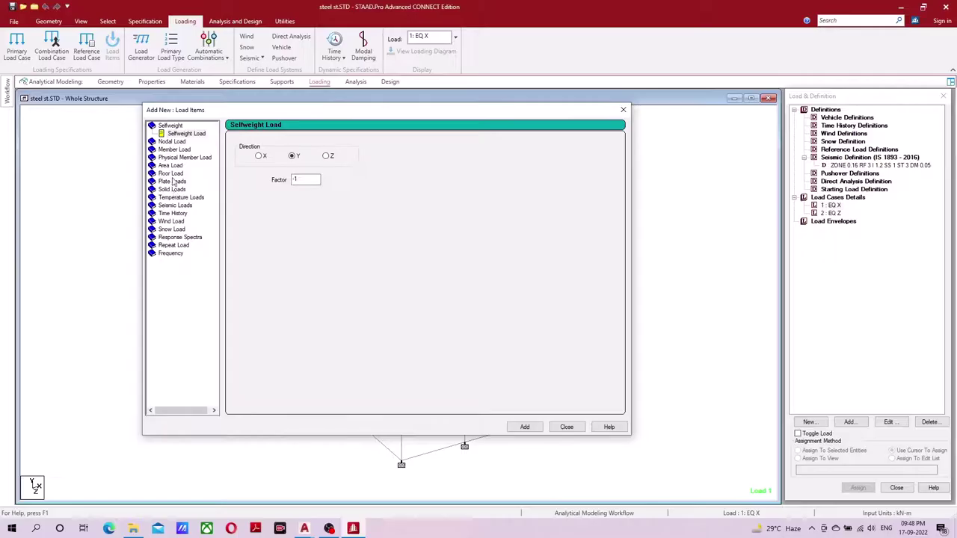
pyautogui.click(171, 205)
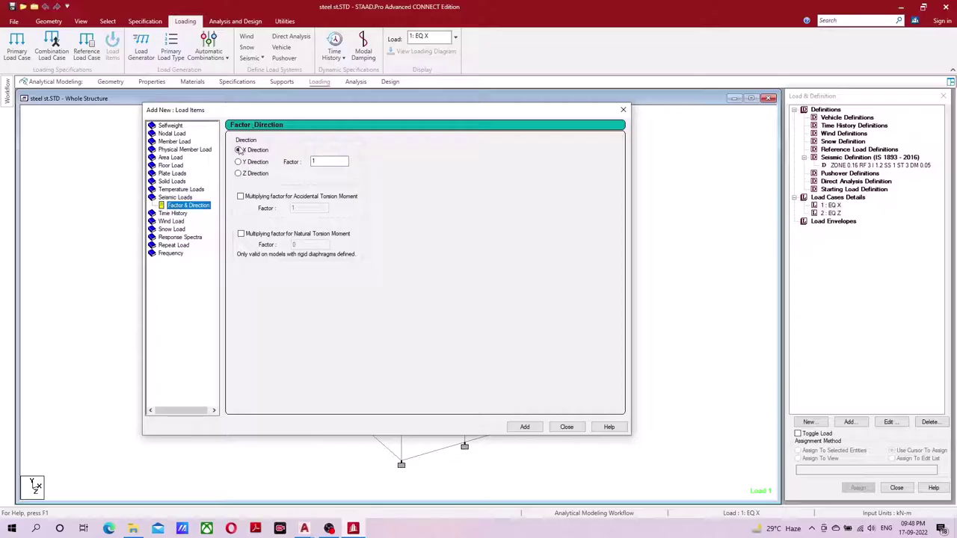
pyautogui.click(334, 163)
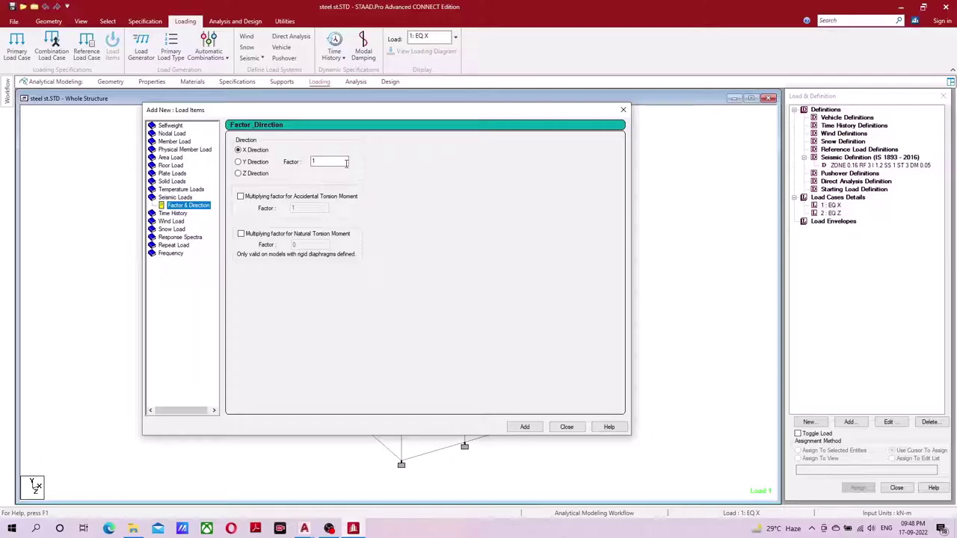
pyautogui.click(532, 430)
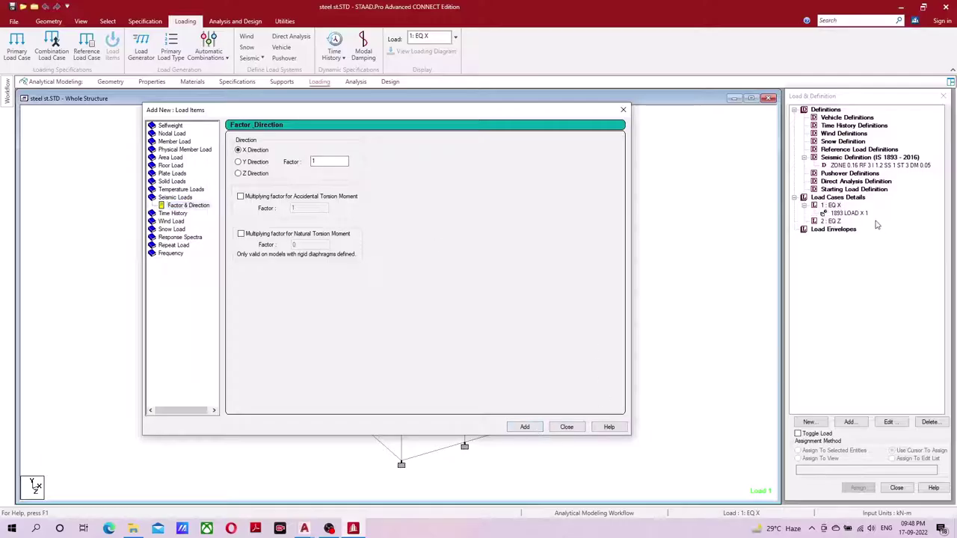
# - Add seismic item 1893 LOAD Z 1 (Z direction, factor 1) to EQ Z
pyautogui.click(835, 223)
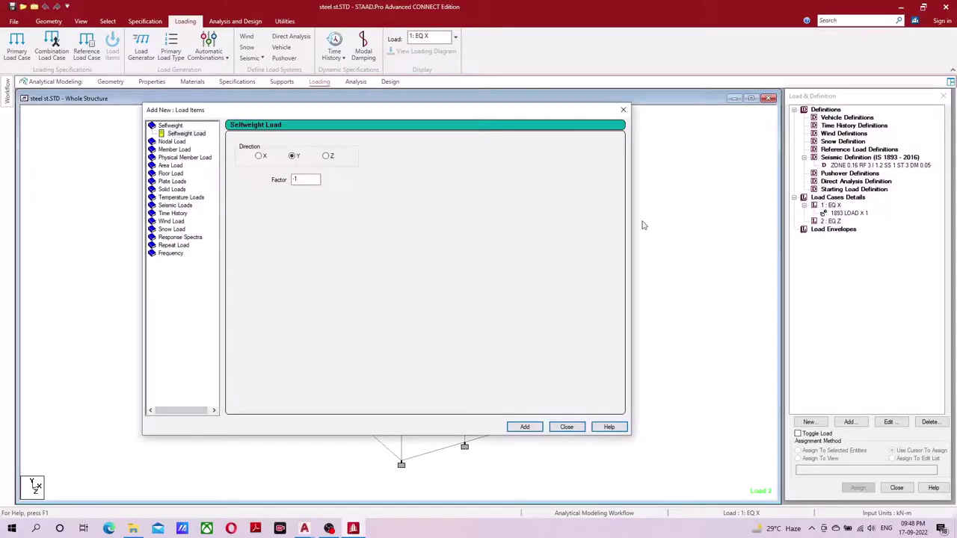
pyautogui.click(173, 206)
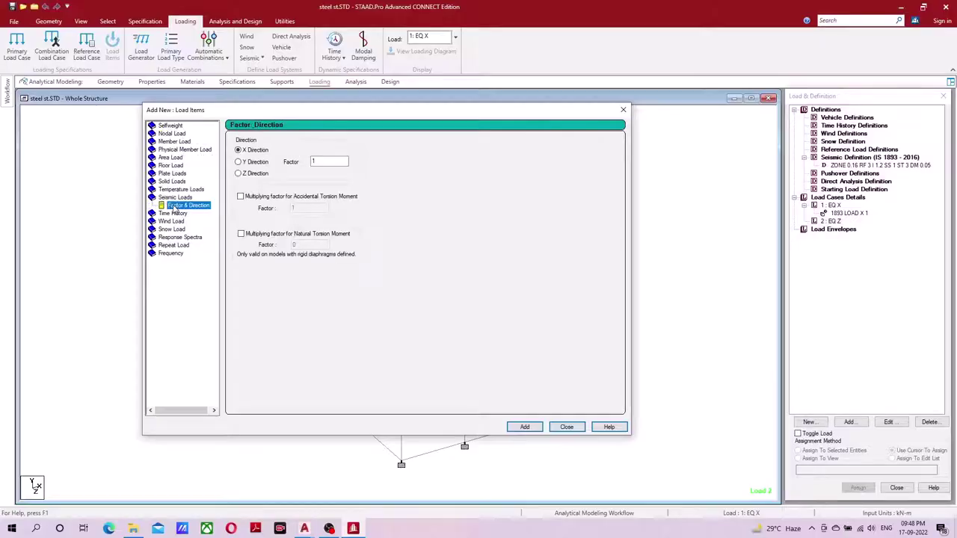
pyautogui.click(239, 173)
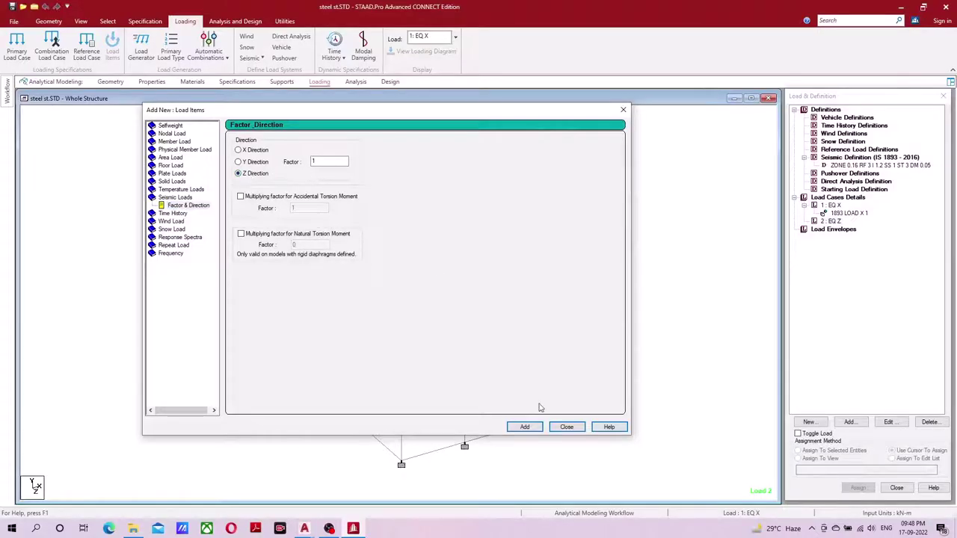
pyautogui.click(526, 429)
pyautogui.click(566, 426)
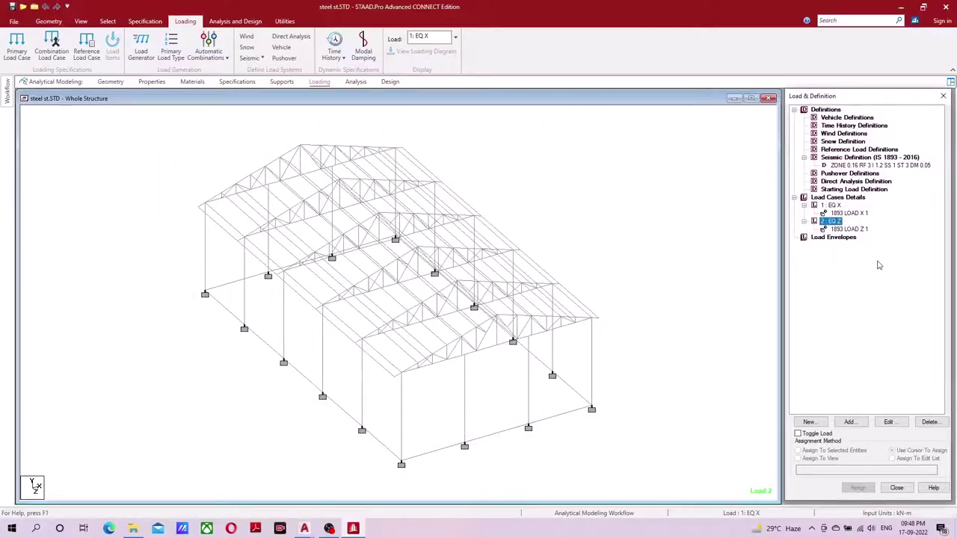
# - Check the seismic items under EQ X and EQ Z, then clear the selection
pyautogui.click(852, 214)
pyautogui.click(855, 230)
pyautogui.click(855, 216)
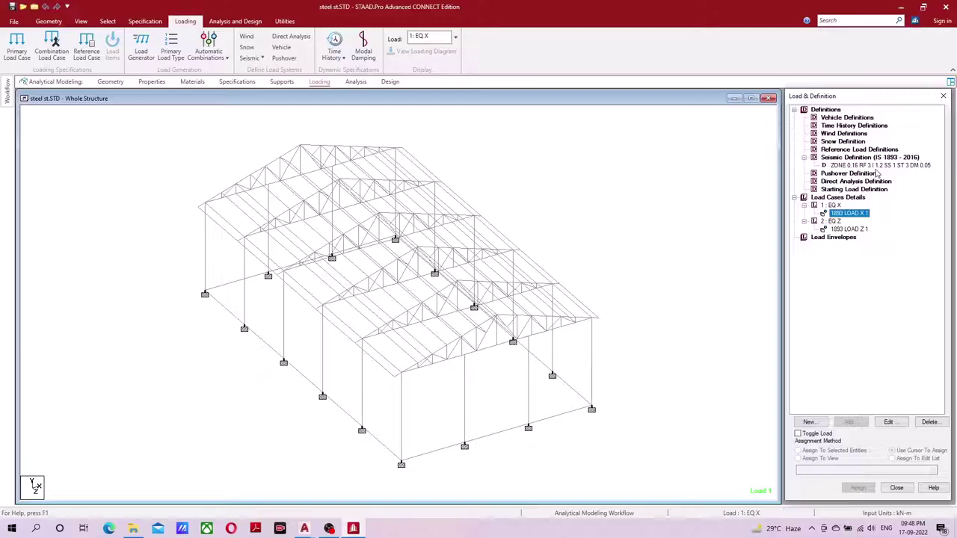
pyautogui.click(681, 150)
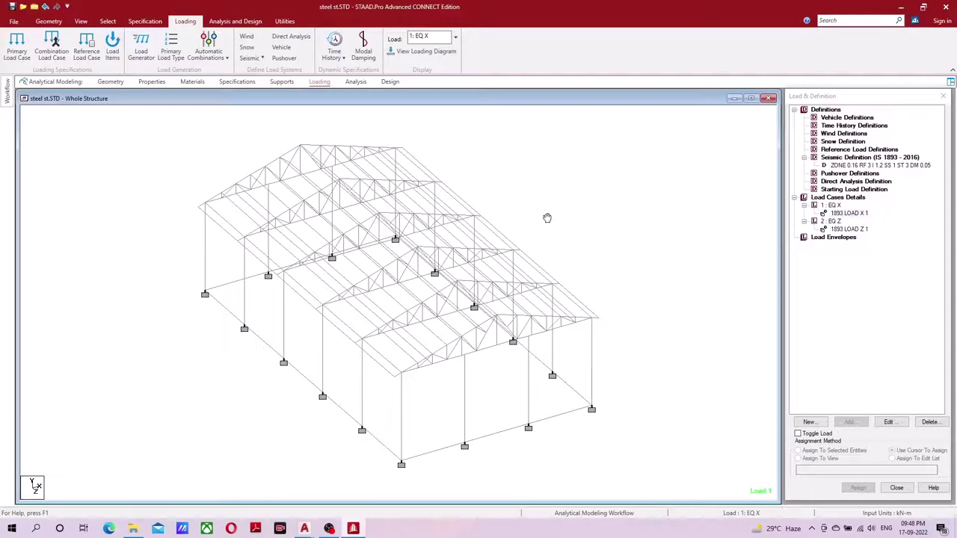
pyautogui.moveTo(546, 216); pyautogui.dragTo(632, 206, button='middle')
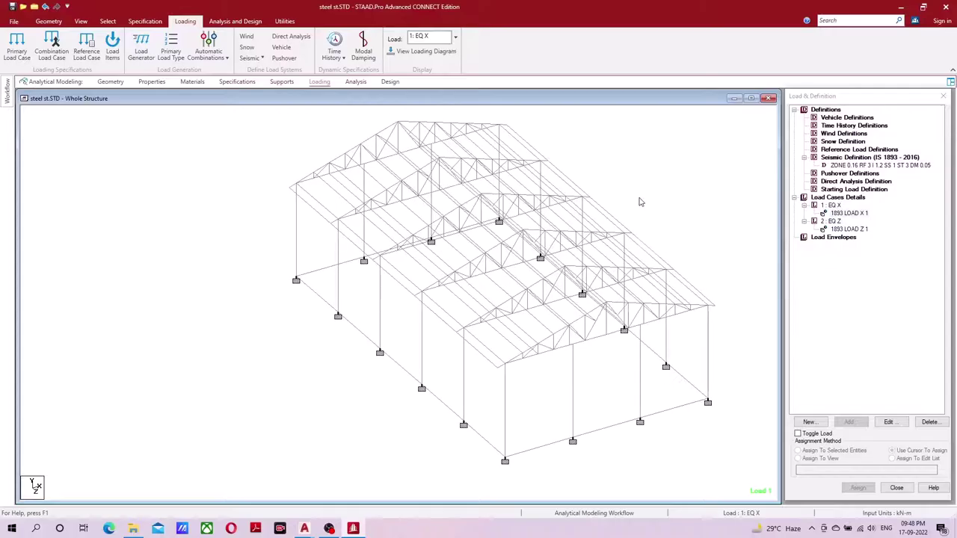
# - Add wind definition TYPE 1 : WIND 1 and select it
pyautogui.click(842, 134)
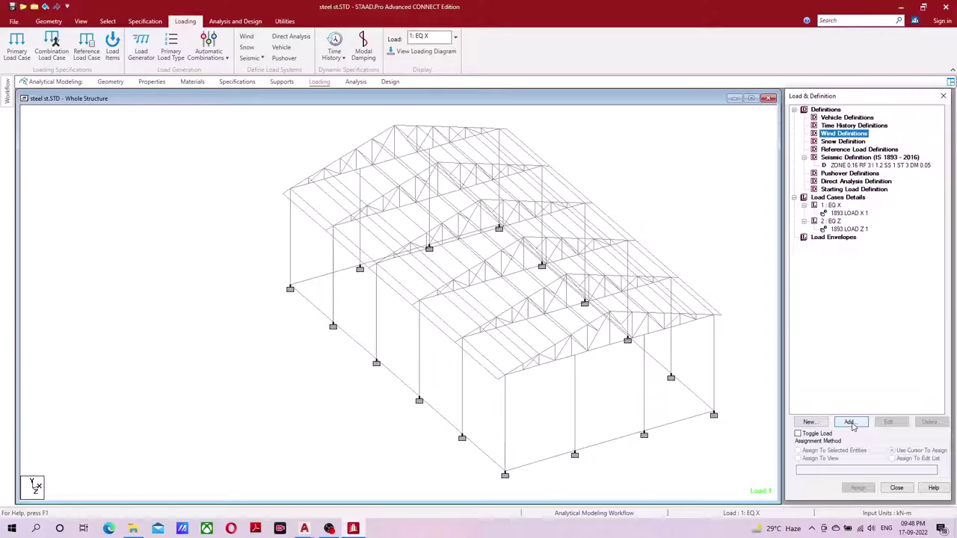
pyautogui.click(850, 423)
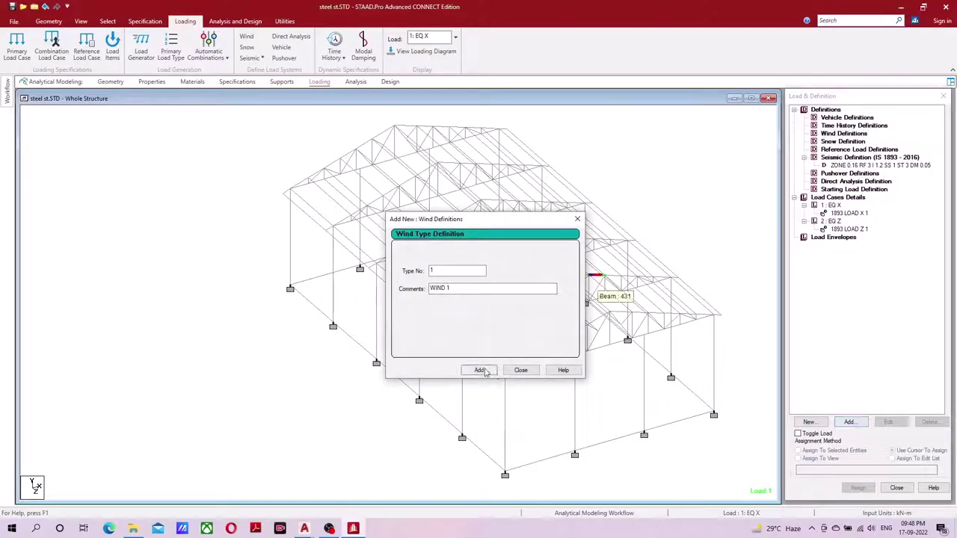
pyautogui.click(484, 372)
pyautogui.click(520, 370)
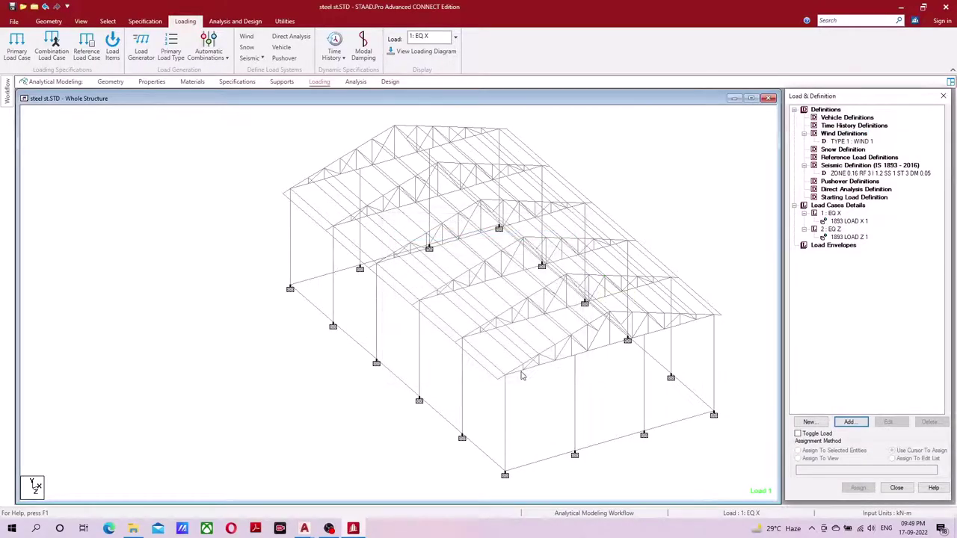
pyautogui.click(851, 142)
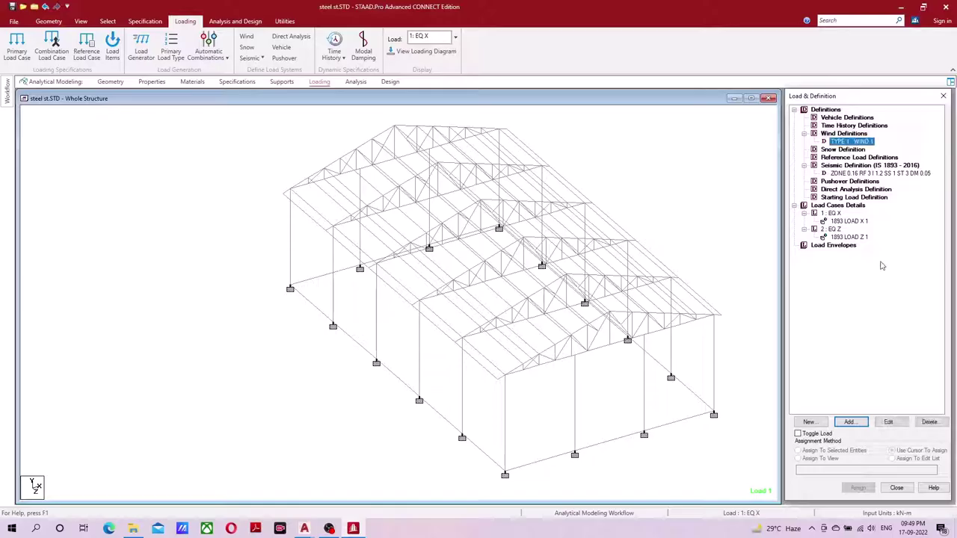
# - Enter heights 3, 6 and 8.1 m in WIND 1's custom intensity table
pyautogui.click(850, 422)
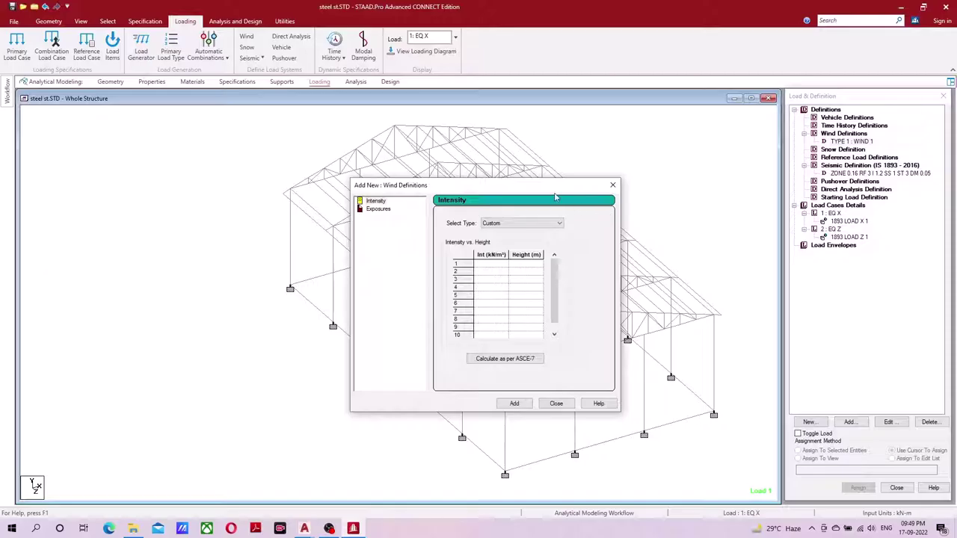
pyautogui.moveTo(556, 186); pyautogui.dragTo(243, 75)
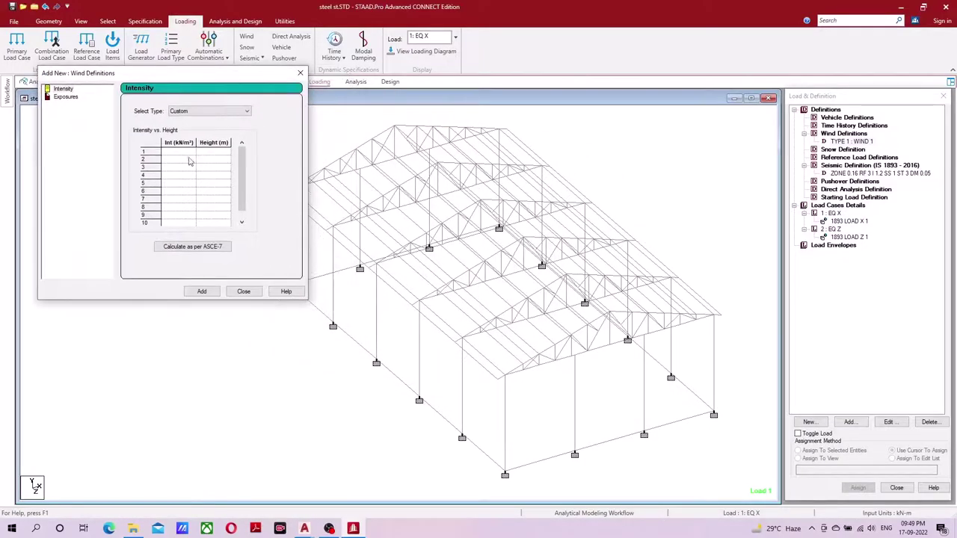
pyautogui.click(476, 235)
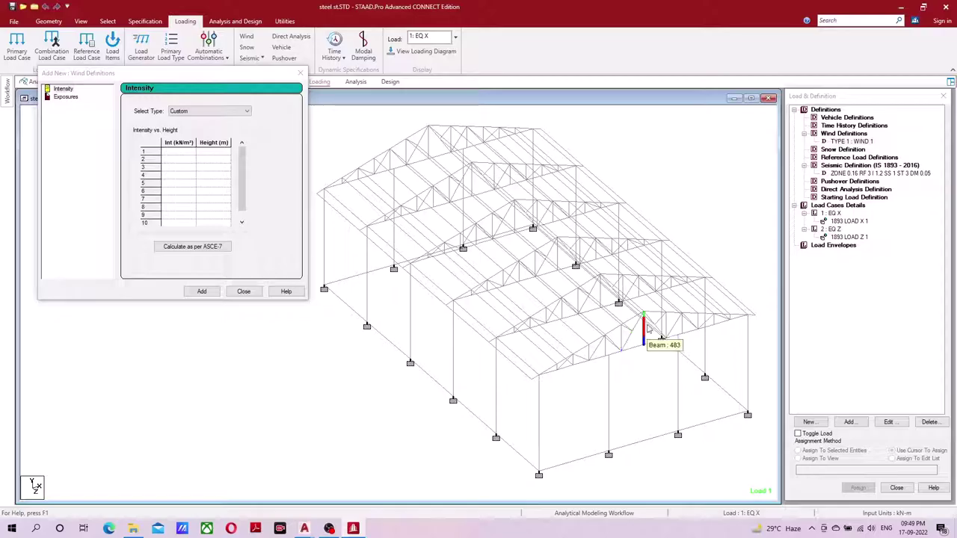
pyautogui.click(216, 152)
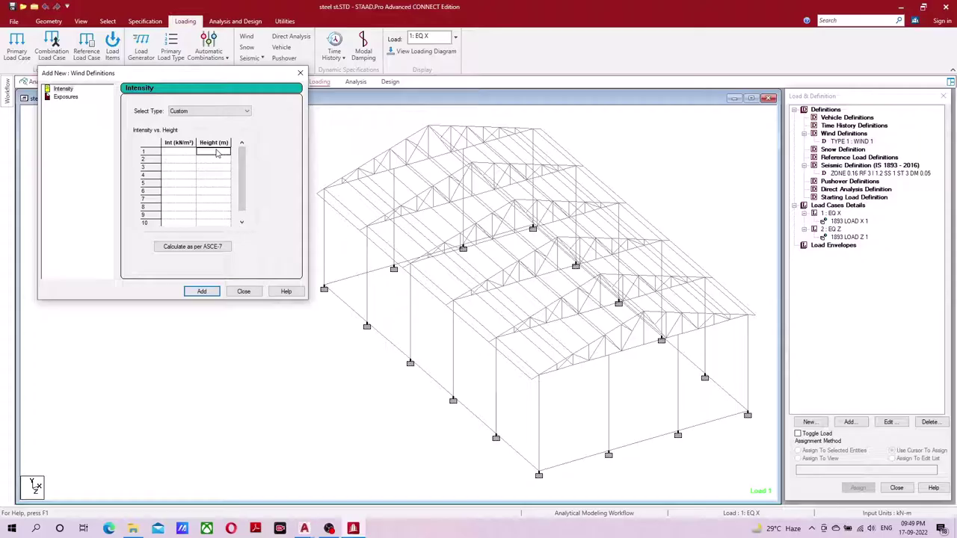
pyautogui.write('3')
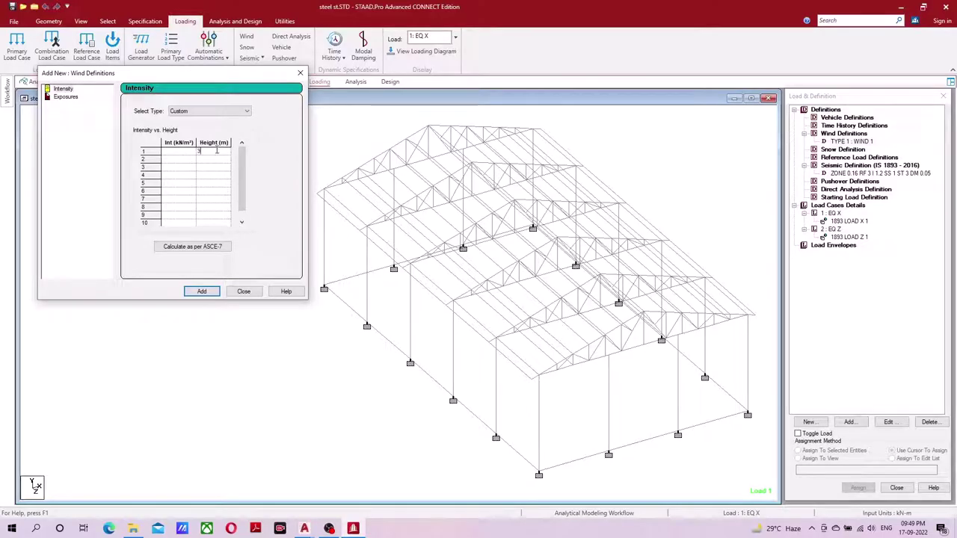
pyautogui.press('Return')
pyautogui.write('5')
pyautogui.press('Return')
pyautogui.write('8.1')
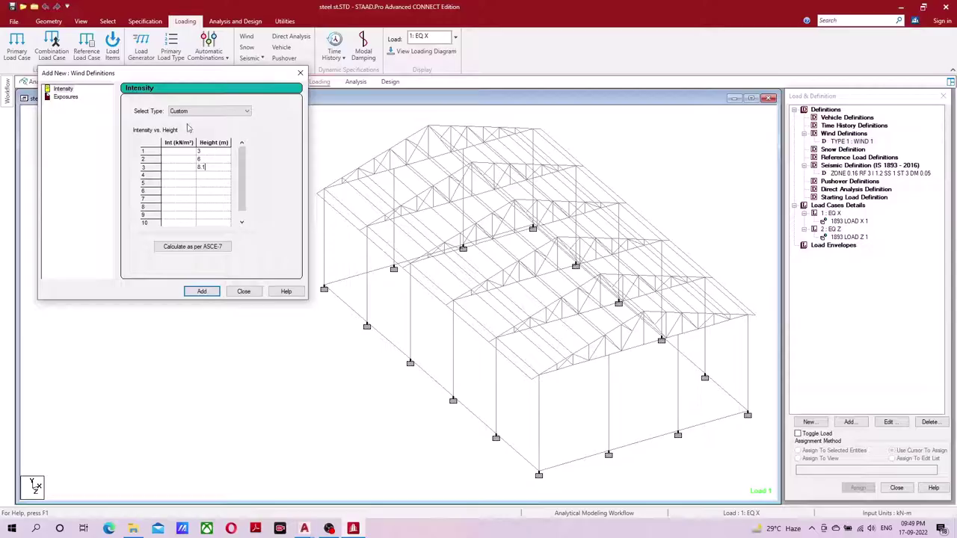
# - Enter wind intensities 1.1, 1.2 and 1.3 kN/m² for heights 3, 6 and 8.1 m
pyautogui.click(181, 155)
pyautogui.write('1.1')
pyautogui.click(180, 159)
pyautogui.write('1')
pyautogui.press('Down')
pyautogui.write('1')
pyautogui.click(180, 159)
pyautogui.click(180, 168)
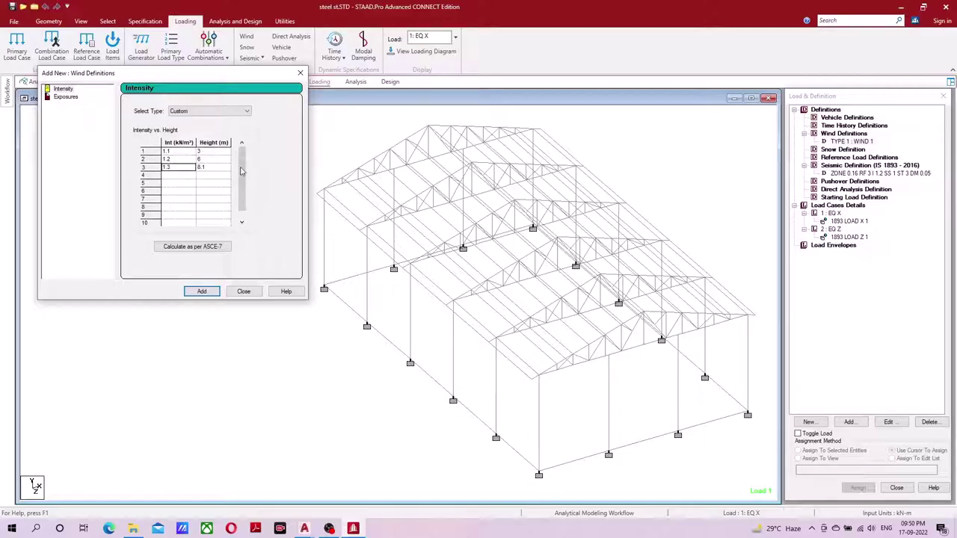
pyautogui.click(201, 296)
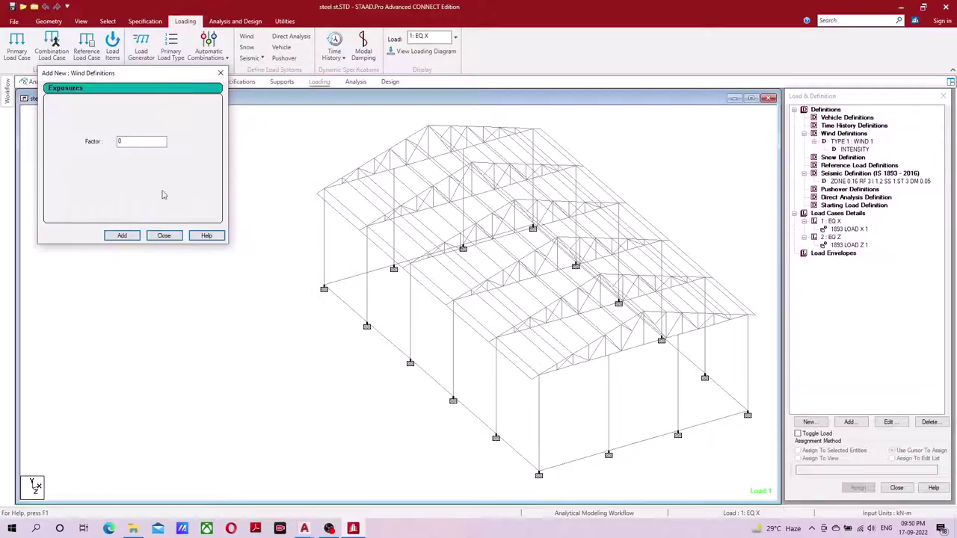
# - Add exposure factor 1.0 and assign it to all nodes in view
pyautogui.doubleClick(133, 142)
pyautogui.click(123, 236)
pyautogui.click(164, 236)
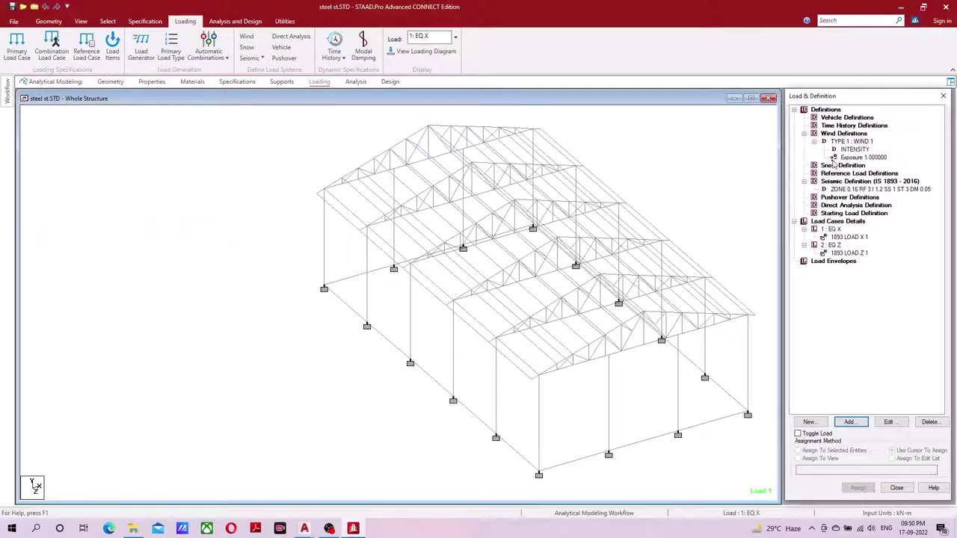
pyautogui.click(852, 157)
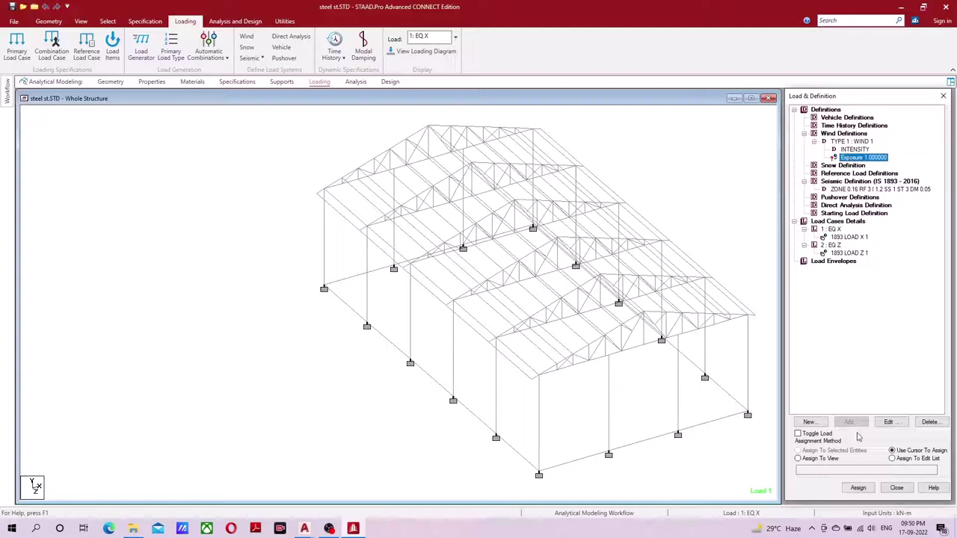
pyautogui.click(815, 463)
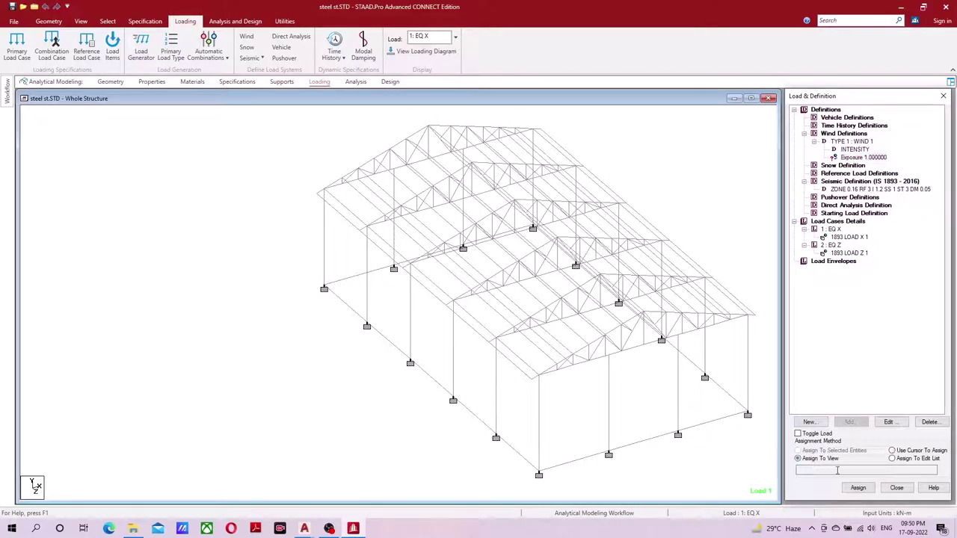
pyautogui.click(858, 487)
pyautogui.click(888, 323)
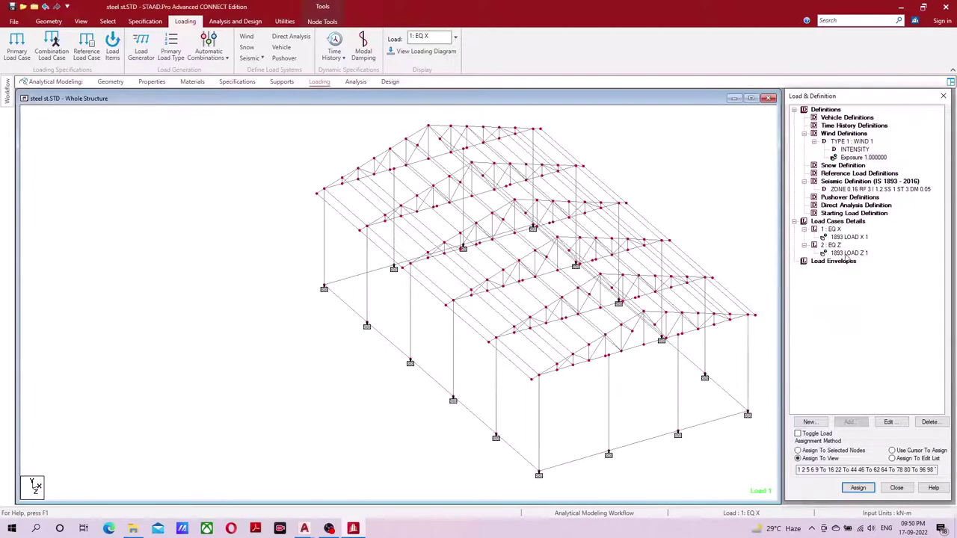
pyautogui.moveTo(546, 350); pyautogui.dragTo(455, 337, button='middle')
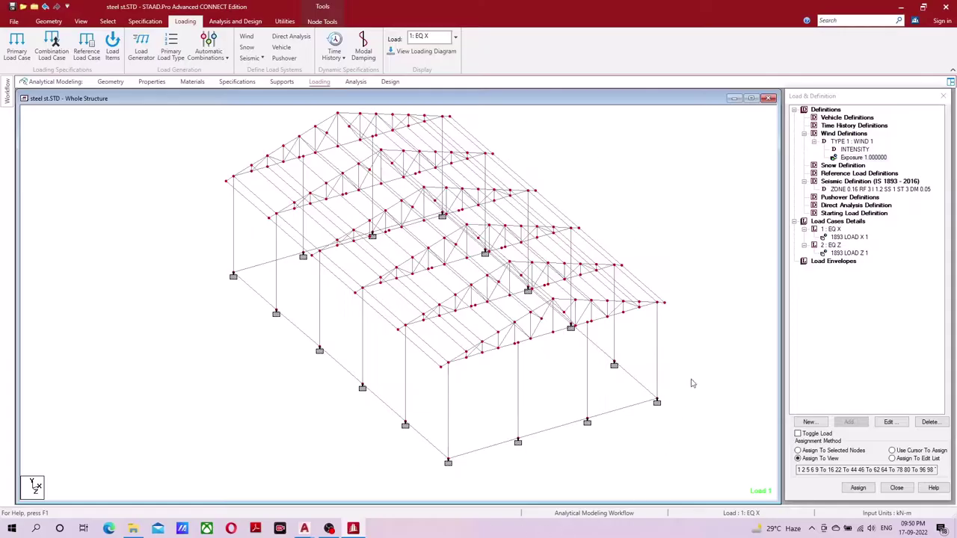
pyautogui.click(589, 197)
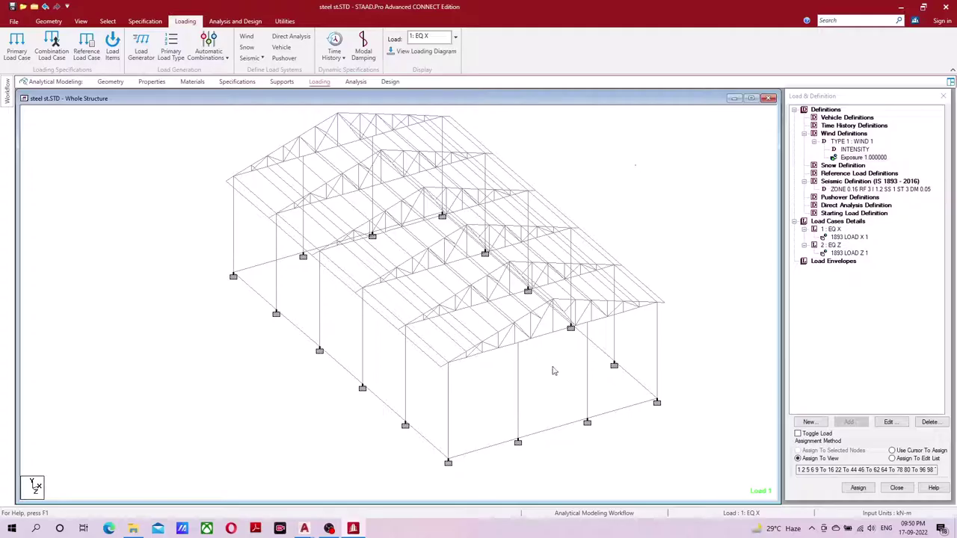
# - Add Wind-type load cases 3 WIND X+ and 4 WIND X-
pyautogui.click(840, 222)
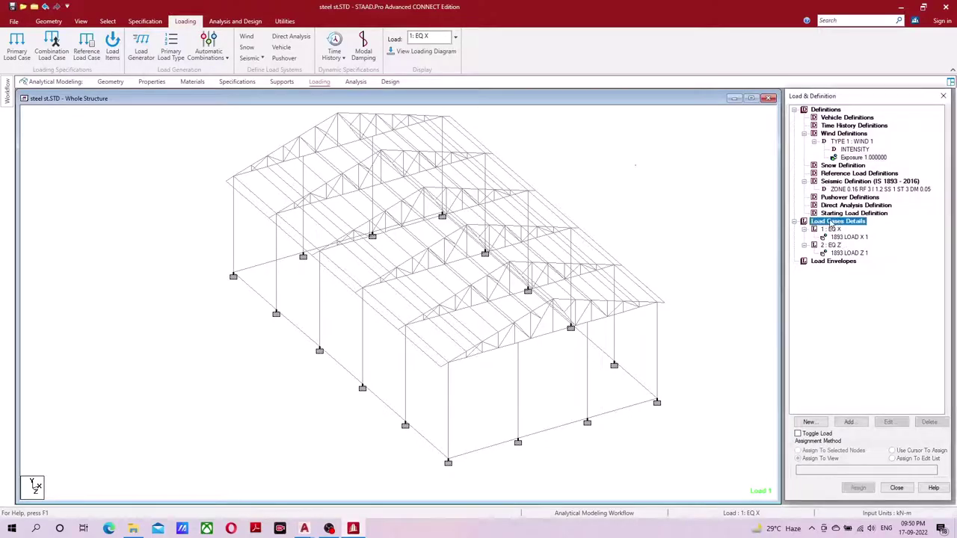
pyautogui.click(849, 421)
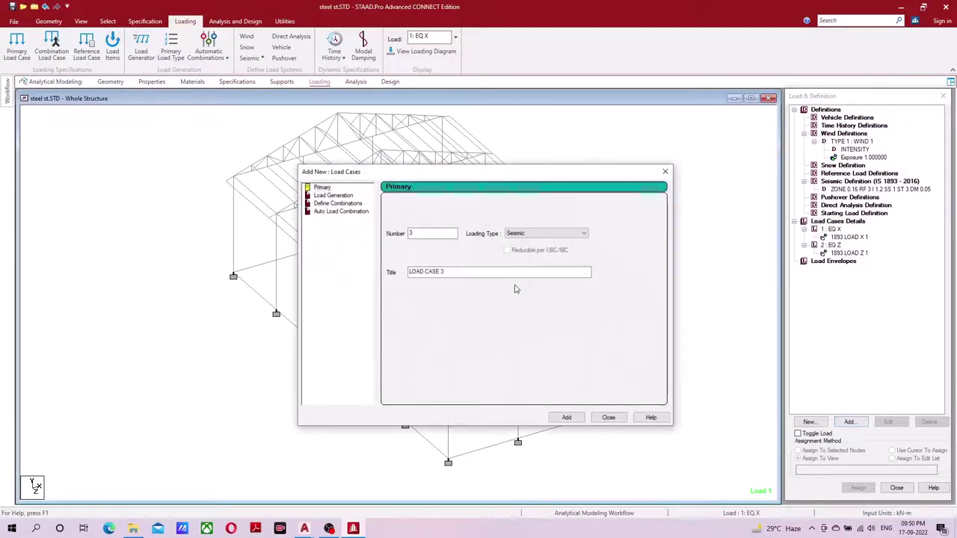
pyautogui.click(530, 237)
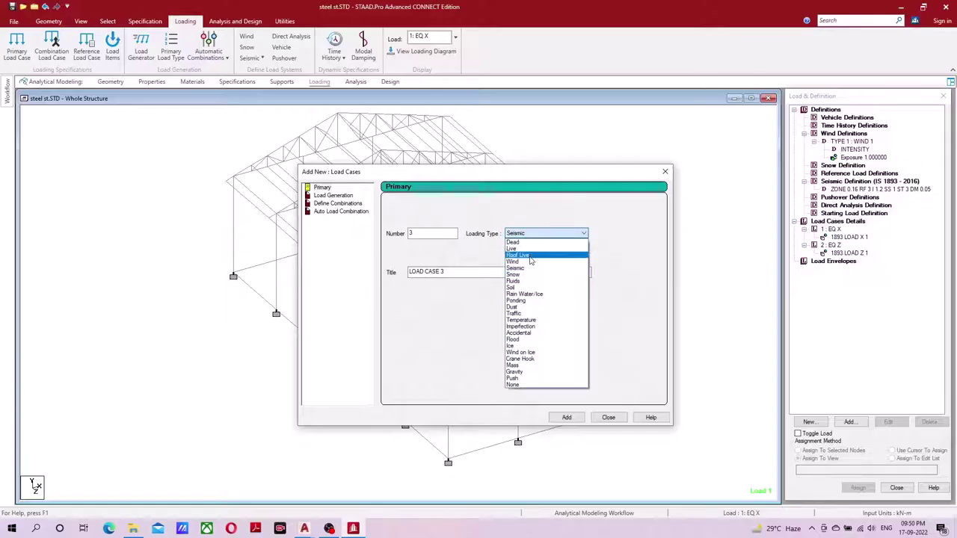
pyautogui.click(530, 260)
pyautogui.moveTo(486, 270); pyautogui.dragTo(342, 277)
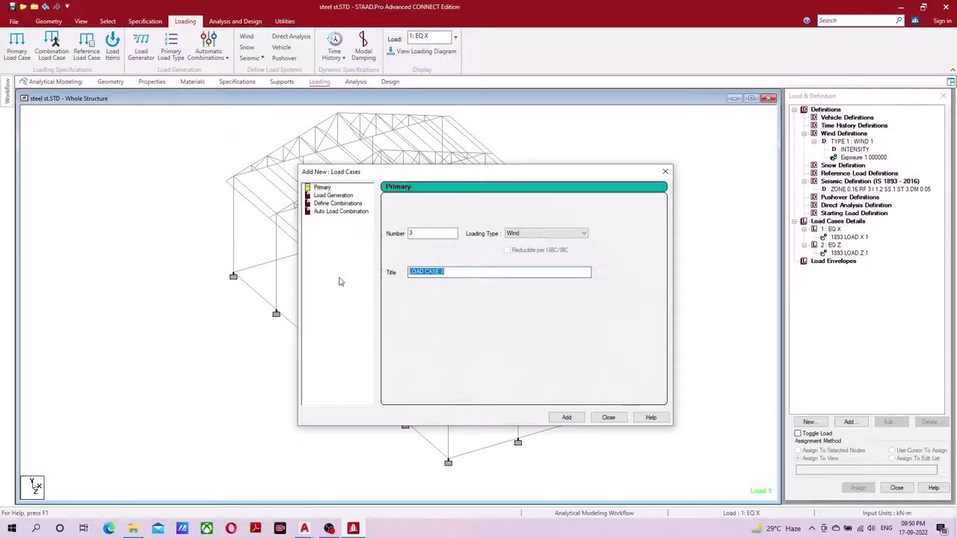
pyautogui.write('WIND X')
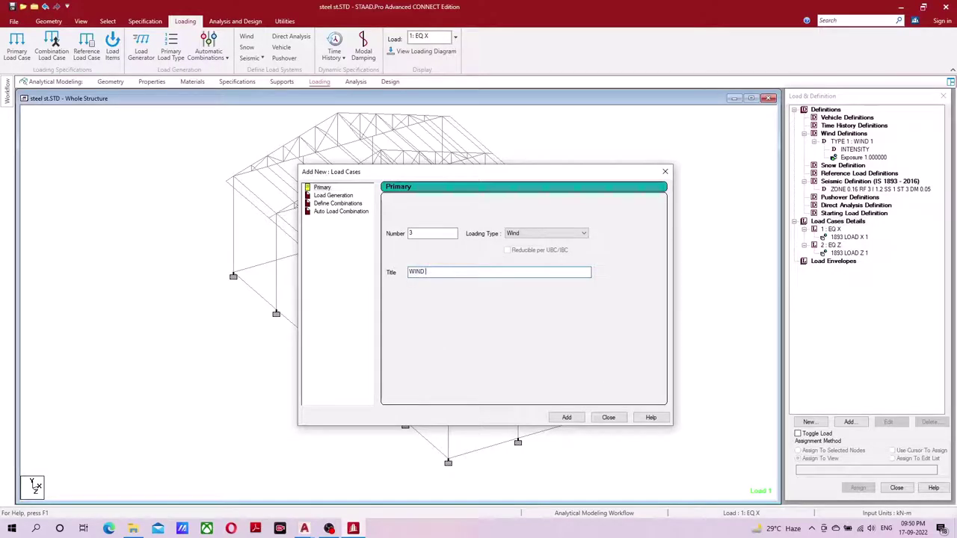
pyautogui.write('+')
pyautogui.click(567, 417)
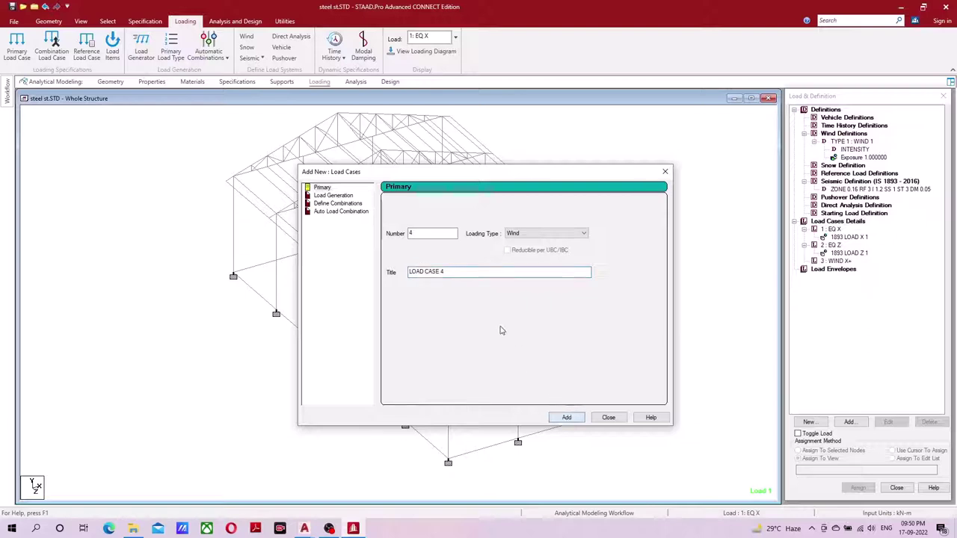
pyautogui.moveTo(458, 273); pyautogui.dragTo(337, 276)
pyautogui.write('WIND X-')
pyautogui.click(567, 417)
# - Add Wind-type load cases 5 WIND Z+ and 6 WIND Z-
pyautogui.moveTo(448, 272); pyautogui.dragTo(366, 279)
pyautogui.write('WIND X+')
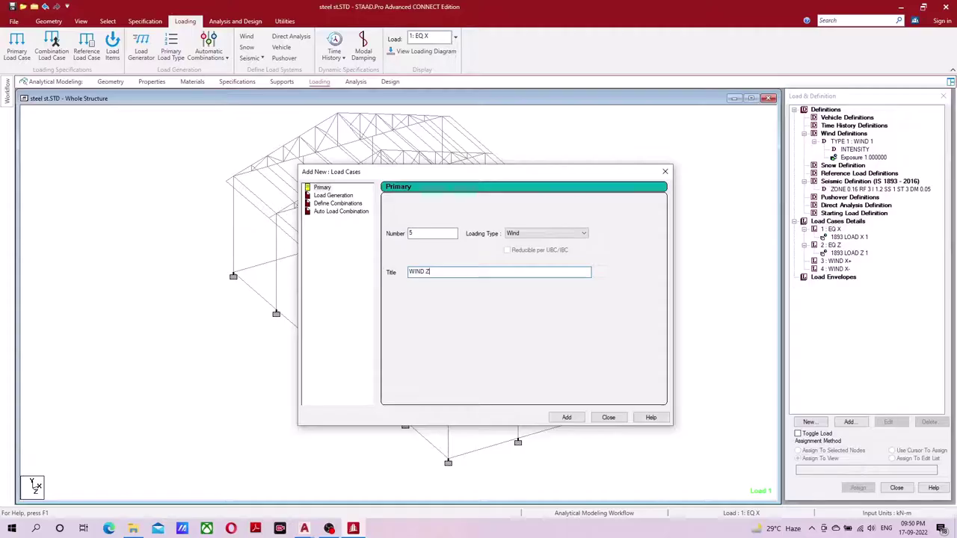
pyautogui.write('+')
pyautogui.click(566, 417)
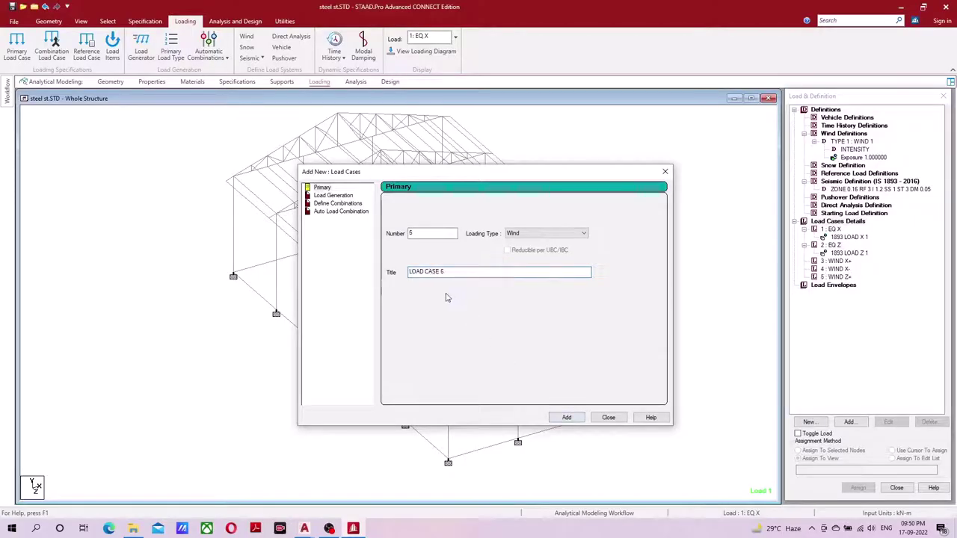
pyautogui.write('WIND X+')
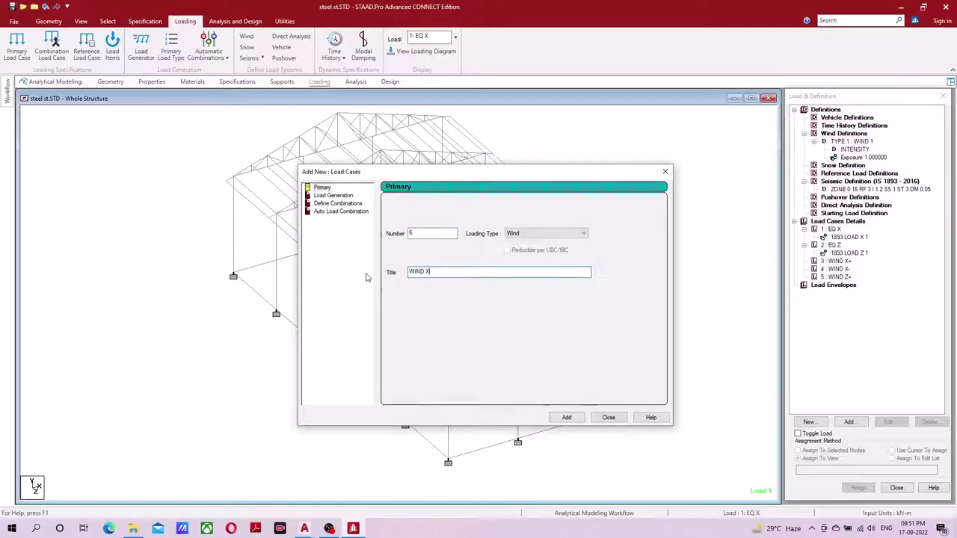
pyautogui.press('BackSpace')
pyautogui.write('-')
pyautogui.click(566, 420)
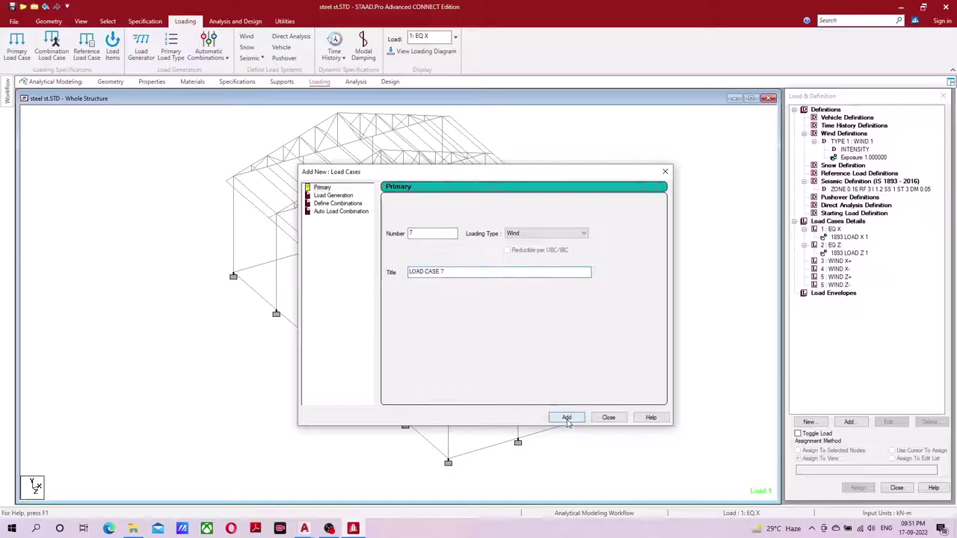
pyautogui.click(608, 419)
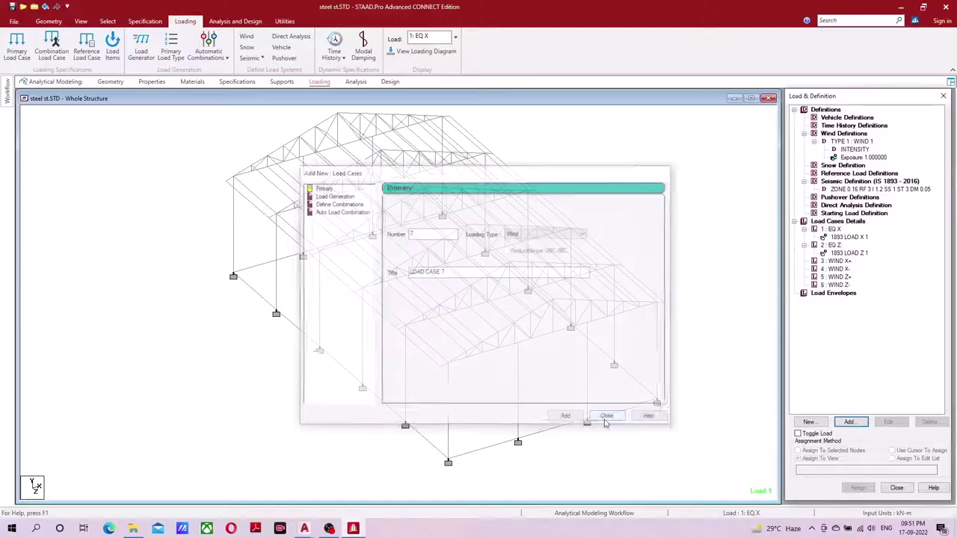
# - Start a Wind Load item for case 3 WIND X+ on the X windward face, factor 1
pyautogui.click(836, 260)
pyautogui.click(851, 422)
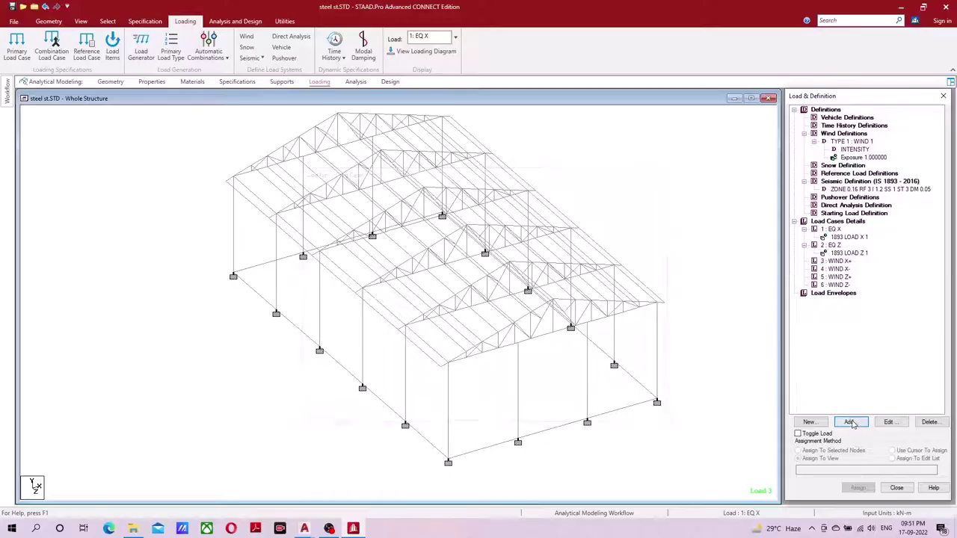
pyautogui.moveTo(486, 138); pyautogui.dragTo(435, 112)
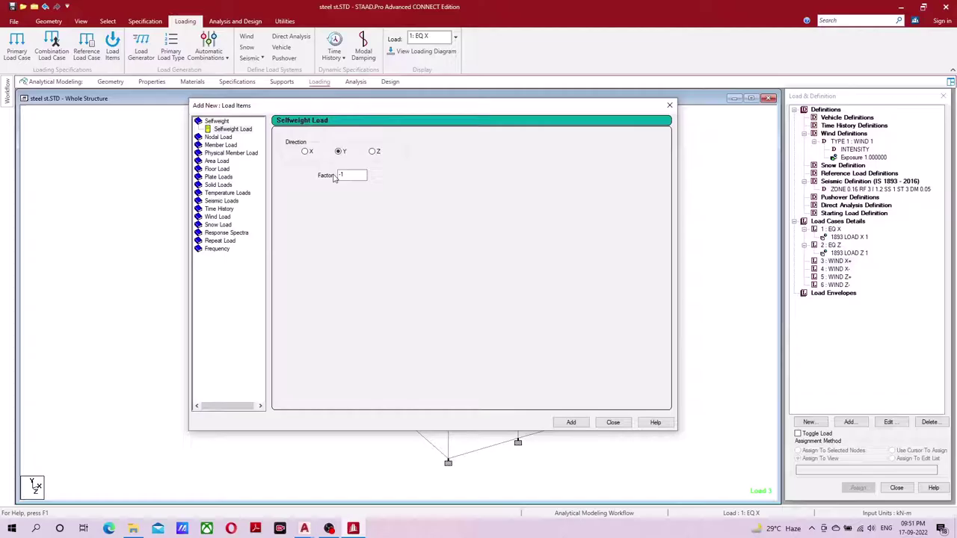
pyautogui.click(222, 219)
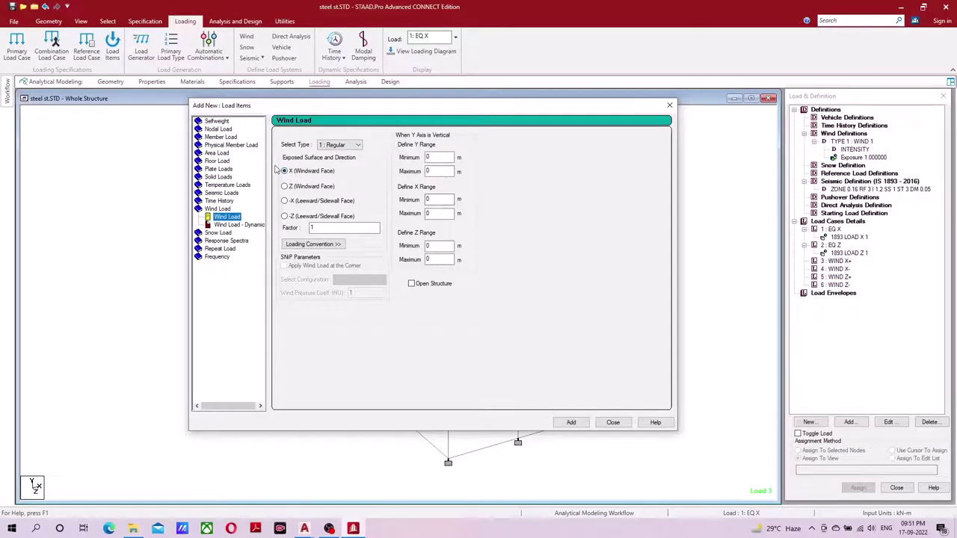
pyautogui.click(312, 227)
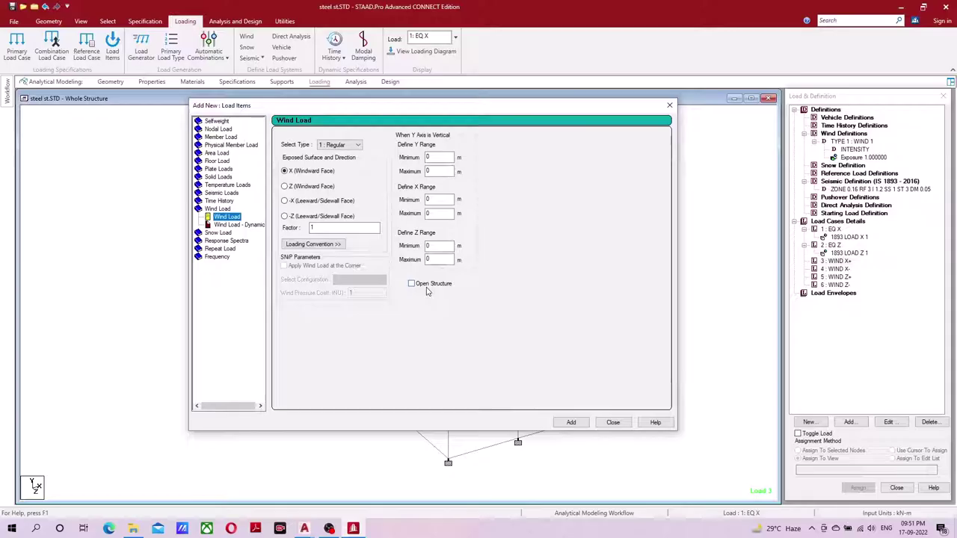
pyautogui.moveTo(478, 108); pyautogui.dragTo(884, 67)
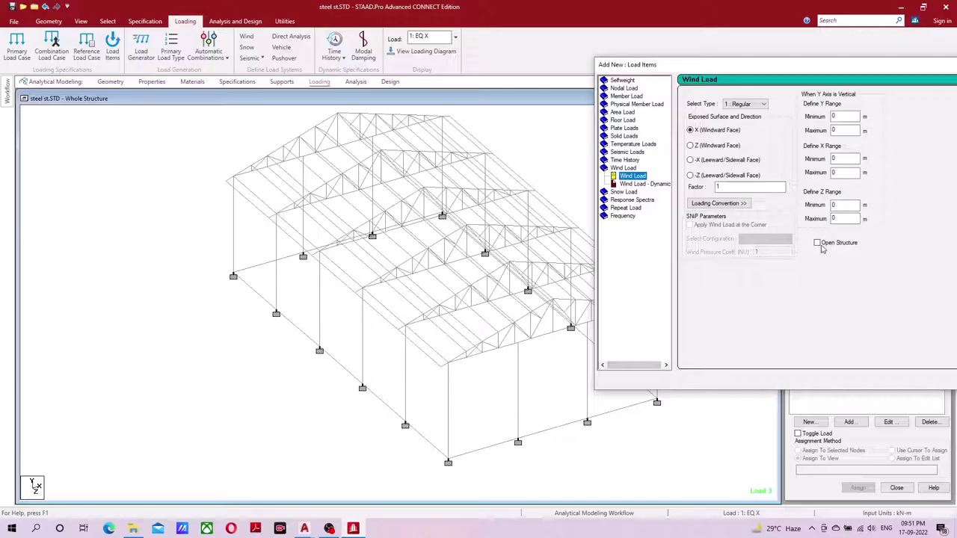
pyautogui.click(305, 529)
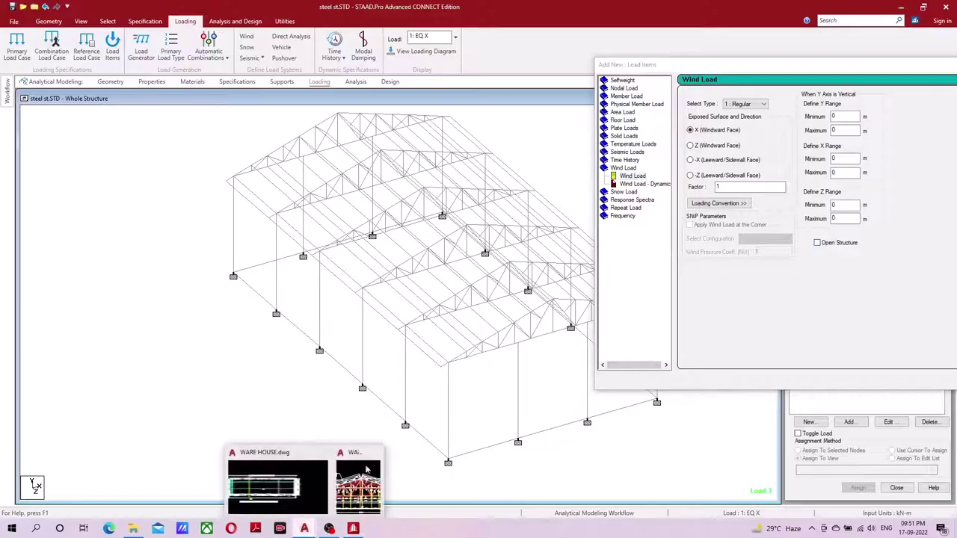
pyautogui.click(297, 487)
pyautogui.scroll(3, 754, 261)
pyautogui.scroll(2, 707, 252)
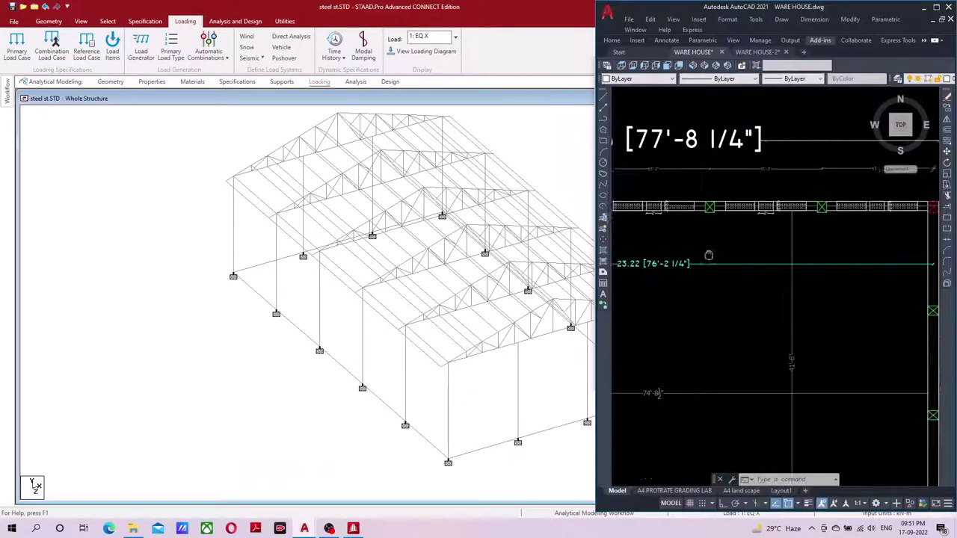
pyautogui.scroll(1, 696, 210)
pyautogui.scroll(-3, 697, 212)
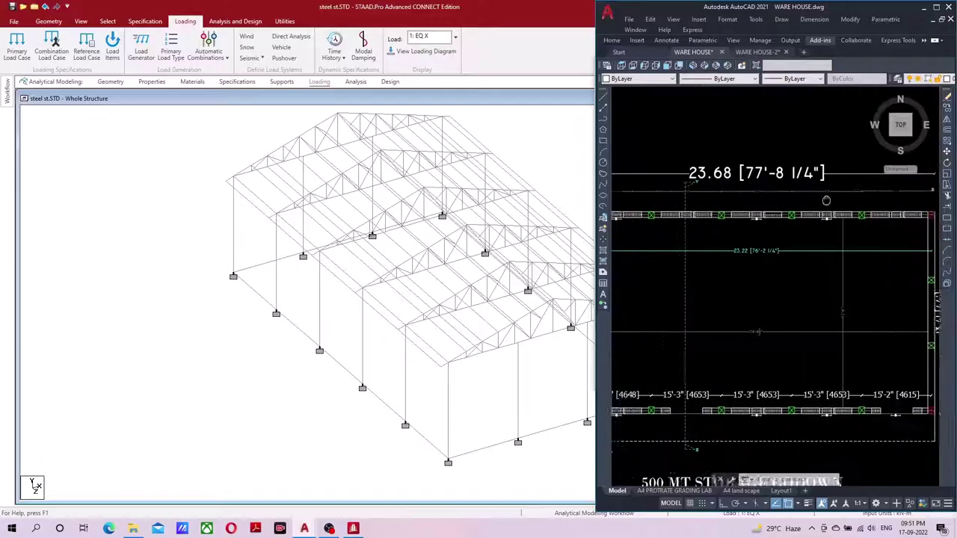
pyautogui.scroll(2, 694, 320)
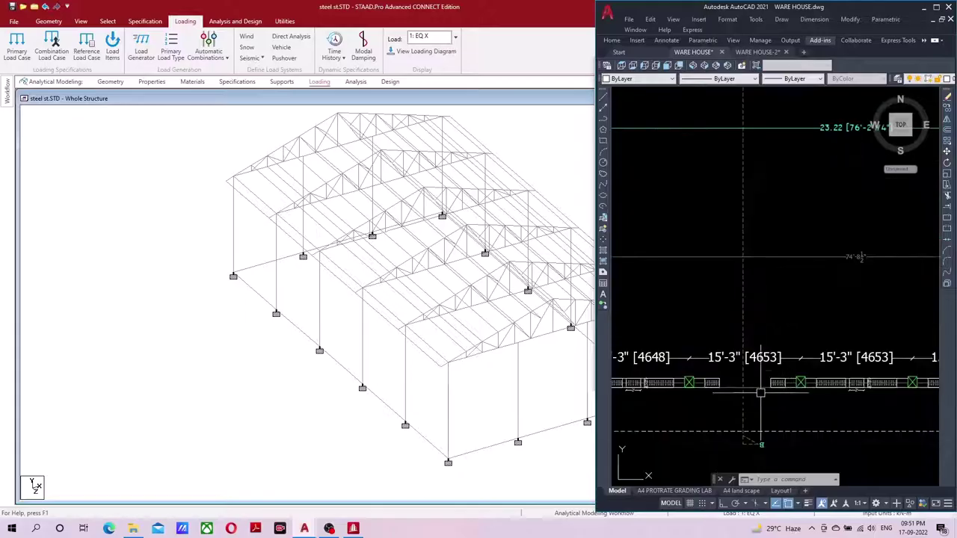
pyautogui.moveTo(830, 398); pyautogui.dragTo(672, 404, button='middle')
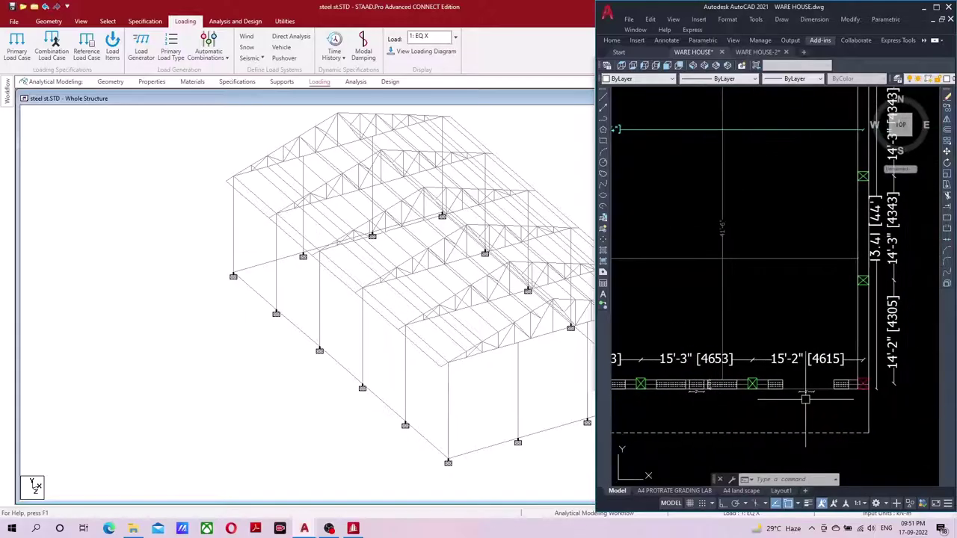
pyautogui.click(924, 7)
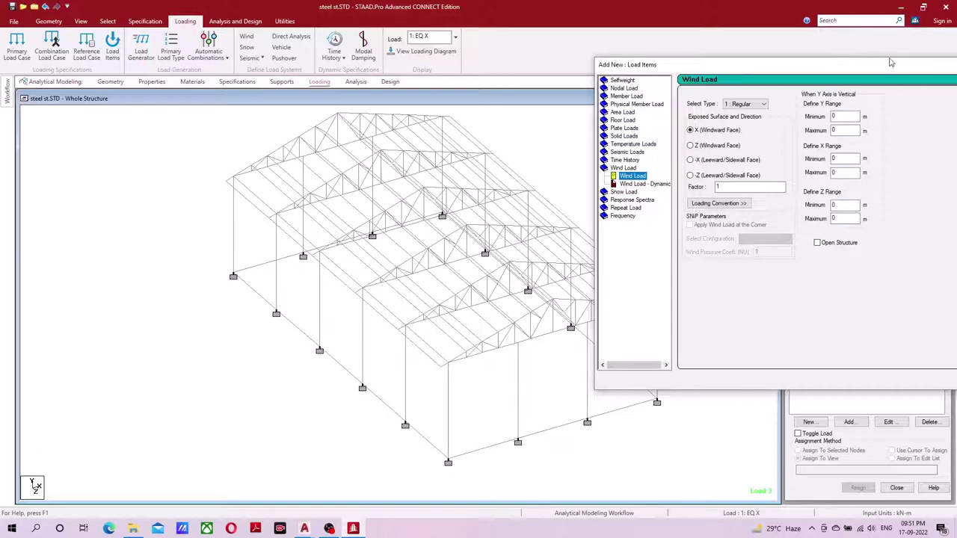
# - Add wind load X factor 1 to case 3 and X factor -1 to case 4
pyautogui.moveTo(888, 65); pyautogui.dragTo(620, 64)
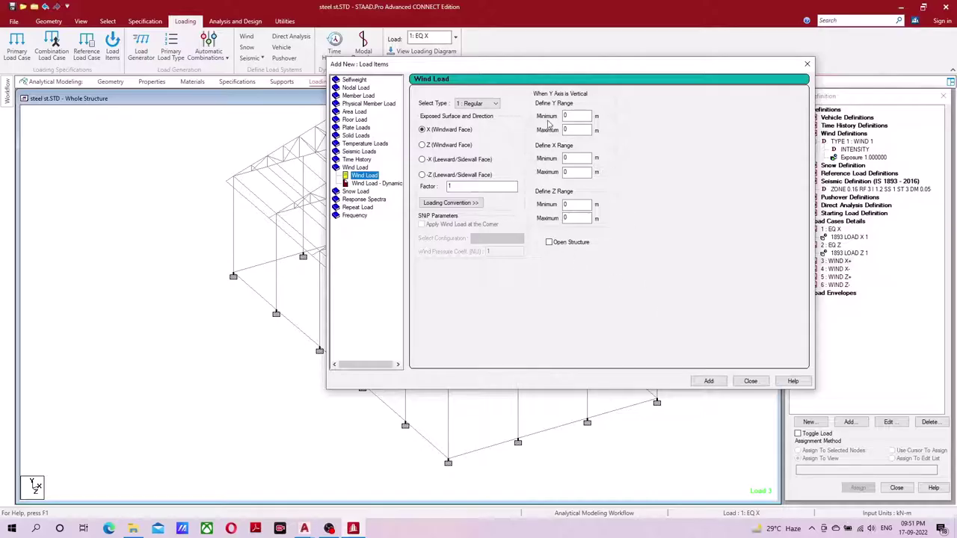
pyautogui.click(712, 384)
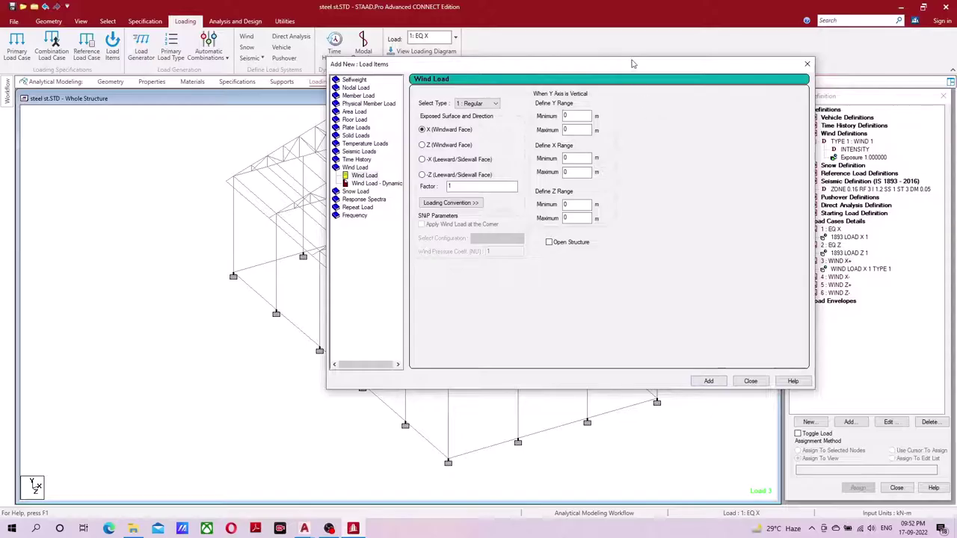
pyautogui.moveTo(632, 63); pyautogui.dragTo(534, 56)
pyautogui.click(837, 277)
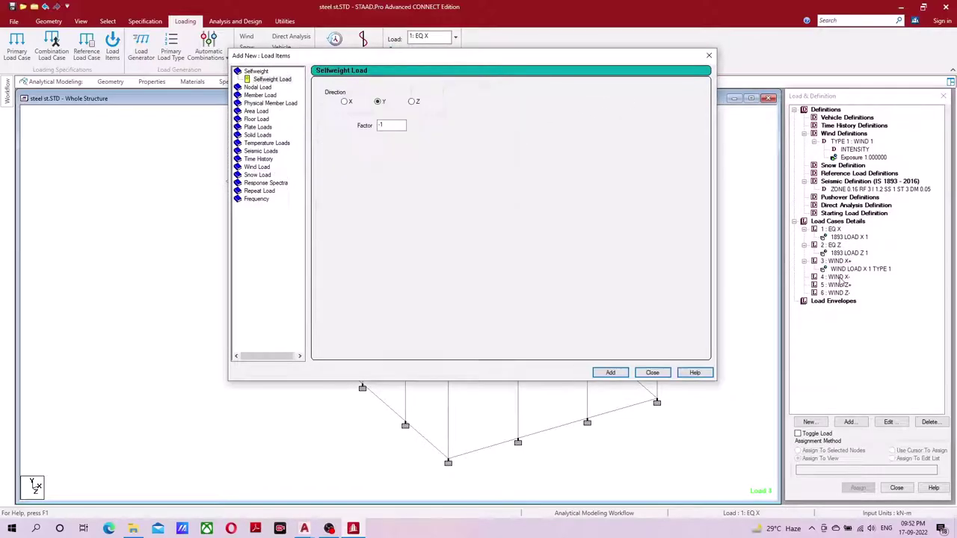
pyautogui.click(256, 168)
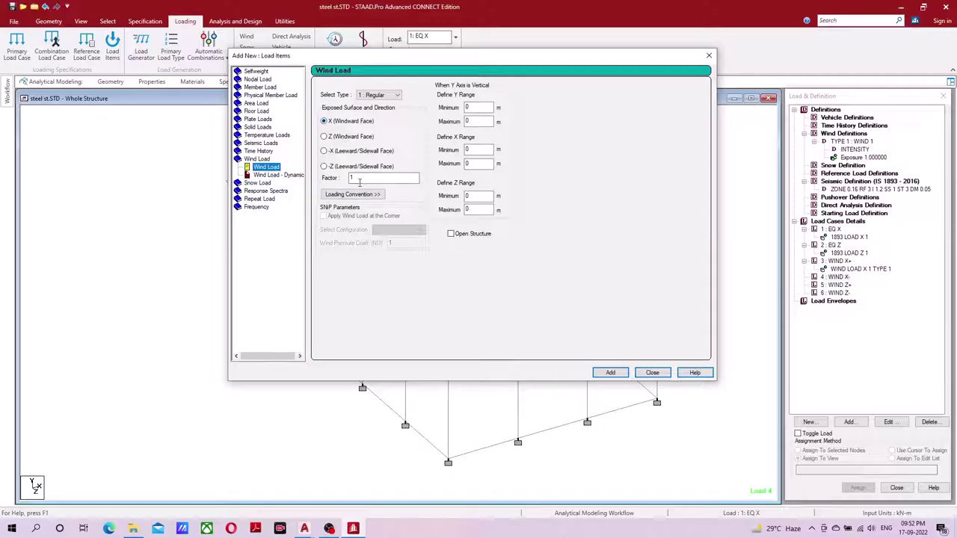
pyautogui.moveTo(359, 179); pyautogui.dragTo(340, 181)
pyautogui.press('BackSpace')
pyautogui.write('-')
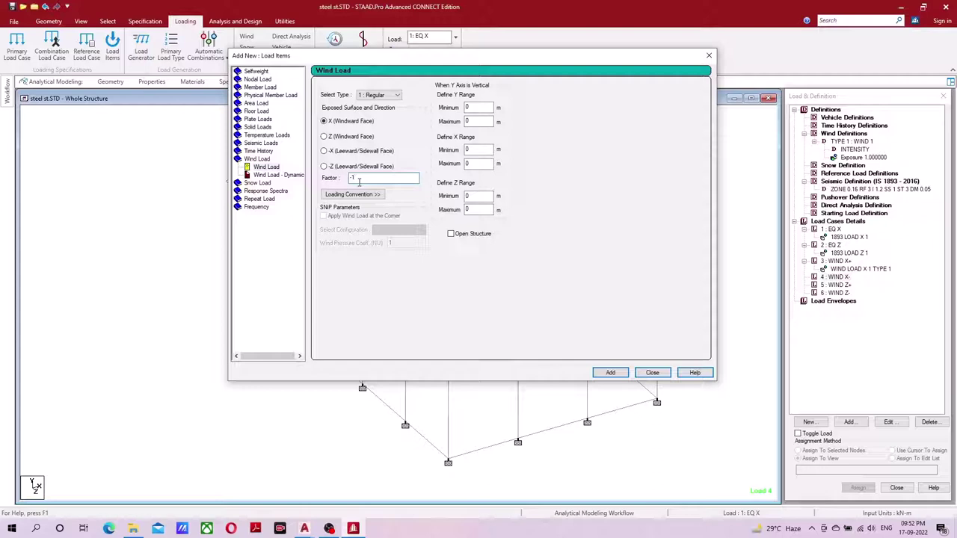
pyautogui.click(610, 373)
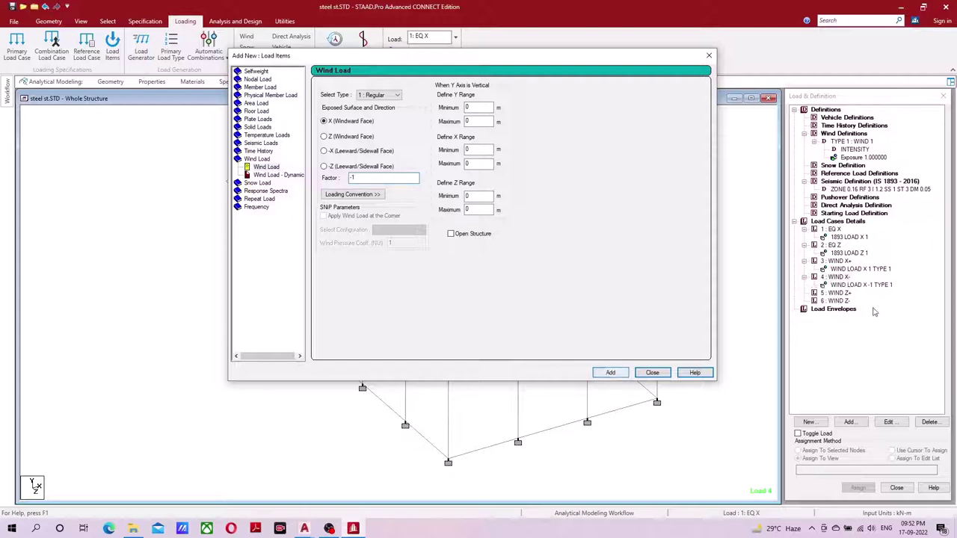
# - Add wind load Z factor 1 to case 5 and Z factor -1 to case 6
pyautogui.click(837, 293)
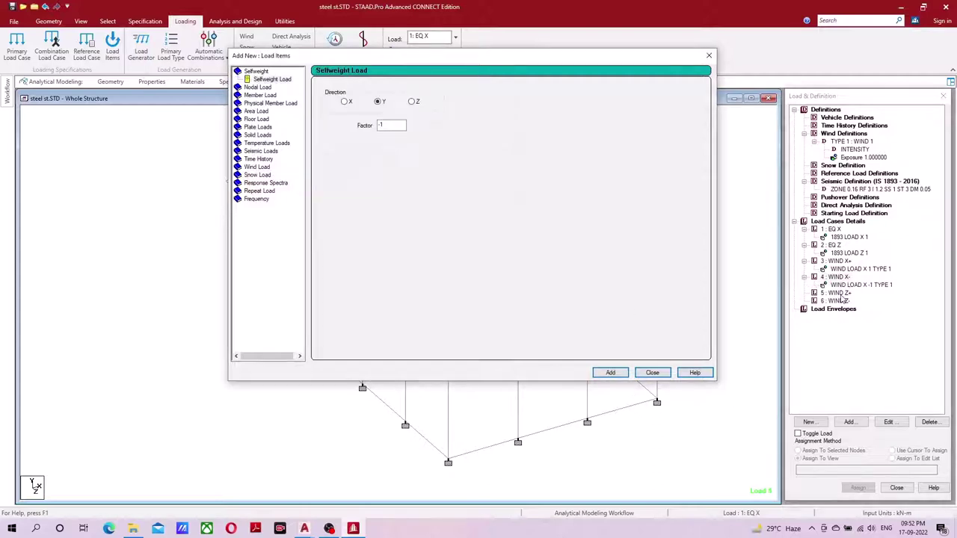
pyautogui.click(256, 167)
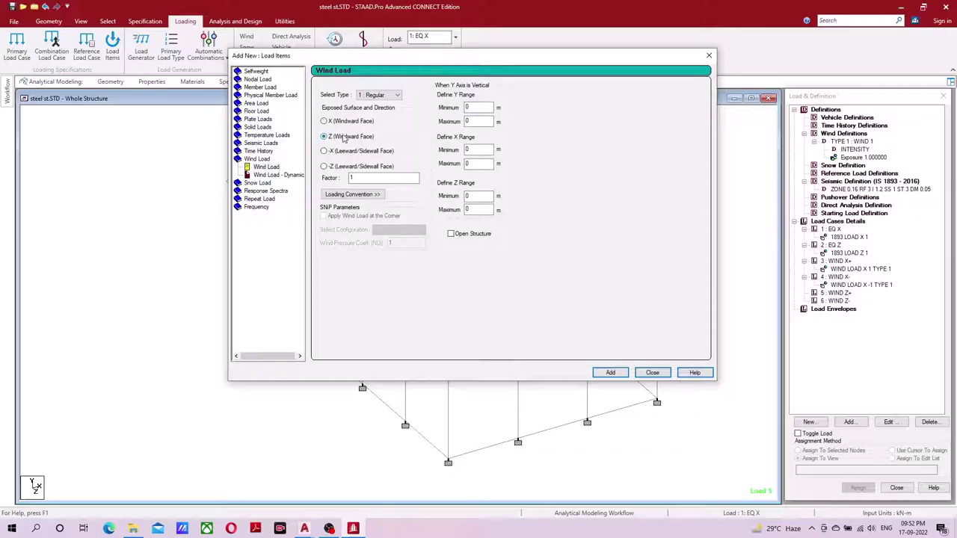
pyautogui.click(610, 373)
pyautogui.click(834, 309)
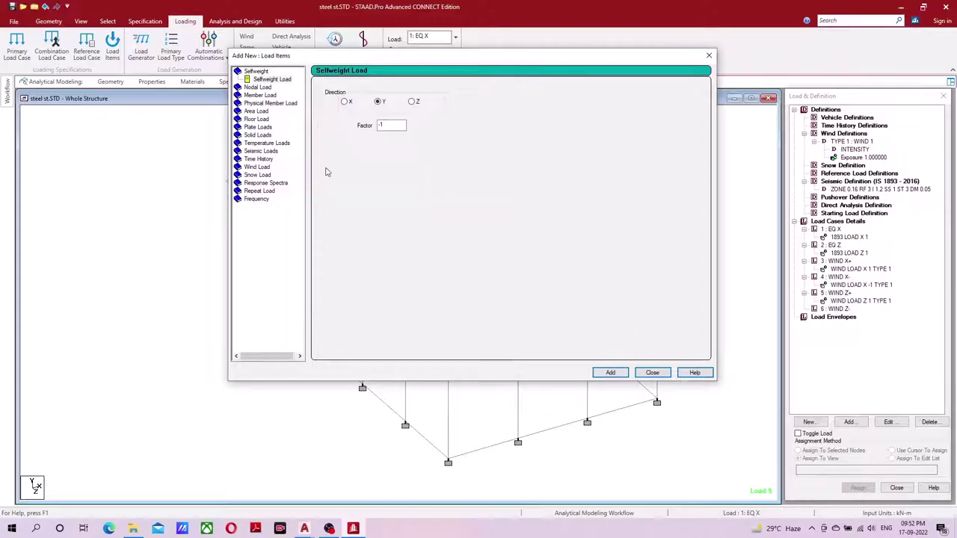
pyautogui.click(257, 168)
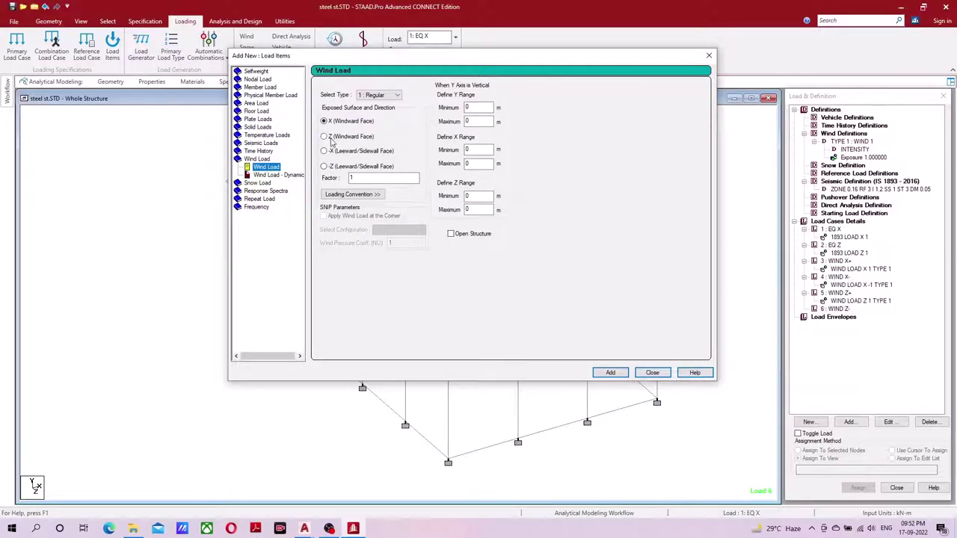
pyautogui.click(333, 138)
pyautogui.click(351, 178)
pyautogui.write('-1')
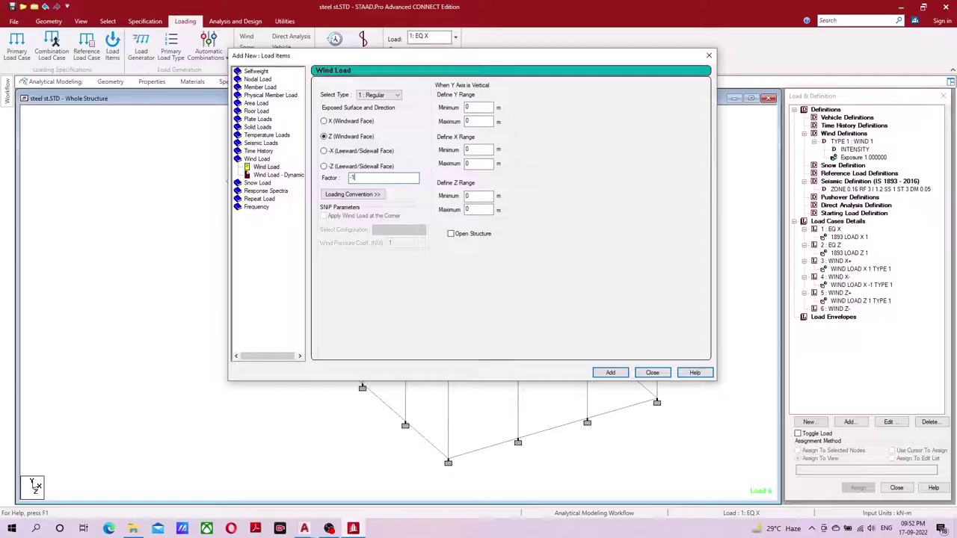
pyautogui.click(610, 372)
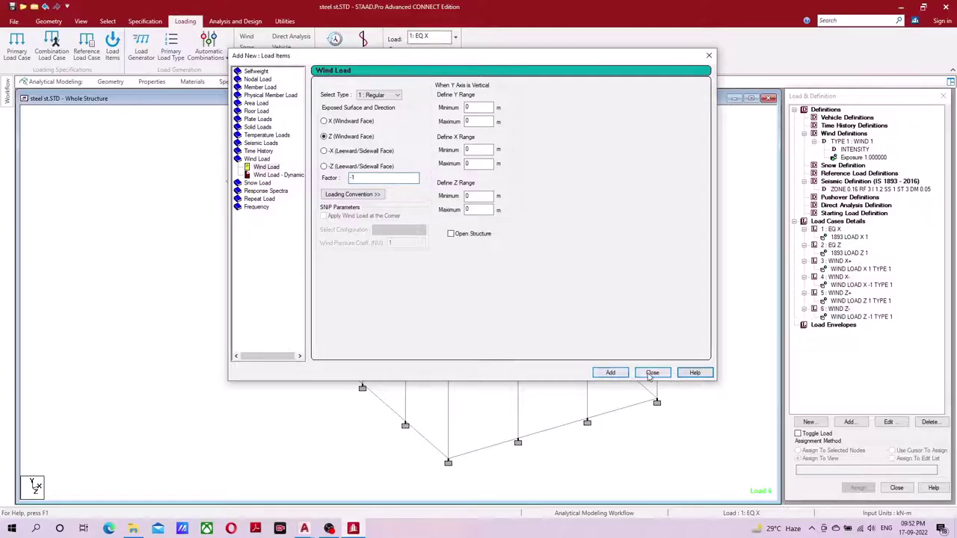
pyautogui.click(652, 372)
# - Review the WIND X+, X-, Z+ and Z- load diagrams, then begin a new load case
pyautogui.click(849, 269)
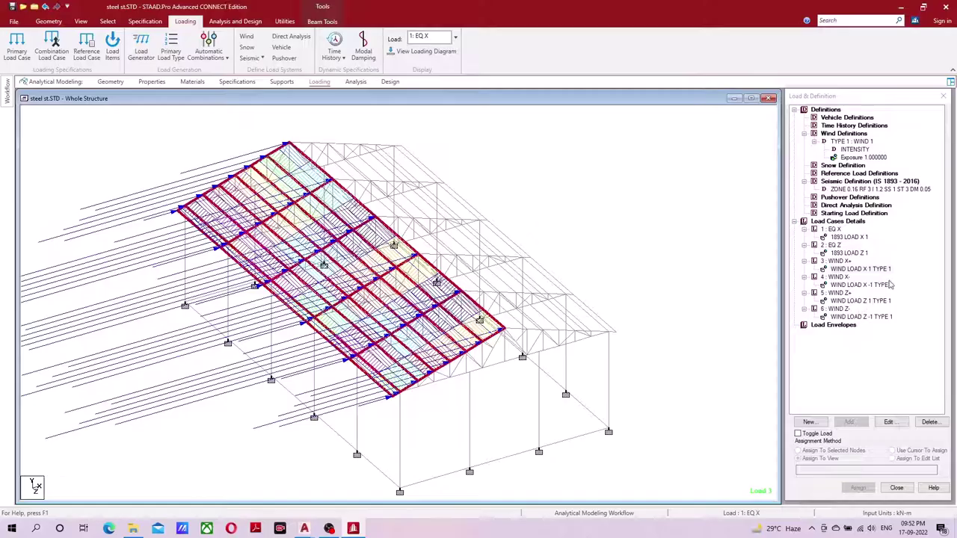
pyautogui.click(863, 285)
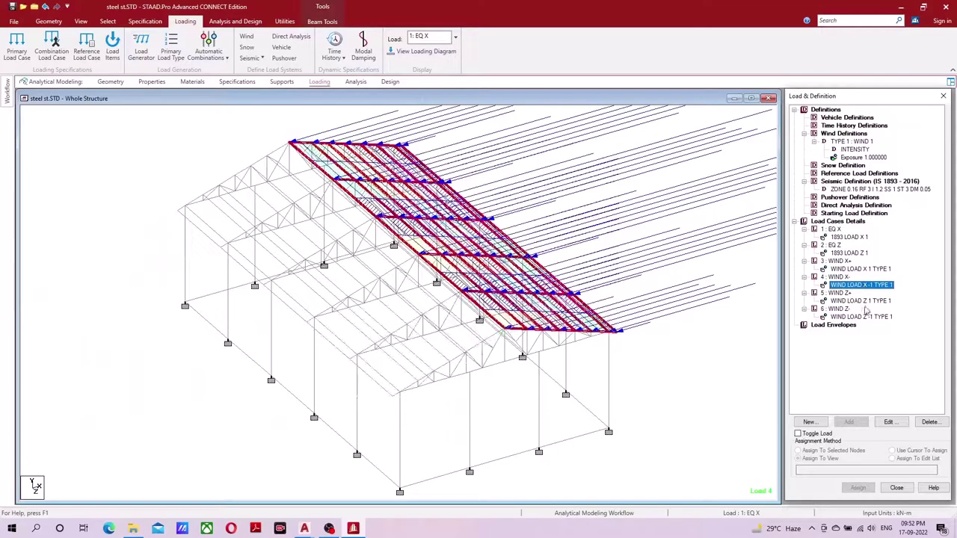
pyautogui.click(859, 301)
pyautogui.click(862, 317)
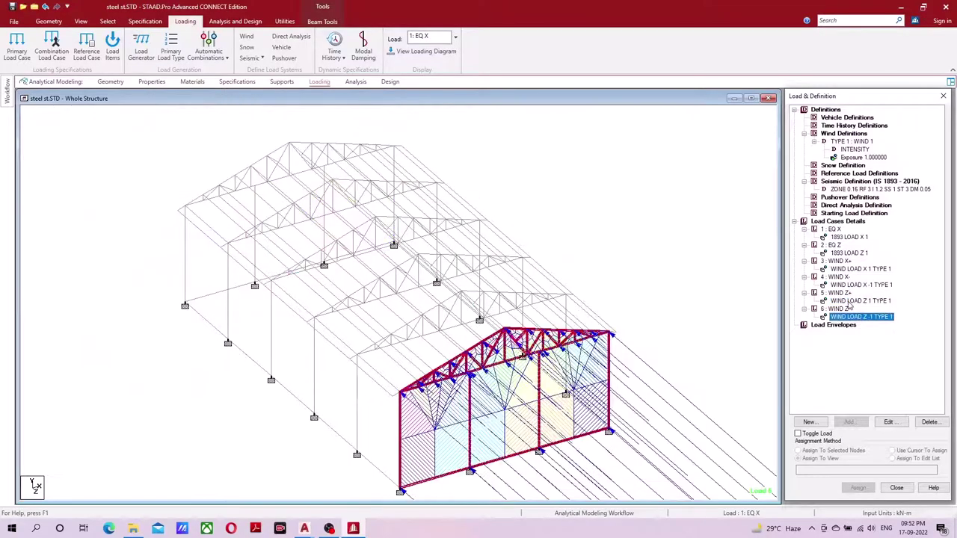
pyautogui.click(630, 271)
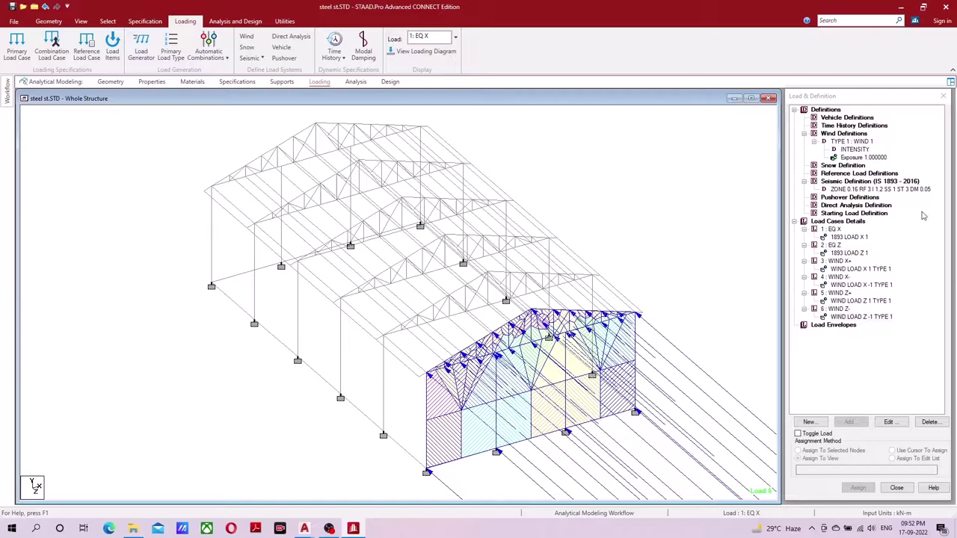
pyautogui.click(838, 222)
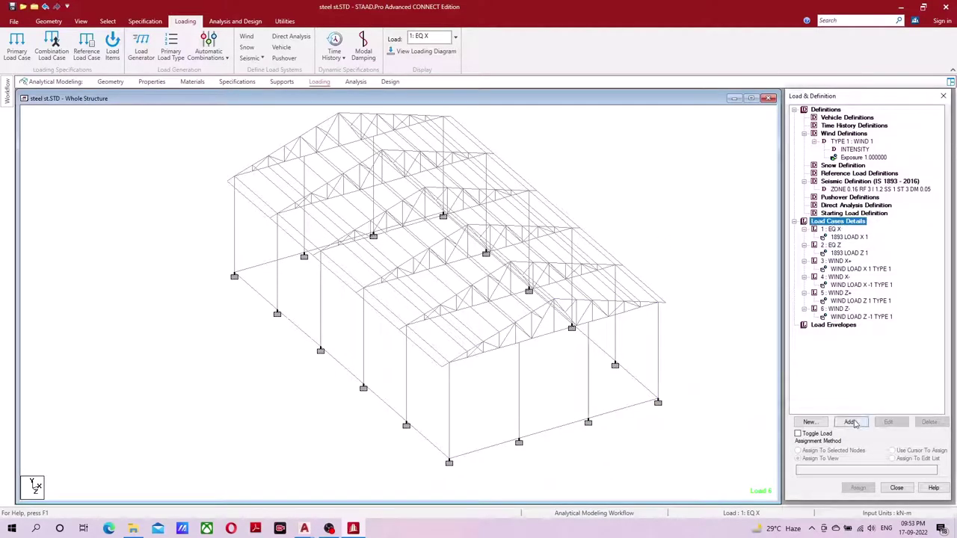
pyautogui.click(851, 423)
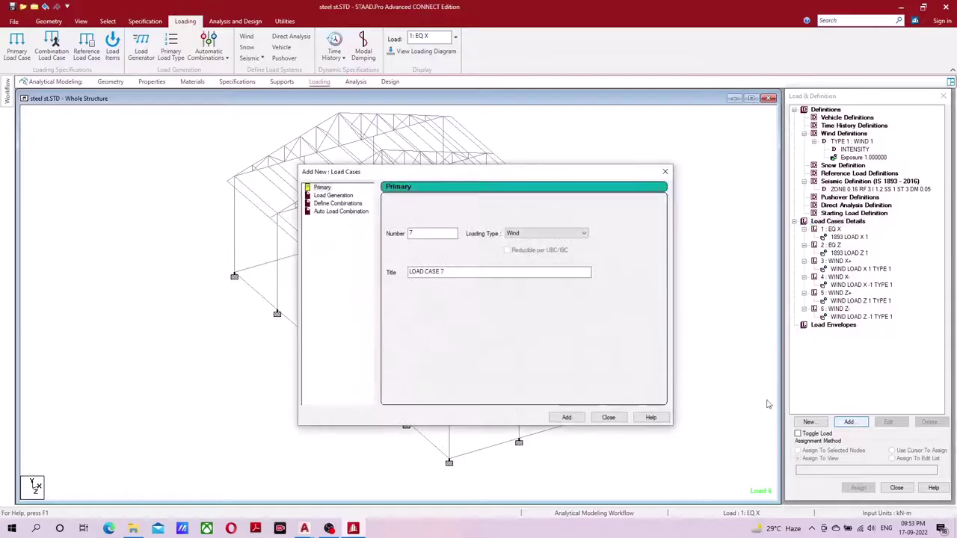
# - Create load case 7 of loading type Dead titled DEAD LOAD
pyautogui.click(532, 235)
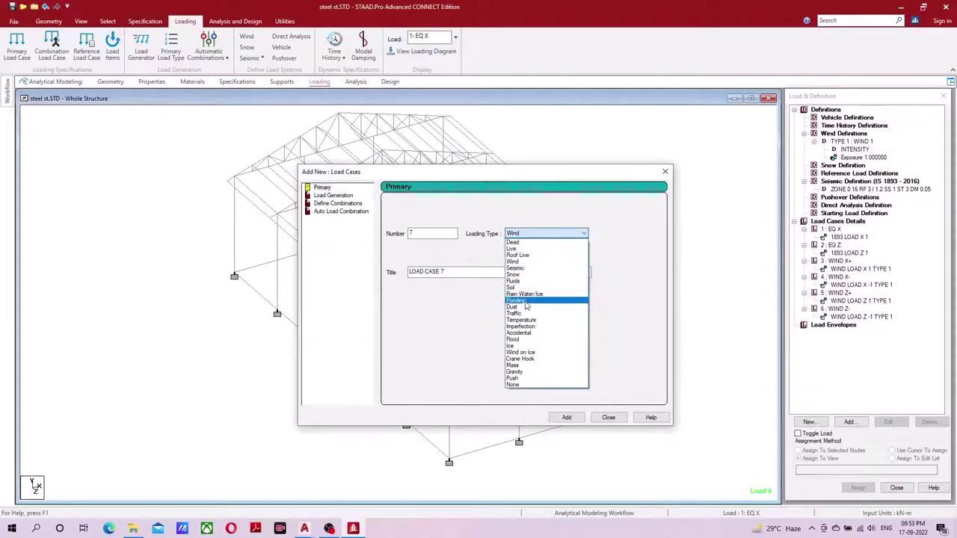
pyautogui.click(513, 242)
pyautogui.click(947, 352)
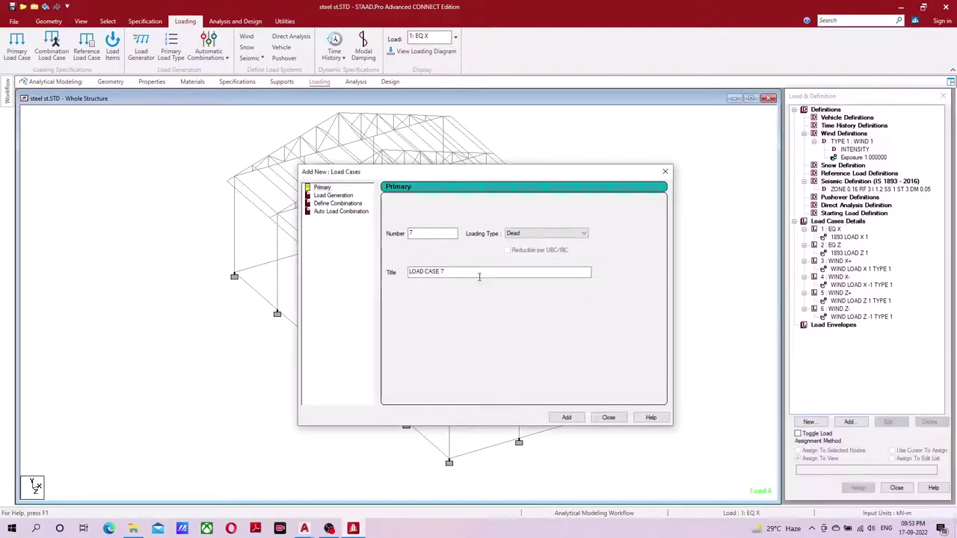
pyautogui.moveTo(478, 274); pyautogui.dragTo(377, 276)
pyautogui.write('DEAD ')
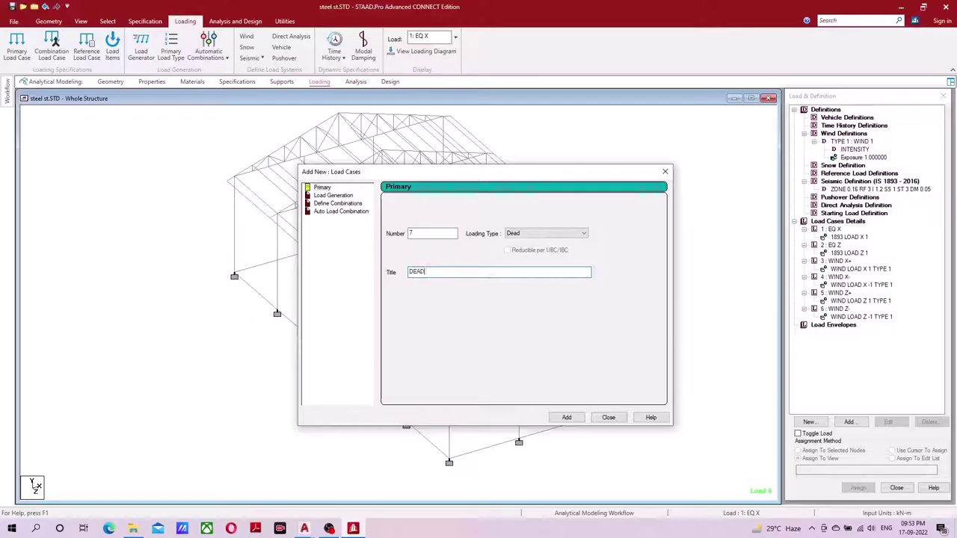
pyautogui.write('LOAD')
pyautogui.click(568, 418)
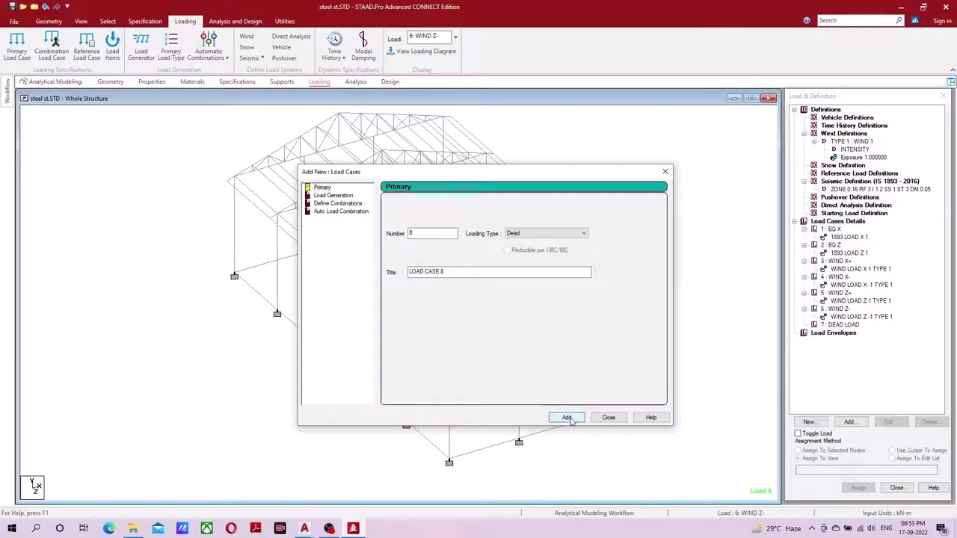
pyautogui.click(608, 417)
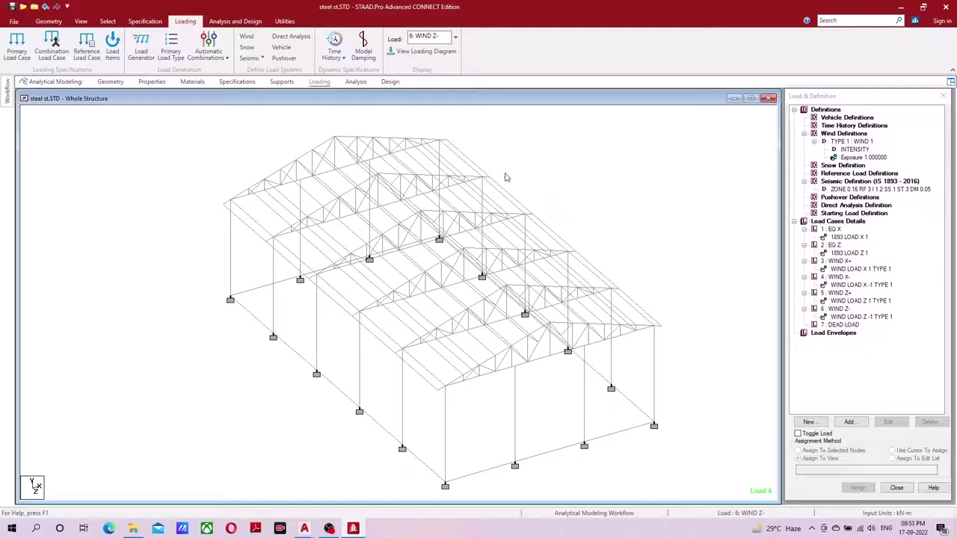
pyautogui.moveTo(518, 418); pyautogui.dragTo(514, 410, button='middle')
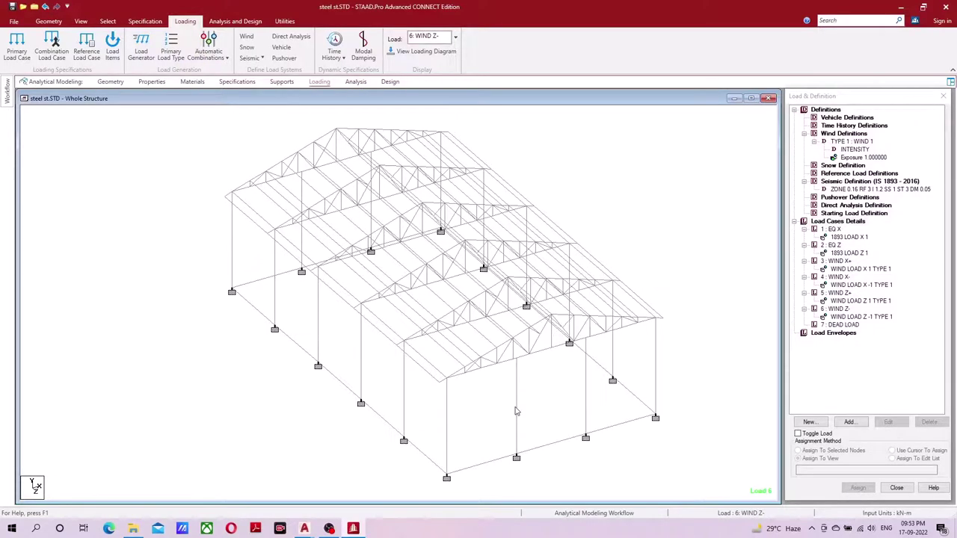
# - Add a SELFWEIGHT Y -1 load item to the DEAD LOAD case
pyautogui.click(843, 326)
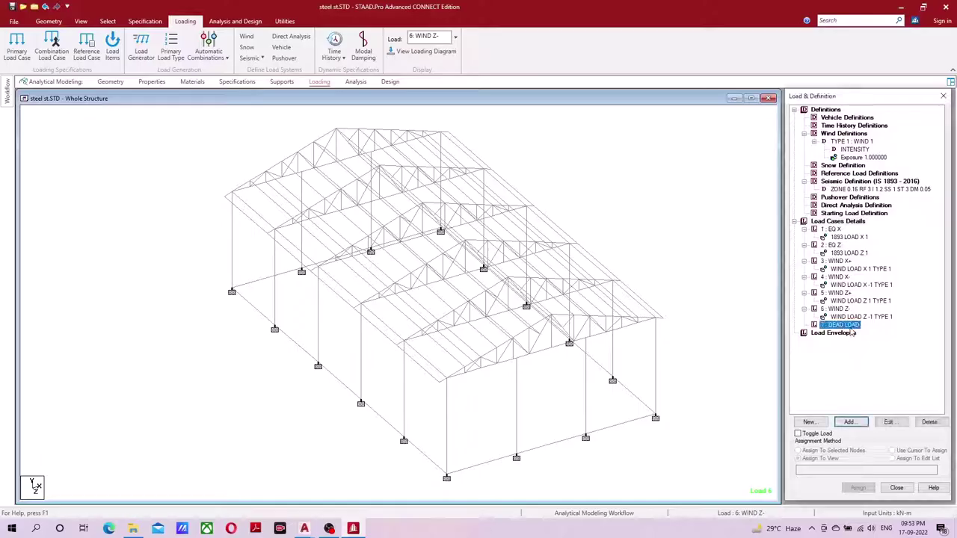
pyautogui.click(850, 423)
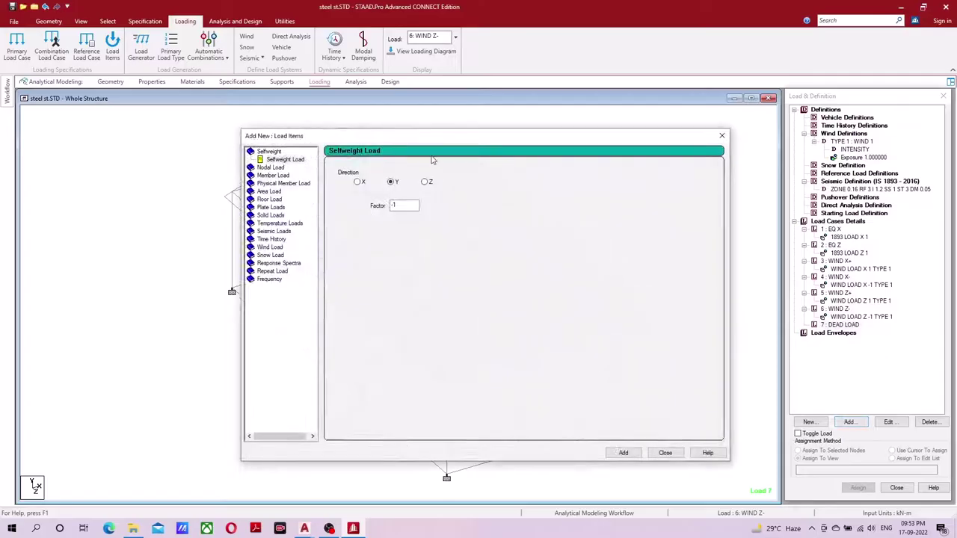
pyautogui.moveTo(401, 140); pyautogui.dragTo(656, 87)
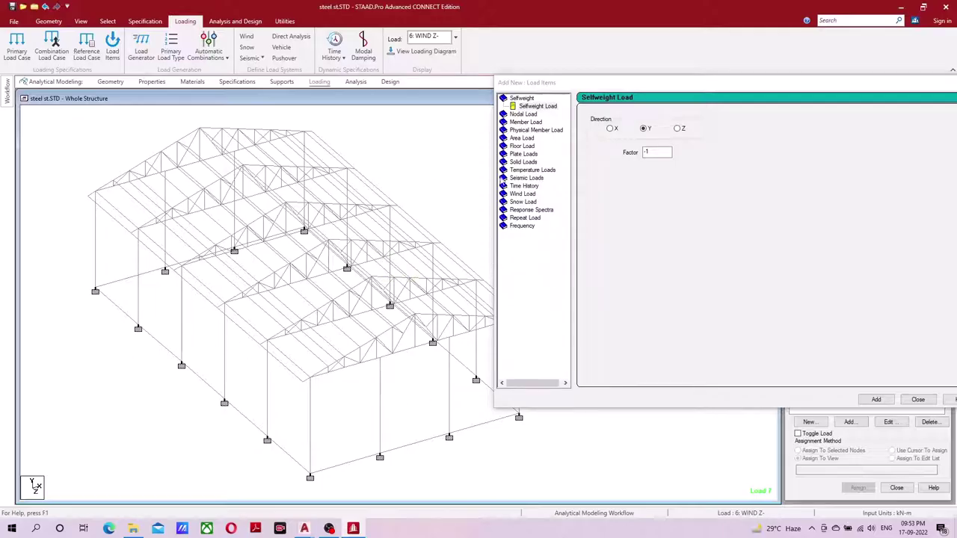
pyautogui.click(533, 107)
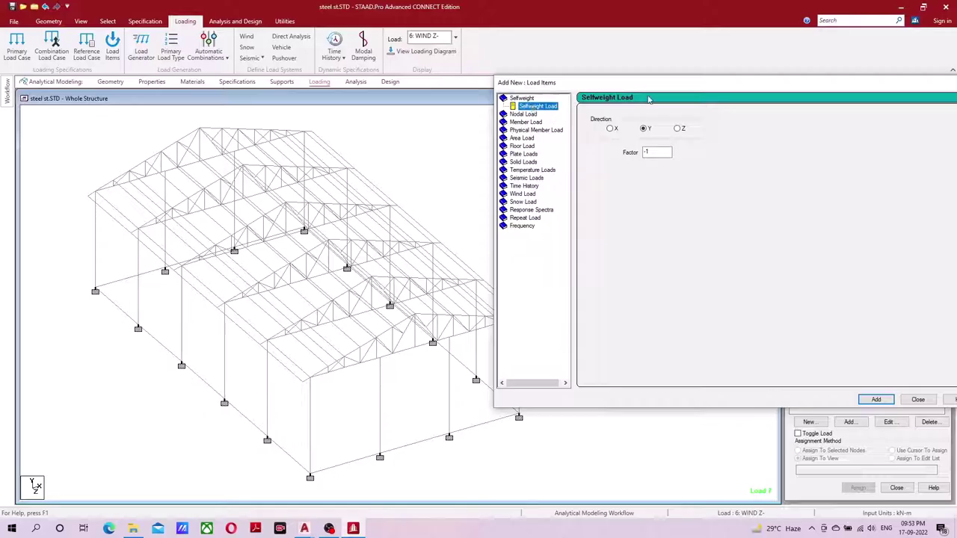
pyautogui.moveTo(644, 85); pyautogui.dragTo(553, 73)
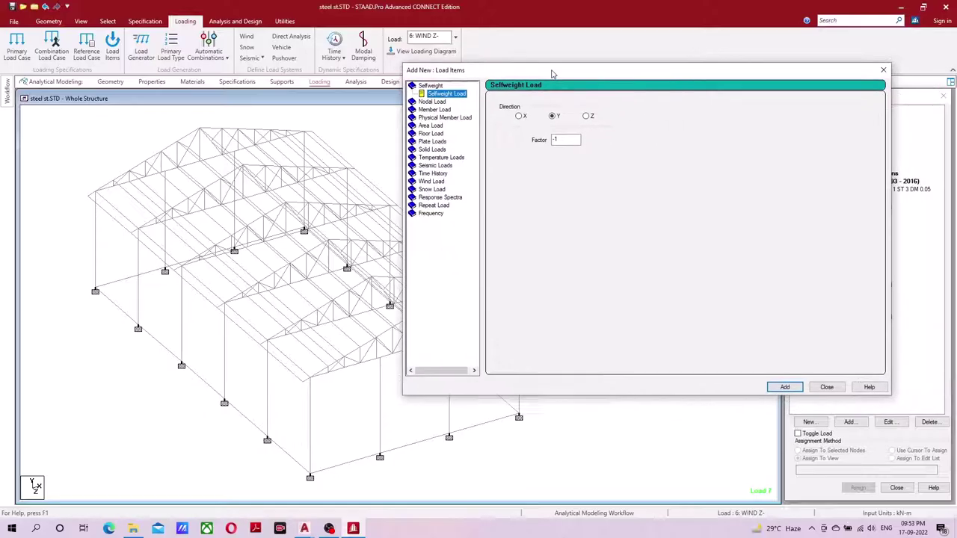
pyautogui.click(785, 387)
# - Add a uniform GY member load of -0.1 kN/m to DEAD LOAD
pyautogui.moveTo(651, 72); pyautogui.dragTo(722, 78)
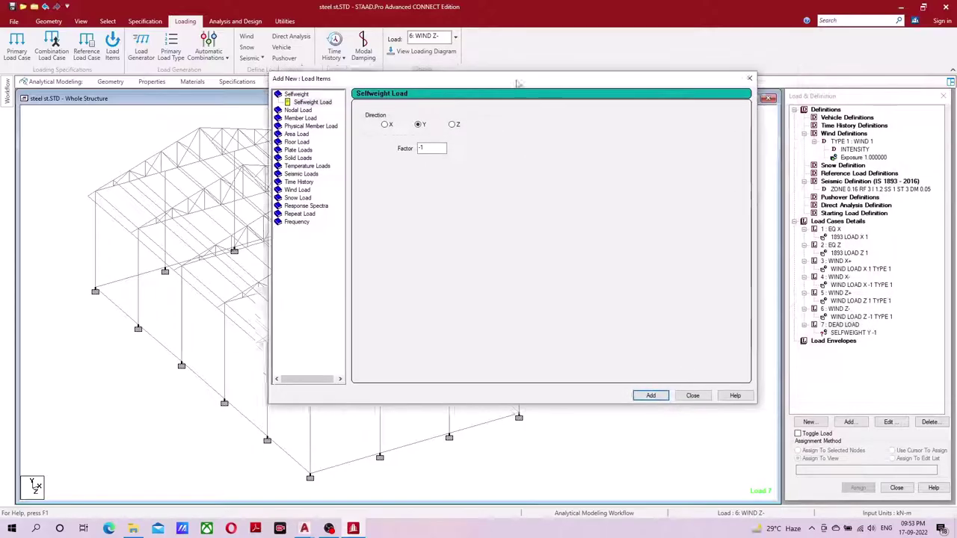
pyautogui.click(507, 116)
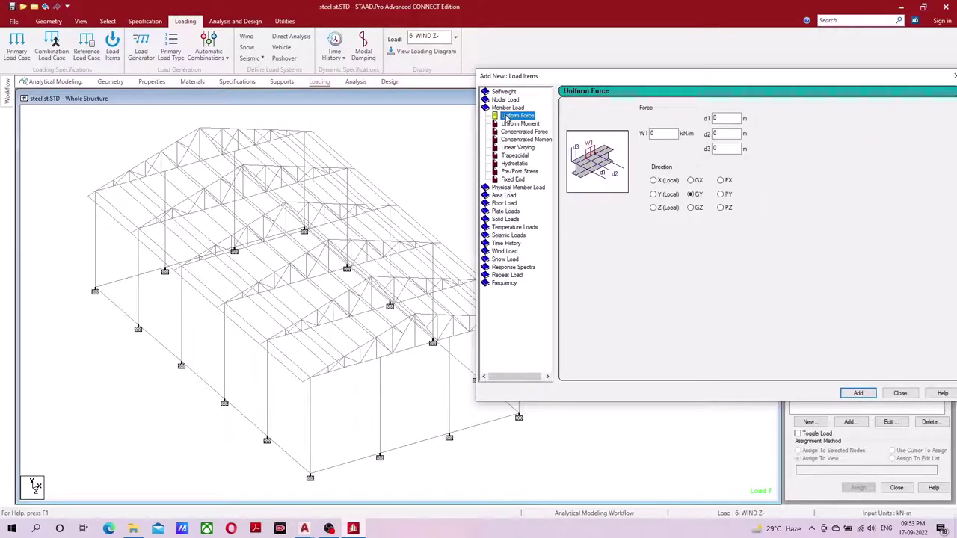
pyautogui.moveTo(260, 220); pyautogui.dragTo(248, 232, button='middle')
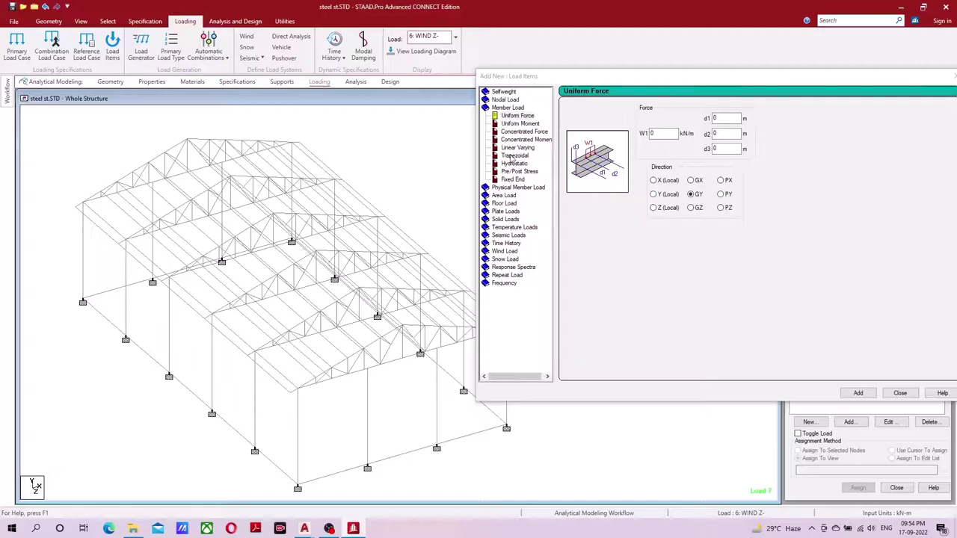
pyautogui.click(651, 133)
pyautogui.write('-0.1')
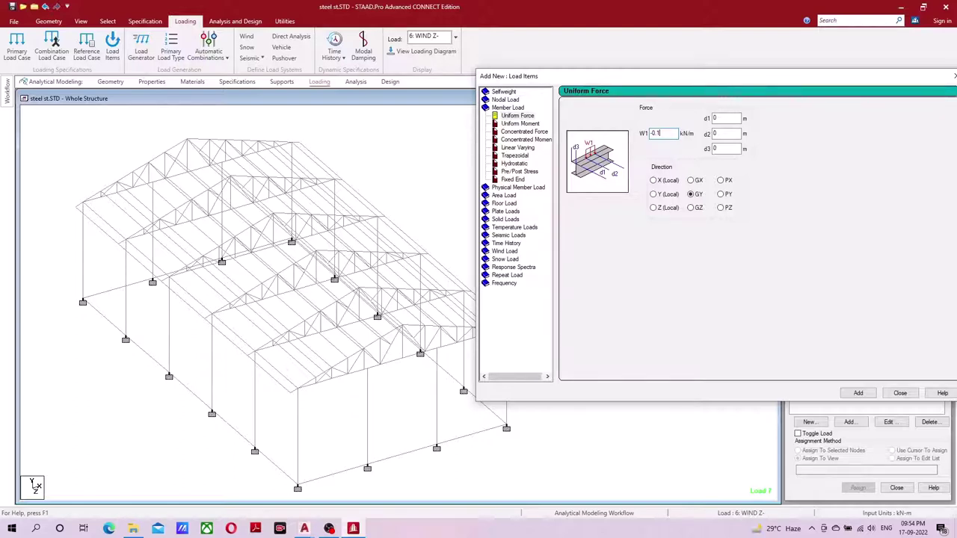
pyautogui.click(859, 394)
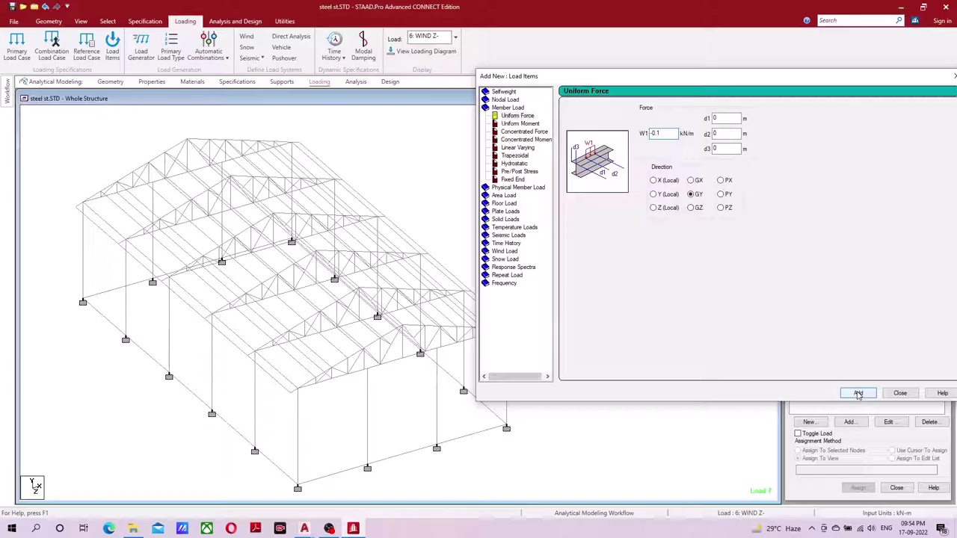
pyautogui.click(901, 394)
pyautogui.click(849, 340)
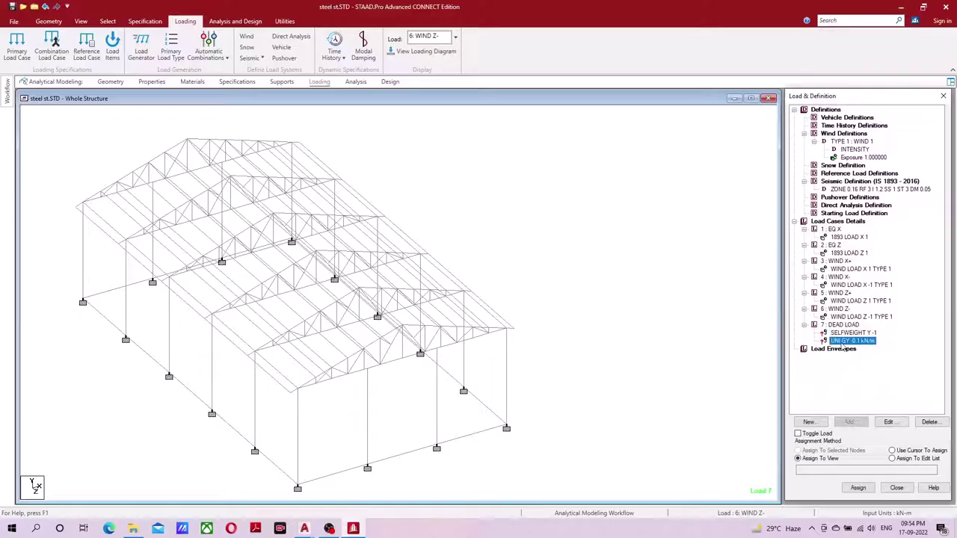
# - Assign SELFWEIGHT Y -1 to every member in view
pyautogui.click(856, 333)
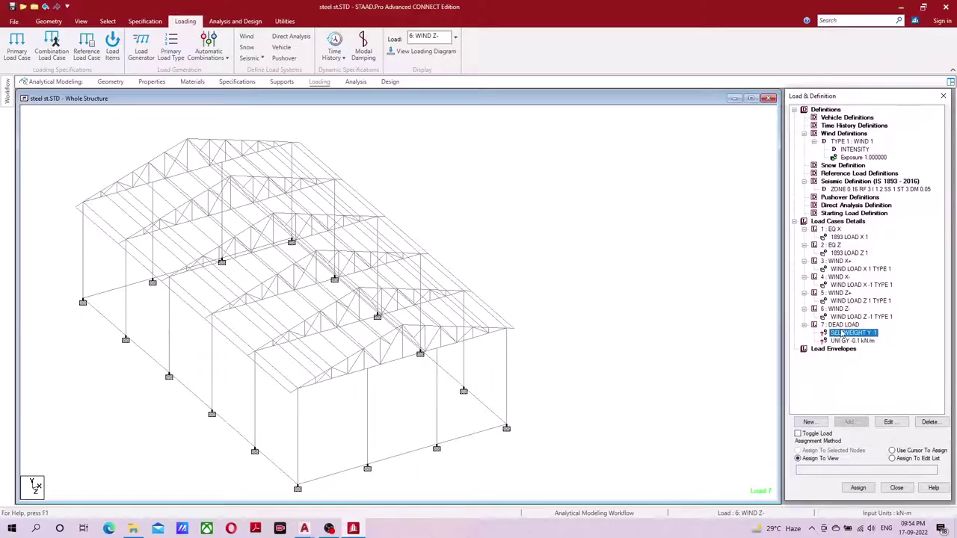
pyautogui.click(857, 488)
pyautogui.click(886, 323)
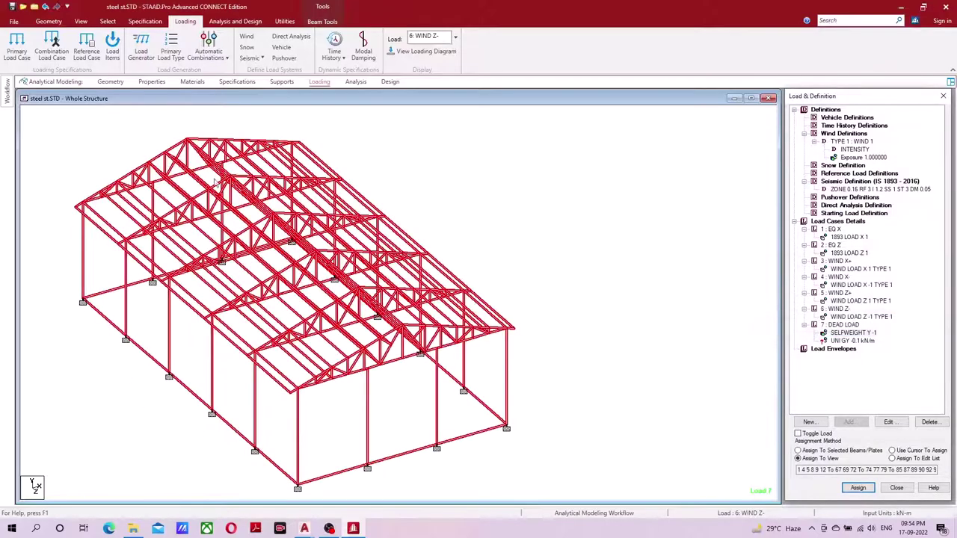
pyautogui.moveTo(449, 427); pyautogui.dragTo(588, 423, button='middle')
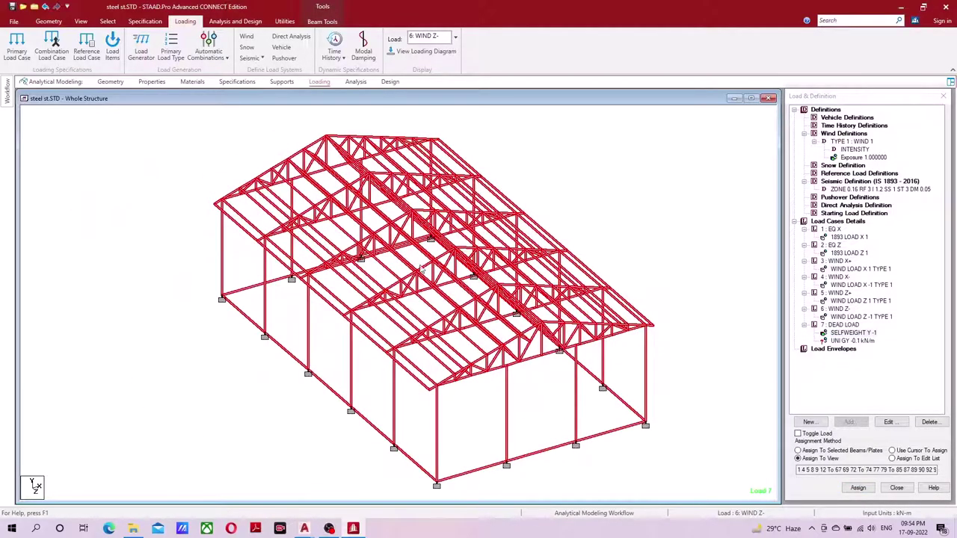
pyautogui.click(656, 236)
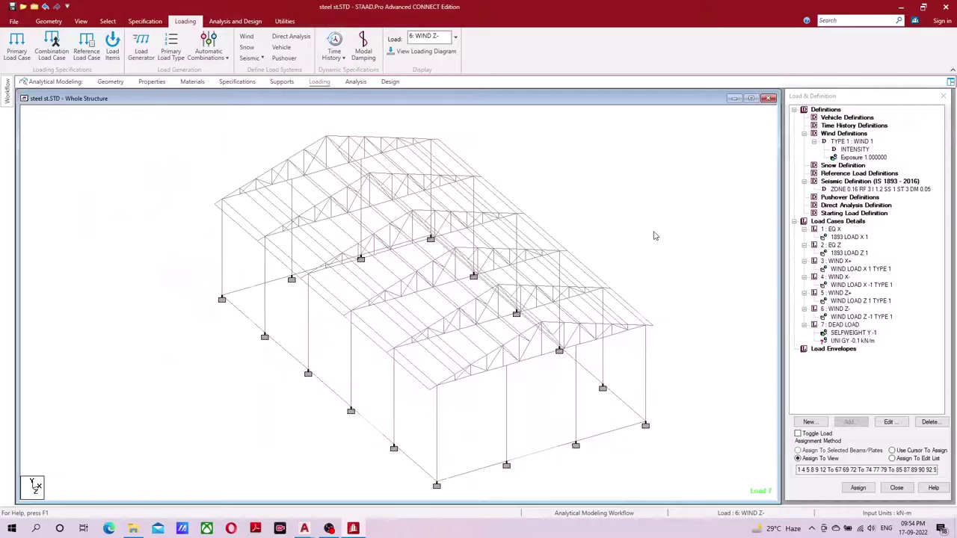
# - Check the UNI GY -0.1 kN/m load item and switch to the front elevation view
pyautogui.click(842, 342)
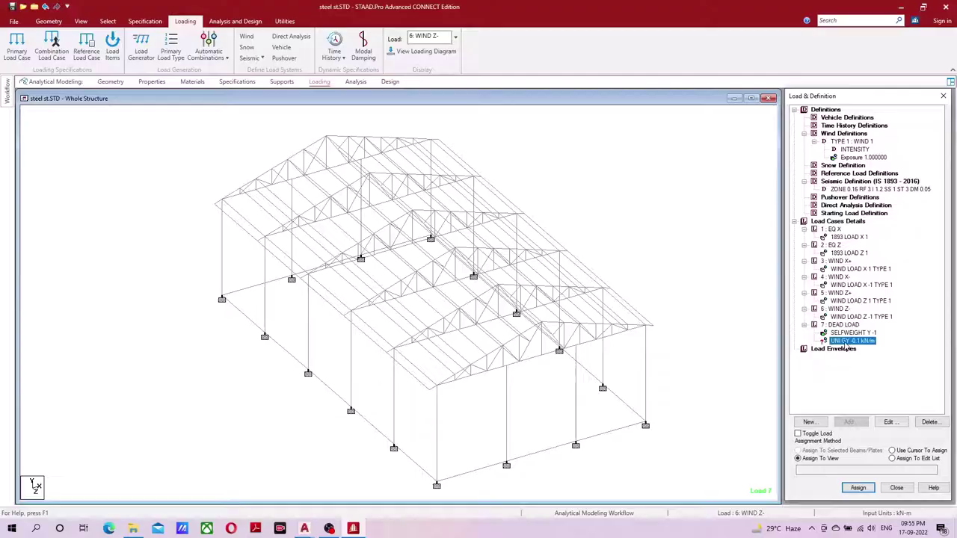
pyautogui.click(154, 197)
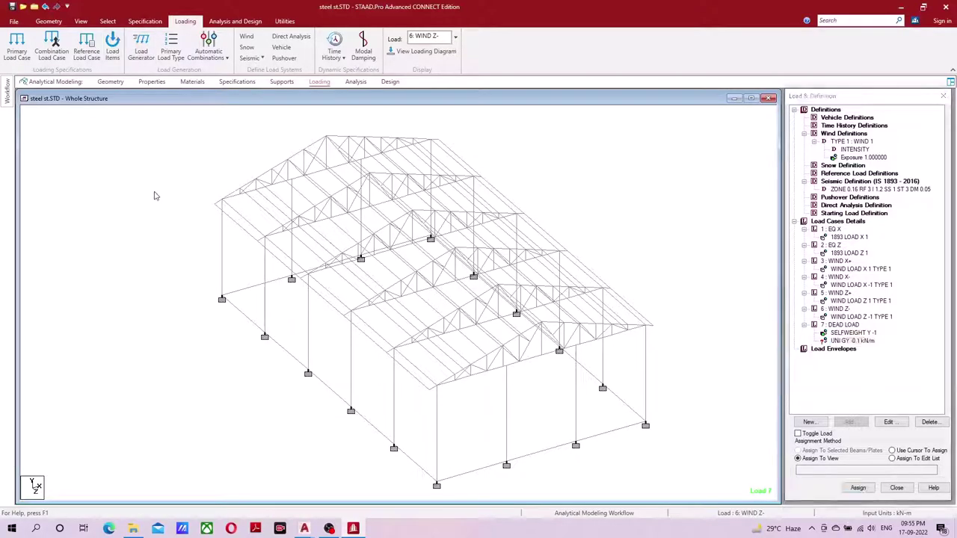
pyautogui.click(81, 21)
pyautogui.click(203, 46)
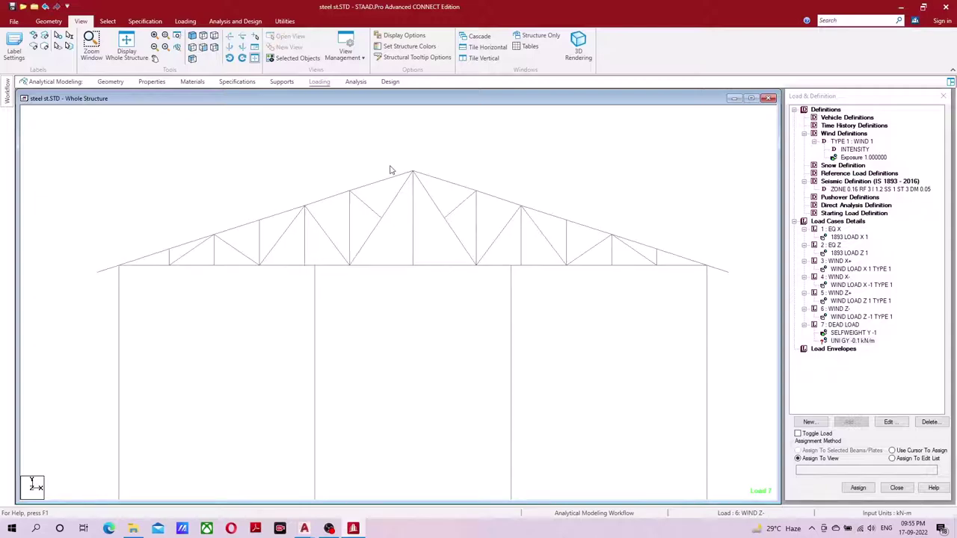
# - In front view, select the roof purlin lines at every top-chord node, eave to eave
pyautogui.moveTo(425, 156); pyautogui.dragTo(404, 183)
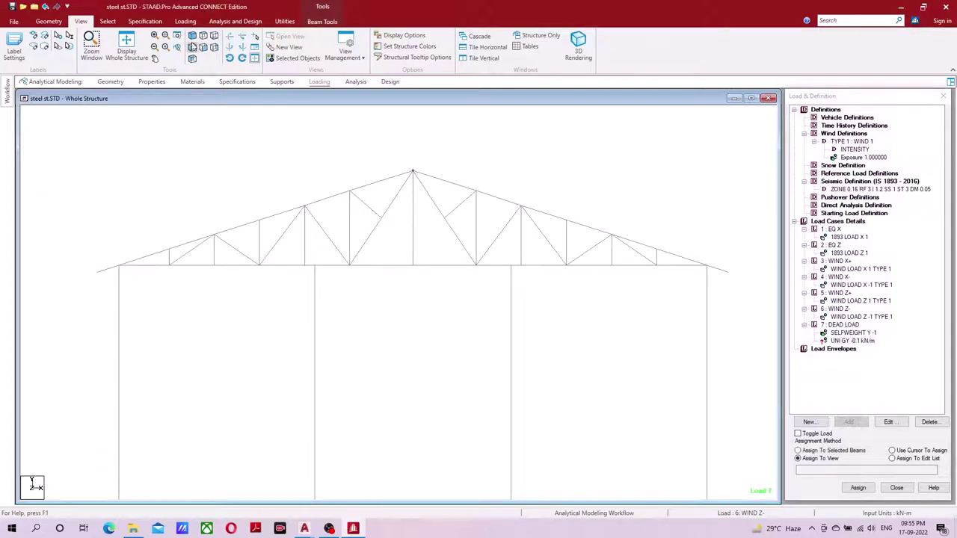
pyautogui.click(192, 36)
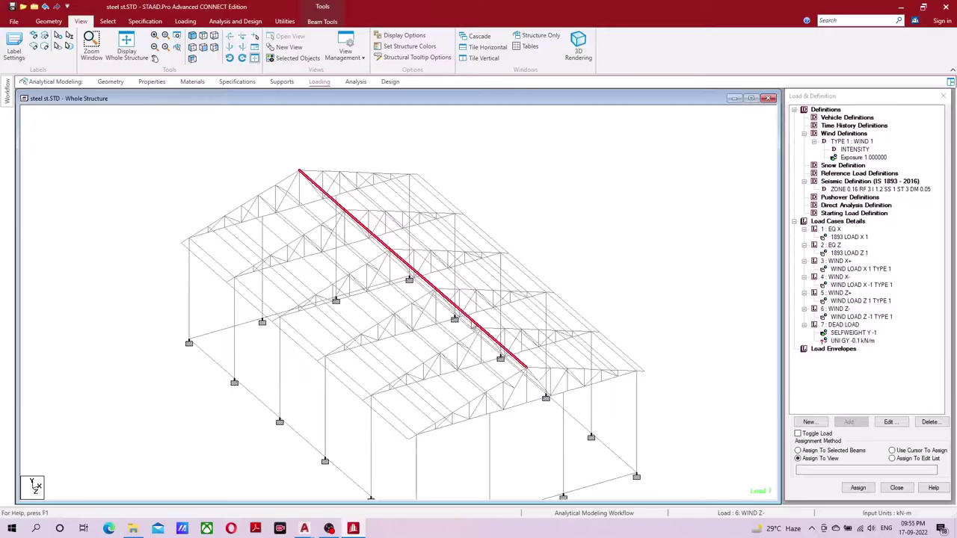
pyautogui.click(534, 203)
pyautogui.click(203, 49)
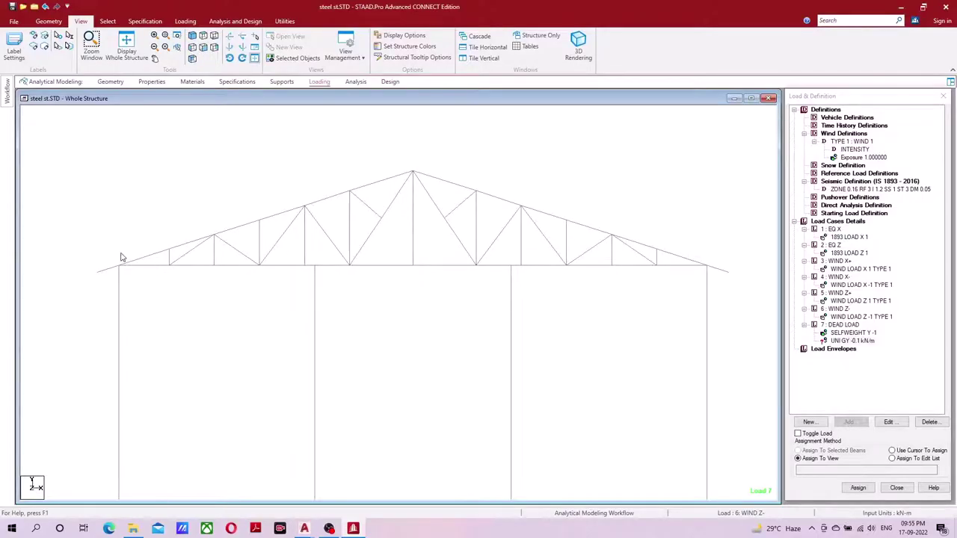
pyautogui.moveTo(122, 255); pyautogui.dragTo(112, 273)
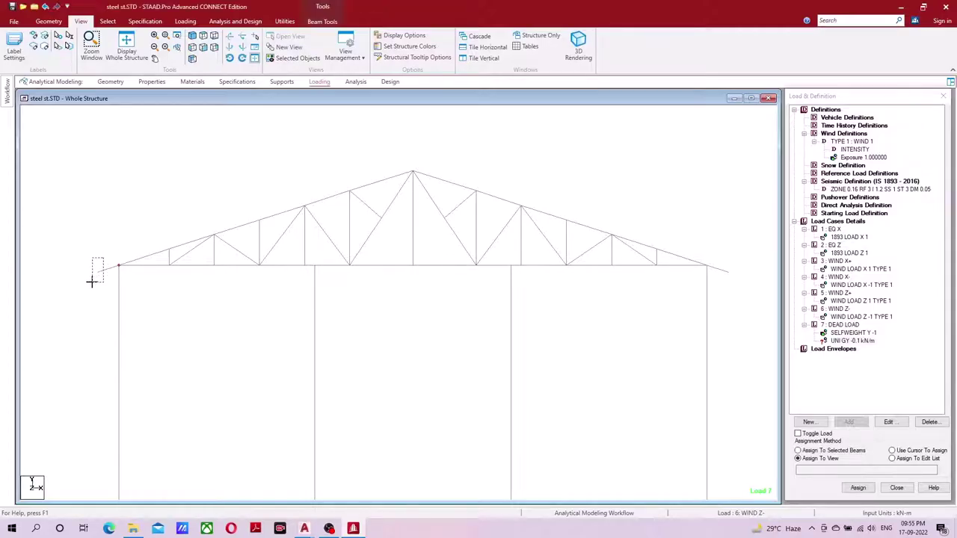
pyautogui.moveTo(113, 273); pyautogui.dragTo(90, 284)
pyautogui.keyDown('ctrl'); pyautogui.click(191, 242); pyautogui.keyUp('ctrl')
pyautogui.keyDown('ctrl'); pyautogui.click(248, 224); pyautogui.keyUp('ctrl')
pyautogui.keyDown('ctrl'); pyautogui.click(290, 210); pyautogui.keyUp('ctrl')
pyautogui.keyDown('ctrl'); pyautogui.click(338, 195); pyautogui.keyUp('ctrl')
pyautogui.keyDown('ctrl'); pyautogui.click(394, 177); pyautogui.keyUp('ctrl')
pyautogui.keyDown('ctrl'); pyautogui.click(453, 182); pyautogui.keyUp('ctrl')
pyautogui.keyDown('ctrl'); pyautogui.click(515, 203); pyautogui.keyUp('ctrl')
pyautogui.keyDown('ctrl'); pyautogui.click(551, 214); pyautogui.keyUp('ctrl')
pyautogui.keyDown('ctrl'); pyautogui.click(602, 236); pyautogui.keyUp('ctrl')
pyautogui.keyDown('ctrl'); pyautogui.click(636, 243); pyautogui.keyUp('ctrl')
pyautogui.keyDown('ctrl'); pyautogui.click(700, 268); pyautogui.keyUp('ctrl')
pyautogui.keyDown('ctrl'); pyautogui.click(720, 270); pyautogui.keyUp('ctrl')
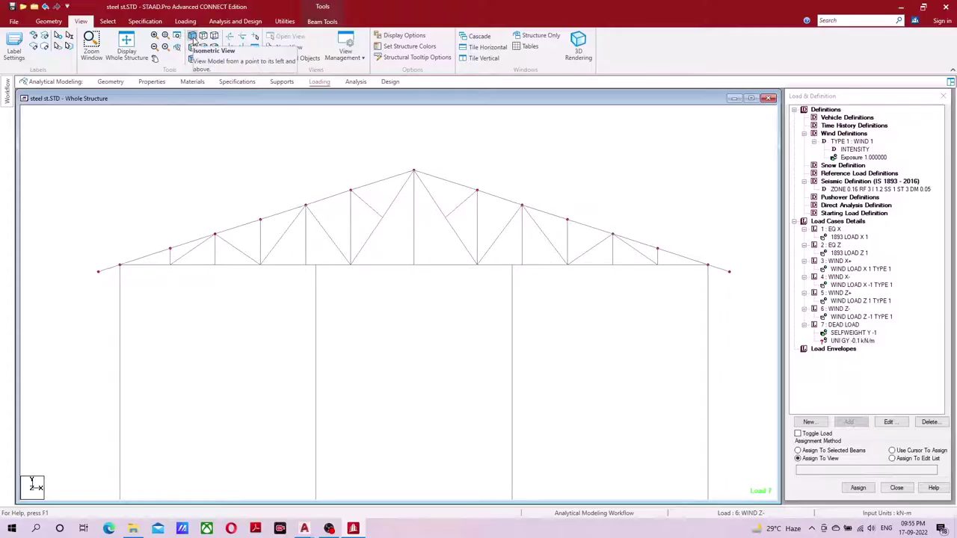
# - Assign the UNI GY -0.1 kN/m load to the selected purlins
pyautogui.click(193, 38)
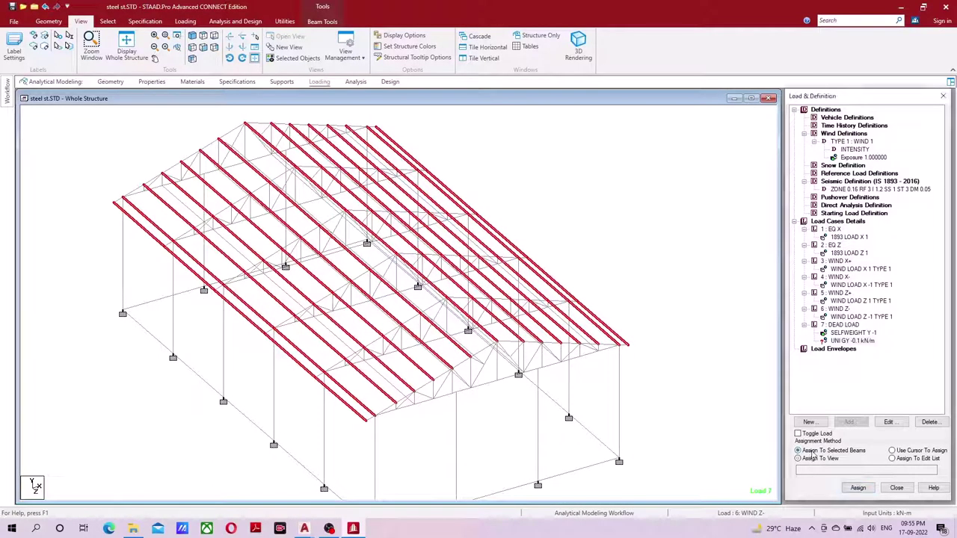
pyautogui.click(835, 453)
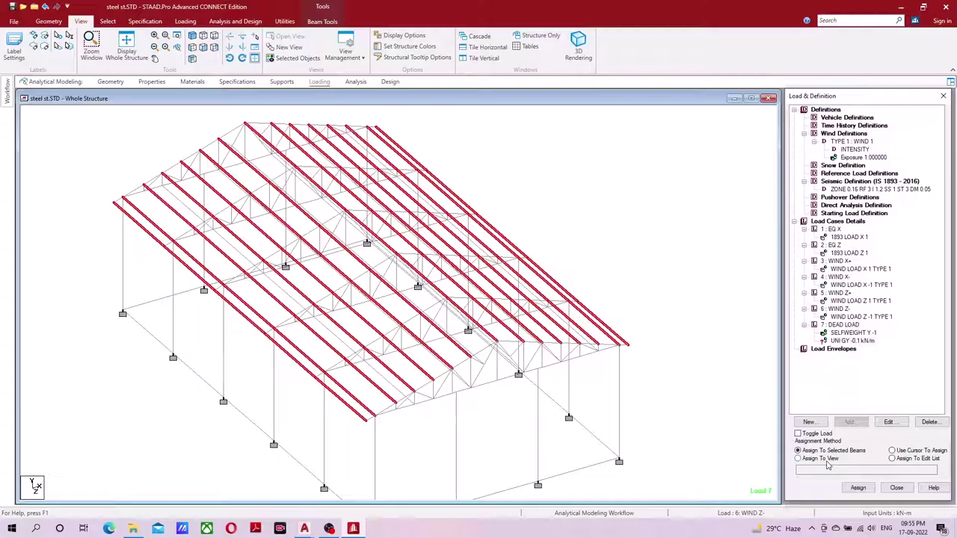
pyautogui.click(857, 488)
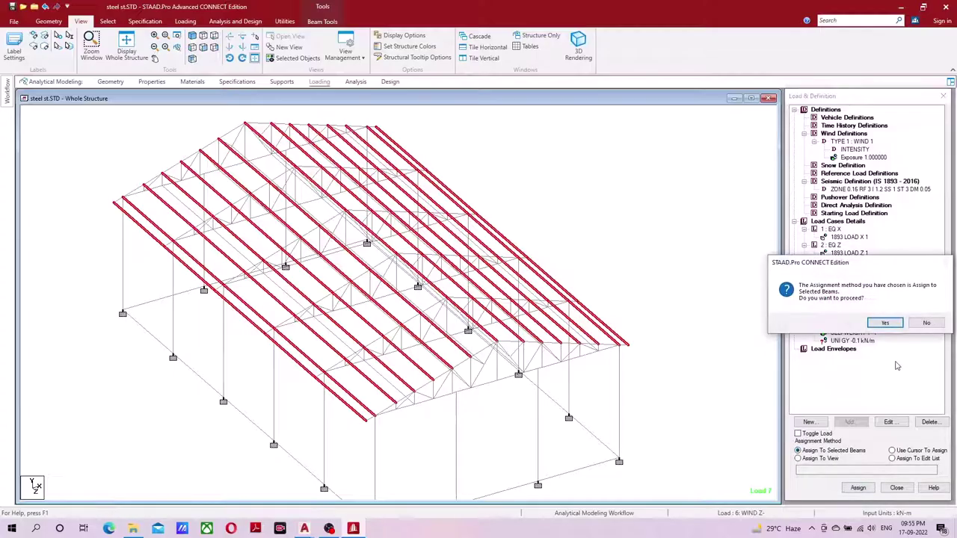
pyautogui.click(889, 324)
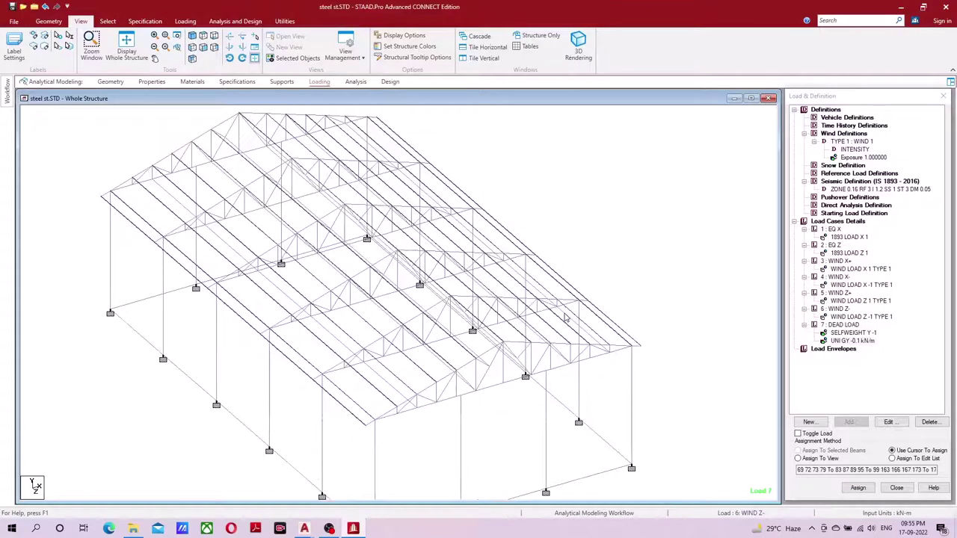
pyautogui.keyDown('shift'); pyautogui.moveTo(566, 318); pyautogui.dragTo(626, 277, button='middle'); pyautogui.keyUp('shift')
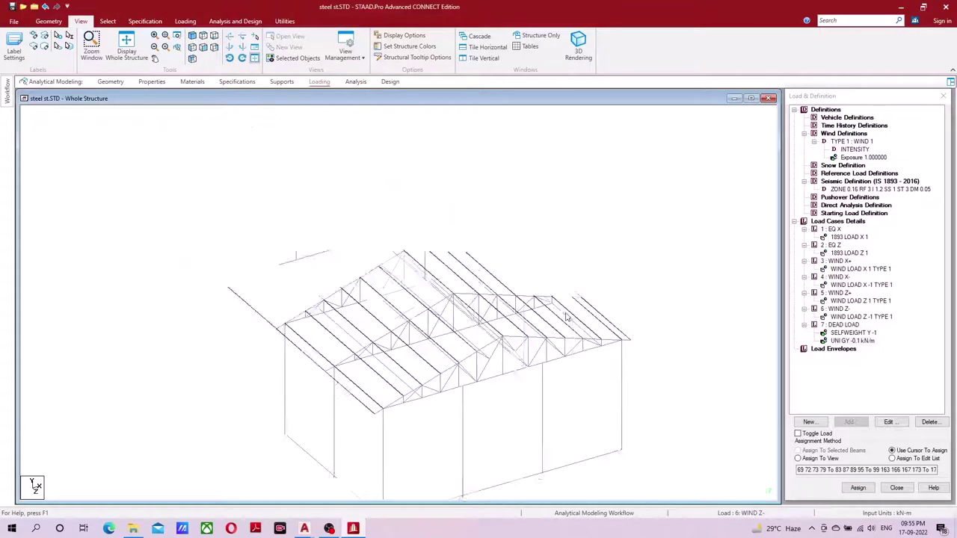
# - In Labels diagram scales, enable Apply Immediately and set distributed force scale to 0.2
pyautogui.rightClick(676, 186)
pyautogui.click(701, 319)
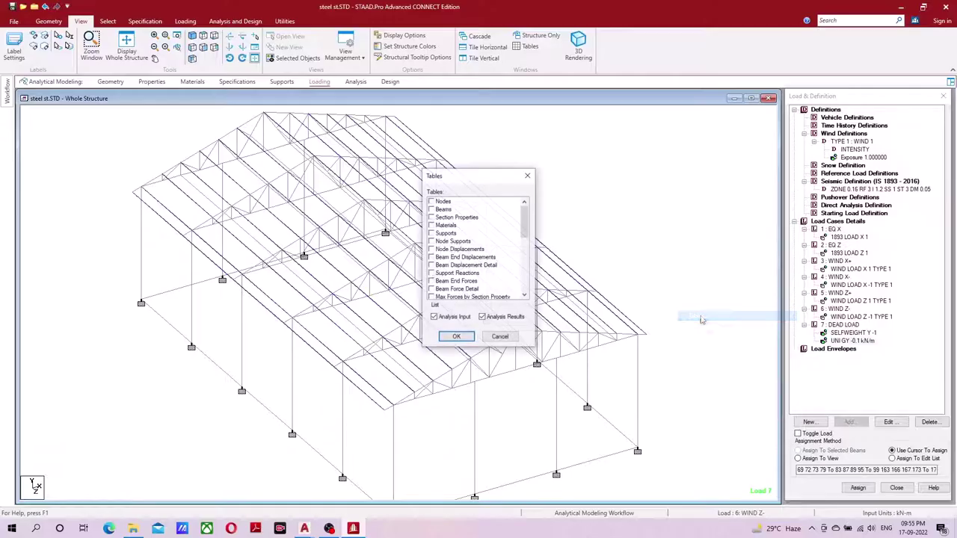
pyautogui.click(527, 176)
pyautogui.rightClick(603, 175)
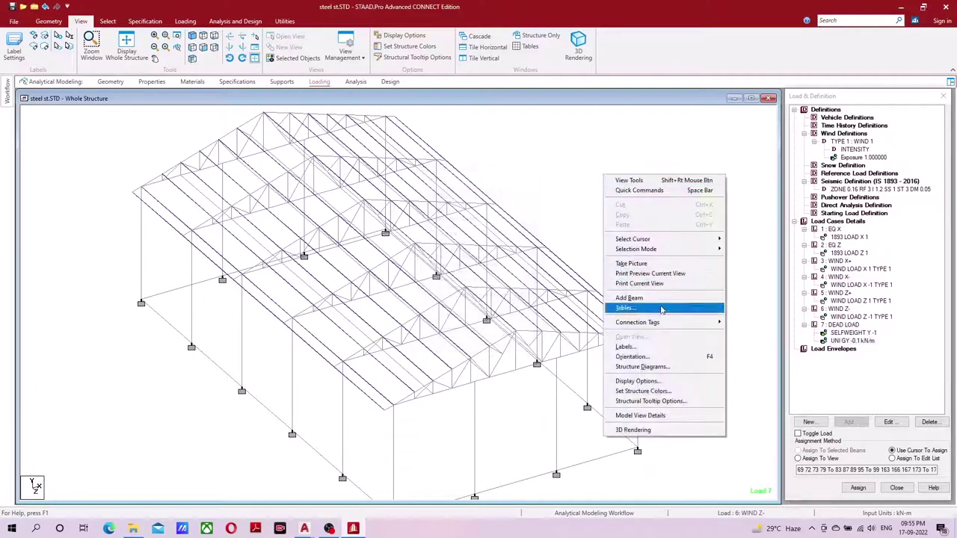
pyautogui.click(642, 349)
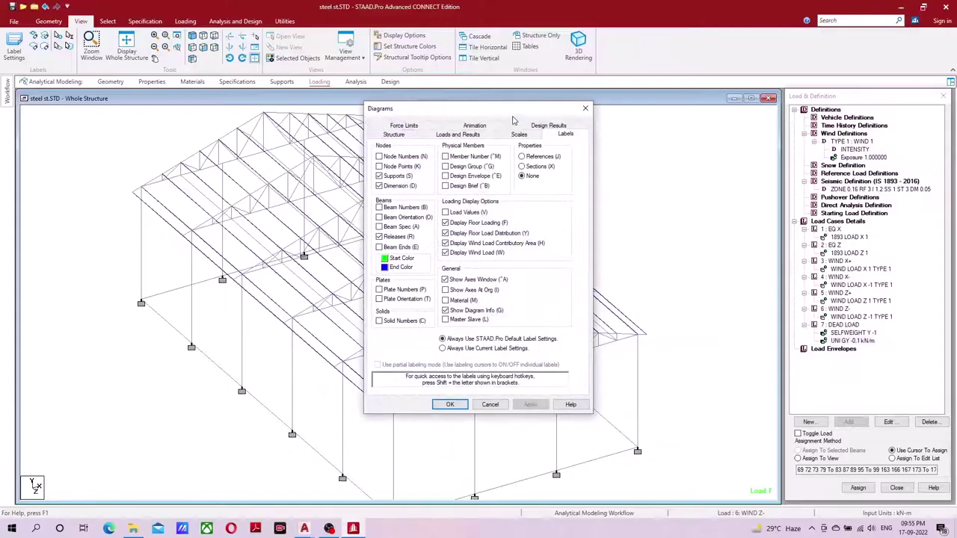
pyautogui.moveTo(511, 110); pyautogui.dragTo(751, 94)
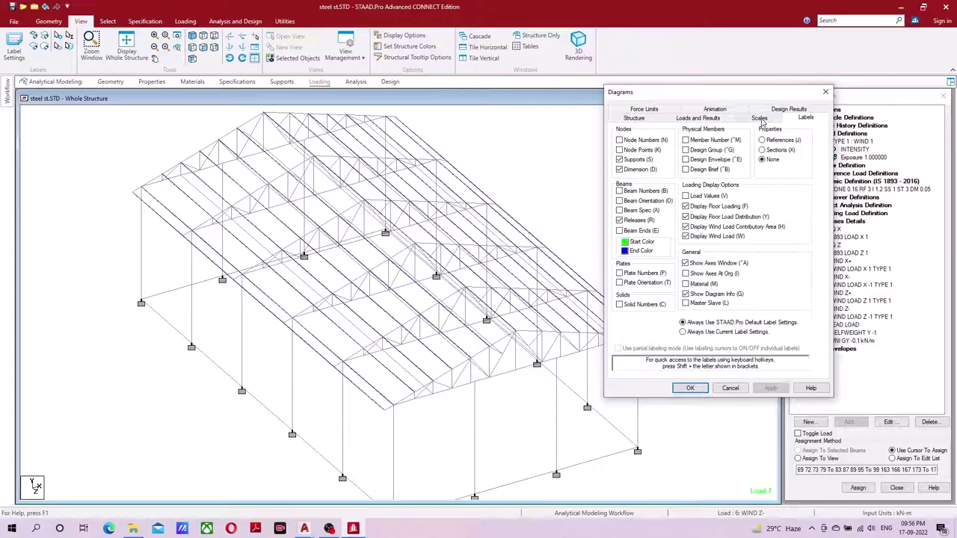
pyautogui.click(760, 119)
pyautogui.click(773, 135)
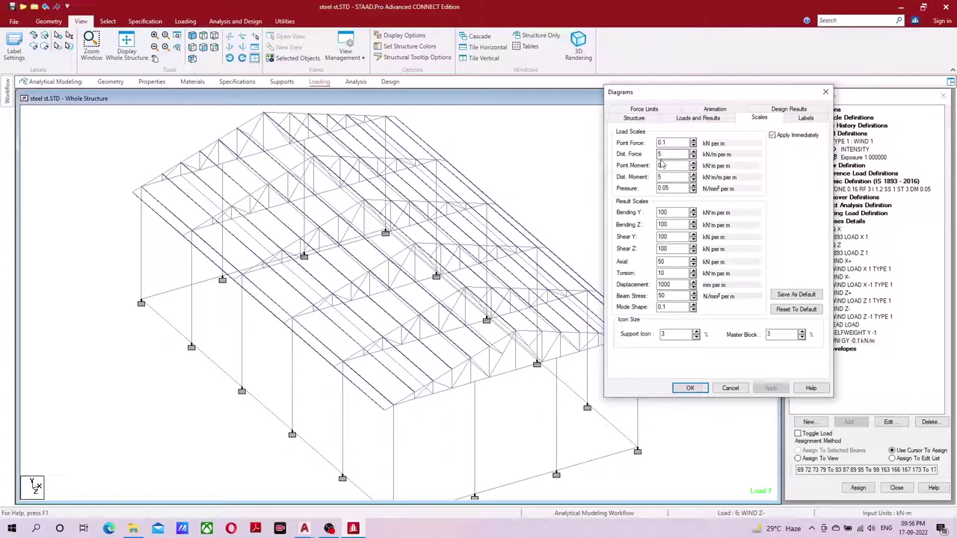
pyautogui.click(693, 158)
pyautogui.click(693, 158)
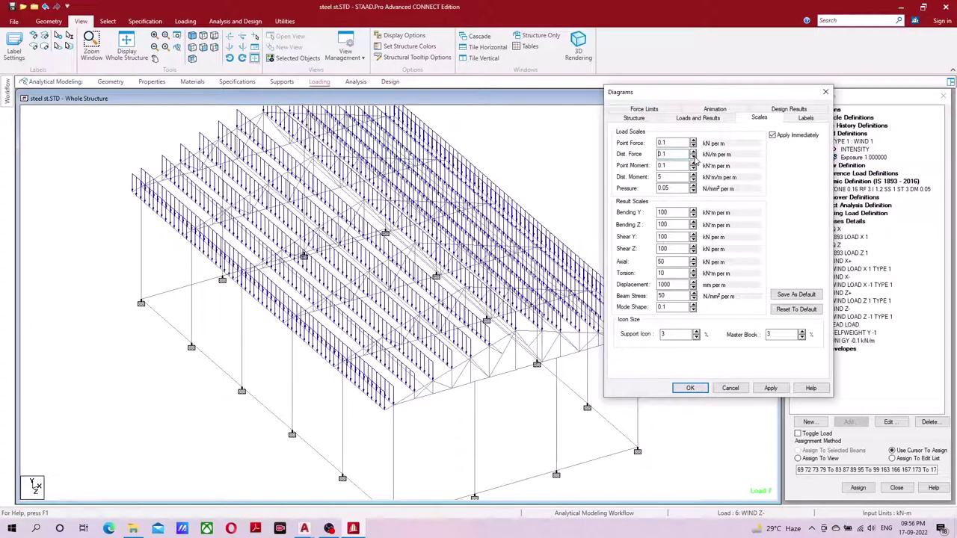
pyautogui.click(693, 151)
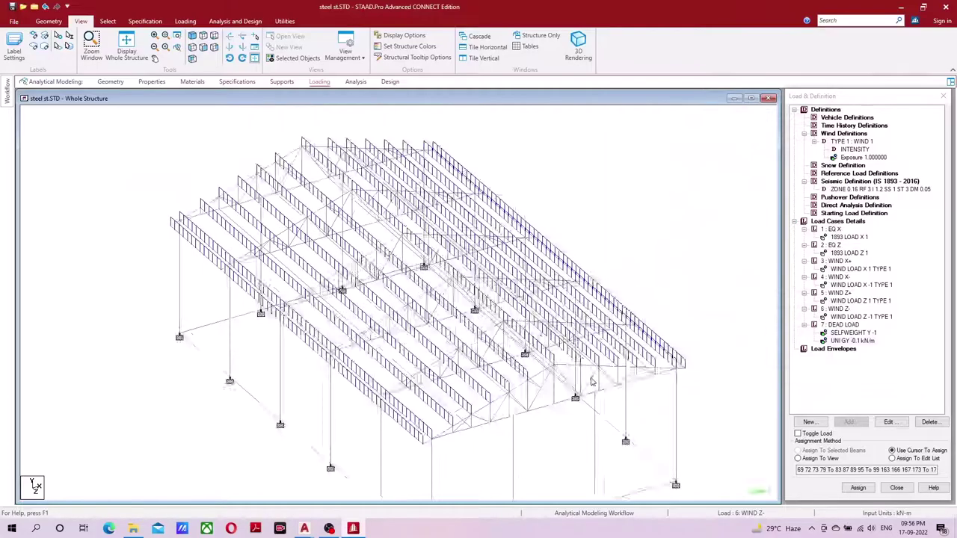
pyautogui.scroll(-2, 613, 351)
pyautogui.click(843, 341)
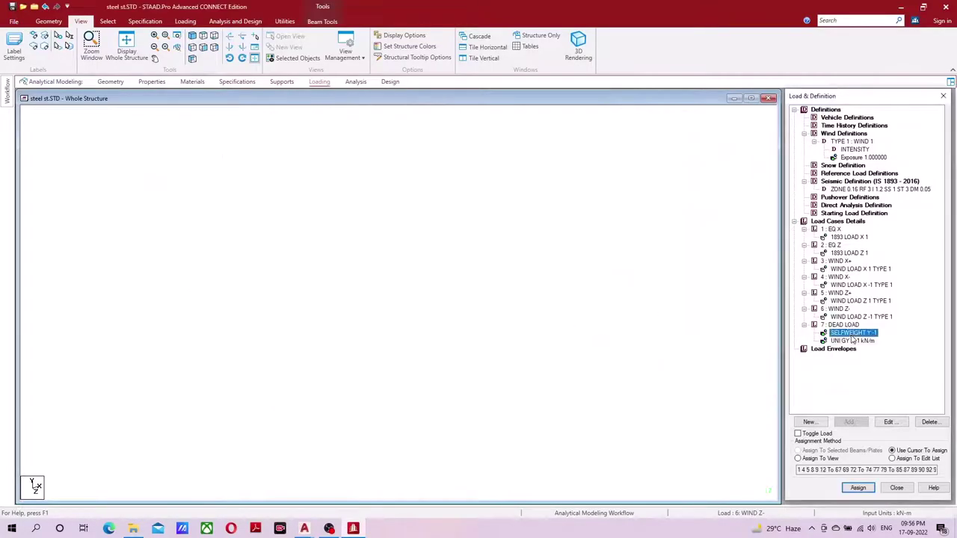
pyautogui.click(855, 316)
pyautogui.click(854, 301)
pyautogui.click(856, 284)
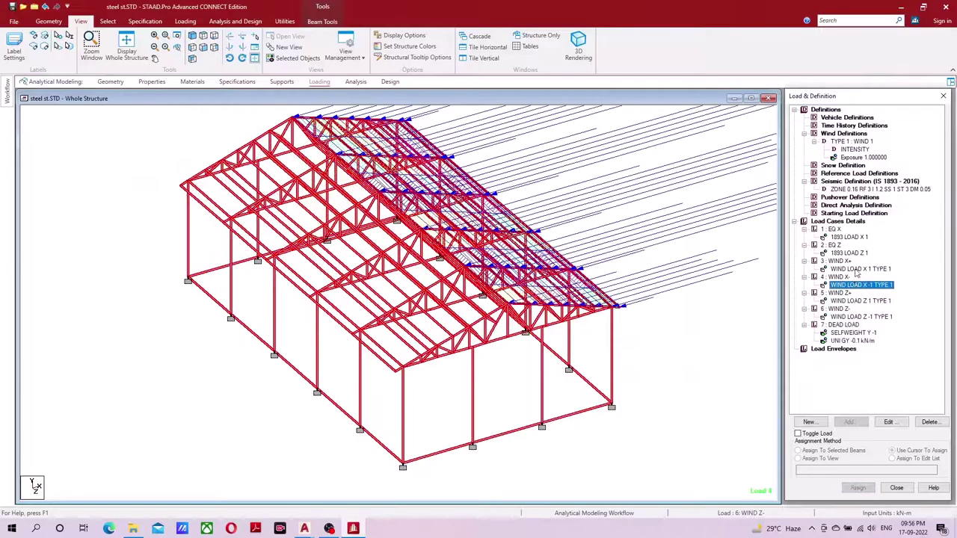
pyautogui.click(856, 269)
pyautogui.click(852, 252)
pyautogui.click(852, 237)
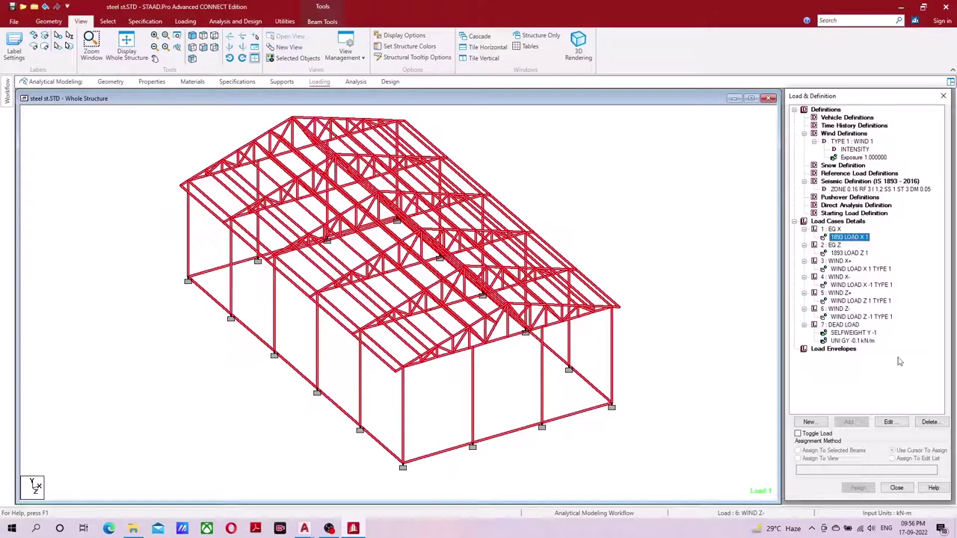
pyautogui.click(859, 341)
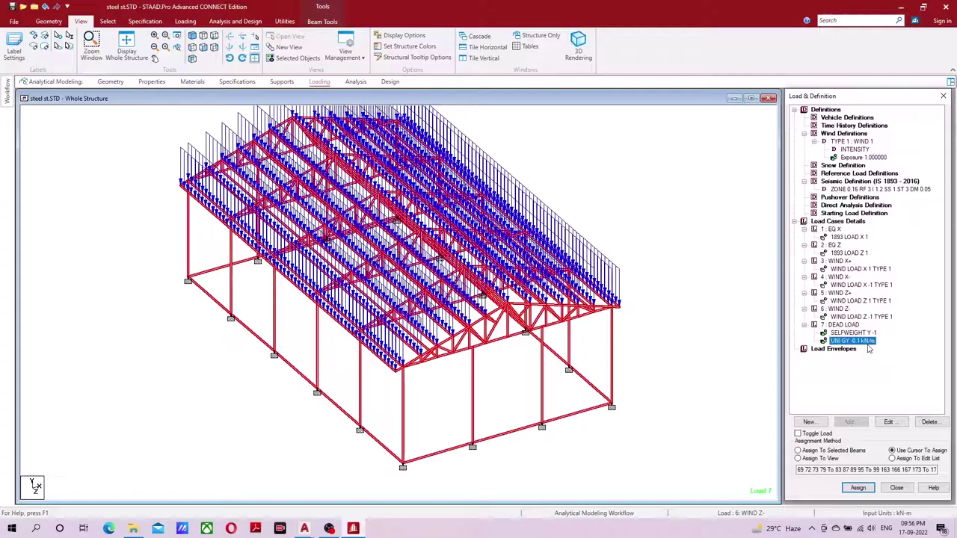
pyautogui.click(739, 249)
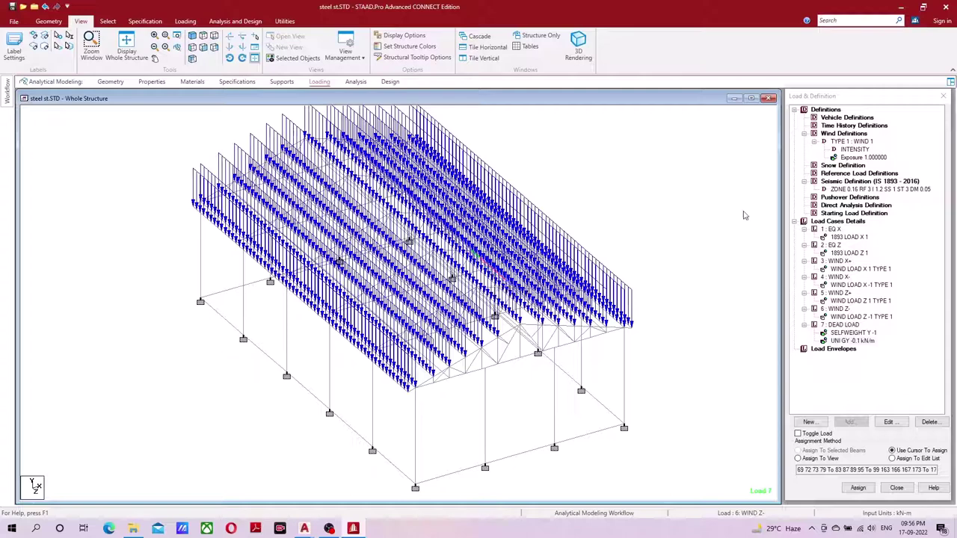
pyautogui.click(842, 223)
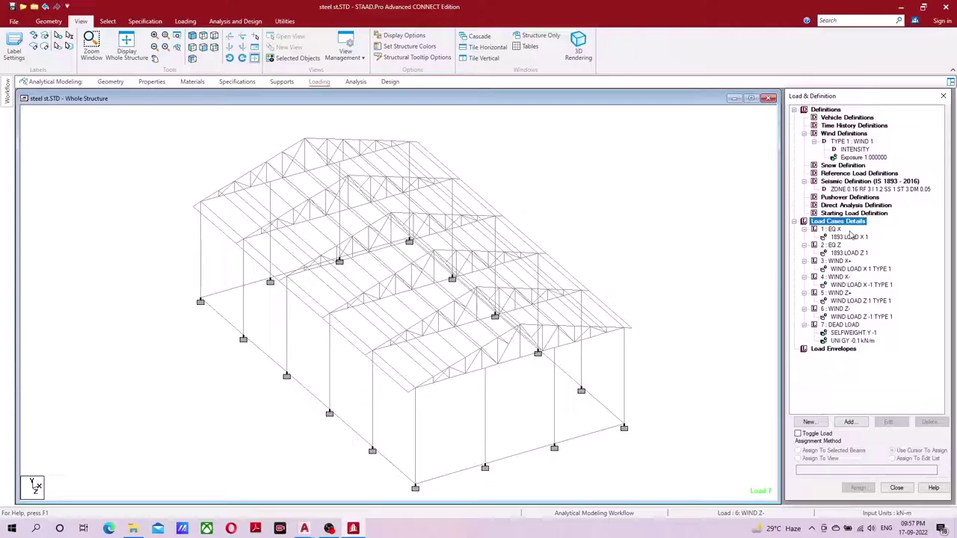
# - Create combination 8 as DEAD LOAD at factor 1
pyautogui.click(850, 422)
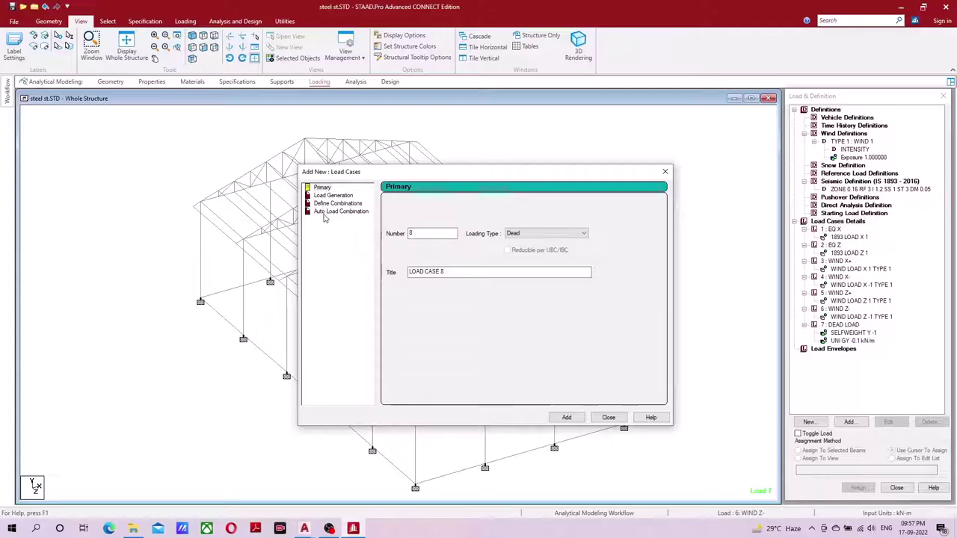
pyautogui.click(332, 204)
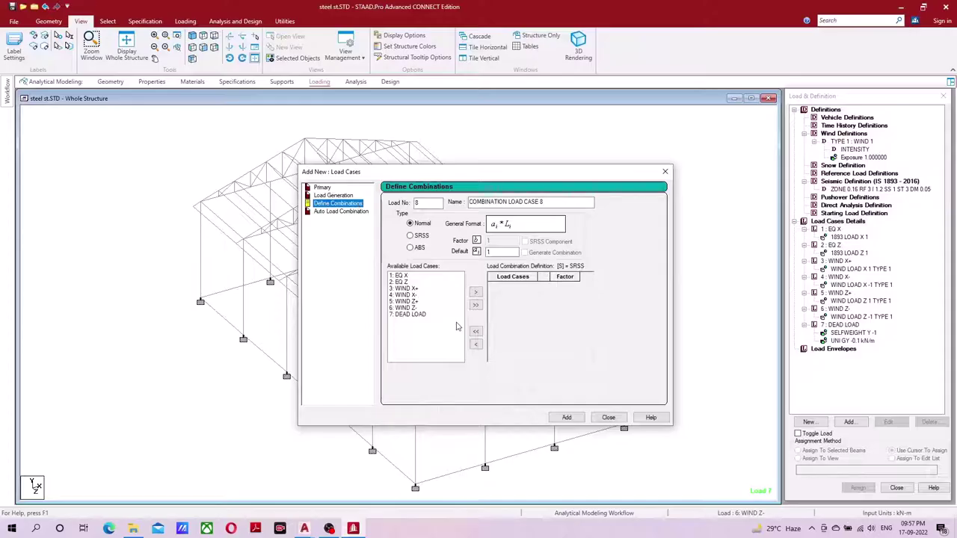
pyautogui.click(409, 317)
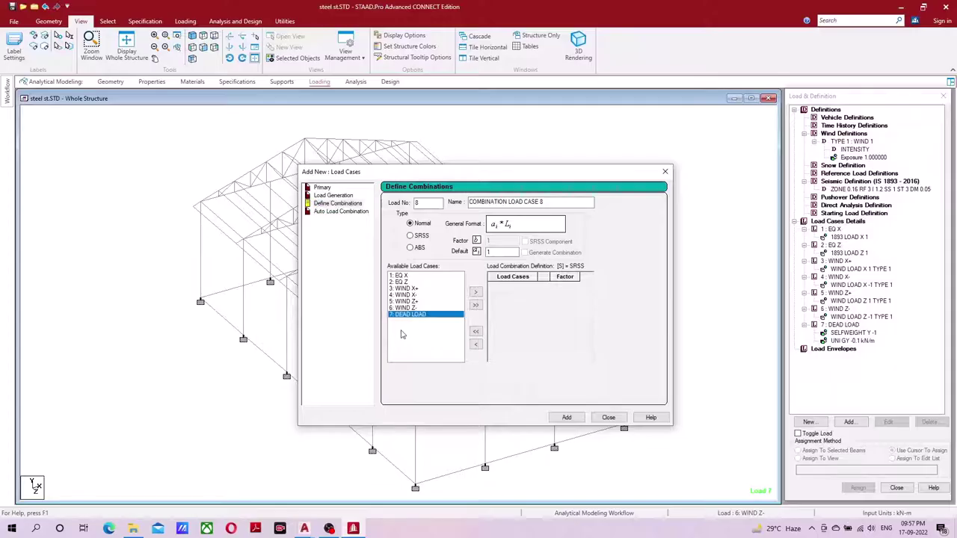
pyautogui.click(477, 292)
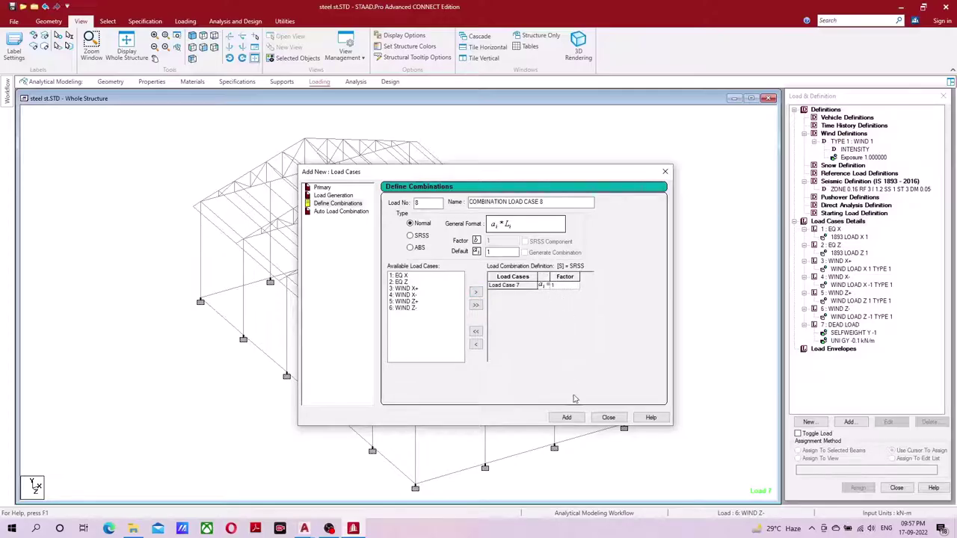
pyautogui.click(567, 417)
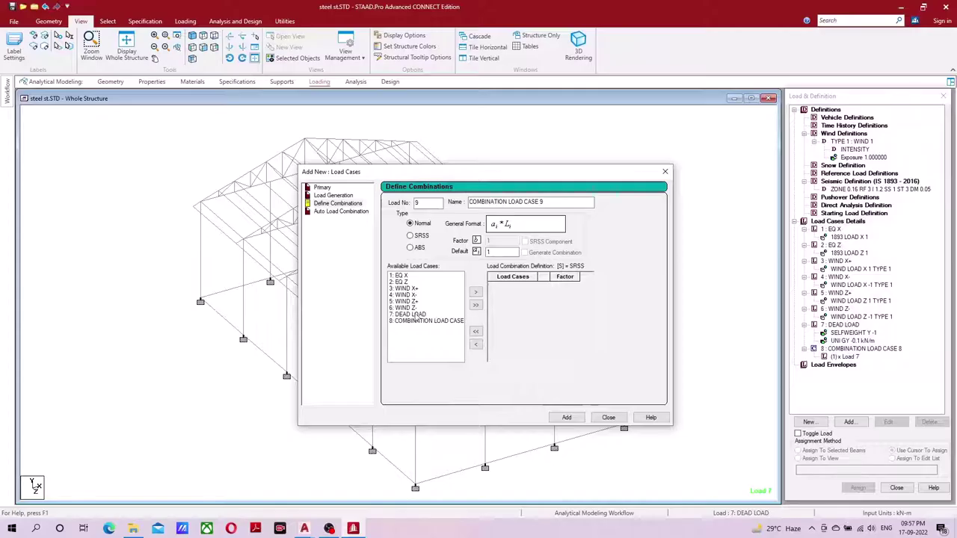
# - Create combination 9 as DEAD LOAD at factor 1.5
pyautogui.click(416, 314)
pyautogui.click(475, 292)
pyautogui.click(564, 286)
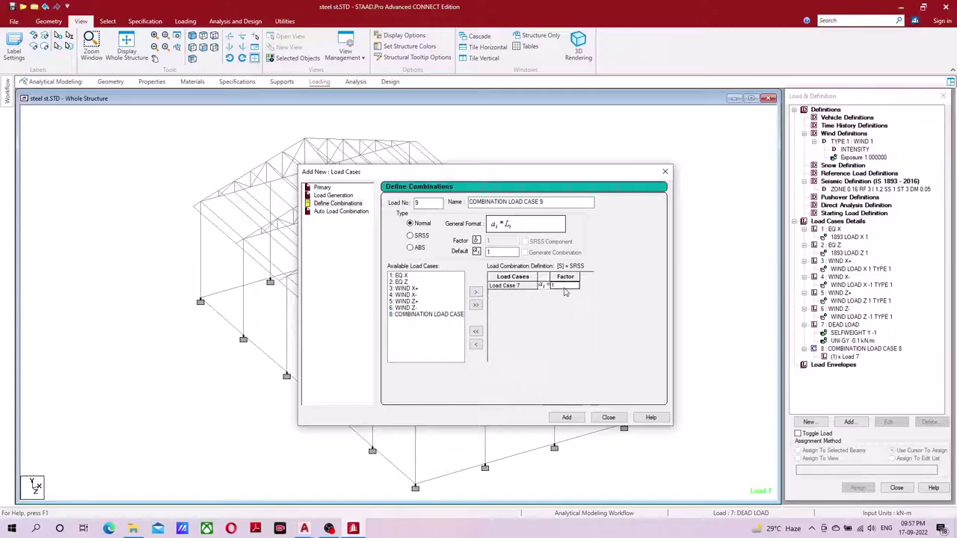
pyautogui.write('.5')
pyautogui.click(570, 417)
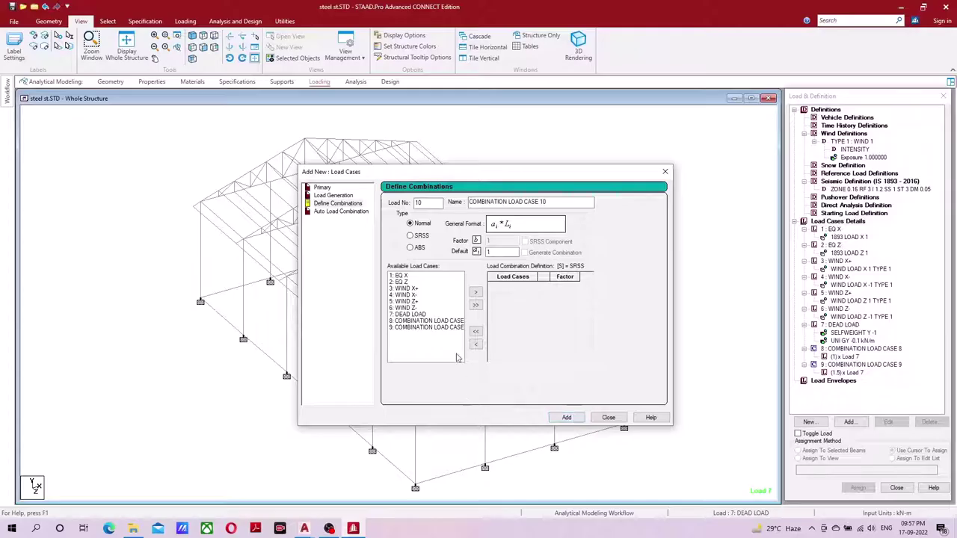
pyautogui.click(405, 278)
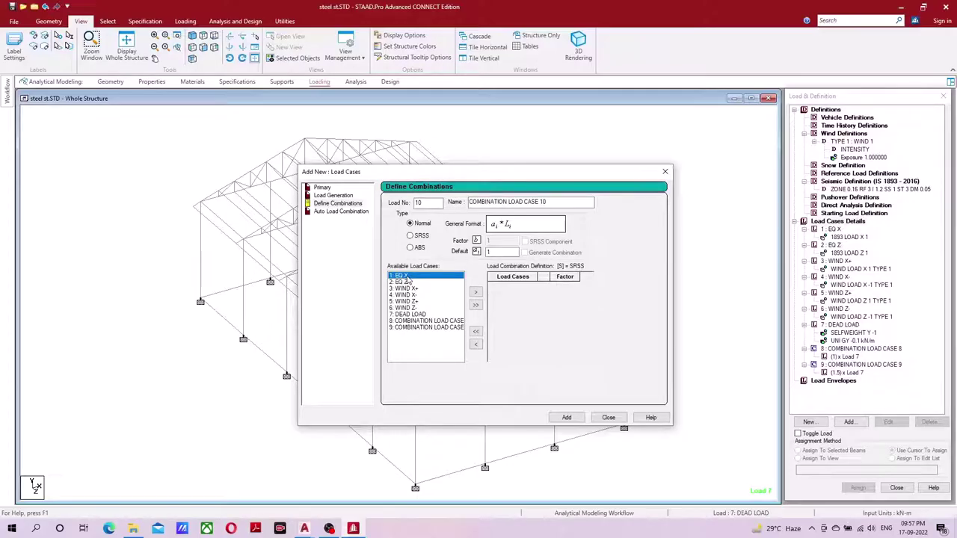
# - Set the default factor to 1.2 and create combination 10 from EQ X plus DEAD LOAD
pyautogui.keyDown('ctrl'); pyautogui.click(408, 314); pyautogui.keyUp('ctrl')
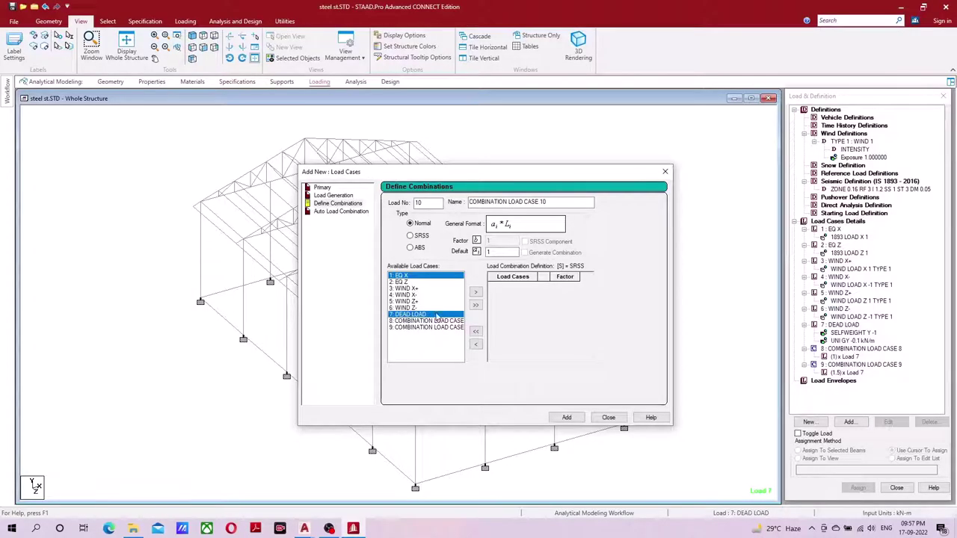
pyautogui.click(475, 292)
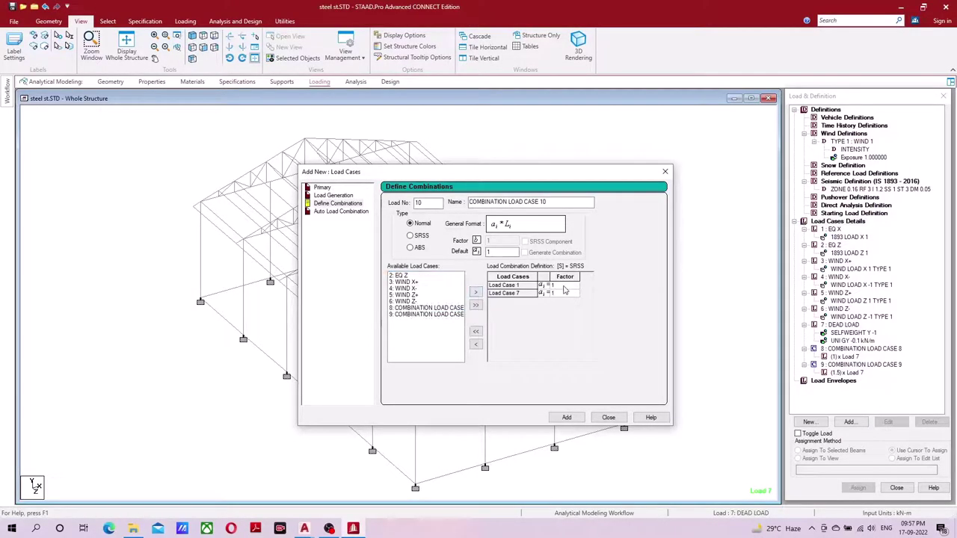
pyautogui.click(476, 332)
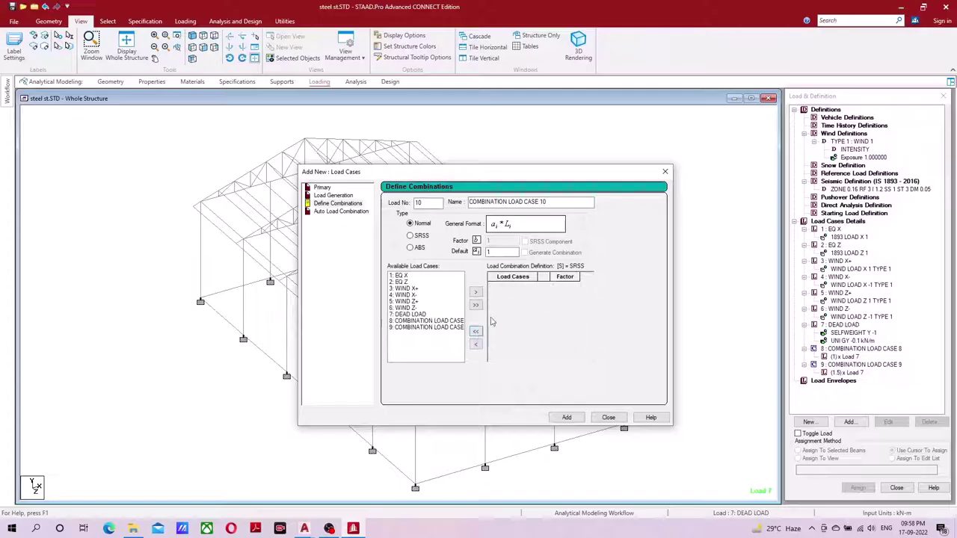
pyautogui.write('.2')
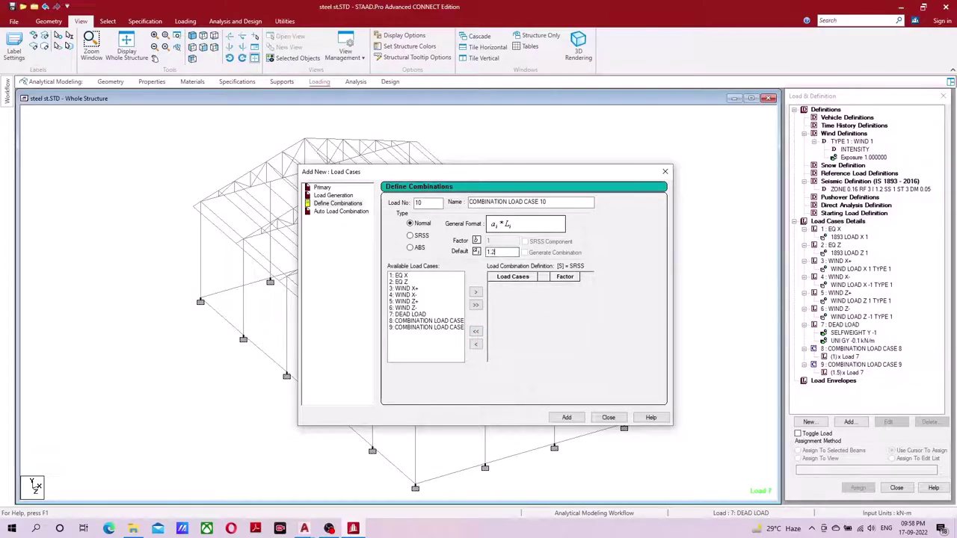
pyautogui.click(401, 277)
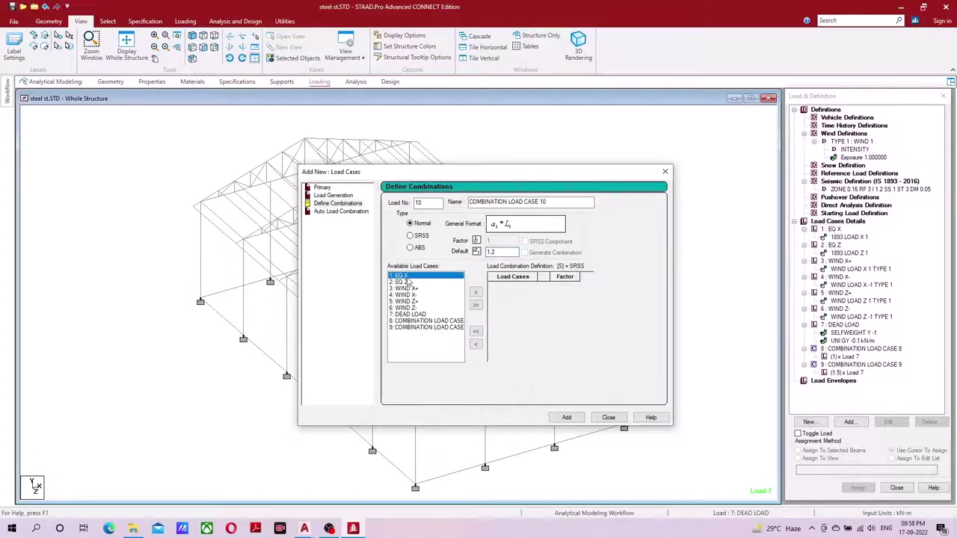
pyautogui.keyDown('ctrl'); pyautogui.click(401, 314); pyautogui.keyUp('ctrl')
pyautogui.click(476, 292)
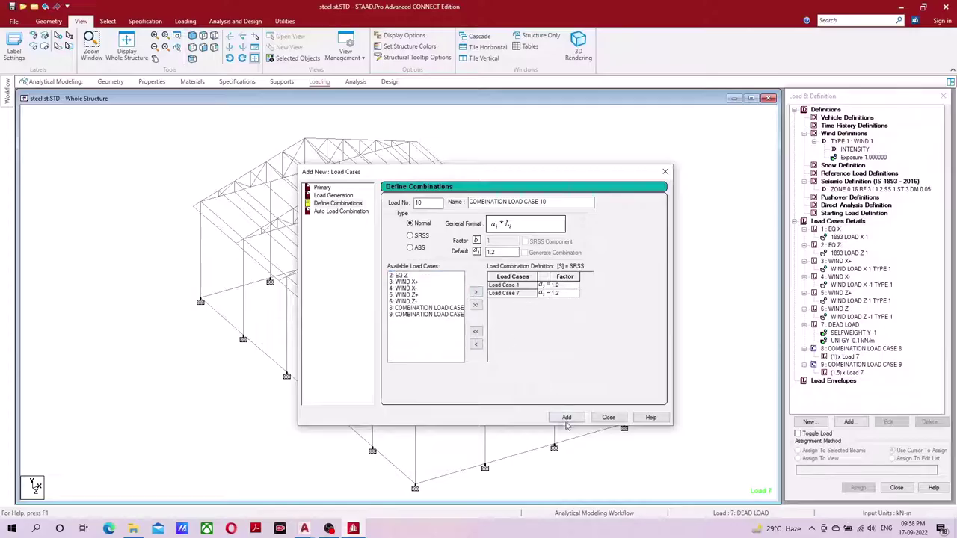
pyautogui.click(566, 417)
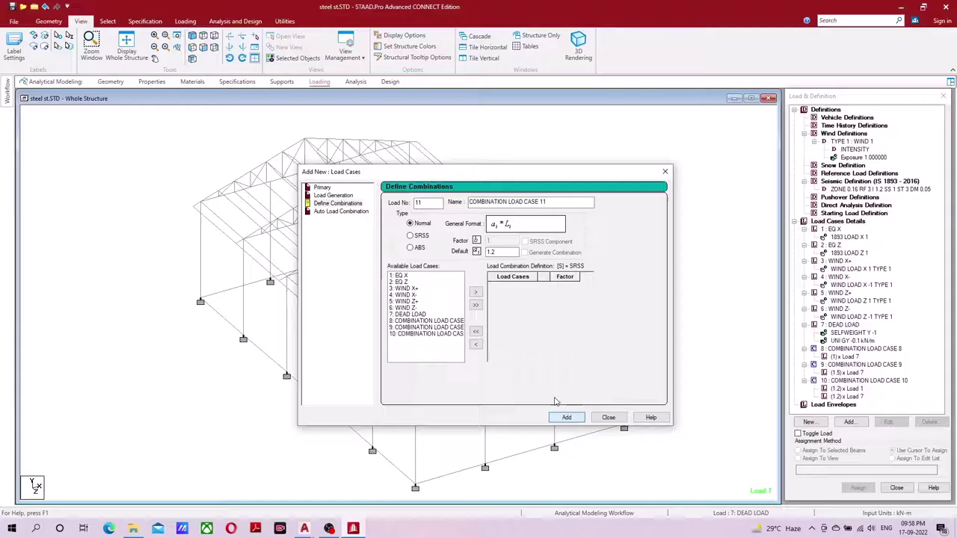
# - Create combinations 11–13 pairing DEAD LOAD with EQ Z, WIND X+ and WIND X- at 1.2
pyautogui.click(402, 282)
pyautogui.keyDown('ctrl'); pyautogui.click(407, 315); pyautogui.keyUp('ctrl')
pyautogui.click(476, 292)
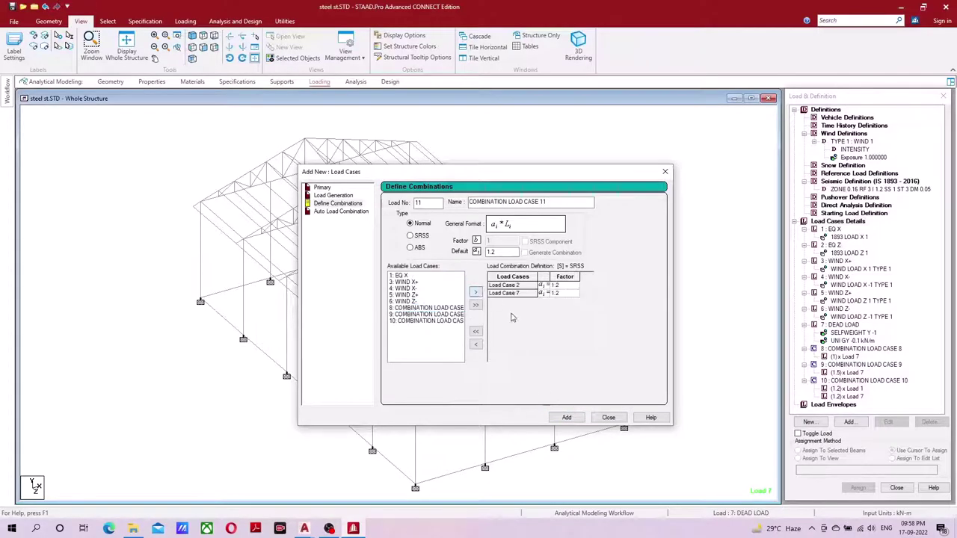
pyautogui.click(567, 417)
pyautogui.click(410, 288)
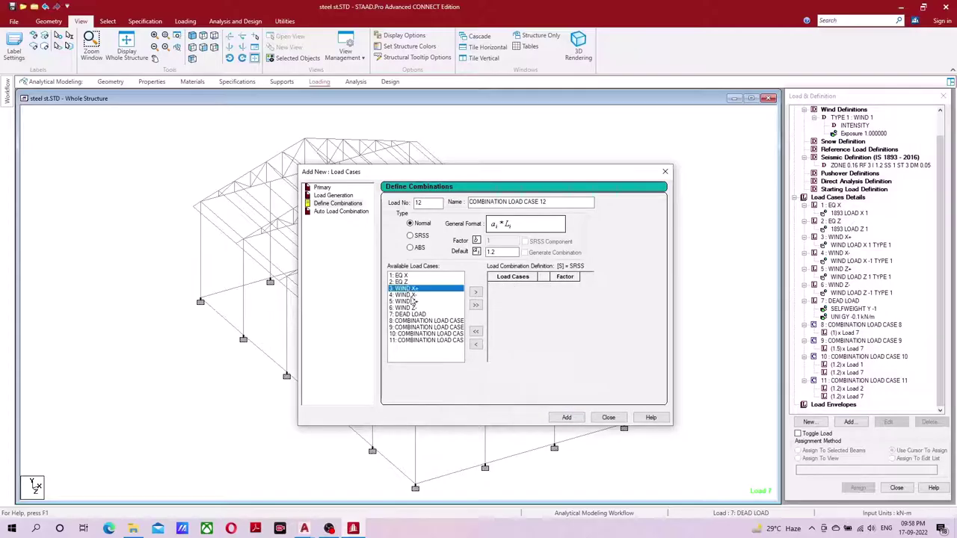
pyautogui.keyDown('ctrl'); pyautogui.click(413, 314); pyautogui.keyUp('ctrl')
pyautogui.click(476, 292)
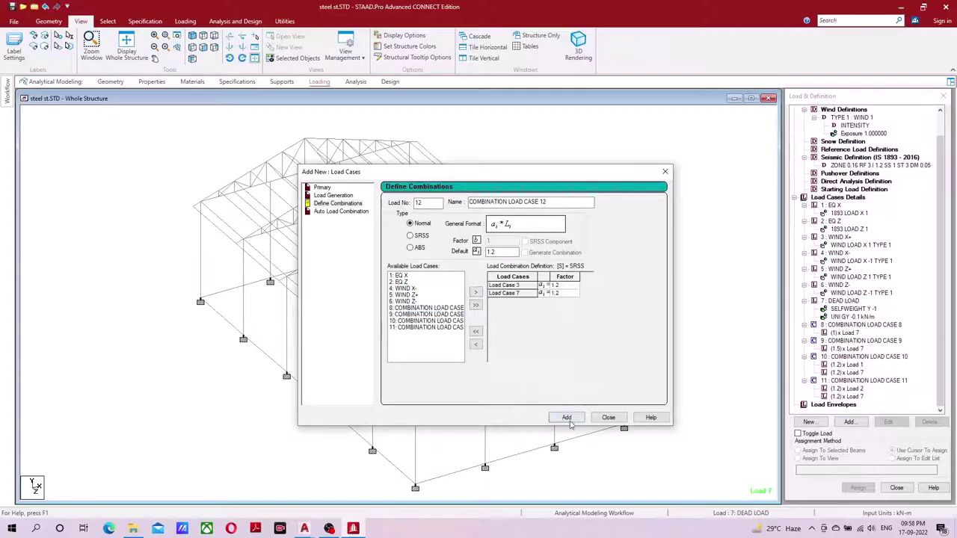
pyautogui.click(567, 417)
pyautogui.click(410, 294)
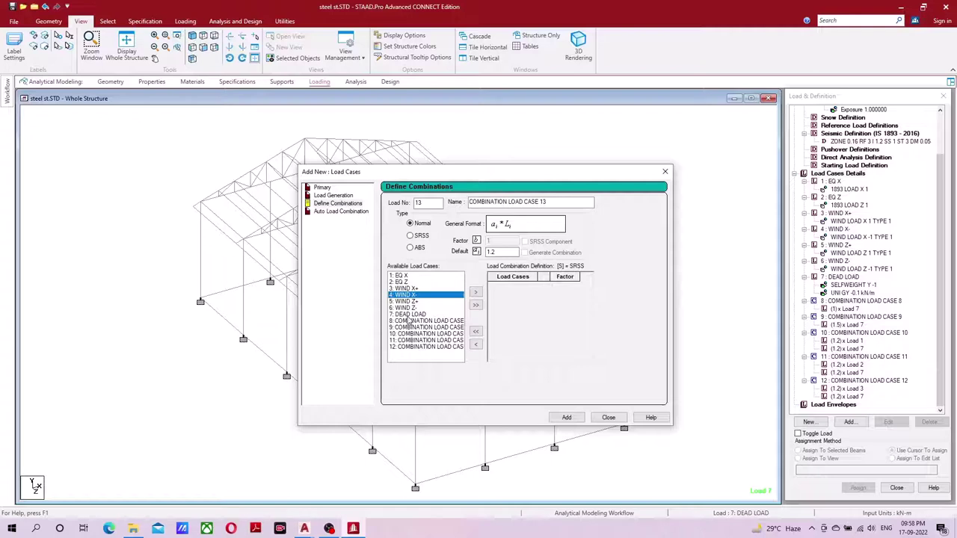
pyautogui.keyDown('ctrl'); pyautogui.click(411, 315); pyautogui.keyUp('ctrl')
pyautogui.click(476, 292)
pyautogui.click(567, 417)
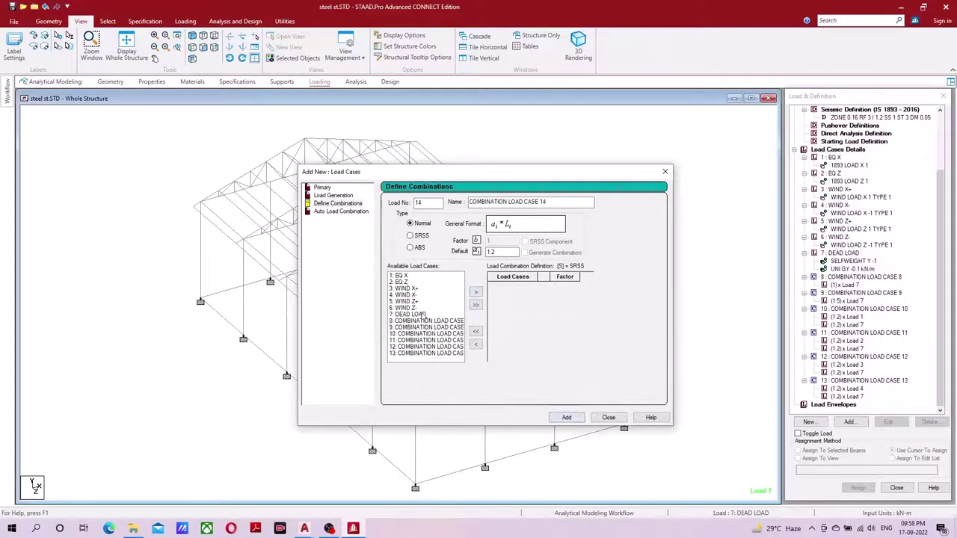
# - Create combinations 14 and 15 pairing DEAD LOAD with WIND Z+ and WIND Z- at 1.2
pyautogui.click(410, 301)
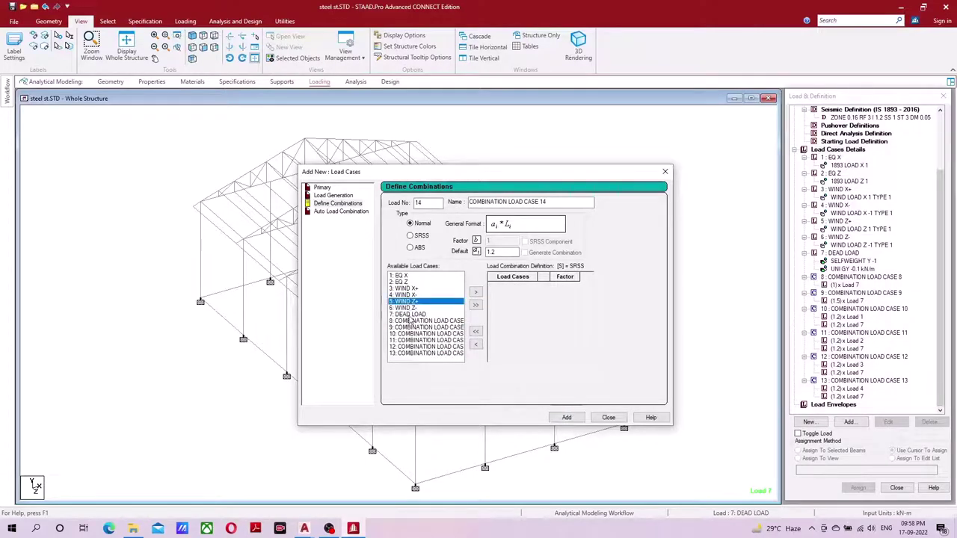
pyautogui.keyDown('ctrl'); pyautogui.click(410, 315); pyautogui.keyUp('ctrl')
pyautogui.click(475, 293)
pyautogui.click(566, 417)
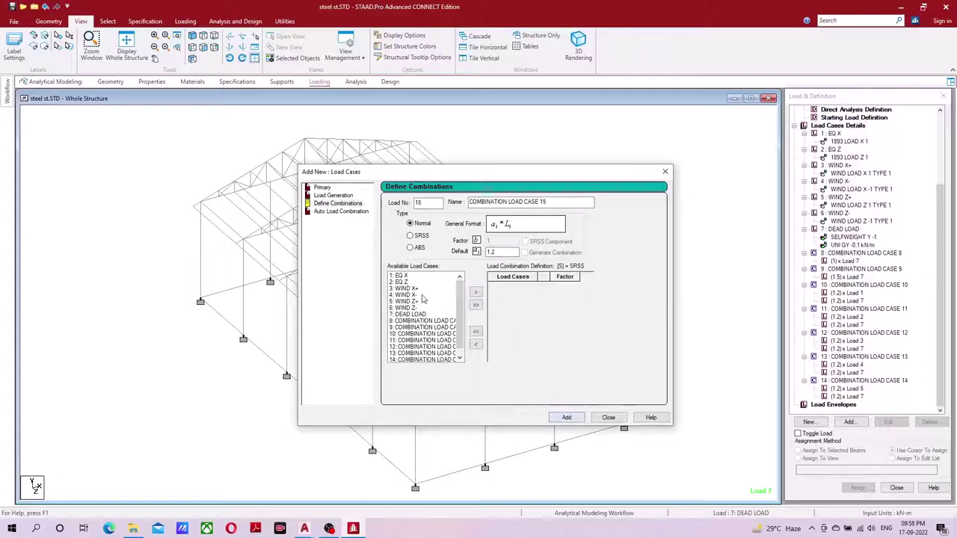
pyautogui.click(404, 301)
pyautogui.keyDown('ctrl'); pyautogui.click(407, 314); pyautogui.keyUp('ctrl')
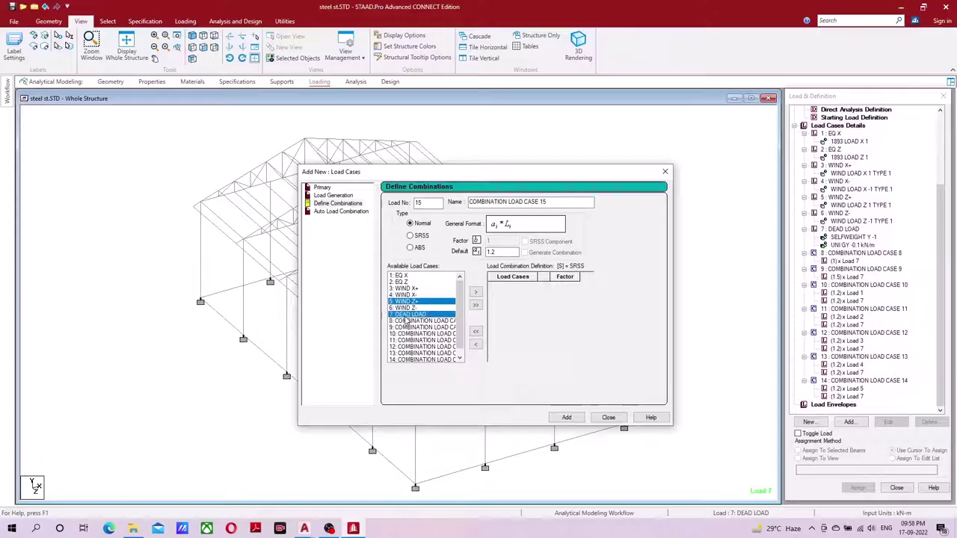
pyautogui.keyDown('ctrl'); pyautogui.click(405, 308); pyautogui.keyUp('ctrl')
pyautogui.keyDown('ctrl'); pyautogui.click(405, 301); pyautogui.keyUp('ctrl')
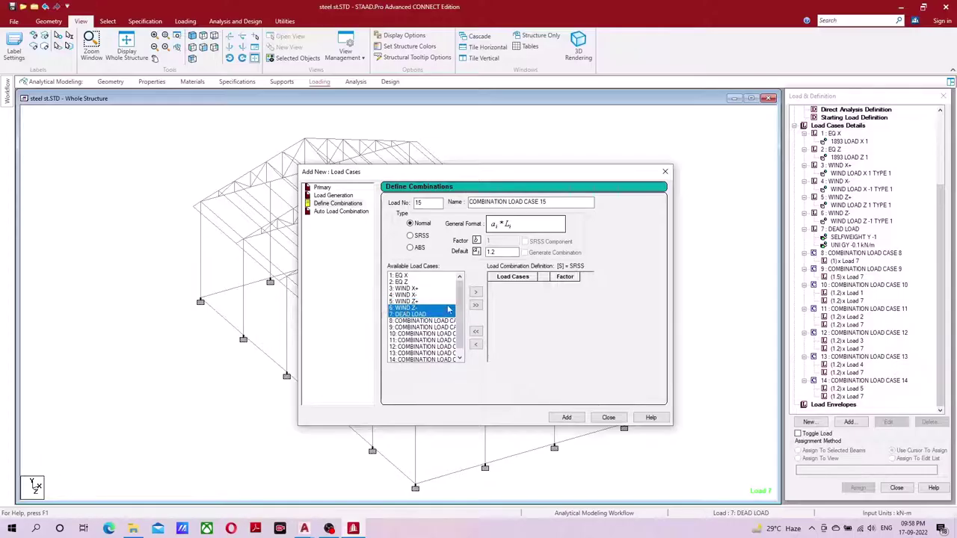
pyautogui.click(476, 293)
pyautogui.click(567, 417)
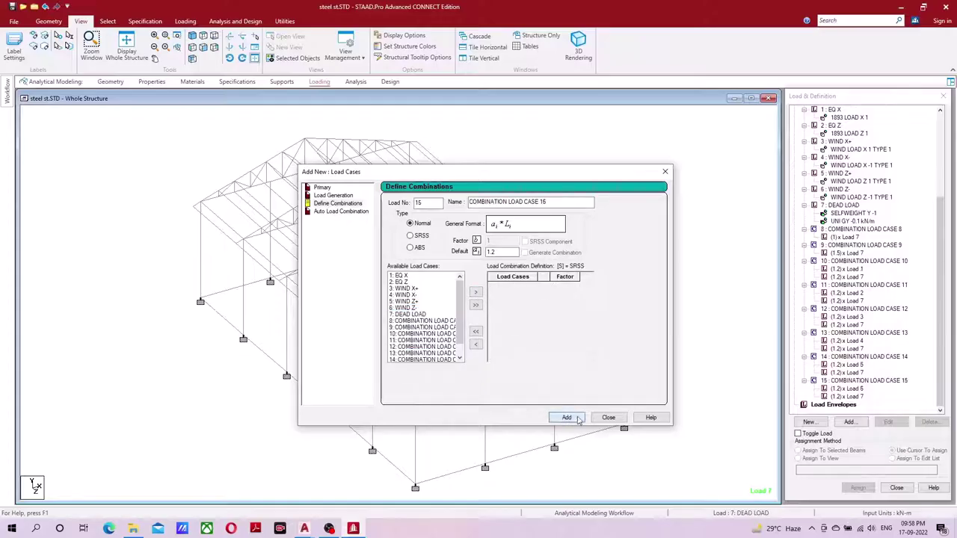
pyautogui.click(608, 417)
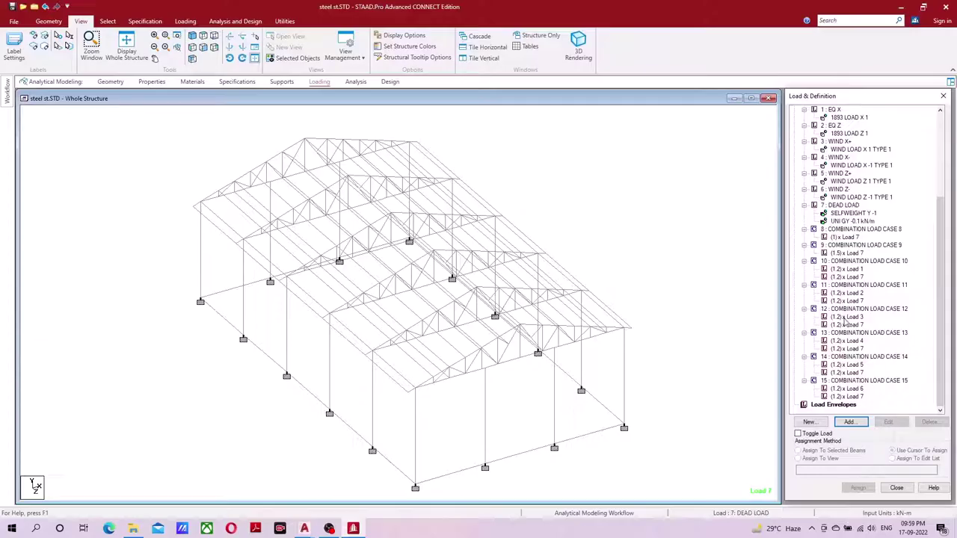
# - Open the Command File from the Utilities tab, bringing up the structure-modified save warning
pyautogui.scroll(2, 842, 323)
pyautogui.scroll(2, 842, 321)
pyautogui.scroll(1, 842, 322)
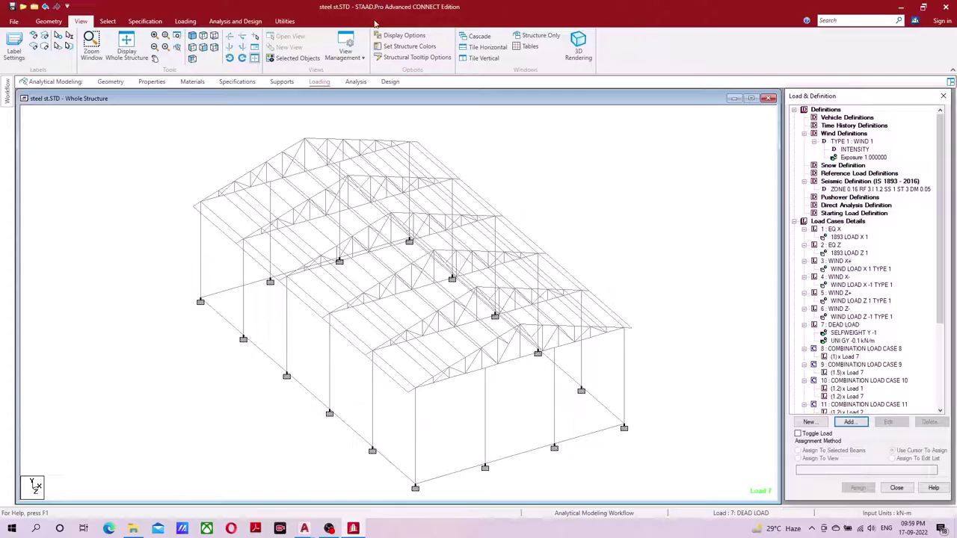
pyautogui.click(285, 21)
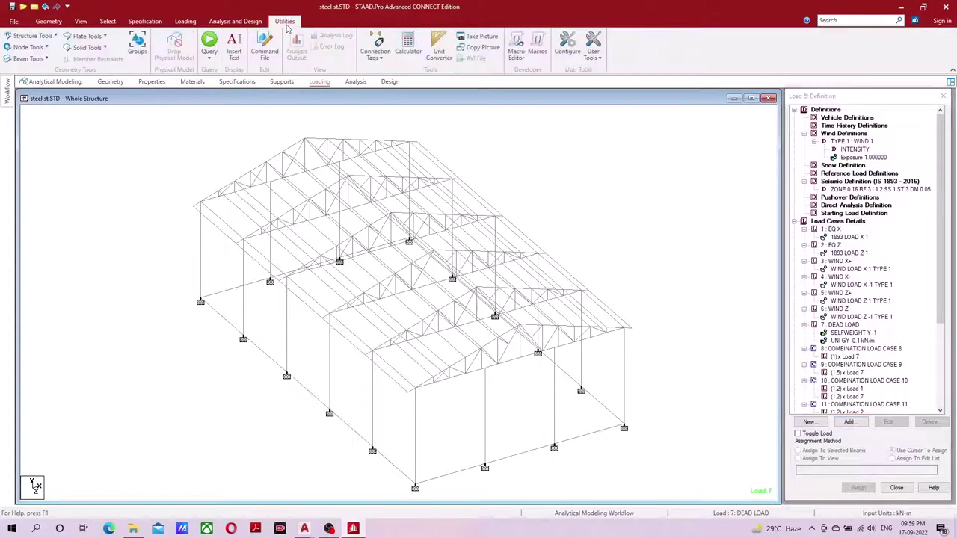
pyautogui.click(265, 58)
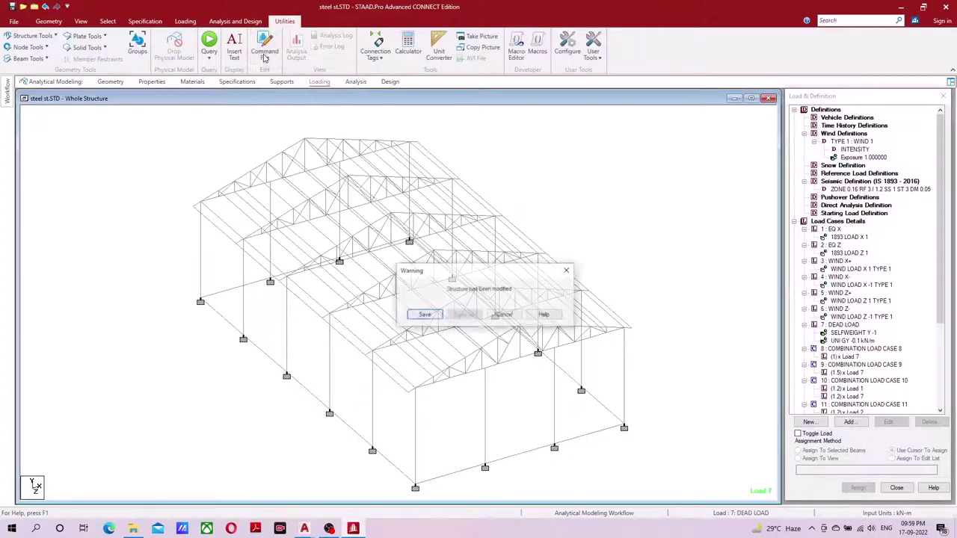
# - Save the structure and scroll steel st.STD down to the DEFINE IS1893 2016 LOAD block
pyautogui.click(423, 314)
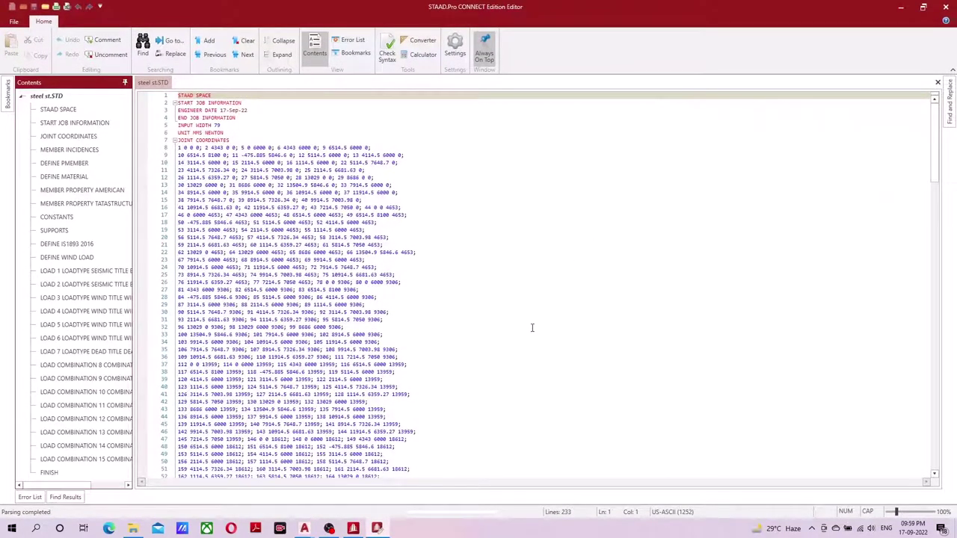
pyautogui.scroll(-5, 451, 325)
pyautogui.scroll(-5, 405, 324)
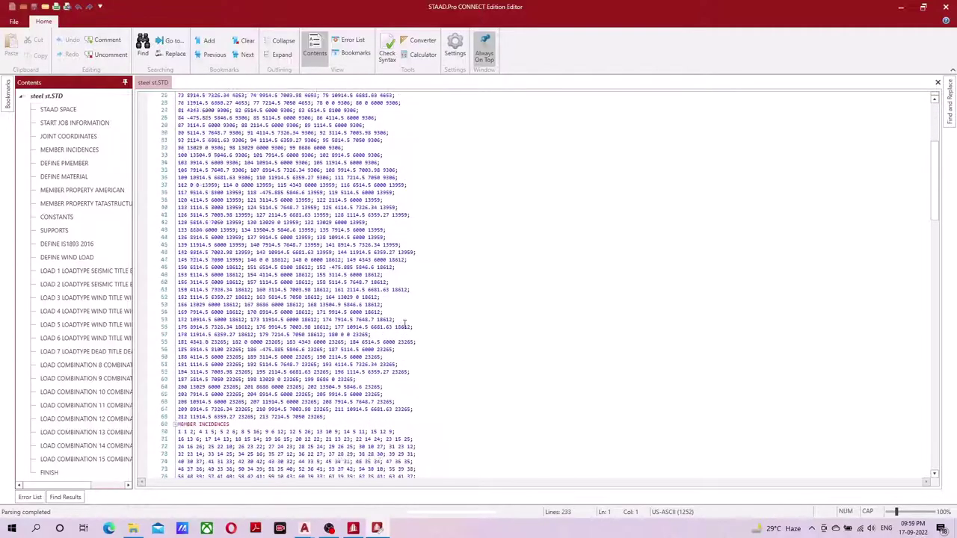
pyautogui.scroll(-6, 405, 324)
pyautogui.scroll(-5, 404, 323)
pyautogui.scroll(-6, 404, 324)
pyautogui.scroll(-6, 404, 324)
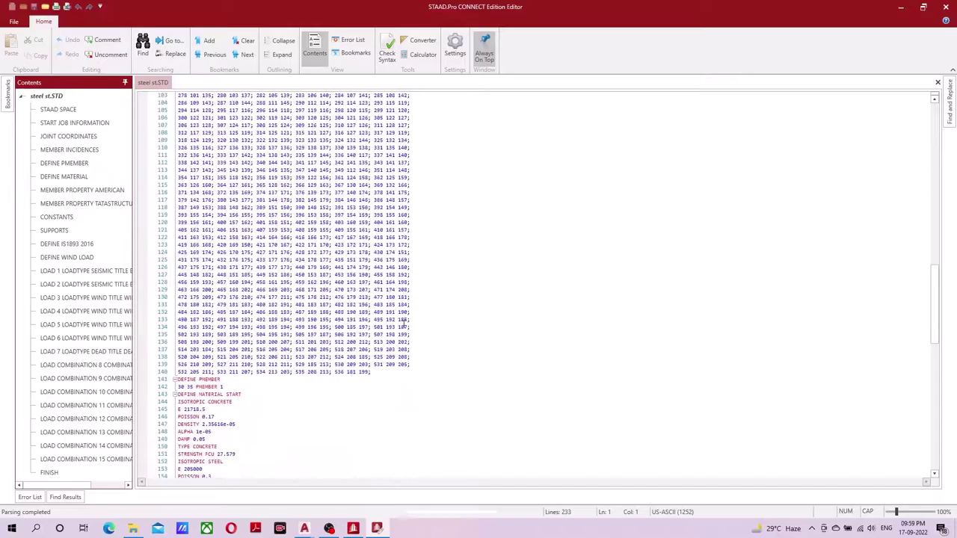
pyautogui.scroll(-6, 403, 324)
pyautogui.scroll(-7, 402, 323)
pyautogui.scroll(-2, 404, 324)
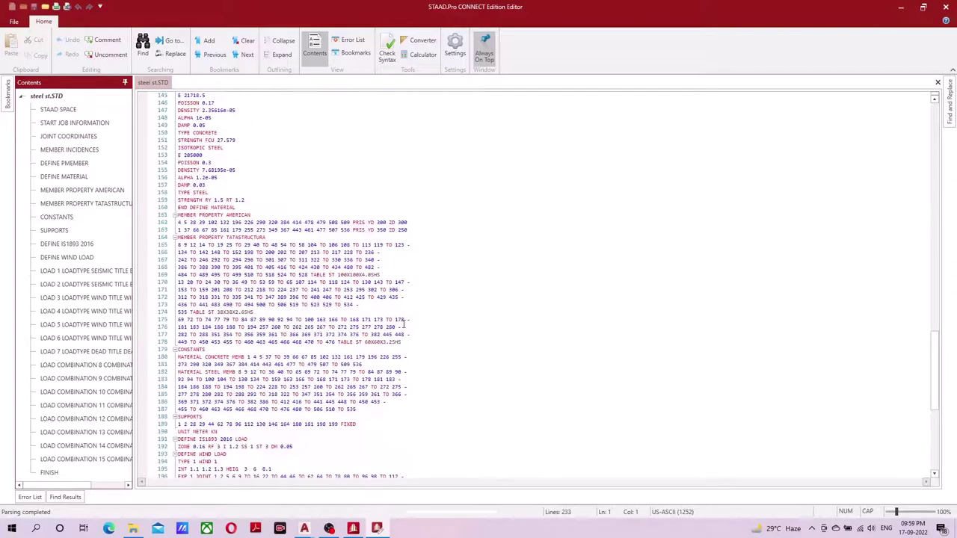
pyautogui.scroll(-3, 389, 313)
pyautogui.scroll(-3, 389, 312)
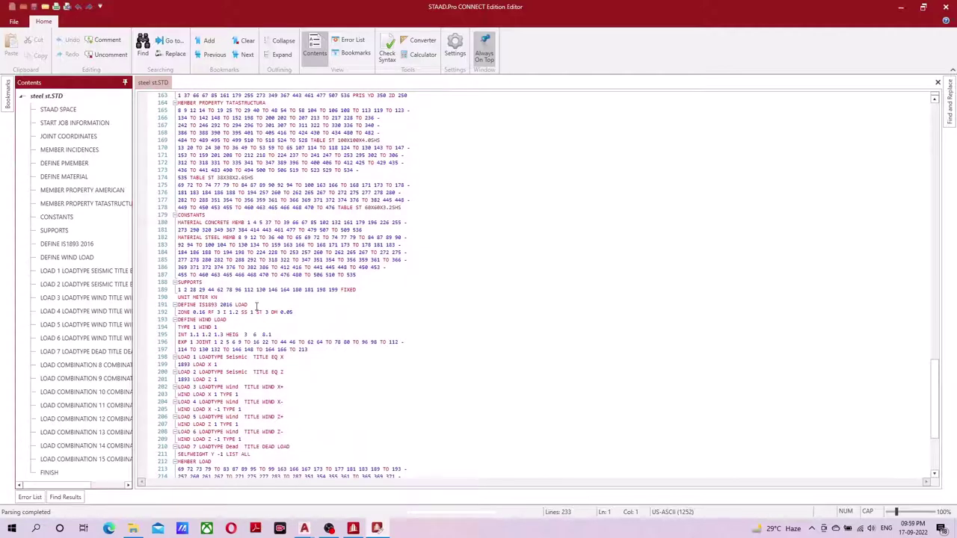
# - Magnify the view and place the cursor at the end of the ZONE 0.16 line
pyautogui.moveTo(293, 311); pyautogui.dragTo(179, 311)
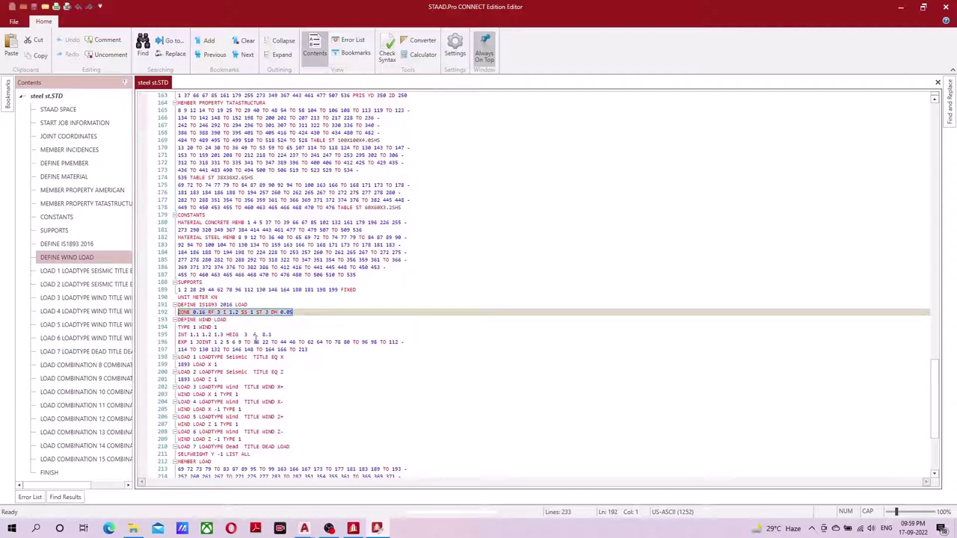
pyautogui.press('super+plus')
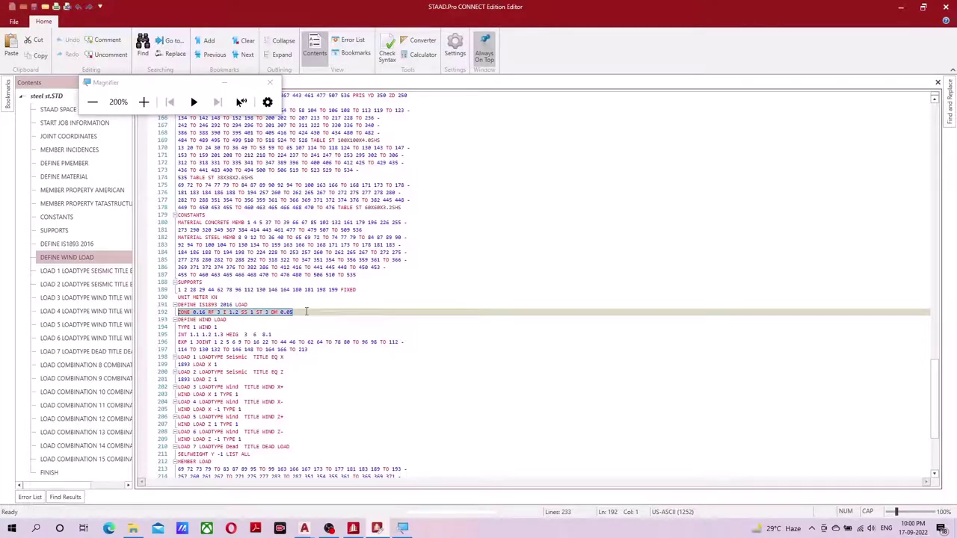
pyautogui.click(305, 311)
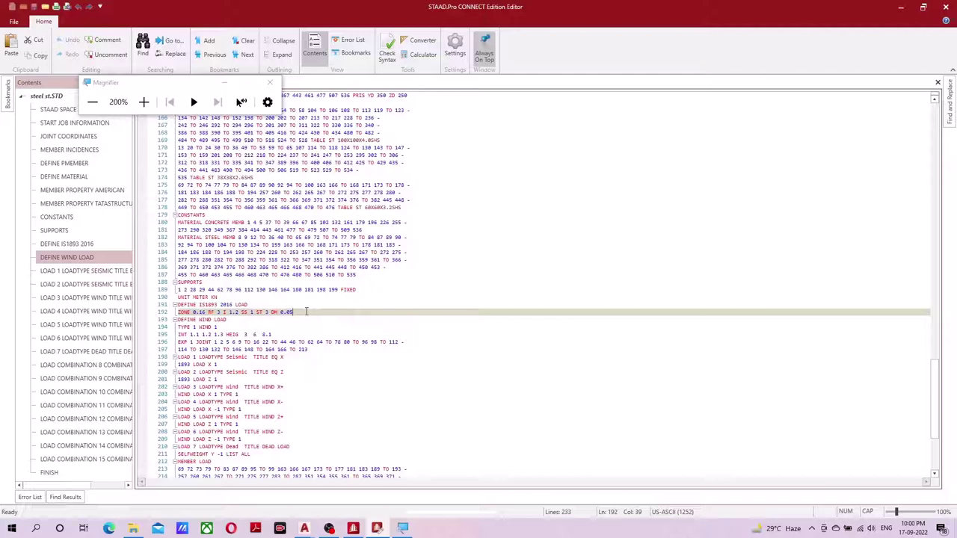
# - Insert an empty line 193 after the ZONE 0.16 line and bookmark it
pyautogui.press('Return')
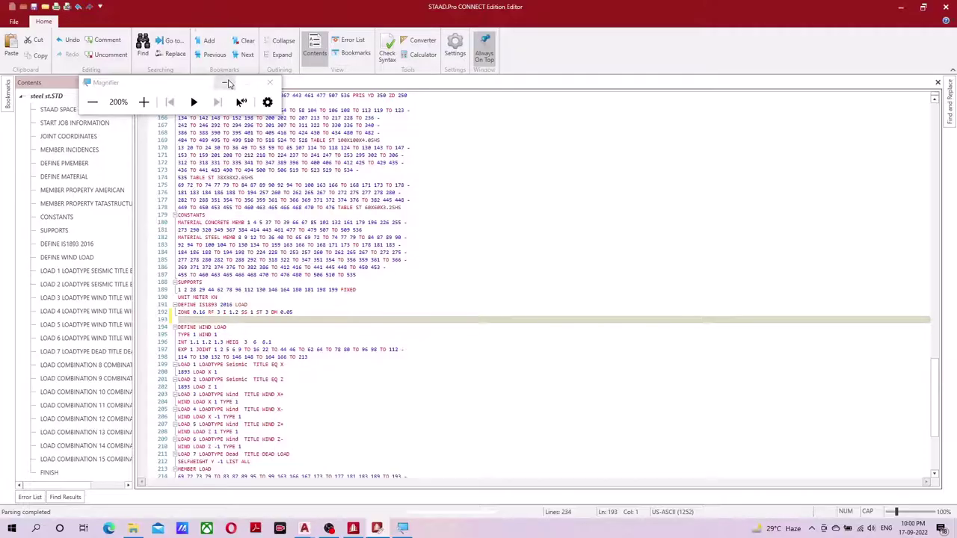
pyautogui.click(270, 83)
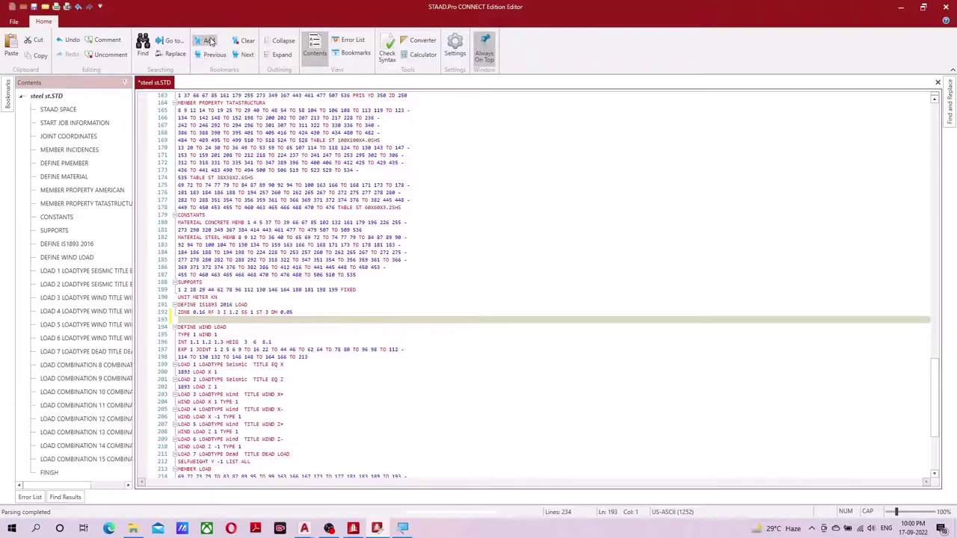
pyautogui.click(208, 43)
# - Scroll down to the DEAD LOAD case and select its definition lines up to line 216
pyautogui.scroll(-6, 228, 343)
pyautogui.scroll(2, 217, 347)
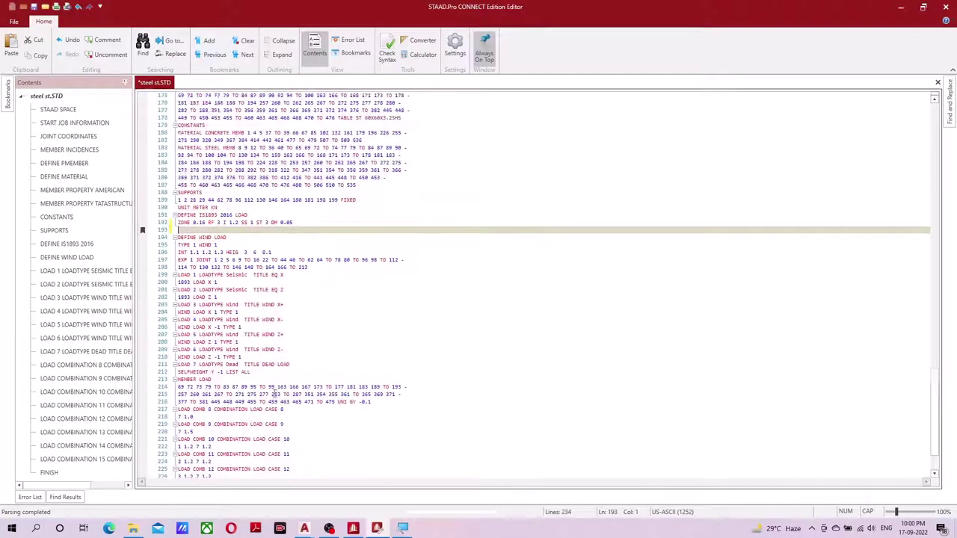
pyautogui.scroll(6, 202, 352)
pyautogui.scroll(-4, 200, 354)
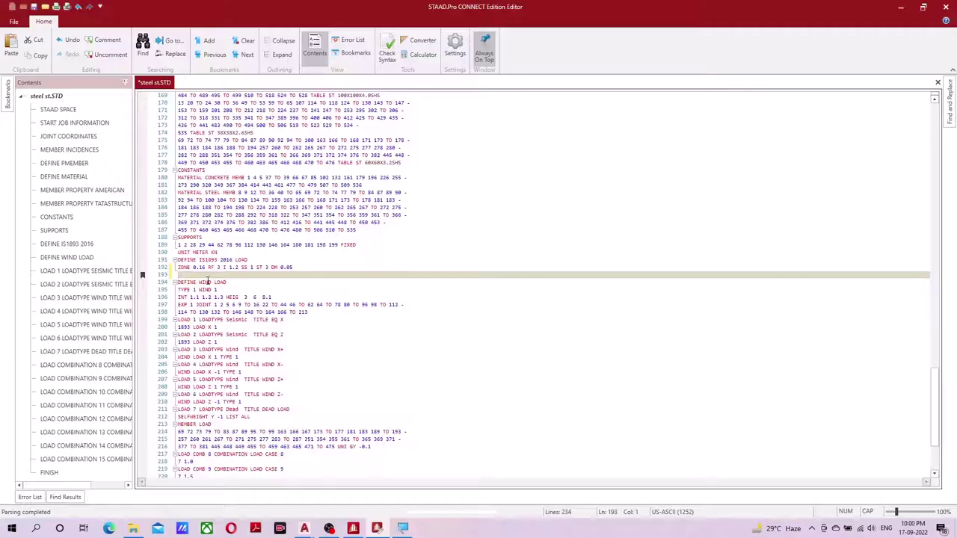
pyautogui.scroll(-1, 209, 281)
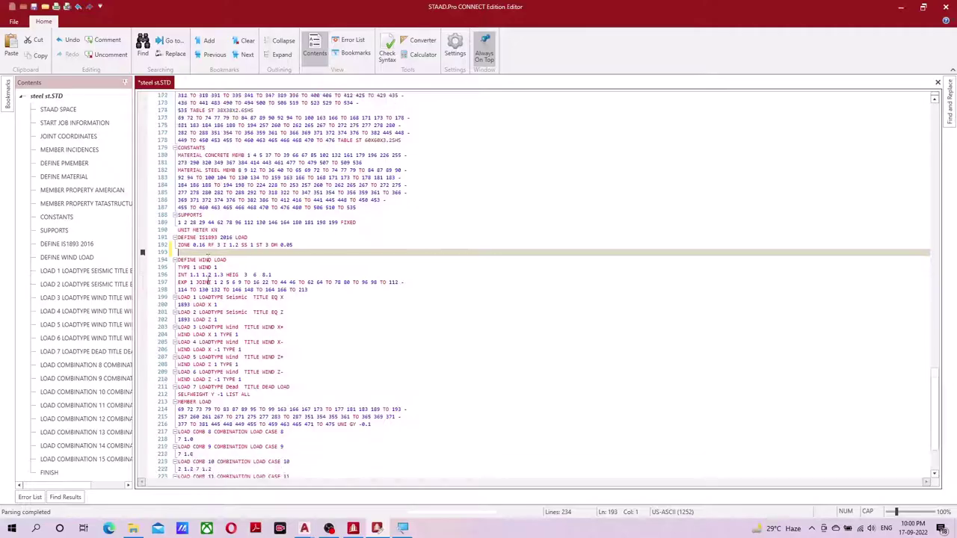
pyautogui.scroll(-2, 209, 281)
pyautogui.scroll(-1, 208, 281)
pyautogui.scroll(-1, 209, 281)
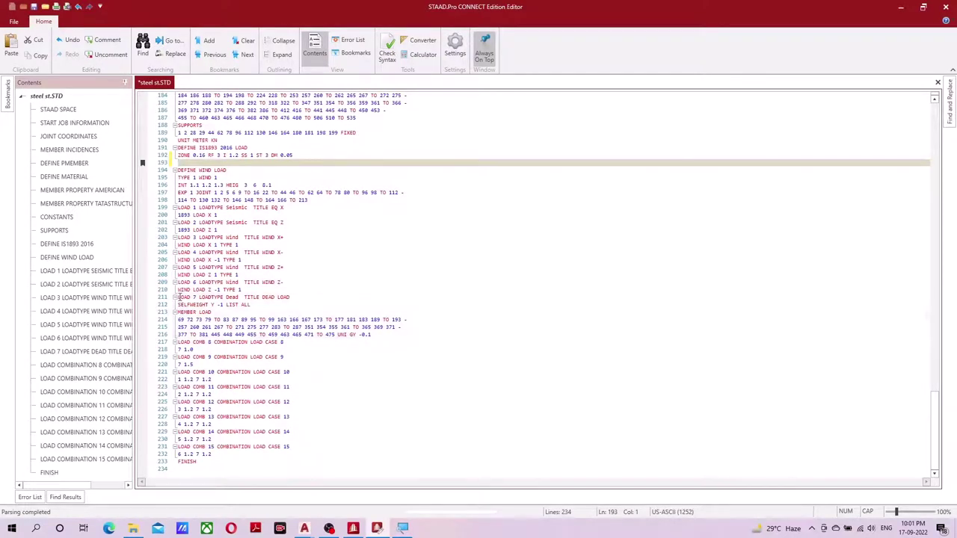
pyautogui.moveTo(179, 298); pyautogui.dragTo(296, 345)
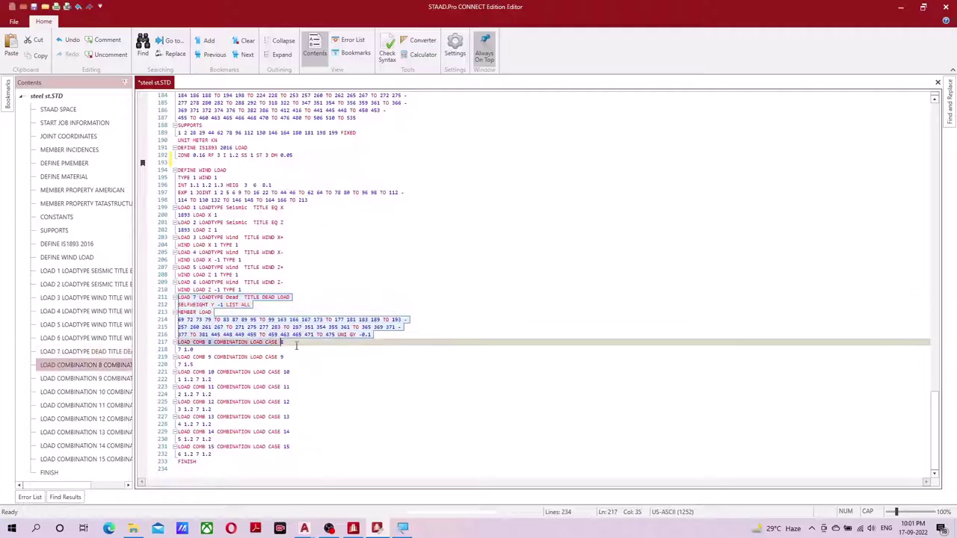
pyautogui.moveTo(296, 345); pyautogui.dragTo(424, 335)
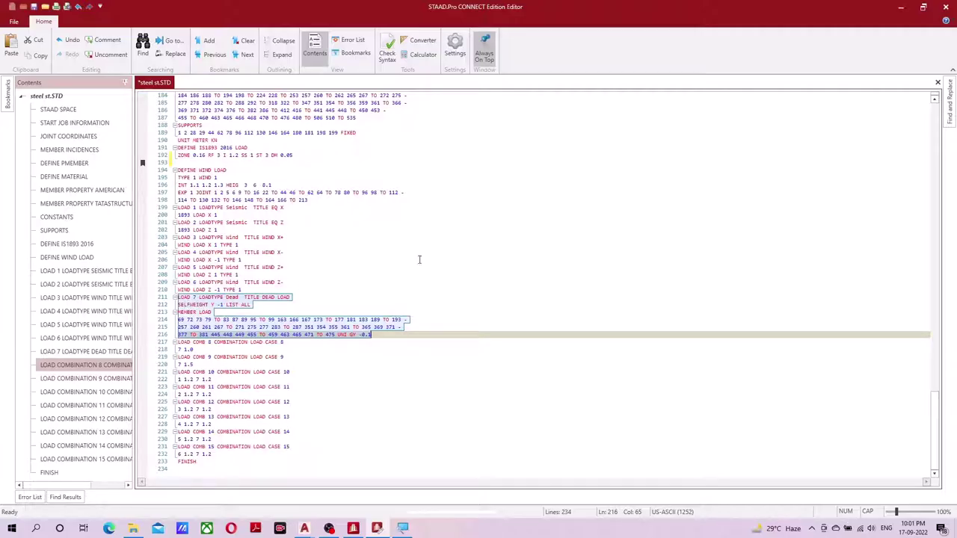
pyautogui.click(332, 245)
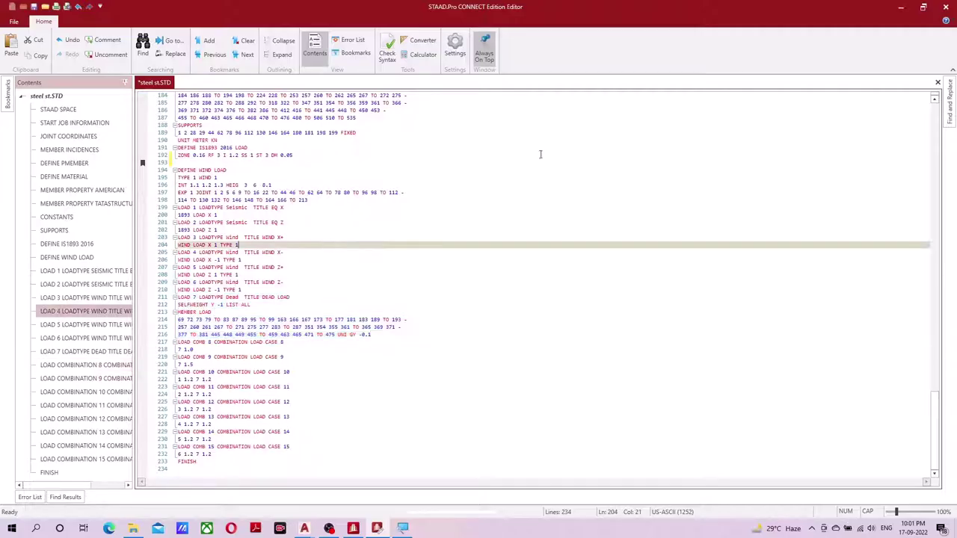
pyautogui.click(900, 6)
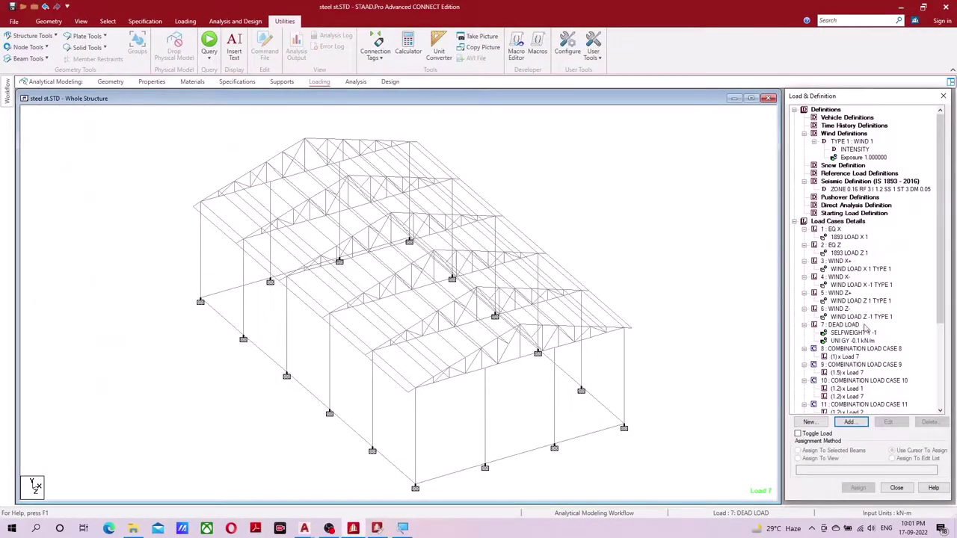
pyautogui.click(837, 326)
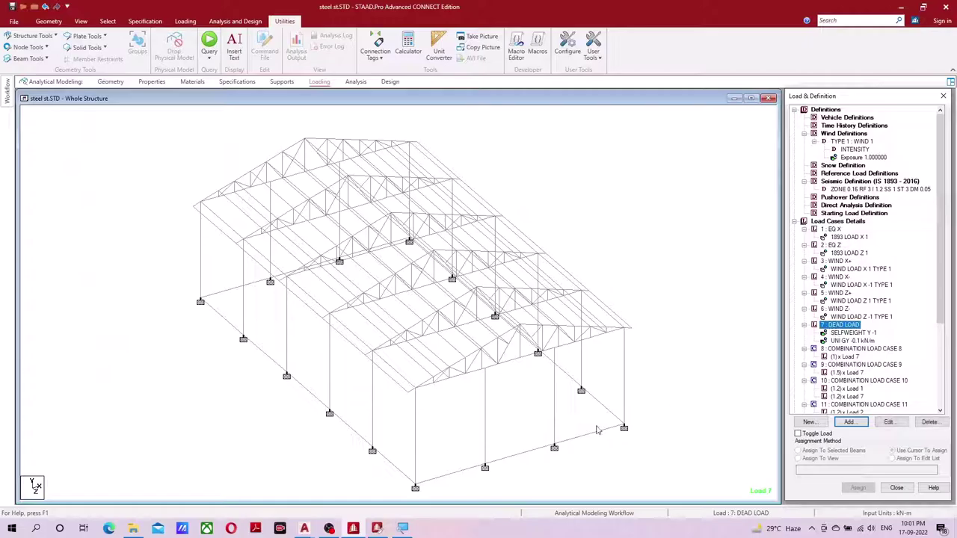
pyautogui.click(377, 528)
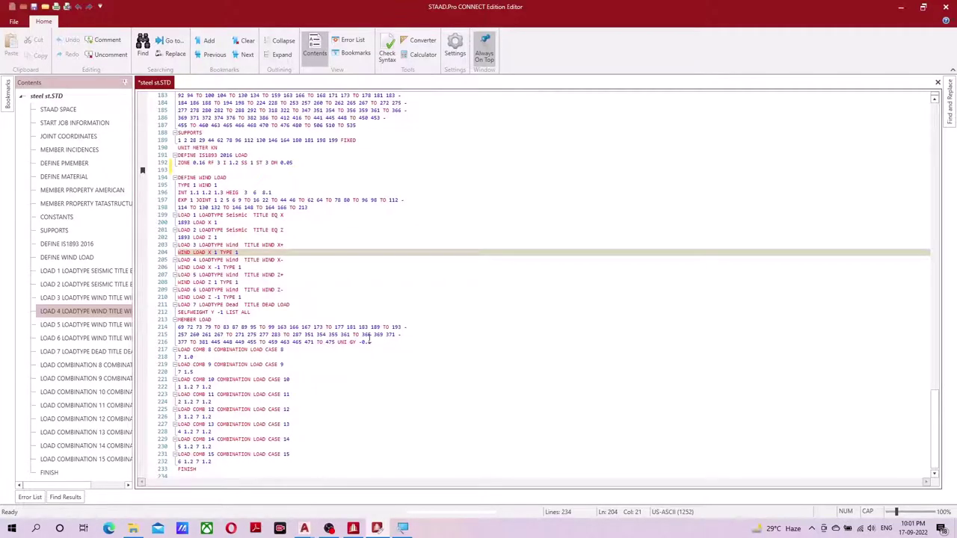
pyautogui.click(193, 305)
pyautogui.moveTo(180, 305); pyautogui.dragTo(371, 342)
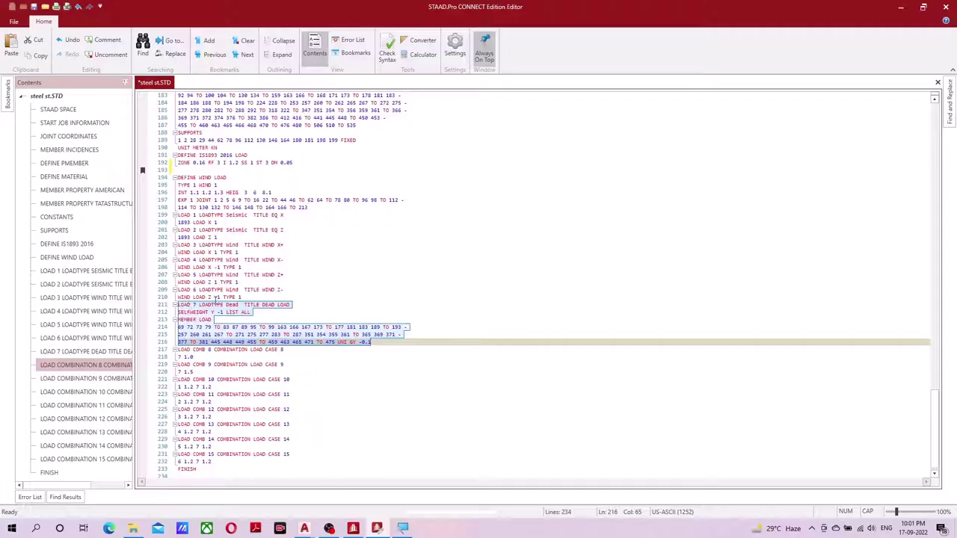
# - Copy the SELFWEIGHT Y -1 and UNI GY -0.1 member load lines onto empty line 193
pyautogui.click(216, 313)
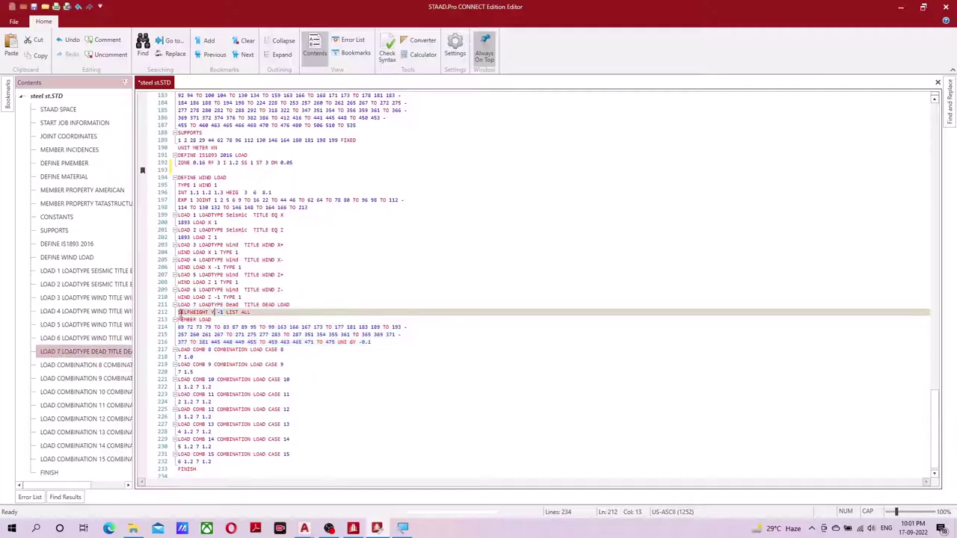
pyautogui.moveTo(179, 313)
pyautogui.mouseDown()
pyautogui.moveTo(251, 342)
pyautogui.moveTo(380, 341)
pyautogui.mouseUp()
pyautogui.hotkey('ctrl', 'c')
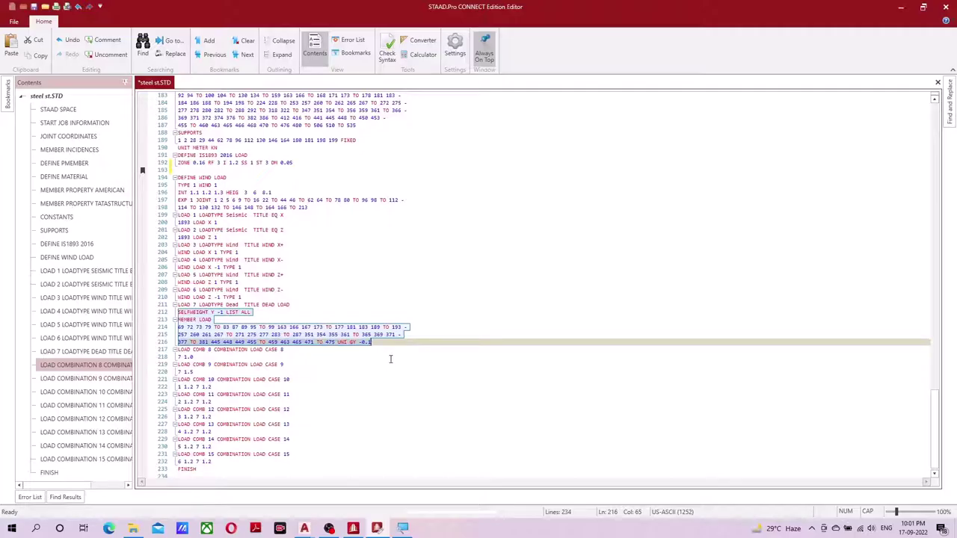
pyautogui.scroll(4, 237, 304)
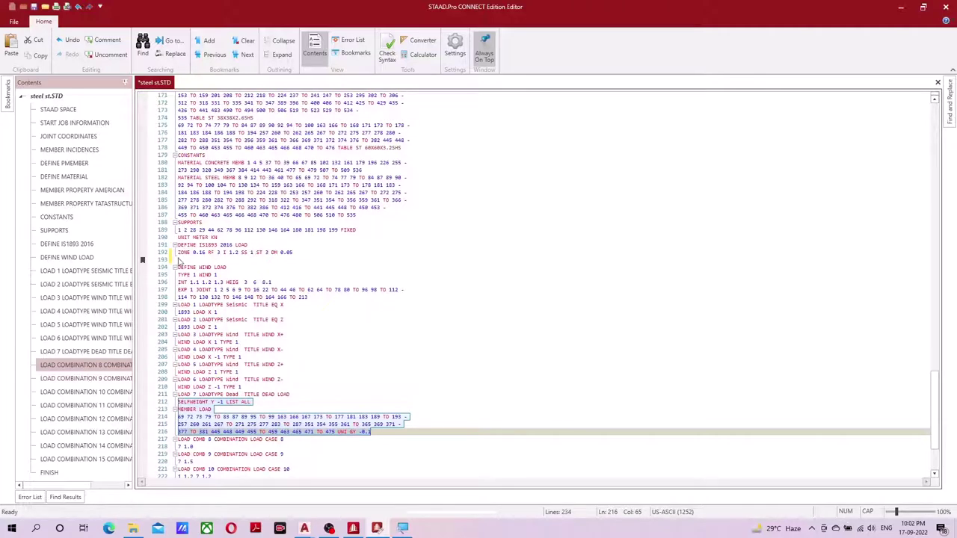
pyautogui.click(179, 259)
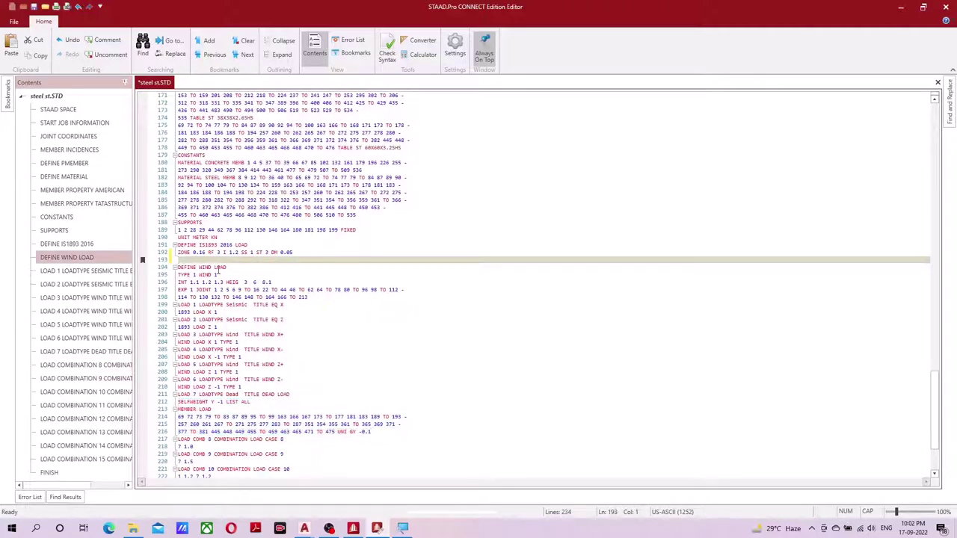
pyautogui.hotkey('ctrl', 'v')
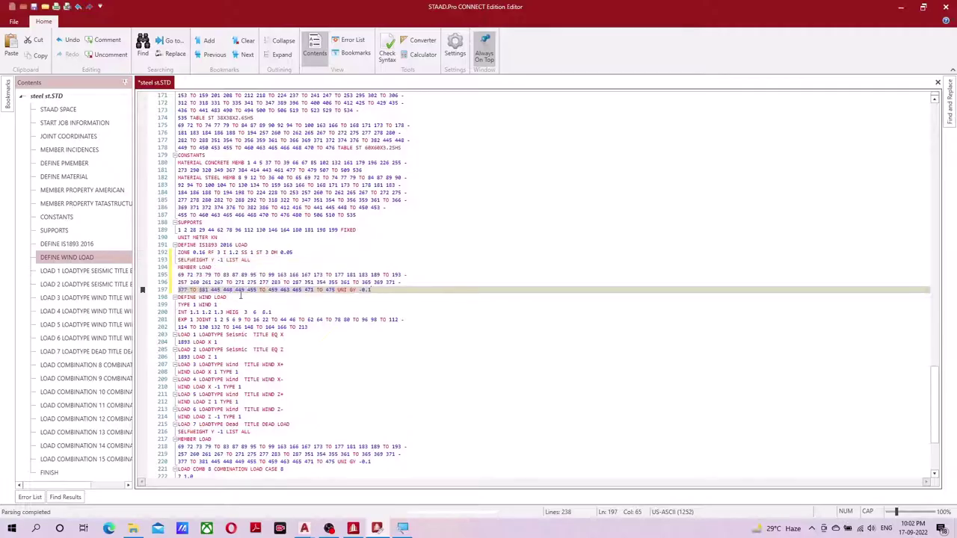
# - Change the pasted self-weight line to SELFWEIGHT 1 LIST ALL by removing 'Y -'
pyautogui.scroll(2, 388, 359)
pyautogui.moveTo(375, 335); pyautogui.dragTo(161, 305)
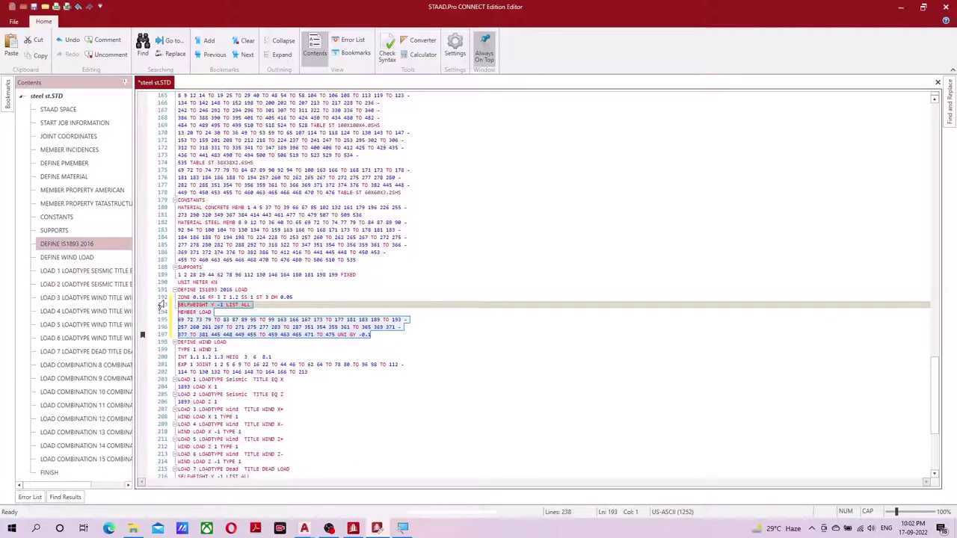
pyautogui.scroll(-6, 238, 359)
pyautogui.scroll(-1, 238, 359)
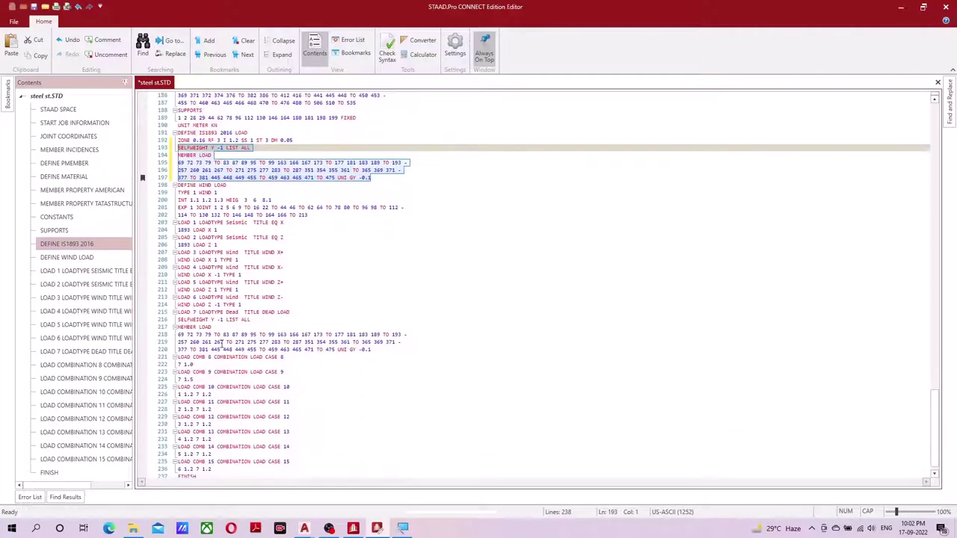
pyautogui.scroll(3, 228, 329)
pyautogui.scroll(2, 249, 278)
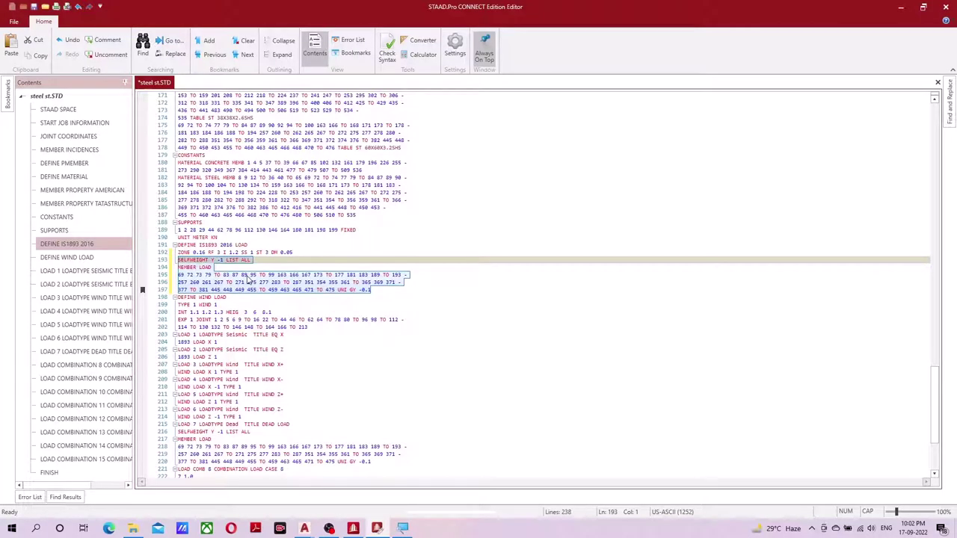
pyautogui.click(257, 276)
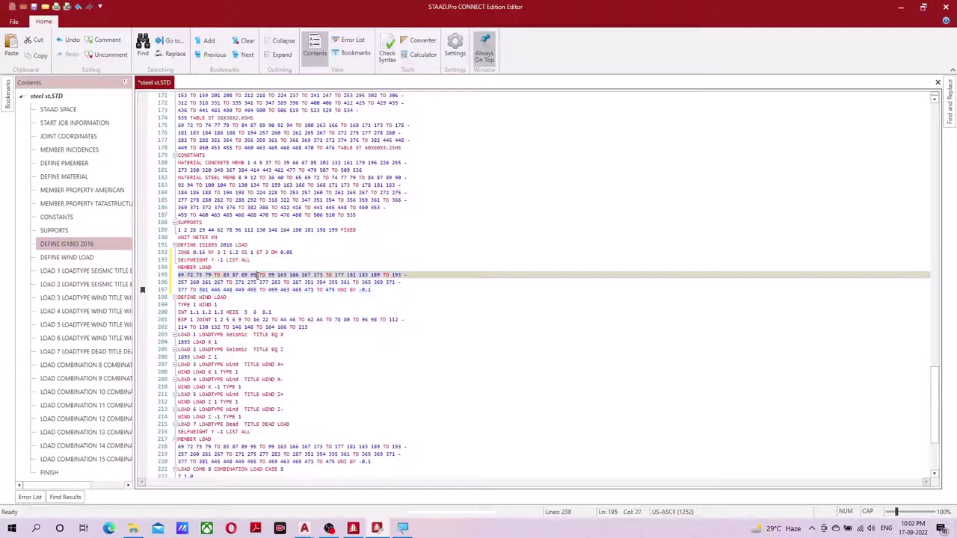
pyautogui.click(220, 260)
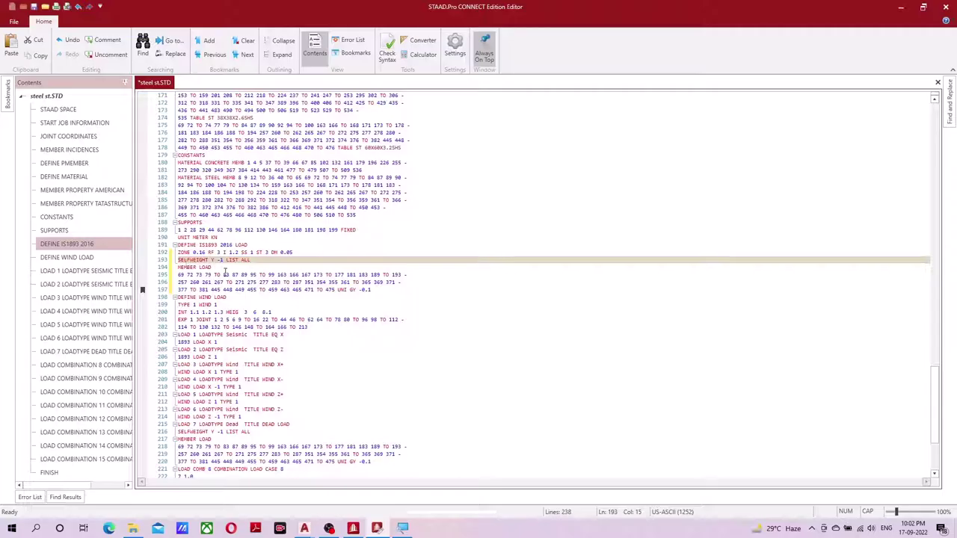
pyautogui.press('BackSpace')
pyautogui.press('BackSpace')
pyautogui.press('BackSpace')
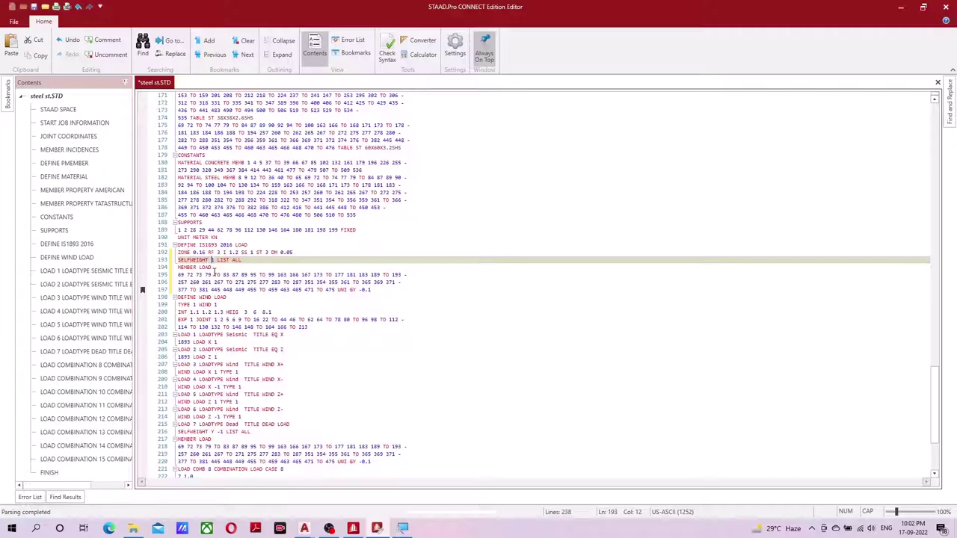
# - Change MEMBER LOAD to MEMBER WEIGHT UNI 0.1, then save and close the editor
pyautogui.click(200, 268)
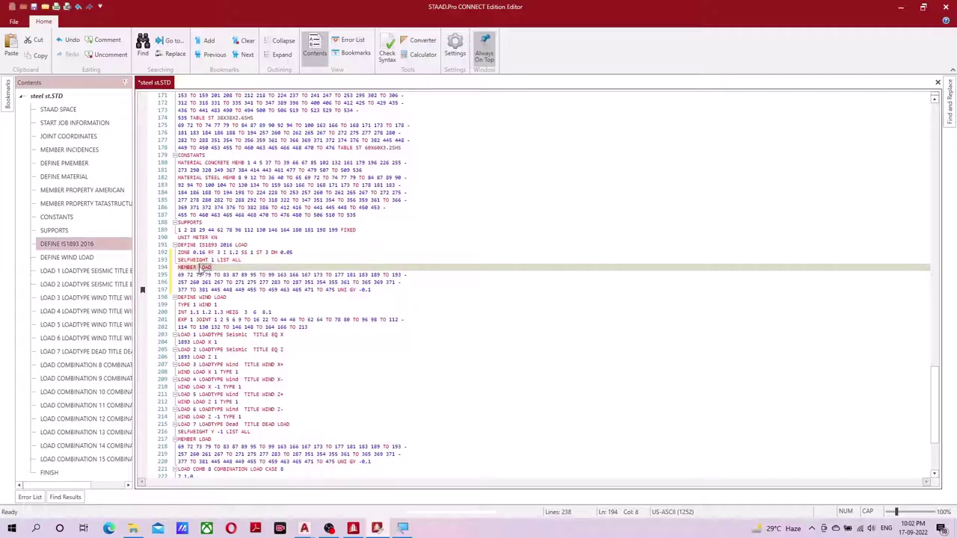
pyautogui.write('WE')
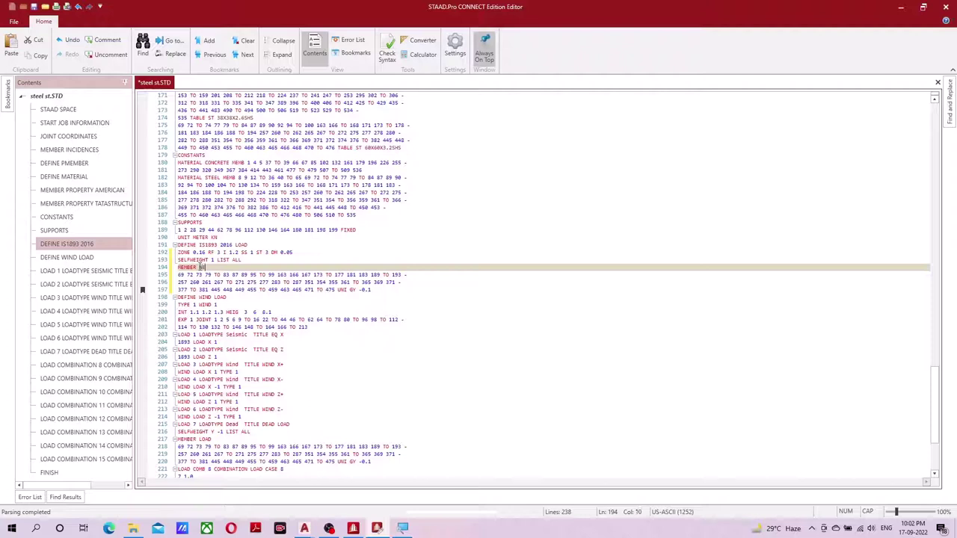
pyautogui.write('IGHT')
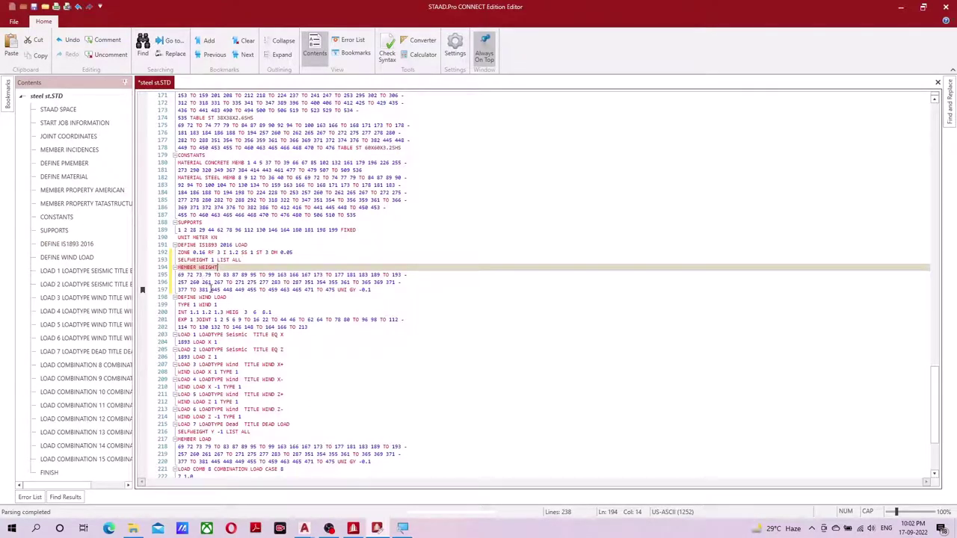
pyautogui.click(339, 290)
pyautogui.moveTo(340, 290); pyautogui.dragTo(371, 290)
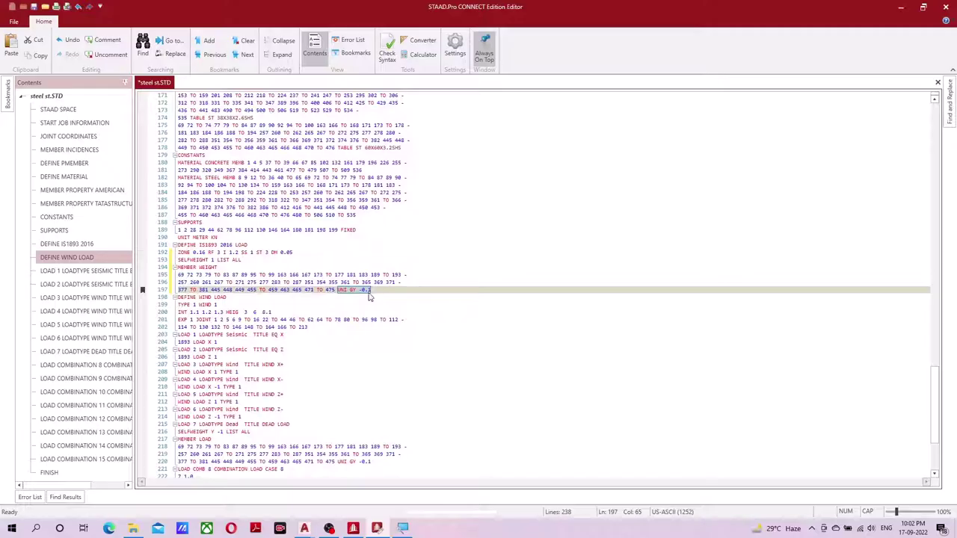
pyautogui.click(362, 292)
pyautogui.press('BackSpace')
pyautogui.press('BackSpace')
pyautogui.press('BackSpace')
pyautogui.press('BackSpace')
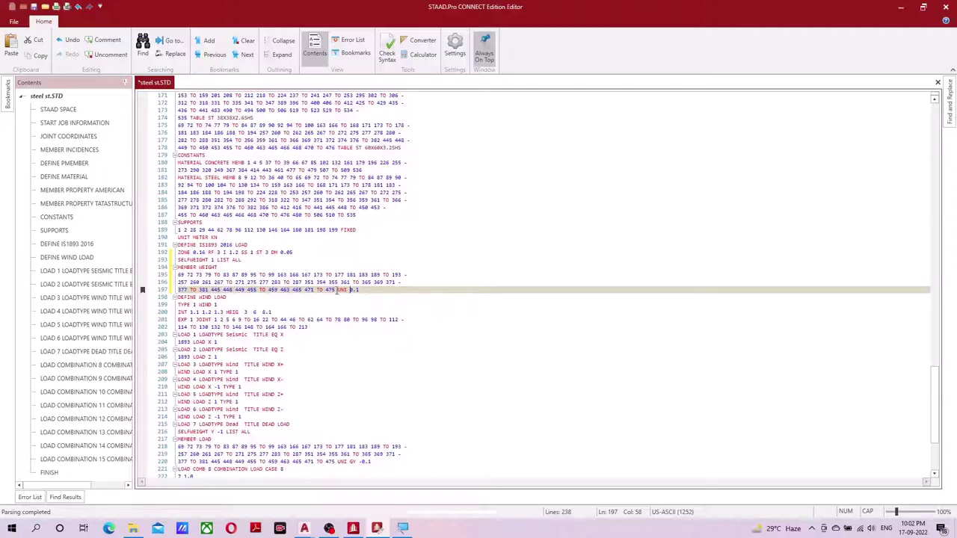
pyautogui.moveTo(336, 290); pyautogui.dragTo(361, 290)
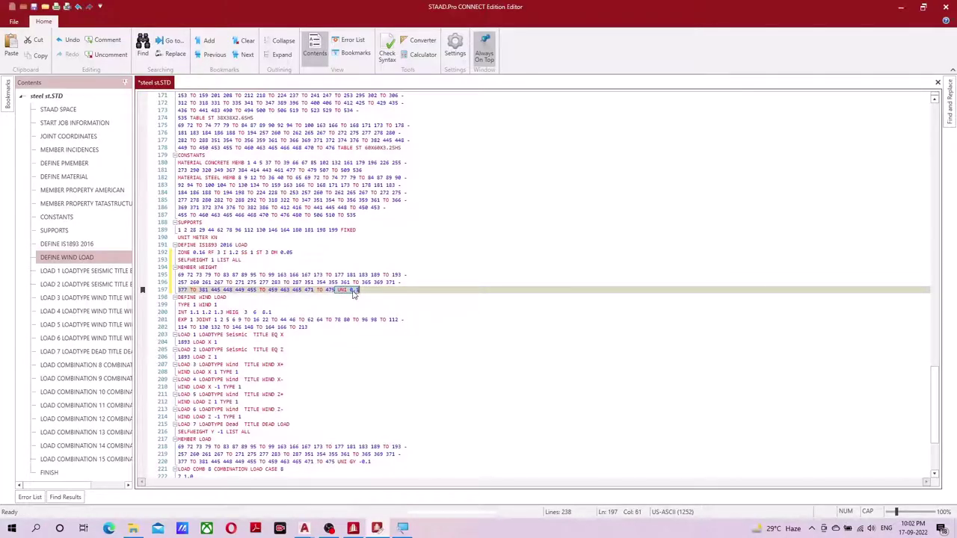
pyautogui.click(351, 290)
pyautogui.moveTo(365, 290); pyautogui.dragTo(169, 267)
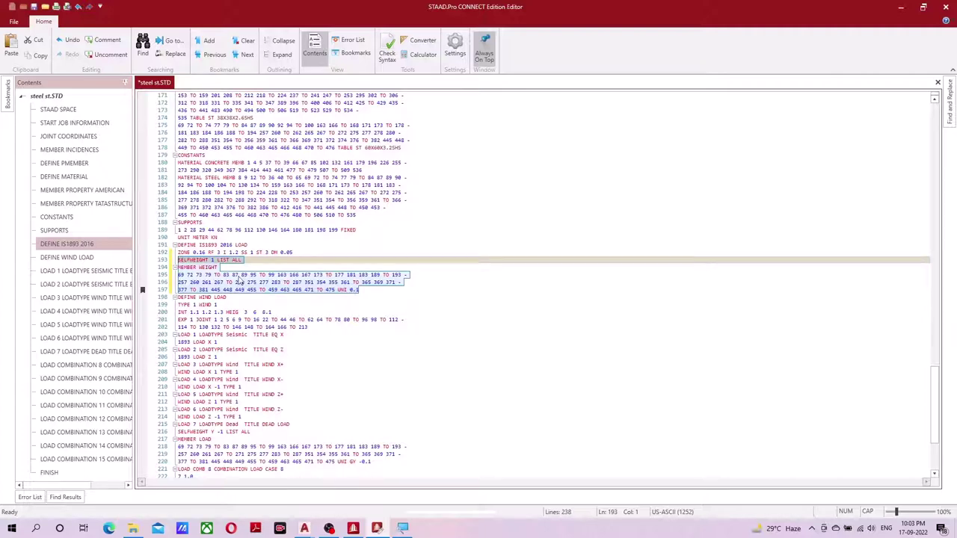
pyautogui.click(35, 6)
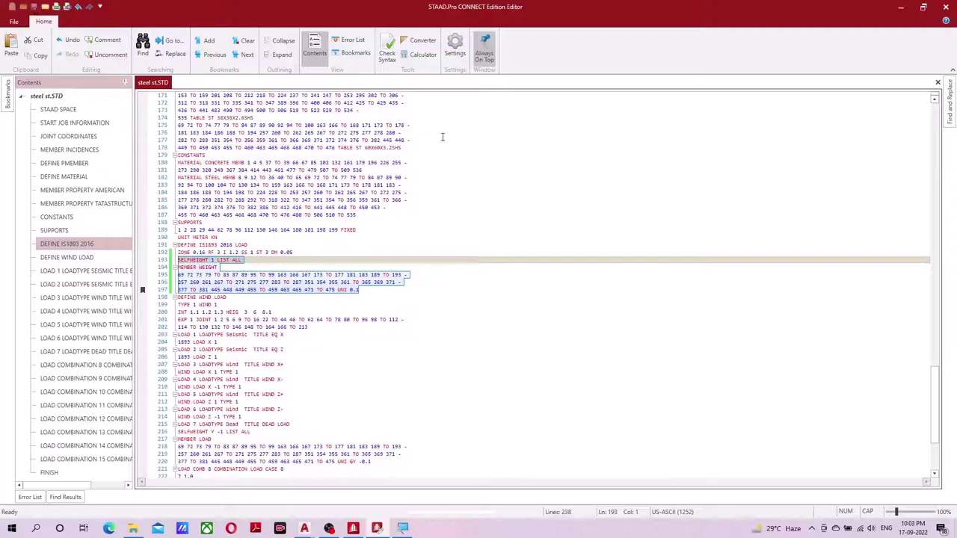
pyautogui.click(945, 6)
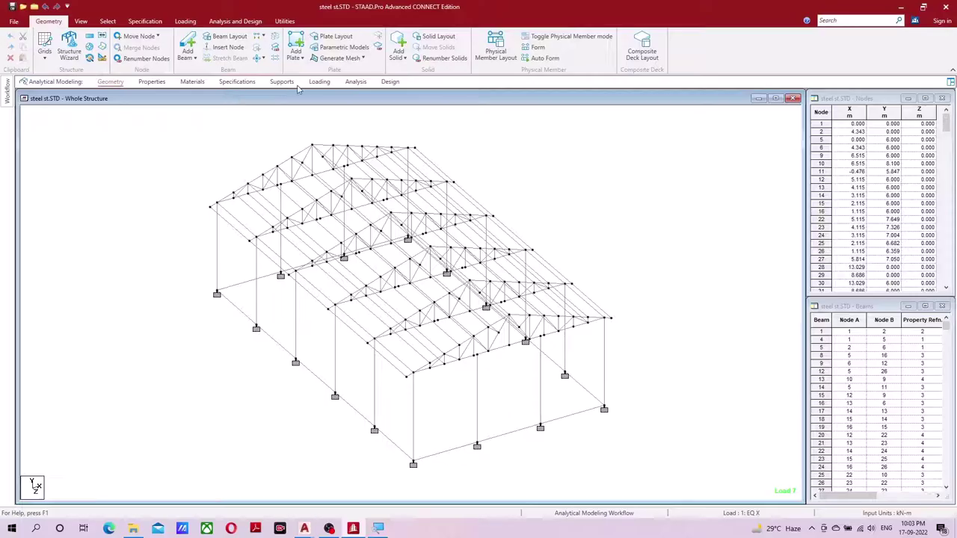
# - Add a PERFORM ANALYSIS command with No Print before FINISH
pyautogui.click(320, 81)
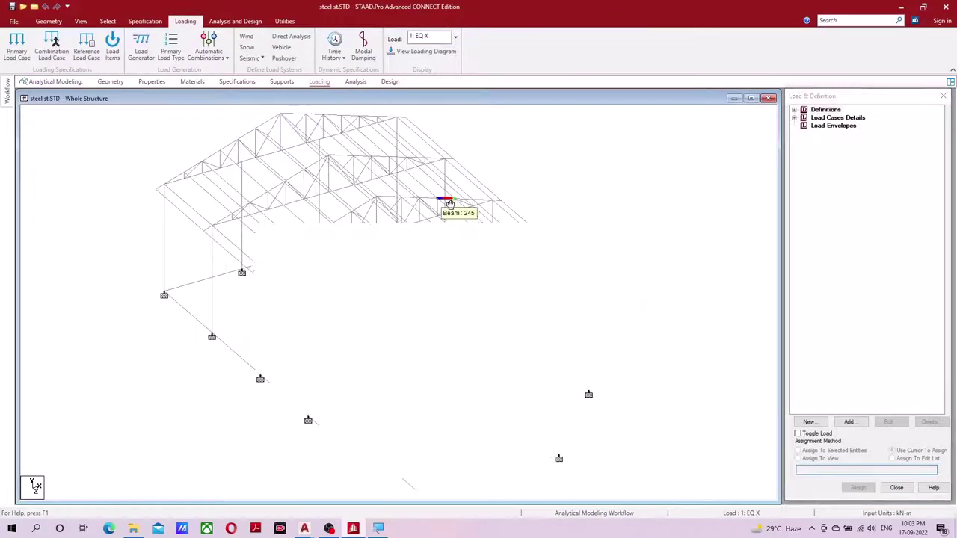
pyautogui.click(241, 22)
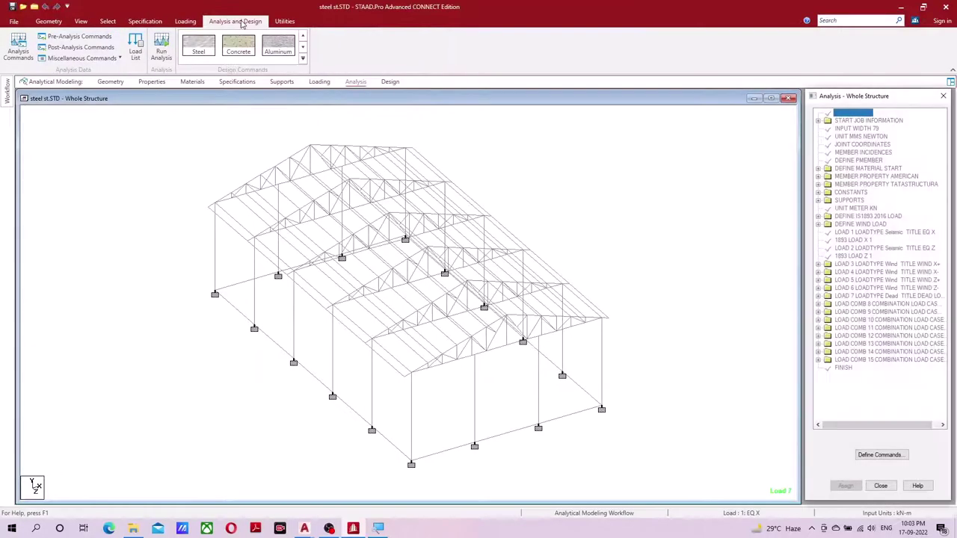
pyautogui.click(16, 47)
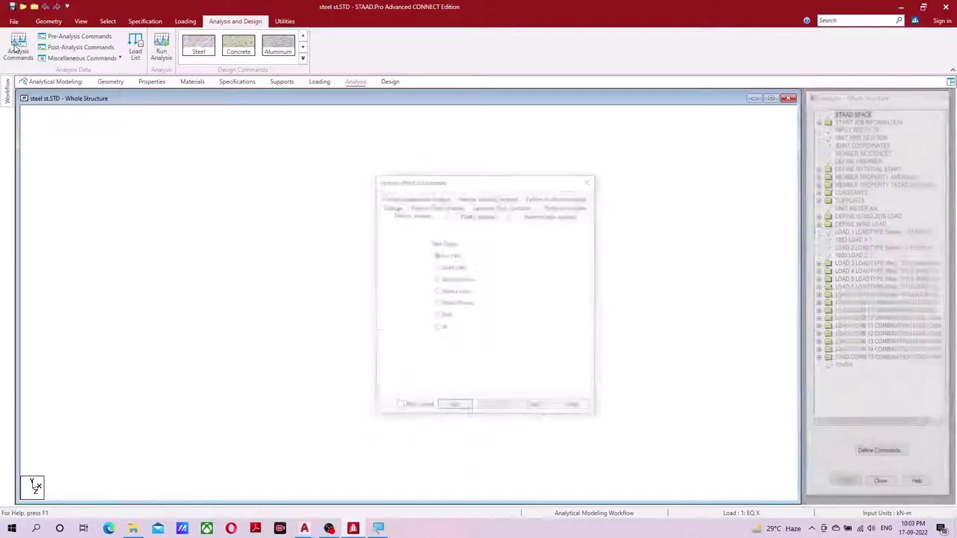
pyautogui.click(455, 408)
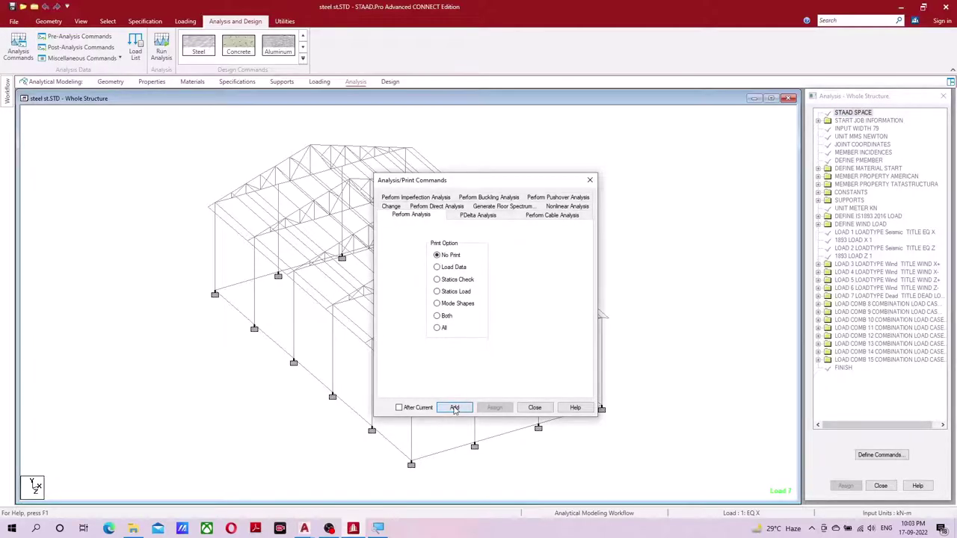
pyautogui.click(534, 409)
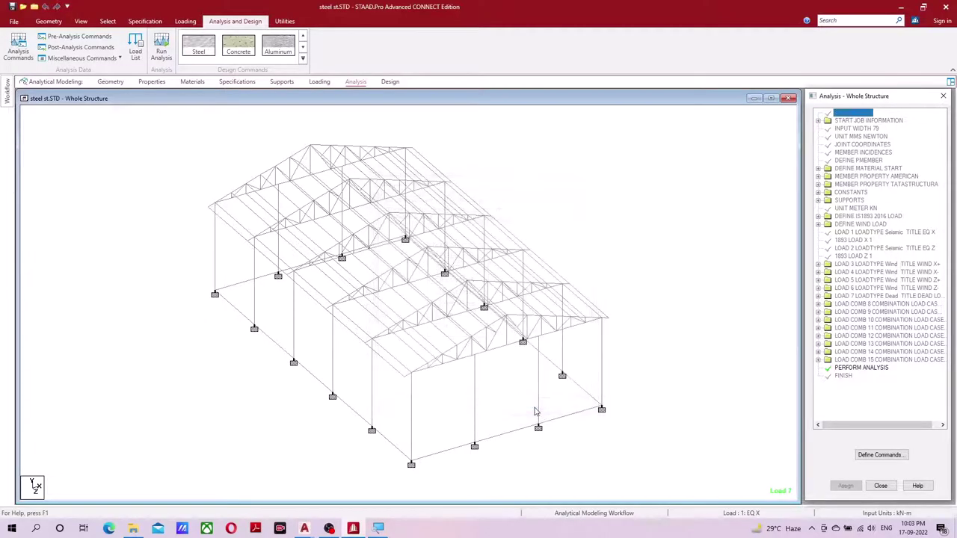
# - Add a LOAD LIST of all load cases and a PRINT SUPPORT REACTION command
pyautogui.click(66, 47)
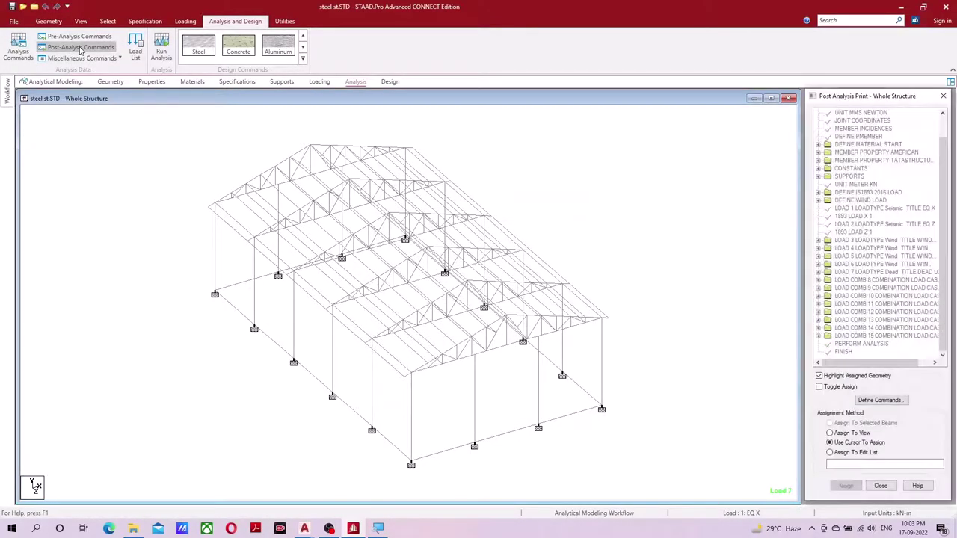
pyautogui.click(879, 401)
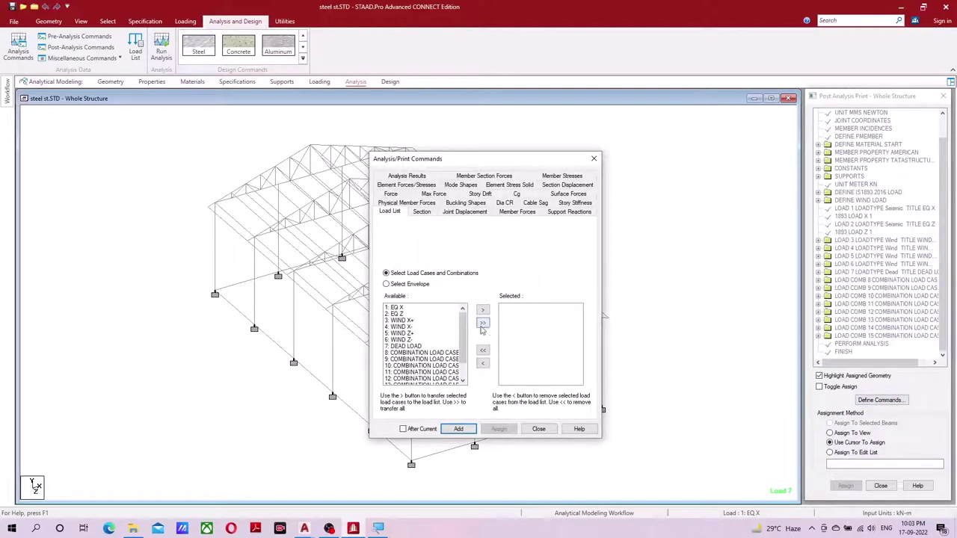
pyautogui.click(482, 324)
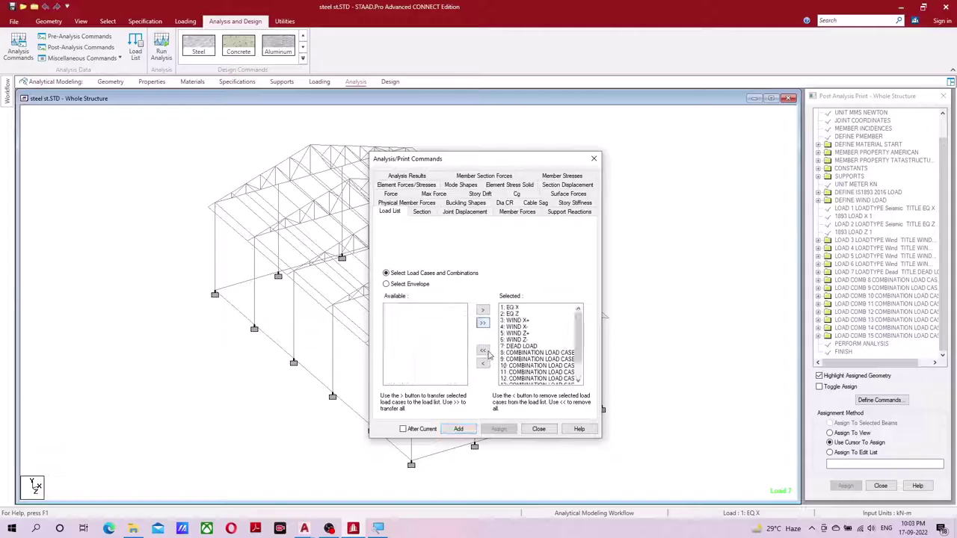
pyautogui.click(459, 430)
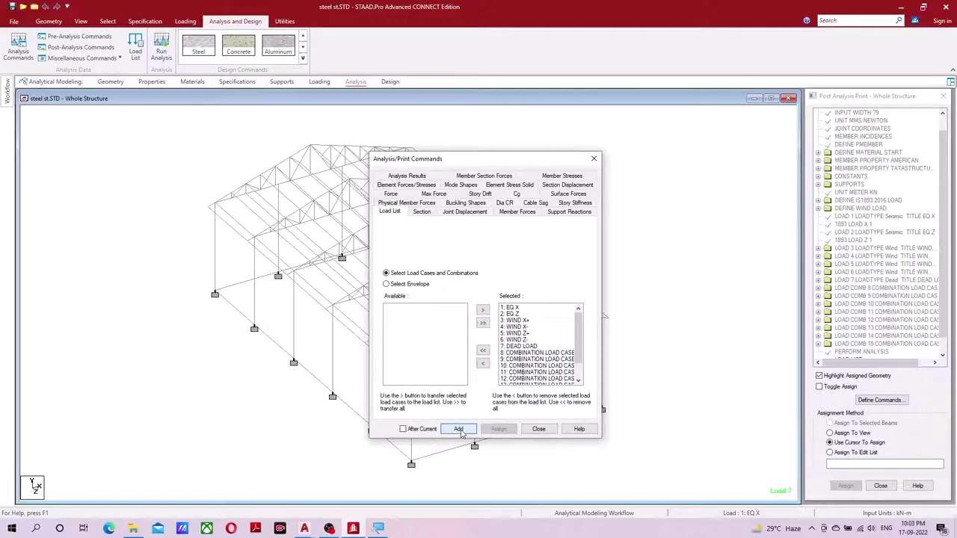
pyautogui.click(566, 214)
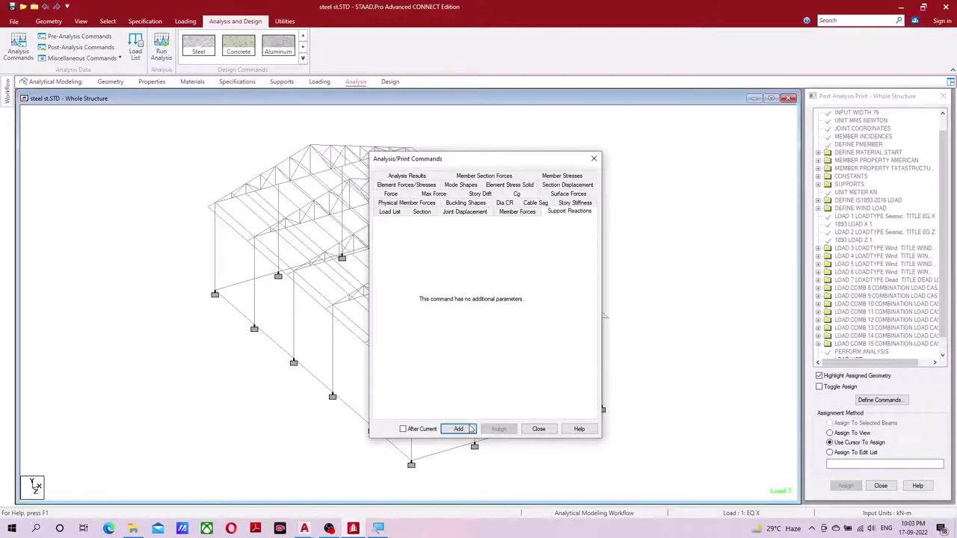
pyautogui.click(470, 428)
pyautogui.click(539, 428)
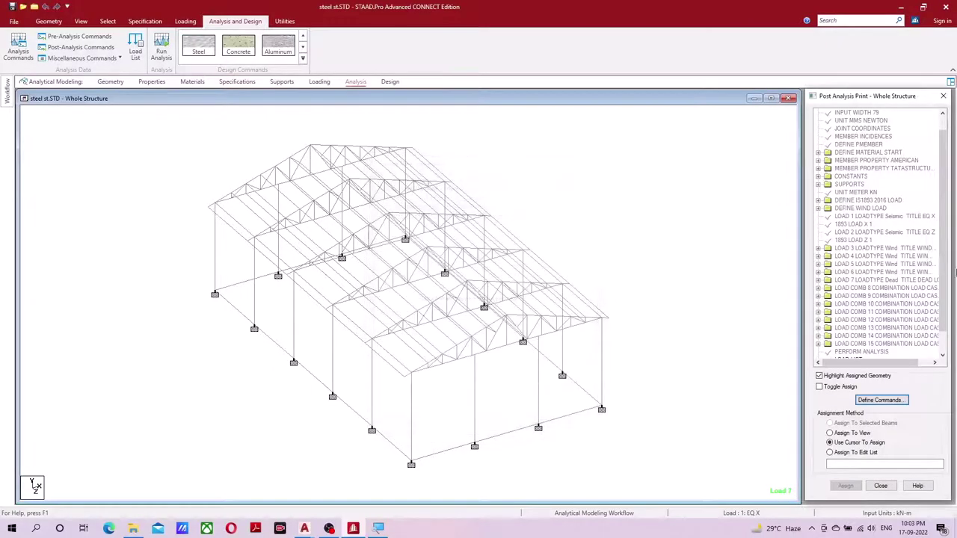
# - Assign PRINT SUPPORT REACTION to the whole structure in view
pyautogui.moveTo(943, 211); pyautogui.dragTo(942, 236)
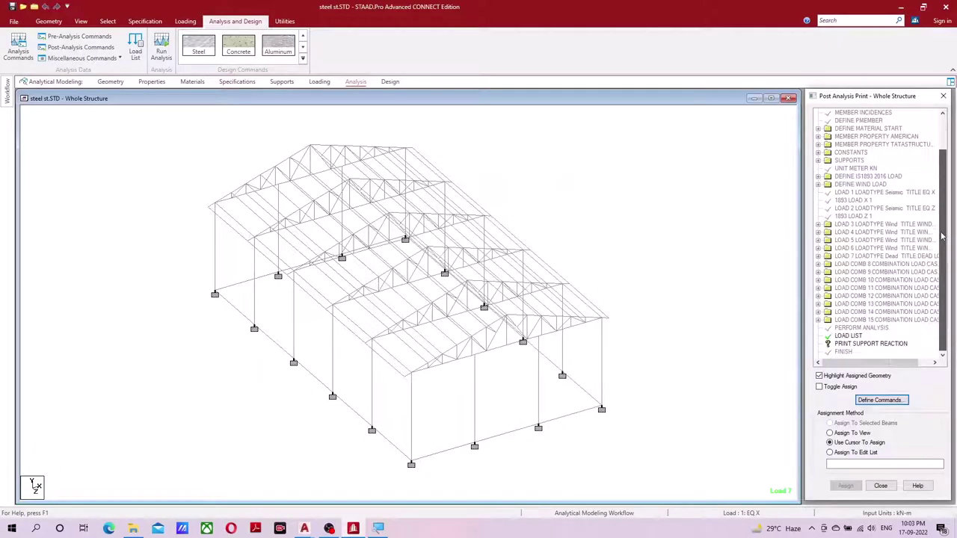
pyautogui.click(853, 344)
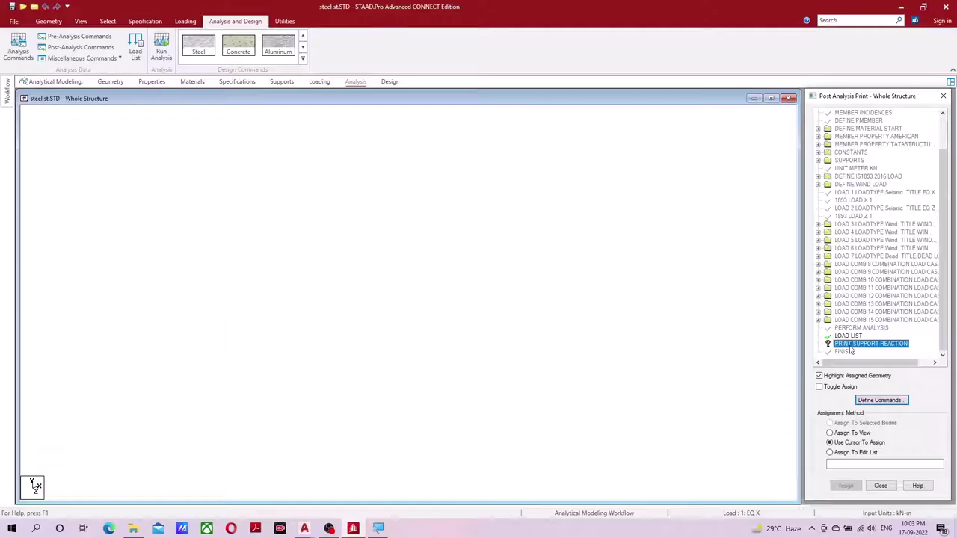
pyautogui.click(829, 433)
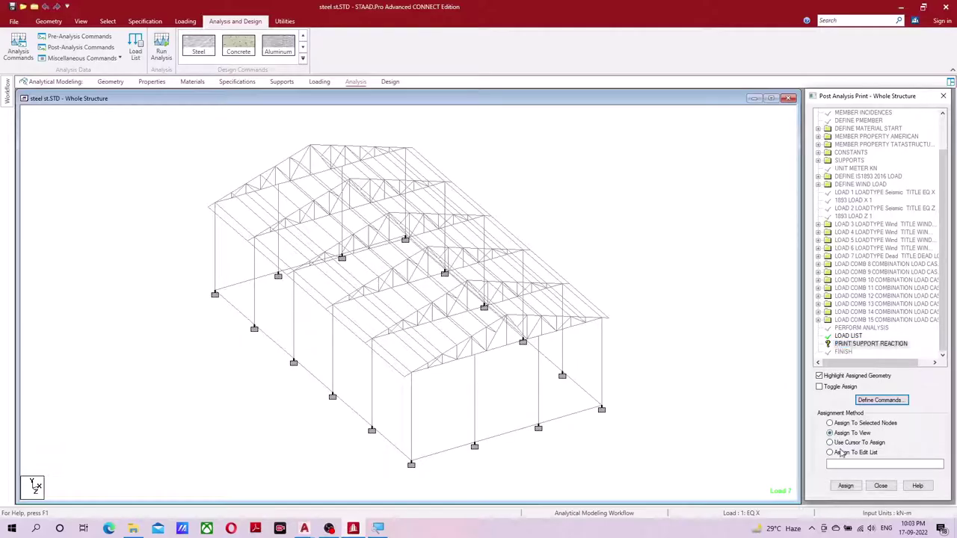
pyautogui.click(846, 486)
pyautogui.click(885, 323)
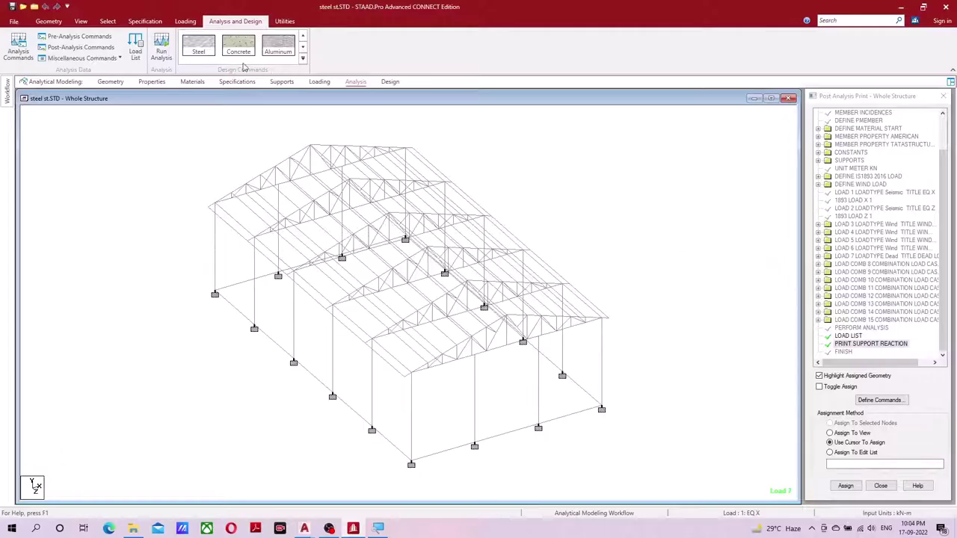
# - Save the model and run the analysis, finishing with 0 errors and staying in modeling mode
pyautogui.click(160, 57)
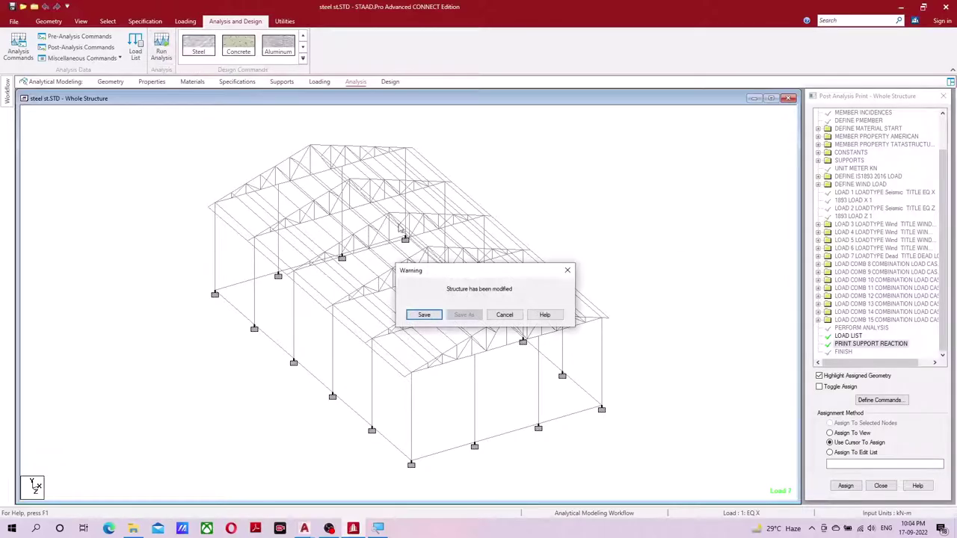
pyautogui.click(424, 317)
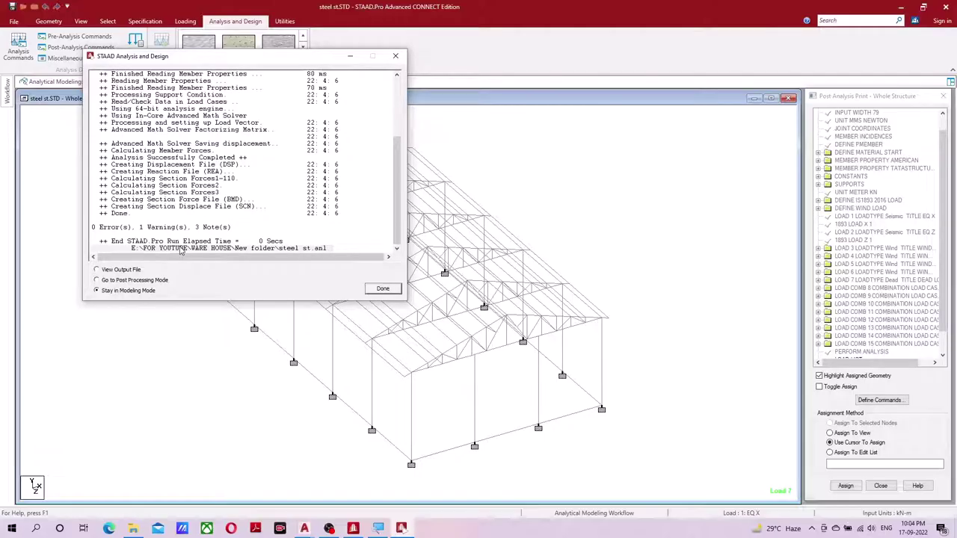
pyautogui.click(382, 288)
pyautogui.scroll(1, 575, 213)
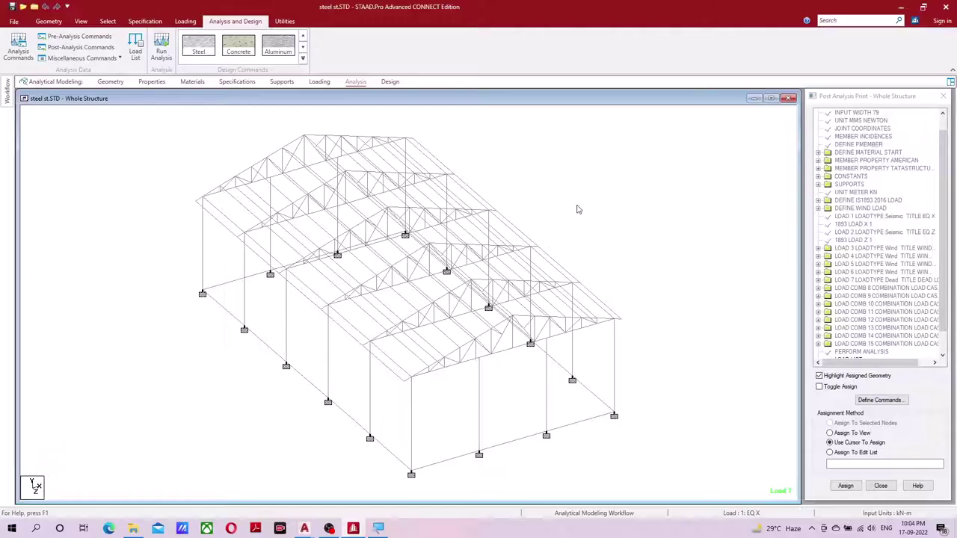
# - Review beam 485's Y-direction deflection and its shear and bending results about Y
pyautogui.doubleClick(503, 352)
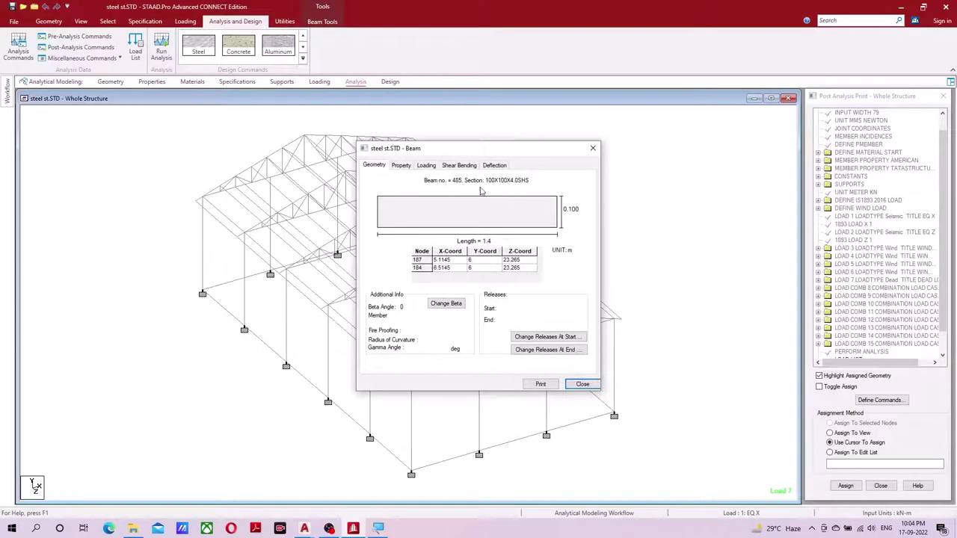
pyautogui.click(493, 166)
pyautogui.click(558, 339)
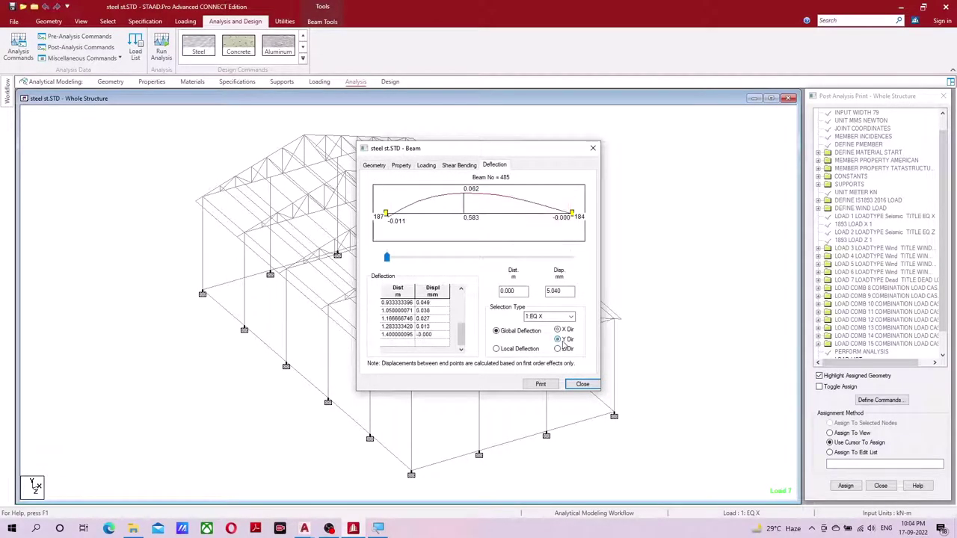
pyautogui.click(457, 166)
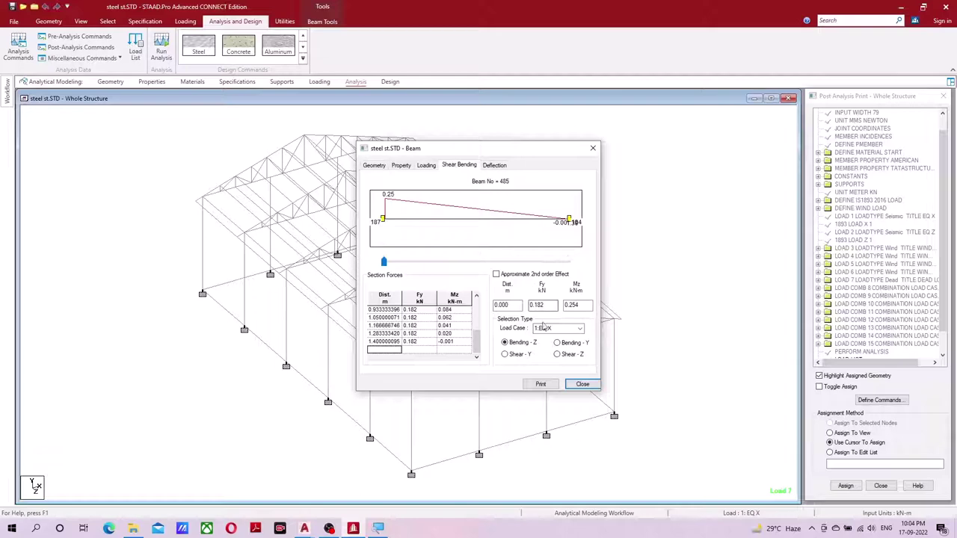
pyautogui.click(518, 356)
pyautogui.click(563, 349)
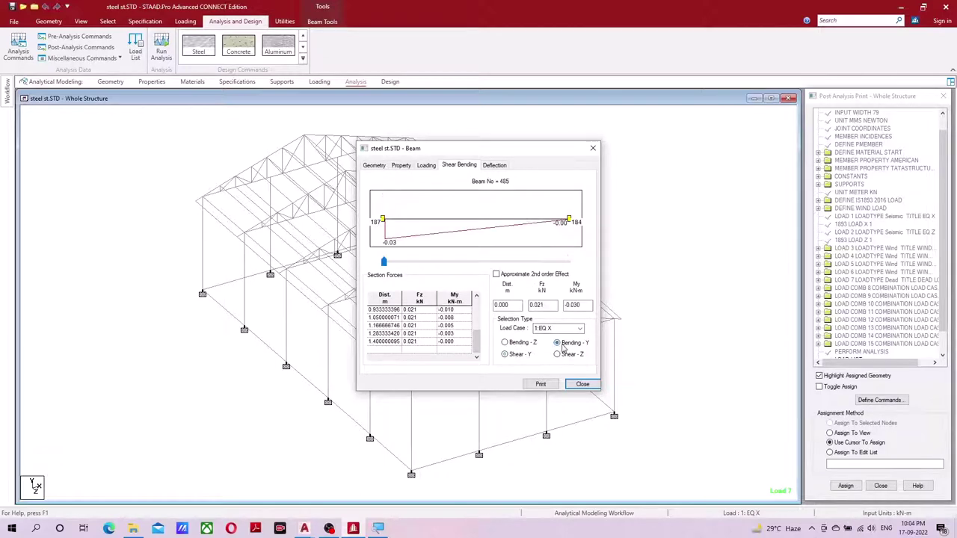
pyautogui.click(592, 148)
# - Review column 479's shear and bending results for 7:DEAD LOAD, then open Steel Design settings
pyautogui.click(479, 389)
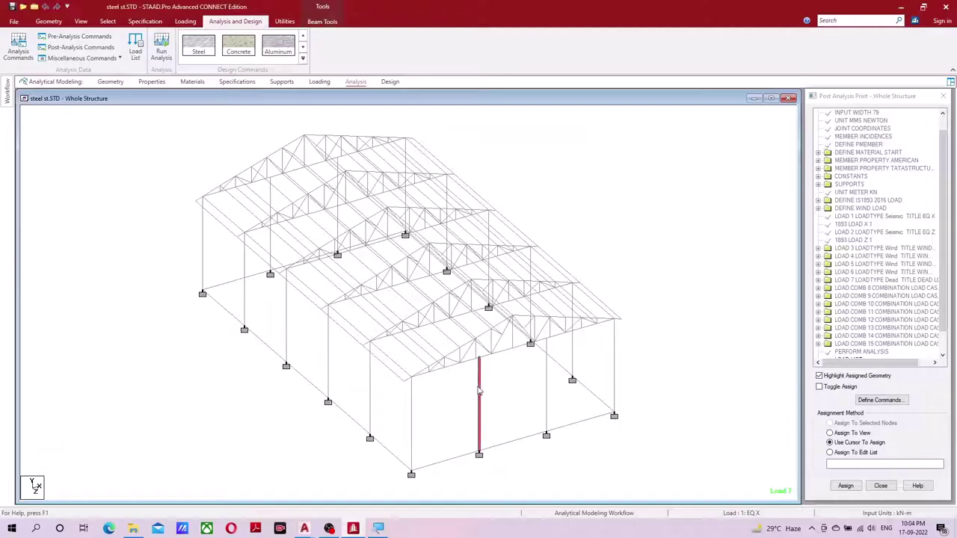
pyautogui.doubleClick(479, 389)
pyautogui.click(459, 165)
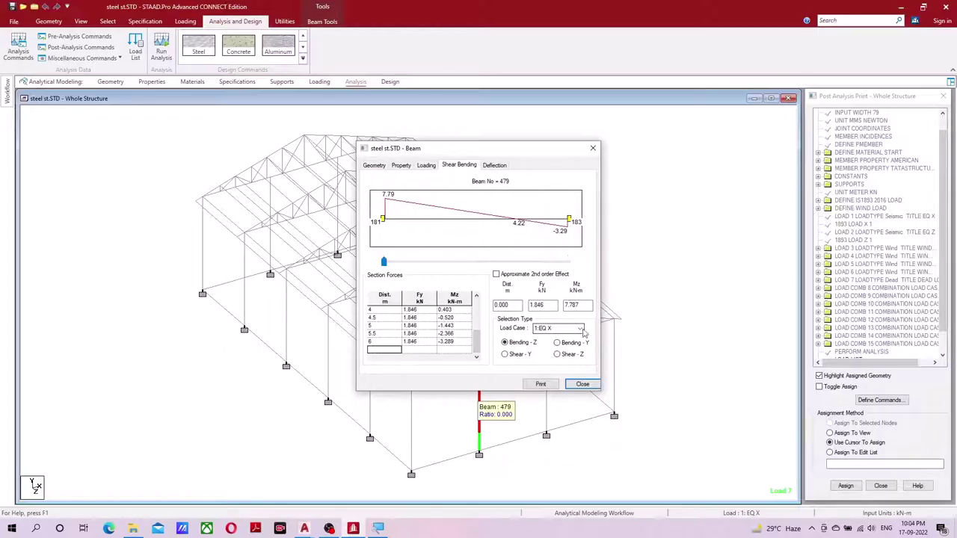
pyautogui.click(583, 329)
pyautogui.click(557, 381)
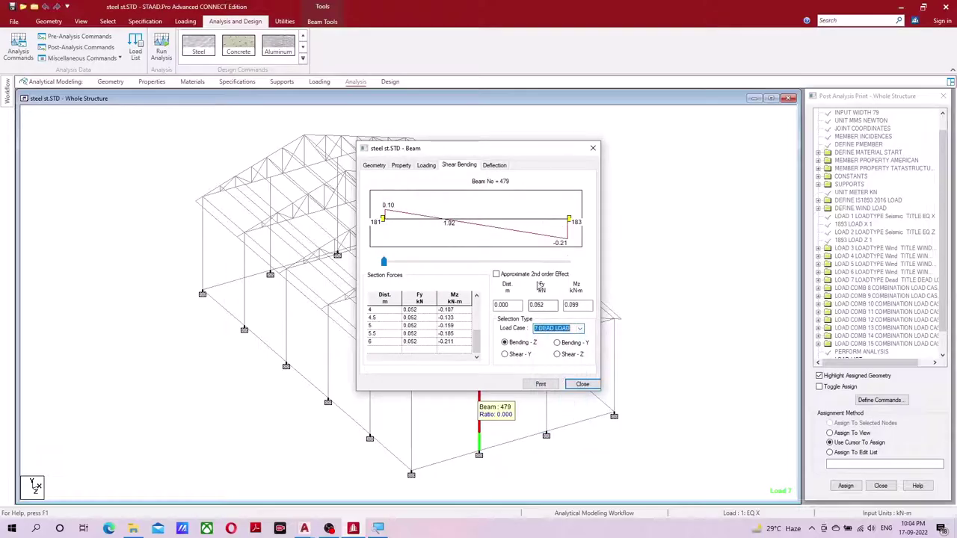
pyautogui.click(557, 343)
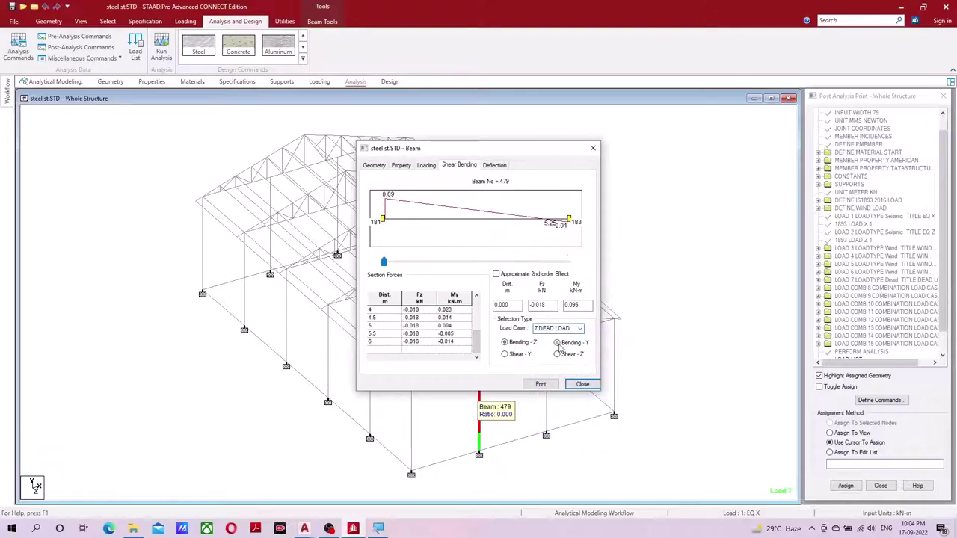
pyautogui.click(523, 356)
pyautogui.click(198, 46)
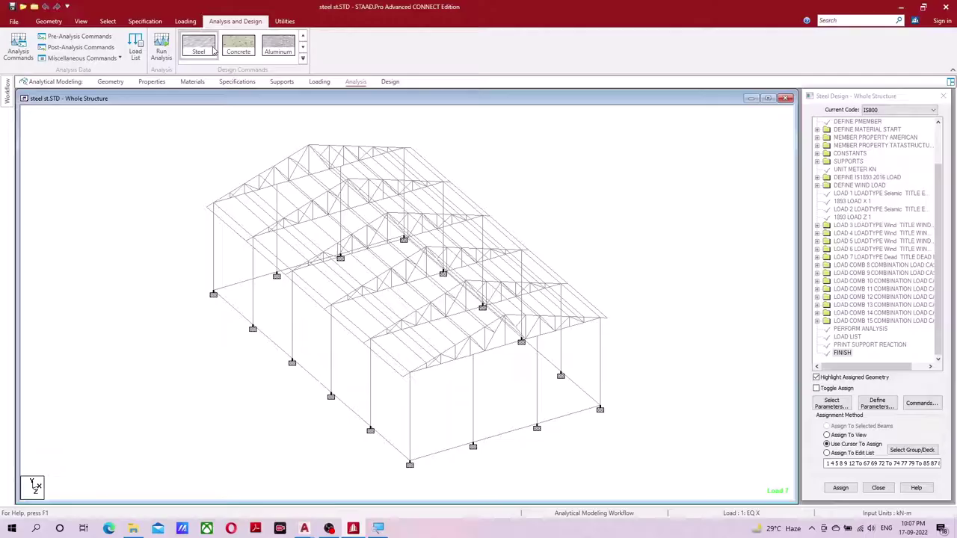
pyautogui.click(213, 50)
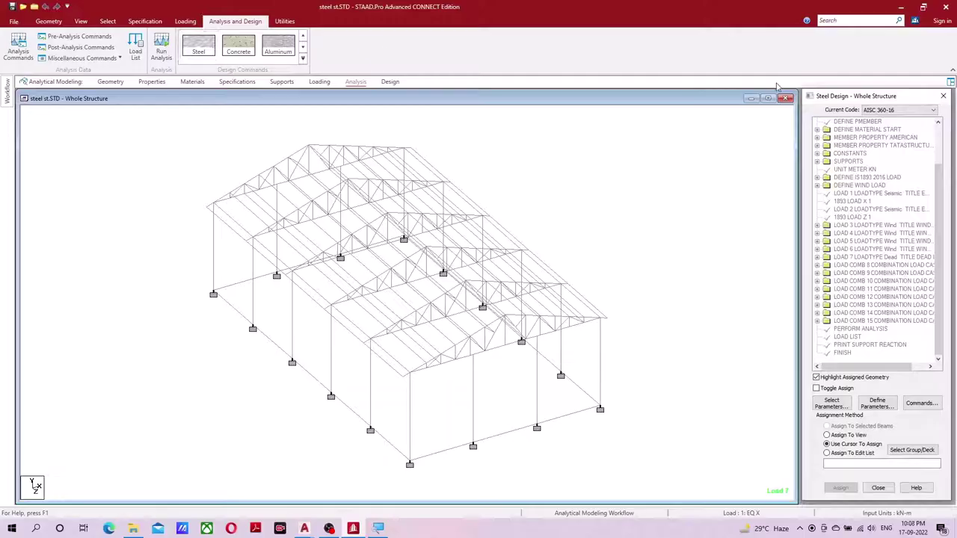
# - Change the steel design code from AISC 360-16 to IS800
pyautogui.click(902, 110)
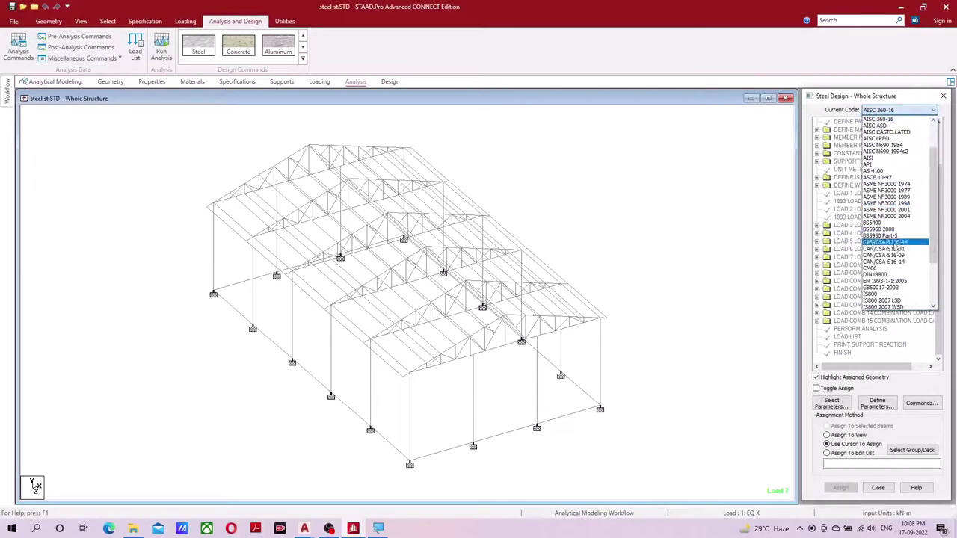
pyautogui.click(881, 295)
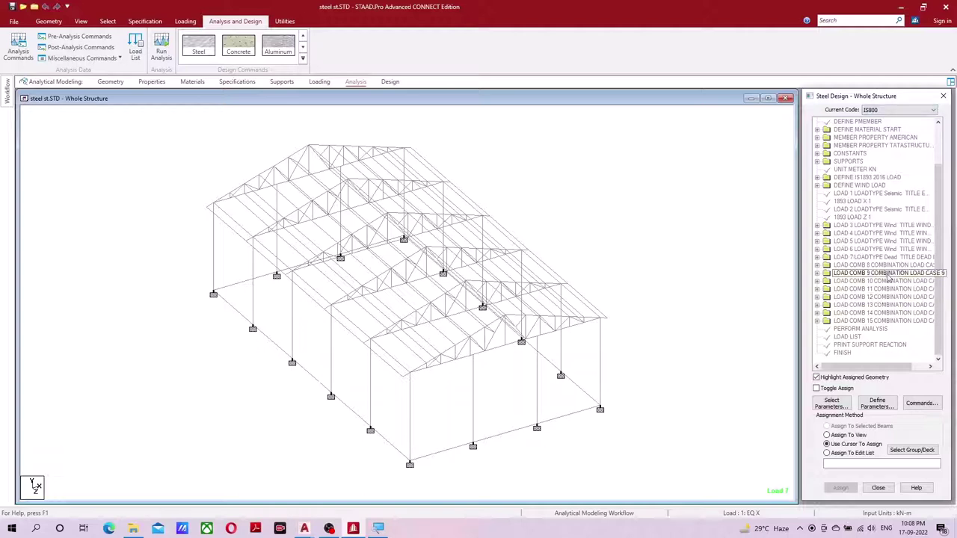
pyautogui.click(920, 404)
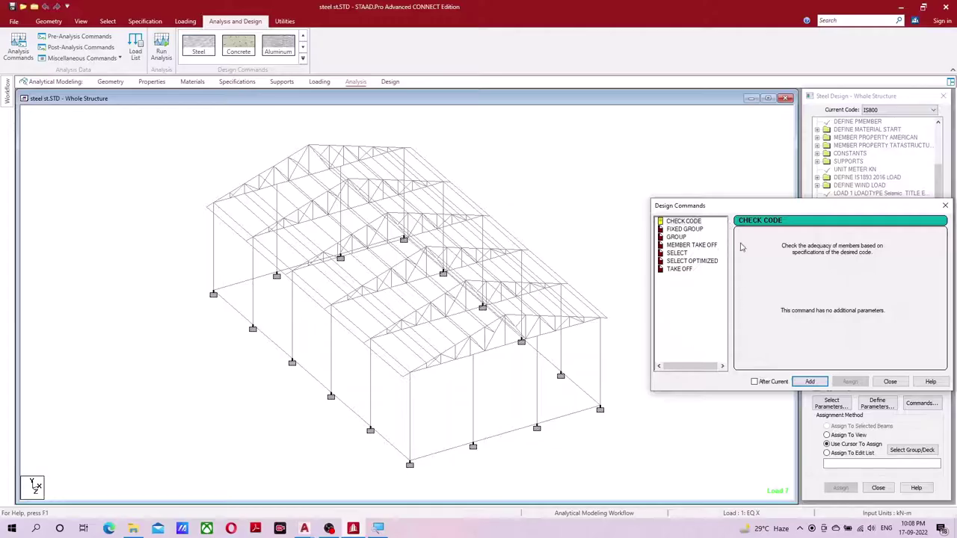
pyautogui.moveTo(741, 205); pyautogui.dragTo(659, 138)
# - Add CHECK CODE, FIXED GROUP, MEMBER TAKE OFF and TAKE OFF design commands
pyautogui.click(602, 155)
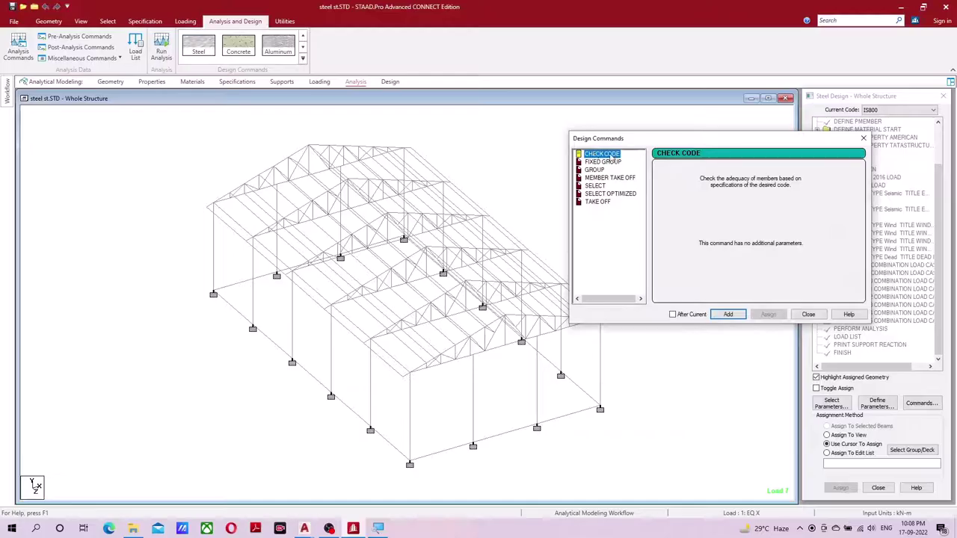
pyautogui.click(727, 314)
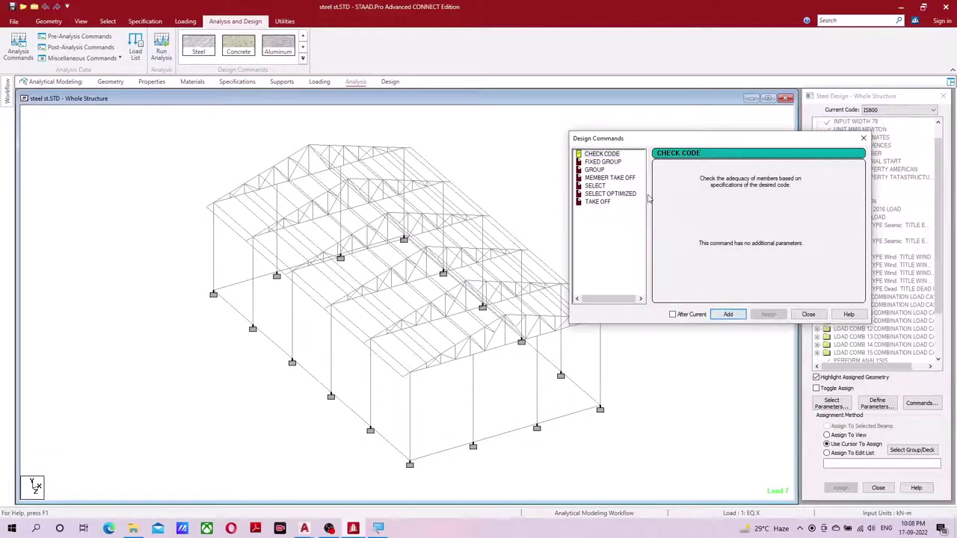
pyautogui.click(606, 163)
pyautogui.click(727, 314)
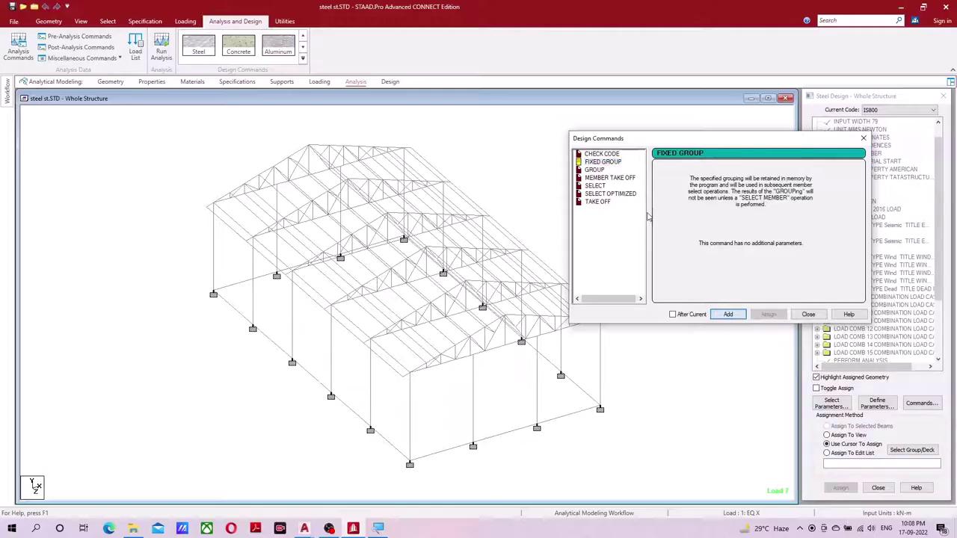
pyautogui.click(620, 178)
pyautogui.click(732, 316)
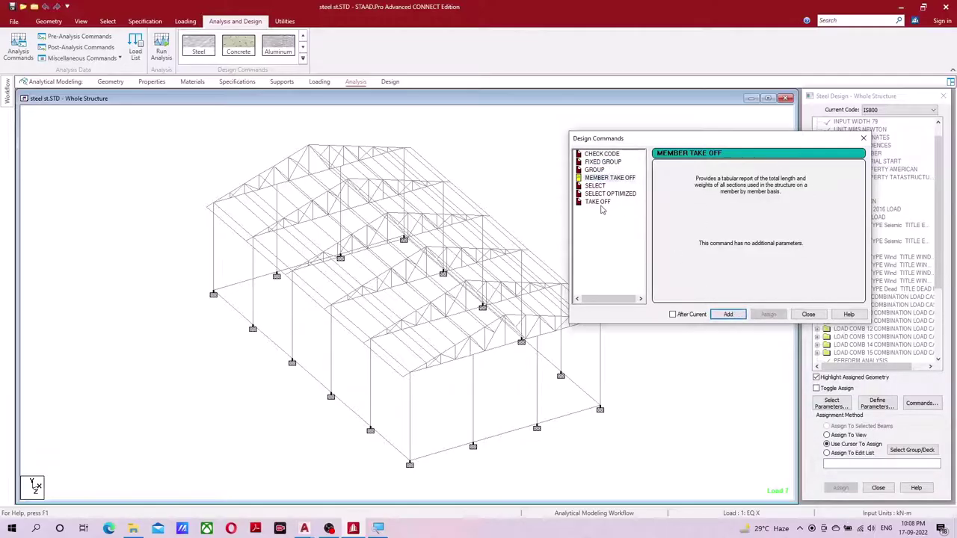
pyautogui.click(609, 205)
pyautogui.click(728, 315)
pyautogui.click(808, 314)
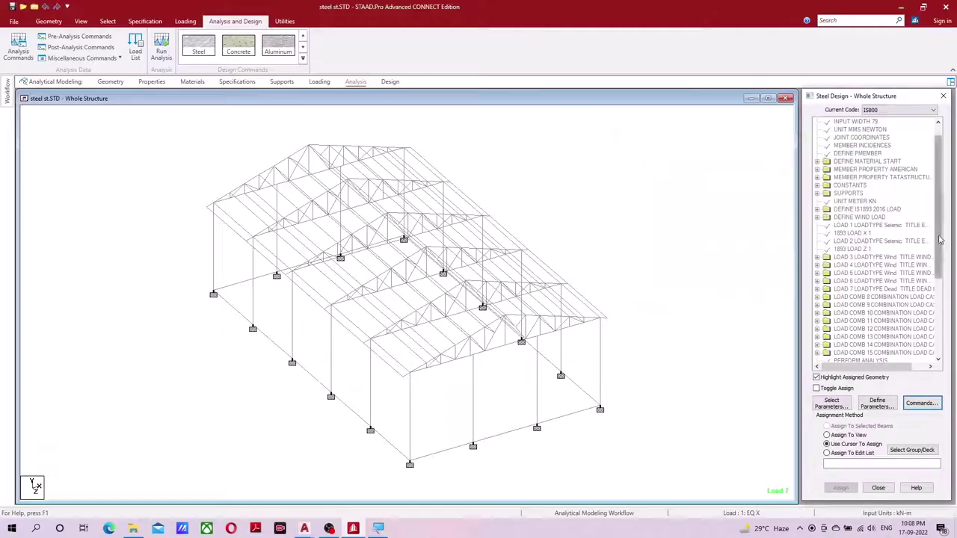
pyautogui.scroll(-5, 943, 261)
# - In front elevation, assign CHECK CODE to all roof truss members
pyautogui.click(852, 273)
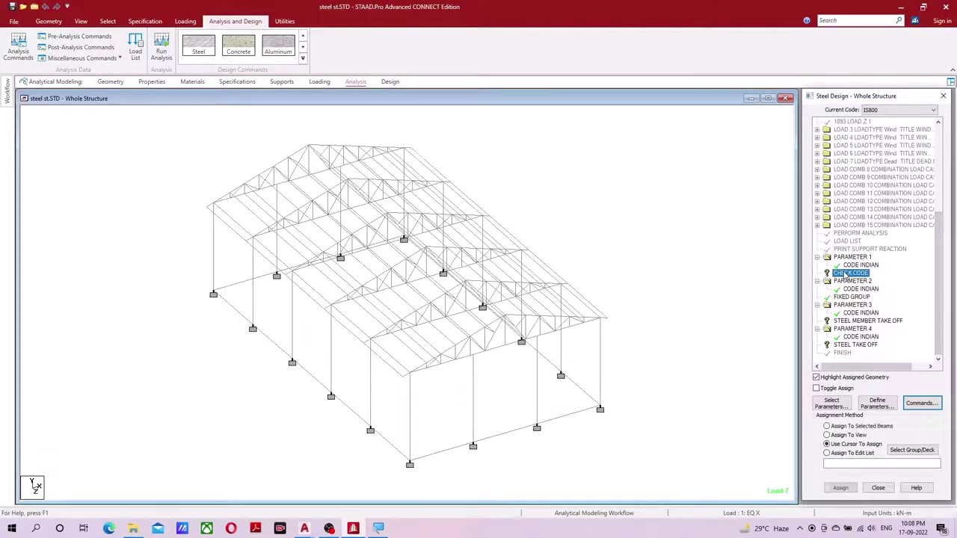
pyautogui.click(81, 21)
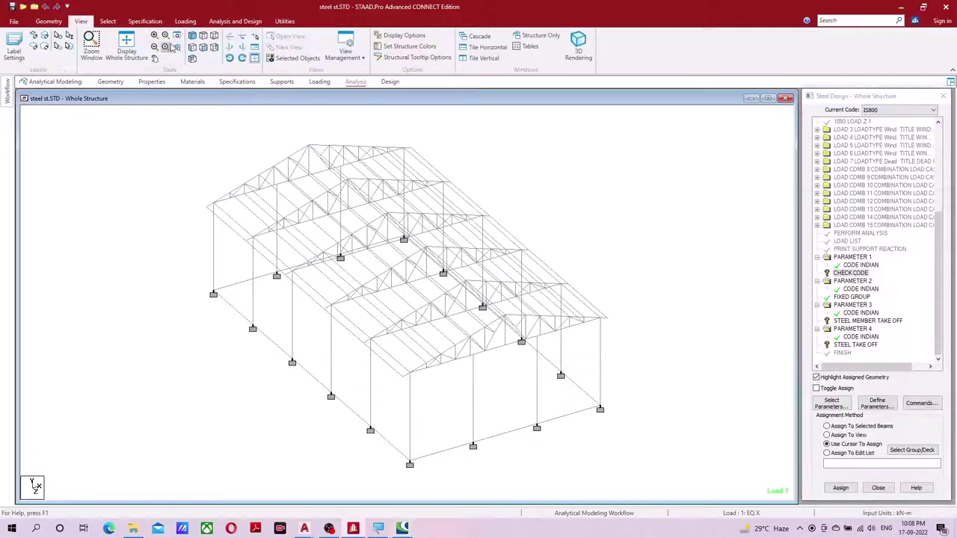
pyautogui.click(202, 48)
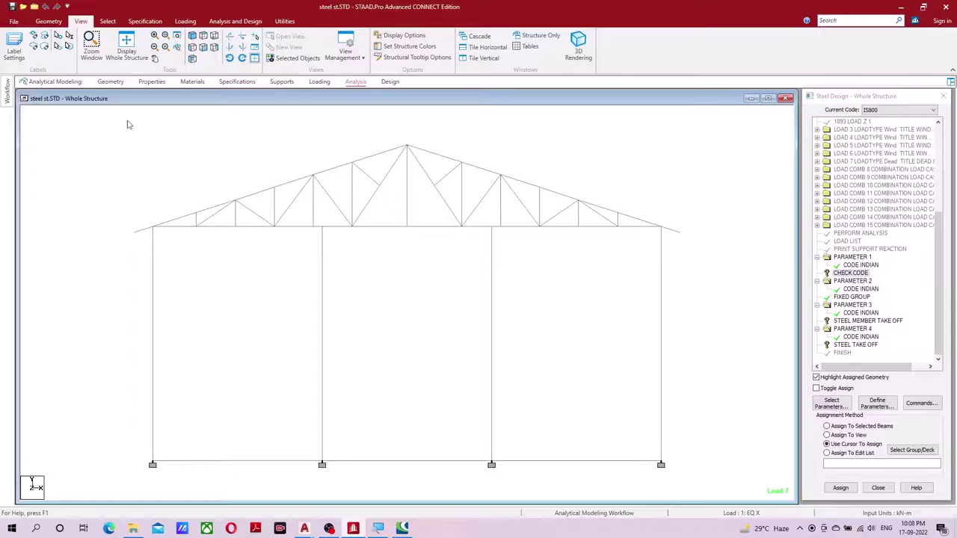
pyautogui.moveTo(97, 115)
pyautogui.mouseDown()
pyautogui.moveTo(630, 253)
pyautogui.moveTo(732, 254)
pyautogui.mouseUp()
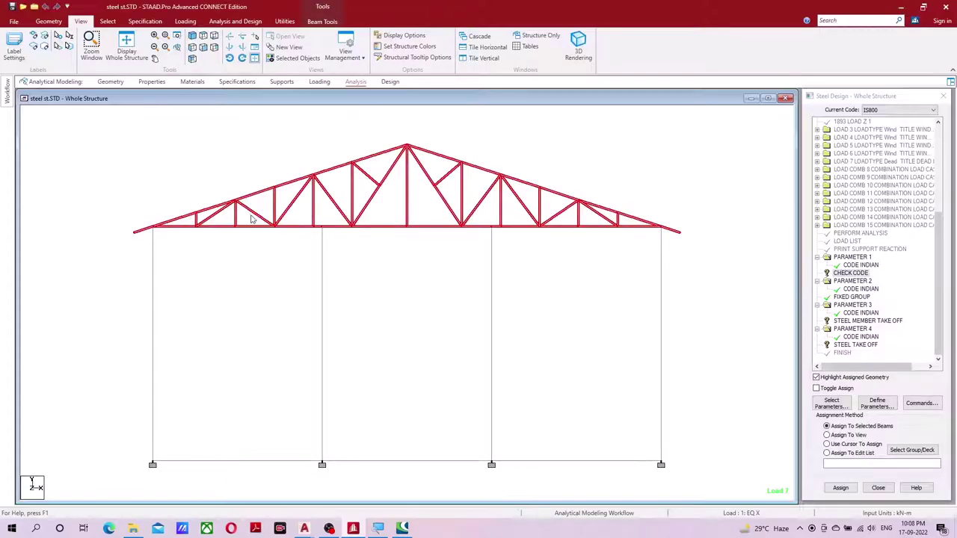
pyautogui.click(840, 487)
pyautogui.click(884, 323)
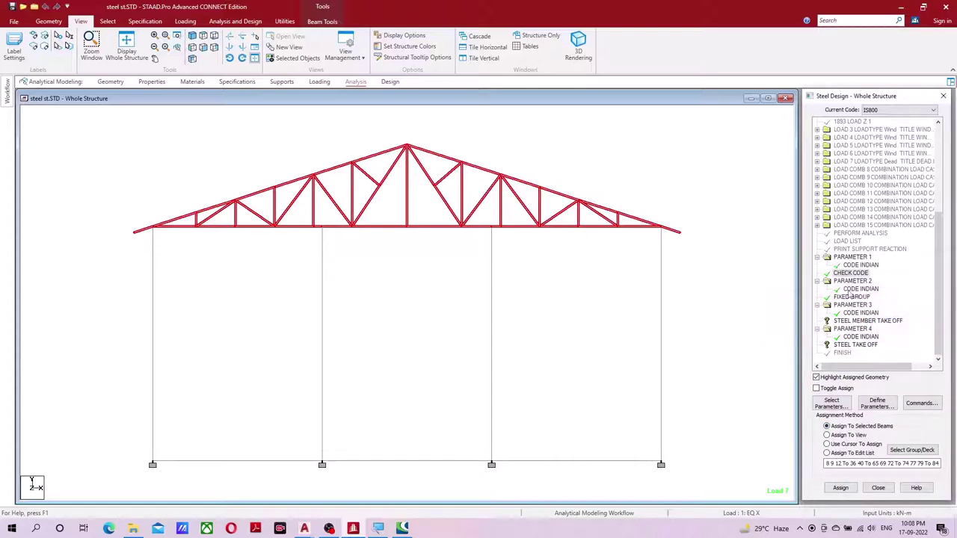
# - Assign STEEL MEMBER TAKE OFF and STEEL TAKE OFF to all roof truss members
pyautogui.click(851, 320)
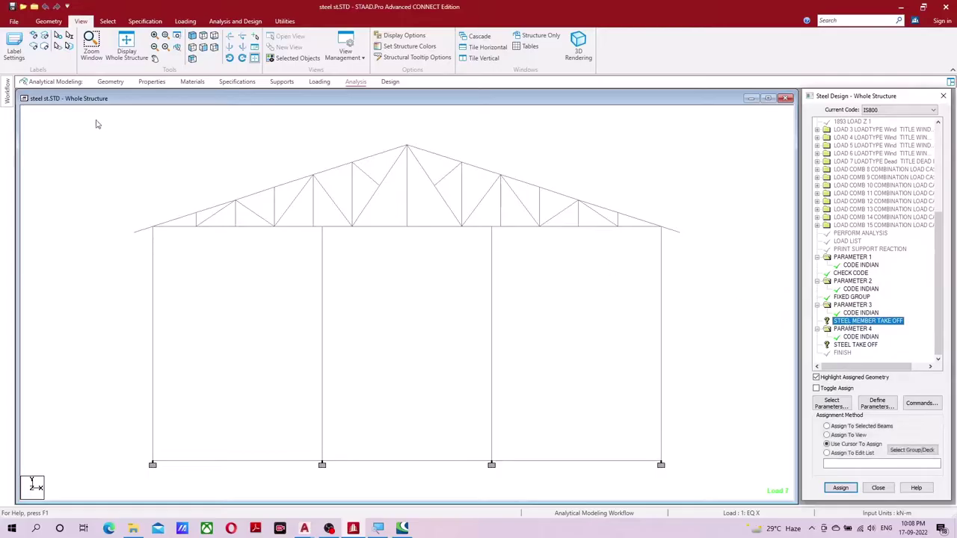
pyautogui.moveTo(95, 124); pyautogui.dragTo(743, 262)
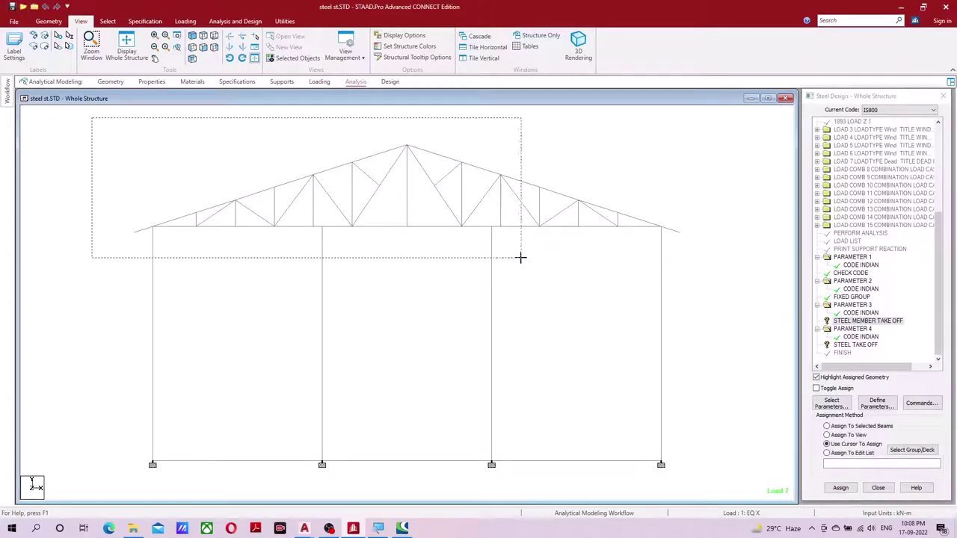
pyautogui.click(842, 487)
pyautogui.click(882, 321)
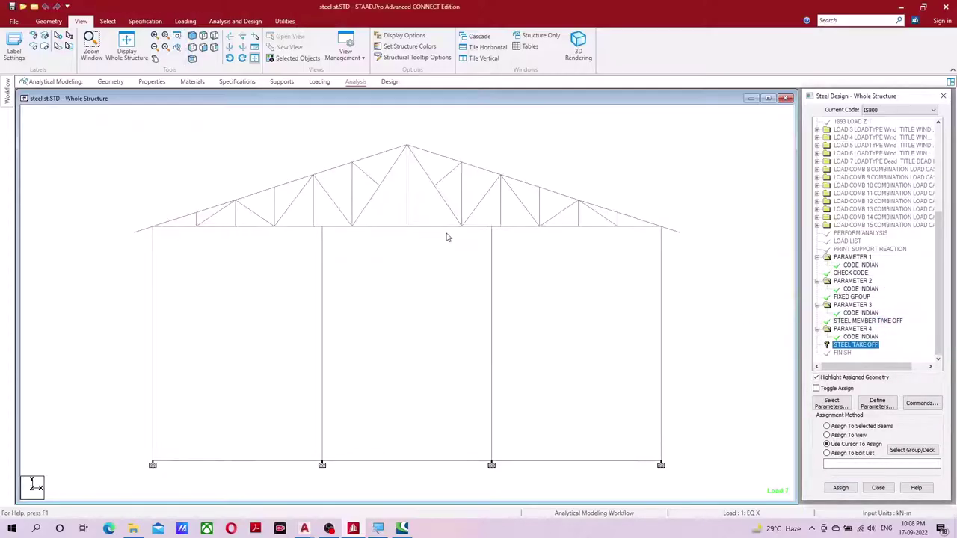
pyautogui.moveTo(74, 113); pyautogui.dragTo(733, 258)
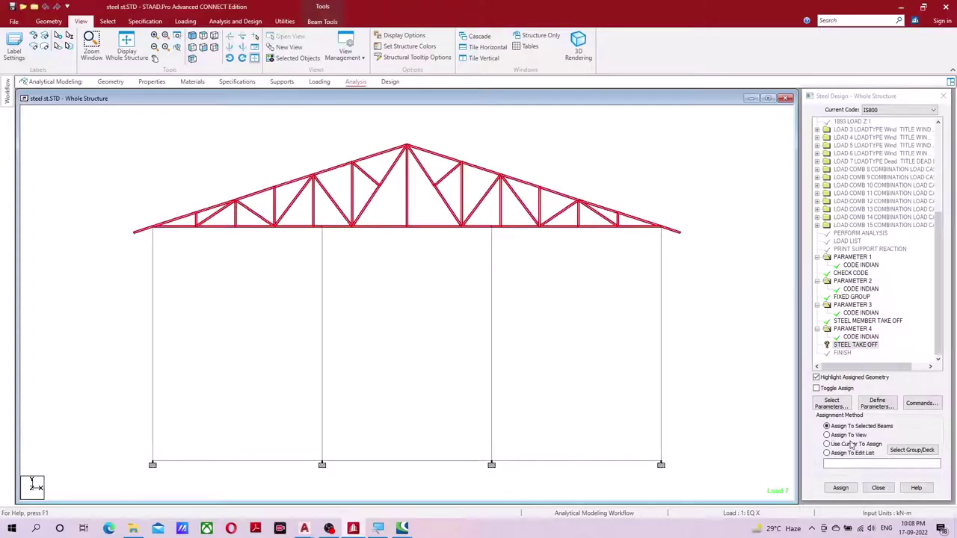
pyautogui.click(840, 487)
pyautogui.click(882, 321)
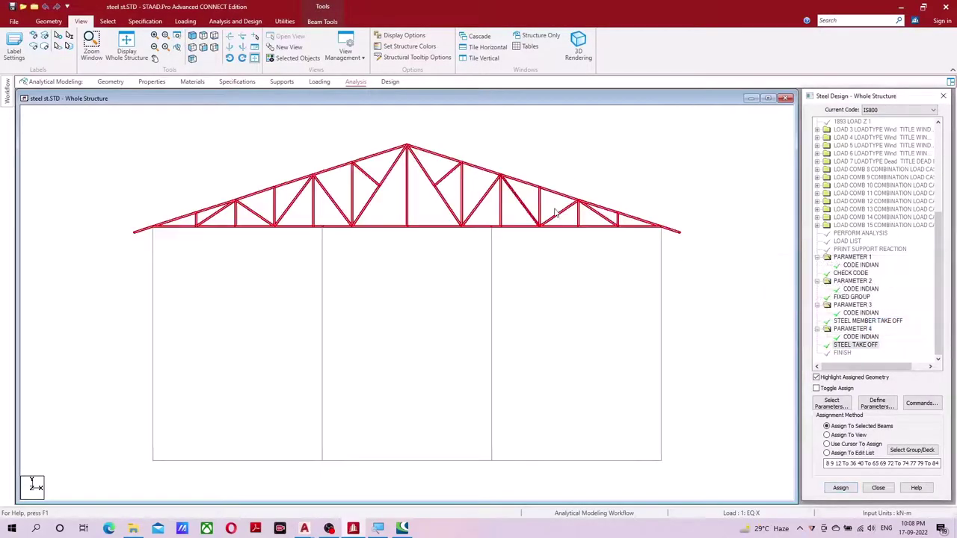
# - In the 3-D view, review which members each PARAMETER 1–4 command covers
pyautogui.click(192, 36)
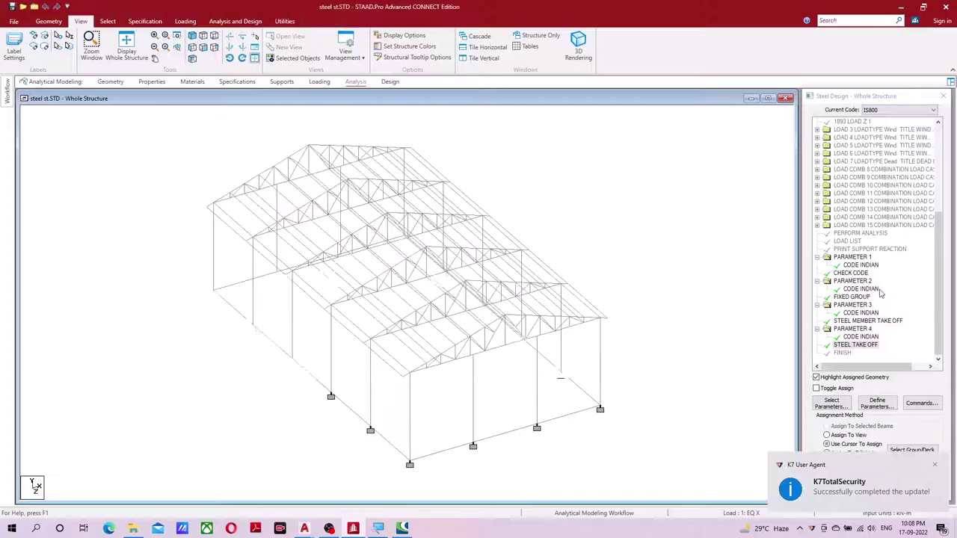
pyautogui.click(859, 265)
pyautogui.click(853, 296)
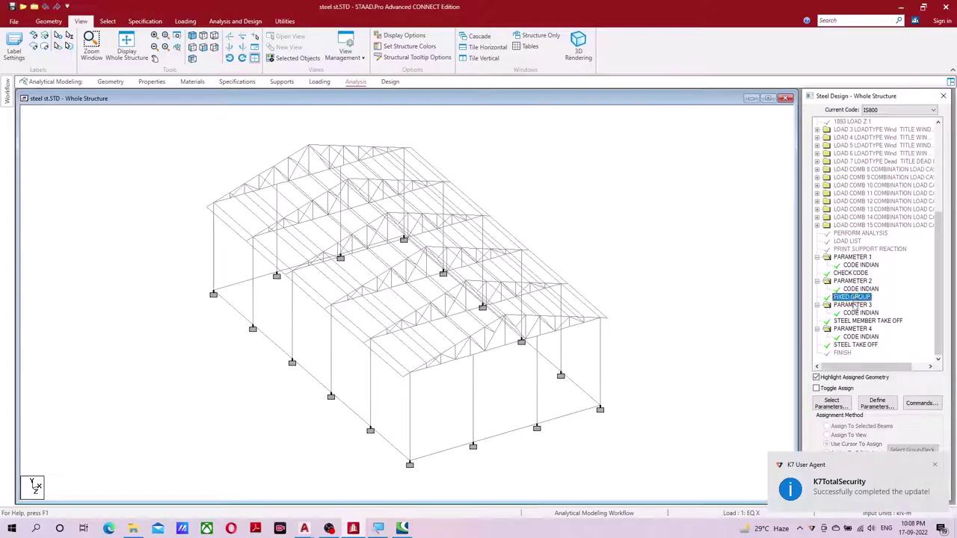
pyautogui.click(858, 312)
pyautogui.click(860, 321)
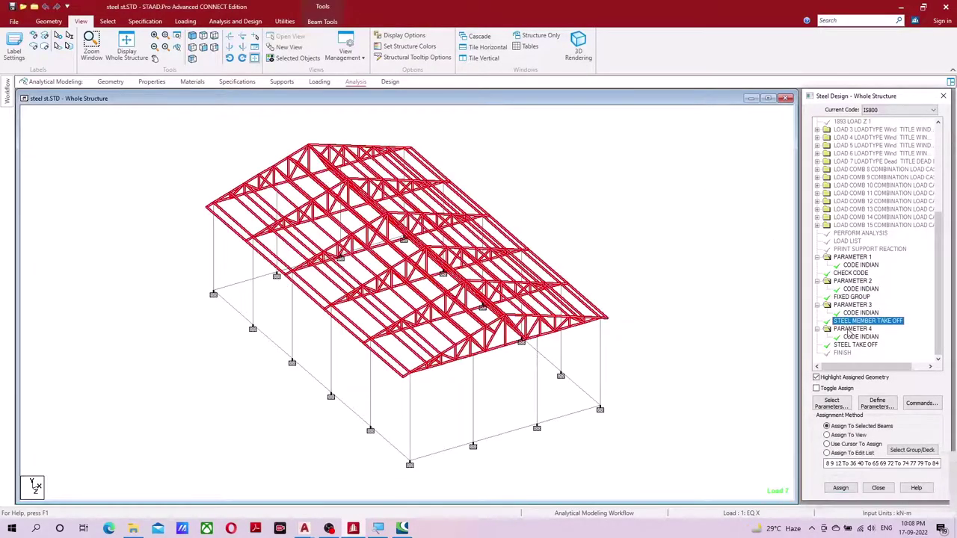
pyautogui.click(852, 313)
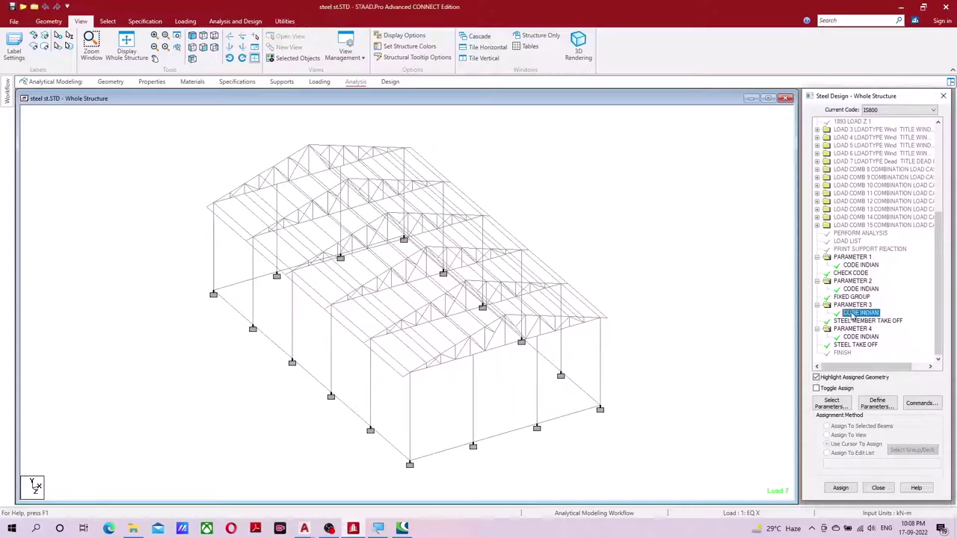
pyautogui.click(858, 290)
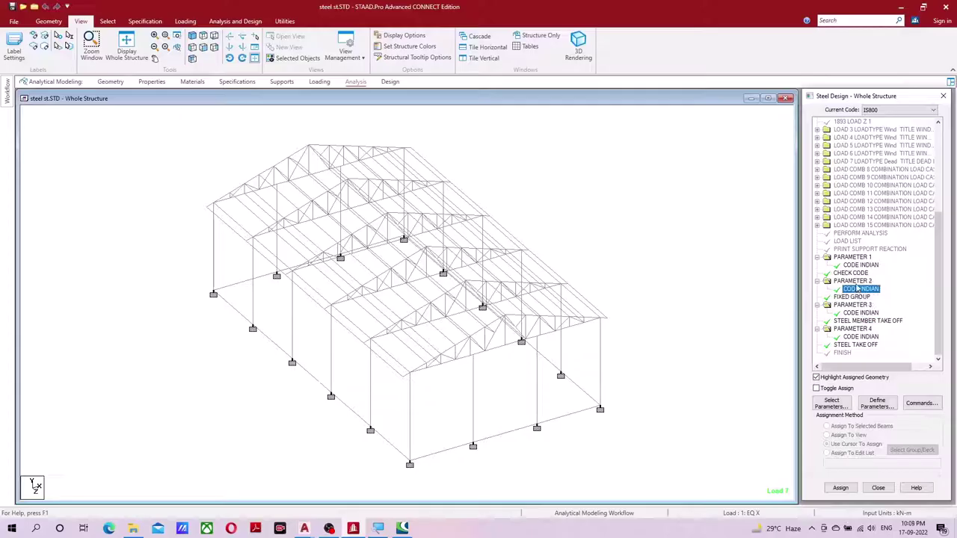
pyautogui.click(852, 257)
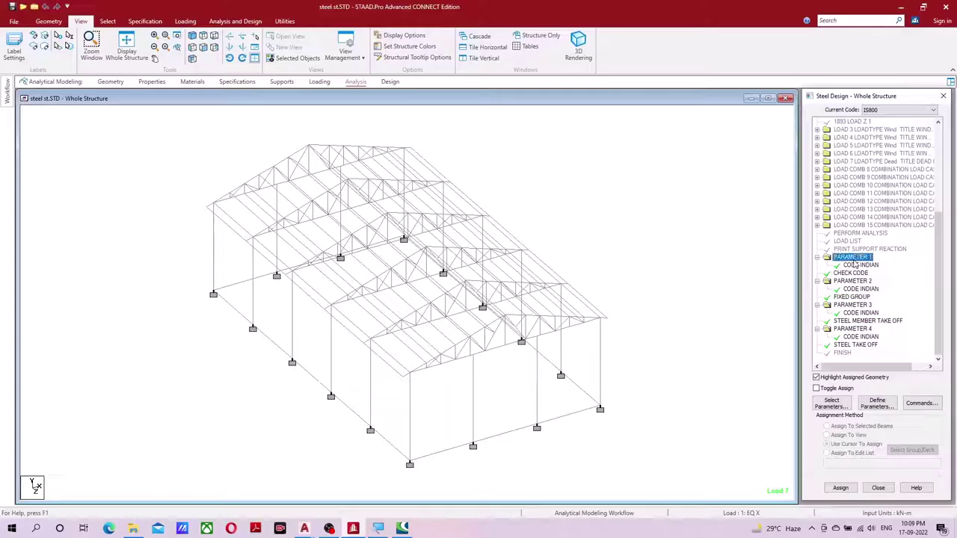
pyautogui.click(853, 273)
pyautogui.click(672, 249)
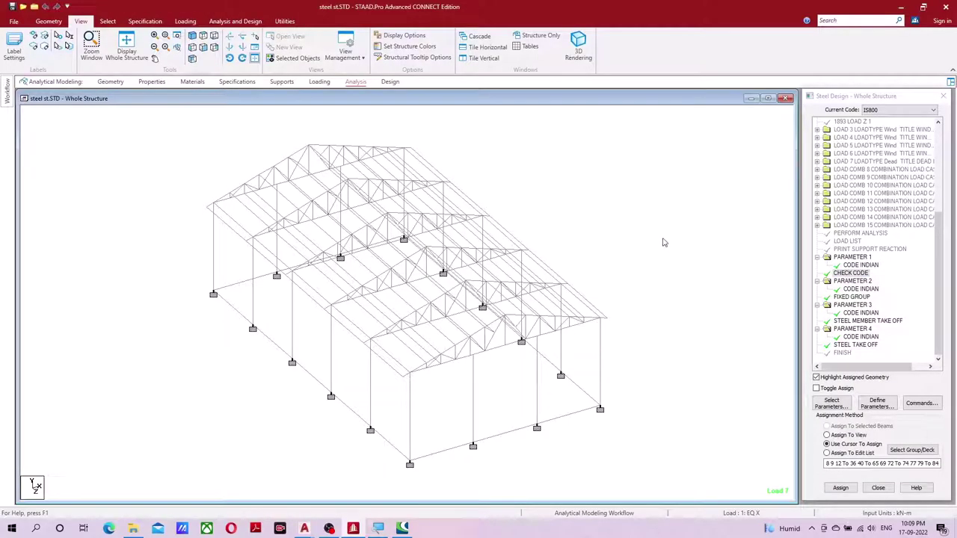
# - Add a PERFORM ANALYSIS command, save the model and run the analysis with IS800 design
pyautogui.click(223, 23)
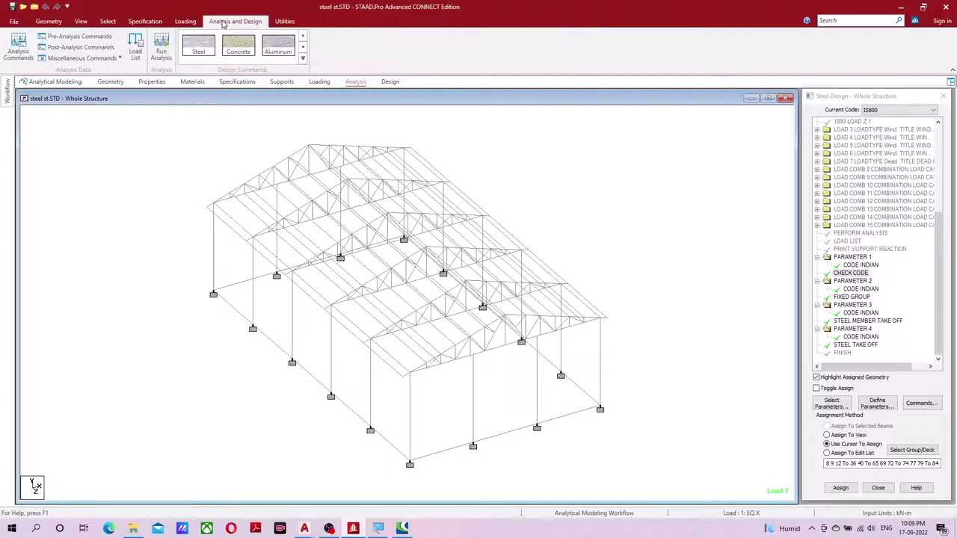
pyautogui.click(27, 56)
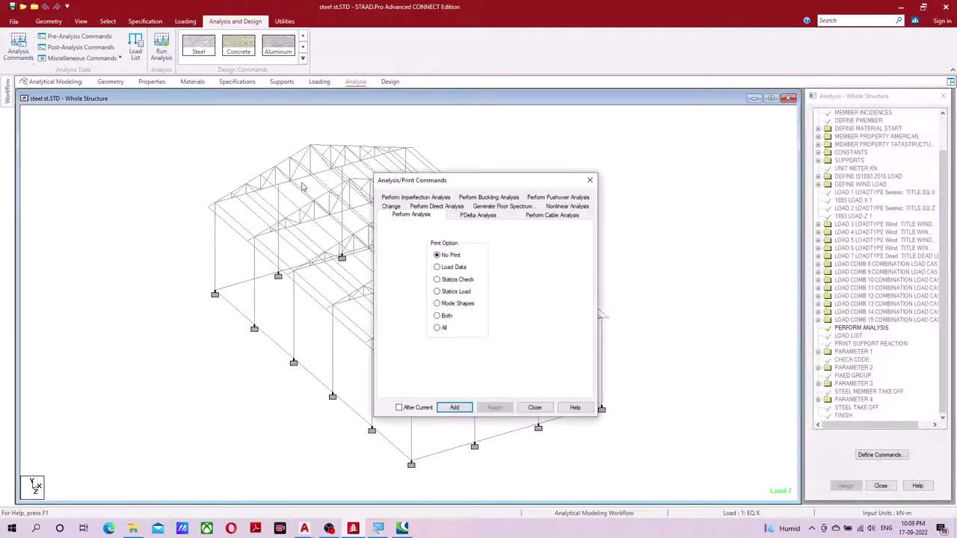
pyautogui.click(454, 407)
pyautogui.click(534, 408)
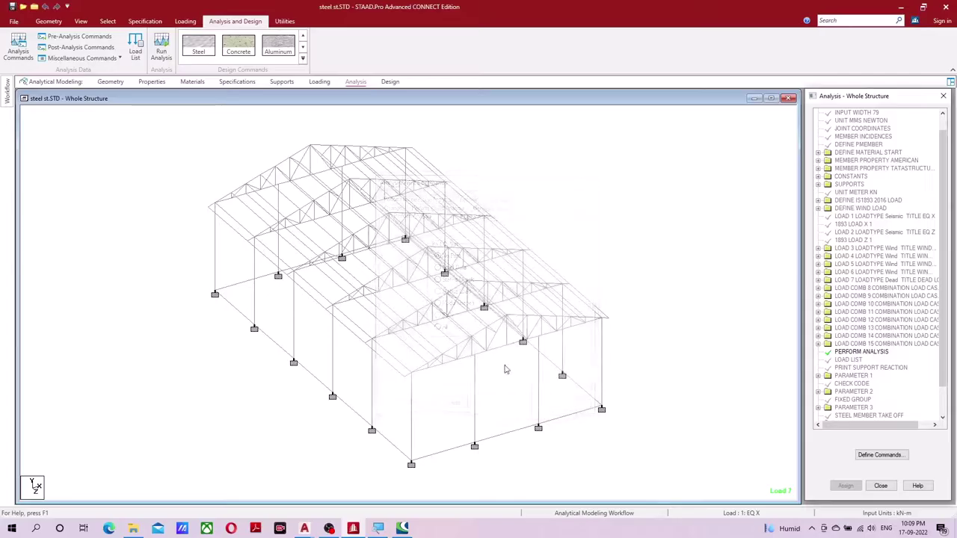
pyautogui.click(160, 49)
pyautogui.click(439, 327)
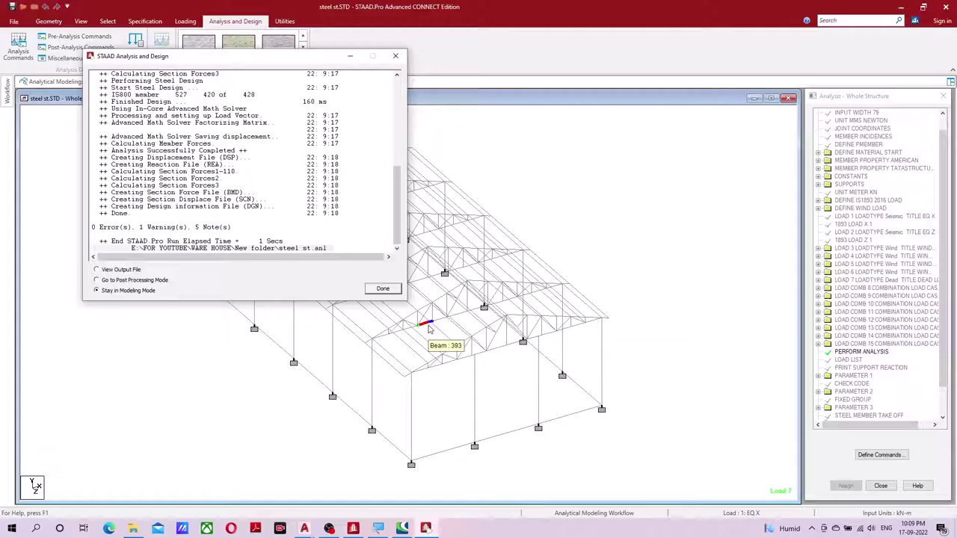
pyautogui.click(381, 290)
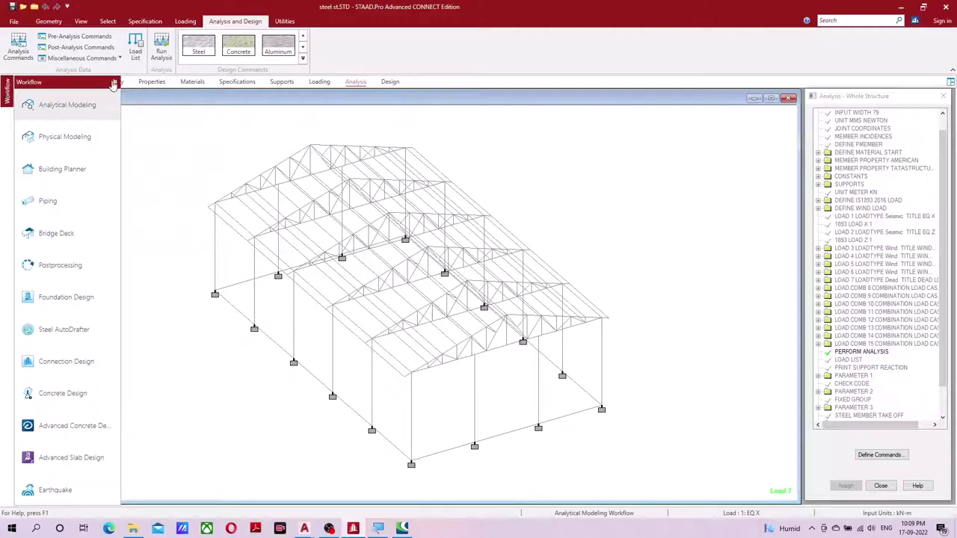
# - Enter Postprocessing with all 15 load cases and hide the displacement diagram
pyautogui.click(113, 82)
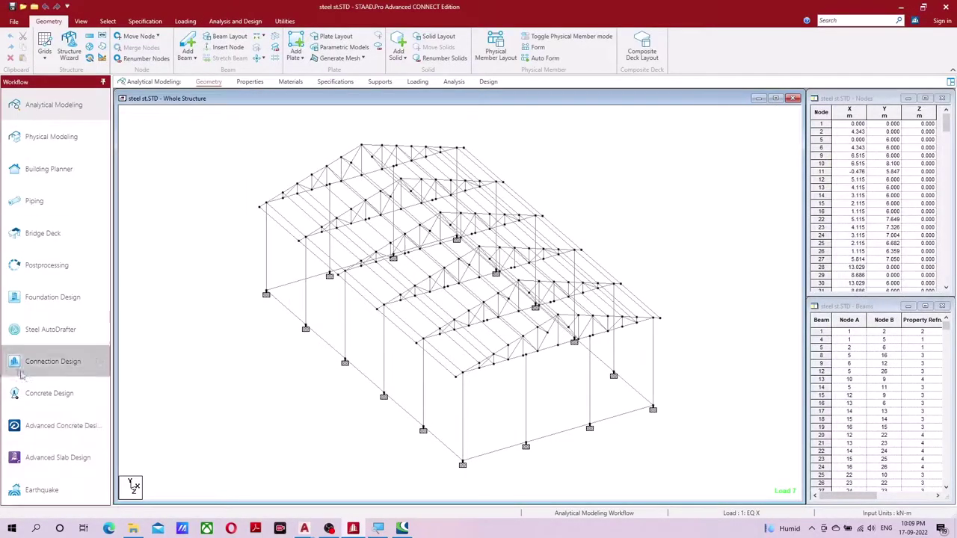
pyautogui.click(54, 267)
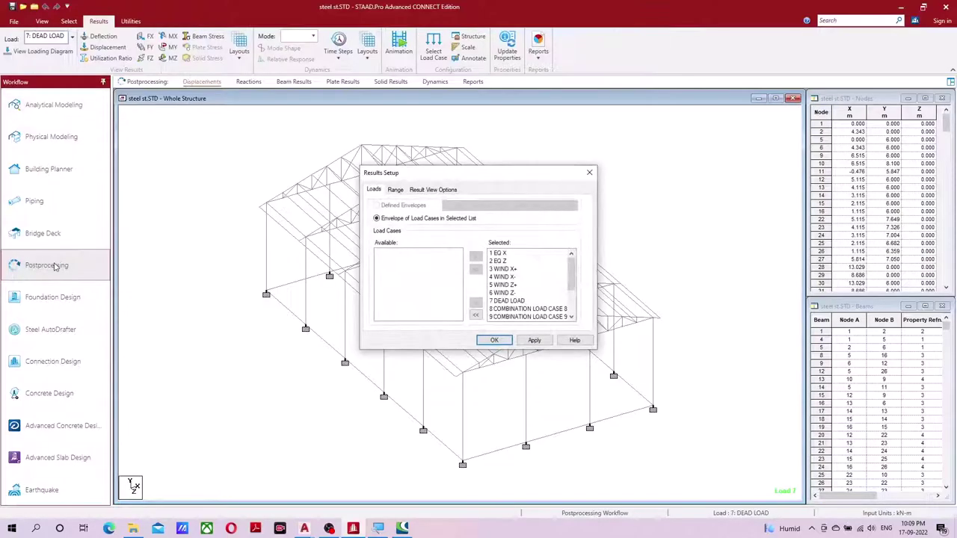
pyautogui.click(495, 341)
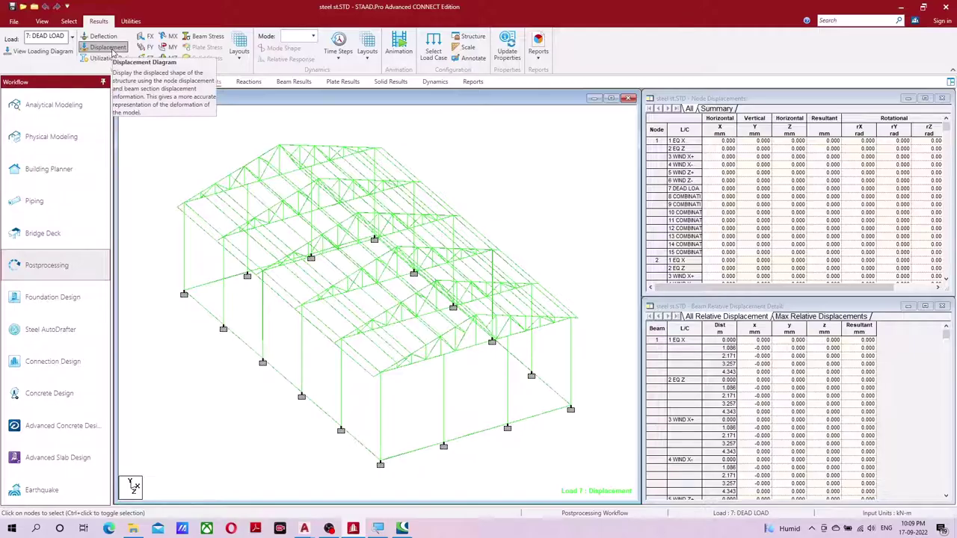
pyautogui.click(109, 47)
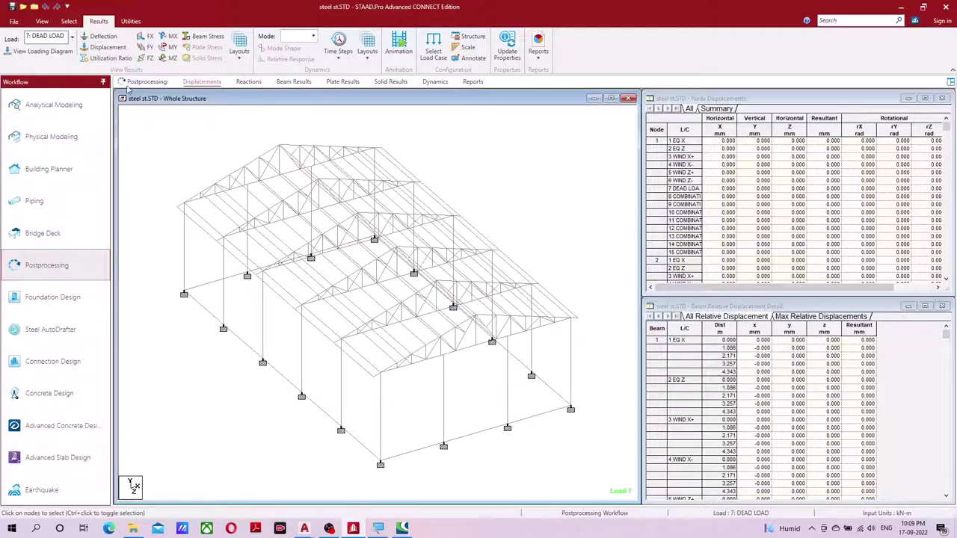
# - Show member utilization ratios and zoom over the roof members to read labels like 0.285 and 0.22
pyautogui.click(111, 59)
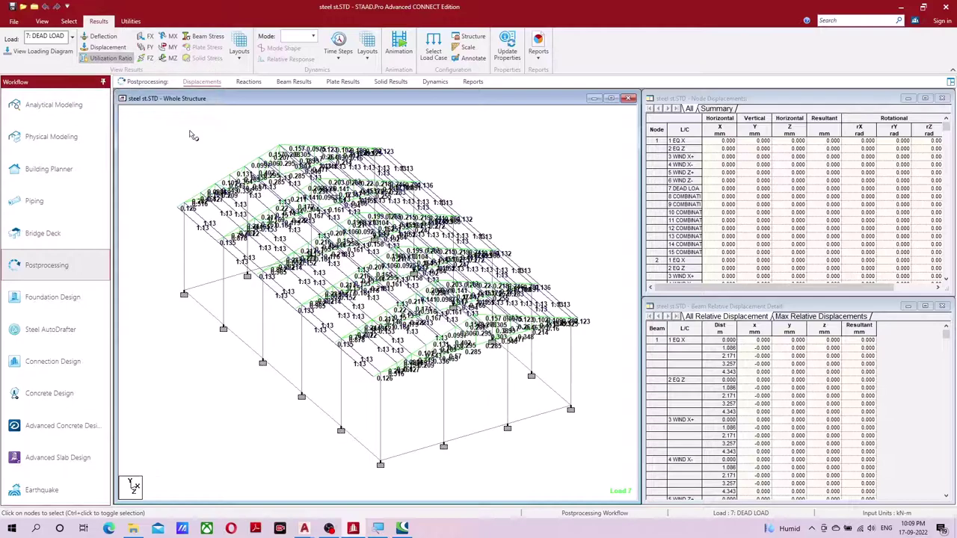
pyautogui.moveTo(280, 221); pyautogui.dragTo(288, 221, button='middle')
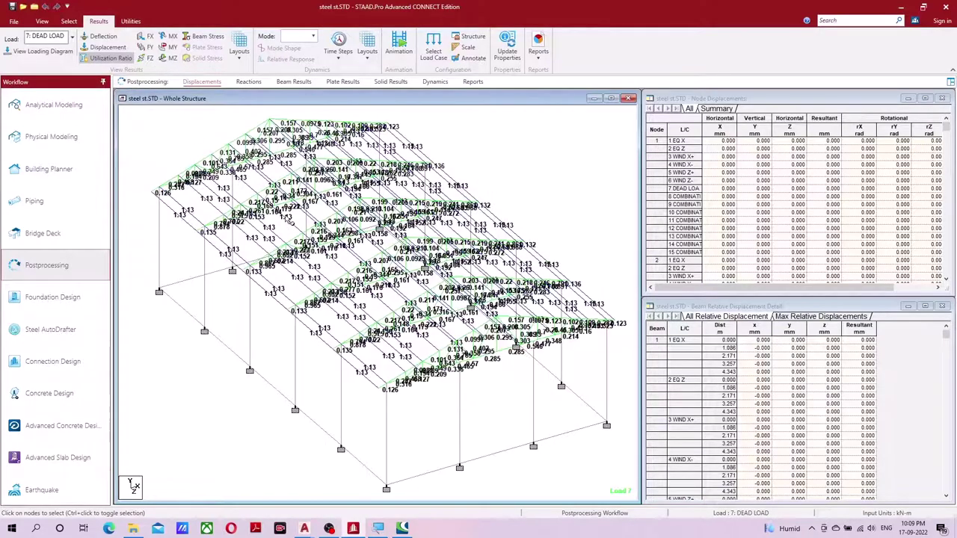
pyautogui.scroll(1, 329, 292)
pyautogui.scroll(1, 352, 336)
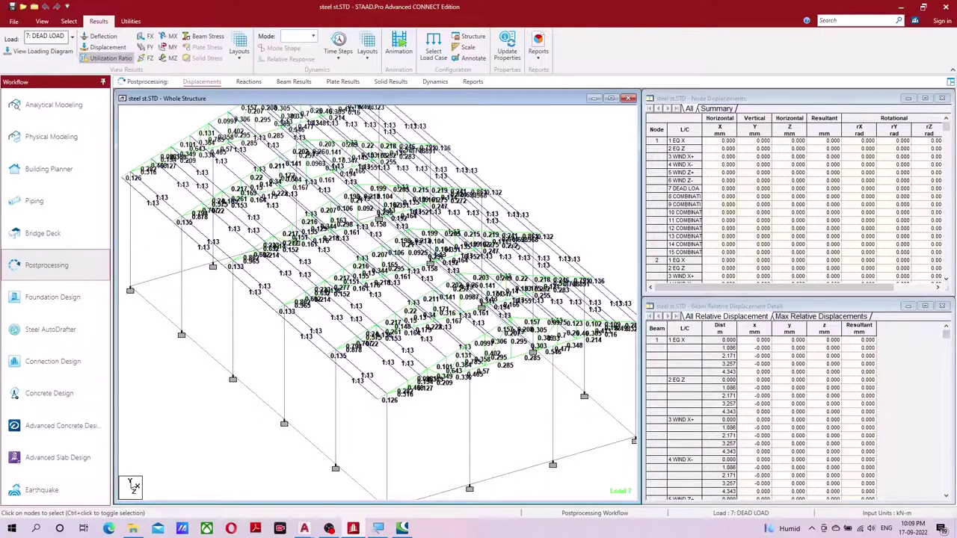
pyautogui.scroll(-1, 523, 374)
pyautogui.scroll(1, 432, 444)
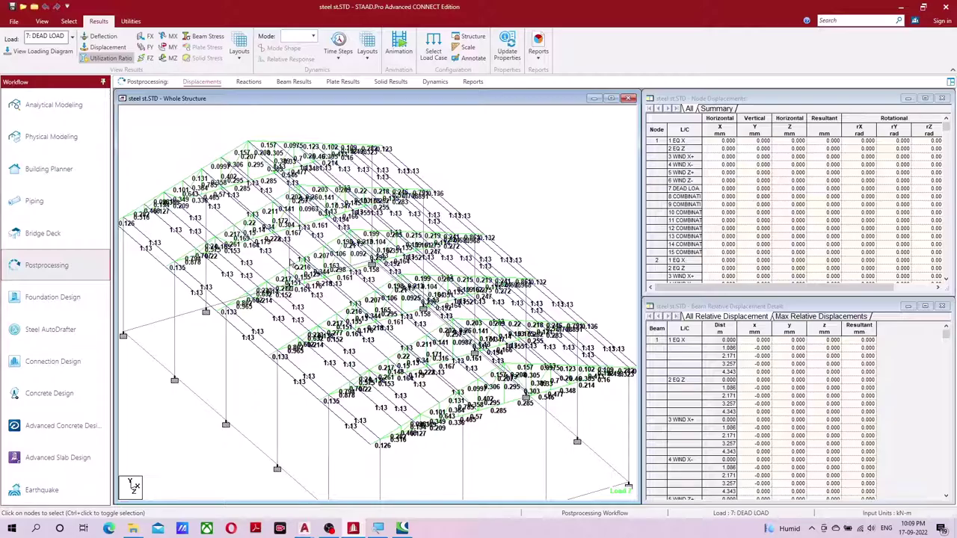
pyautogui.scroll(1, 290, 260)
pyautogui.scroll(2, 254, 243)
pyautogui.scroll(2, 209, 224)
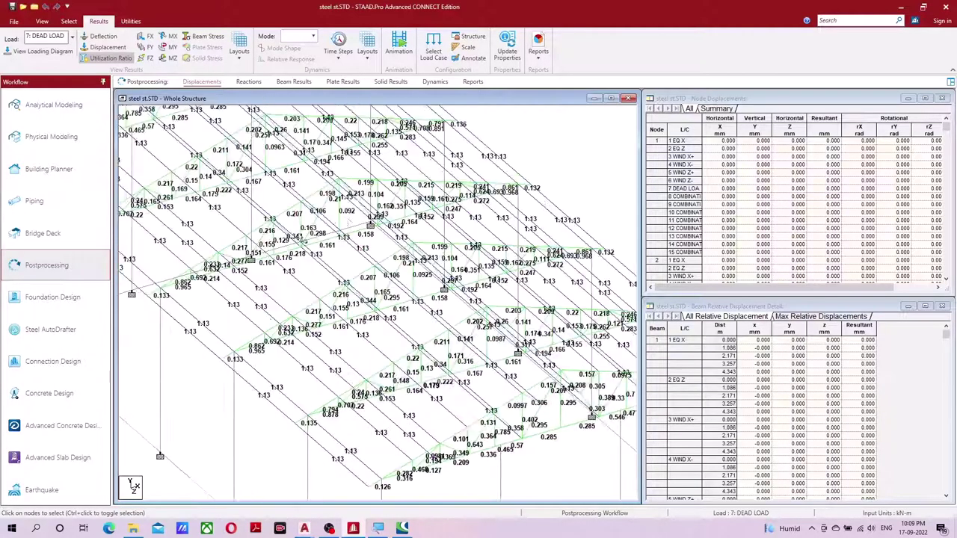
pyautogui.scroll(2, 168, 204)
pyautogui.scroll(-3, 513, 468)
pyautogui.scroll(3, 399, 320)
pyautogui.scroll(-3, 459, 466)
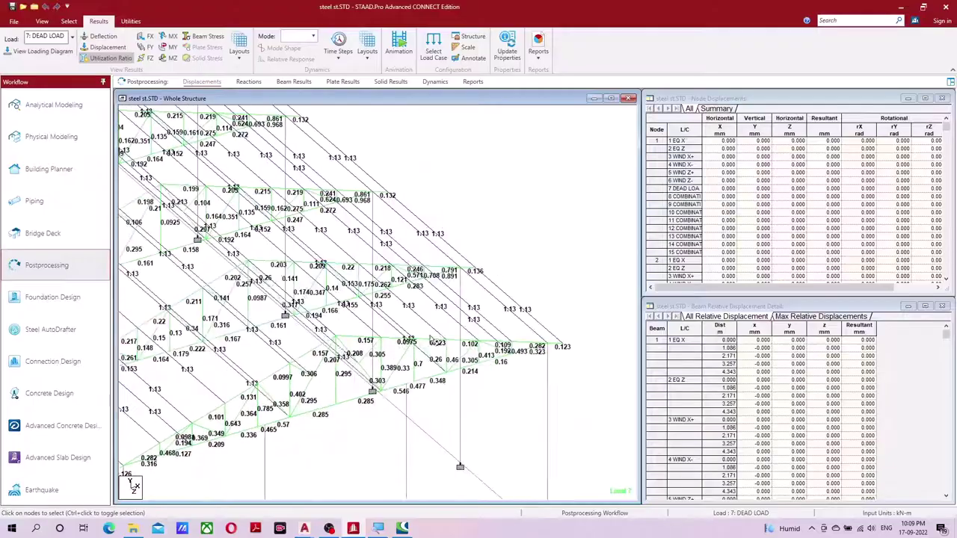
pyautogui.scroll(3, 509, 214)
pyautogui.scroll(-2, 509, 214)
pyautogui.scroll(-2, 367, 335)
pyautogui.scroll(-1, 367, 335)
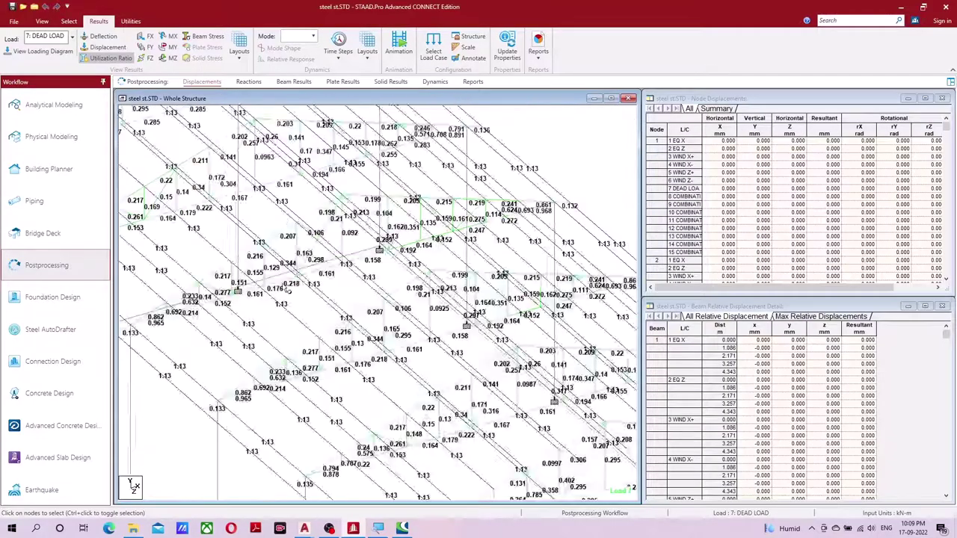
pyautogui.scroll(3, 299, 340)
pyautogui.scroll(-1, 300, 339)
pyautogui.scroll(2, 337, 340)
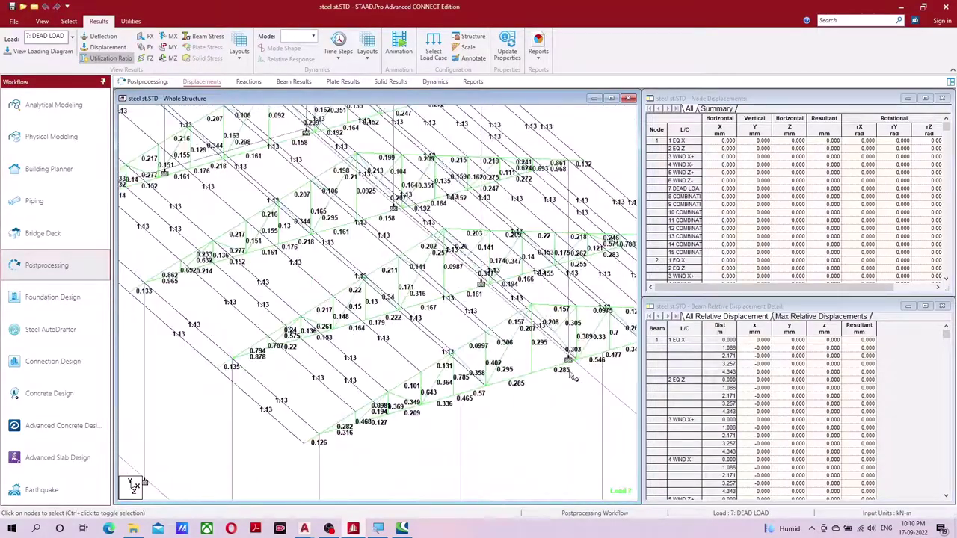
pyautogui.scroll(3, 478, 340)
pyautogui.scroll(-2, 479, 340)
pyautogui.scroll(-2, 498, 372)
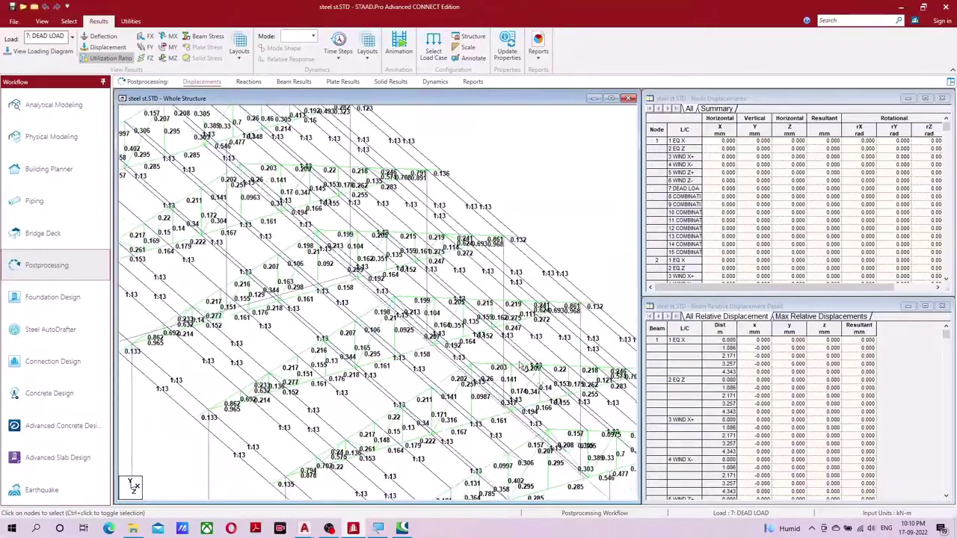
pyautogui.scroll(-3, 477, 328)
pyautogui.scroll(3, 477, 328)
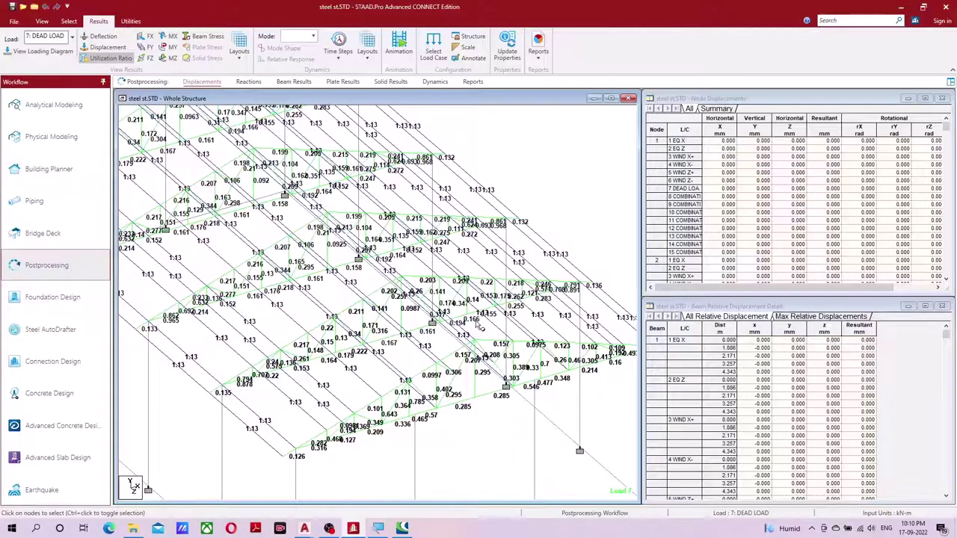
pyautogui.scroll(-1, 279, 411)
pyautogui.scroll(3, 314, 404)
pyautogui.scroll(-2, 314, 404)
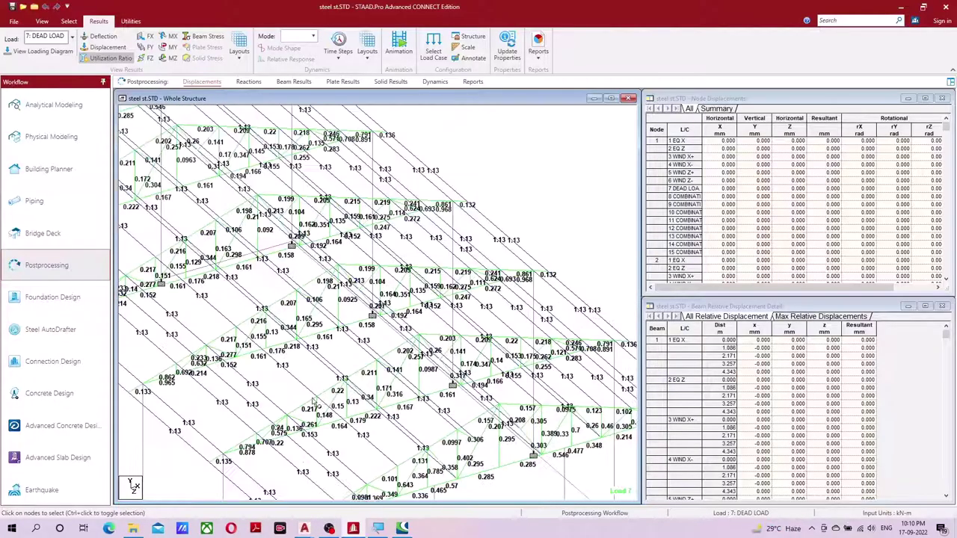
pyautogui.moveTo(261, 405); pyautogui.dragTo(333, 379, button='middle')
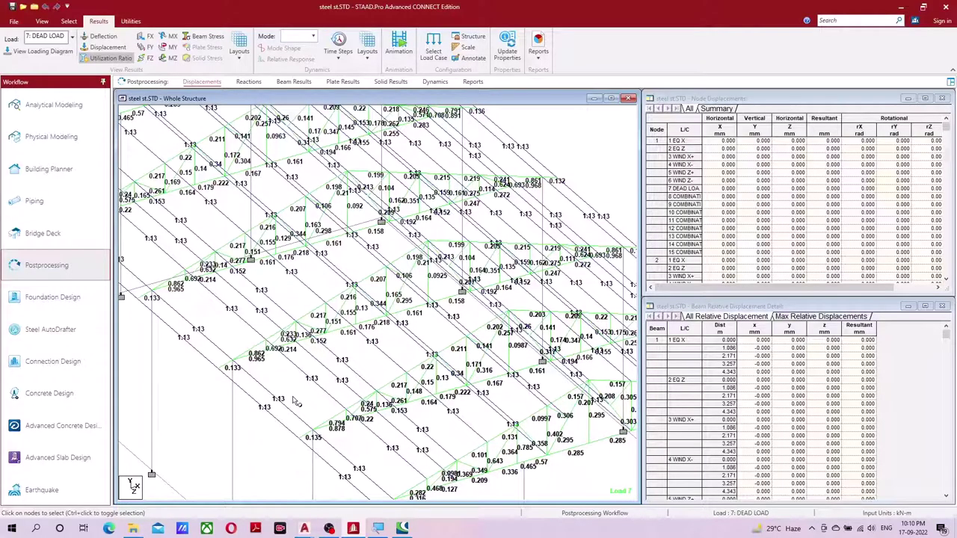
pyautogui.scroll(2, 297, 398)
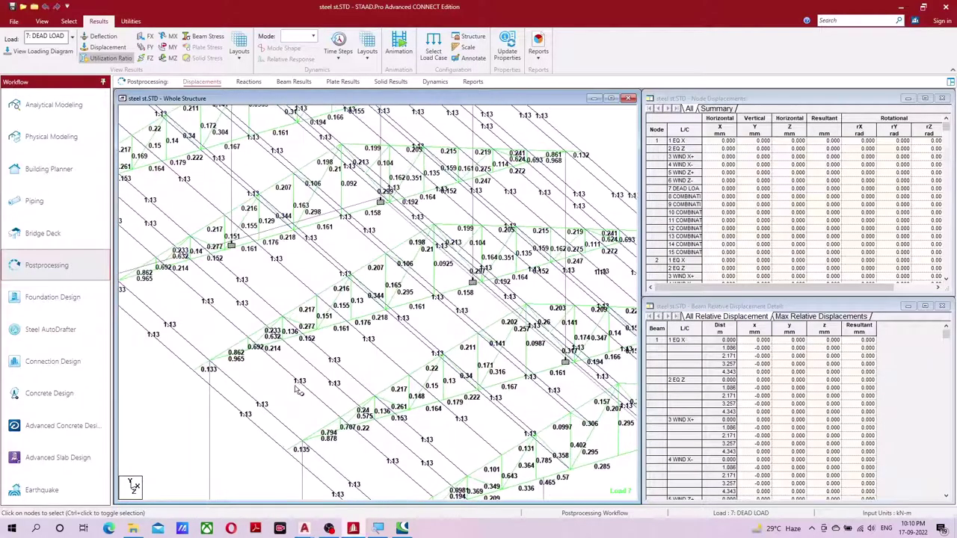
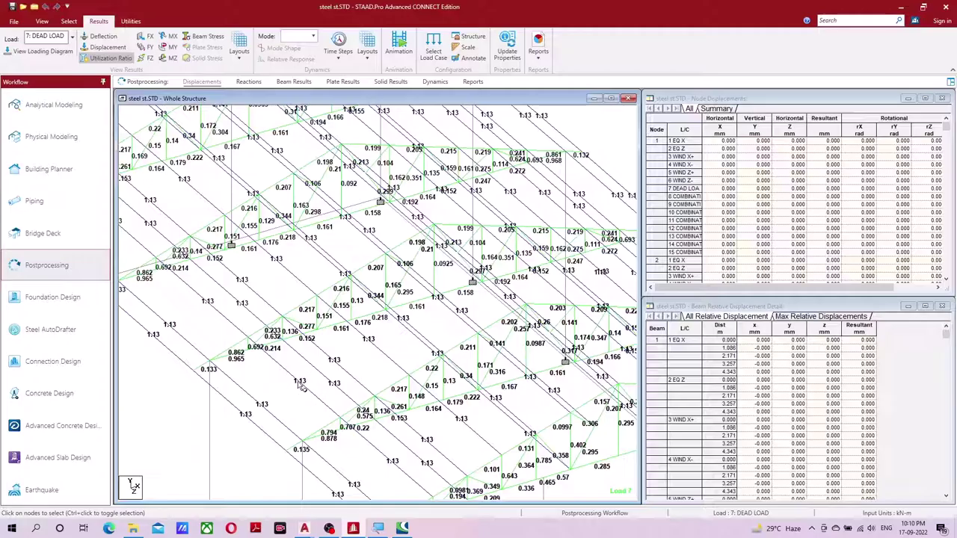
# - Inspect the roof trusses, then select section 5 (60X60X3.2SHS) in the Properties table
pyautogui.scroll(5, 315, 393)
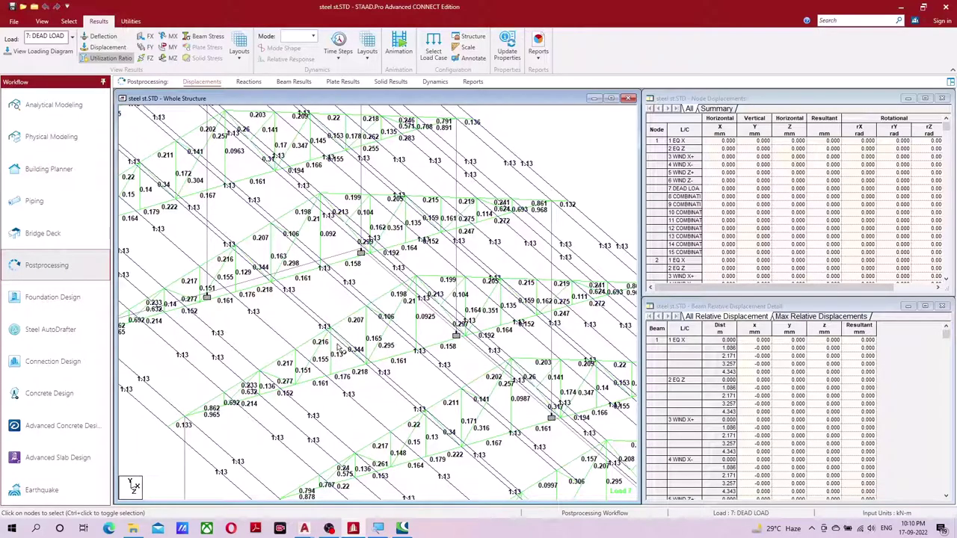
pyautogui.moveTo(347, 385)
pyautogui.mouseDown(button='middle')
pyautogui.moveTo(314, 290)
pyautogui.moveTo(446, 353)
pyautogui.moveTo(428, 387)
pyautogui.mouseUp(button='middle')
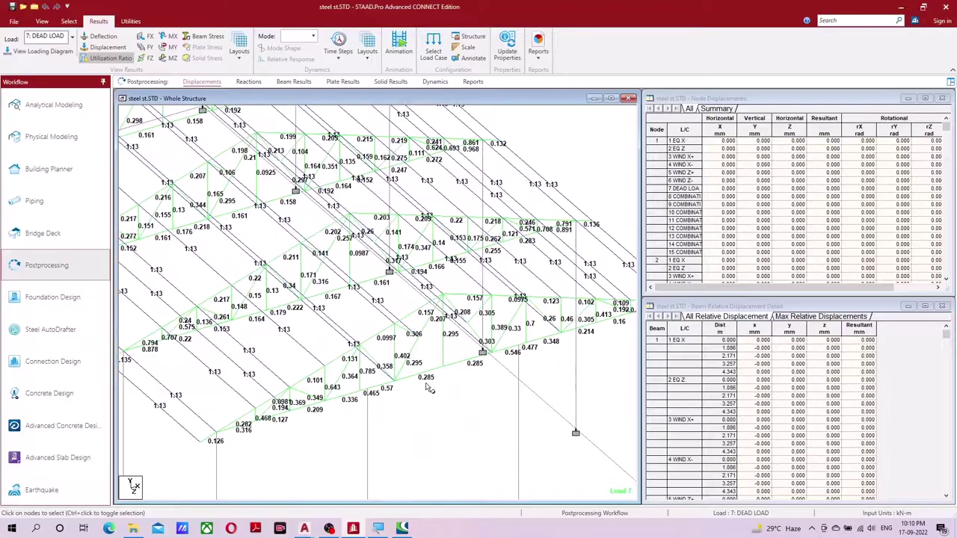
pyautogui.scroll(-2, 428, 380)
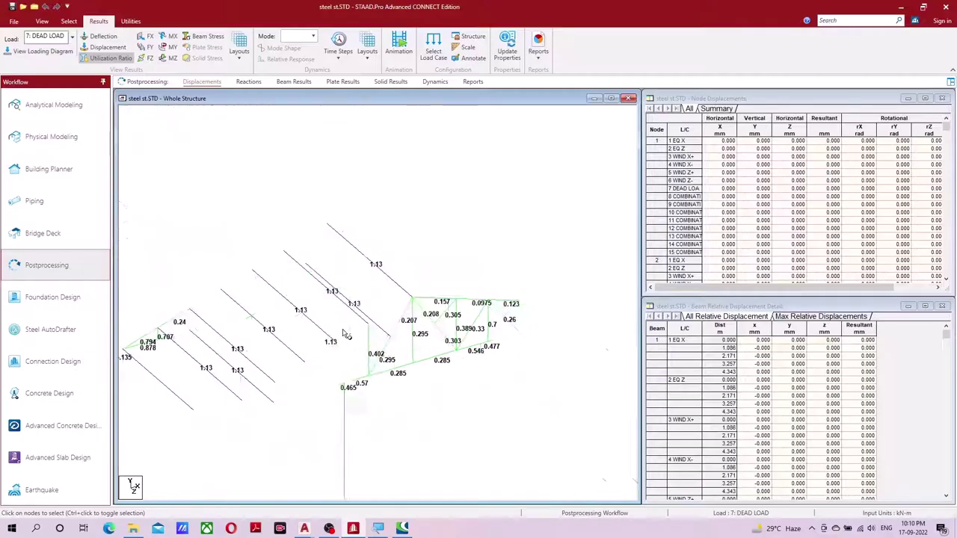
pyautogui.scroll(2, 301, 414)
pyautogui.scroll(1, 289, 376)
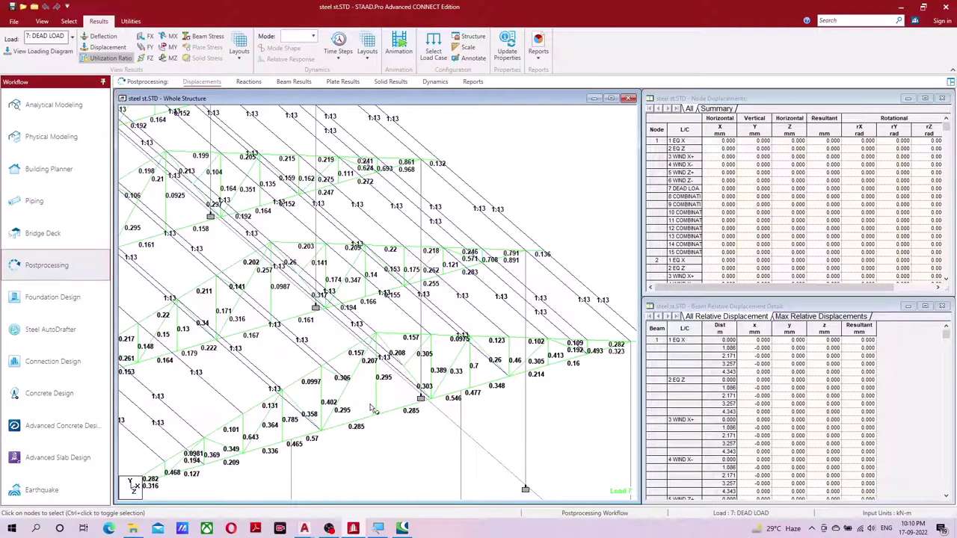
pyautogui.moveTo(314, 386); pyautogui.dragTo(357, 320, button='middle')
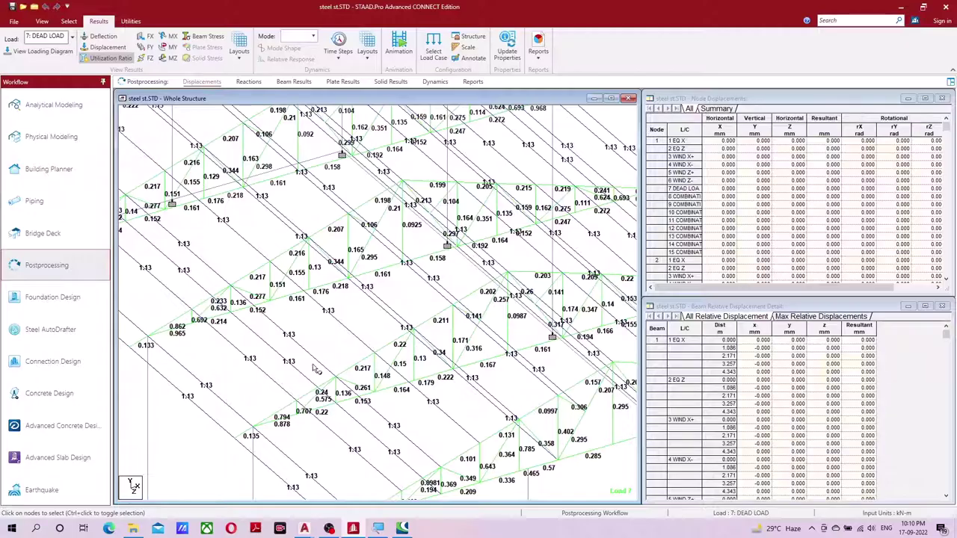
pyautogui.scroll(-1, 306, 370)
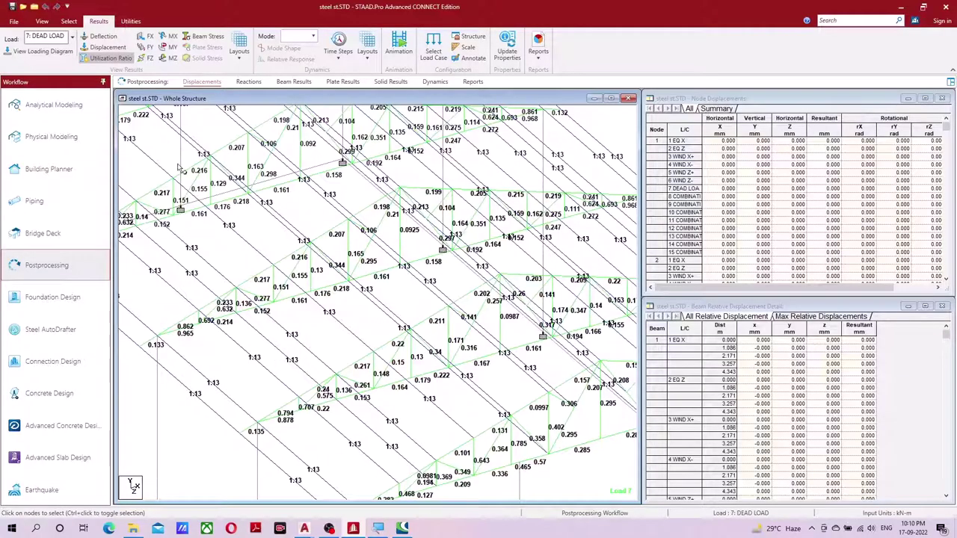
pyautogui.click(75, 106)
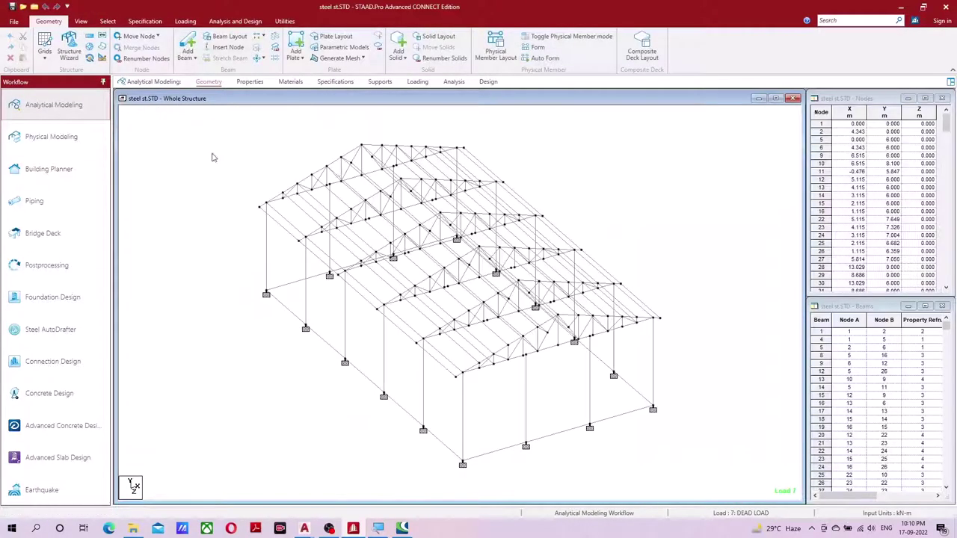
pyautogui.click(252, 82)
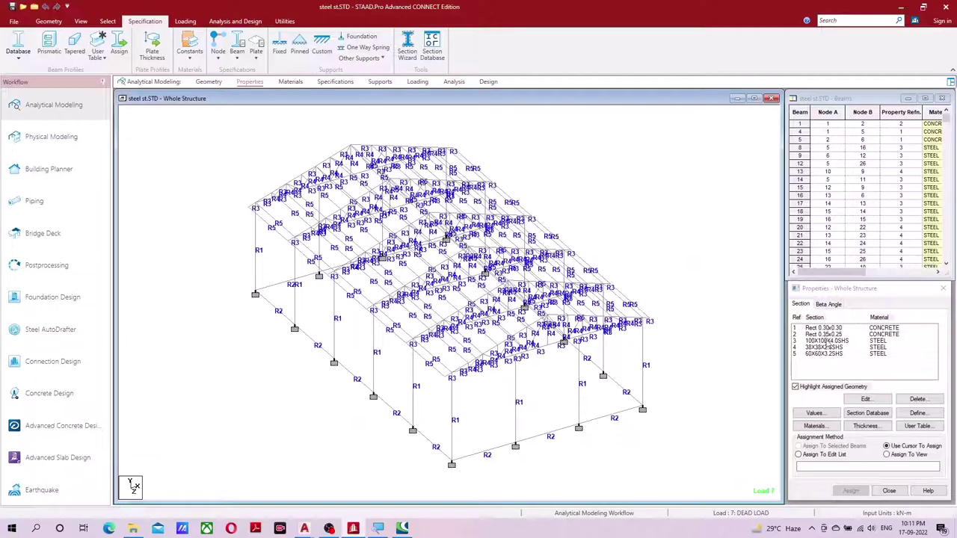
pyautogui.click(823, 354)
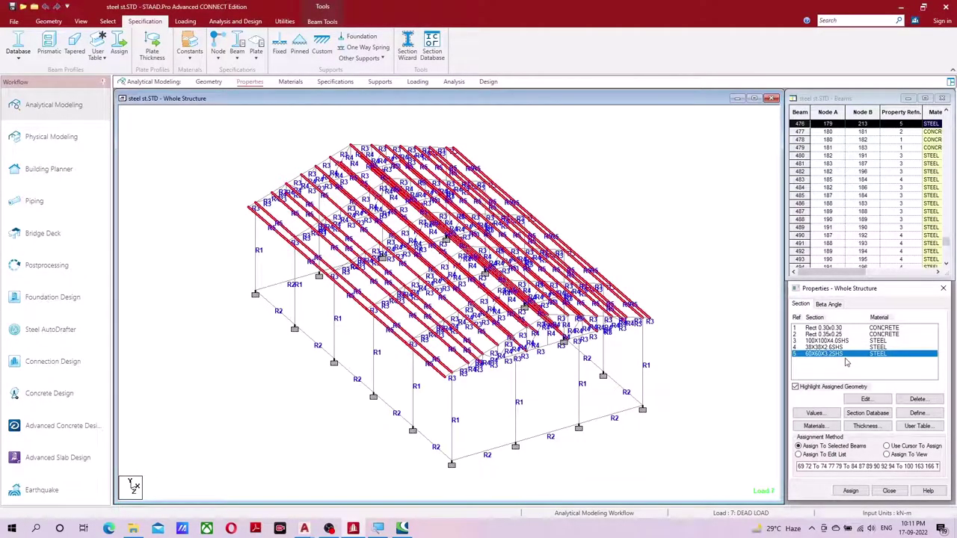
# - Replace section 5 with the 72X72X3.2SHS square hollow profile from the steel table
pyautogui.click(871, 407)
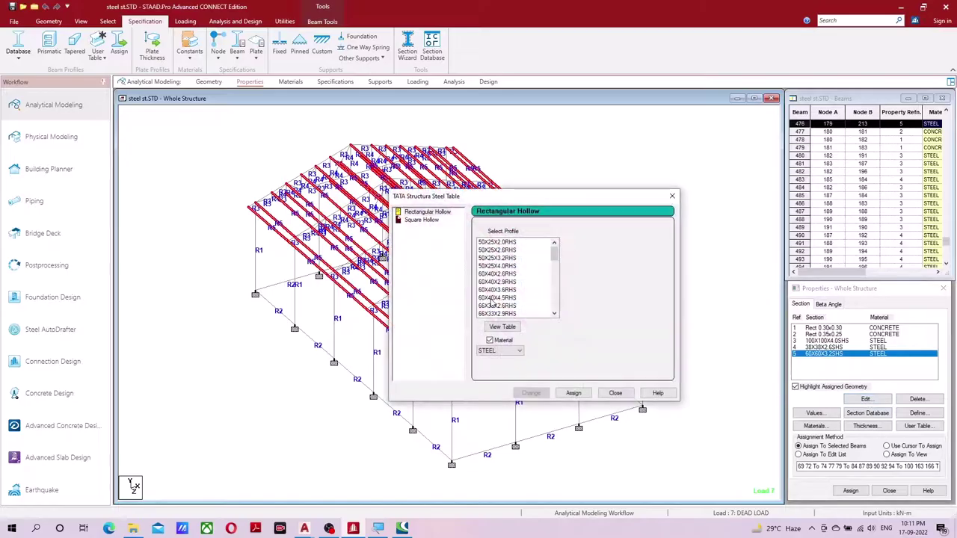
pyautogui.click(421, 220)
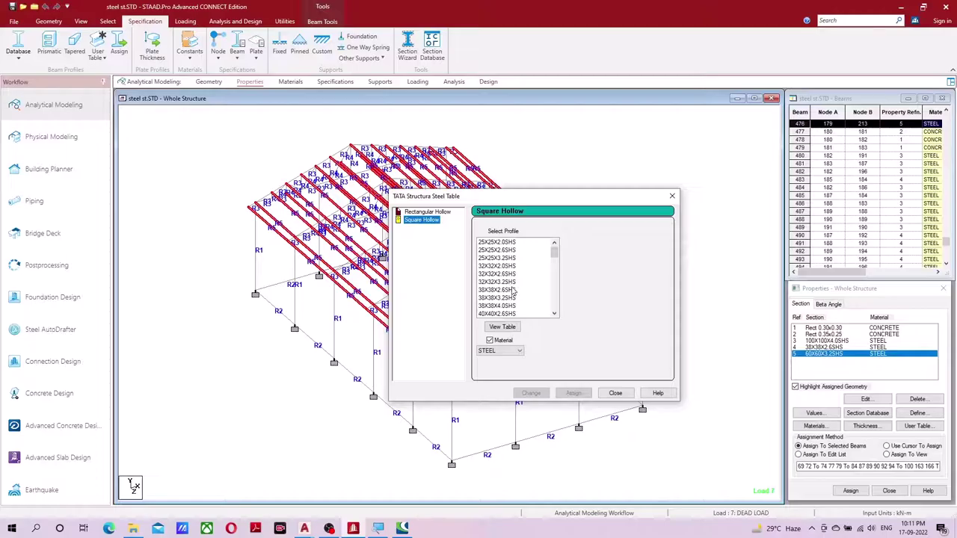
pyautogui.scroll(-2, 513, 291)
pyautogui.scroll(-2, 514, 291)
pyautogui.scroll(-1, 512, 293)
pyautogui.scroll(-2, 509, 295)
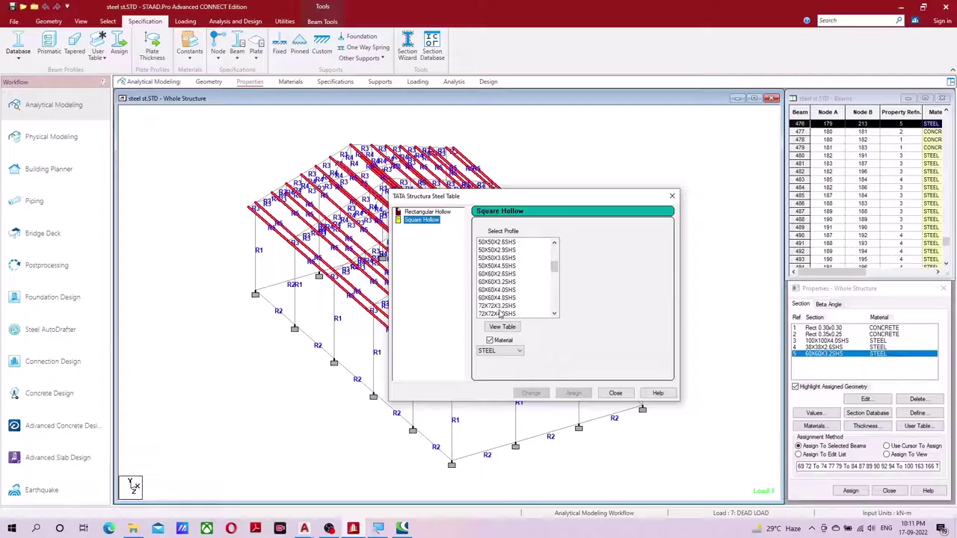
pyautogui.click(503, 306)
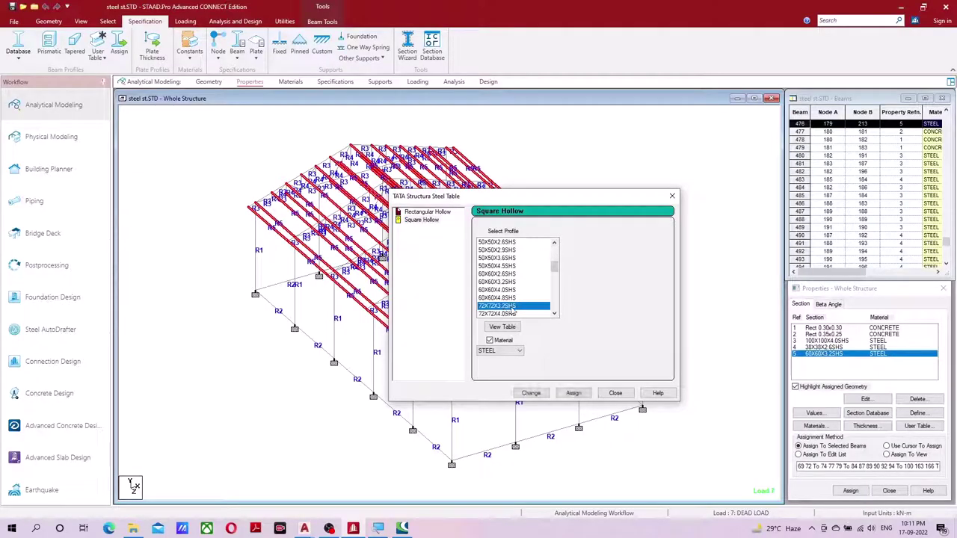
pyautogui.click(531, 392)
pyautogui.click(566, 322)
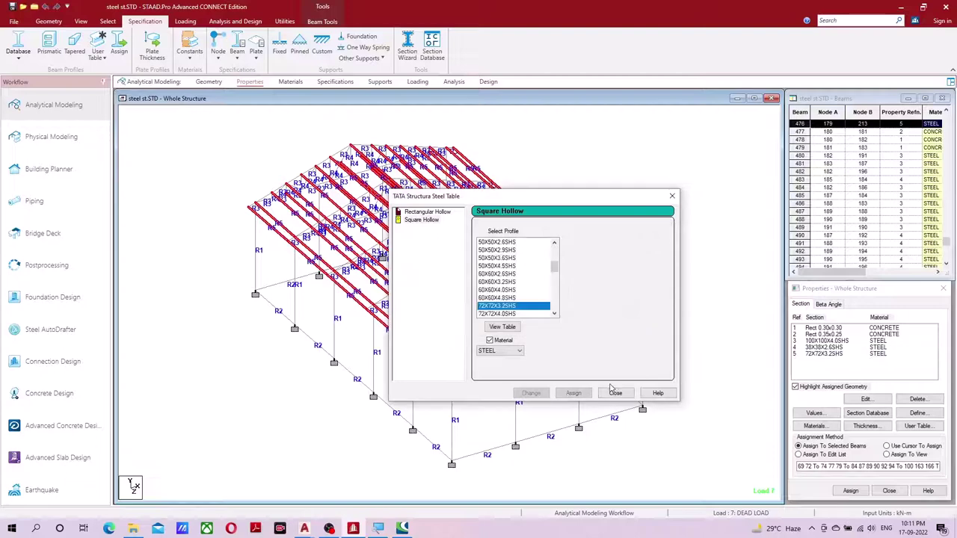
pyautogui.click(614, 393)
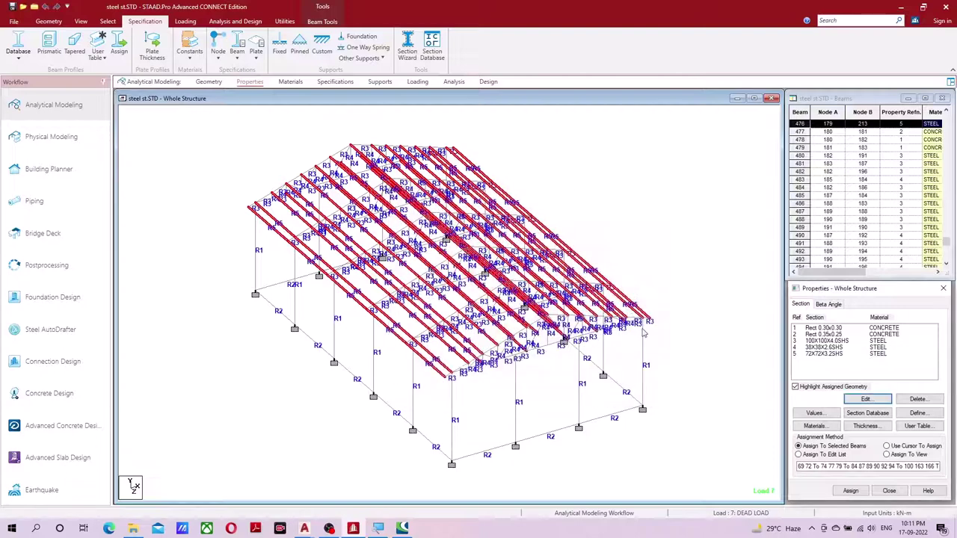
# - Re-run the analysis on the modified structure, saving the model first
pyautogui.click(243, 23)
pyautogui.click(161, 48)
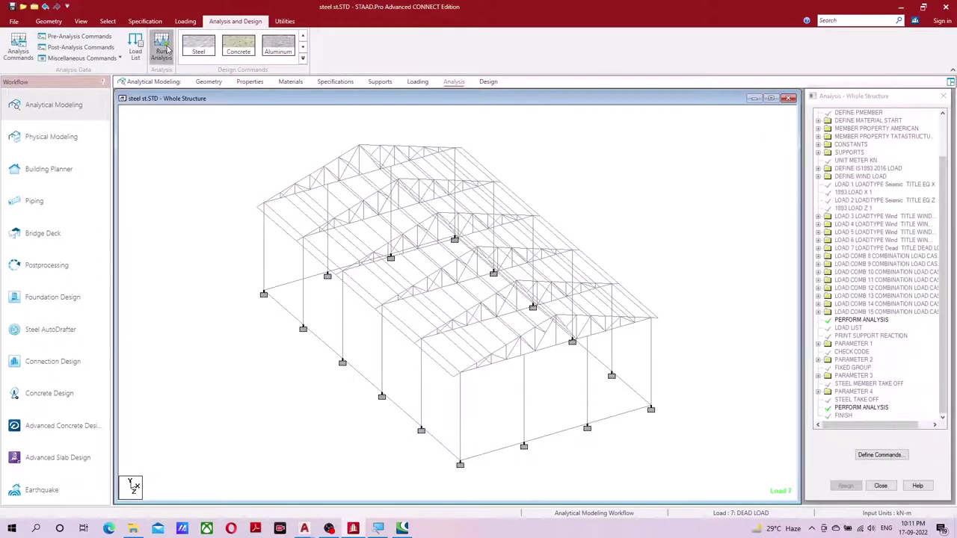
pyautogui.click(472, 314)
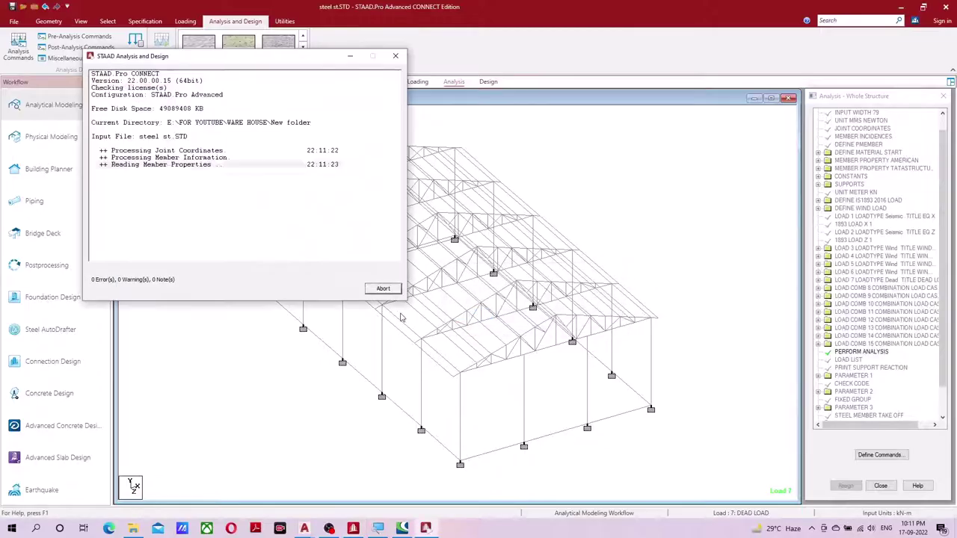
pyautogui.click(382, 289)
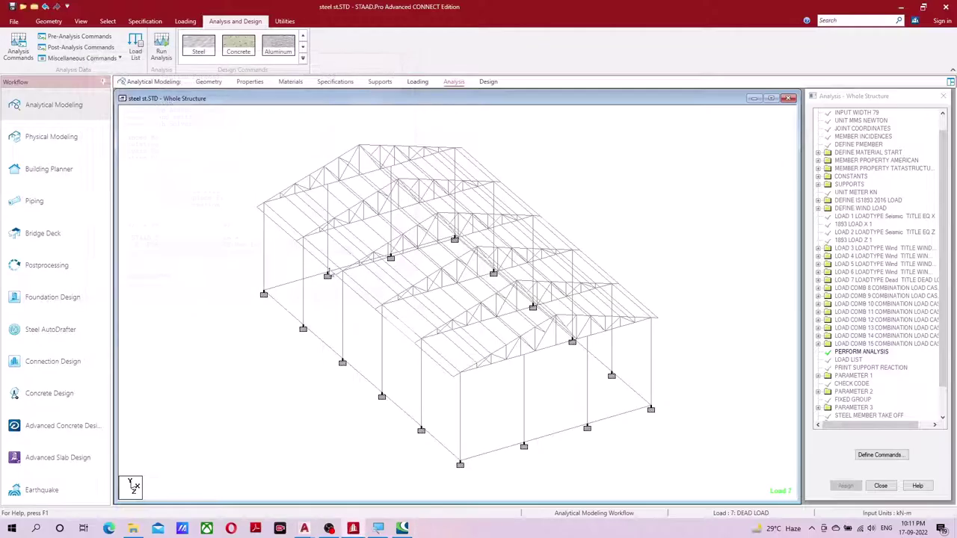
# - In Postprocessing, hide displacement and show utilization ratios in a maximized view
pyautogui.click(63, 266)
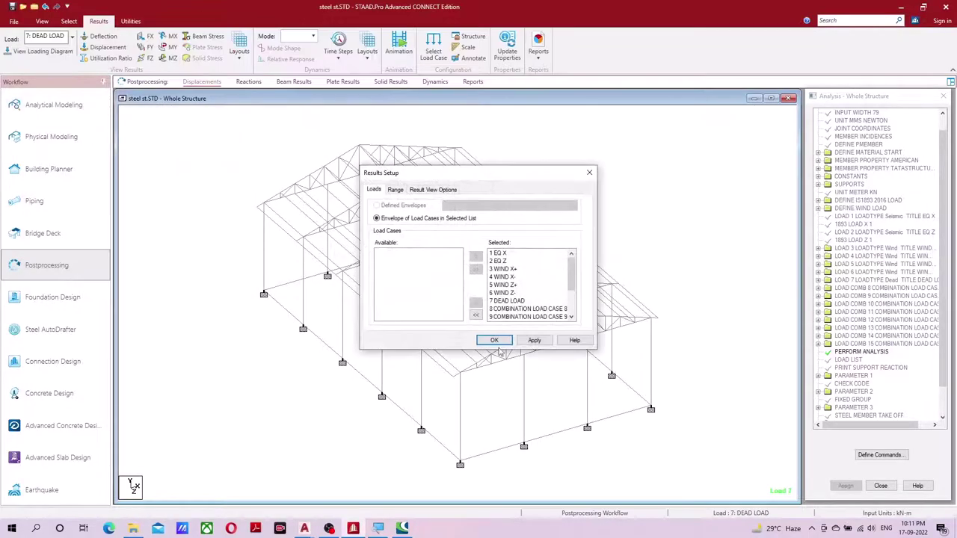
pyautogui.click(494, 341)
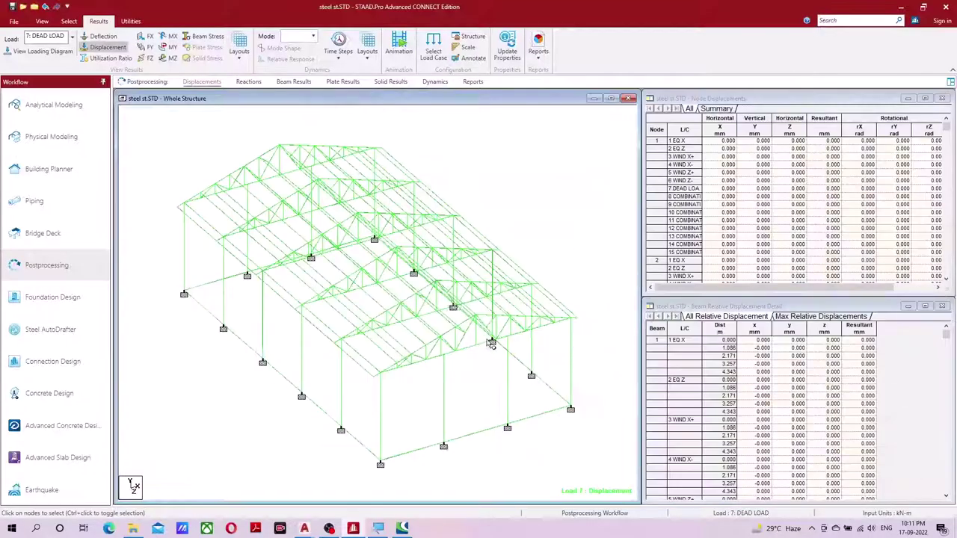
pyautogui.click(108, 48)
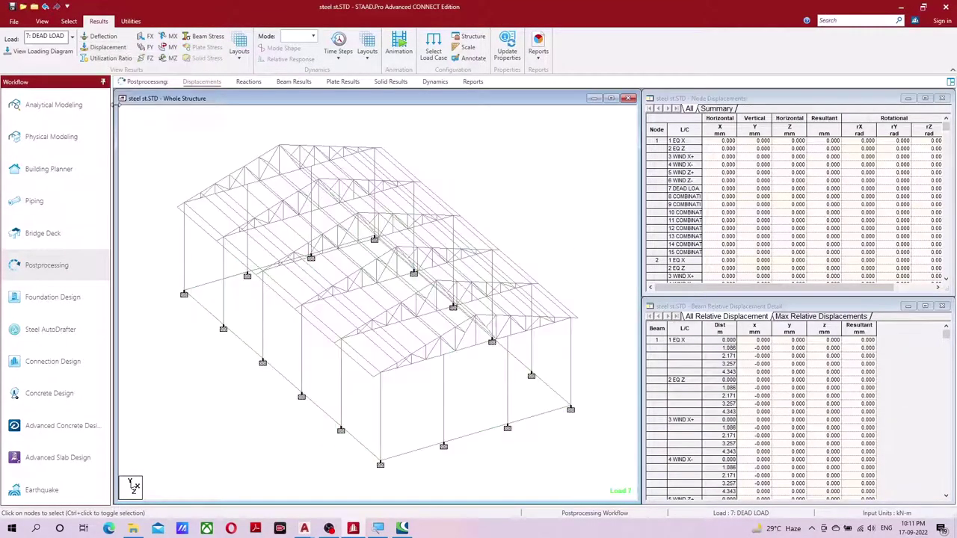
pyautogui.click(110, 59)
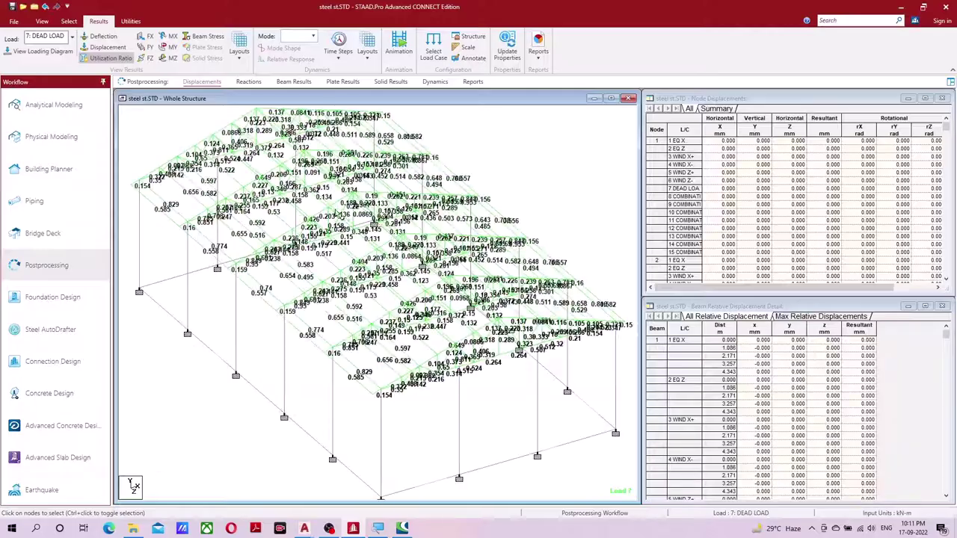
pyautogui.click(611, 98)
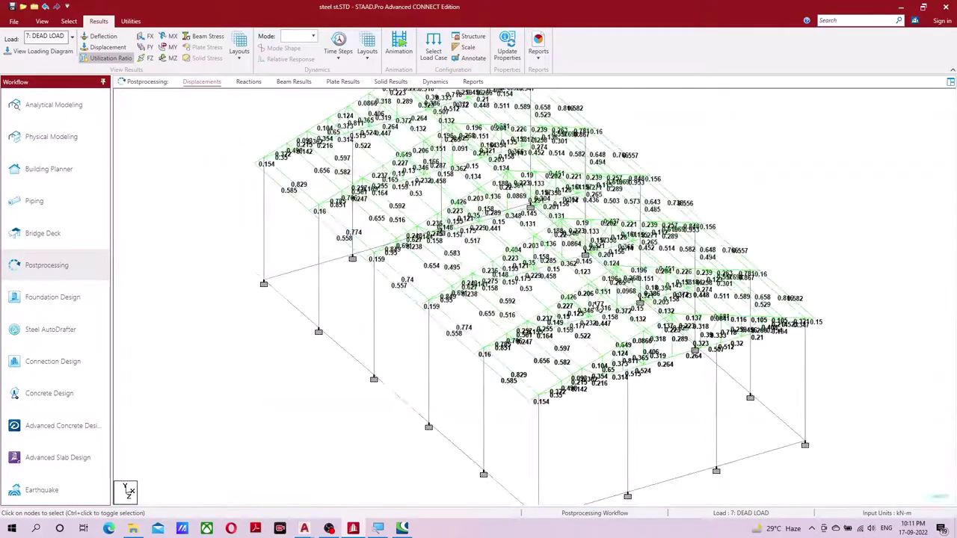
pyautogui.scroll(2, 595, 310)
pyautogui.scroll(3, 594, 303)
pyautogui.scroll(-3, 592, 301)
pyautogui.scroll(4, 591, 301)
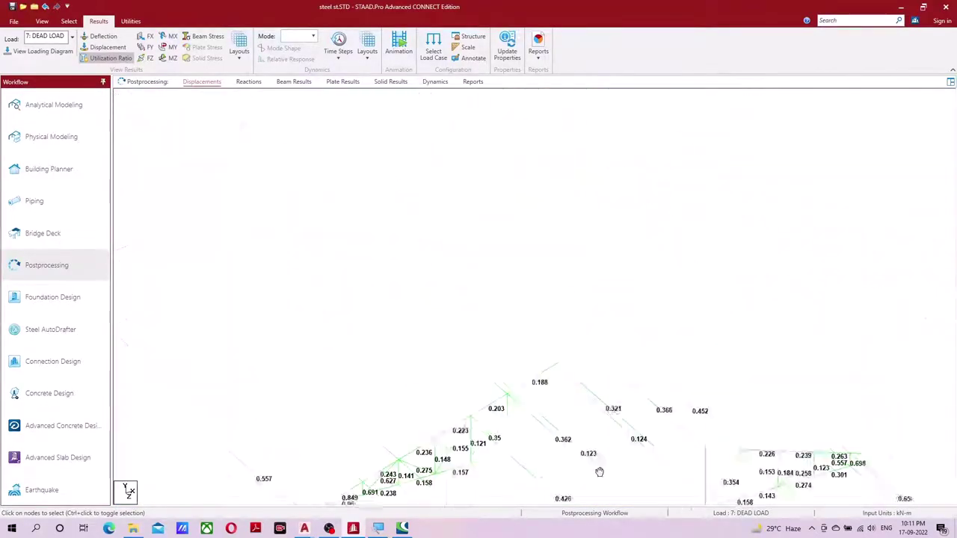
pyautogui.moveTo(600, 472); pyautogui.dragTo(599, 399, button='middle')
pyautogui.scroll(-5, 599, 399)
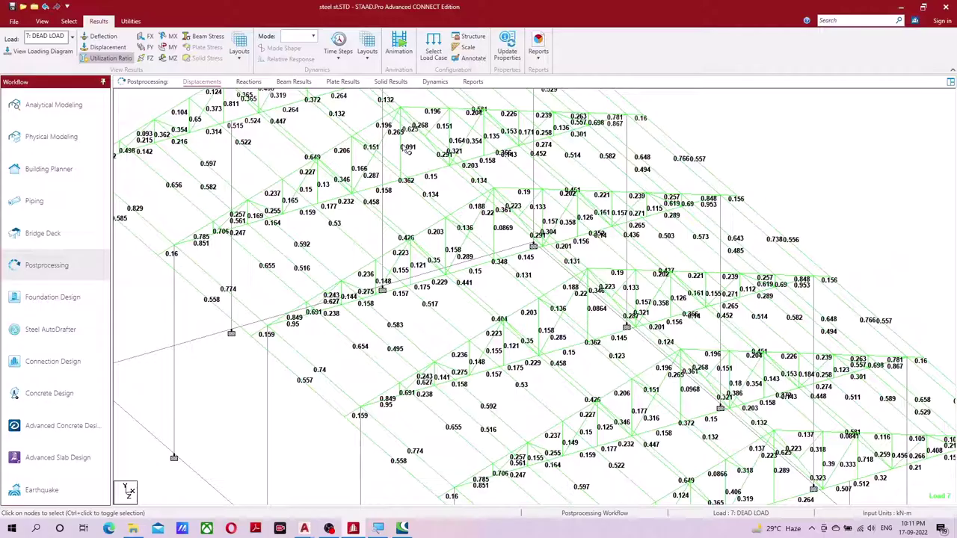
# - Change section 3 from 100X100X4.0SHS to 40X40X2.6SHS, agreeing to delete old result files
pyautogui.click(44, 105)
pyautogui.click(249, 81)
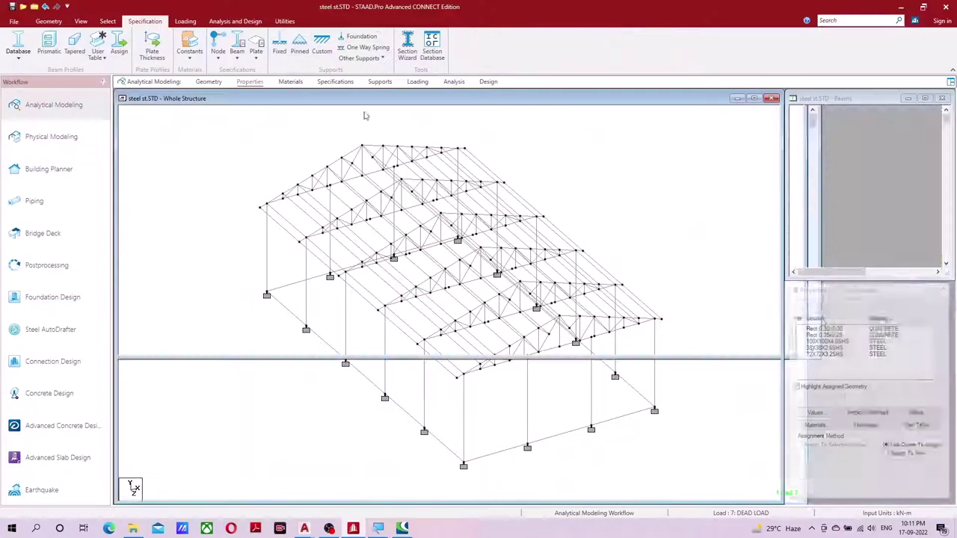
pyautogui.click(824, 341)
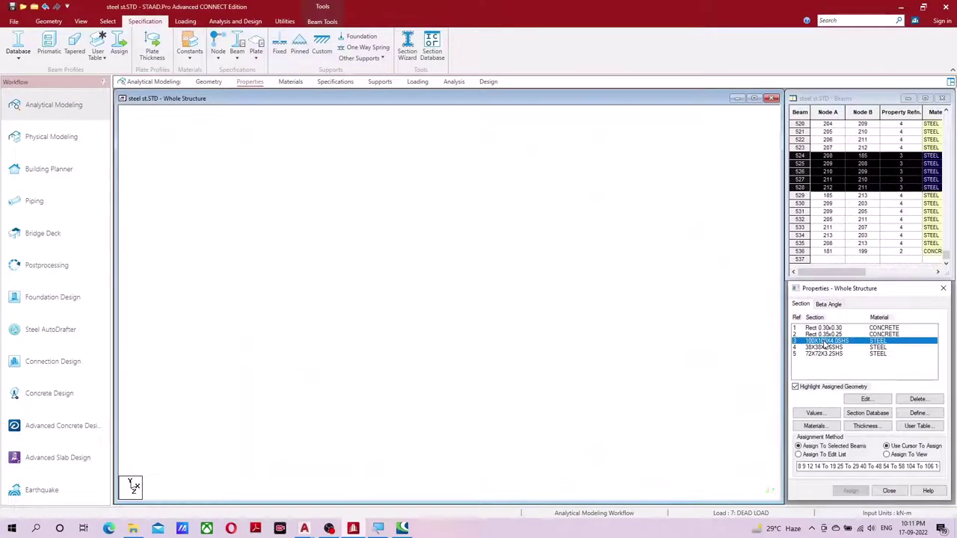
pyautogui.click(862, 399)
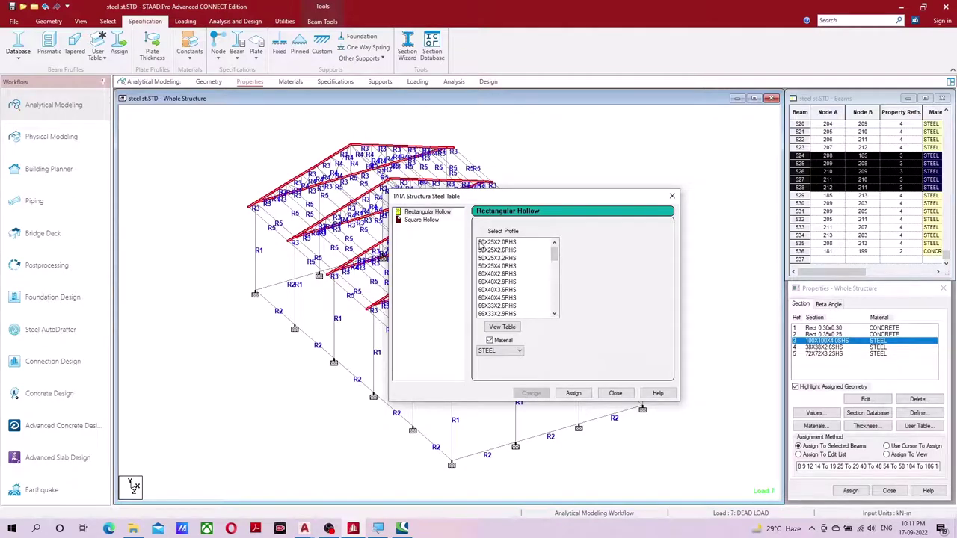
pyautogui.click(431, 221)
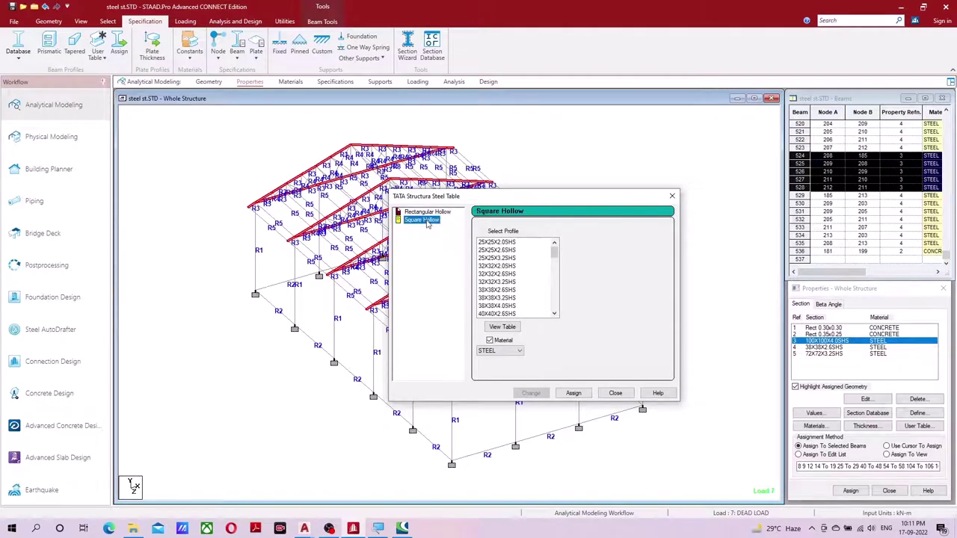
pyautogui.click(496, 314)
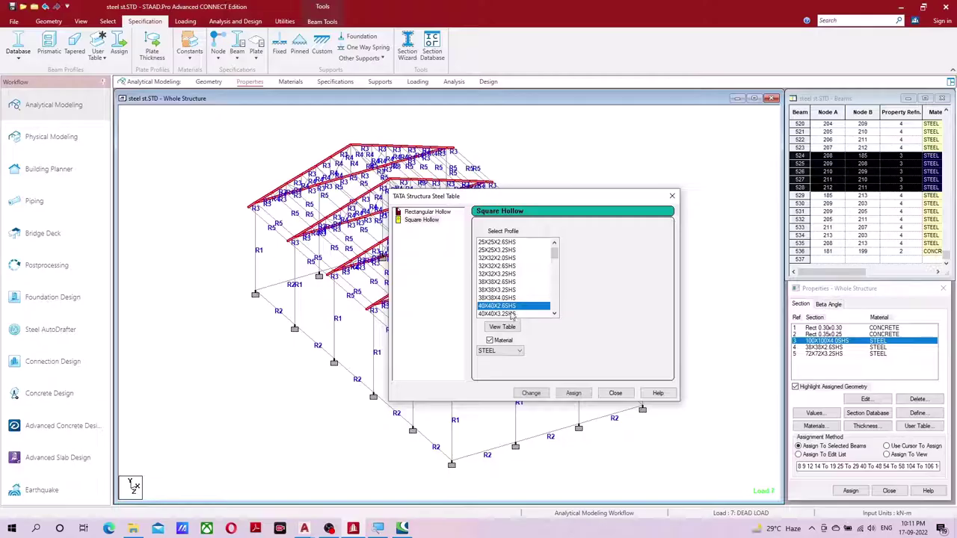
pyautogui.click(534, 393)
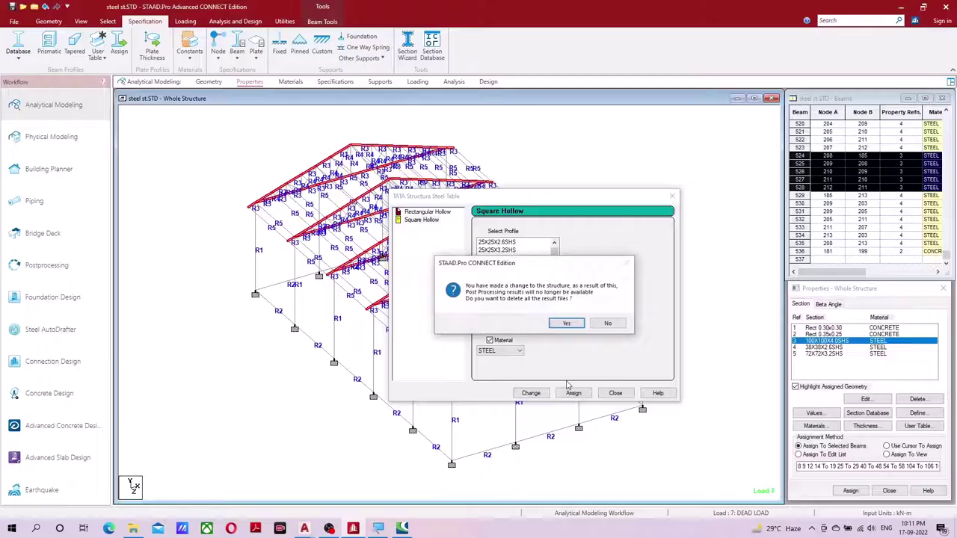
pyautogui.click(566, 322)
pyautogui.click(615, 392)
# - Re-run the analysis with the 40X40X2.6SHS section, saving the model
pyautogui.click(235, 21)
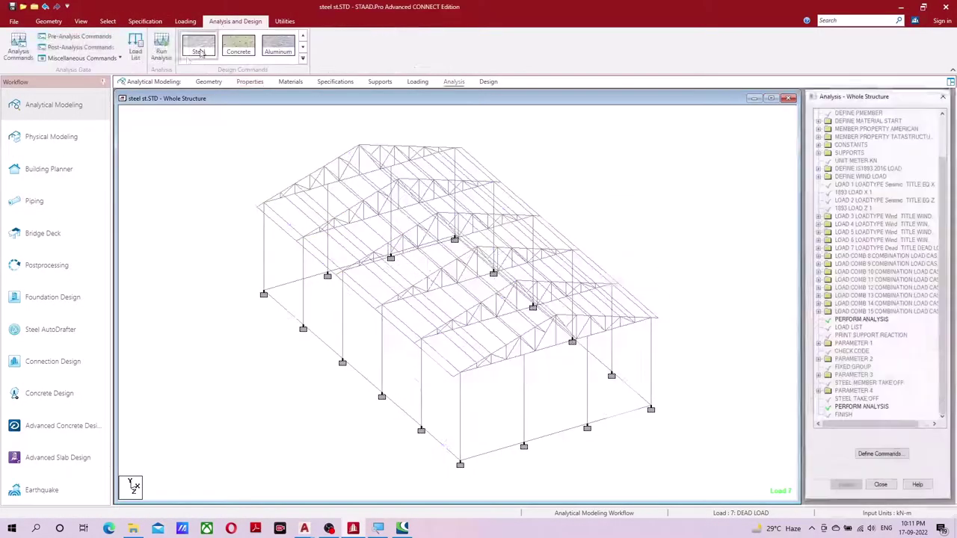
pyautogui.click(162, 51)
pyautogui.click(467, 317)
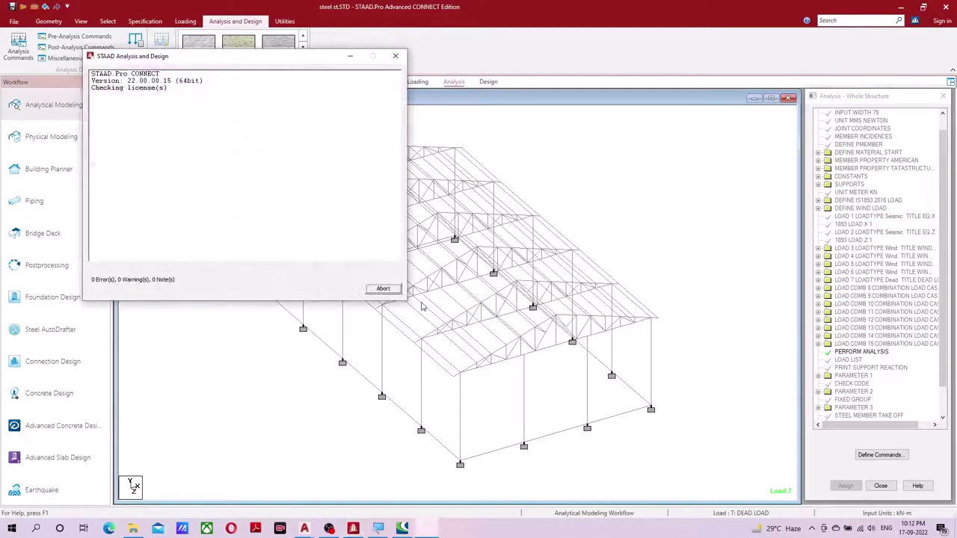
pyautogui.click(383, 288)
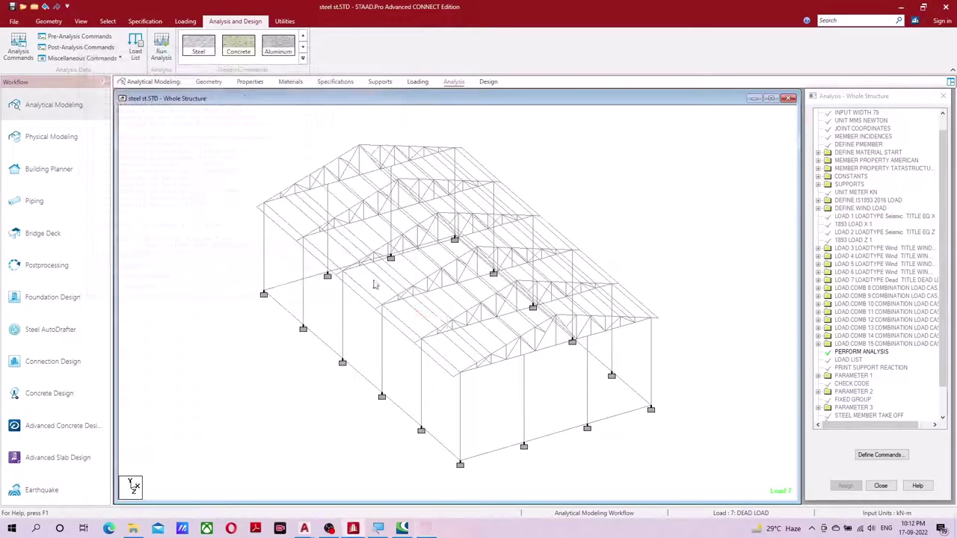
# - Display member utilization ratios across the whole frame in a maximized results view
pyautogui.click(65, 278)
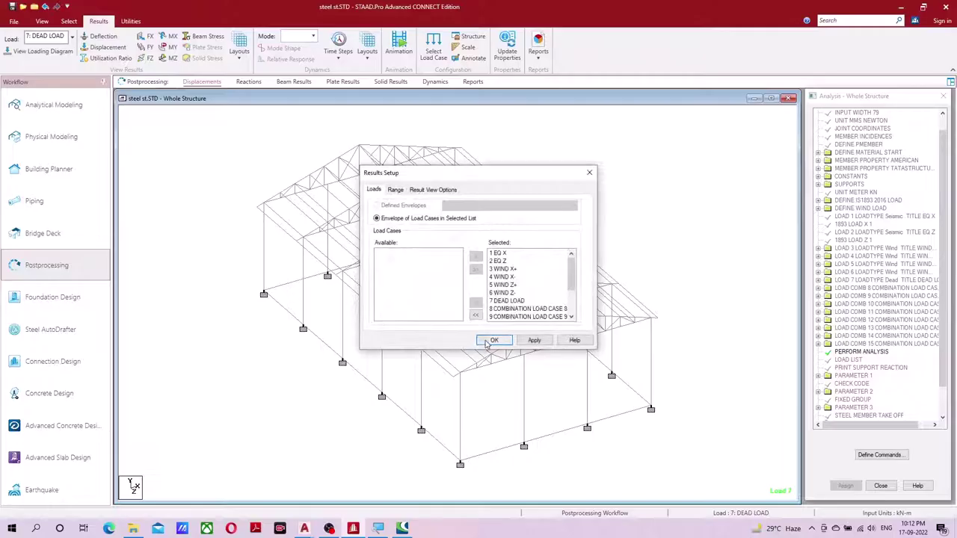
pyautogui.click(493, 339)
pyautogui.click(107, 58)
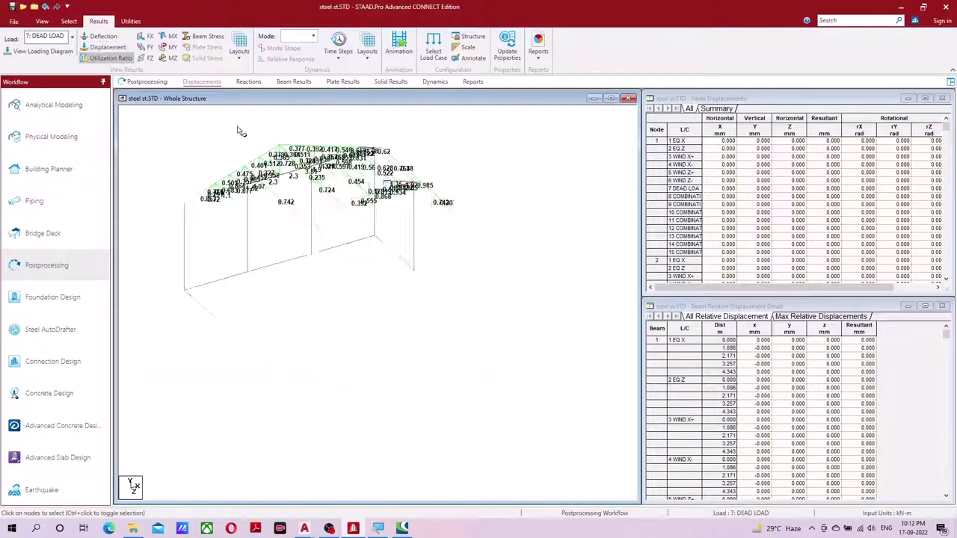
pyautogui.scroll(3, 241, 128)
pyautogui.scroll(3, 397, 265)
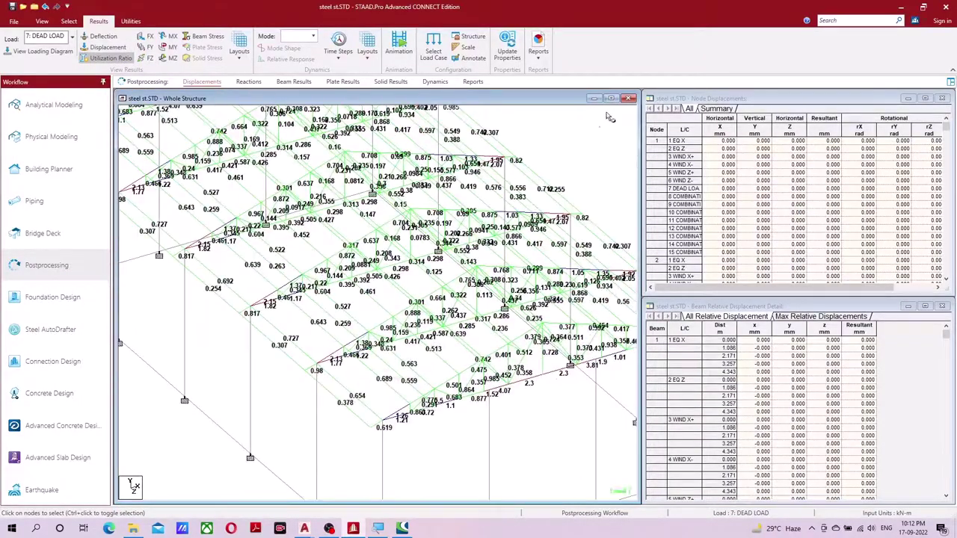
pyautogui.click(611, 98)
pyautogui.scroll(3, 497, 313)
pyautogui.scroll(2, 497, 312)
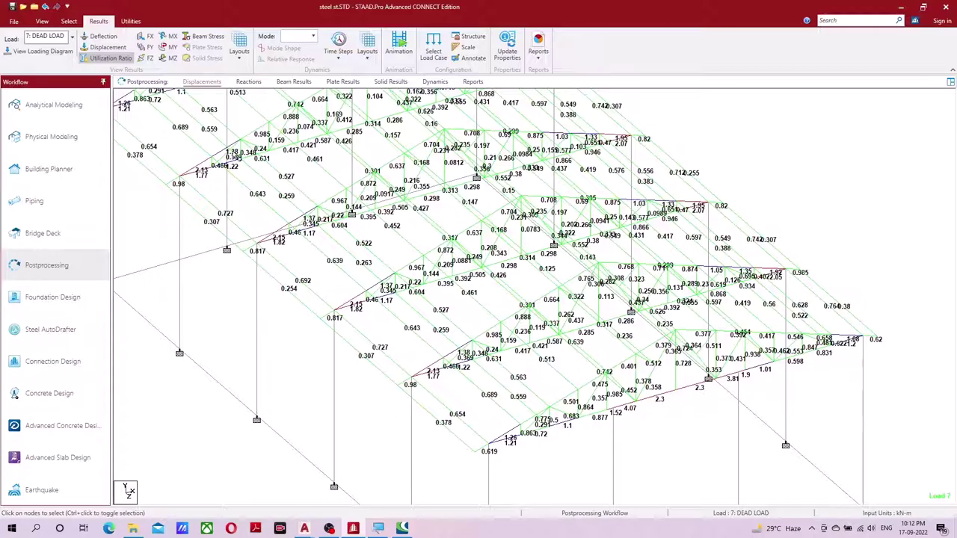
# - Select section 3 (40X40X2.6SHS) in the Properties table for editing
pyautogui.click(53, 112)
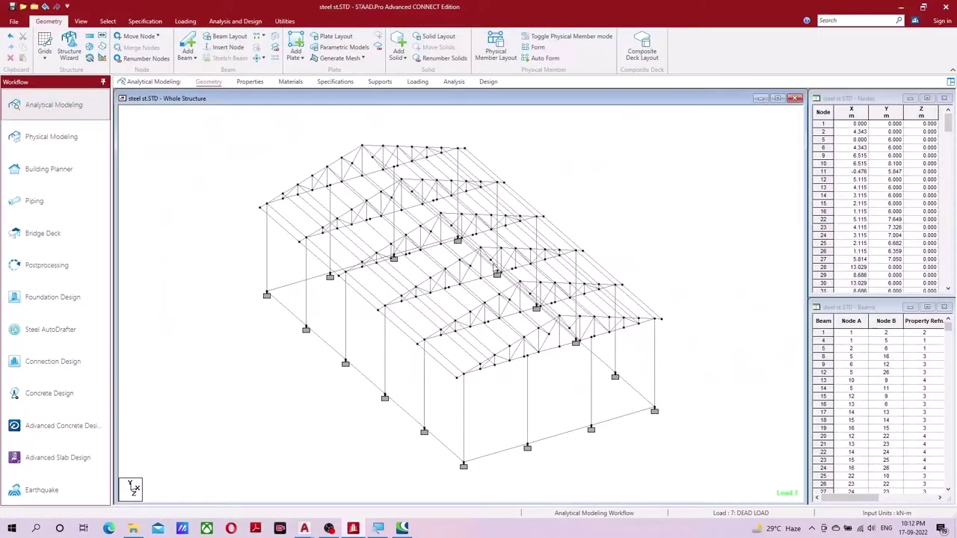
pyautogui.click(250, 81)
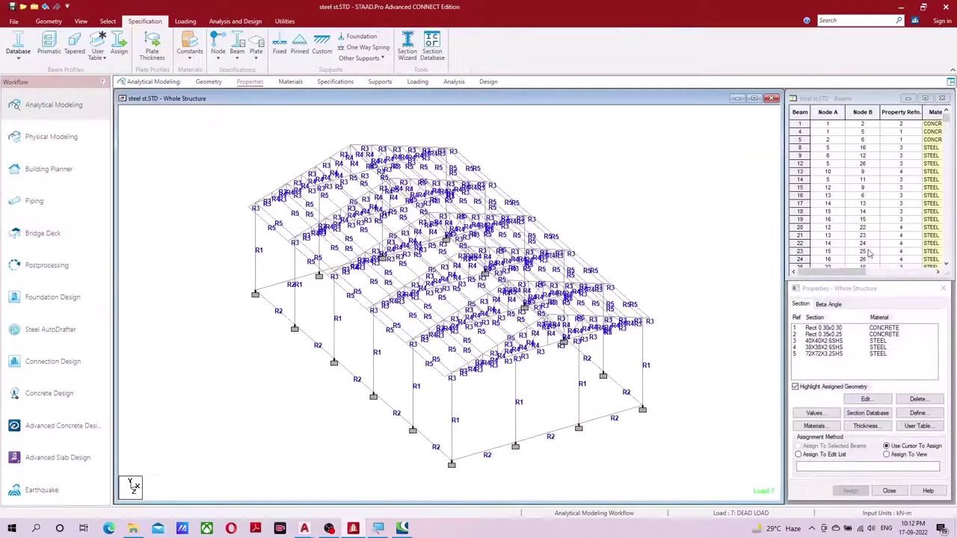
pyautogui.click(835, 353)
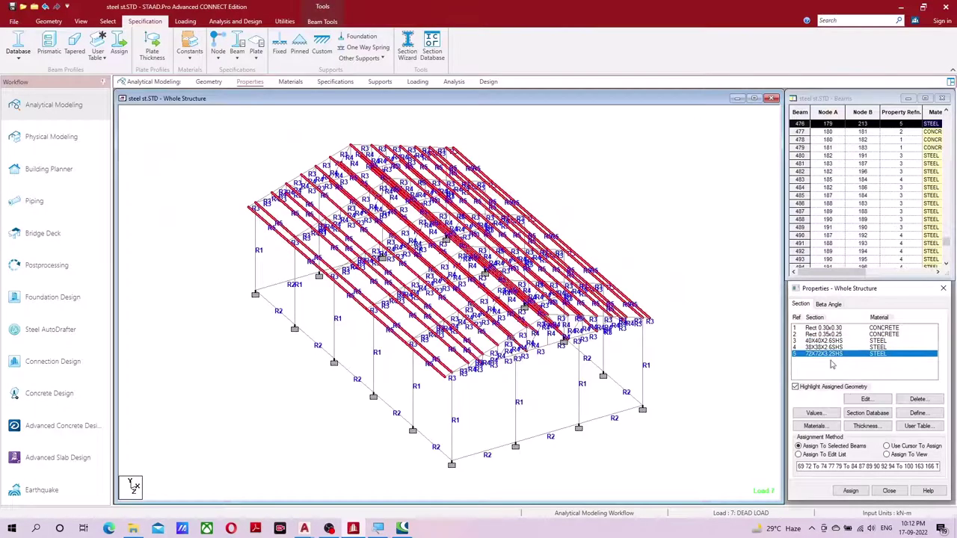
pyautogui.click(822, 341)
pyautogui.click(865, 398)
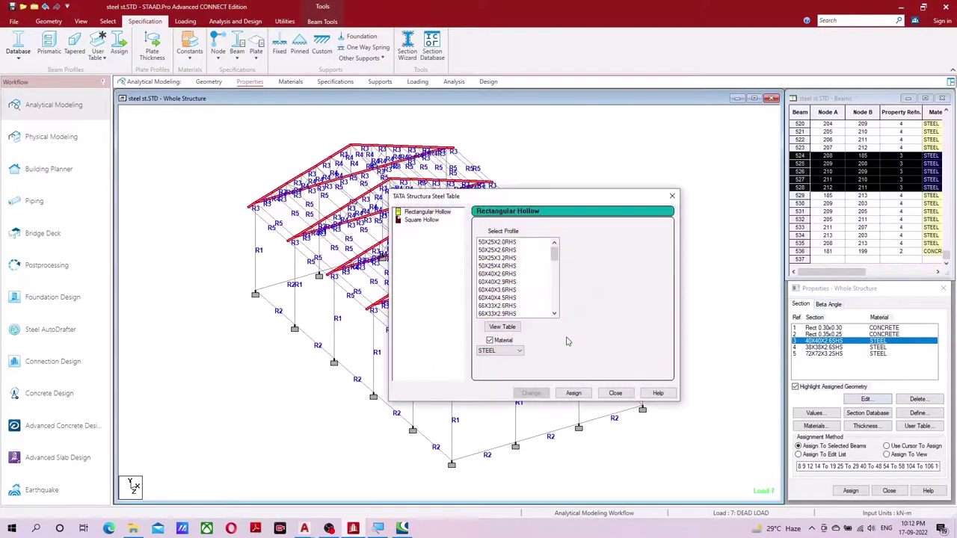
# - Choose the 100X100X4.0SHS profile from the Square Hollow sections list
pyautogui.scroll(-2, 508, 303)
pyautogui.scroll(-1, 508, 303)
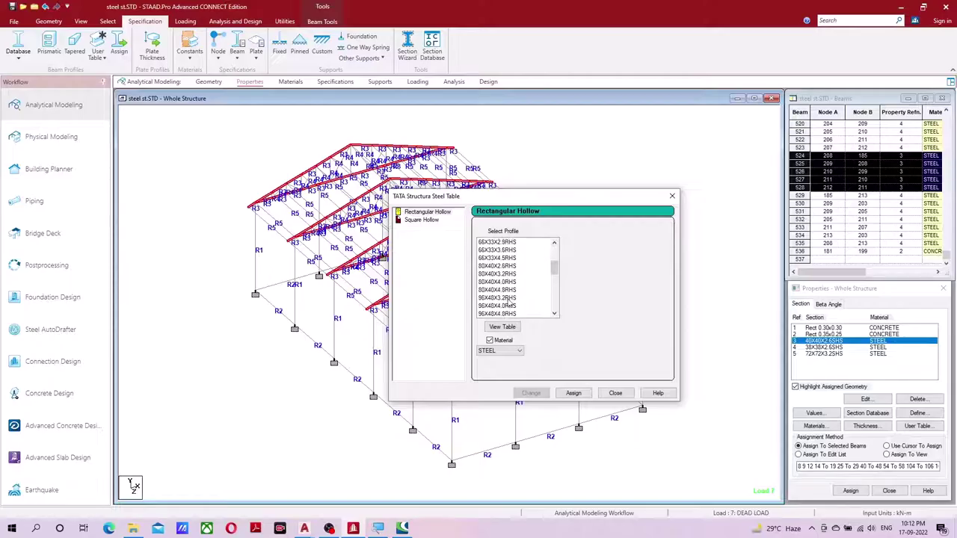
pyautogui.scroll(-1, 509, 303)
pyautogui.scroll(1, 505, 289)
pyautogui.scroll(2, 505, 288)
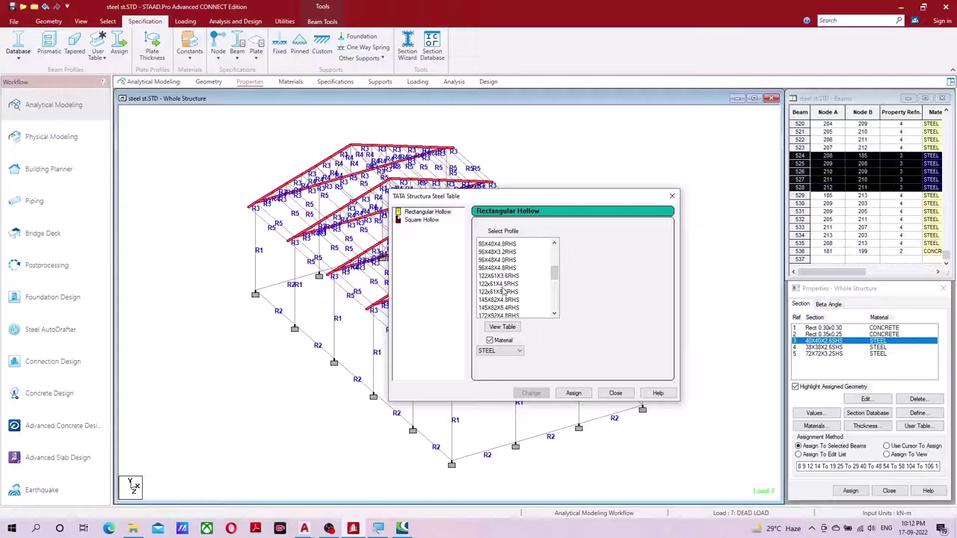
pyautogui.scroll(2, 505, 289)
pyautogui.click(420, 219)
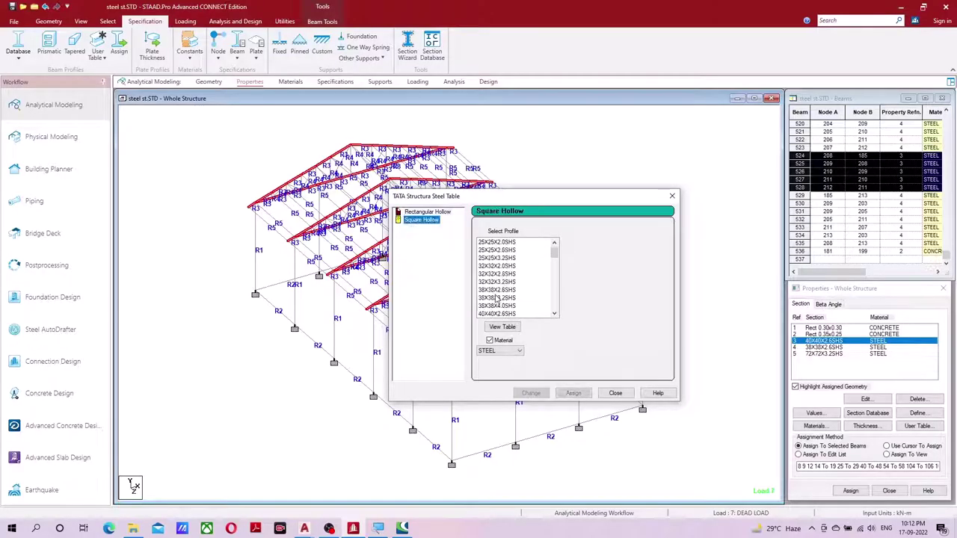
pyautogui.scroll(-2, 496, 297)
pyautogui.scroll(-1, 497, 302)
pyautogui.scroll(-1, 498, 308)
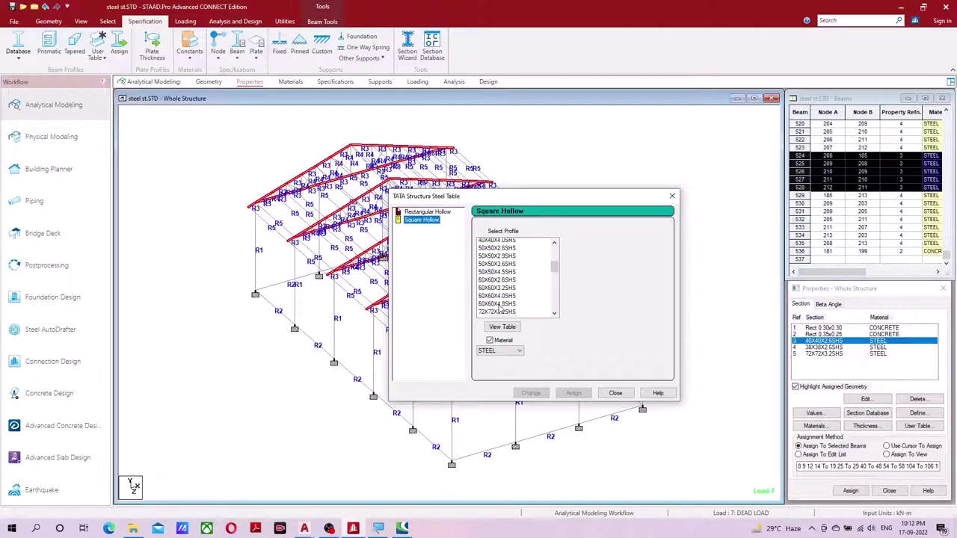
pyautogui.scroll(-1, 499, 307)
pyautogui.scroll(-1, 501, 307)
pyautogui.scroll(-1, 501, 308)
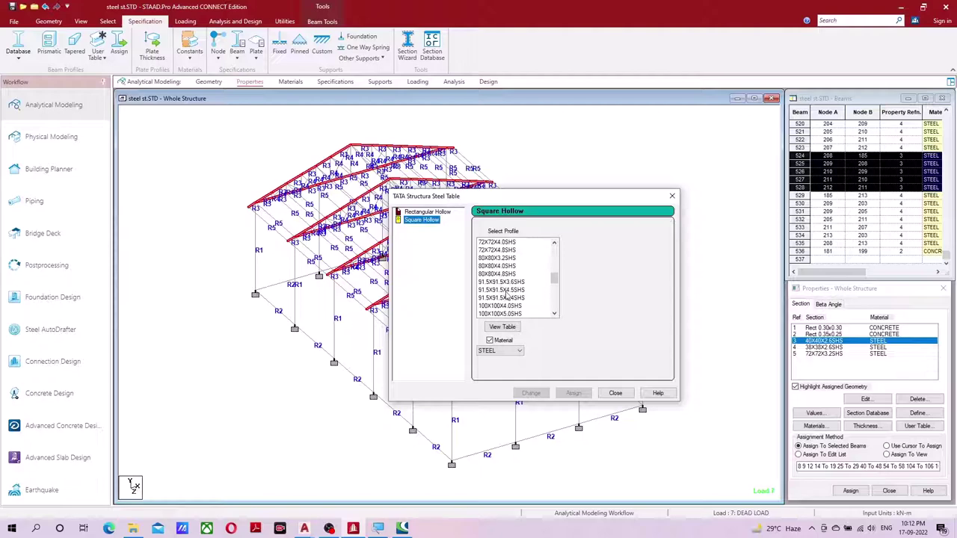
pyautogui.click(500, 305)
# - Apply 100X100X4.0SHS to section 3, delete old results, and re-run the analysis
pyautogui.click(531, 392)
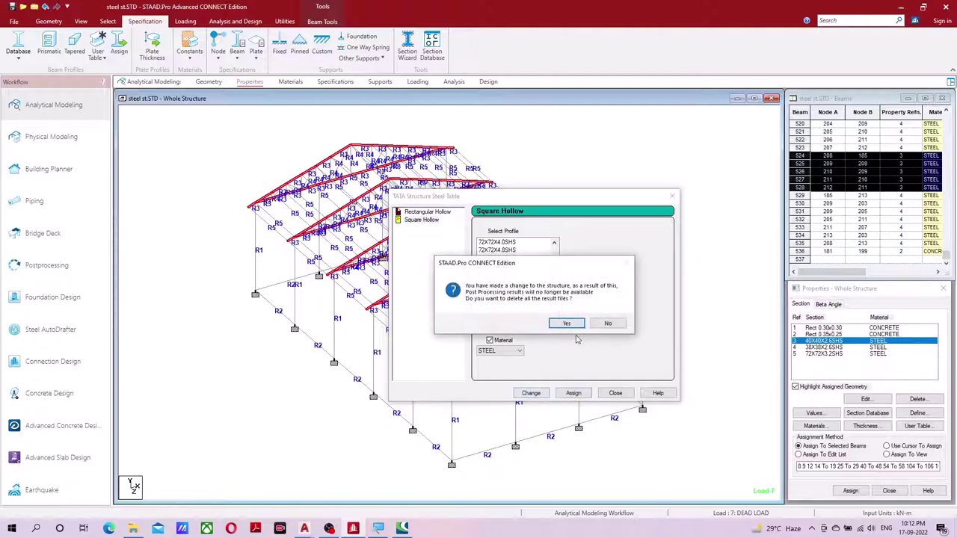
pyautogui.click(568, 324)
pyautogui.click(618, 392)
pyautogui.click(234, 21)
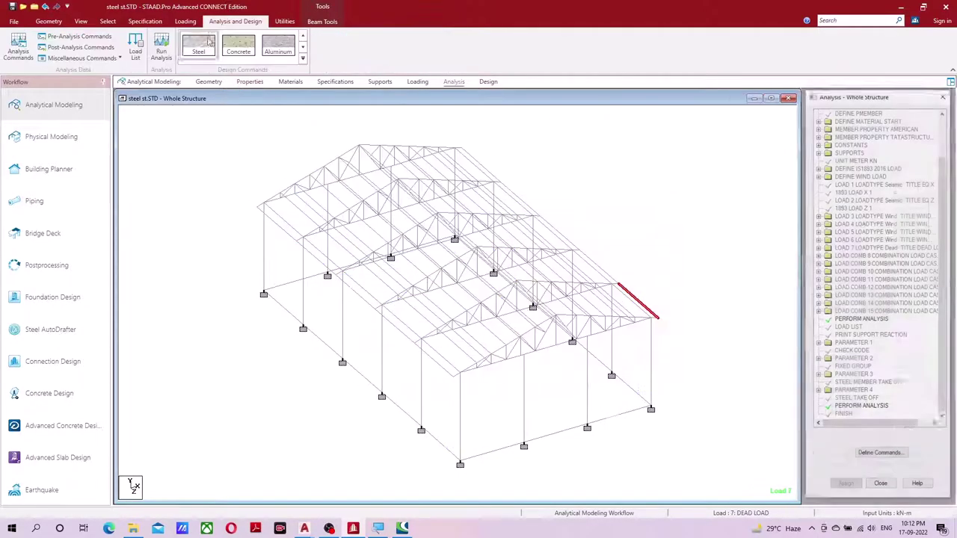
pyautogui.click(170, 52)
pyautogui.click(468, 314)
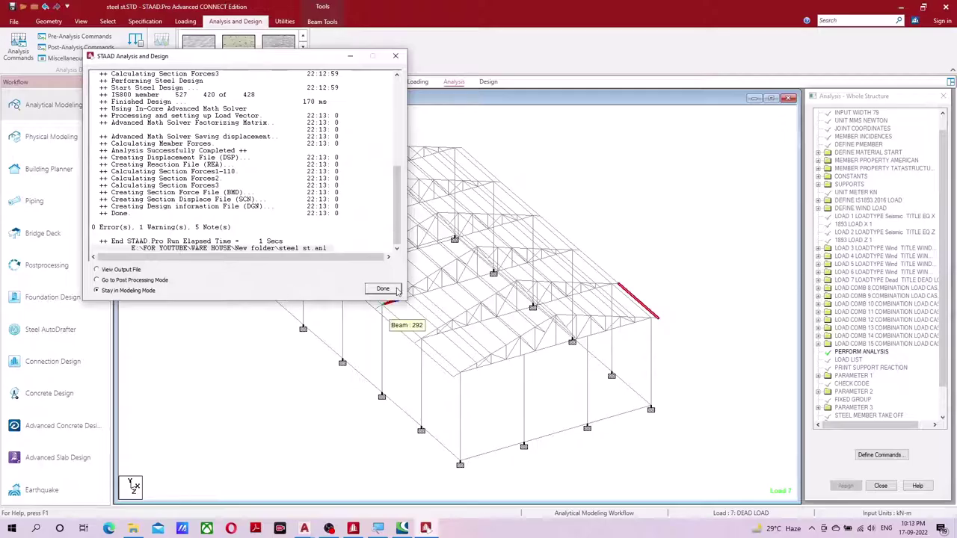
pyautogui.click(382, 289)
# - Review the new result values on the structure in a maximized Postprocessing view
pyautogui.click(60, 265)
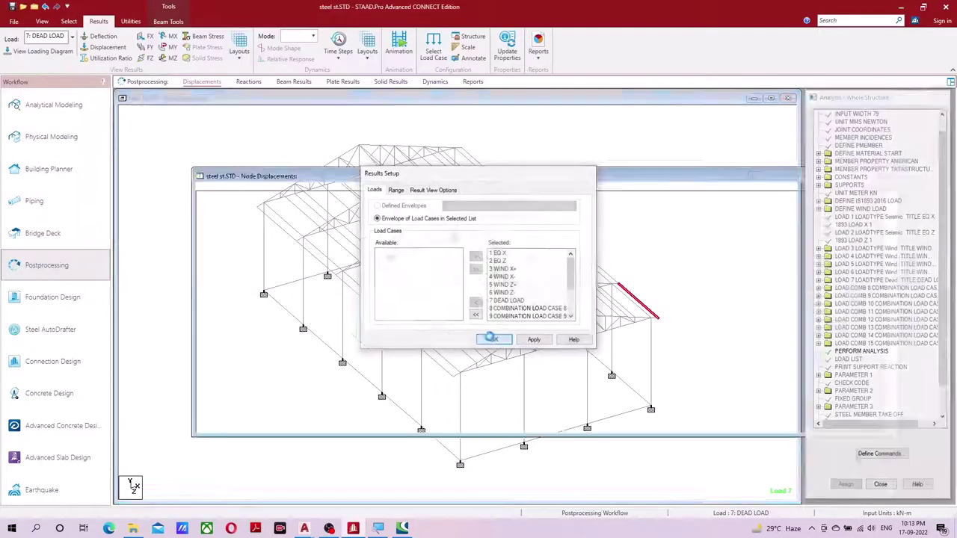
pyautogui.click(493, 339)
pyautogui.click(109, 49)
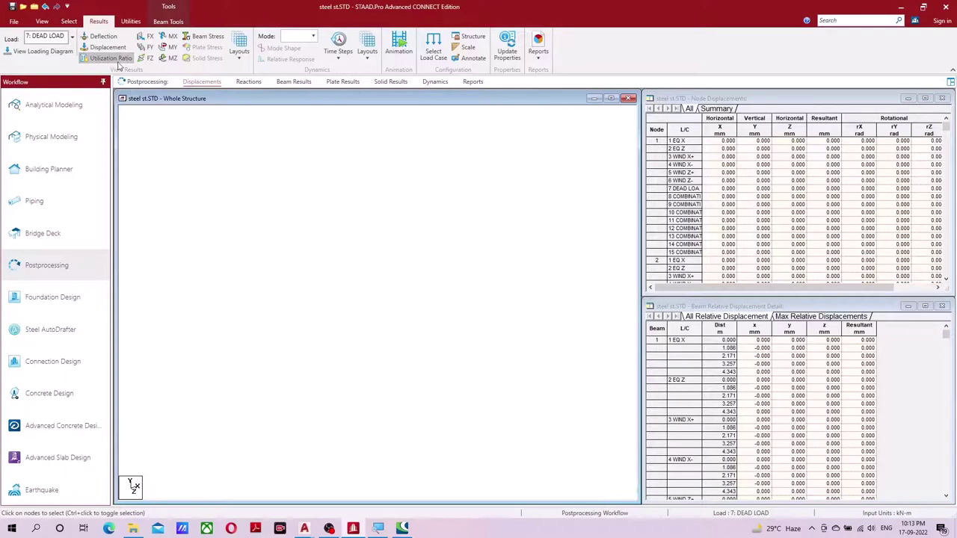
pyautogui.click(611, 98)
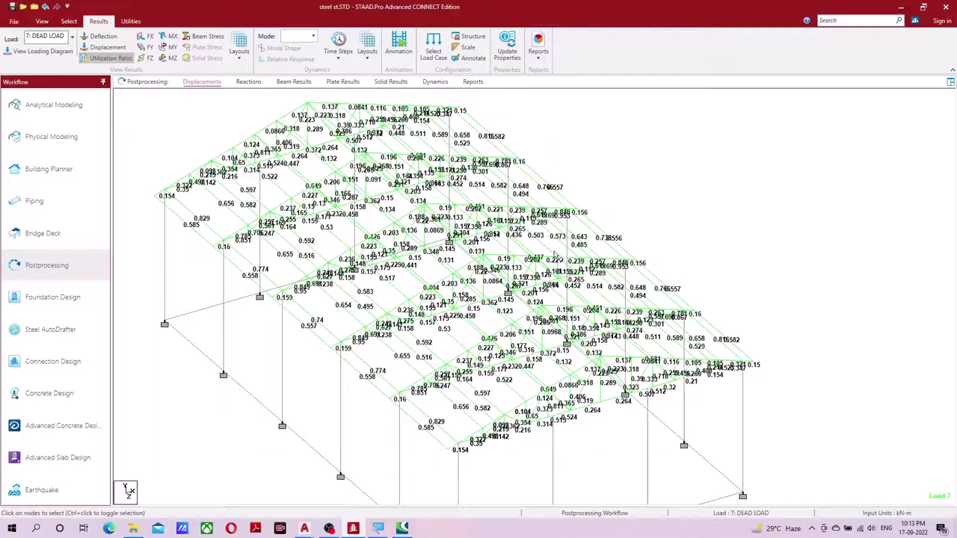
# - Run the analysis once more and open its output report
pyautogui.click(54, 104)
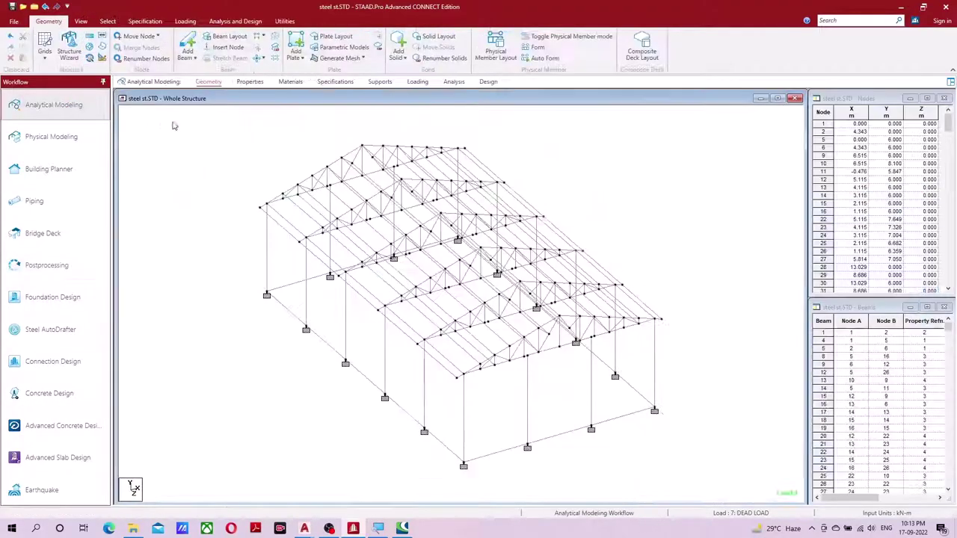
pyautogui.click(230, 22)
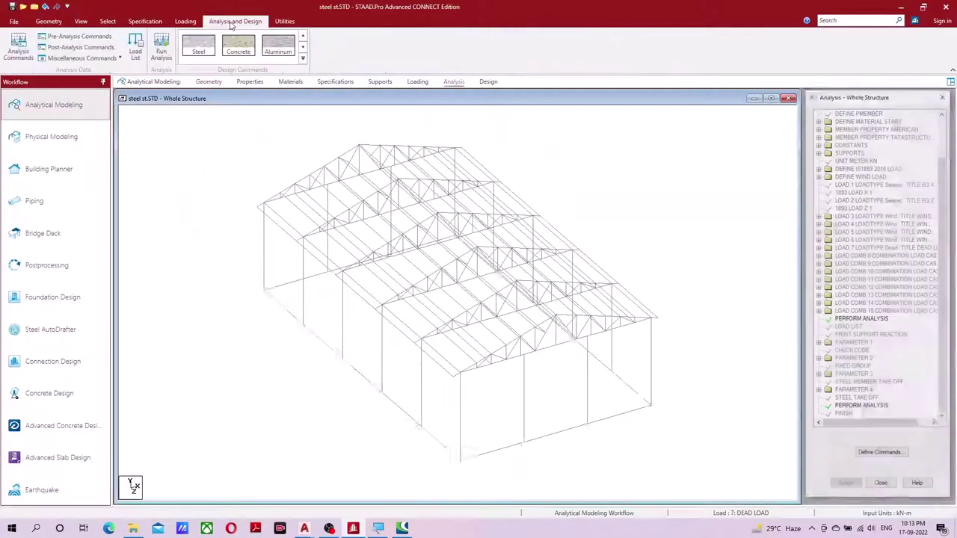
pyautogui.click(159, 46)
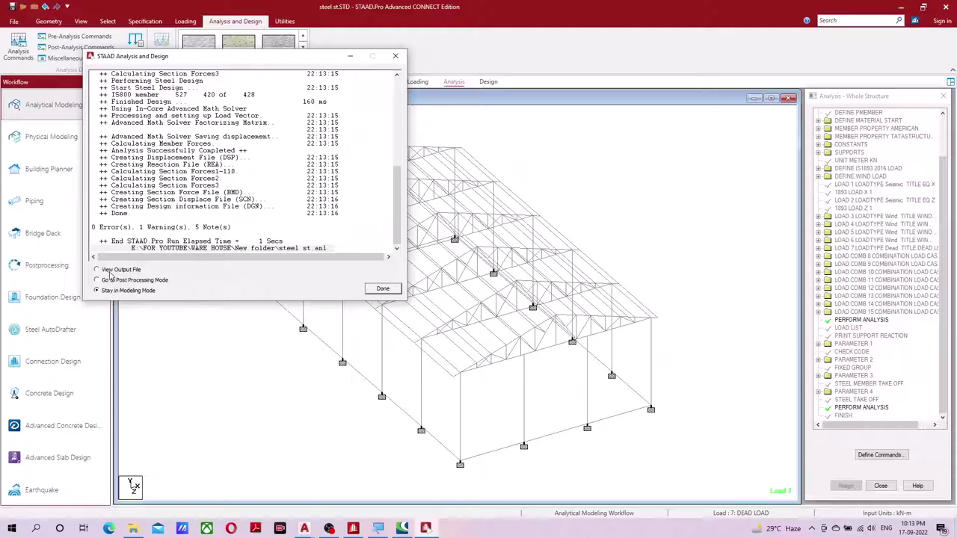
pyautogui.click(388, 290)
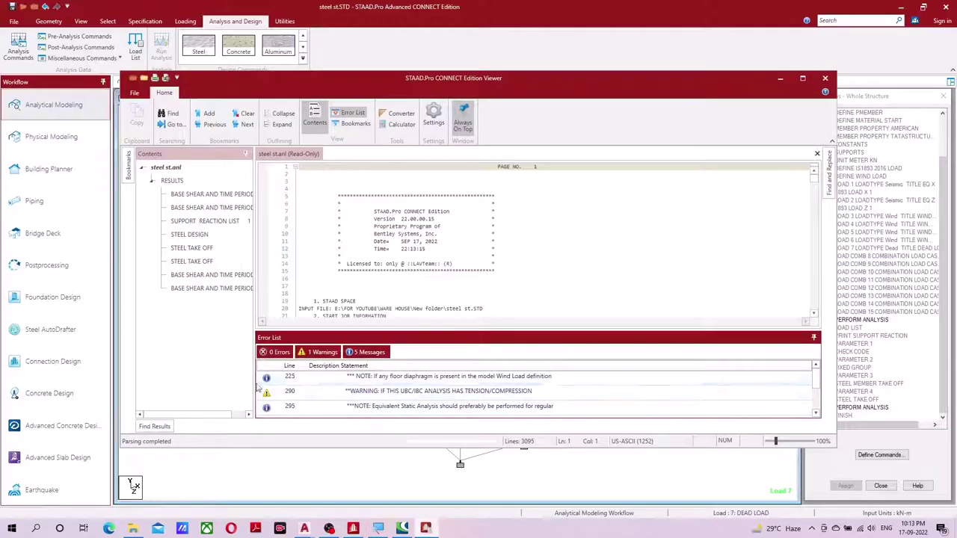
# - Filter the output to the warning and jump to the STEEL DESIGN results full-screen
pyautogui.click(368, 352)
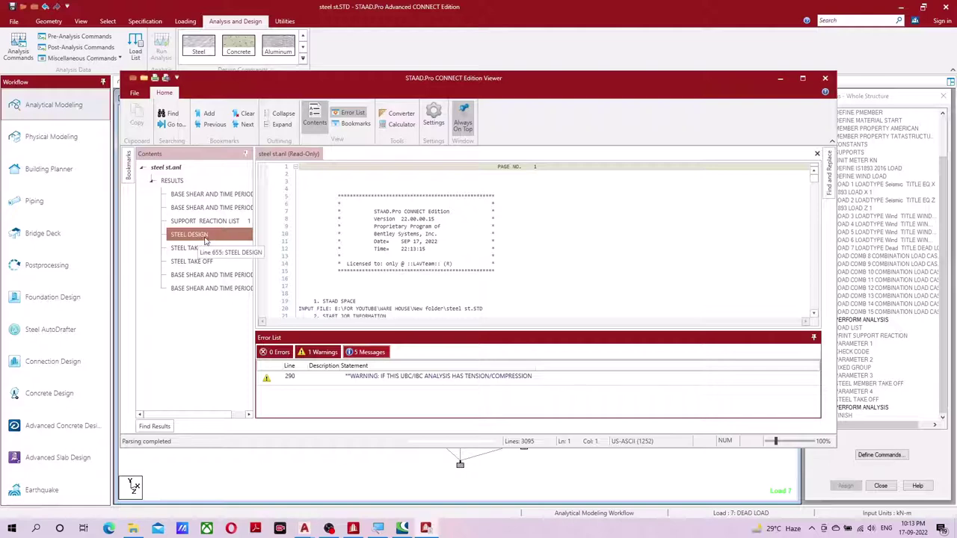
pyautogui.click(201, 237)
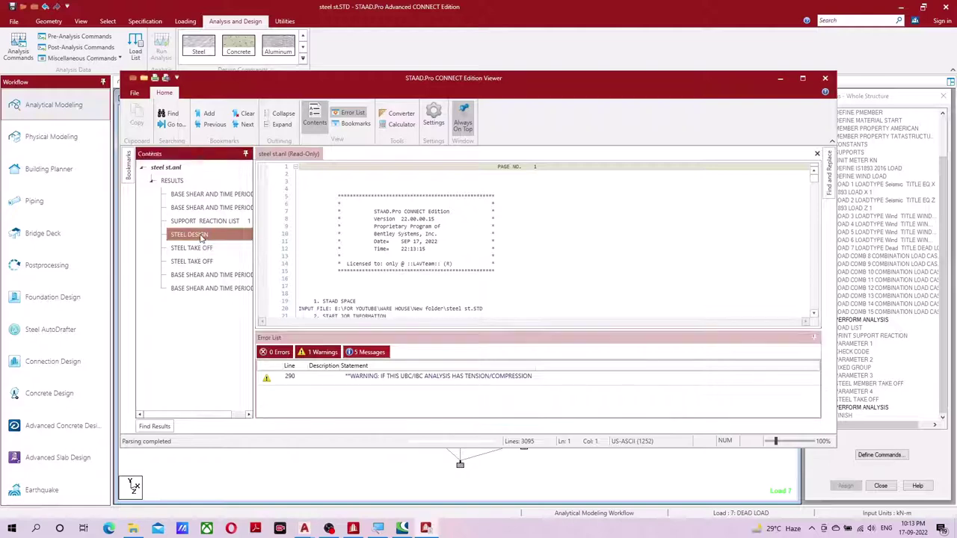
pyautogui.click(802, 77)
pyautogui.scroll(1, 423, 299)
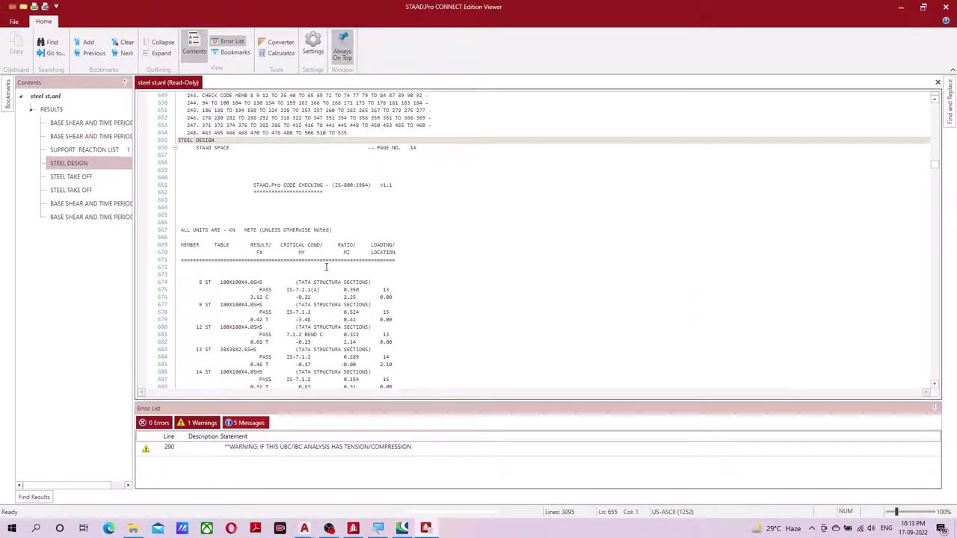
pyautogui.scroll(-1, 336, 277)
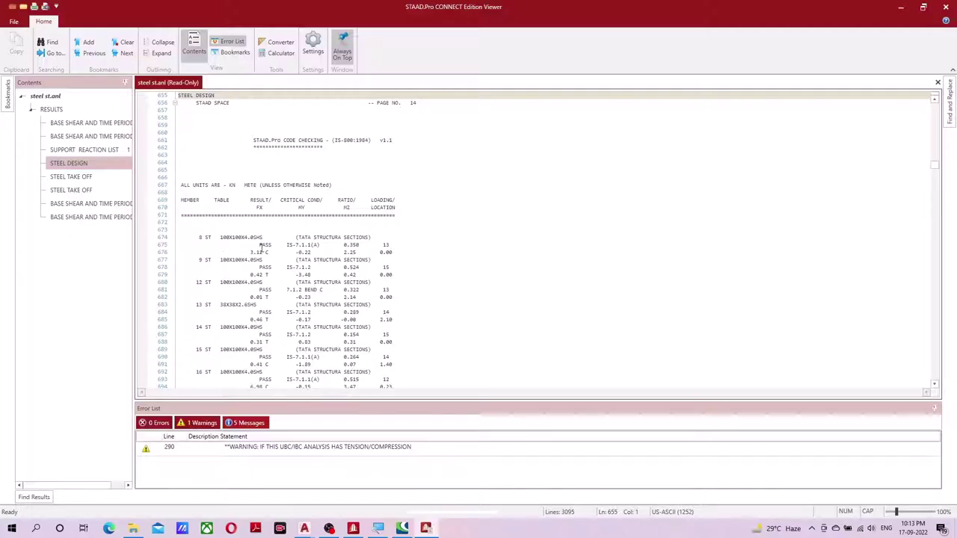
# - Check the PASS results through the steel design listing, then close the viewer
pyautogui.moveTo(261, 245)
pyautogui.mouseDown()
pyautogui.moveTo(282, 251)
pyautogui.moveTo(274, 269)
pyautogui.mouseUp()
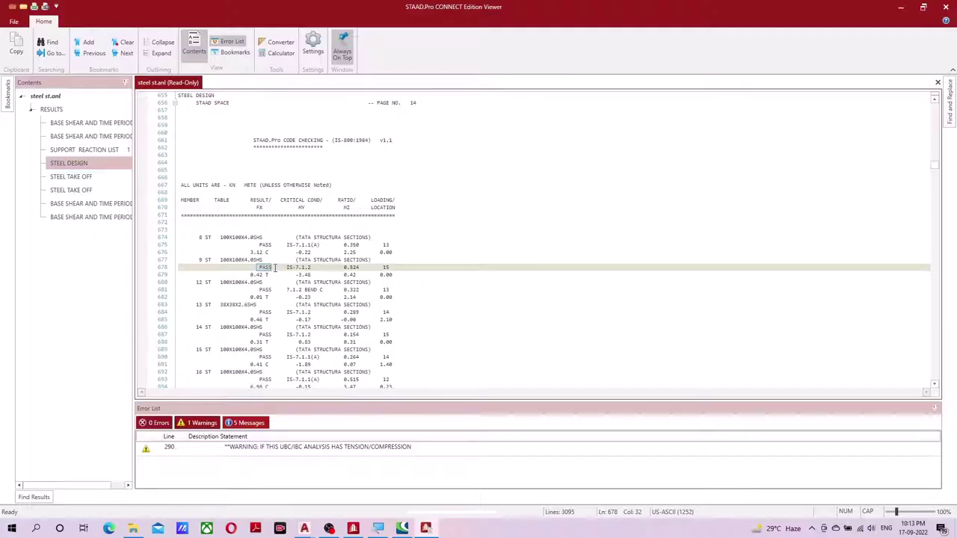
pyautogui.scroll(-6, 279, 275)
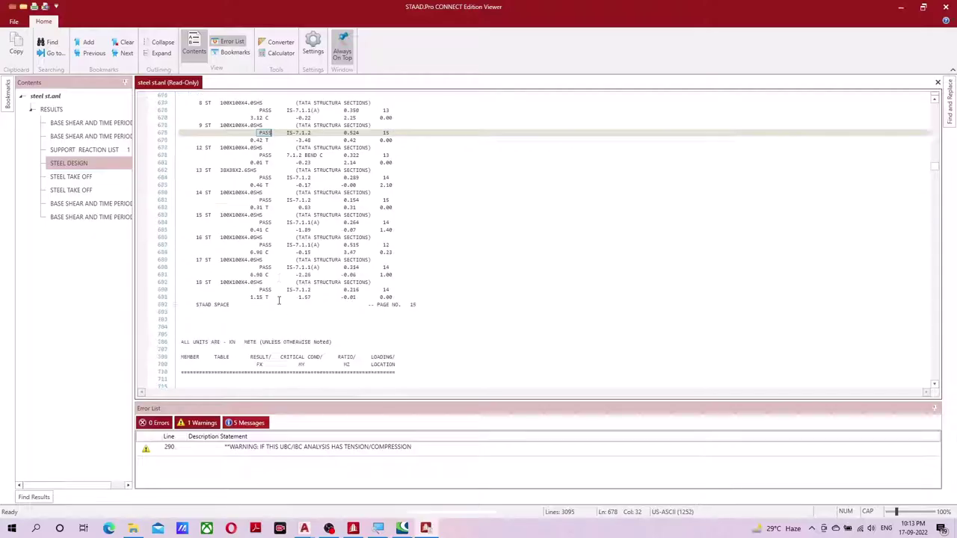
pyautogui.scroll(-5, 278, 314)
pyautogui.moveTo(259, 290); pyautogui.dragTo(274, 291)
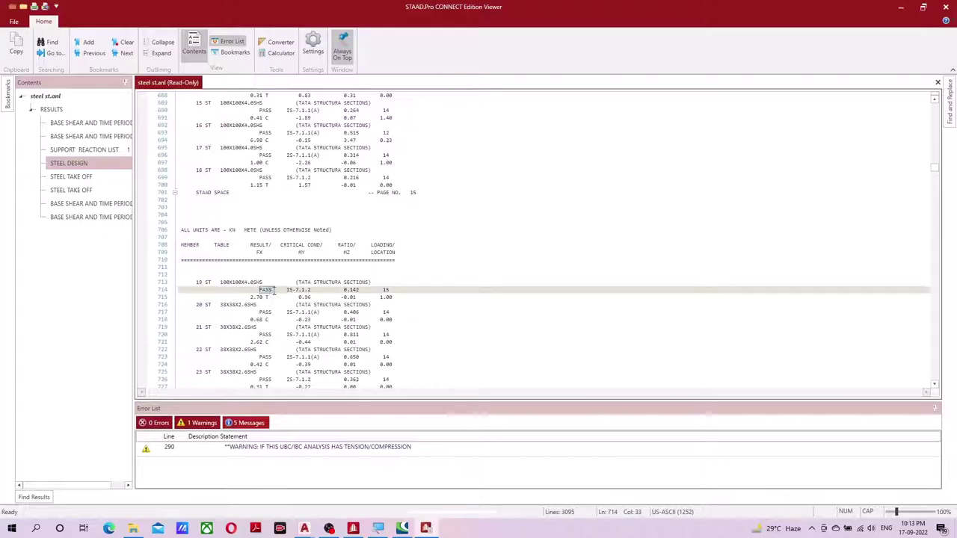
pyautogui.scroll(-4, 272, 299)
pyautogui.scroll(-2, 275, 321)
pyautogui.scroll(-10, 278, 336)
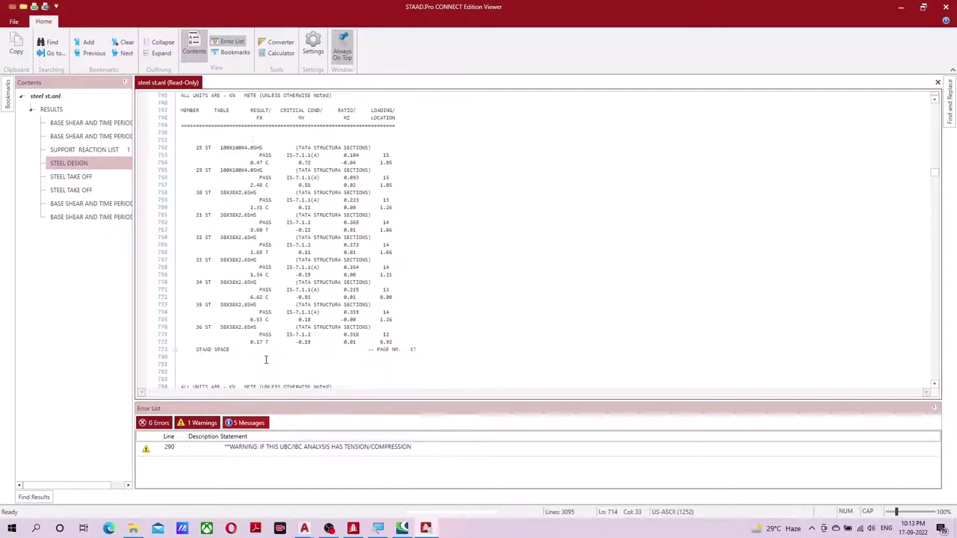
pyautogui.scroll(-8, 279, 343)
pyautogui.scroll(-5, 266, 361)
pyautogui.scroll(-6, 265, 361)
pyautogui.scroll(-5, 265, 360)
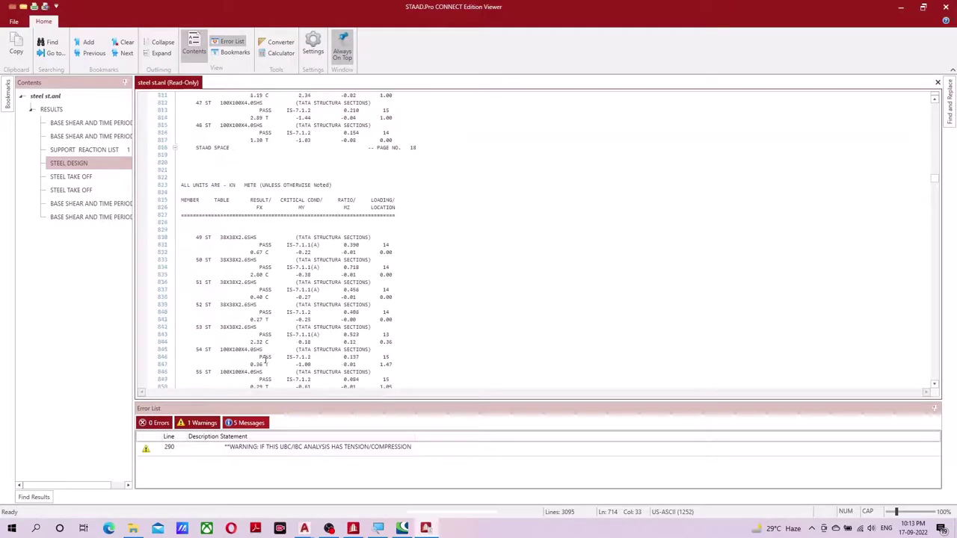
pyautogui.scroll(-7, 265, 359)
pyautogui.scroll(-7, 265, 359)
pyautogui.scroll(-8, 614, 203)
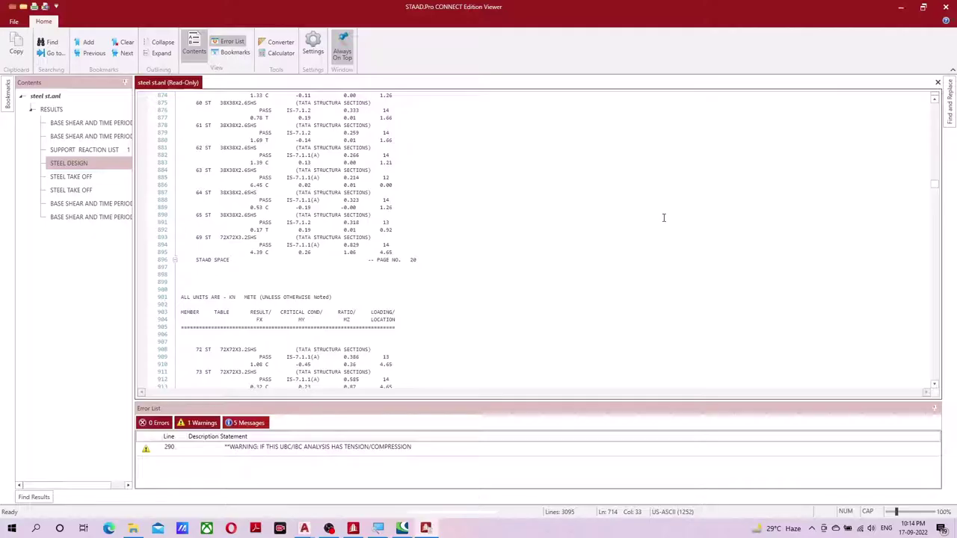
pyautogui.click(945, 7)
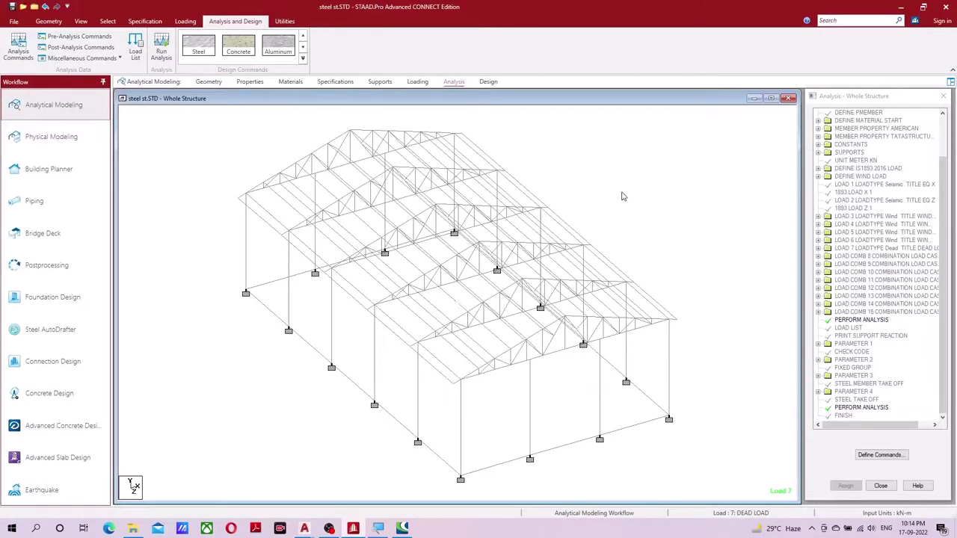
# - Set the concrete design code to the Indian code IS456
pyautogui.click(238, 49)
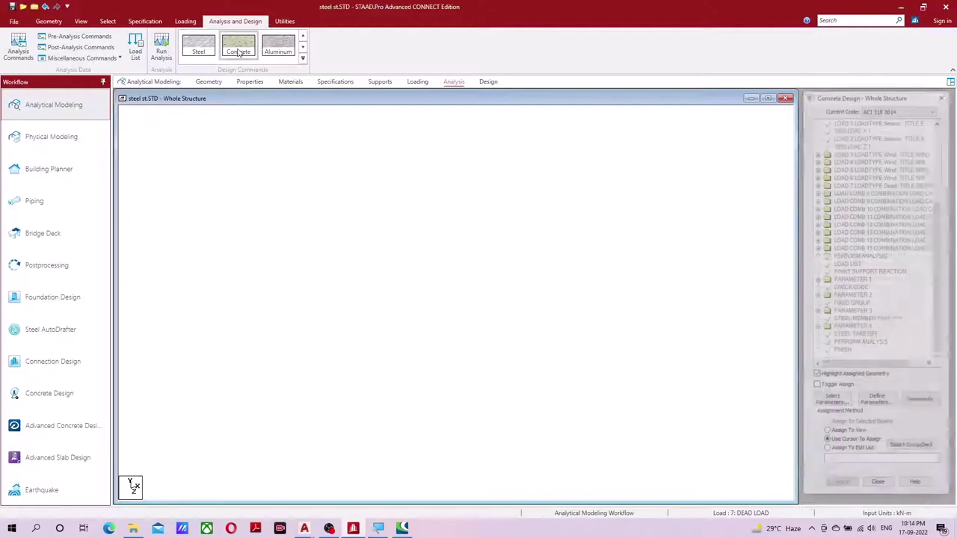
pyautogui.click(886, 110)
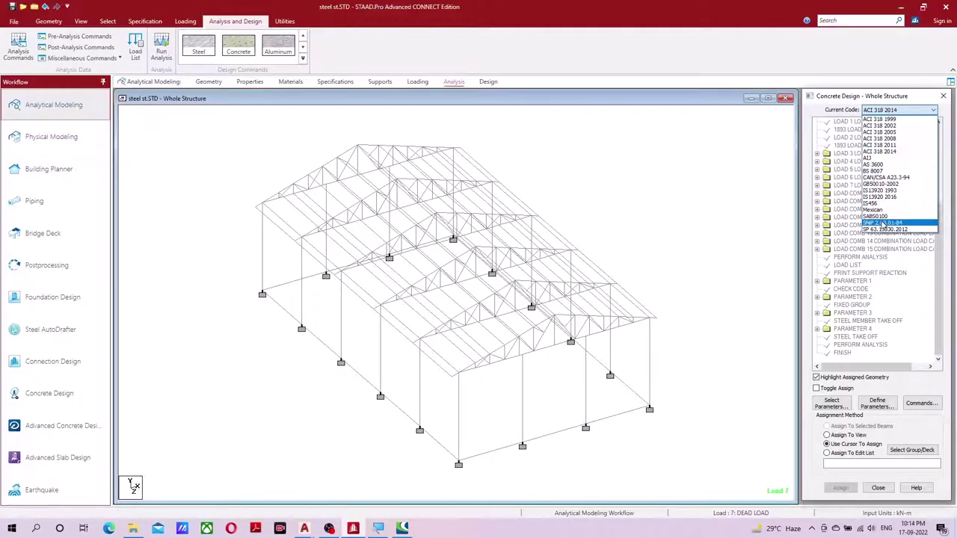
pyautogui.click(876, 204)
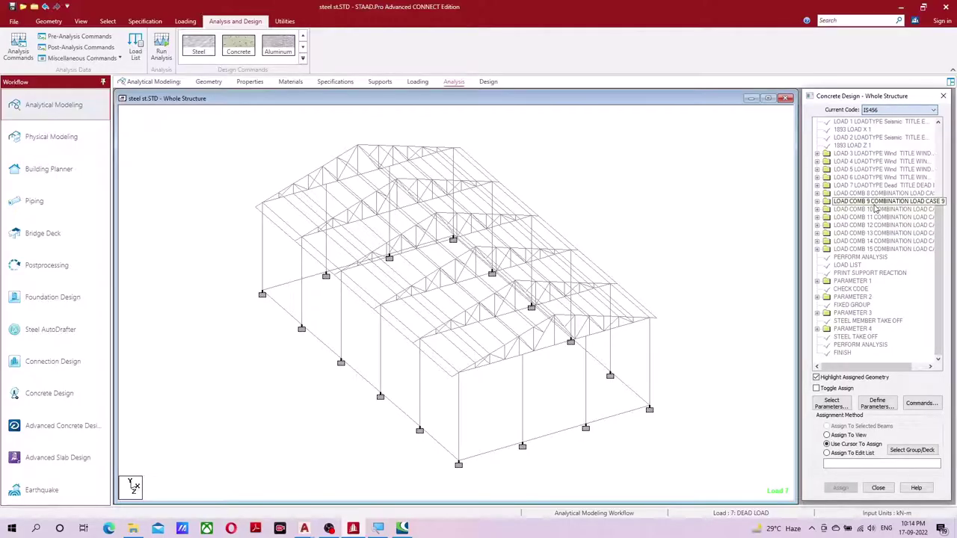
# - Add concrete design parameters FC 25000 and FYMAIN 500
pyautogui.click(879, 406)
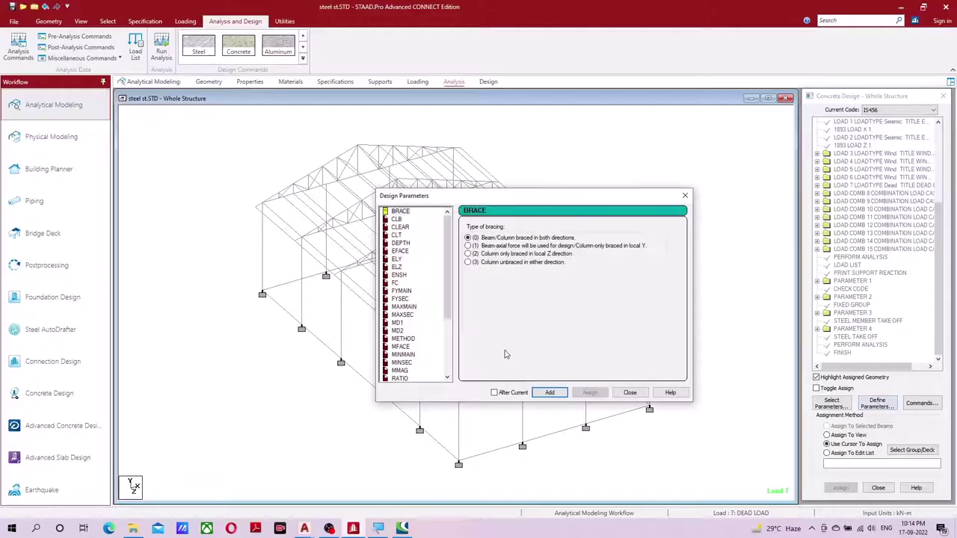
pyautogui.click(396, 283)
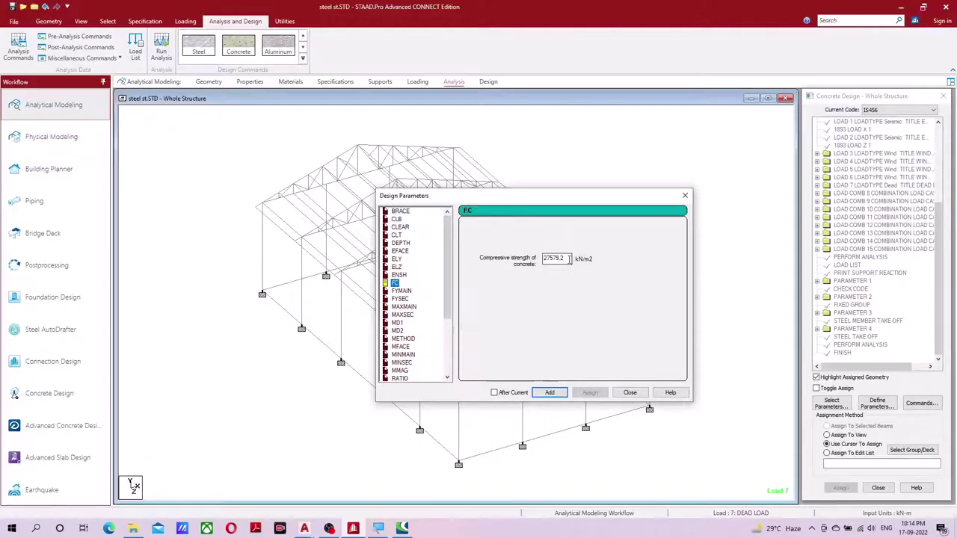
pyautogui.doubleClick(569, 258)
pyautogui.write('25000')
pyautogui.click(550, 392)
pyautogui.click(399, 291)
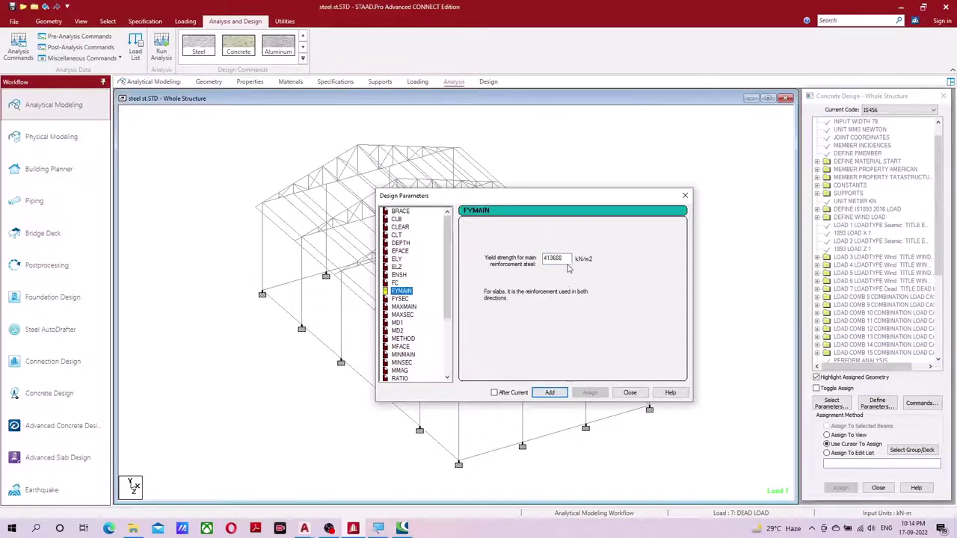
pyautogui.moveTo(568, 259); pyautogui.dragTo(525, 273)
pyautogui.write('500')
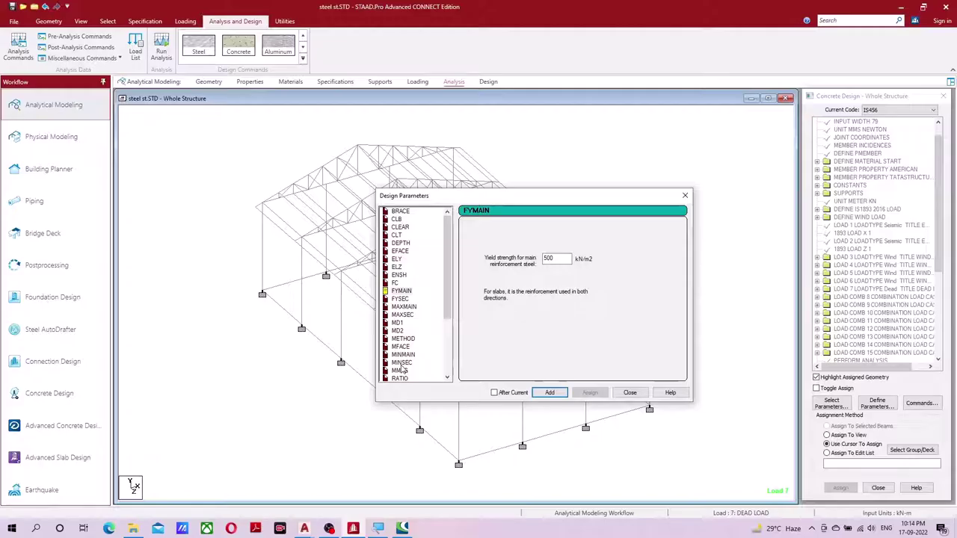
pyautogui.click(630, 392)
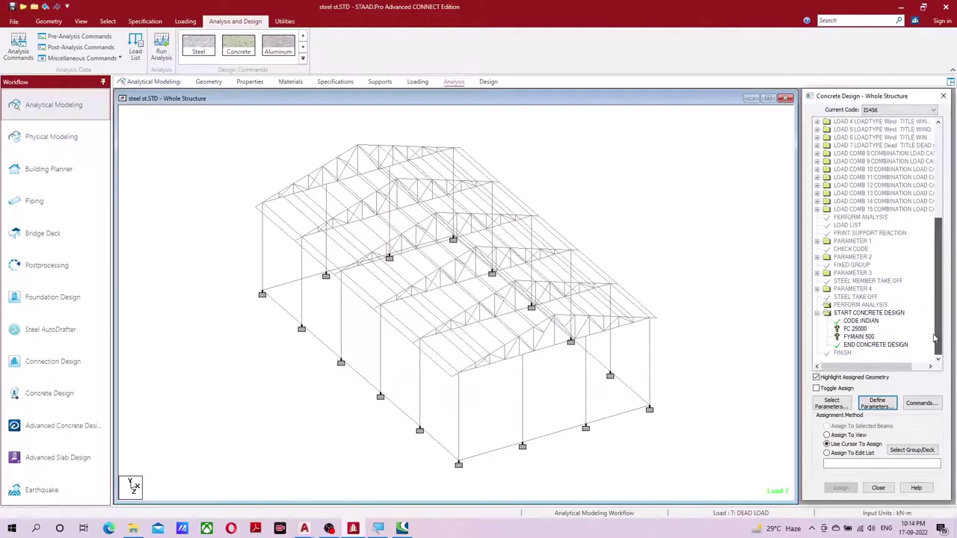
# - In front elevation, assign FC 25000 and FYMAIN 500 to the columns and bottom beams
pyautogui.click(856, 330)
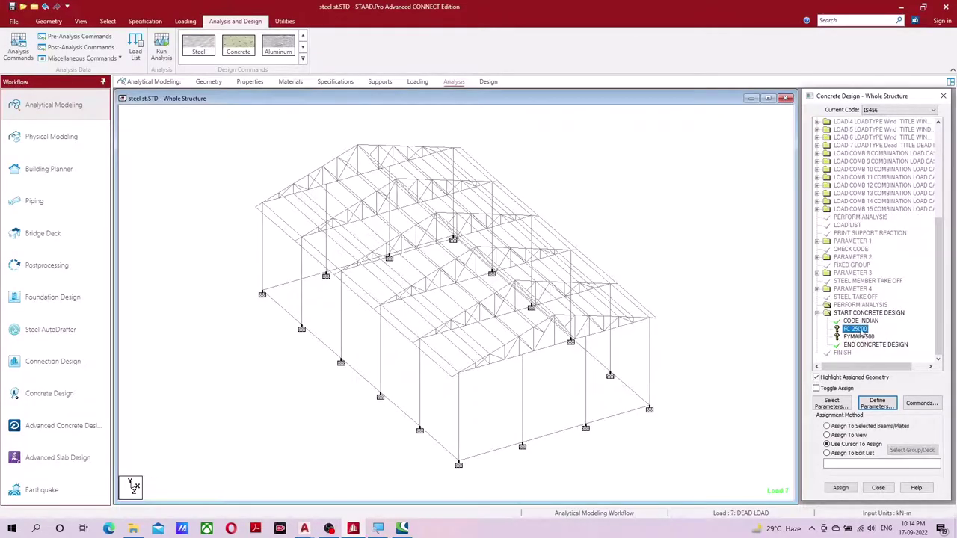
pyautogui.click(81, 20)
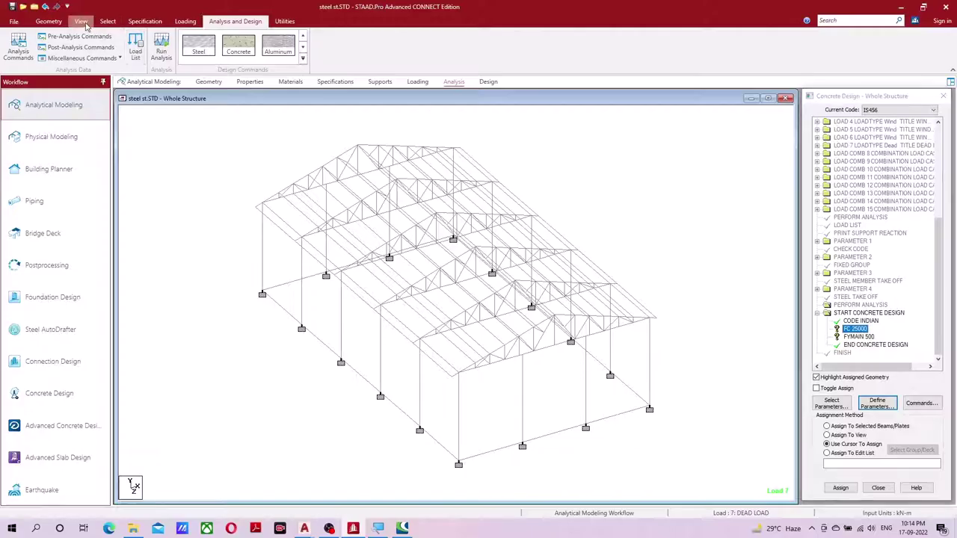
pyautogui.click(203, 48)
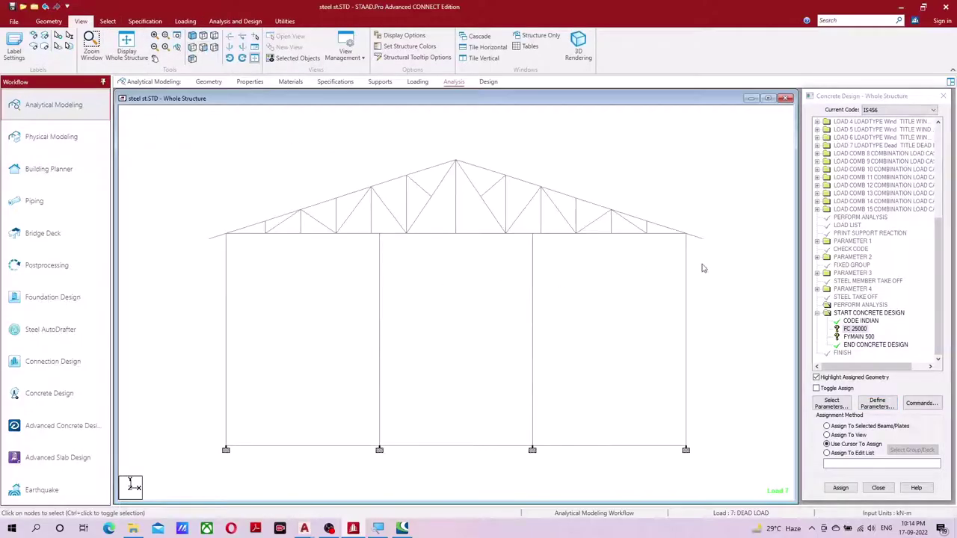
pyautogui.moveTo(716, 255); pyautogui.dragTo(568, 395)
pyautogui.moveTo(192, 476); pyautogui.dragTo(157, 484)
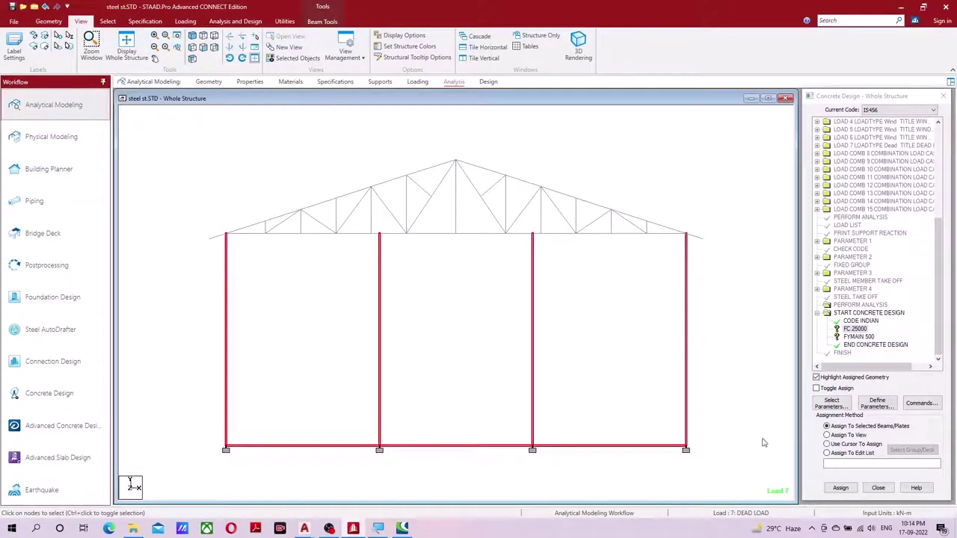
pyautogui.click(840, 487)
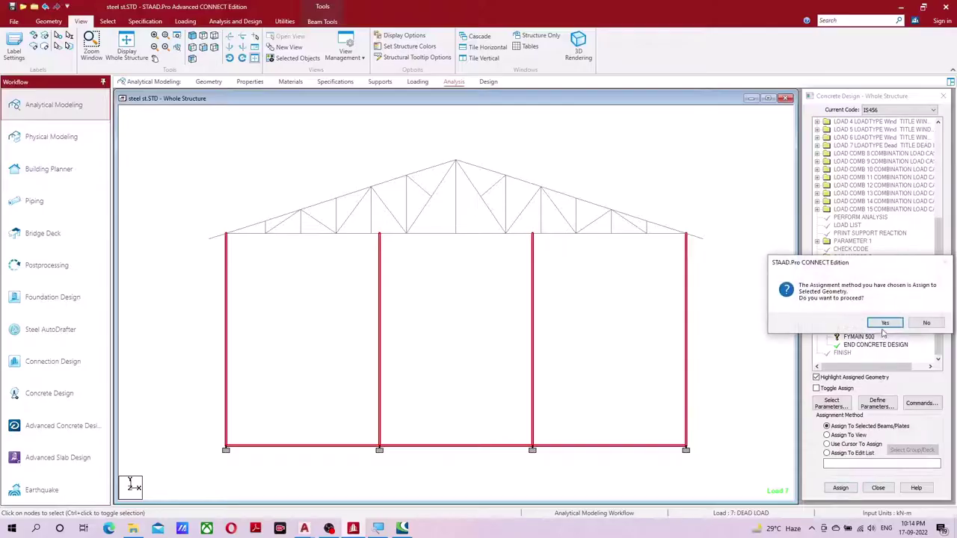
pyautogui.click(884, 323)
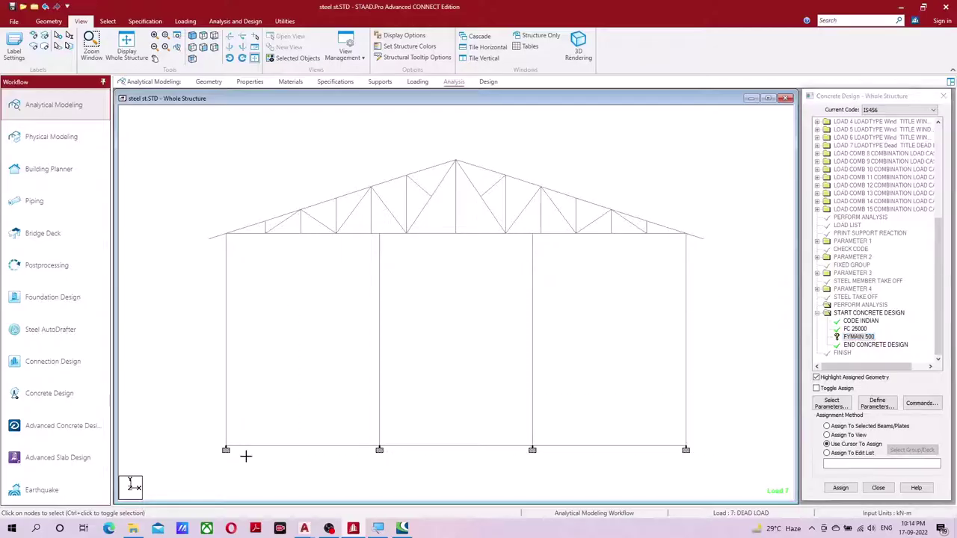
pyautogui.moveTo(713, 266); pyautogui.dragTo(163, 474)
pyautogui.click(841, 487)
pyautogui.click(885, 323)
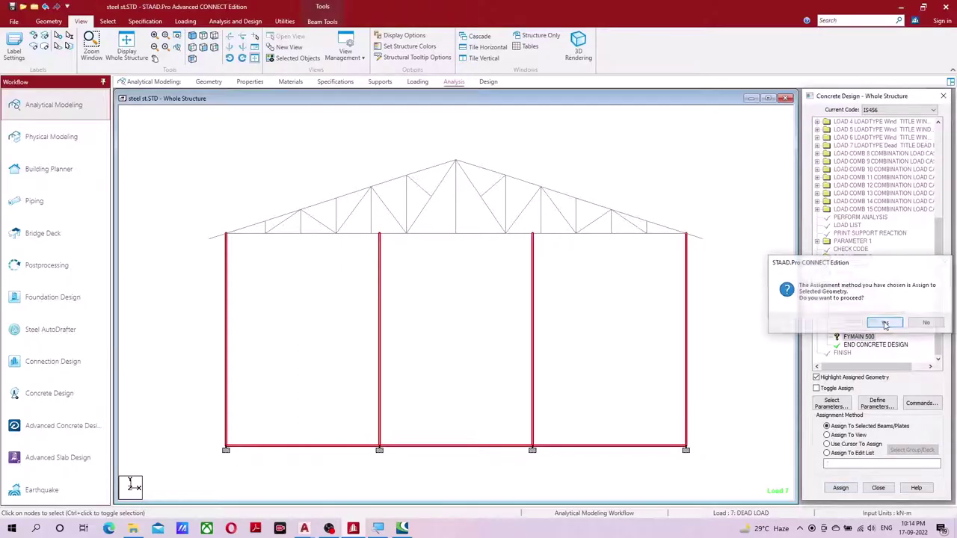
# - Add the DESIGN BEAM and DESIGN COLUMN concrete design commands
pyautogui.click(921, 403)
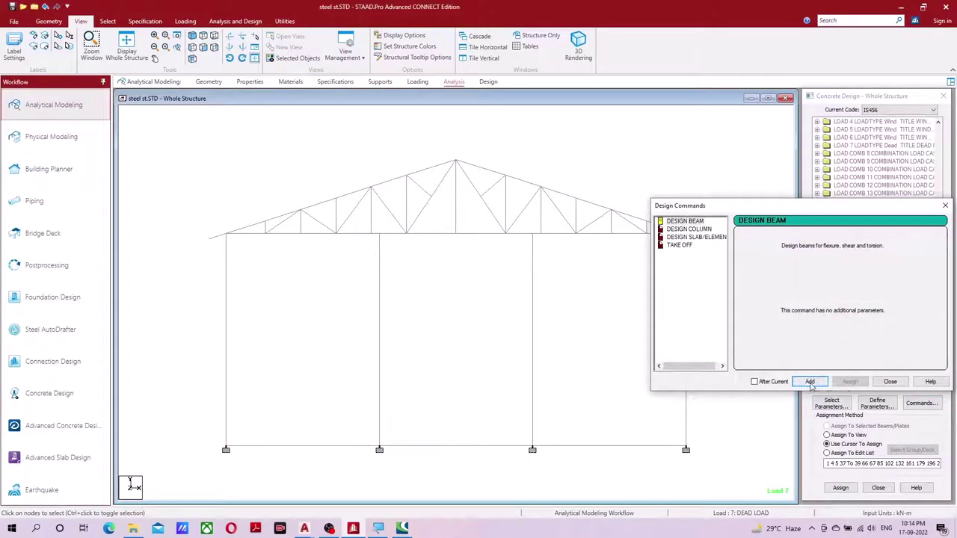
pyautogui.click(688, 228)
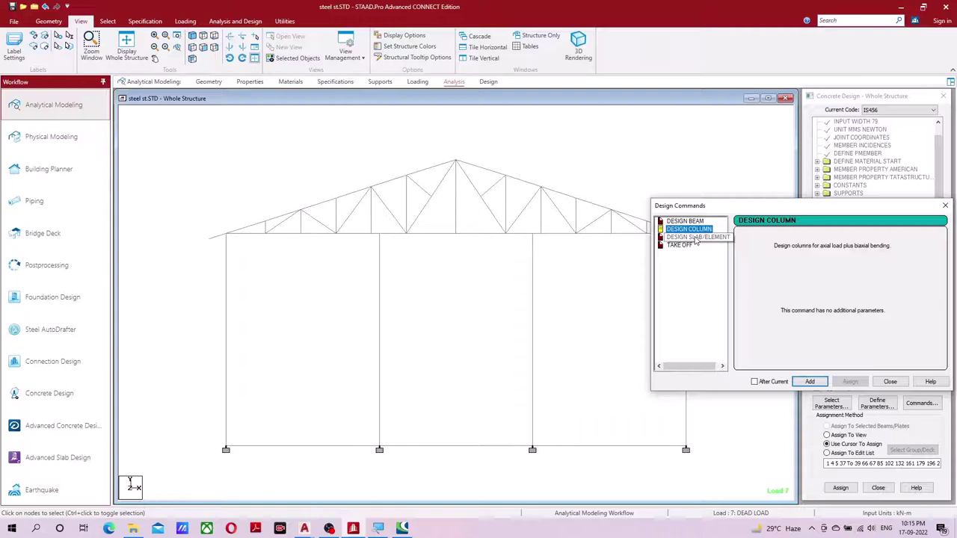
pyautogui.click(809, 382)
pyautogui.click(890, 382)
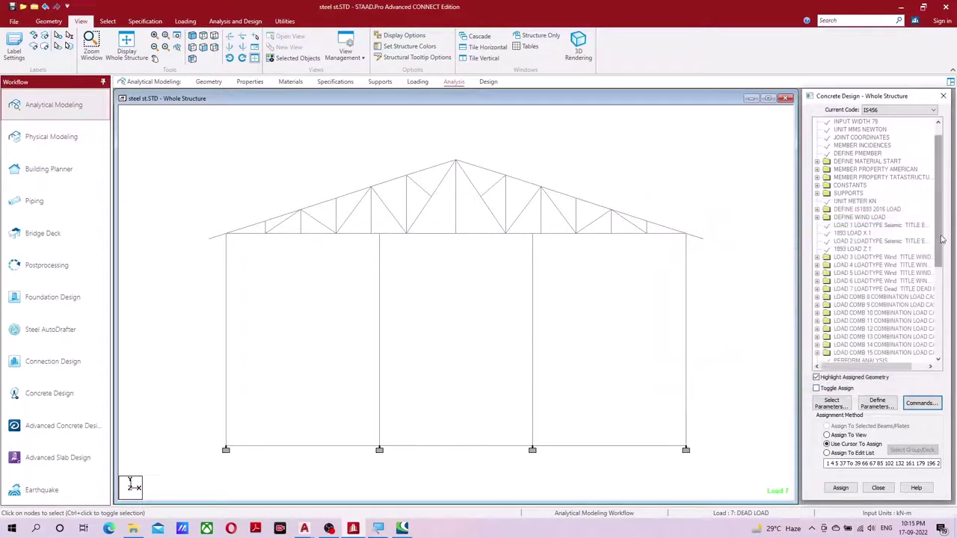
# - Assign DESIGN BEAM to the bottom ground beams and DESIGN COLUMN to the four columns
pyautogui.click(856, 329)
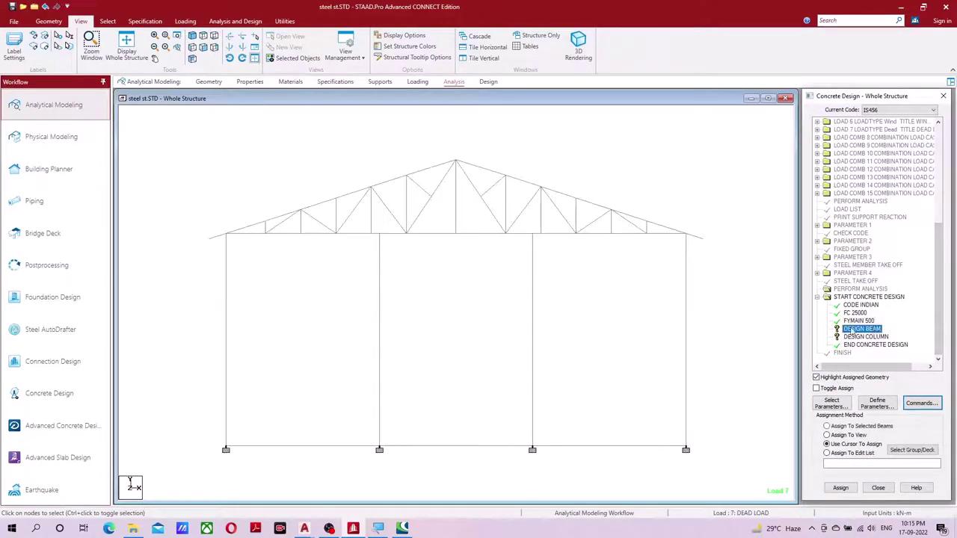
pyautogui.moveTo(197, 423); pyautogui.dragTo(714, 474)
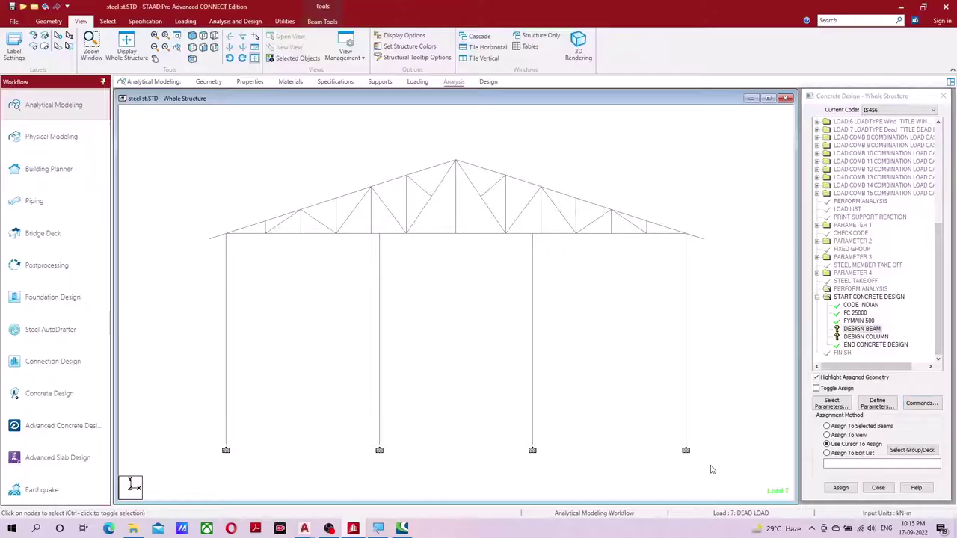
pyautogui.click(840, 487)
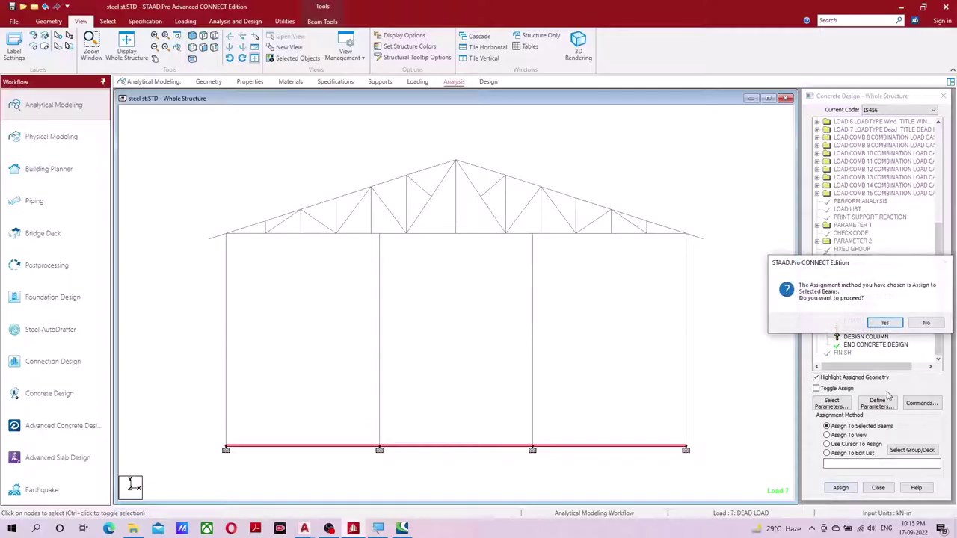
pyautogui.click(879, 323)
pyautogui.click(867, 337)
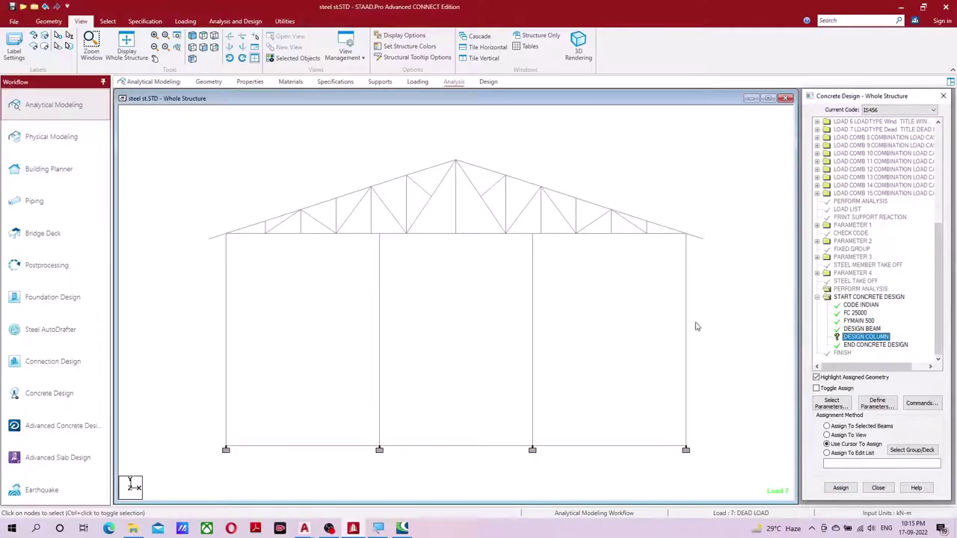
pyautogui.moveTo(725, 281); pyautogui.dragTo(229, 416)
pyautogui.click(840, 487)
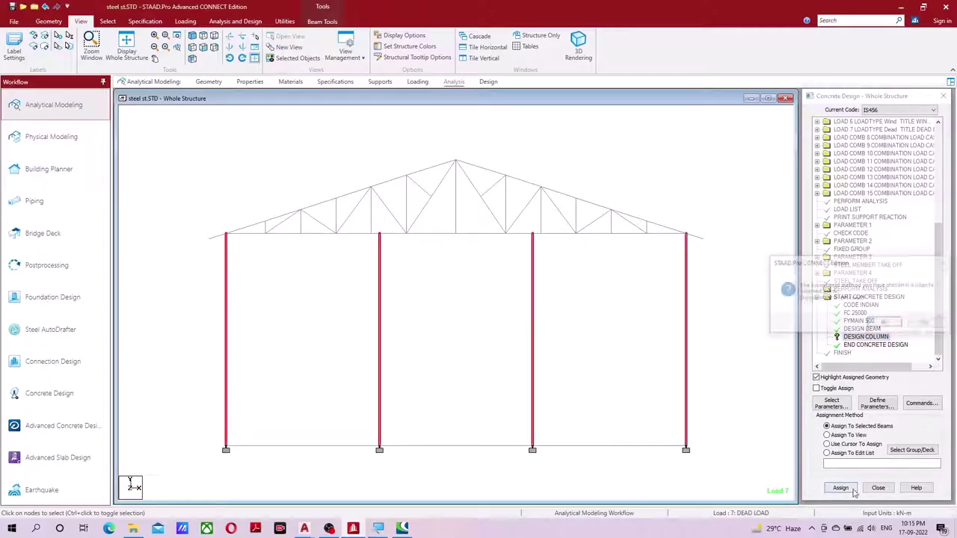
pyautogui.click(879, 323)
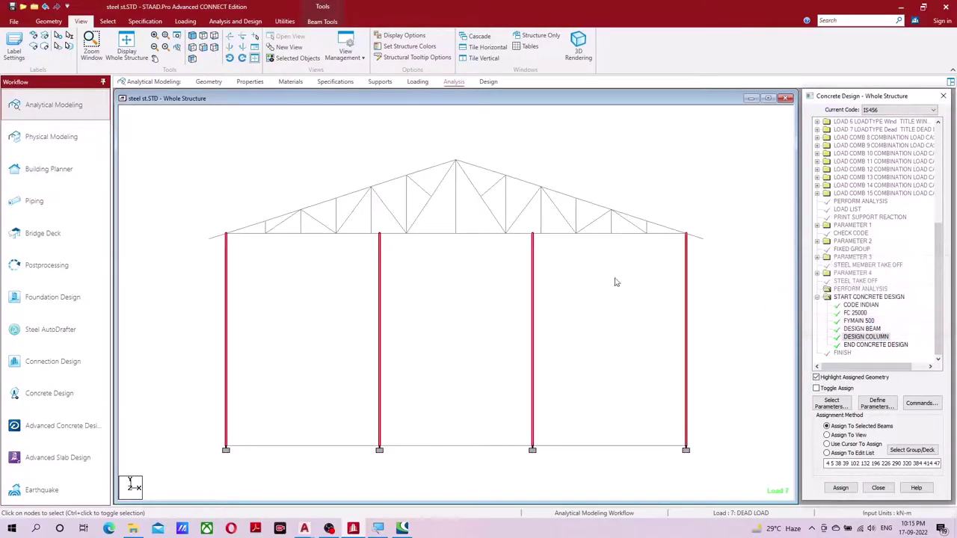
# - Verify the design assignments in isometric view, then bring up Analysis Commands with Perform Analysis, No Print
pyautogui.click(192, 36)
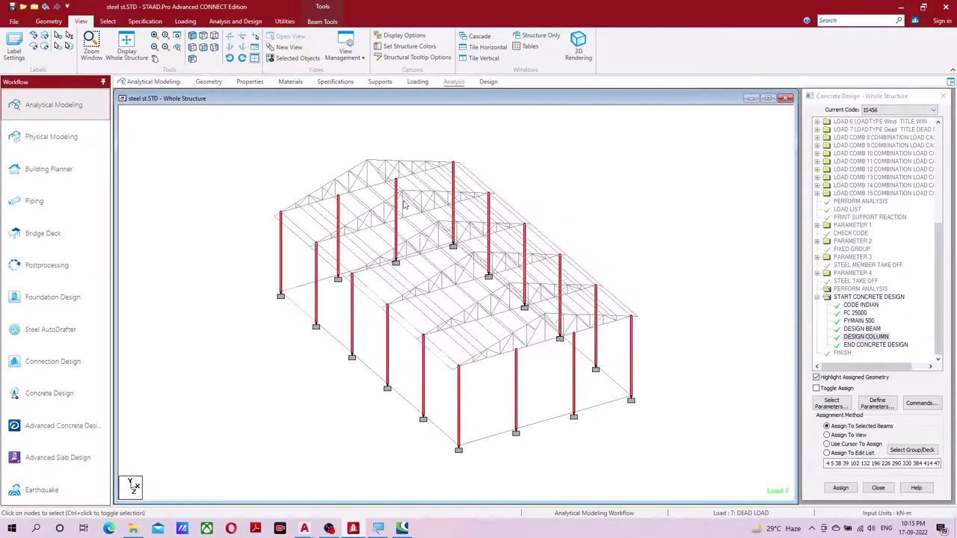
pyautogui.click(876, 329)
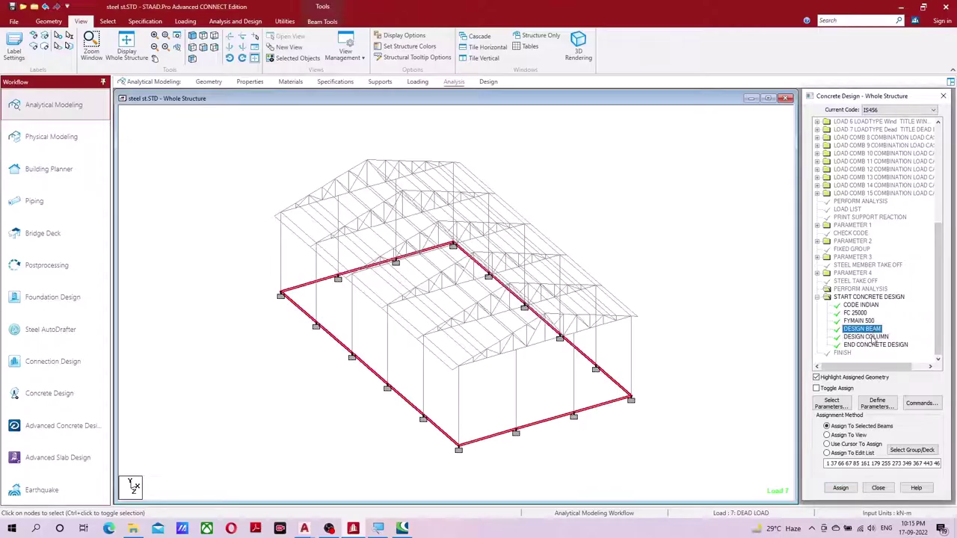
pyautogui.click(866, 336)
pyautogui.click(630, 228)
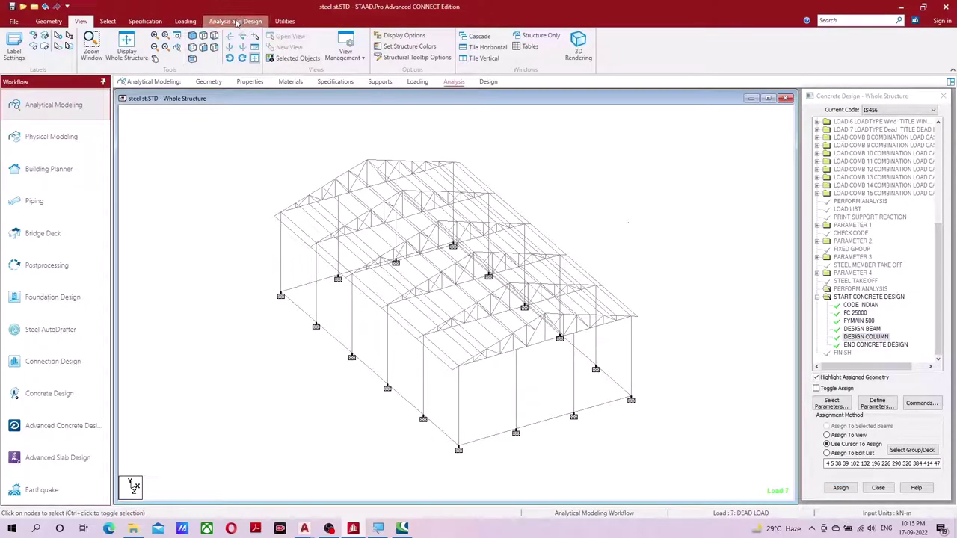
pyautogui.click(236, 21)
pyautogui.click(18, 46)
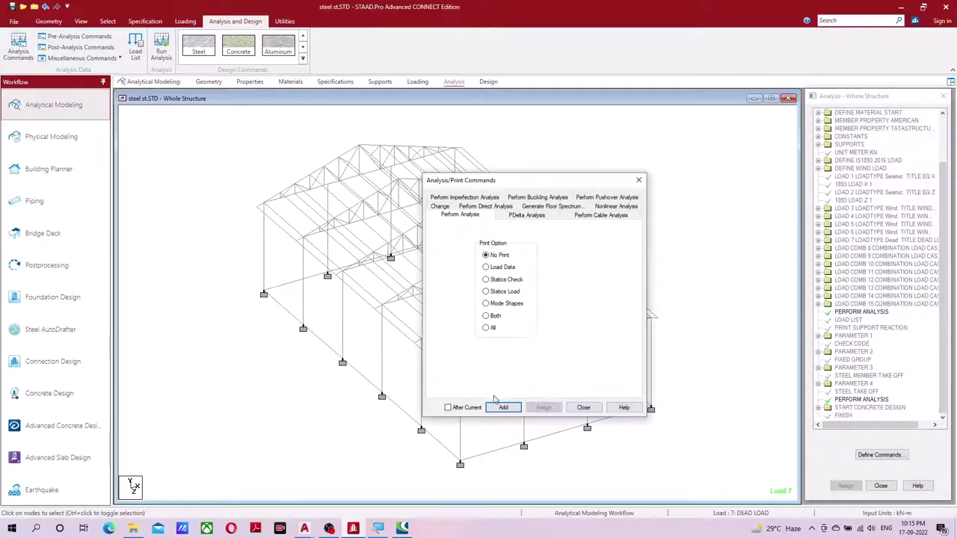
# - Add Perform Analysis, save and run it, review the 16 errors and 17 warnings, then return to the model
pyautogui.click(502, 407)
pyautogui.click(583, 408)
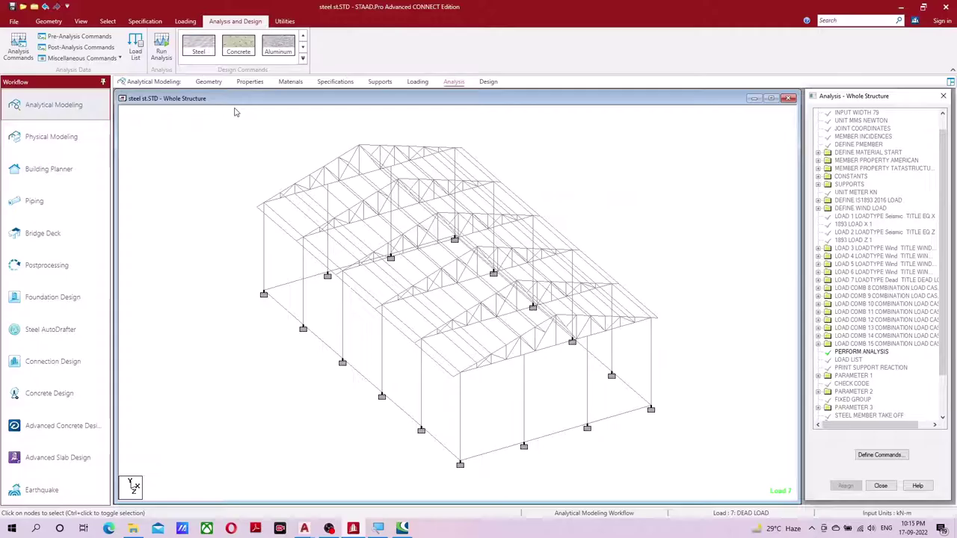
pyautogui.click(166, 57)
pyautogui.click(474, 324)
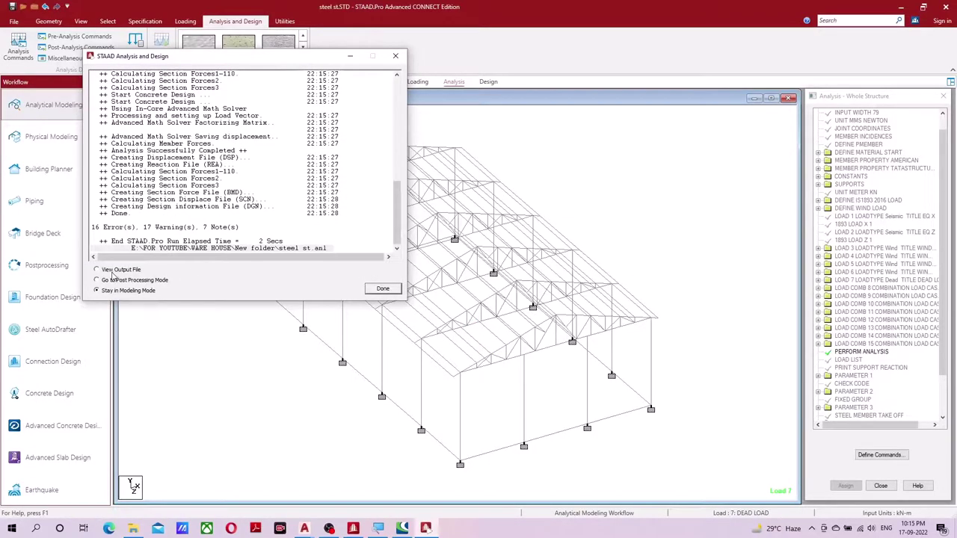
pyautogui.click(113, 271)
pyautogui.click(393, 290)
pyautogui.moveTo(425, 529)
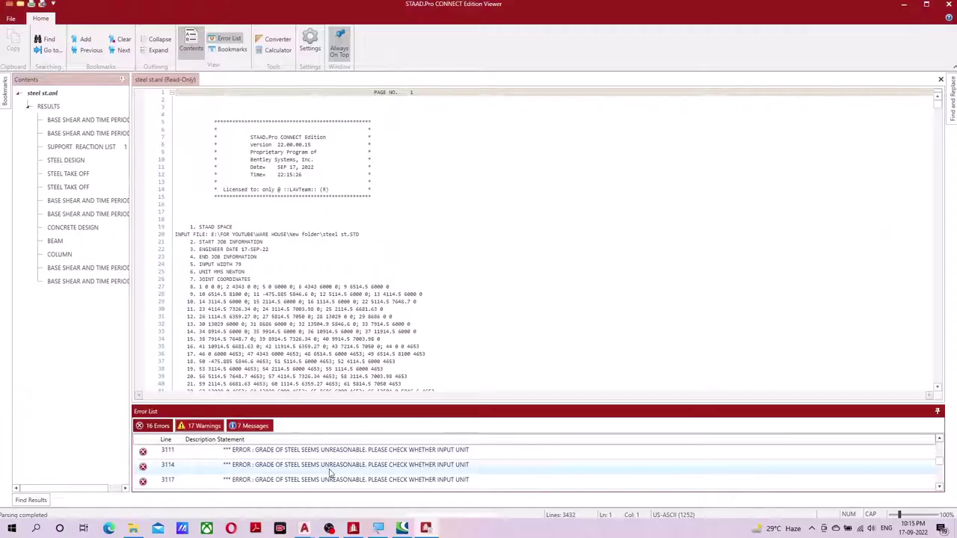
pyautogui.click(947, 5)
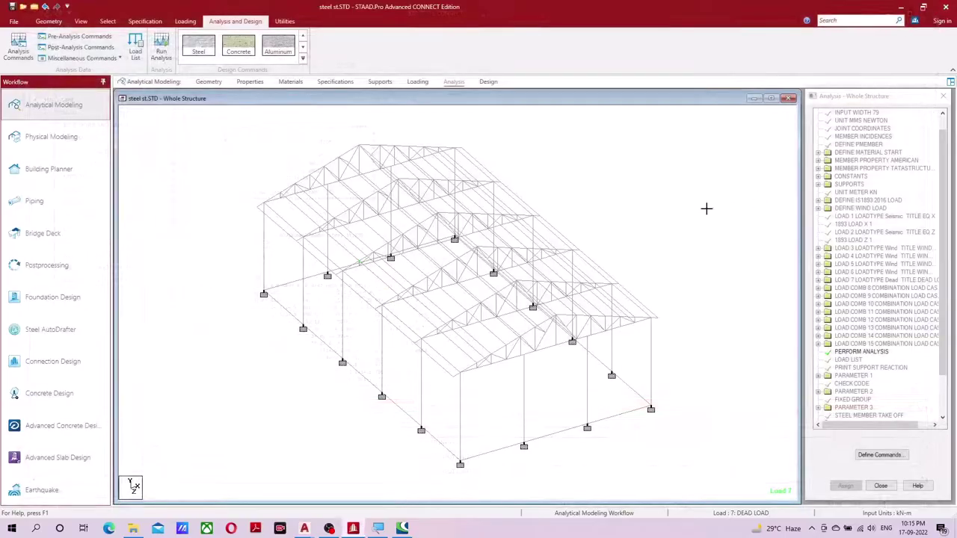
# - In the Design workflow, change concrete design FYMAIN to 500000 and start the analysis again
pyautogui.click(285, 22)
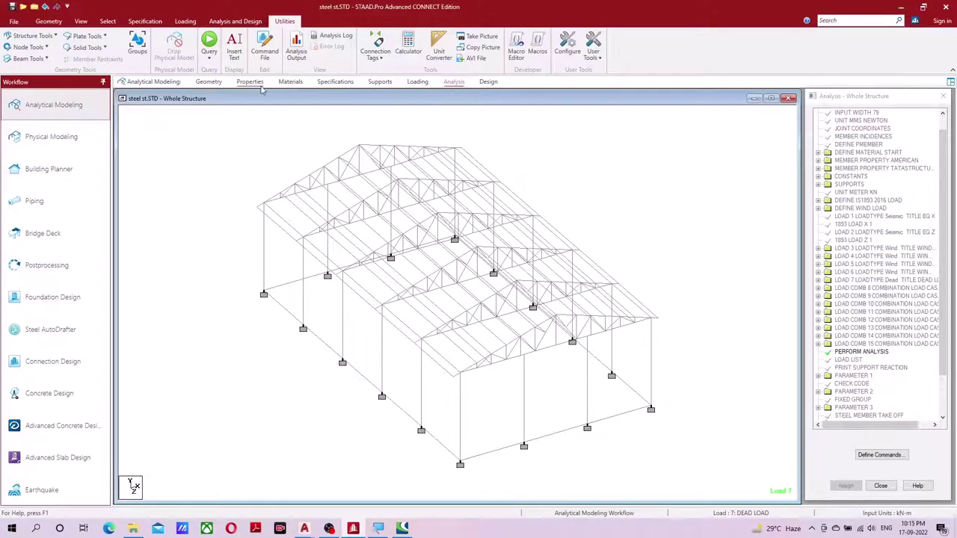
pyautogui.click(488, 81)
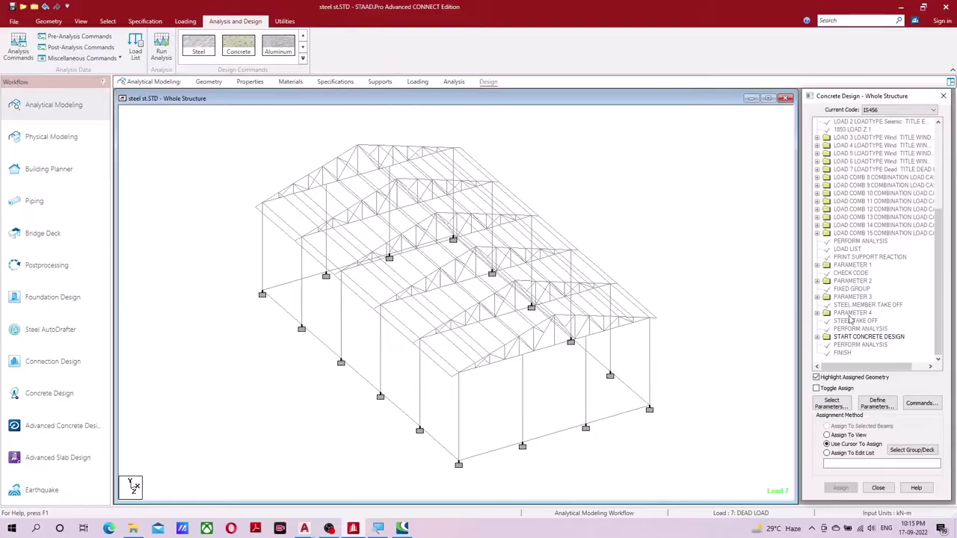
pyautogui.click(818, 337)
pyautogui.scroll(-2, 867, 340)
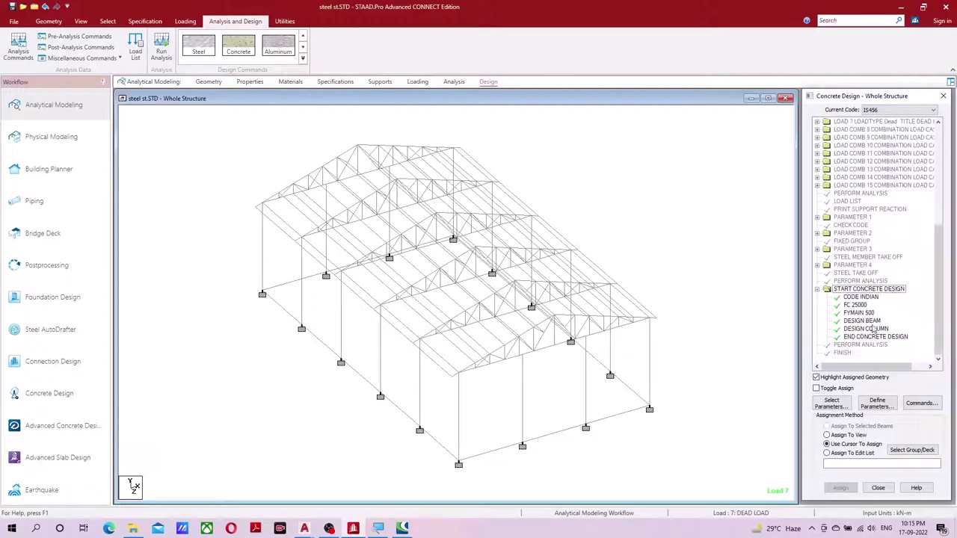
pyautogui.click(869, 313)
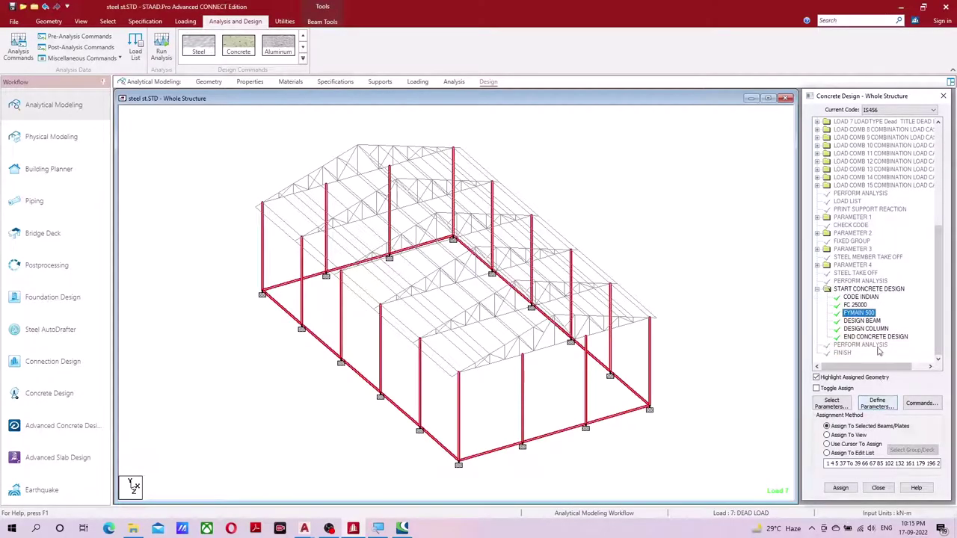
pyautogui.rightClick(863, 315)
pyautogui.click(876, 321)
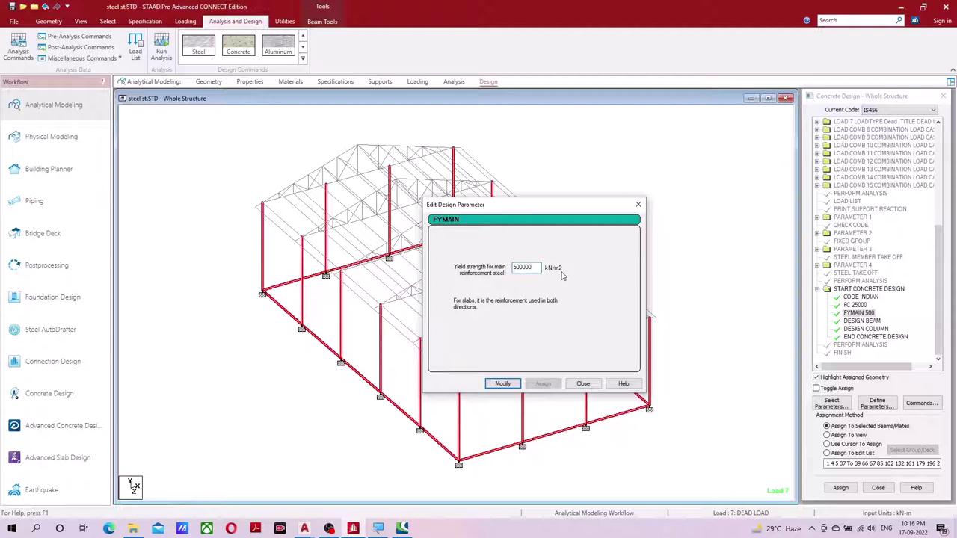
pyautogui.click(500, 383)
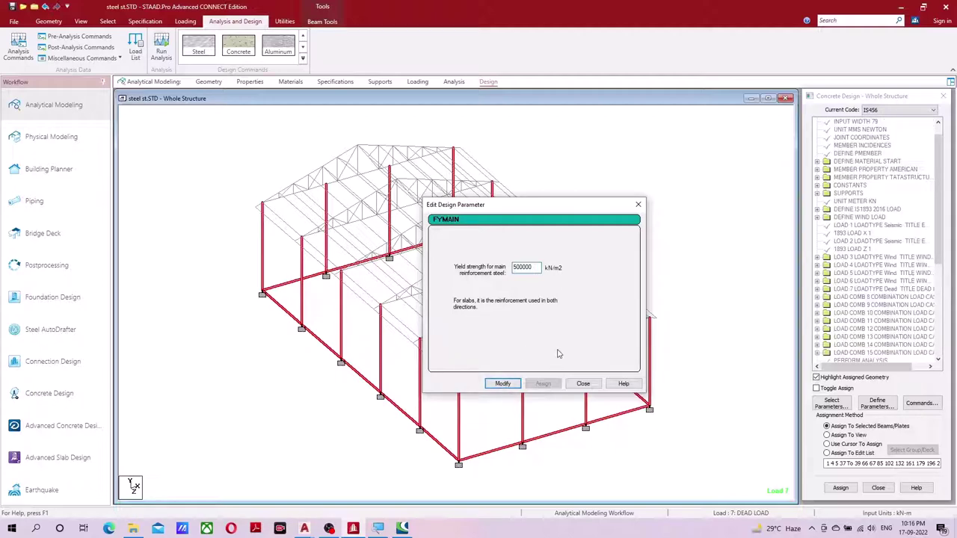
pyautogui.click(583, 384)
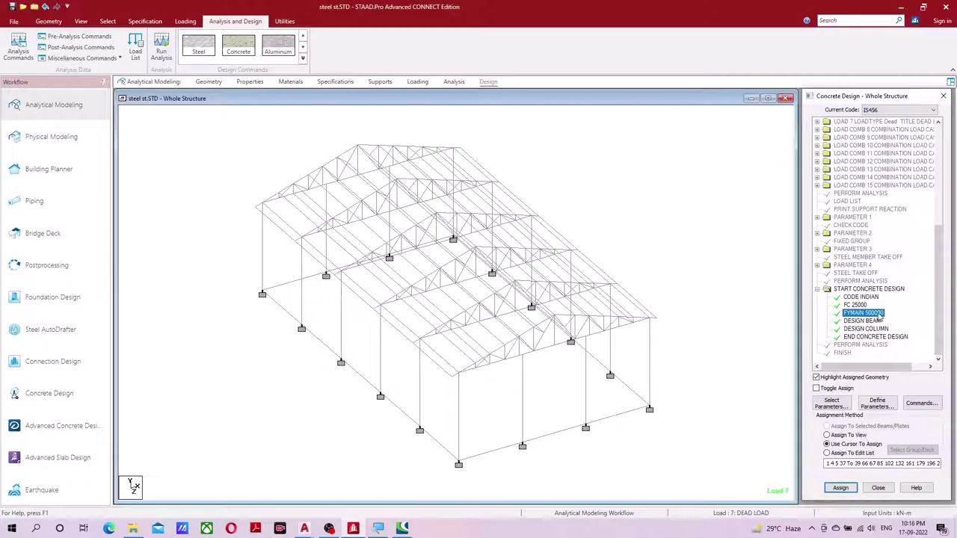
pyautogui.click(161, 49)
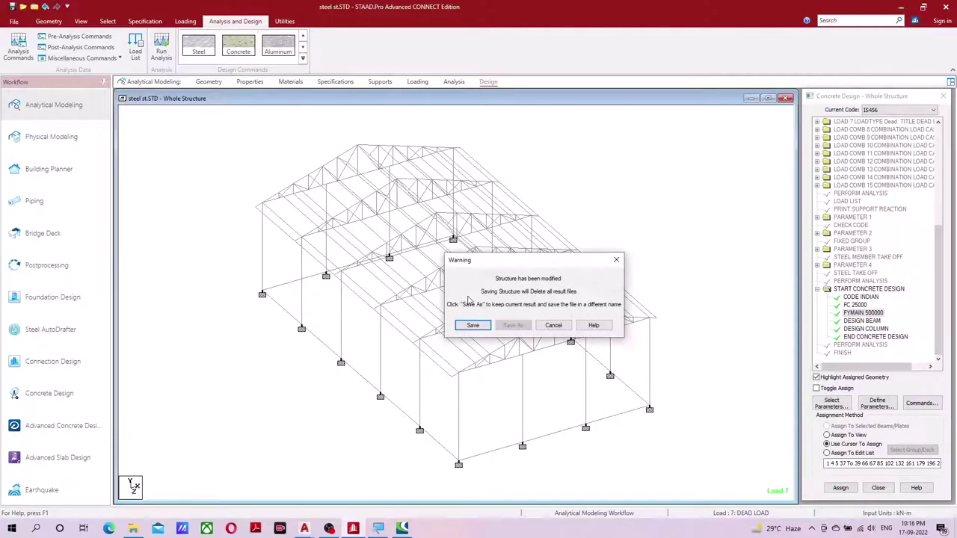
# - Save the modified model so the analysis re-runs, finishing with 0 errors, 1 warning and 7 notes
pyautogui.click(473, 325)
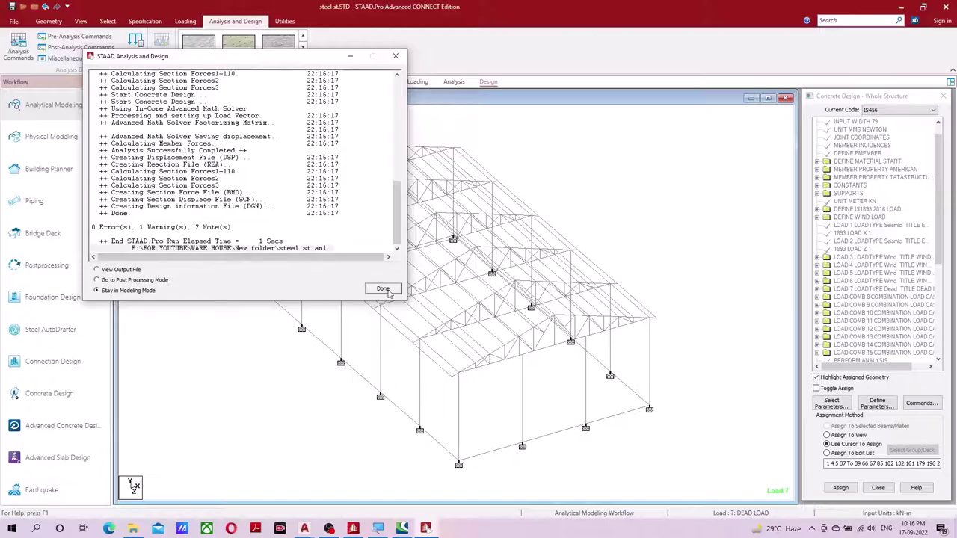
# - Open the steel st.anl output and scroll through the BEAM and COLUMN concrete design results
pyautogui.click(116, 271)
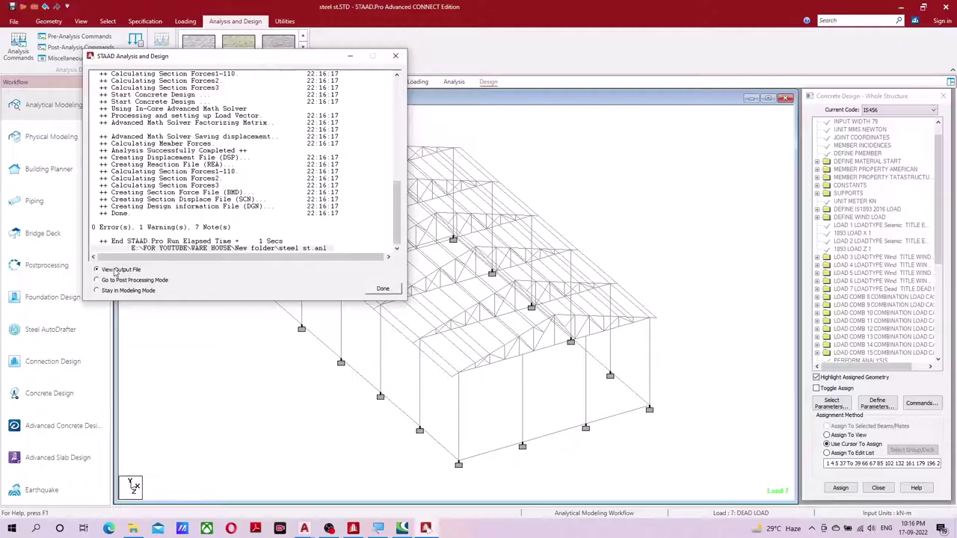
pyautogui.click(382, 289)
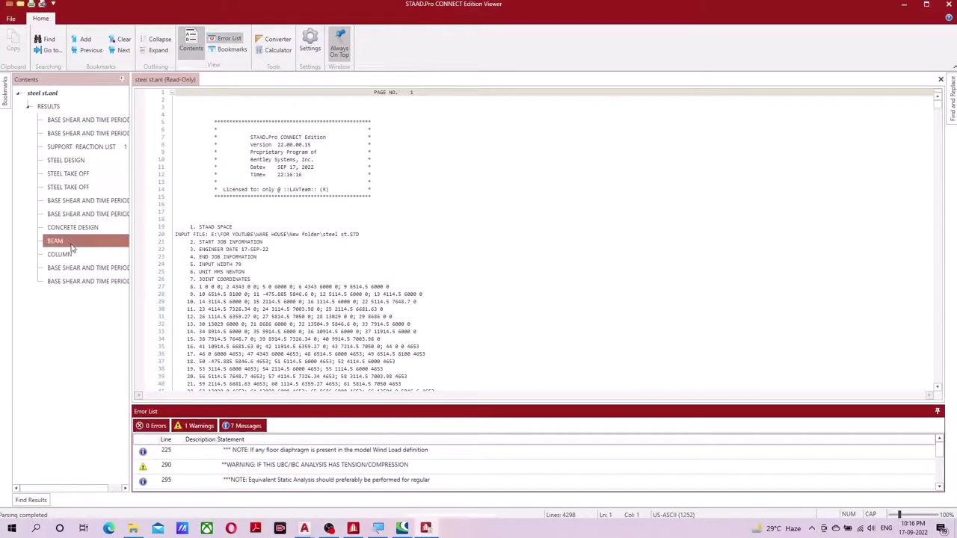
pyautogui.click(67, 242)
pyautogui.scroll(-3, 406, 247)
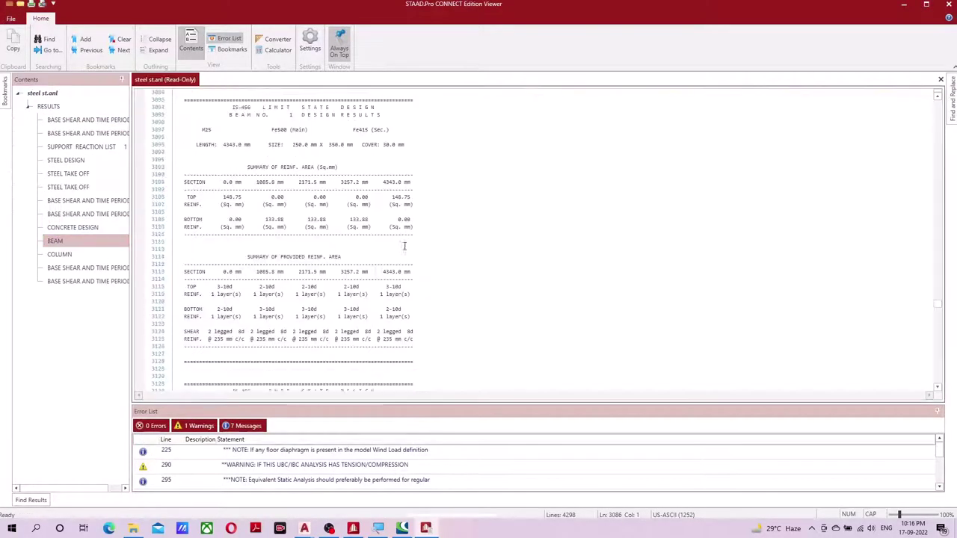
pyautogui.scroll(-3, 405, 246)
pyautogui.scroll(-4, 405, 246)
pyautogui.scroll(-2, 406, 247)
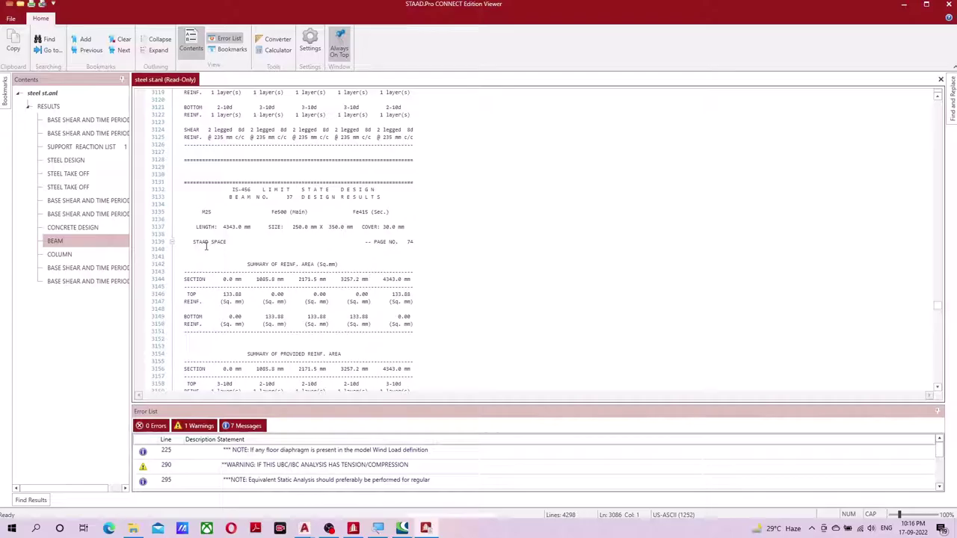
pyautogui.click(63, 255)
pyautogui.scroll(-5, 299, 239)
pyautogui.scroll(-3, 299, 239)
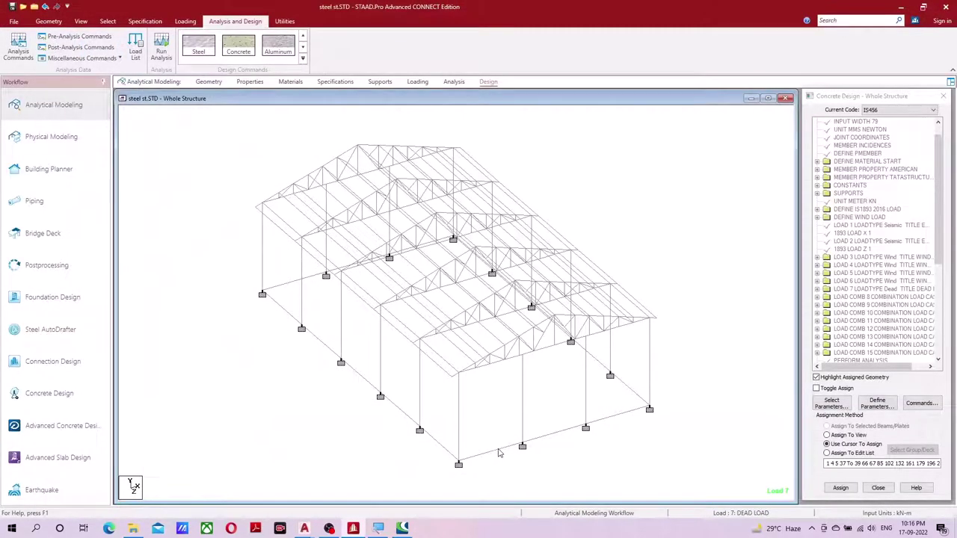
# - Check the Concrete Design reinforcement of beam 477 and columns 479 and 384
pyautogui.doubleClick(500, 452)
pyautogui.click(538, 168)
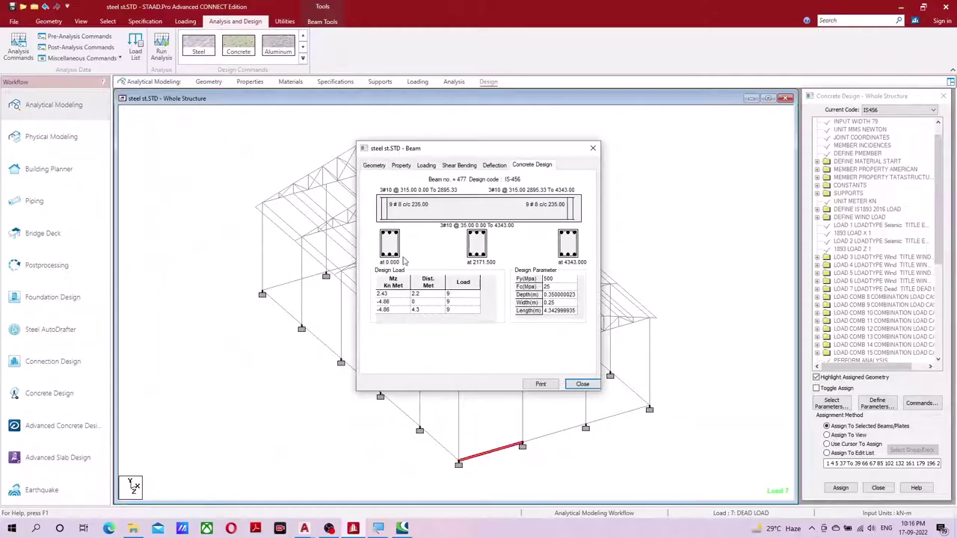
pyautogui.click(593, 149)
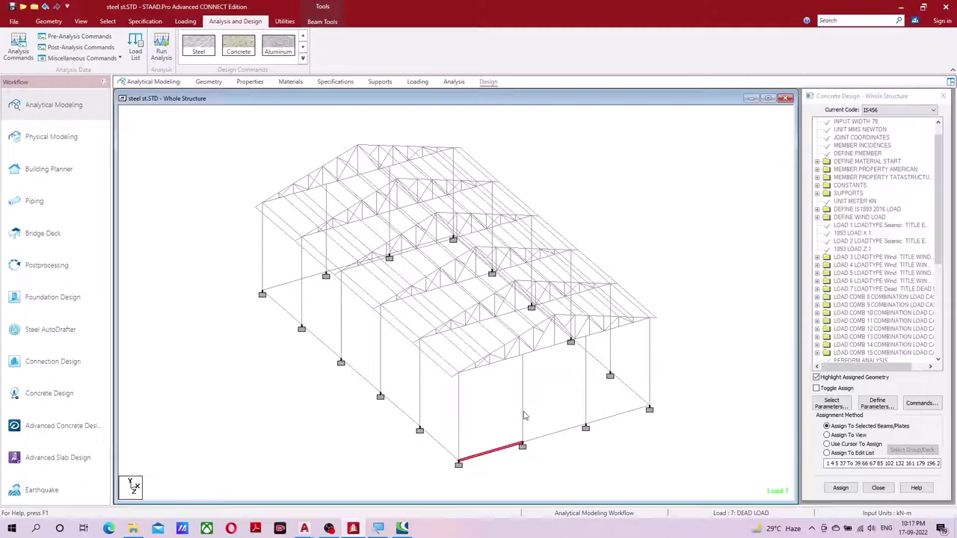
pyautogui.doubleClick(523, 416)
pyautogui.click(532, 165)
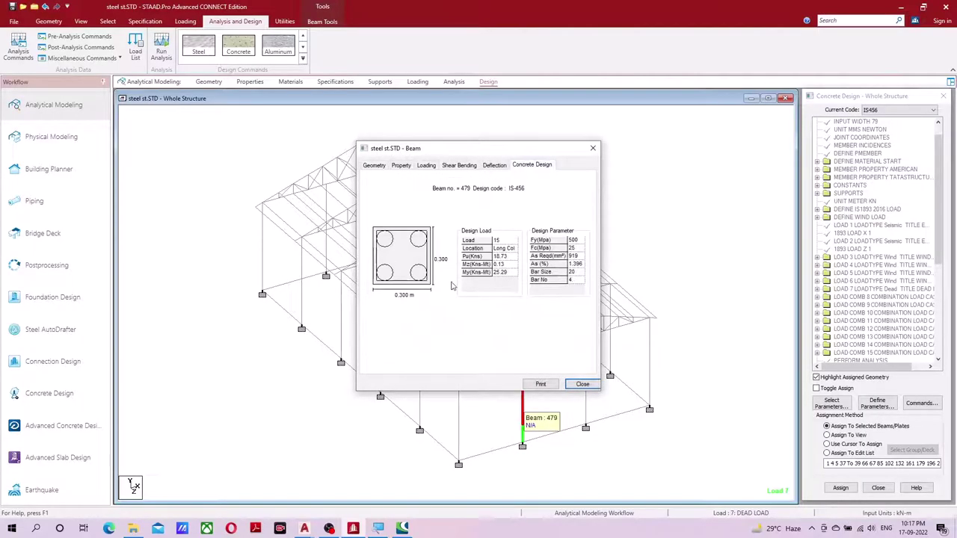
pyautogui.click(592, 148)
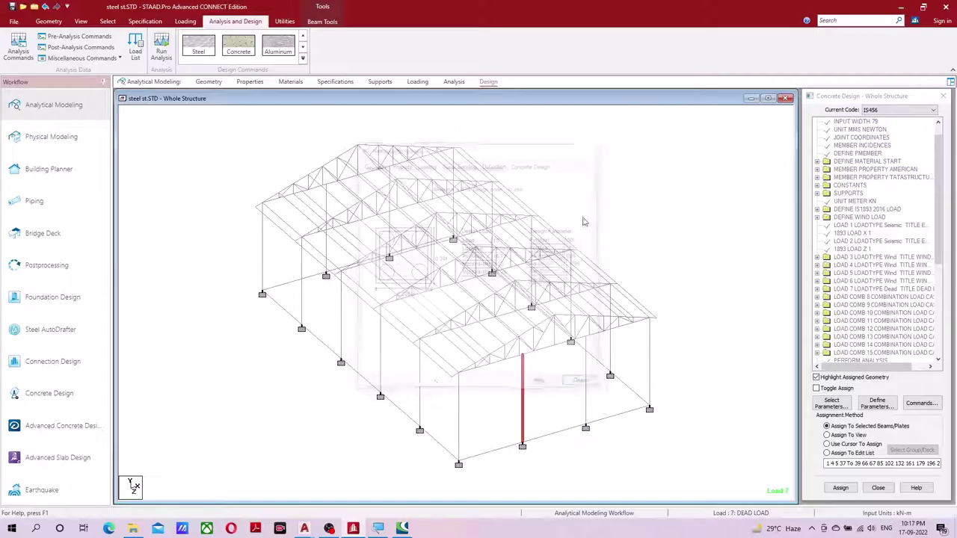
pyautogui.doubleClick(419, 380)
pyautogui.click(532, 165)
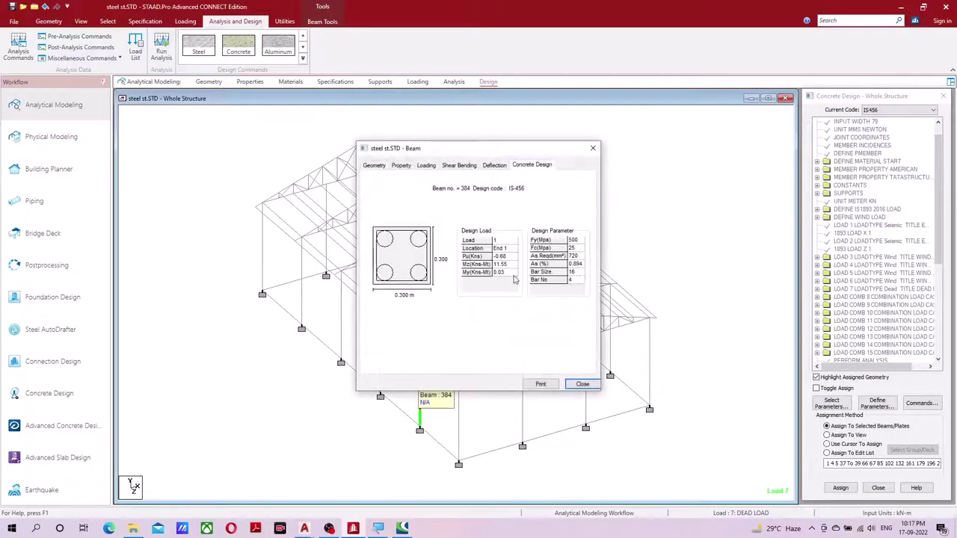
pyautogui.click(592, 148)
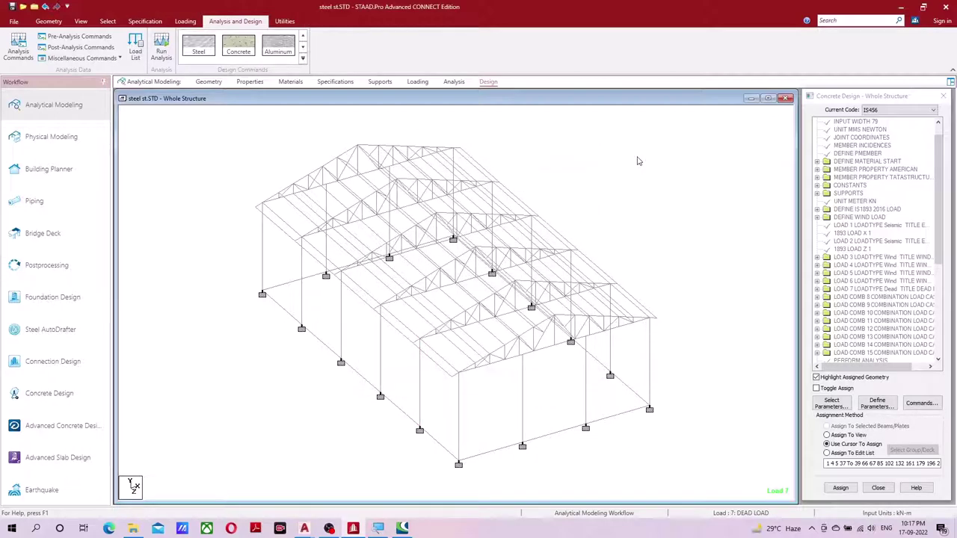
pyautogui.scroll(1, 546, 289)
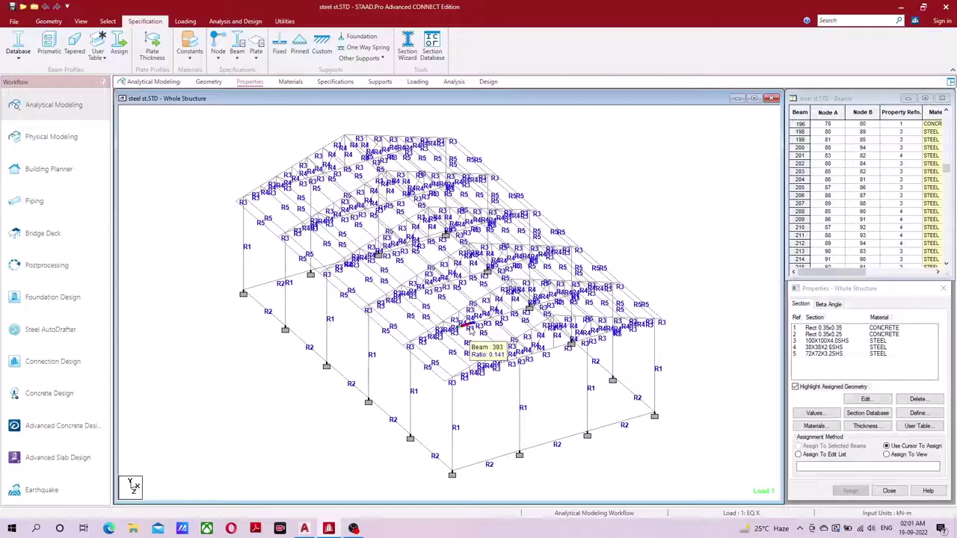
# - Zoom and shift the frame model, then switch to the AutoCAD drawing WARE HOUSE-2.dwg
pyautogui.scroll(1, 449, 335)
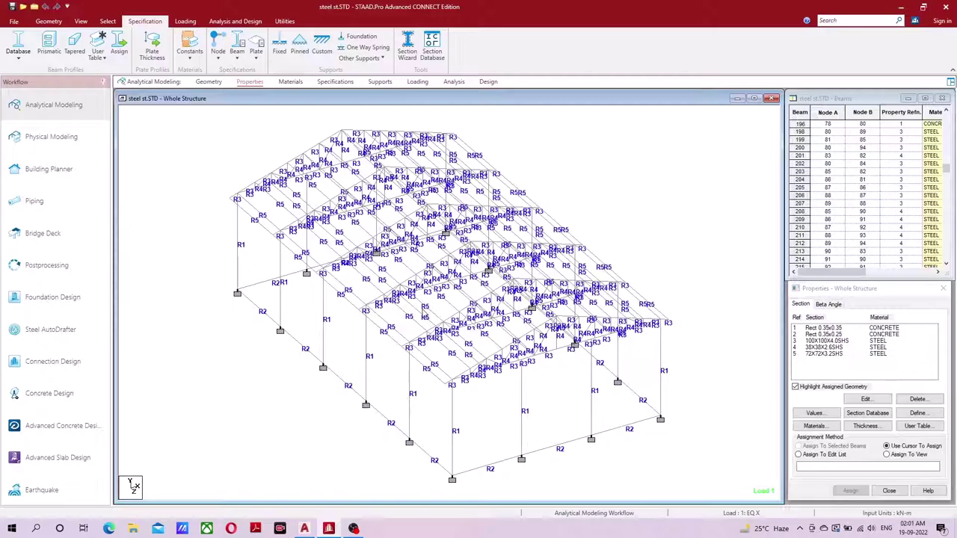
pyautogui.scroll(2, 420, 289)
pyautogui.moveTo(538, 359)
pyautogui.mouseDown(button='middle')
pyautogui.moveTo(571, 341)
pyautogui.moveTo(562, 365)
pyautogui.mouseUp(button='middle')
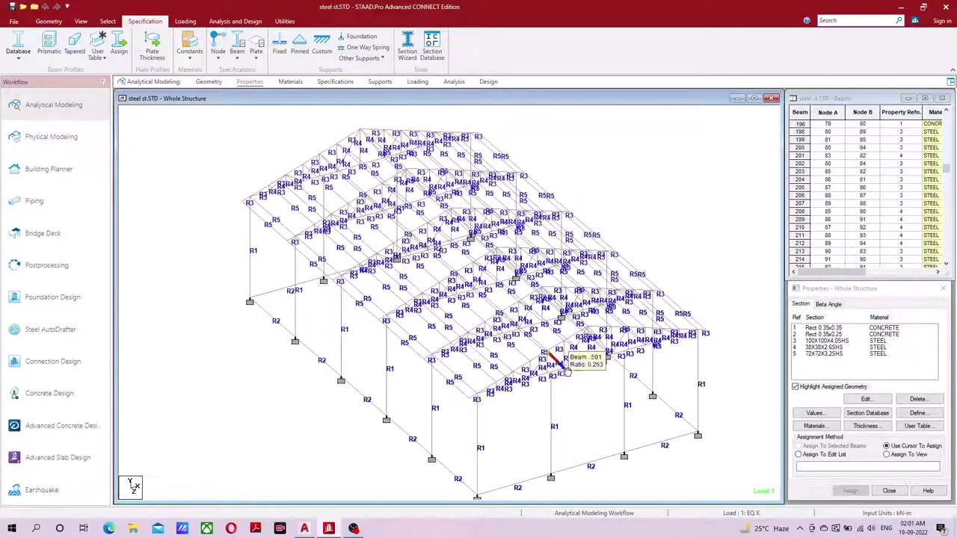
pyautogui.click(304, 529)
pyautogui.scroll(3, 421, 219)
pyautogui.scroll(3, 421, 219)
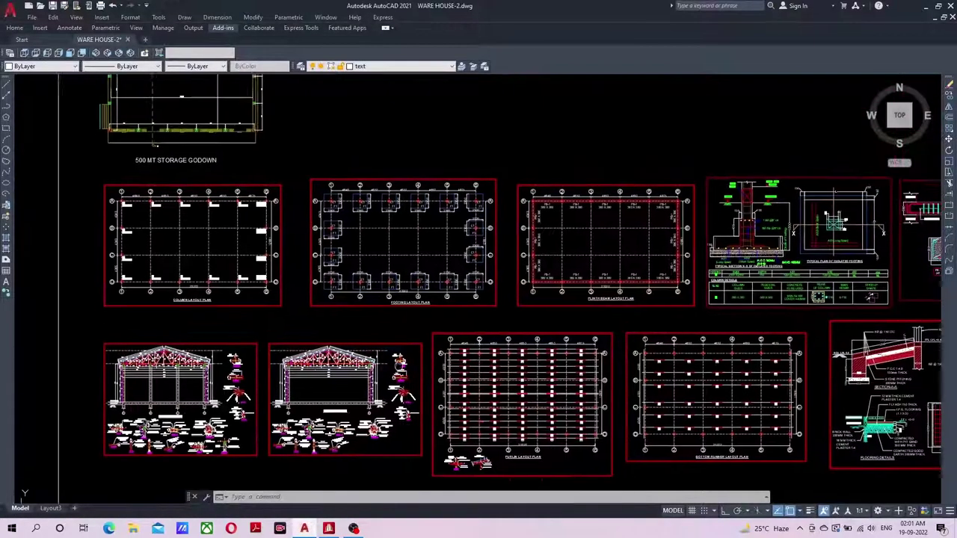
# - Inspect grids A–B of the Column Layout Plan's C1 380 X 380 columns, then return to STAAD.Pro
pyautogui.scroll(-2, 465, 358)
pyautogui.moveTo(561, 247); pyautogui.dragTo(513, 246, button='middle')
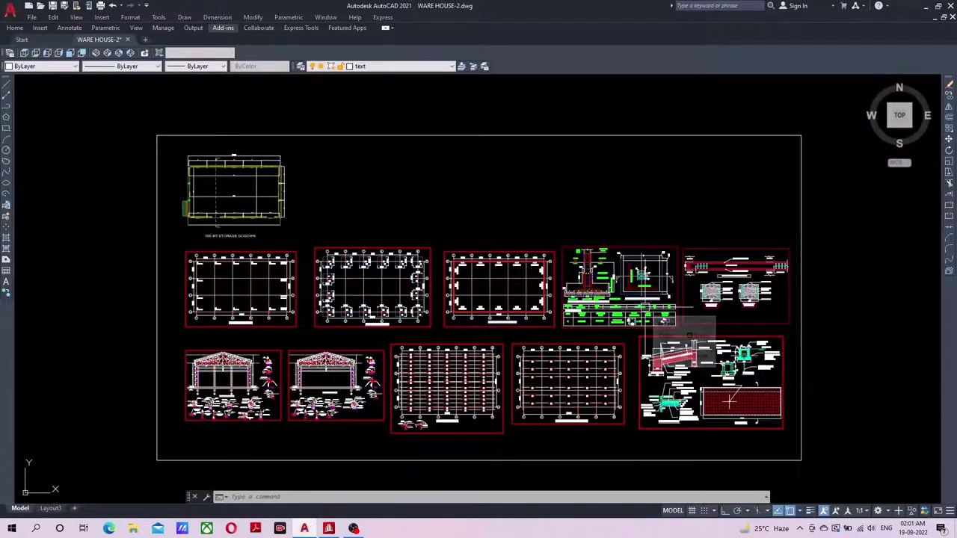
pyautogui.moveTo(632, 320)
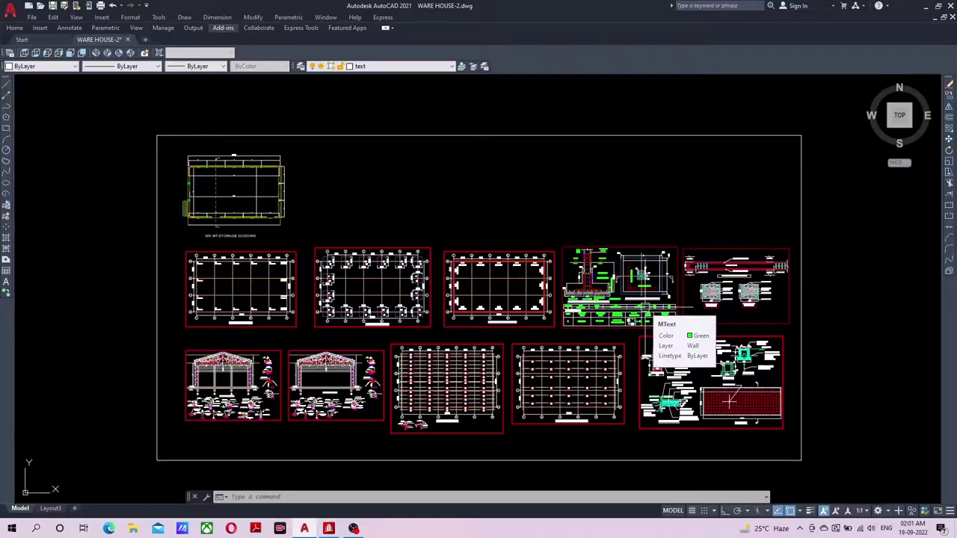
pyautogui.scroll(2, 729, 401)
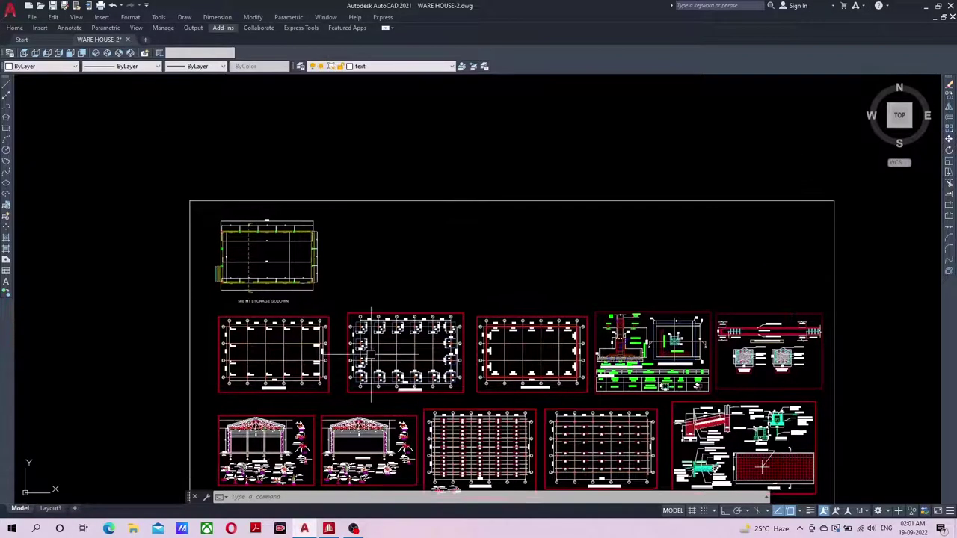
pyautogui.scroll(1, 236, 303)
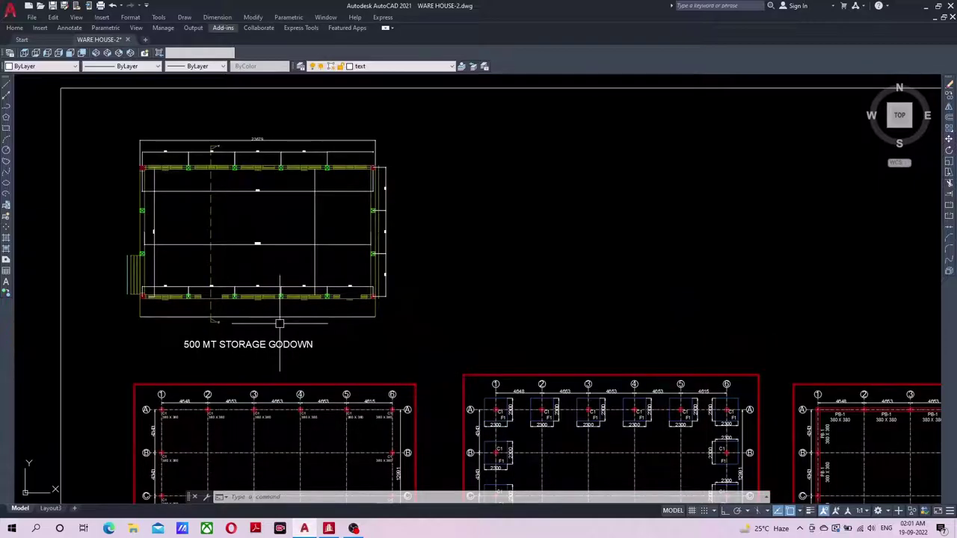
pyautogui.scroll(2, 219, 303)
pyautogui.moveTo(219, 303); pyautogui.dragTo(256, 337, button='middle')
pyautogui.moveTo(384, 154); pyautogui.dragTo(273, 227, button='middle')
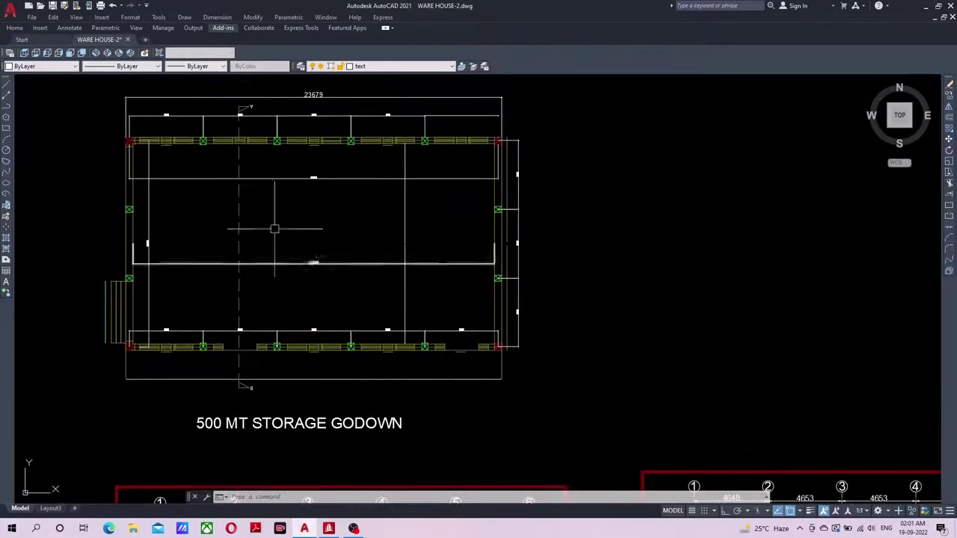
pyautogui.scroll(-4, 350, 245)
pyautogui.moveTo(350, 245); pyautogui.dragTo(365, 101, button='middle')
pyautogui.scroll(4, 341, 231)
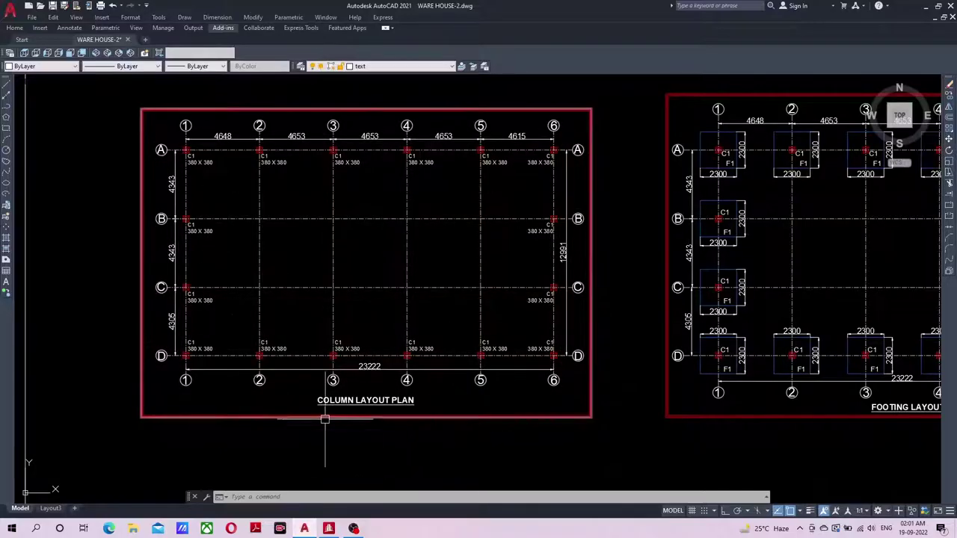
pyautogui.scroll(4, 205, 182)
pyautogui.moveTo(205, 224); pyautogui.dragTo(197, 239, button='middle')
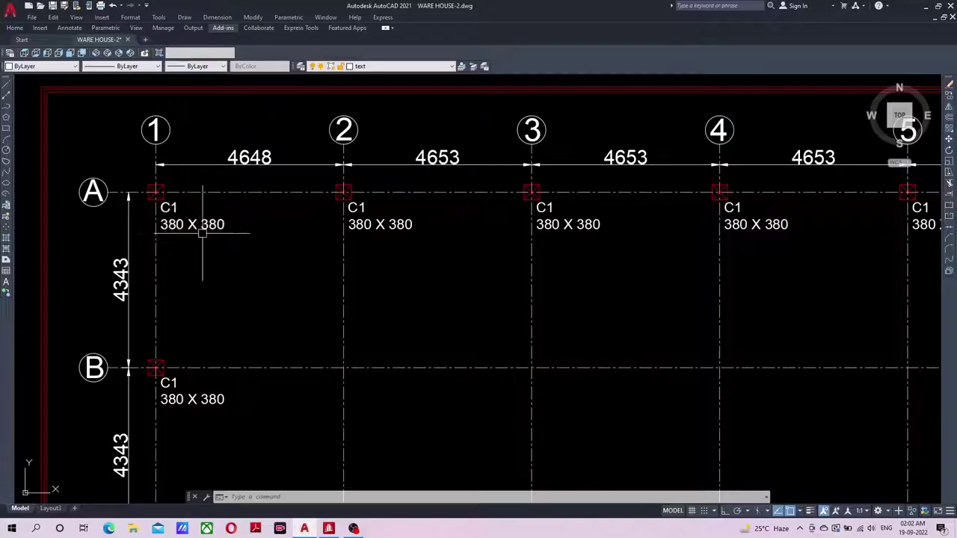
pyautogui.click(329, 529)
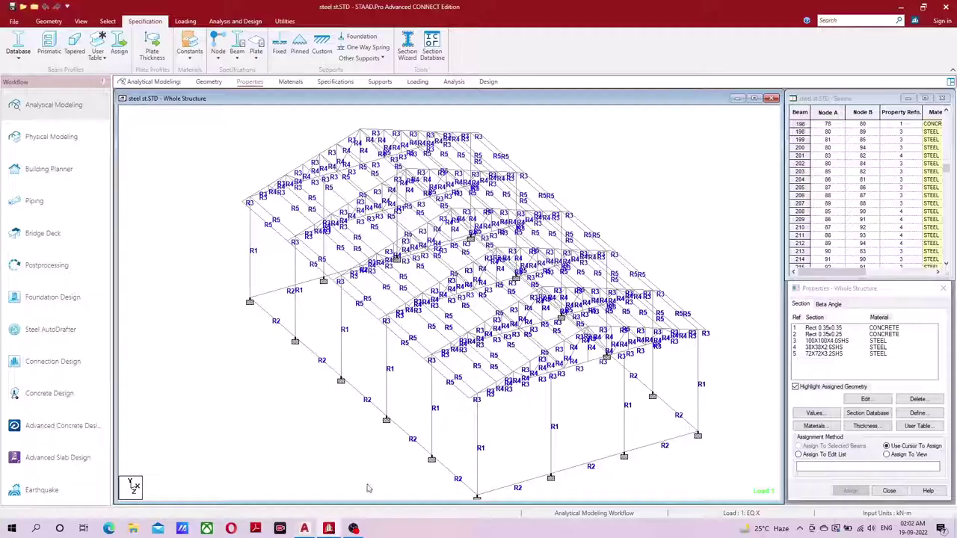
# - Highlight the members using section Rect 0.35x0.35 in red, then go back to the AutoCAD drawing
pyautogui.click(826, 329)
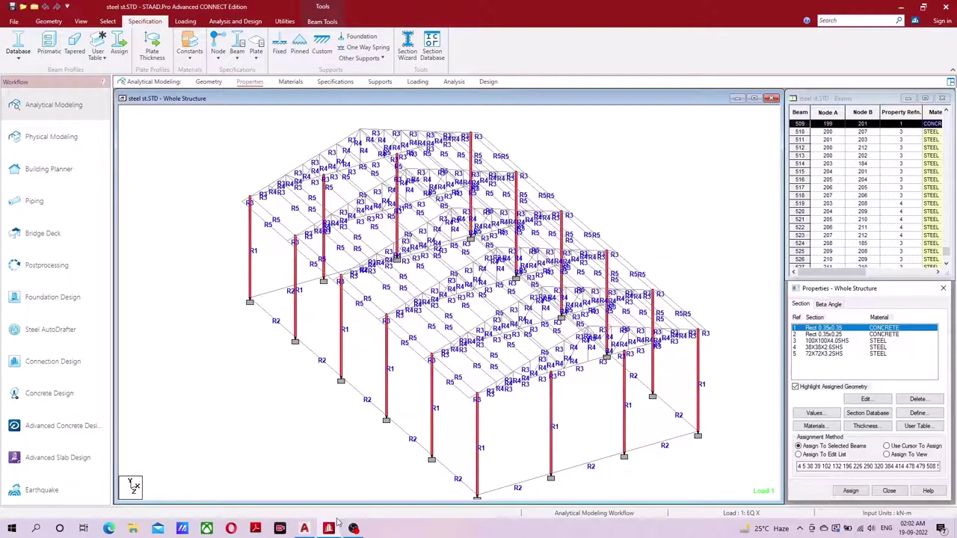
pyautogui.click(311, 530)
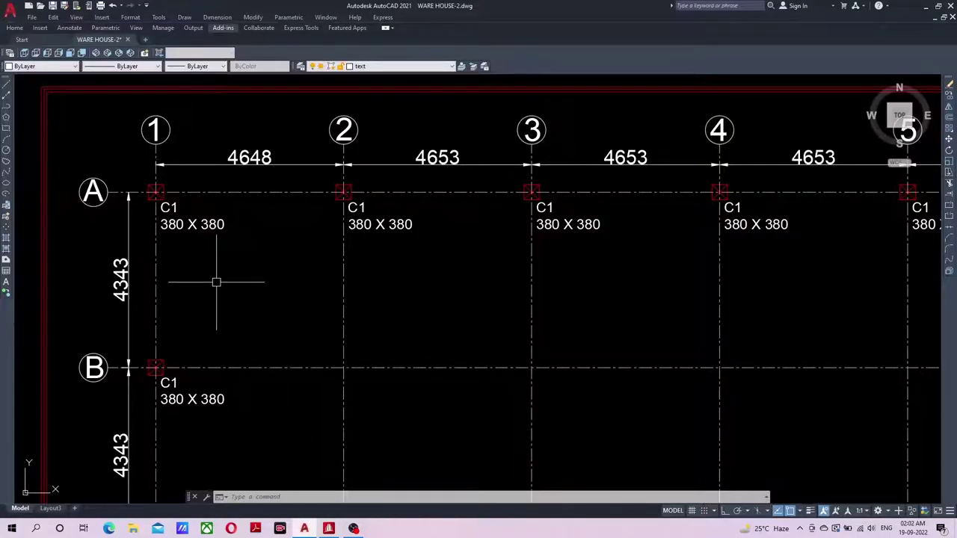
pyautogui.scroll(-10, 217, 283)
pyautogui.scroll(8, 246, 179)
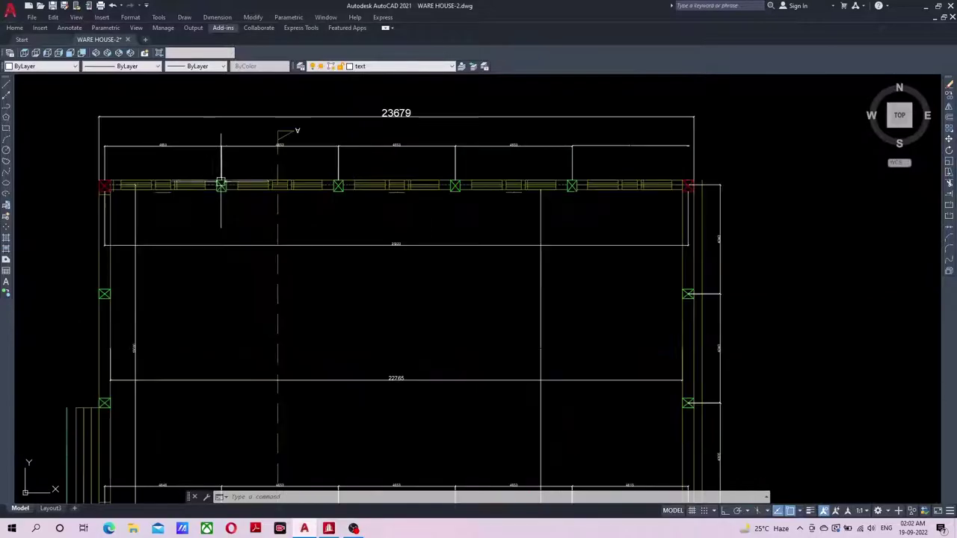
pyautogui.scroll(4, 247, 164)
pyautogui.moveTo(259, 196); pyautogui.dragTo(266, 274, button='middle')
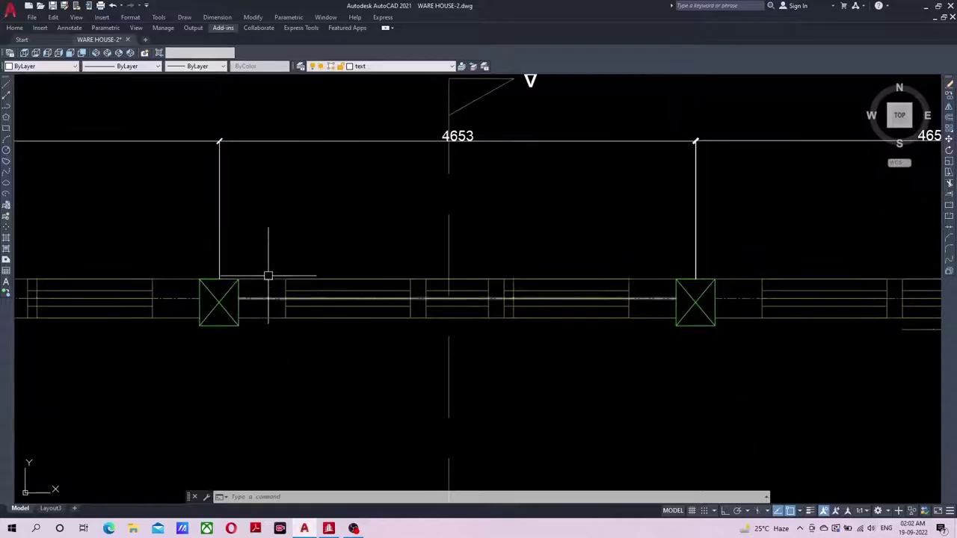
pyautogui.scroll(-4, 292, 222)
pyautogui.scroll(2, 289, 217)
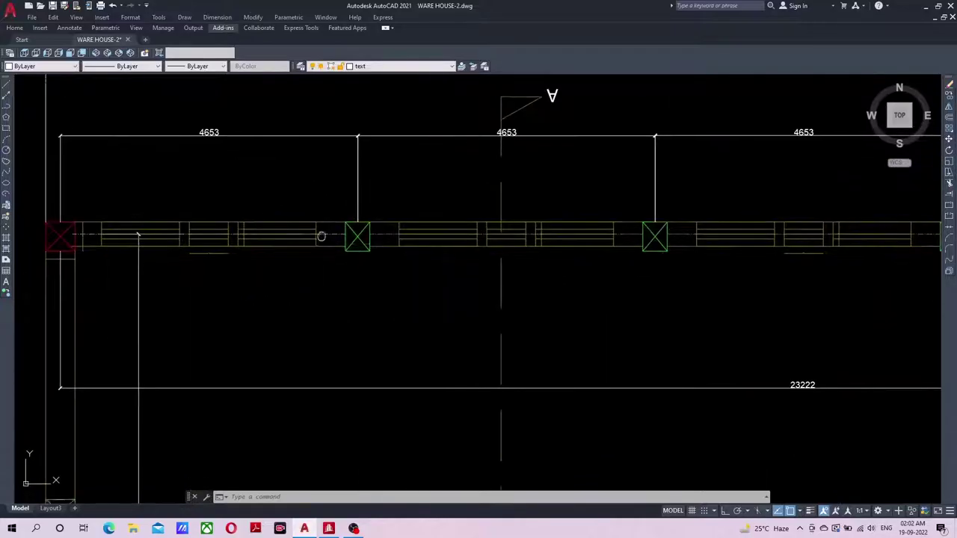
pyautogui.scroll(-5, 320, 234)
pyautogui.moveTo(314, 314); pyautogui.dragTo(338, 299, button='middle')
pyautogui.scroll(2, 336, 302)
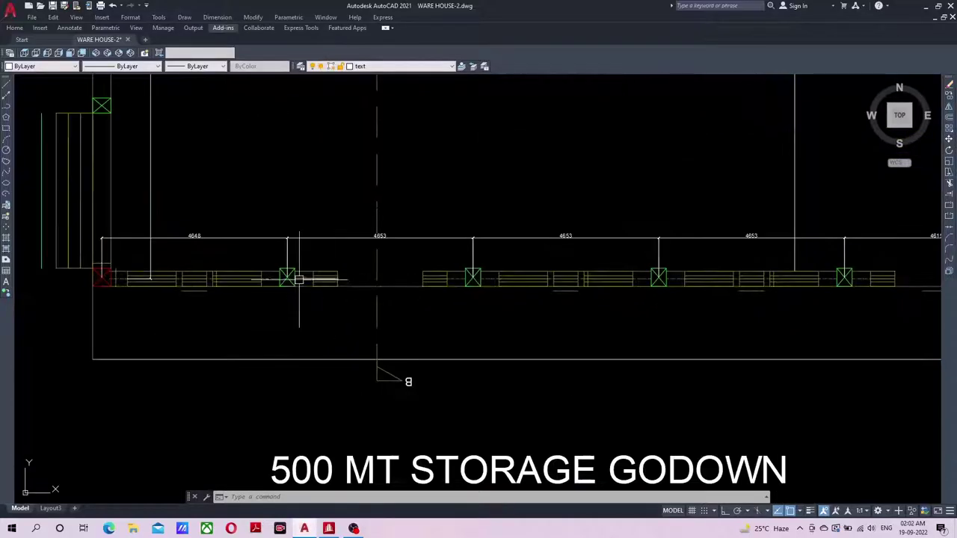
pyautogui.scroll(2, 290, 278)
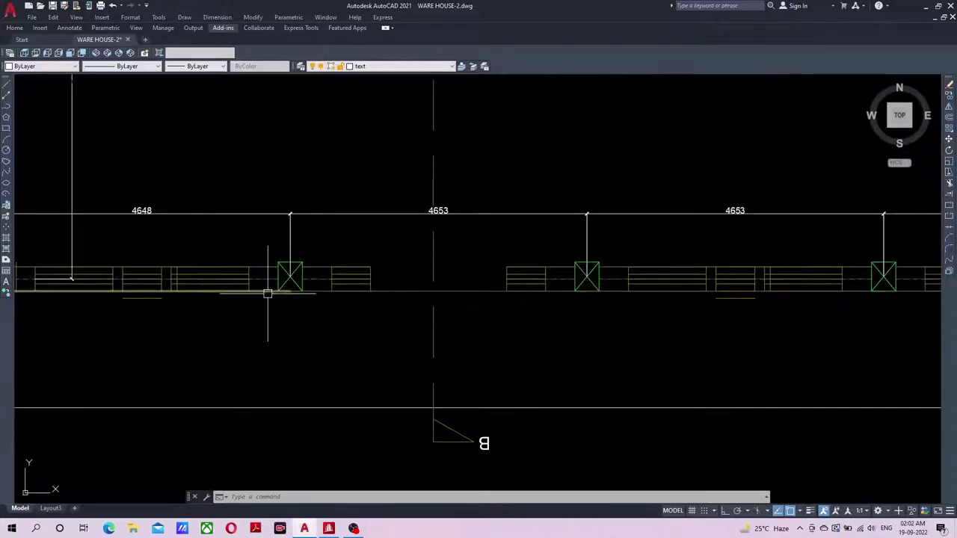
pyautogui.moveTo(268, 294)
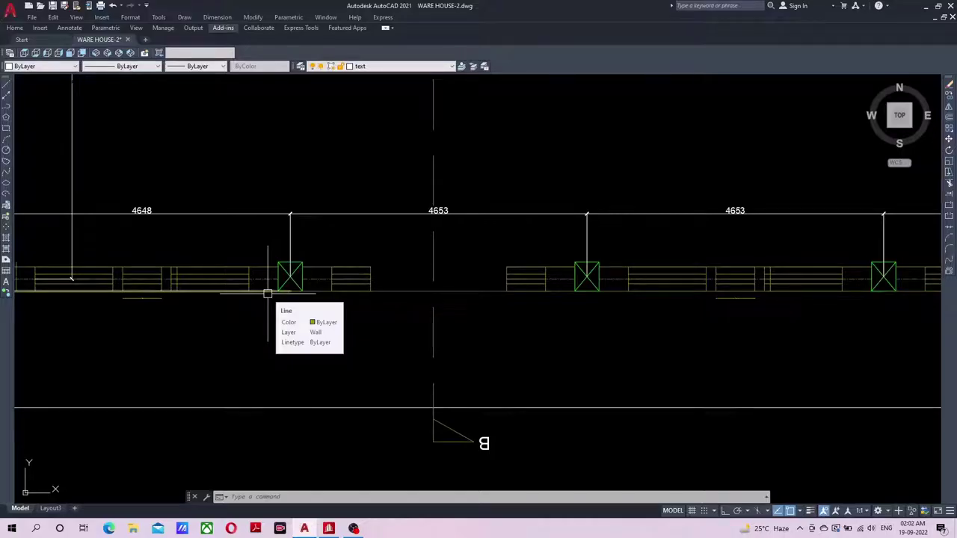
pyautogui.scroll(-1, 268, 294)
pyautogui.scroll(-3, 264, 305)
pyautogui.moveTo(202, 411); pyautogui.dragTo(199, 251, button='middle')
pyautogui.scroll(3, 200, 250)
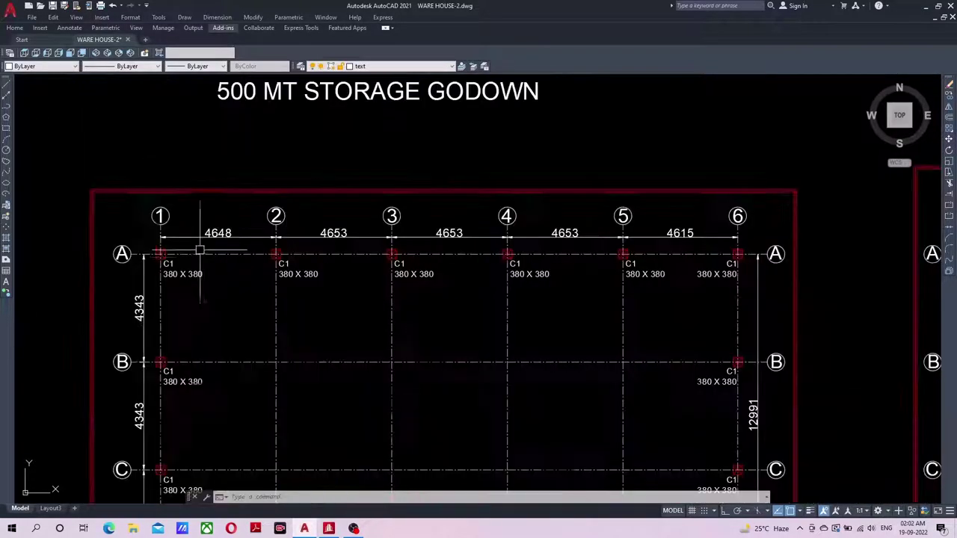
pyautogui.scroll(4, 167, 250)
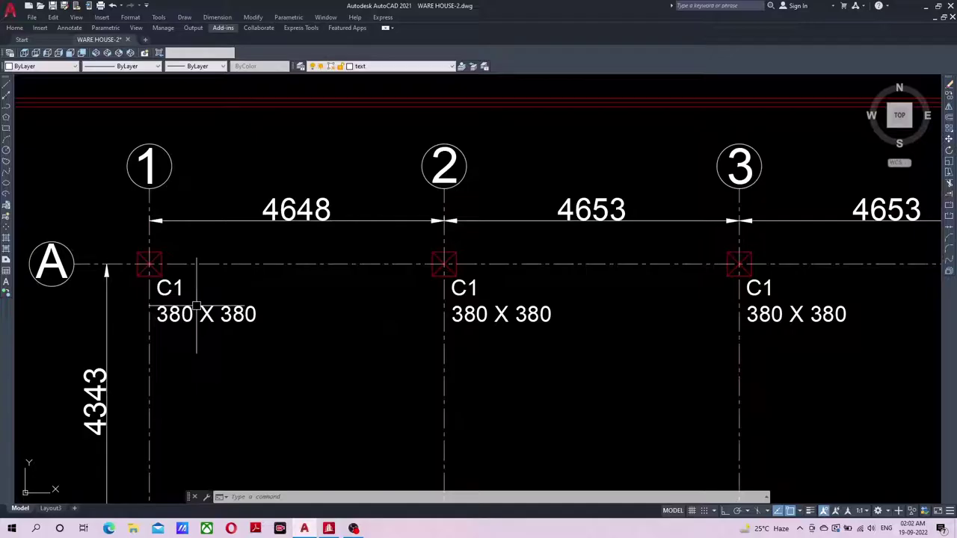
# - Survey the drawing sheets and zoom into the Footing Layout Plan
pyautogui.scroll(-5, 197, 305)
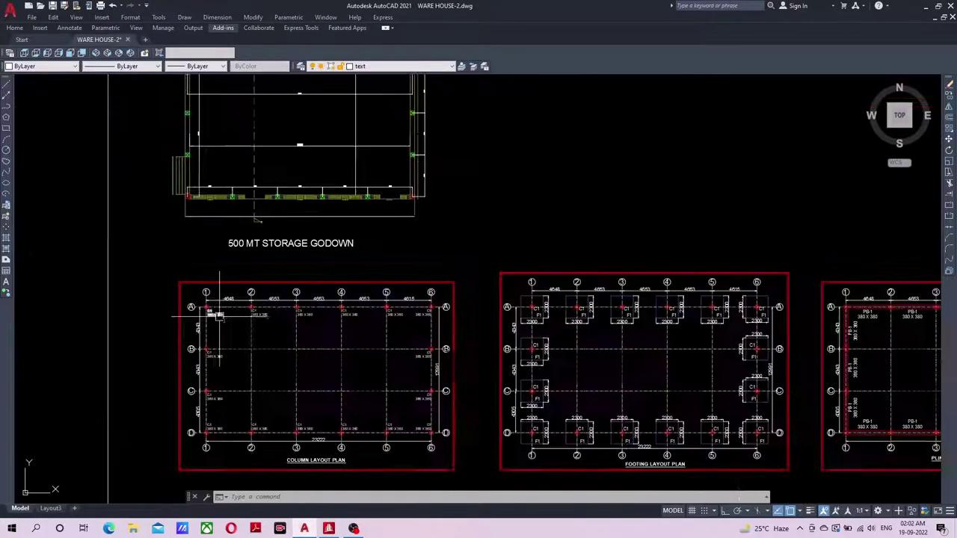
pyautogui.moveTo(286, 350); pyautogui.dragTo(233, 260, button='middle')
pyautogui.scroll(2, 314, 344)
pyautogui.scroll(-3, 330, 295)
pyautogui.moveTo(331, 295); pyautogui.dragTo(241, 316, button='middle')
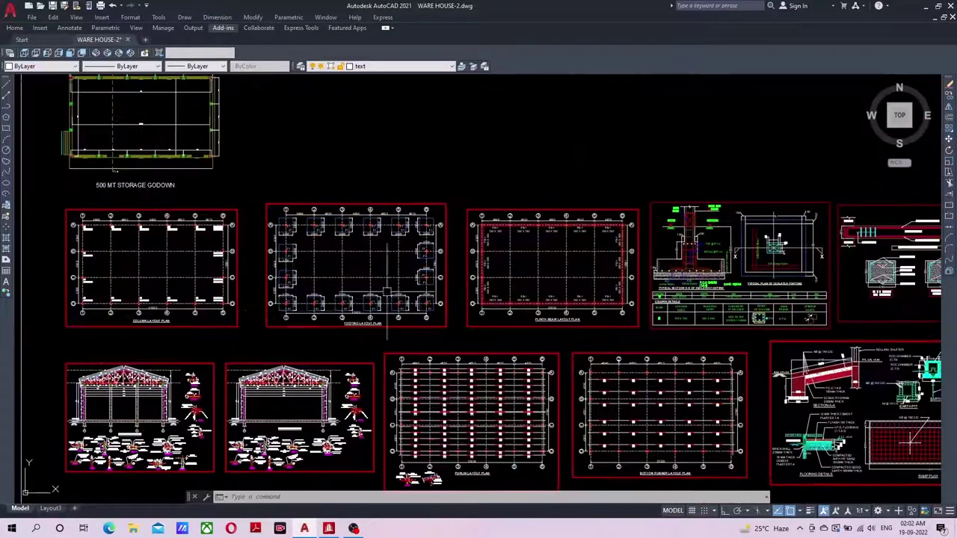
pyautogui.scroll(3, 374, 284)
pyautogui.scroll(2, 375, 284)
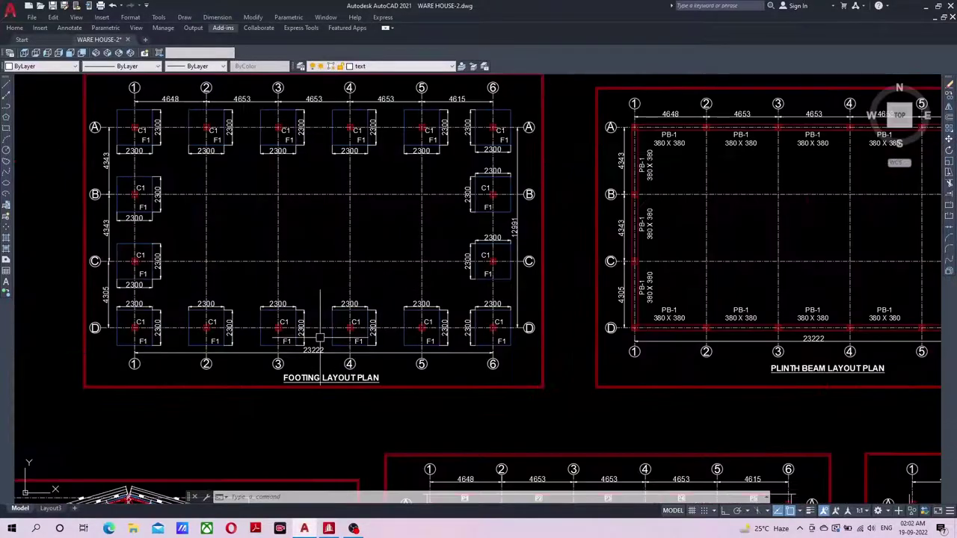
pyautogui.scroll(2, 320, 338)
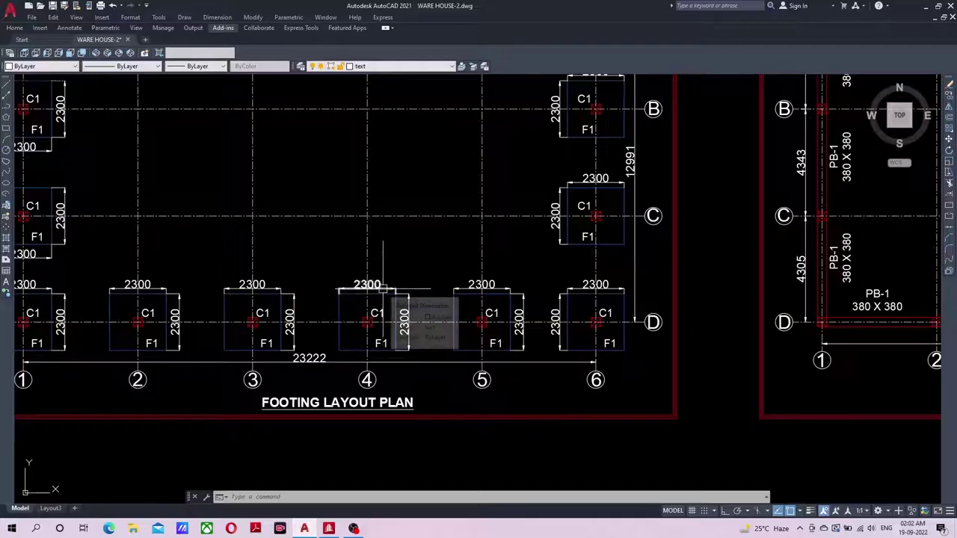
# - Review the Plinth Beam Layout Plan's PB-1 380 X 380 beams, then return to STAAD.Pro
pyautogui.scroll(-4, 417, 313)
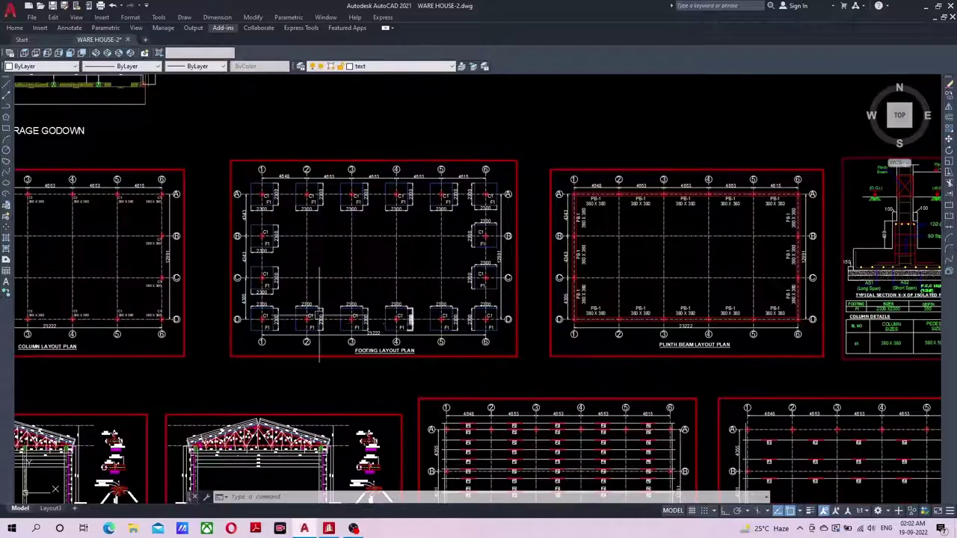
pyautogui.moveTo(571, 299)
pyautogui.mouseDown(button='middle')
pyautogui.moveTo(467, 314)
pyautogui.moveTo(341, 314)
pyautogui.mouseUp(button='middle')
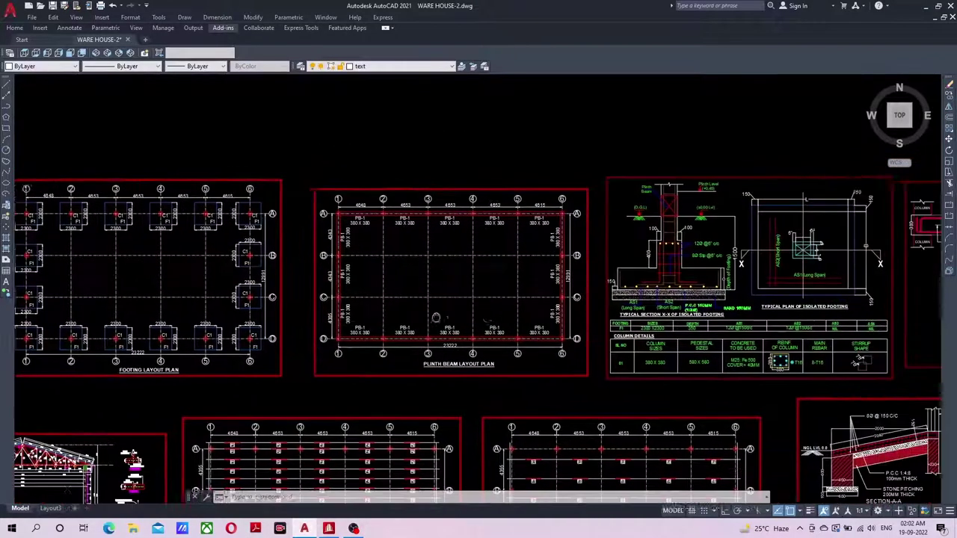
pyautogui.scroll(2, 471, 332)
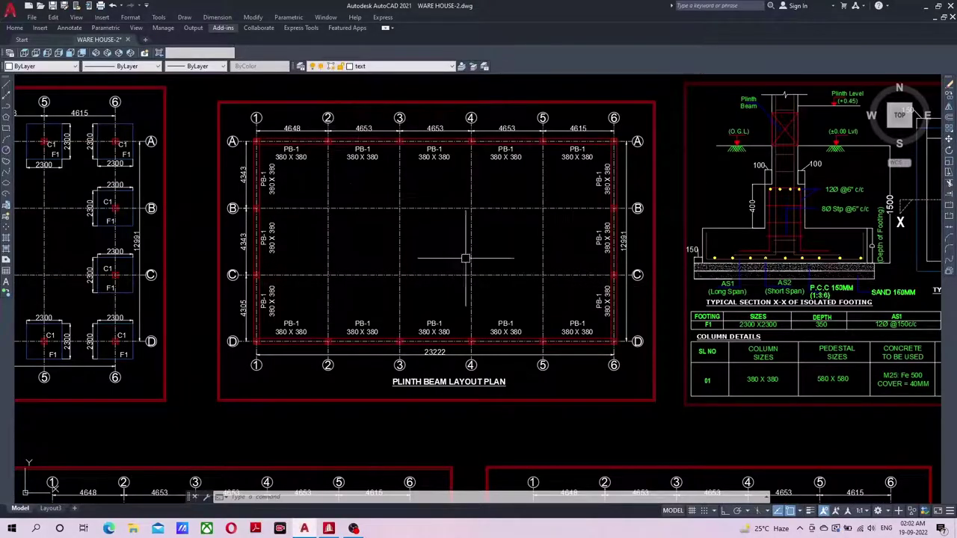
pyautogui.scroll(4, 444, 112)
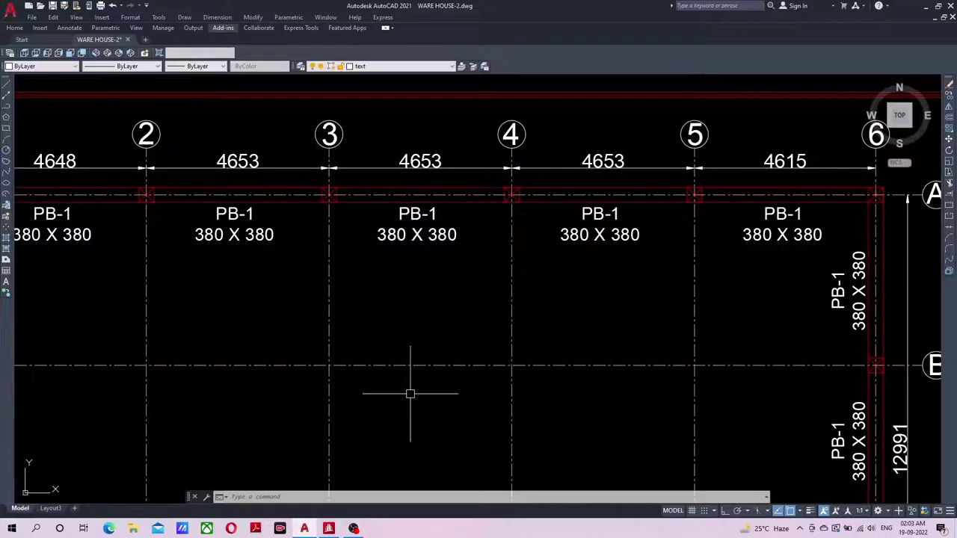
pyautogui.click(329, 529)
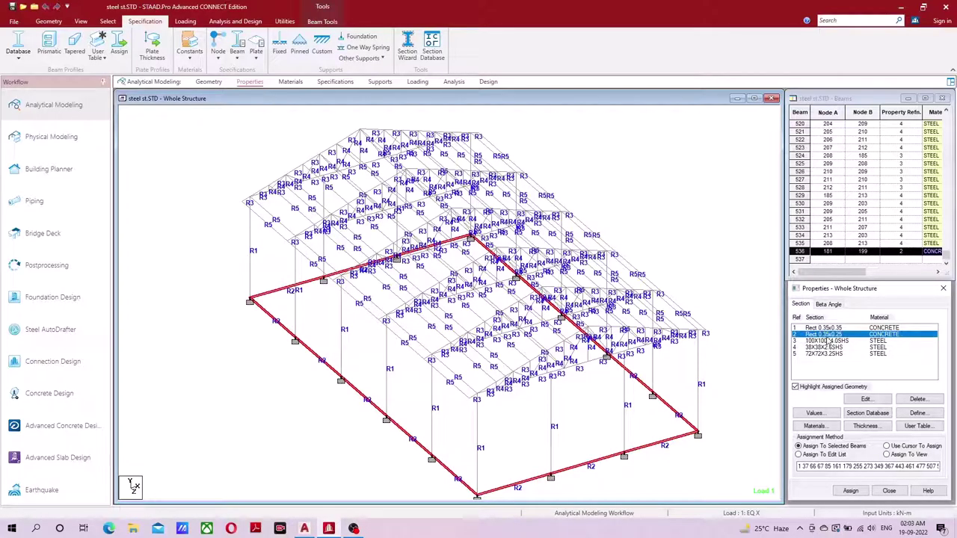
# - Switch back to the AutoCAD drawing showing the PB-1 380 X 380 plinth beams along grid A
pyautogui.click(311, 529)
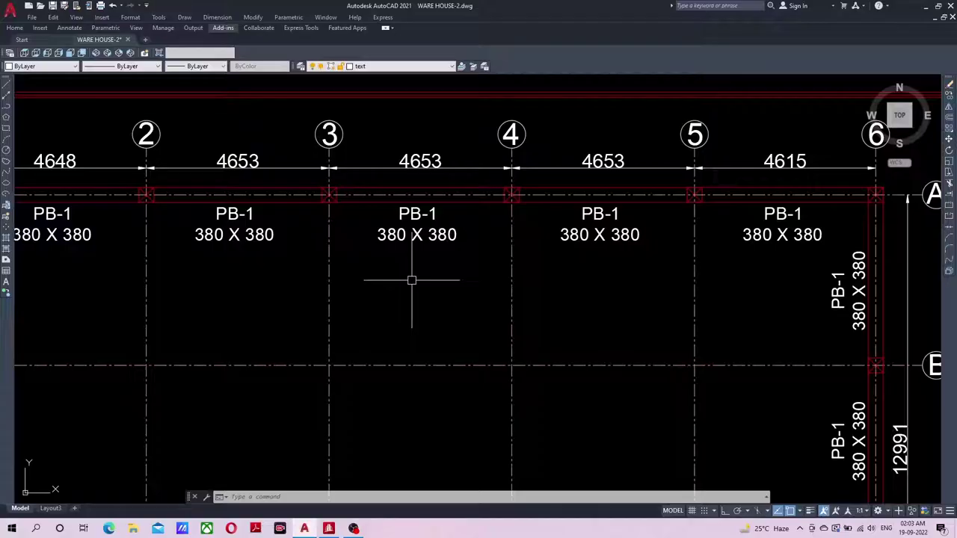
# - Zoom and pan to the isolated footing section and the Column Details table
pyautogui.scroll(-5, 412, 280)
pyautogui.scroll(1, 409, 329)
pyautogui.scroll(1, 409, 343)
pyautogui.scroll(3, 410, 351)
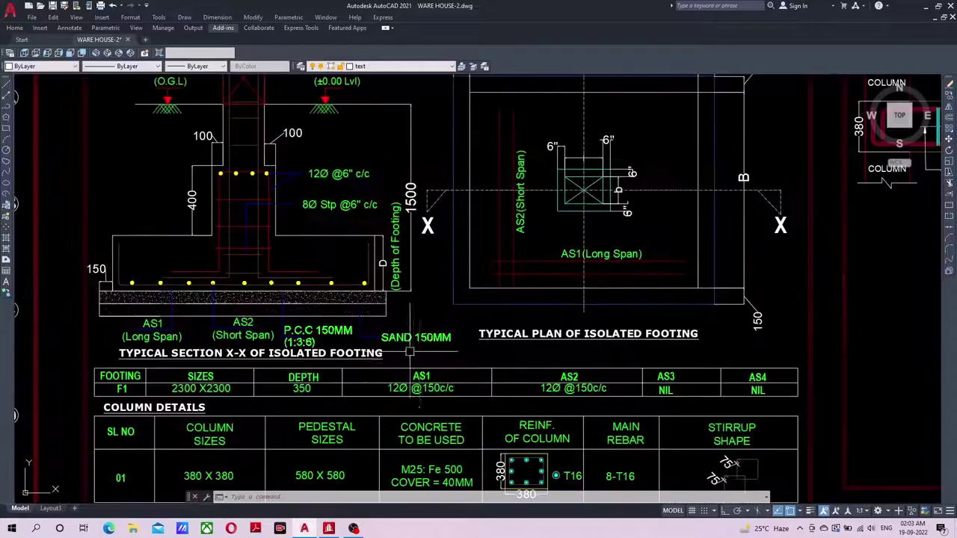
pyautogui.scroll(-2, 420, 359)
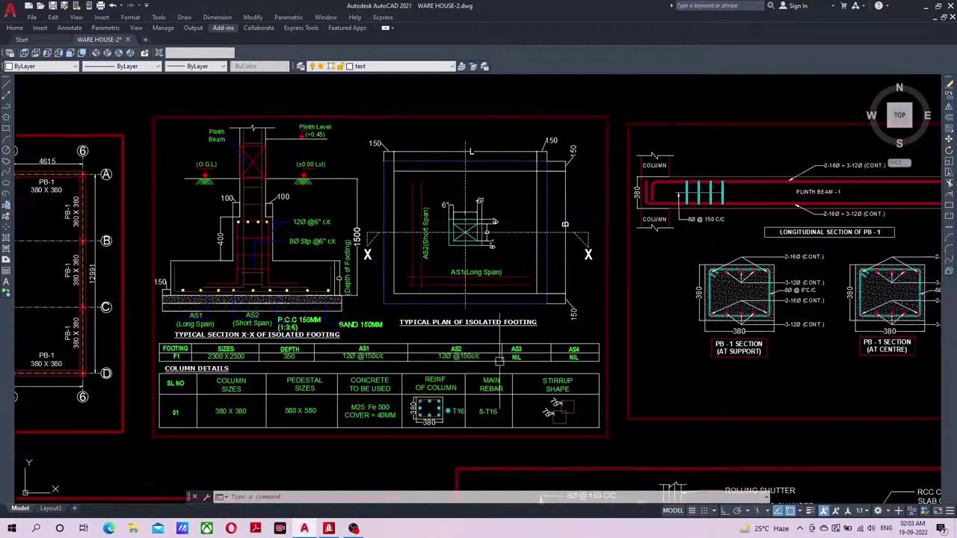
pyautogui.scroll(2, 452, 389)
pyautogui.moveTo(161, 198); pyautogui.dragTo(337, 345, button='middle')
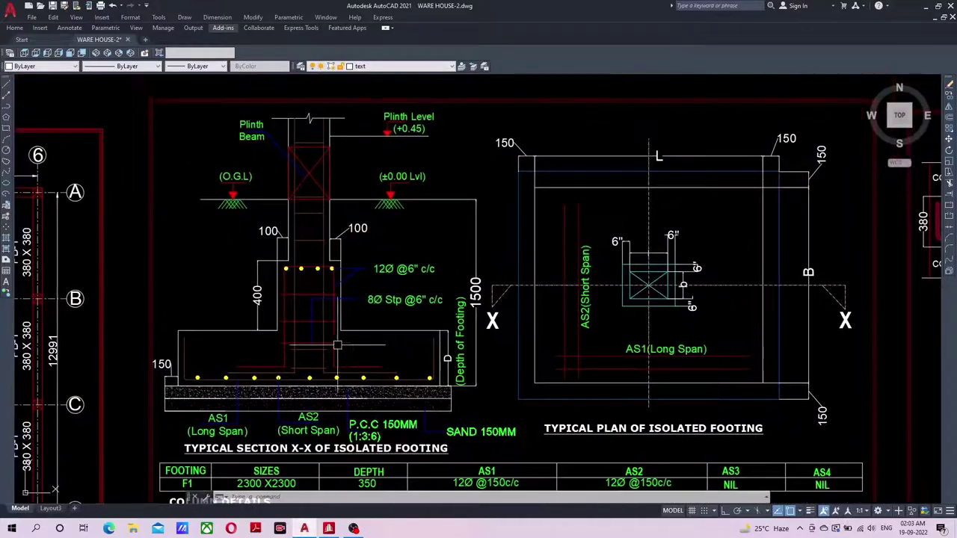
pyautogui.moveTo(314, 464); pyautogui.dragTo(293, 303, button='middle')
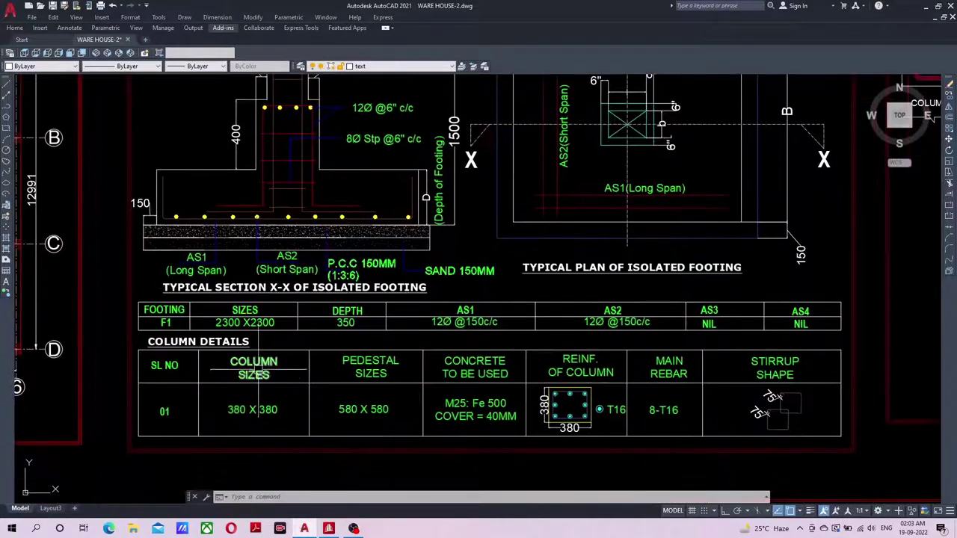
pyautogui.scroll(2, 236, 341)
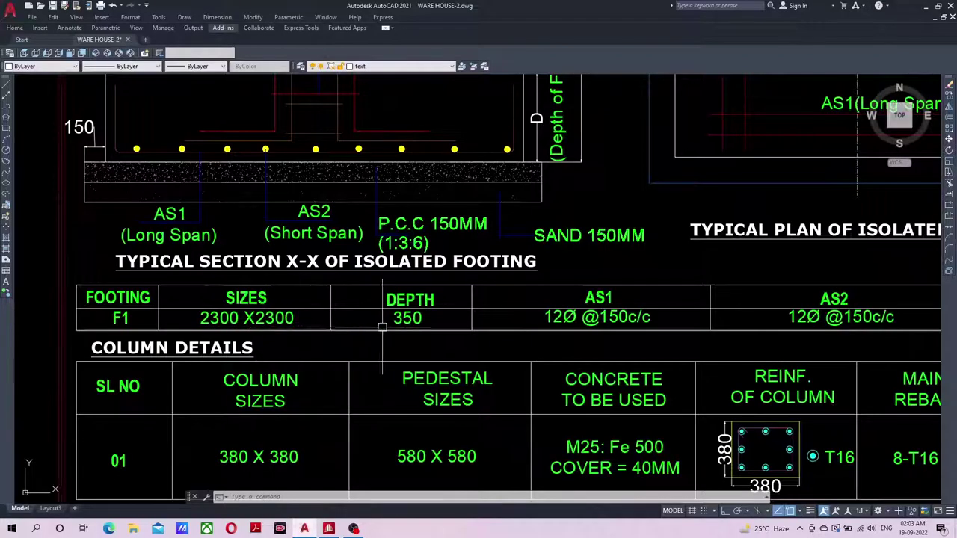
pyautogui.scroll(-1, 382, 326)
pyautogui.scroll(-1, 373, 313)
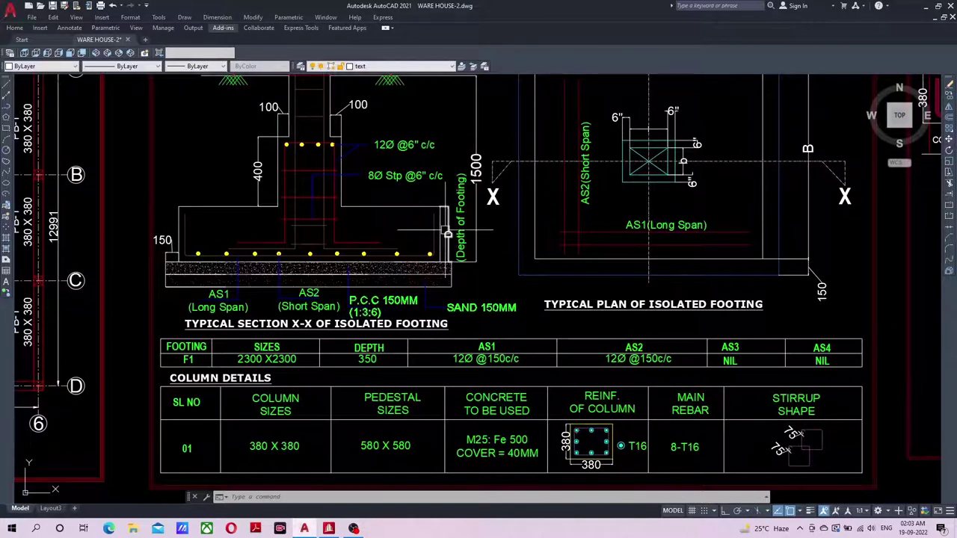
pyautogui.moveTo(504, 359)
pyautogui.mouseDown(button='middle')
pyautogui.moveTo(443, 363)
pyautogui.moveTo(456, 366)
pyautogui.mouseUp(button='middle')
pyautogui.scroll(1, 442, 363)
pyautogui.scroll(-1, 418, 364)
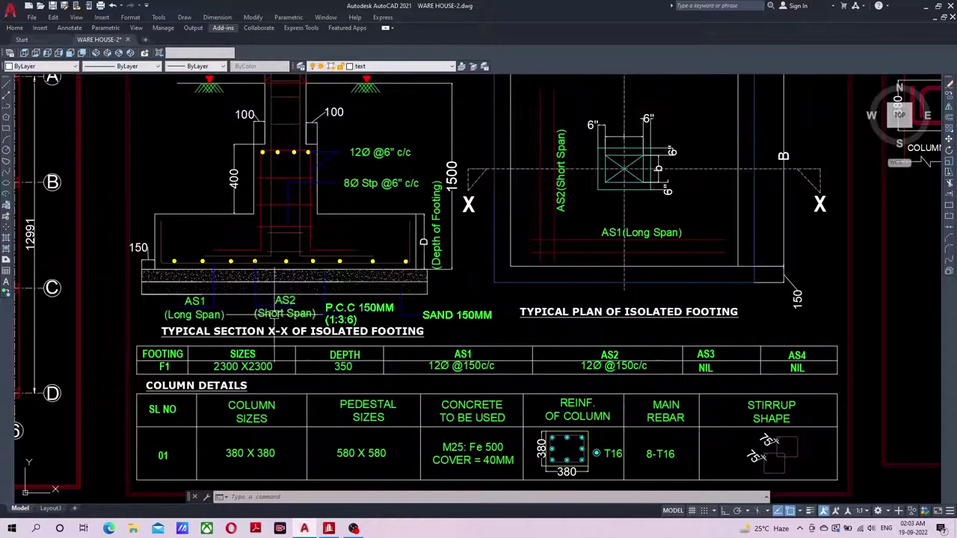
pyautogui.moveTo(390, 309); pyautogui.dragTo(398, 326, button='middle')
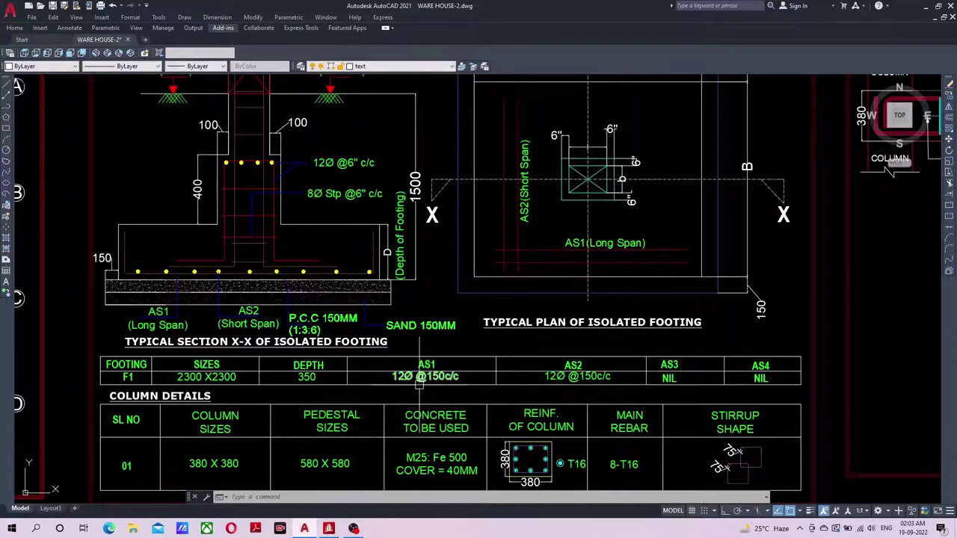
pyautogui.scroll(2, 419, 378)
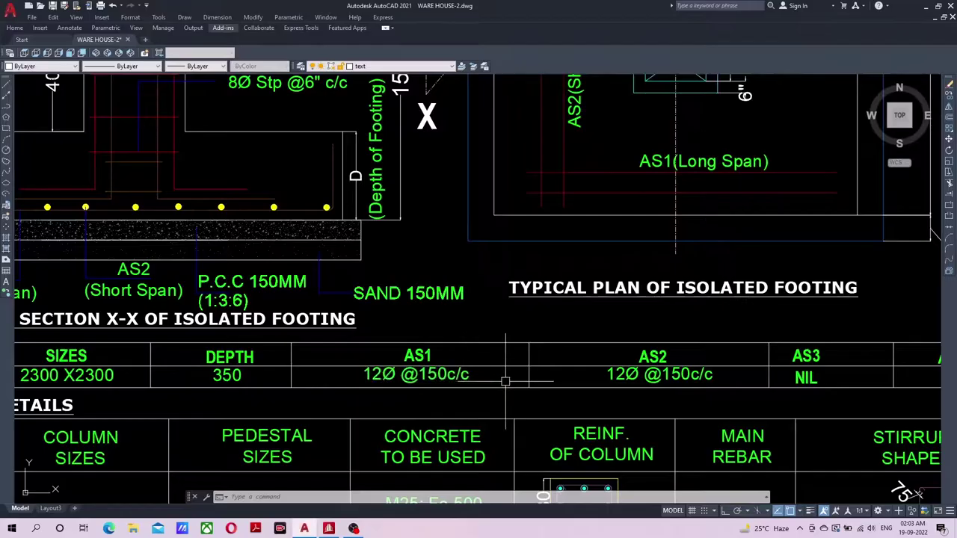
pyautogui.scroll(-3, 479, 337)
pyautogui.scroll(-1, 482, 340)
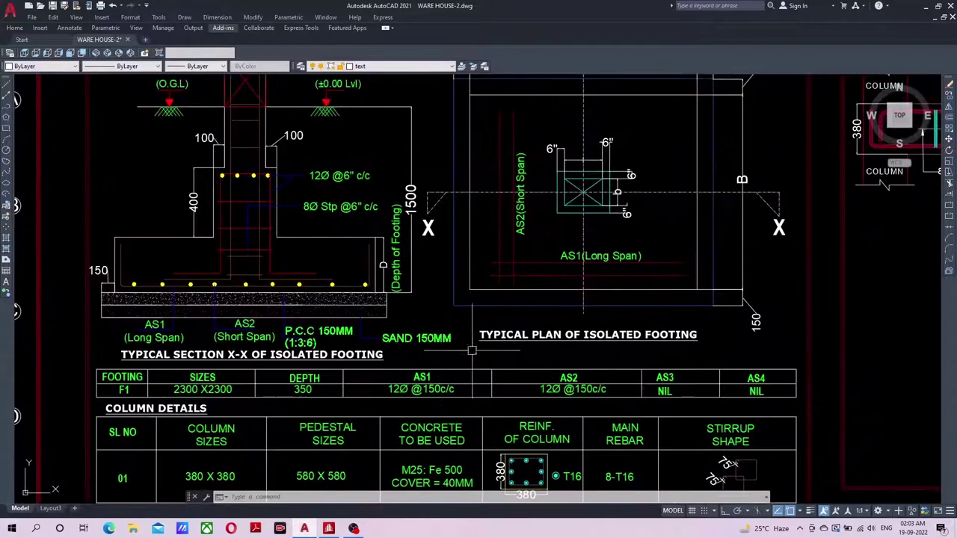
pyautogui.scroll(-3, 487, 341)
pyautogui.scroll(4, 497, 321)
pyautogui.scroll(2, 463, 269)
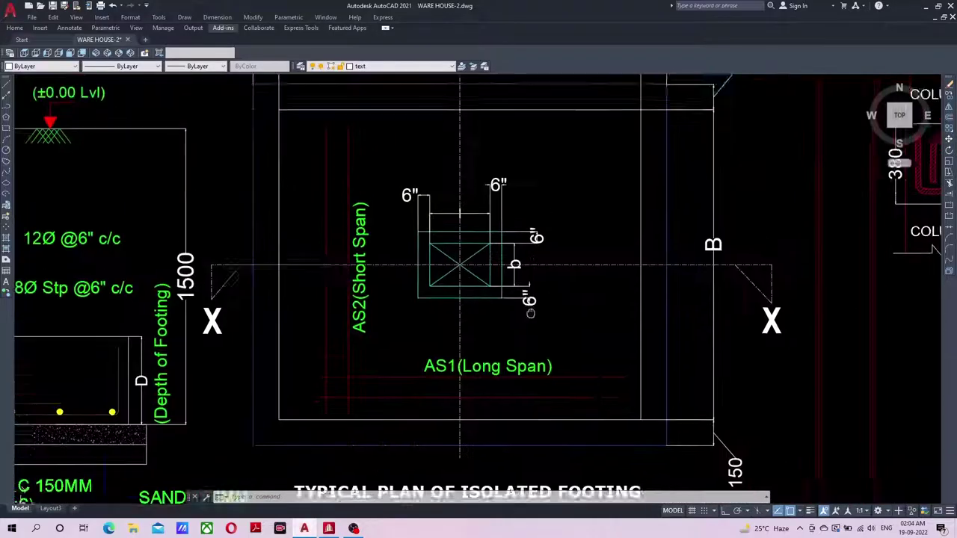
pyautogui.scroll(-2, 409, 224)
# - Open the 6" dimension text for editing, then cancel, leaving it unchanged
pyautogui.doubleClick(404, 224)
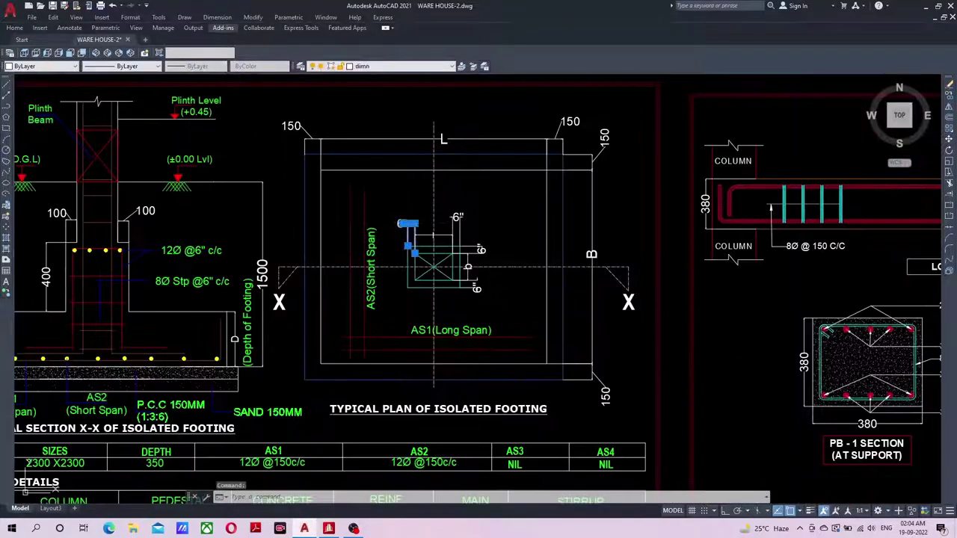
pyautogui.scroll(3, 400, 224)
pyautogui.press('Escape')
# - Pan across the Column Details table: 380 X 380 columns, 580 X 580 pedestals, 8-T16 rebar, stirrup shape
pyautogui.scroll(-5, 400, 224)
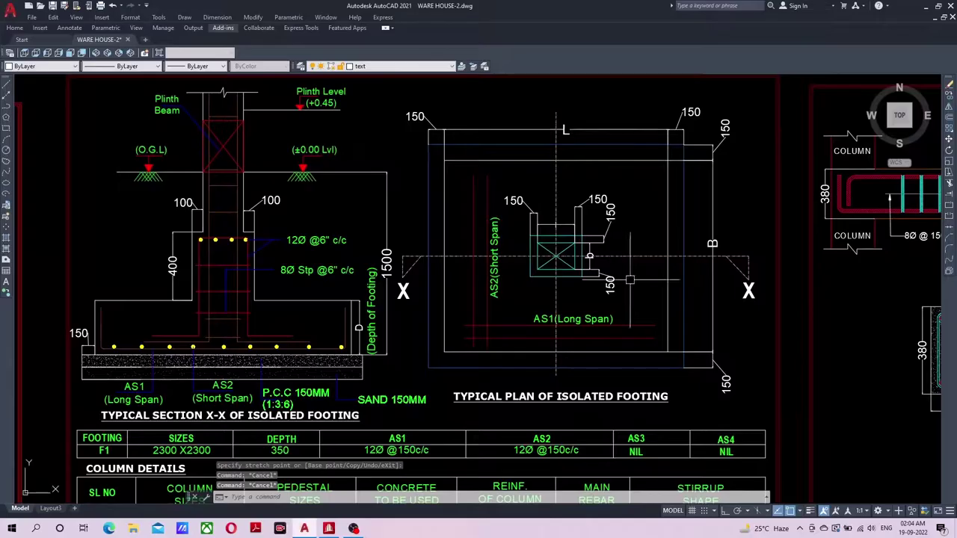
pyautogui.scroll(-5, 589, 256)
pyautogui.scroll(3, 497, 279)
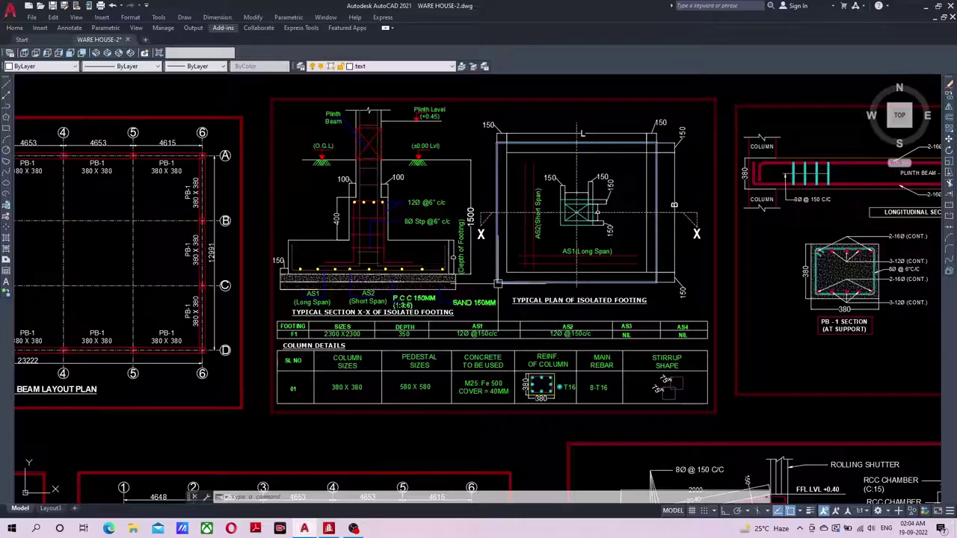
pyautogui.scroll(2, 479, 366)
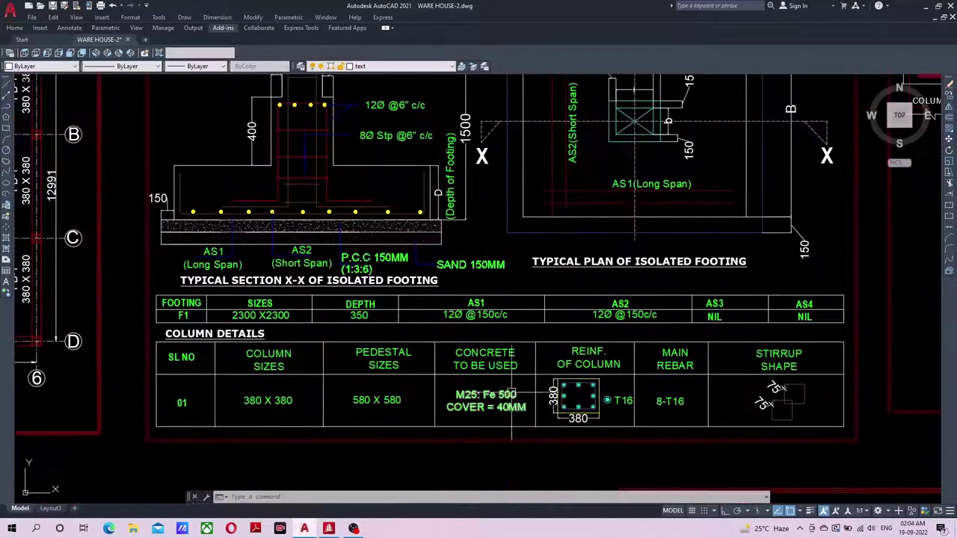
pyautogui.moveTo(449, 407); pyautogui.dragTo(410, 400, button='middle')
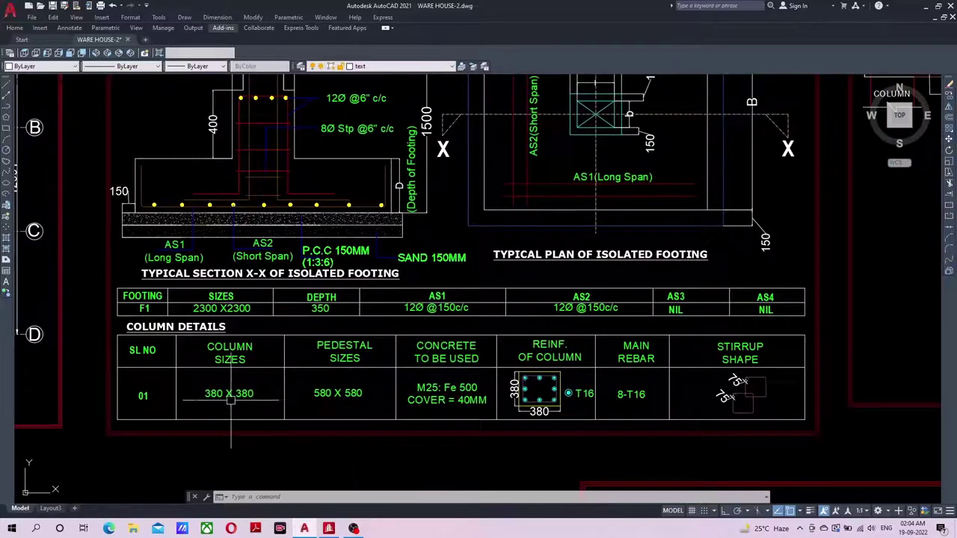
pyautogui.moveTo(464, 408); pyautogui.dragTo(399, 404, button='middle')
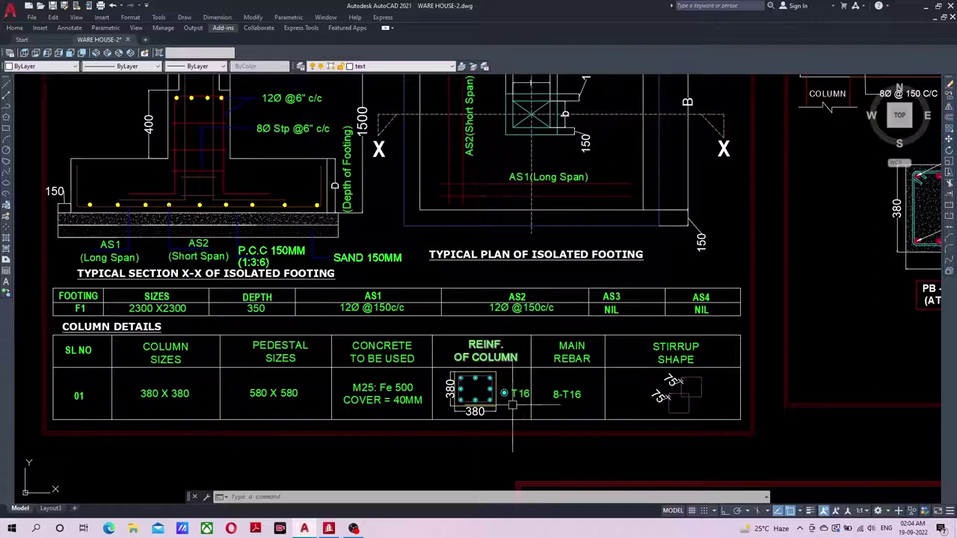
pyautogui.scroll(2, 469, 401)
pyautogui.scroll(2, 474, 372)
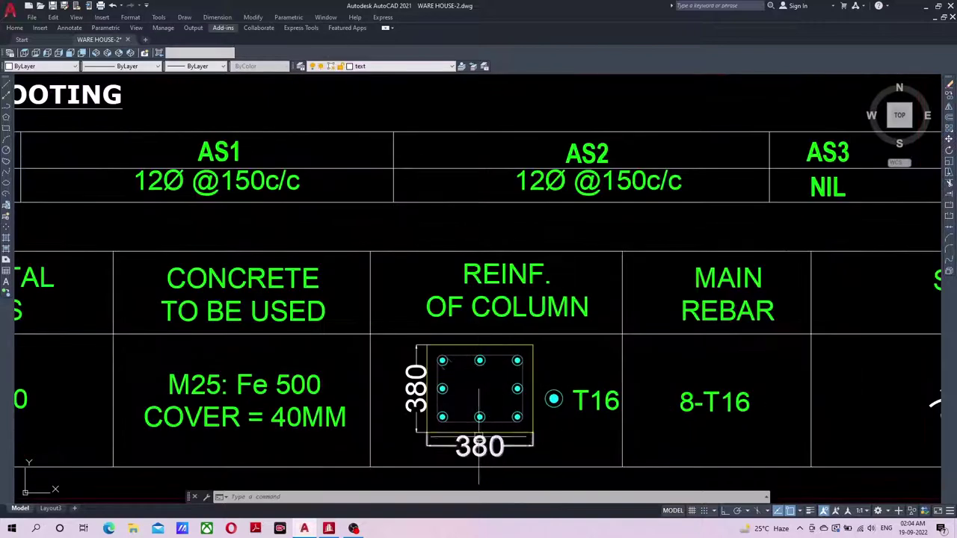
pyautogui.moveTo(615, 432); pyautogui.dragTo(527, 401, button='middle')
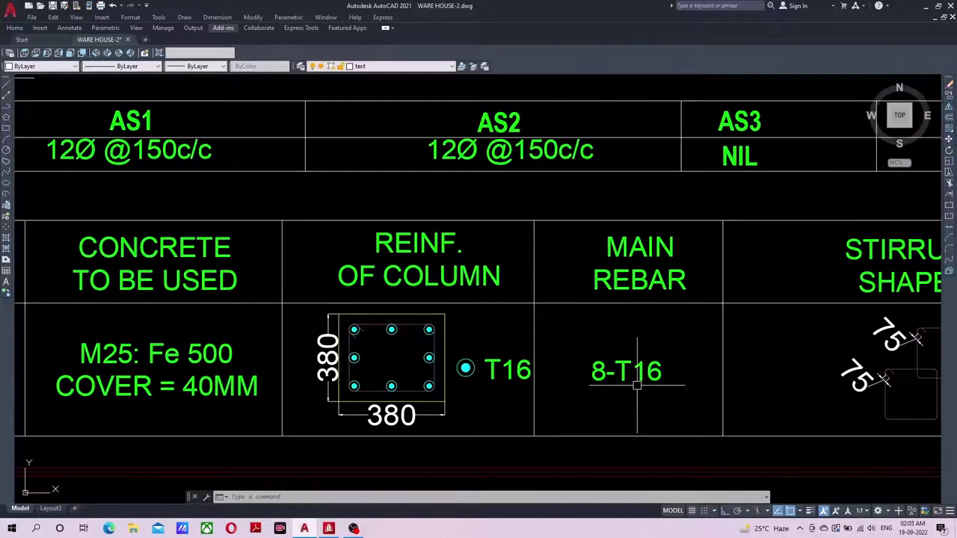
pyautogui.scroll(-3, 636, 385)
pyautogui.scroll(-3, 636, 385)
# - Move to the sheet below the footing details and inspect the PB-1 beam sections
pyautogui.scroll(1, 551, 388)
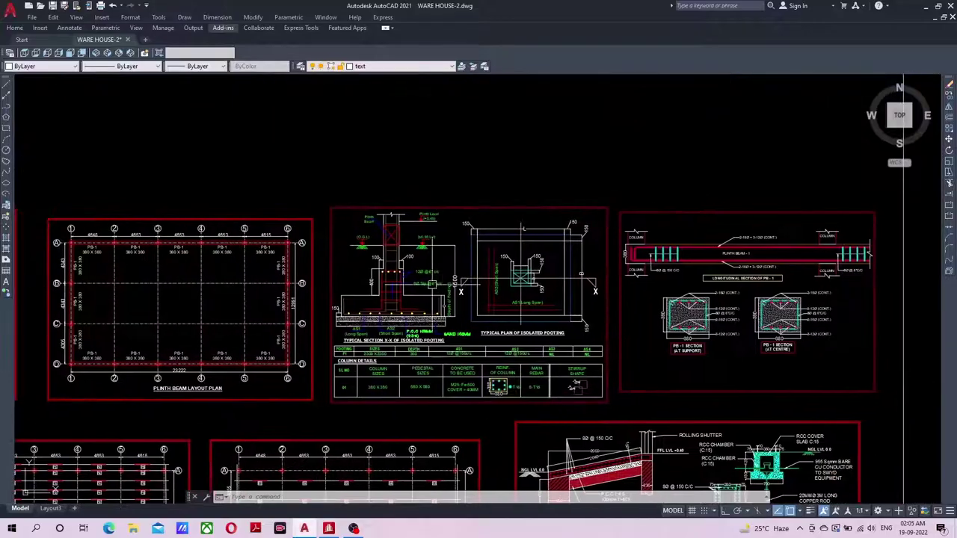
pyautogui.scroll(1, 571, 311)
pyautogui.moveTo(592, 417); pyautogui.dragTo(467, 372, button='middle')
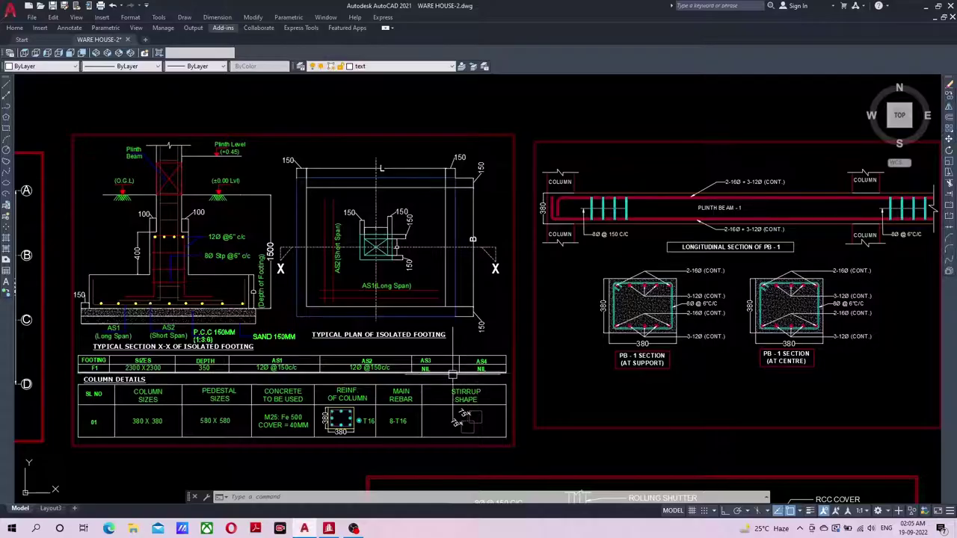
pyautogui.moveTo(717, 312)
pyautogui.mouseDown(button='middle')
pyautogui.moveTo(395, 322)
pyautogui.moveTo(299, 342)
pyautogui.mouseUp(button='middle')
pyautogui.scroll(3, 395, 322)
pyautogui.scroll(2, 255, 376)
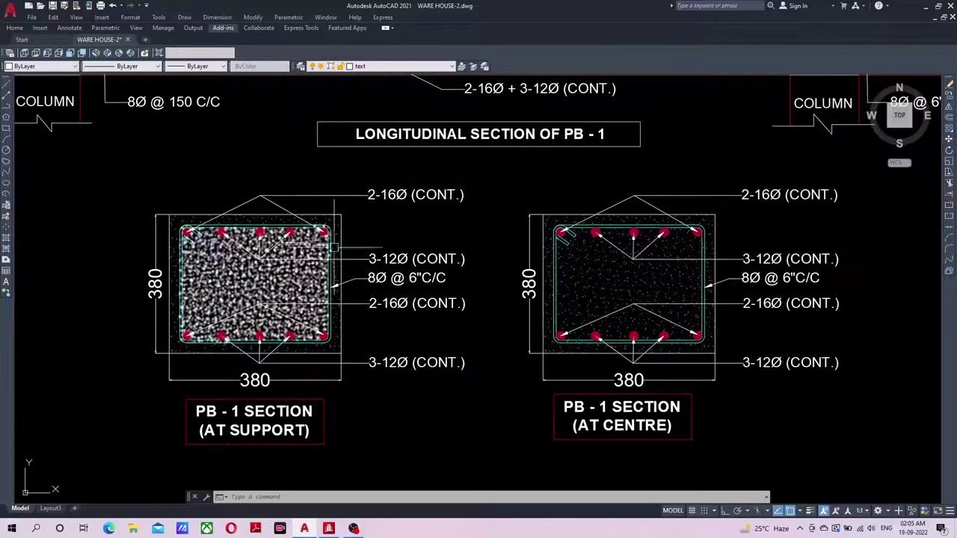
pyautogui.scroll(-2, 371, 397)
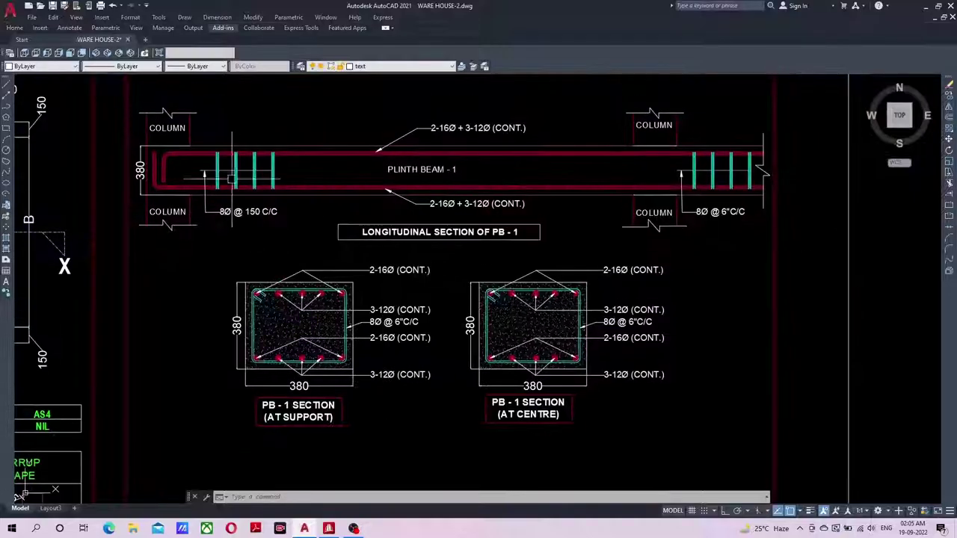
pyautogui.scroll(3, 517, 178)
pyautogui.scroll(-3, 446, 269)
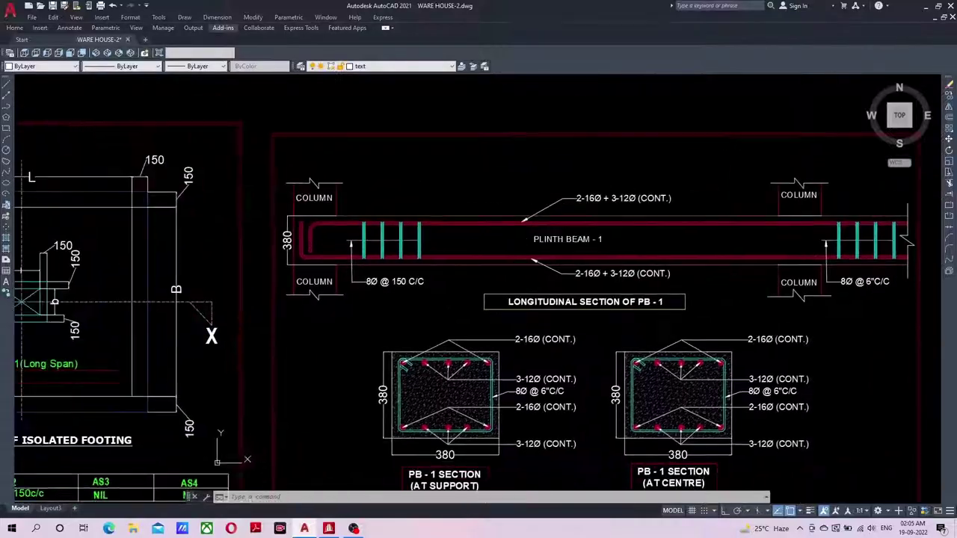
pyautogui.scroll(2, 419, 249)
pyautogui.scroll(-3, 419, 249)
# - Inspect the plinth beam longitudinal section at its column end, then move to the Truss-1 roof truss
pyautogui.moveTo(672, 239); pyautogui.dragTo(620, 266, button='middle')
pyautogui.scroll(3, 576, 267)
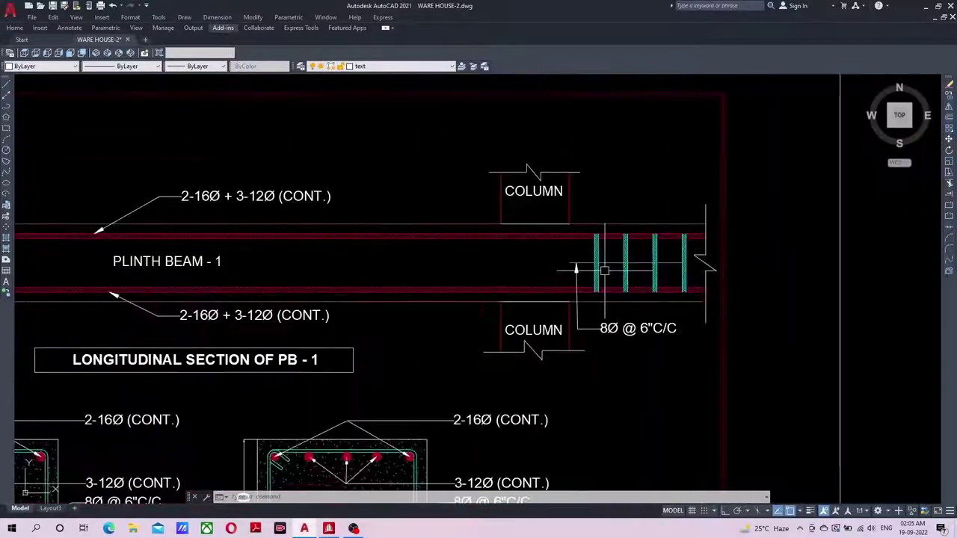
pyautogui.scroll(1, 604, 271)
pyautogui.scroll(-5, 604, 271)
pyautogui.scroll(1, 607, 216)
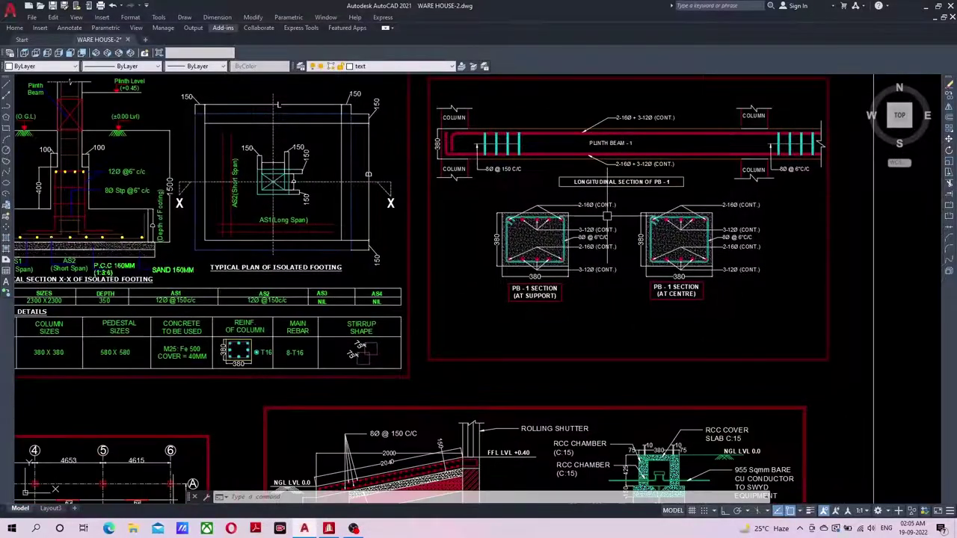
pyautogui.scroll(2, 585, 247)
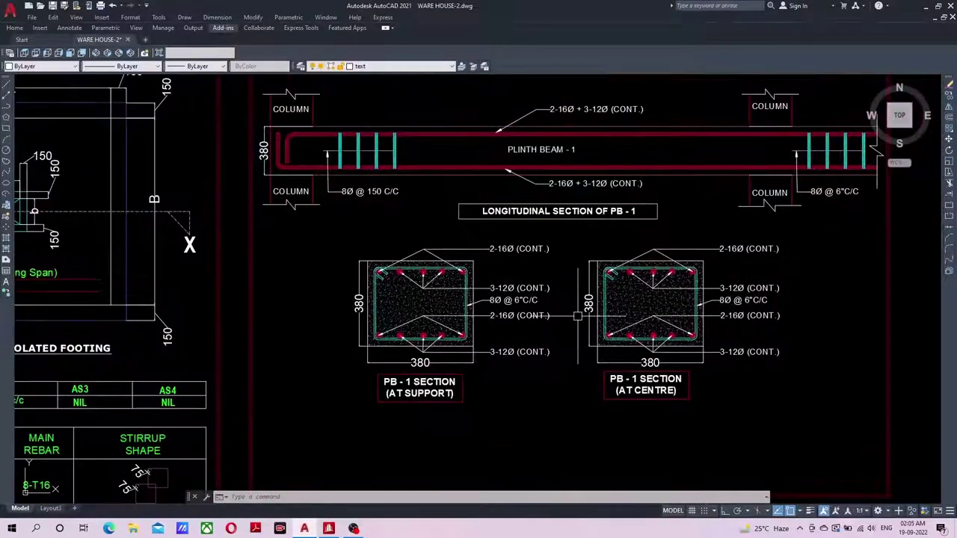
pyautogui.scroll(-5, 577, 316)
pyautogui.scroll(2, 374, 329)
pyautogui.scroll(3, 259, 329)
pyautogui.scroll(3, 243, 313)
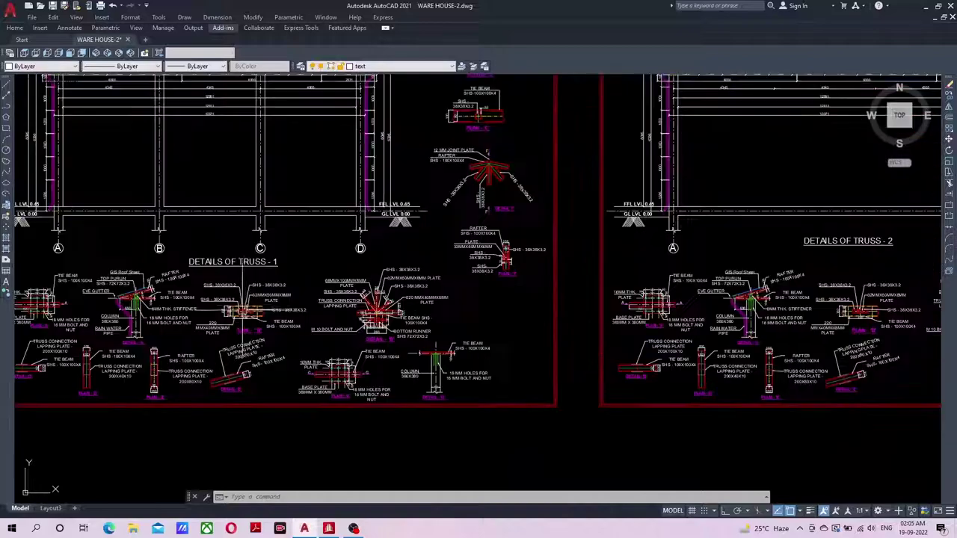
pyautogui.moveTo(243, 311); pyautogui.dragTo(348, 375, button='middle')
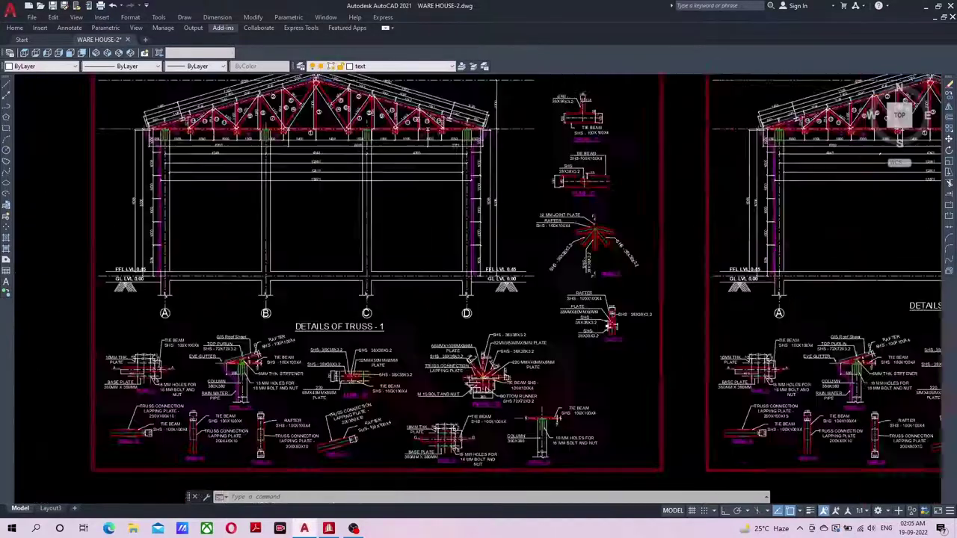
# - Zoom out over the layout plans and centre the Column Layout Plan for checking
pyautogui.scroll(-4, 321, 255)
pyautogui.scroll(-2, 321, 255)
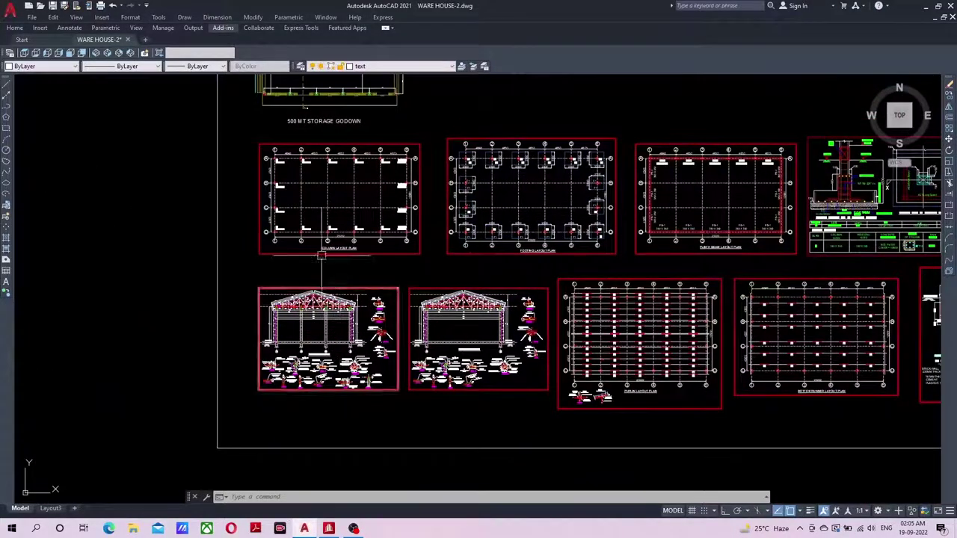
pyautogui.moveTo(321, 256); pyautogui.dragTo(314, 329, button='middle')
pyautogui.scroll(4, 271, 256)
pyautogui.moveTo(276, 299); pyautogui.dragTo(233, 260, button='middle')
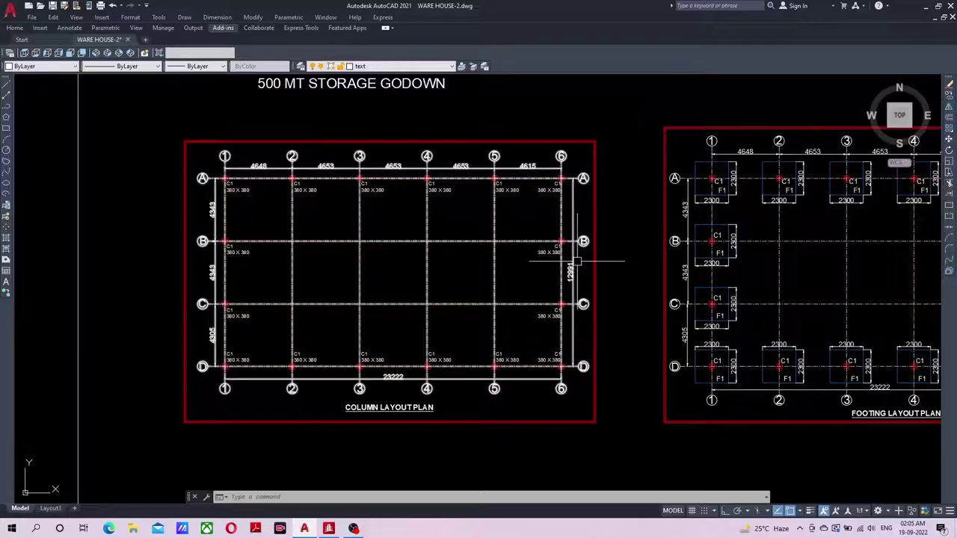
pyautogui.scroll(5, 546, 262)
pyautogui.scroll(-5, 576, 273)
pyautogui.scroll(-2, 576, 254)
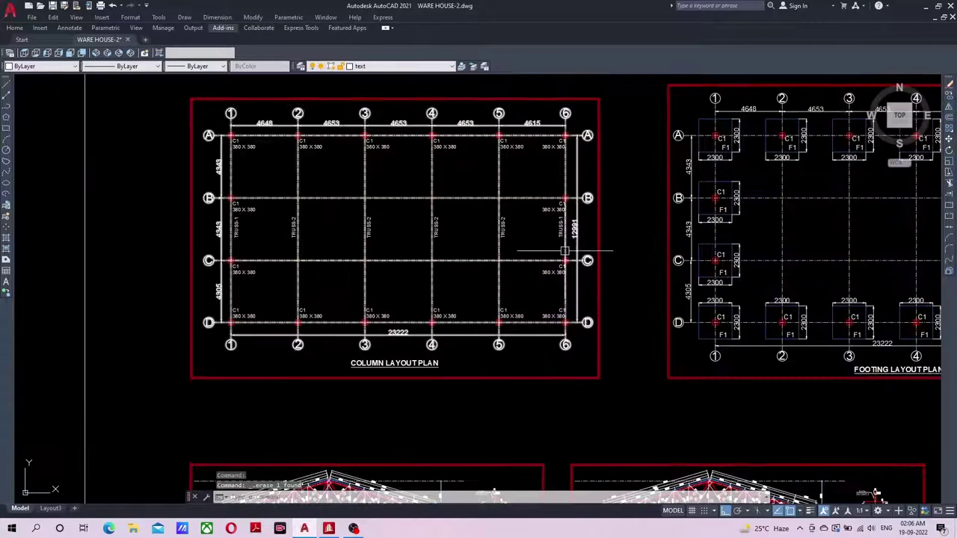
pyautogui.scroll(3, 478, 224)
pyautogui.moveTo(450, 210); pyautogui.dragTo(465, 258, button='middle')
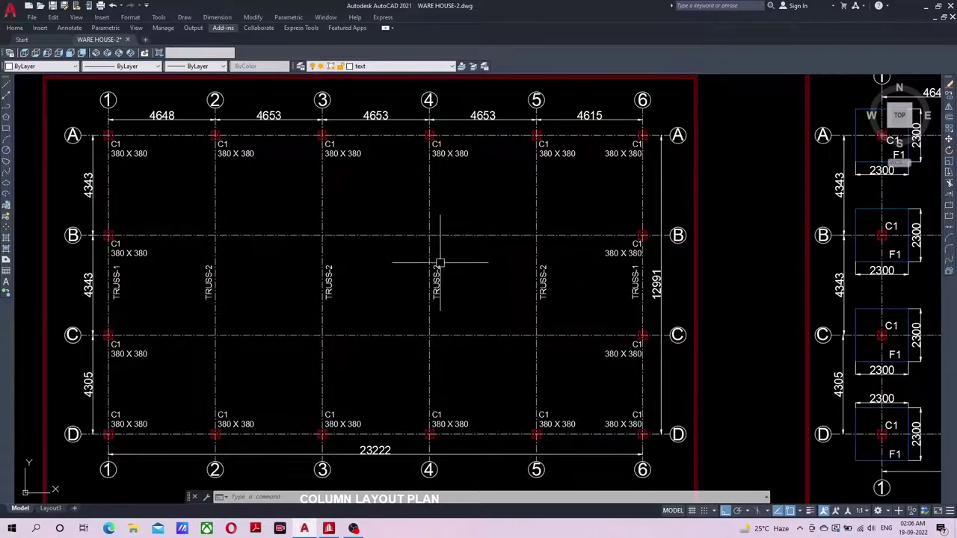
# - Zoom to show Details of Truss - 1 and Truss - 2 side by side
pyautogui.scroll(-8, 309, 267)
pyautogui.scroll(1, 223, 281)
pyautogui.scroll(6, 222, 281)
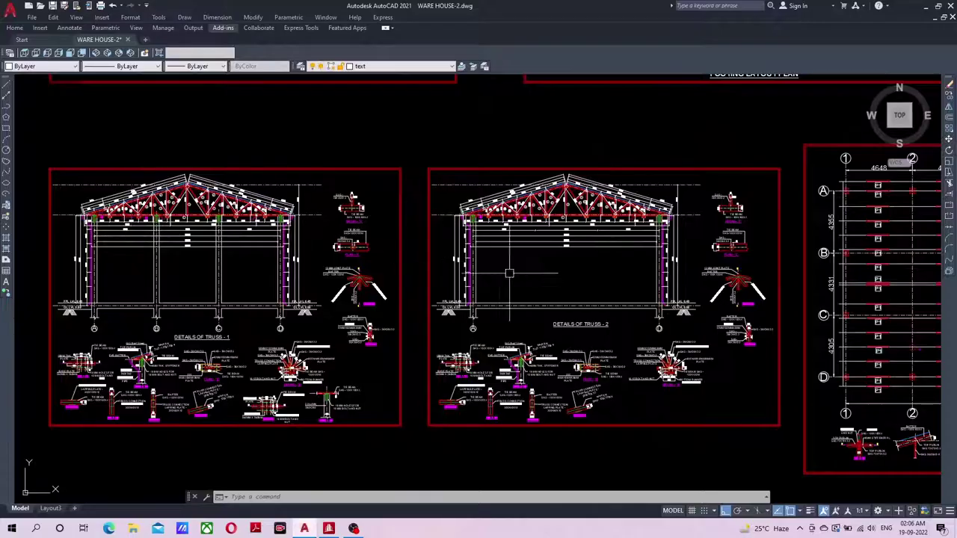
# - Inspect the Truss-1 roof truss elevation, showing members 1 to 14 together
pyautogui.scroll(2, 530, 270)
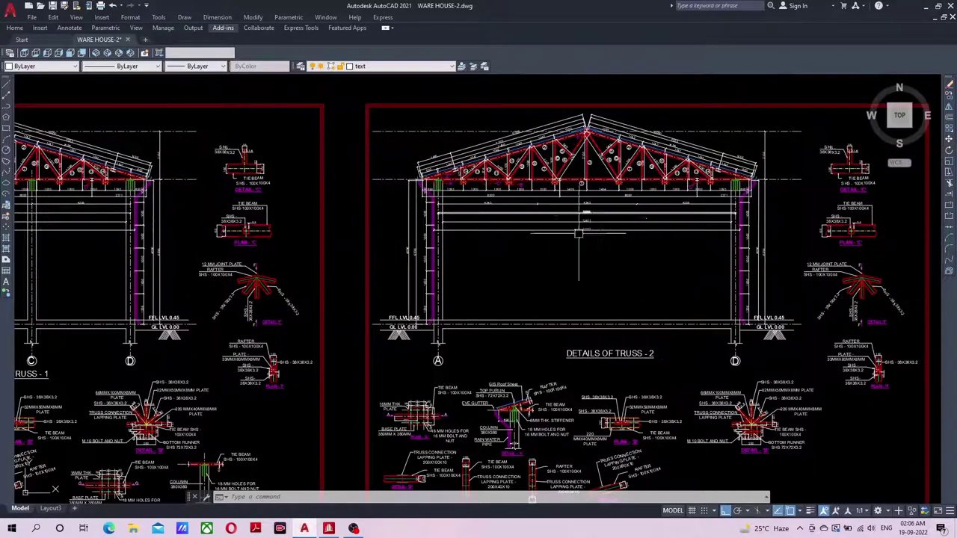
pyautogui.moveTo(209, 317); pyautogui.dragTo(544, 209, button='middle')
pyautogui.moveTo(249, 226); pyautogui.dragTo(261, 315, button='middle')
pyautogui.scroll(3, 418, 97)
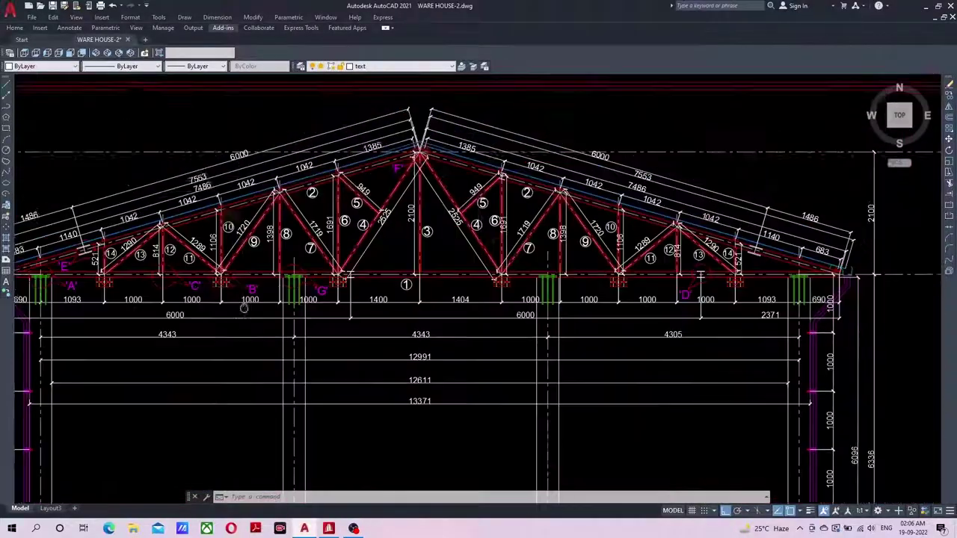
pyautogui.moveTo(419, 97)
pyautogui.mouseDown(button='middle')
pyautogui.moveTo(414, 118)
pyautogui.moveTo(448, 121)
pyautogui.mouseUp(button='middle')
pyautogui.scroll(-3, 605, 258)
pyautogui.scroll(1, 448, 149)
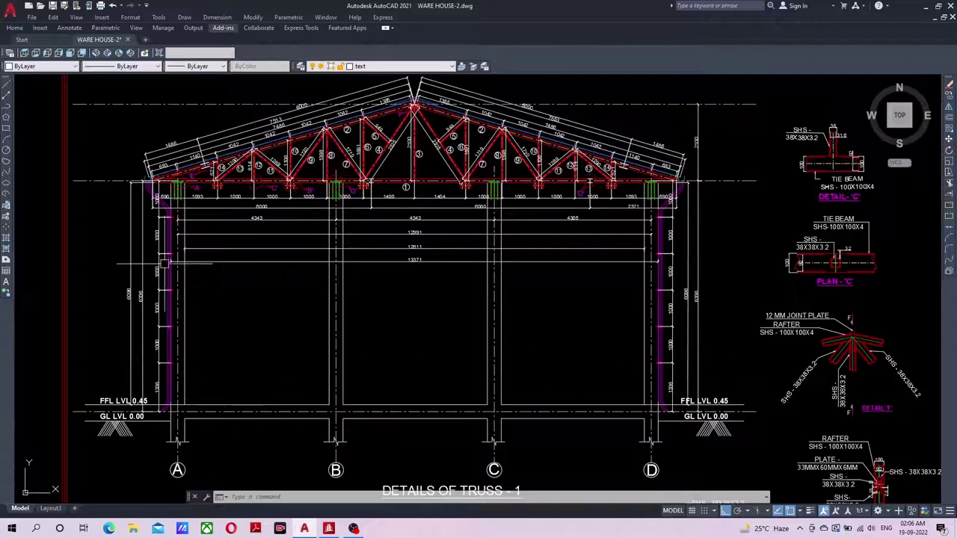
pyautogui.scroll(3, 438, 160)
pyautogui.moveTo(438, 160); pyautogui.dragTo(391, 341, button='middle')
pyautogui.moveTo(743, 361)
pyautogui.mouseDown(button='middle')
pyautogui.moveTo(555, 346)
pyautogui.moveTo(500, 299)
pyautogui.mouseUp(button='middle')
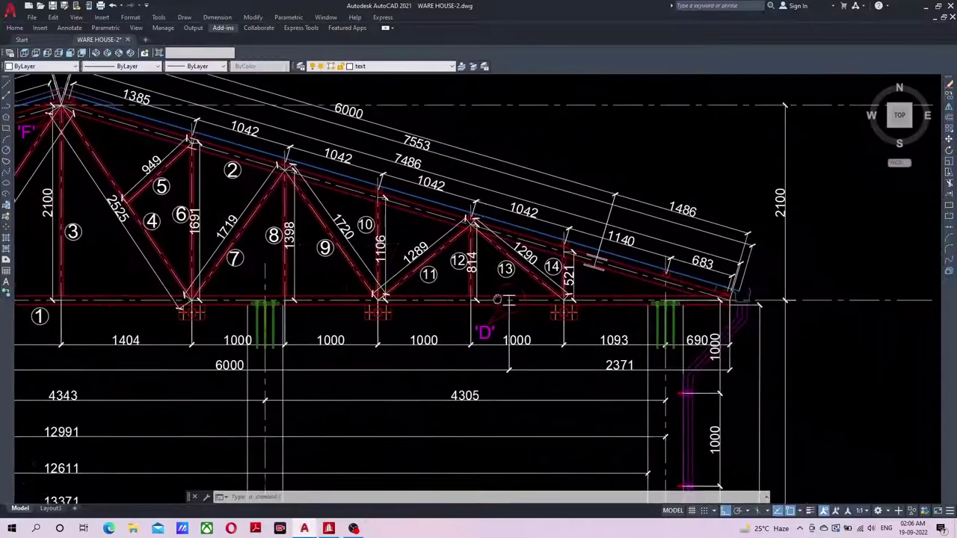
pyautogui.scroll(4, 594, 269)
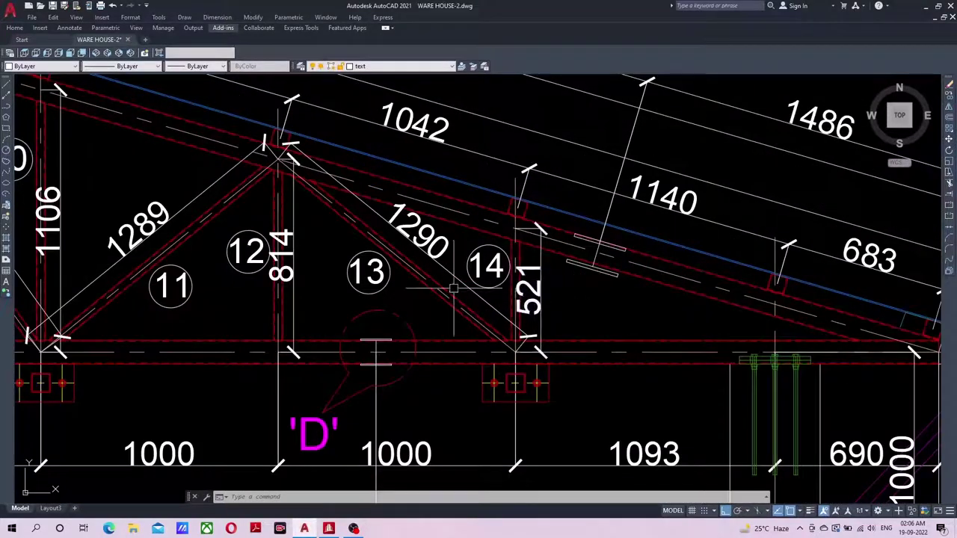
pyautogui.scroll(-2, 743, 246)
pyautogui.moveTo(83, 274)
pyautogui.mouseDown(button='middle')
pyautogui.moveTo(201, 259)
pyautogui.moveTo(396, 263)
pyautogui.moveTo(419, 293)
pyautogui.moveTo(454, 274)
pyautogui.mouseUp(button='middle')
pyautogui.scroll(-3, 396, 263)
pyautogui.scroll(1, 420, 293)
# - Review grids A–D, the truss details heading, and the left eave connection details
pyautogui.moveTo(446, 337); pyautogui.dragTo(455, 280, button='middle')
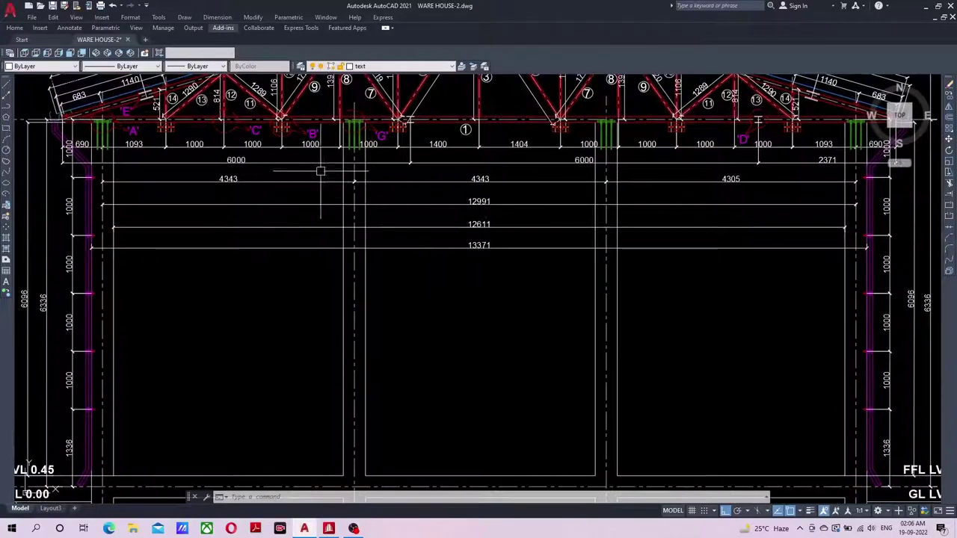
pyautogui.moveTo(588, 231); pyautogui.dragTo(556, 171, button='middle')
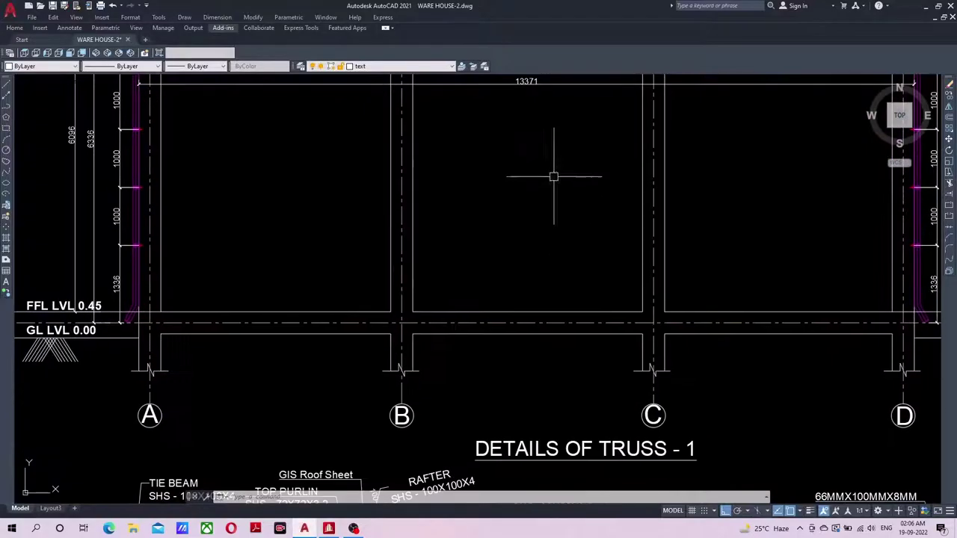
pyautogui.scroll(-3, 447, 224)
pyautogui.scroll(4, 323, 308)
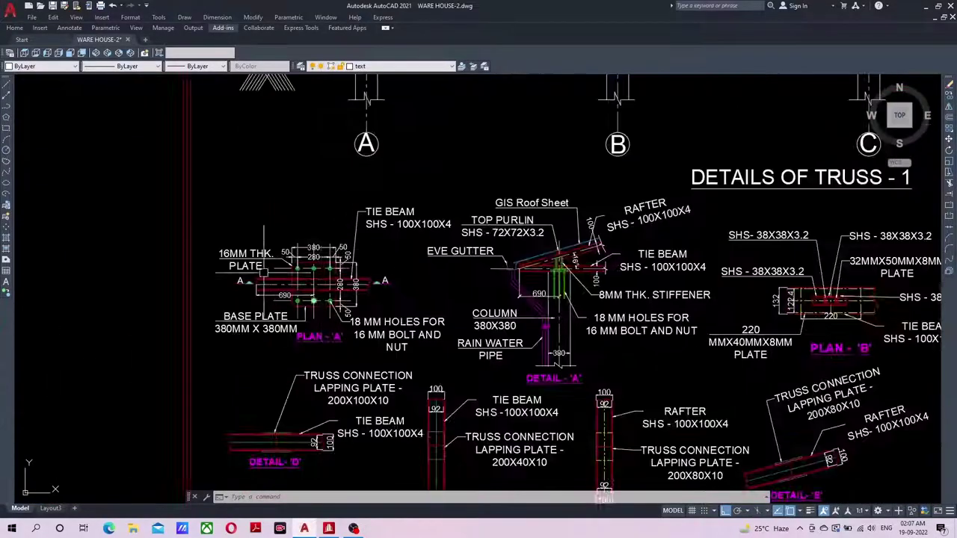
pyautogui.scroll(-2, 342, 255)
pyautogui.moveTo(321, 225); pyautogui.dragTo(389, 449, button='middle')
pyautogui.scroll(5, 328, 187)
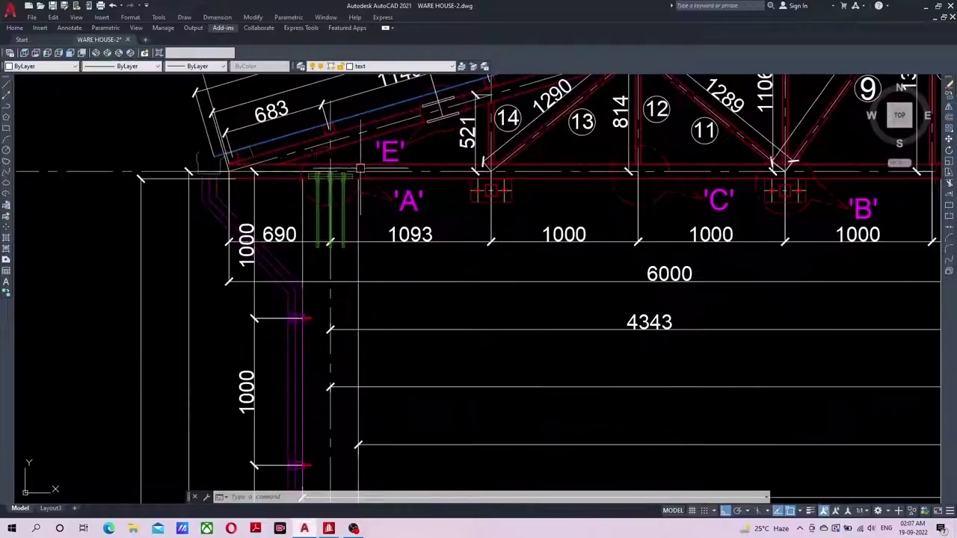
pyautogui.scroll(-4, 407, 208)
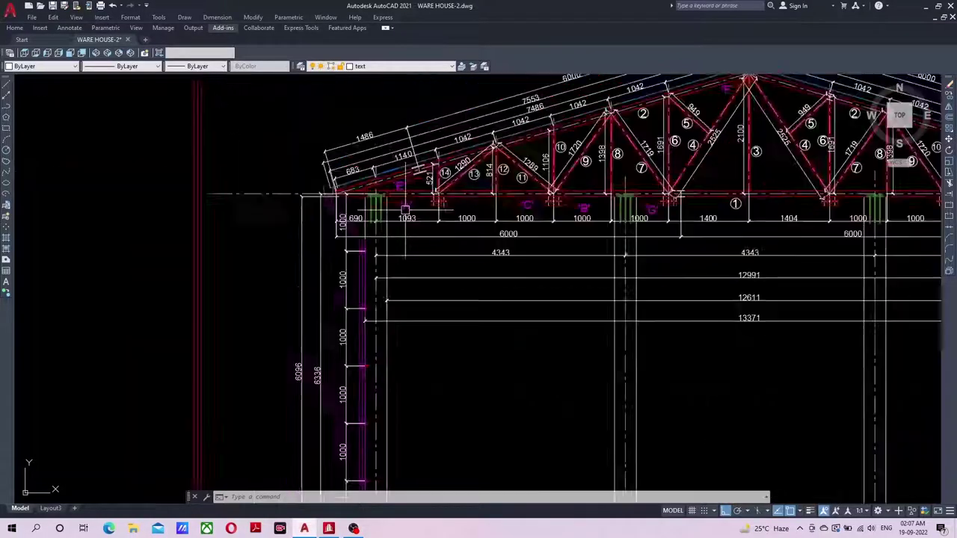
pyautogui.scroll(4, 363, 321)
pyautogui.scroll(4, 338, 283)
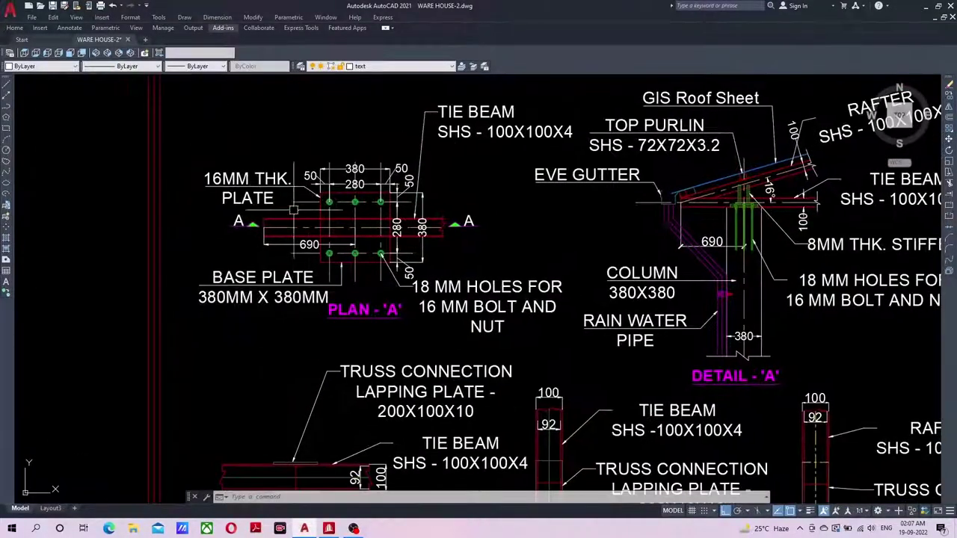
pyautogui.scroll(4, 262, 247)
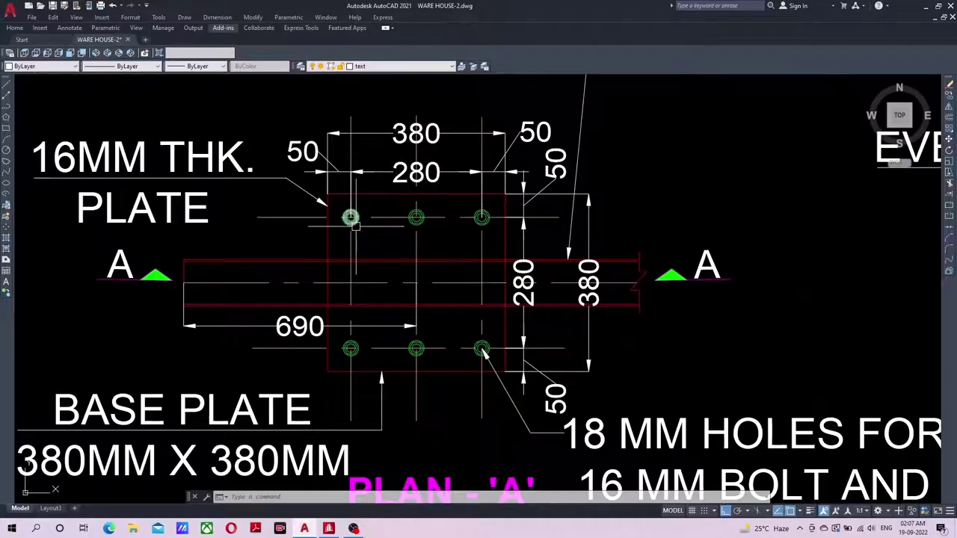
pyautogui.scroll(-2, 351, 217)
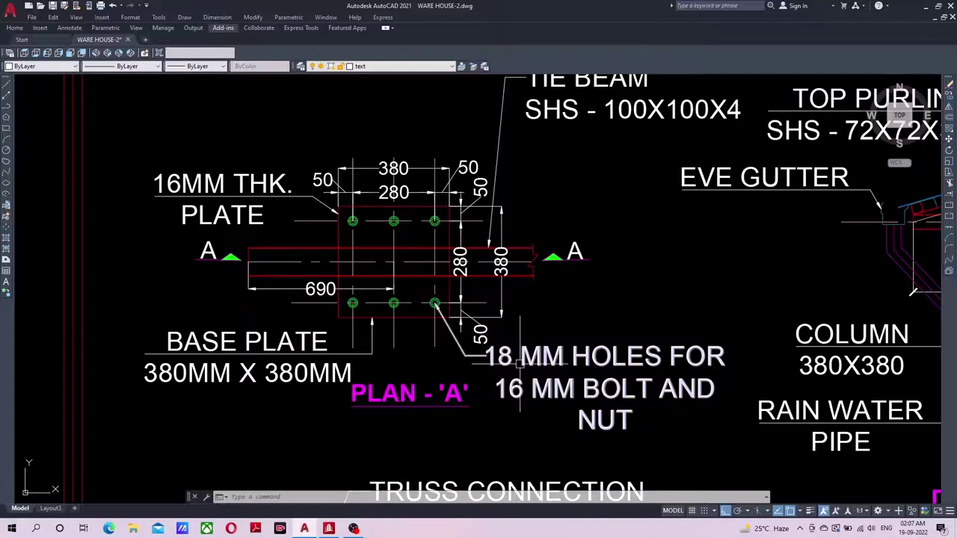
pyautogui.moveTo(487, 306); pyautogui.dragTo(439, 306, button='middle')
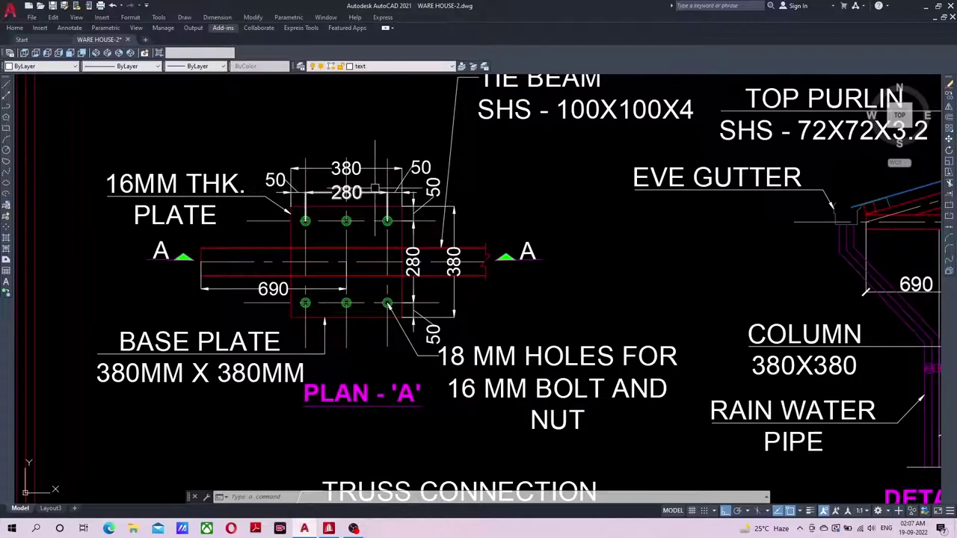
pyautogui.scroll(-3, 387, 279)
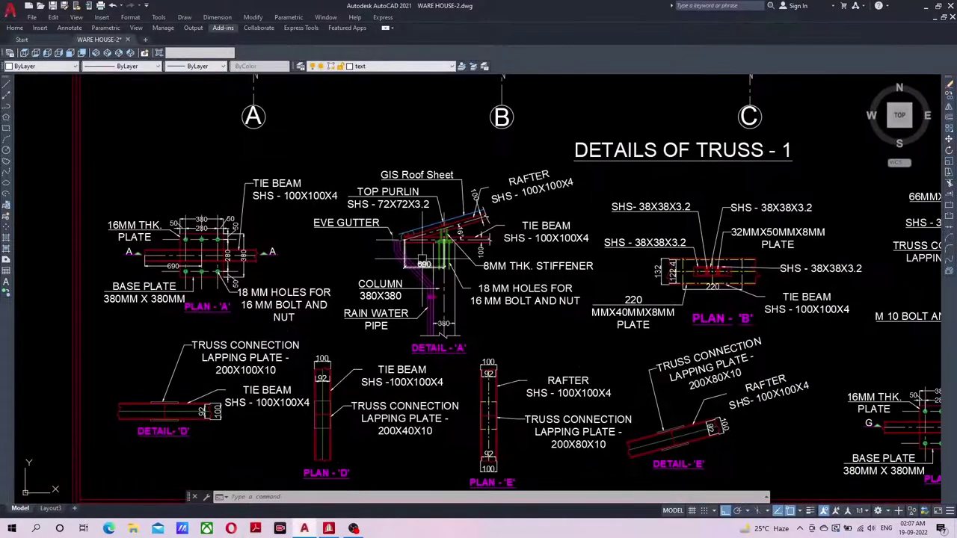
# - Check Detail F and Plan 'C': 380MM X 380MM base plate with 18 MM holes for 16 MM bolts
pyautogui.moveTo(796, 339)
pyautogui.mouseDown(button='middle')
pyautogui.moveTo(317, 315)
pyautogui.moveTo(179, 404)
pyautogui.mouseUp(button='middle')
pyautogui.moveTo(388, 314); pyautogui.dragTo(180, 275, button='middle')
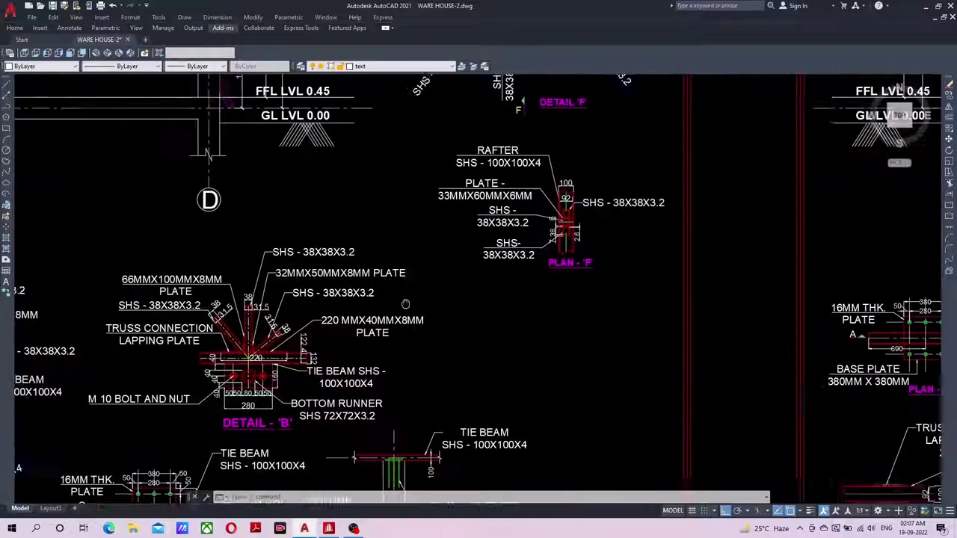
pyautogui.moveTo(480, 143); pyautogui.dragTo(414, 357, button='middle')
pyautogui.moveTo(448, 224); pyautogui.dragTo(441, 320, button='middle')
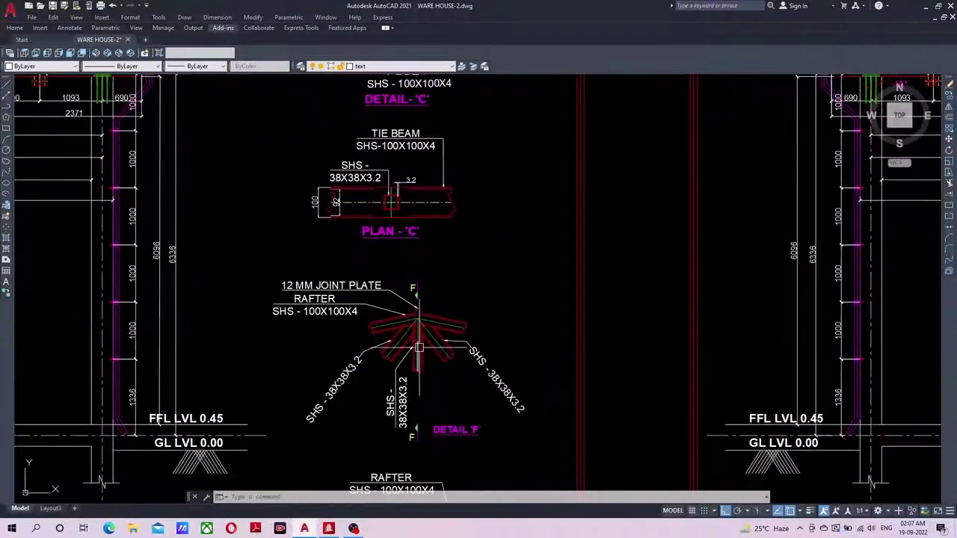
pyautogui.moveTo(463, 233); pyautogui.dragTo(523, 75, button='middle')
pyautogui.moveTo(448, 299); pyautogui.dragTo(448, 179, button='middle')
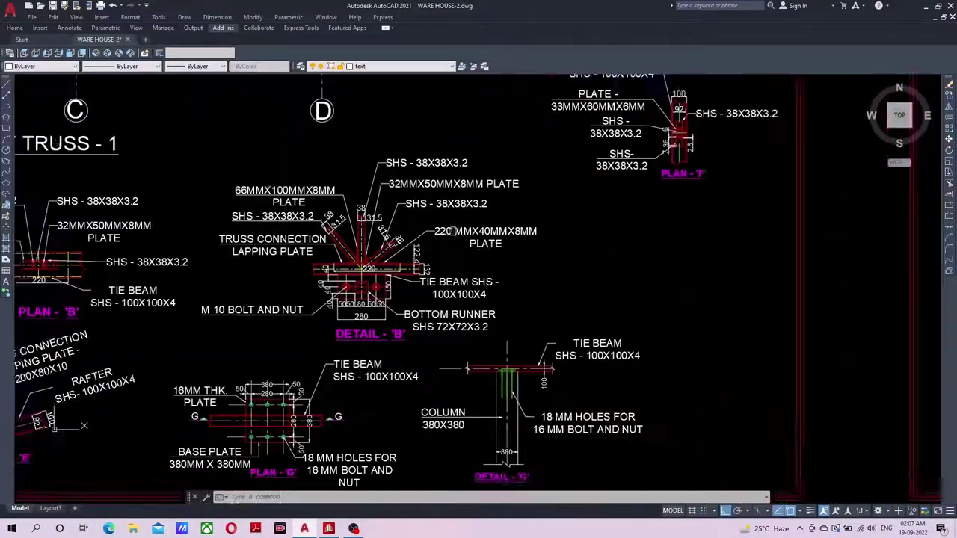
# - Zoom out to show the full warehouse drawing set
pyautogui.scroll(-2, 371, 235)
pyautogui.scroll(2, 372, 236)
pyautogui.scroll(-2, 371, 236)
pyautogui.moveTo(371, 235); pyautogui.dragTo(473, 278, button='middle')
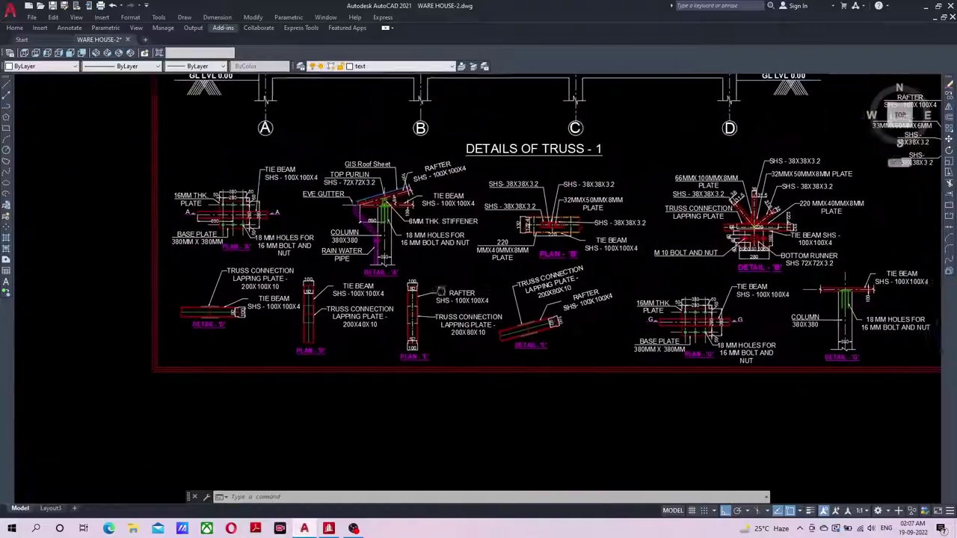
pyautogui.scroll(-3, 474, 278)
pyautogui.moveTo(658, 230); pyautogui.dragTo(536, 298, button='middle')
pyautogui.scroll(-2, 537, 297)
# - Inspect the Truss-2 details and the start of the purlin plan in AutoCAD
pyautogui.scroll(1, 448, 313)
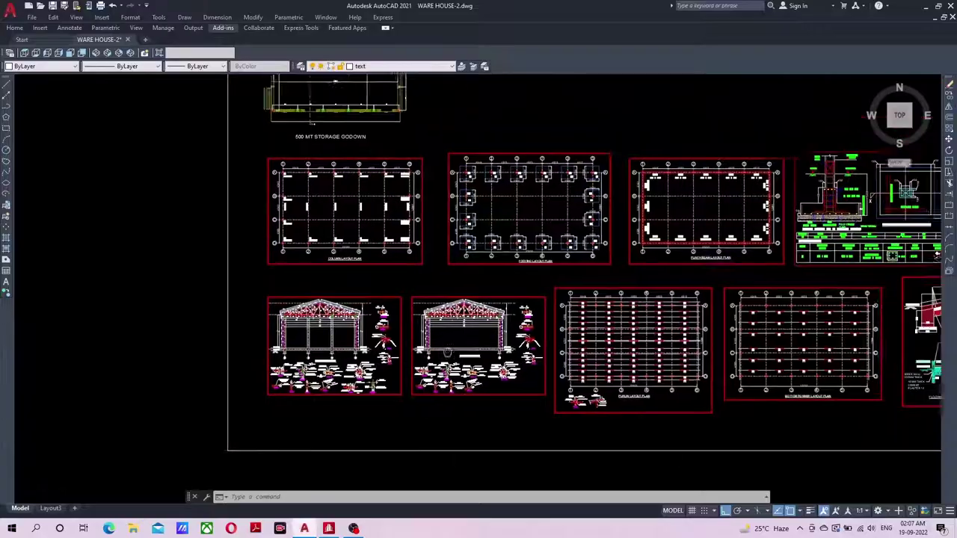
pyautogui.moveTo(448, 314); pyautogui.dragTo(394, 322, button='middle')
pyautogui.scroll(3, 363, 387)
pyautogui.scroll(-3, 363, 387)
pyautogui.scroll(-2, 409, 362)
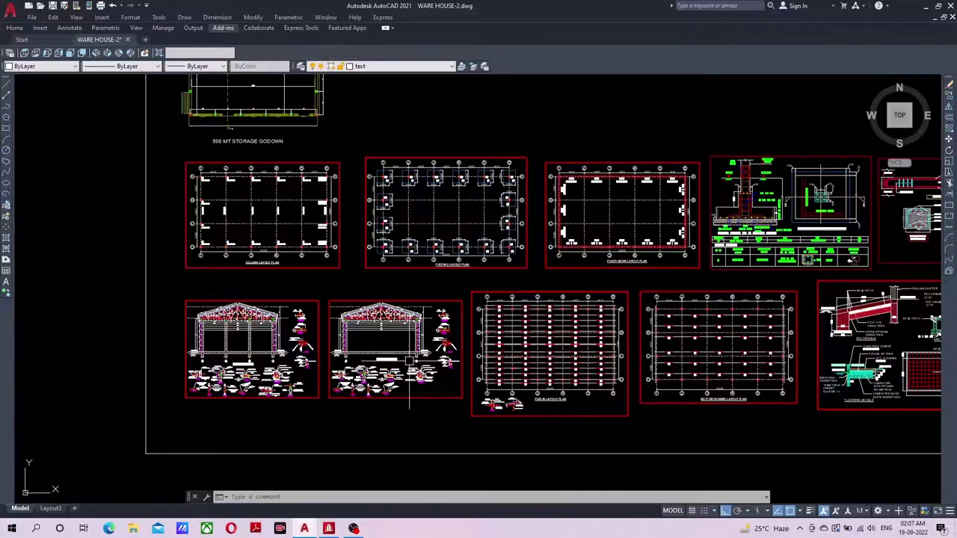
pyautogui.scroll(4, 409, 361)
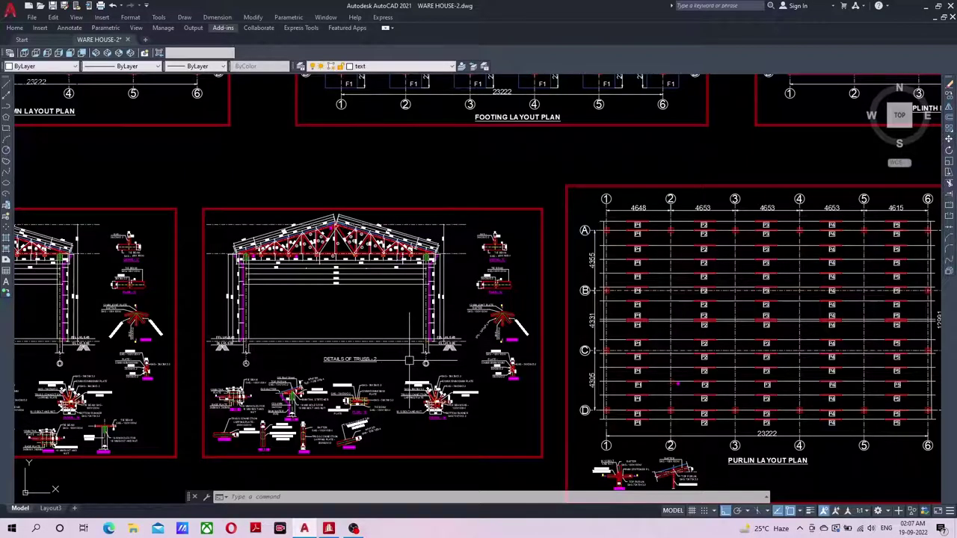
pyautogui.scroll(2, 367, 381)
pyautogui.scroll(-3, 370, 373)
pyautogui.scroll(-2, 378, 366)
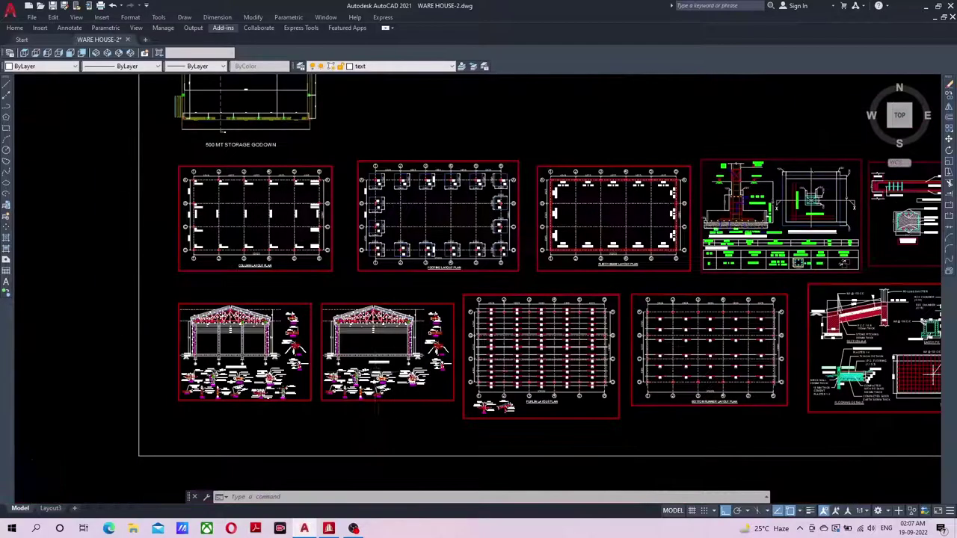
pyautogui.scroll(4, 390, 356)
pyautogui.scroll(-3, 390, 356)
# - Check the Purlin Layout Plan and Bottom Runner Layout Plan sheets
pyautogui.moveTo(539, 351); pyautogui.dragTo(387, 350, button='middle')
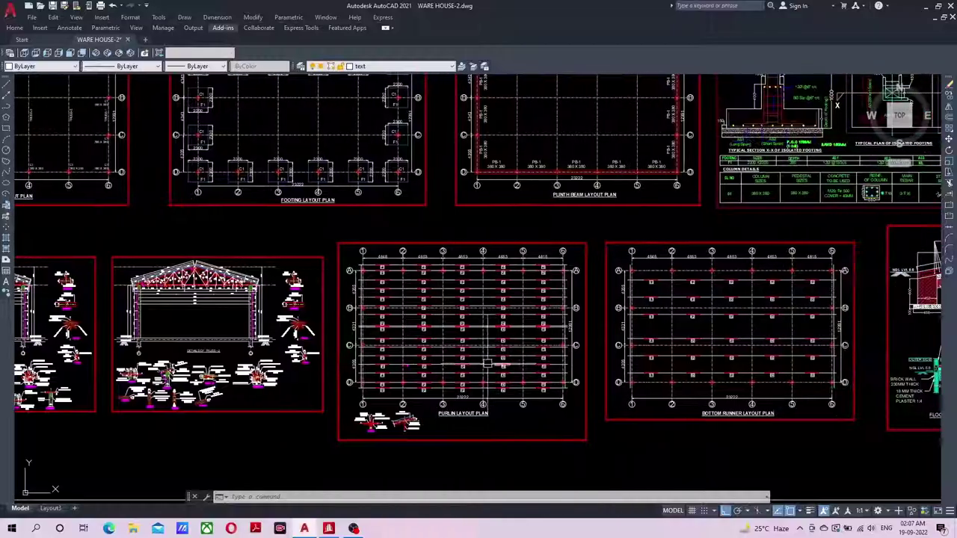
pyautogui.scroll(2, 388, 350)
pyautogui.scroll(1, 387, 350)
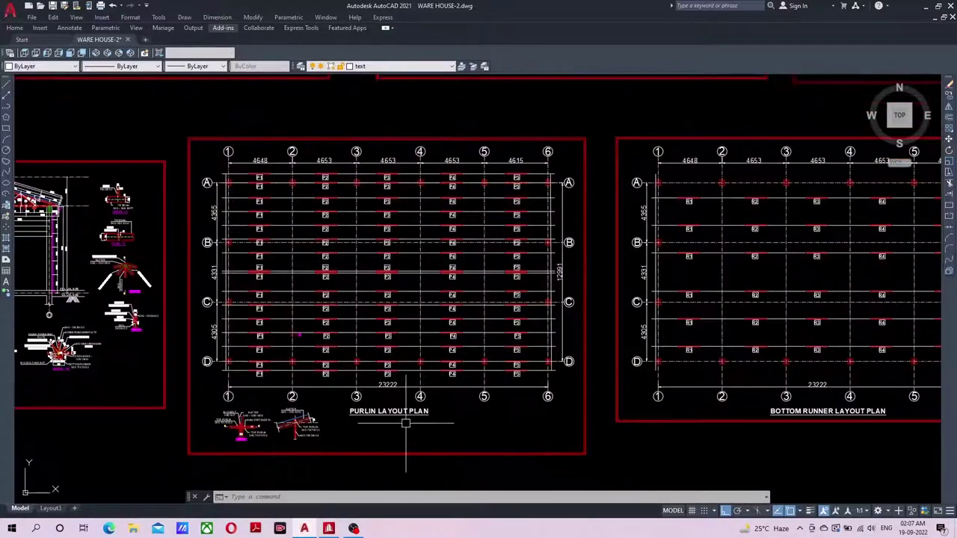
pyautogui.moveTo(852, 423); pyautogui.dragTo(456, 423, button='middle')
pyautogui.scroll(2, 454, 424)
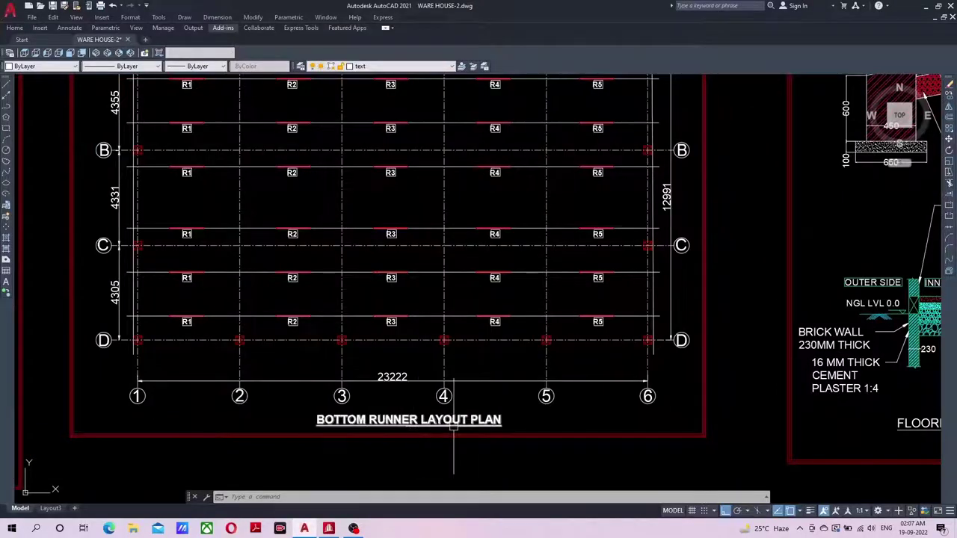
pyautogui.scroll(-3, 454, 425)
# - Review the section, earth pit and ramp details, then switch to the STAAD.Pro model
pyautogui.moveTo(785, 381)
pyautogui.mouseDown(button='middle')
pyautogui.moveTo(571, 379)
pyautogui.moveTo(412, 350)
pyautogui.mouseUp(button='middle')
pyautogui.scroll(3, 572, 380)
pyautogui.scroll(-1, 572, 379)
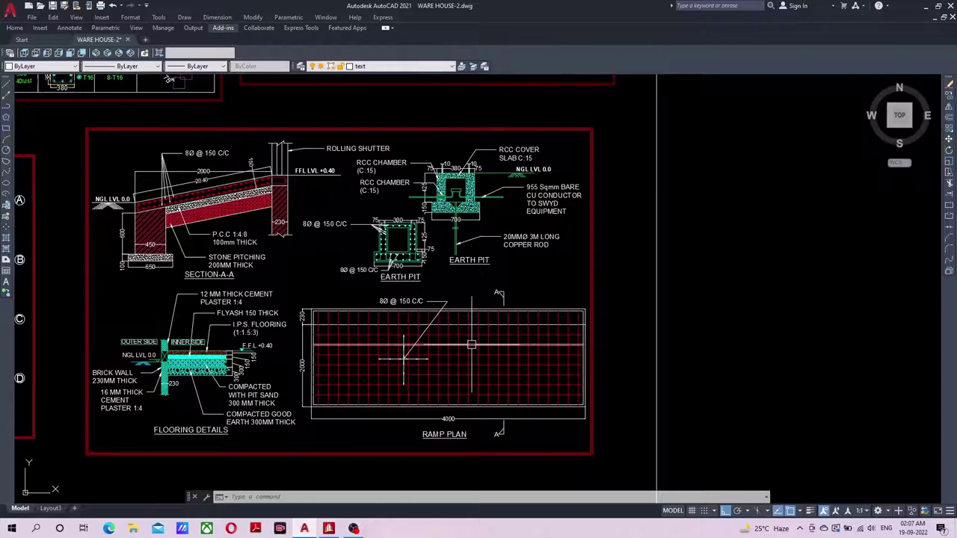
pyautogui.scroll(2, 437, 223)
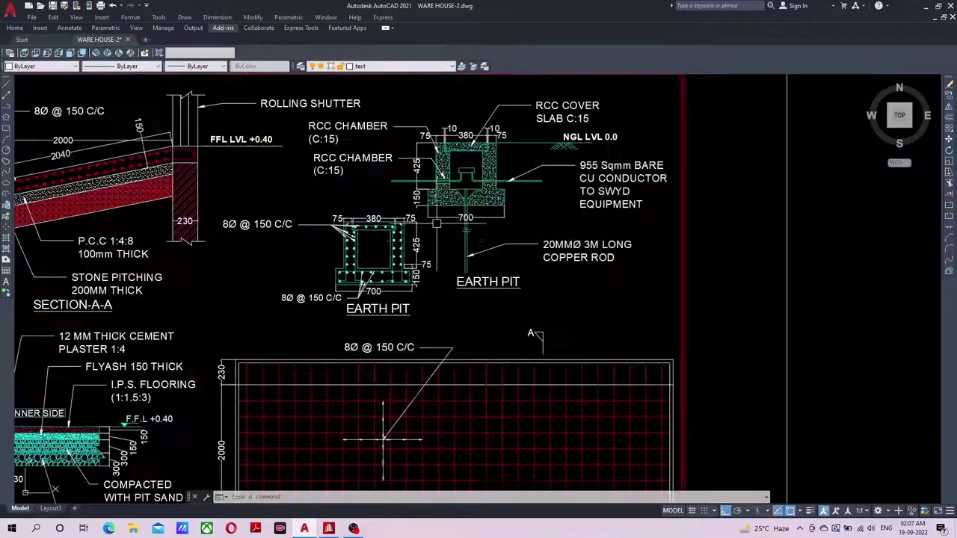
pyautogui.scroll(-2, 467, 258)
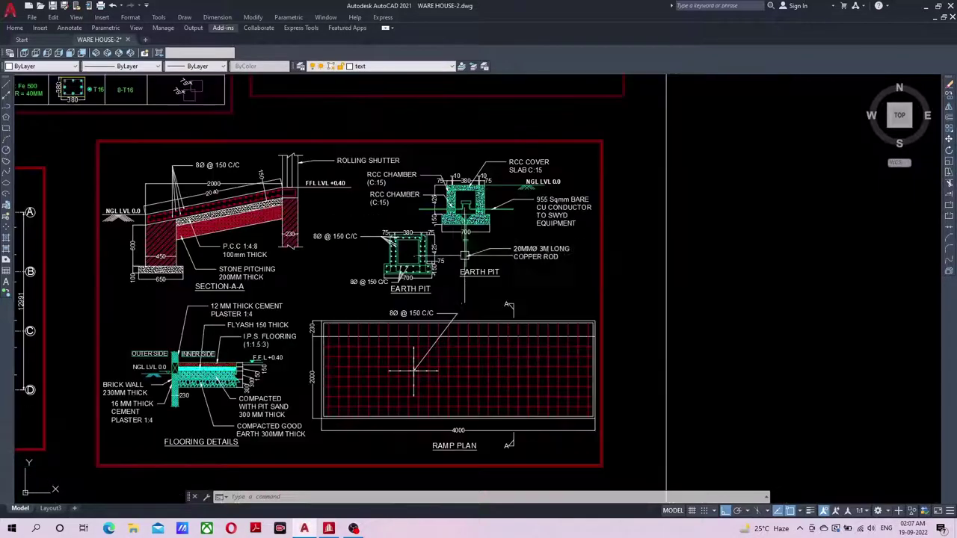
pyautogui.scroll(-2, 448, 314)
pyautogui.scroll(3, 314, 344)
pyautogui.scroll(2, 314, 337)
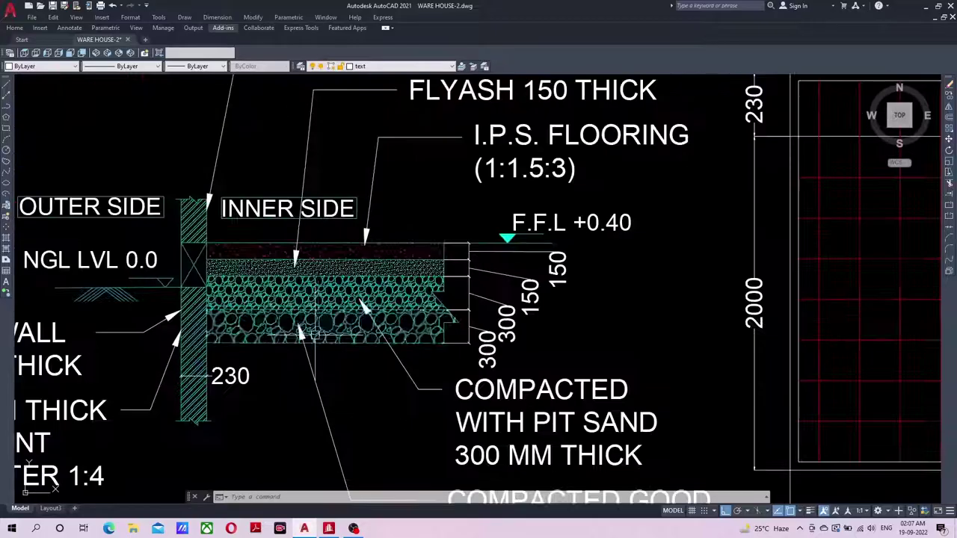
pyautogui.scroll(-10, 397, 328)
pyautogui.moveTo(397, 329); pyautogui.dragTo(471, 367, button='middle')
pyautogui.scroll(4, 415, 350)
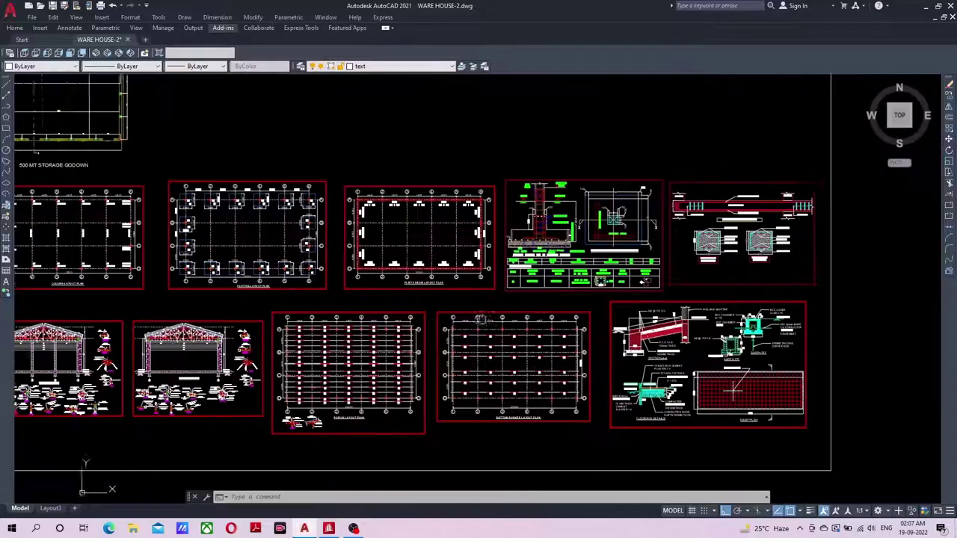
pyautogui.scroll(-2, 483, 318)
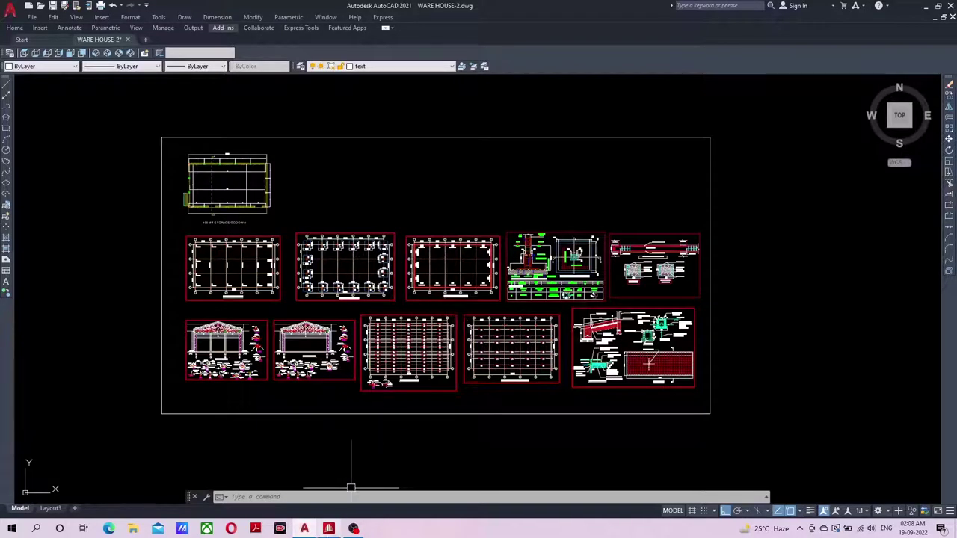
pyautogui.click(328, 528)
# - Clear the beam selection, return to the AutoCAD WARE HOUSE-2.dwg set, then show the OBS recorder
pyautogui.click(323, 350)
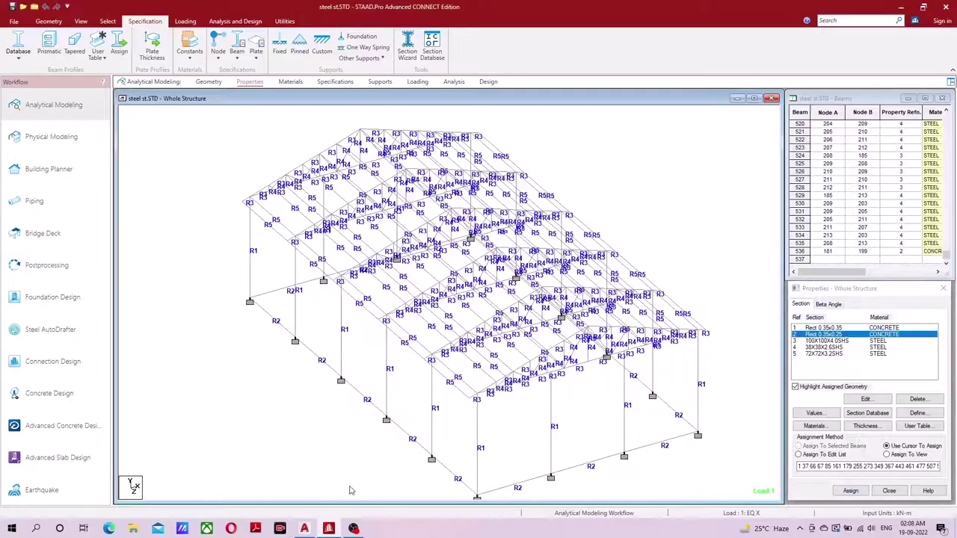
pyautogui.click(305, 528)
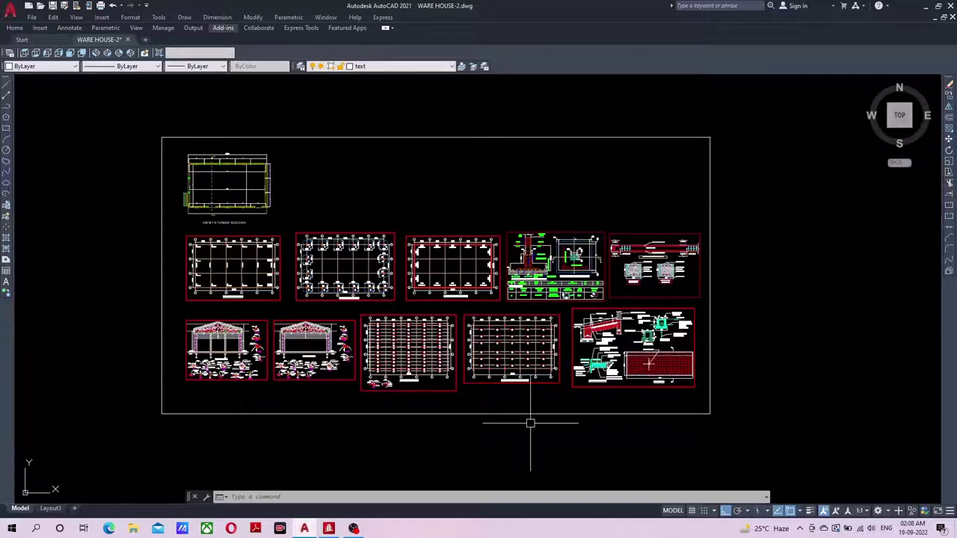
pyautogui.click(353, 528)
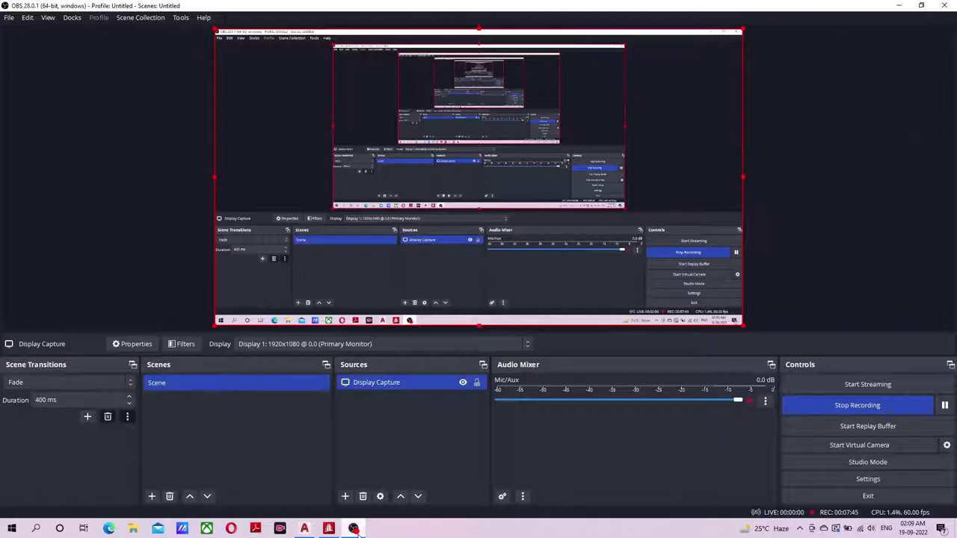